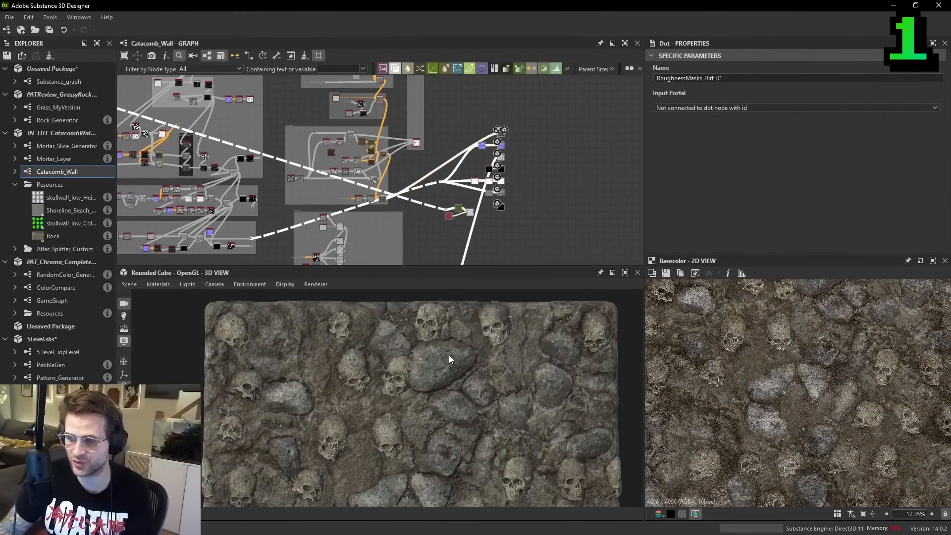
# - Examine the catacomb wall material up close in the base color texture and the 3D preview
pyautogui.scroll(1, 666, 390)
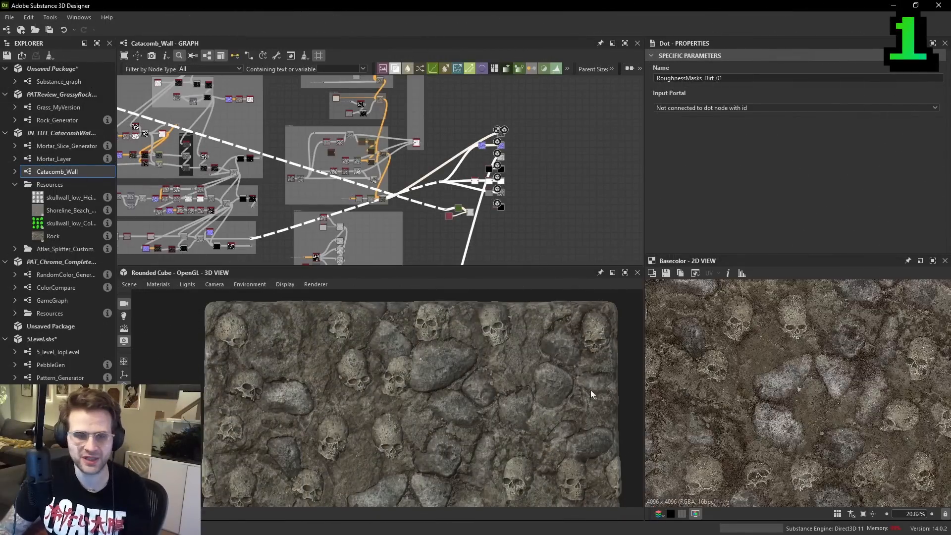
pyautogui.scroll(5, 486, 365)
pyautogui.scroll(-4, 497, 340)
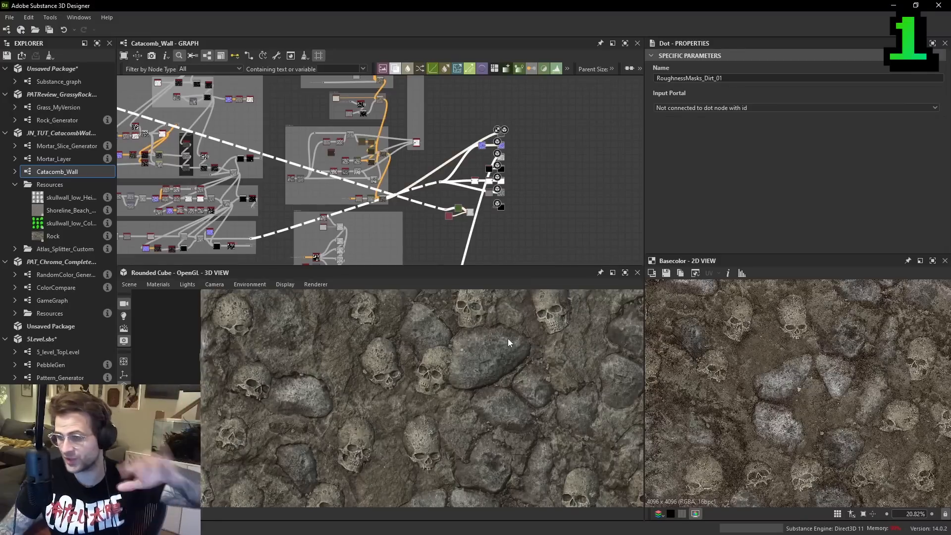
# - Add a Moisture Noise node in the free space above the base color output and increase its Scale
pyautogui.moveTo(500, 165); pyautogui.dragTo(470, 133, button='middle')
pyautogui.scroll(4, 472, 152)
pyautogui.scroll(-3, 472, 150)
pyautogui.moveTo(413, 102); pyautogui.dragTo(499, 231)
pyautogui.moveTo(499, 231); pyautogui.dragTo(492, 177, button='middle')
pyautogui.moveTo(480, 154); pyautogui.dragTo(533, 201)
pyautogui.click(547, 108)
pyautogui.scroll(3, 517, 98)
pyautogui.moveTo(517, 98); pyautogui.dragTo(509, 163, button='middle')
pyautogui.scroll(2, 509, 162)
pyautogui.press('space')
pyautogui.write('moi')
pyautogui.press('Return')
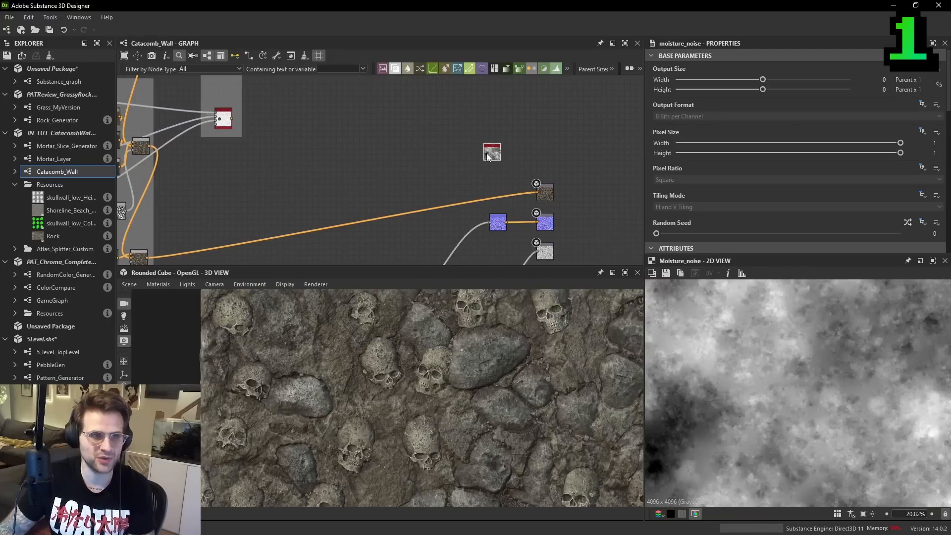
pyautogui.scroll(-5, 701, 204)
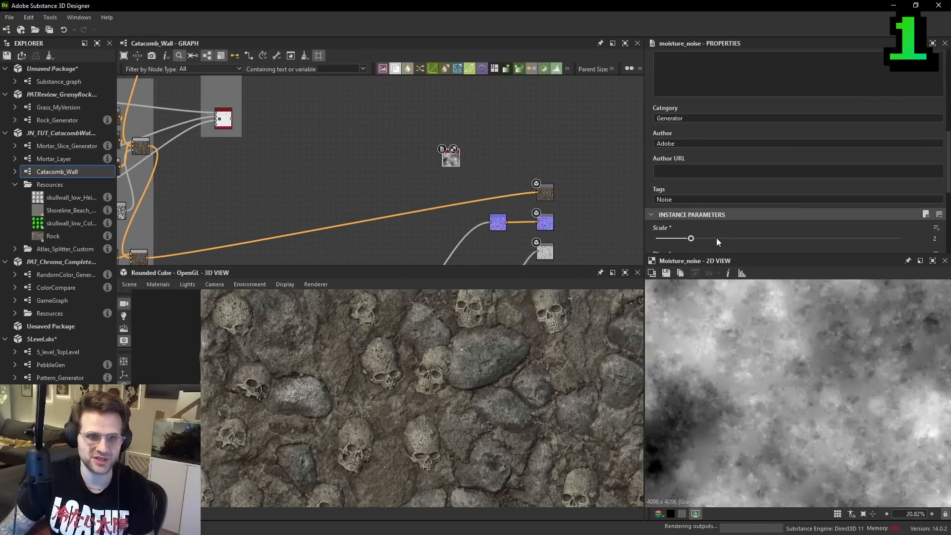
pyautogui.moveTo(712, 239); pyautogui.dragTo(725, 239)
pyautogui.scroll(1, 466, 158)
# - Add a color Gradient Map fed by the Moisture Noise node and preview its output
pyautogui.moveTo(450, 159); pyautogui.dragTo(415, 163)
pyautogui.press('space')
pyautogui.write('gr')
pyautogui.click(455, 182)
pyautogui.scroll(1, 455, 171)
pyautogui.doubleClick(458, 165)
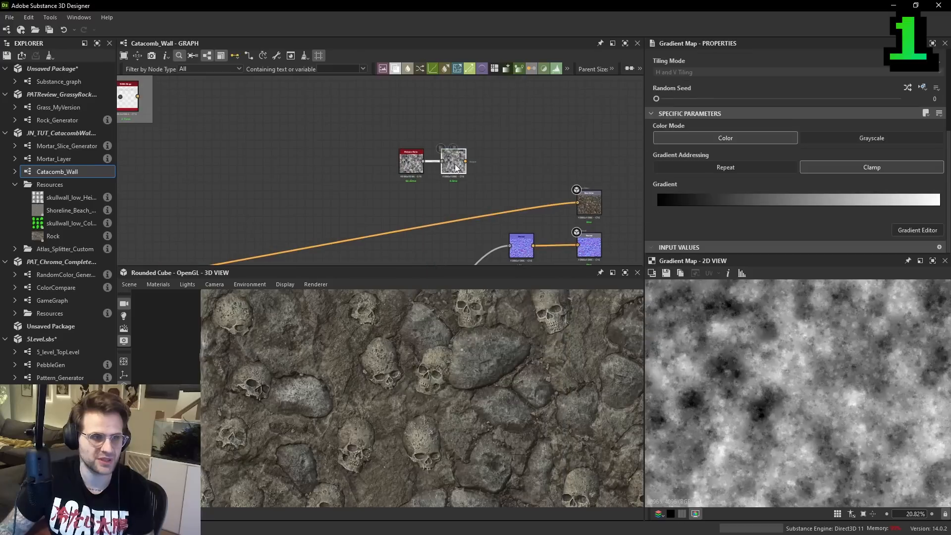
# - Add a middle key at position 0.464 in the Gradient Map's gradient and color it dark green #395c1e
pyautogui.click(907, 230)
pyautogui.click(475, 171)
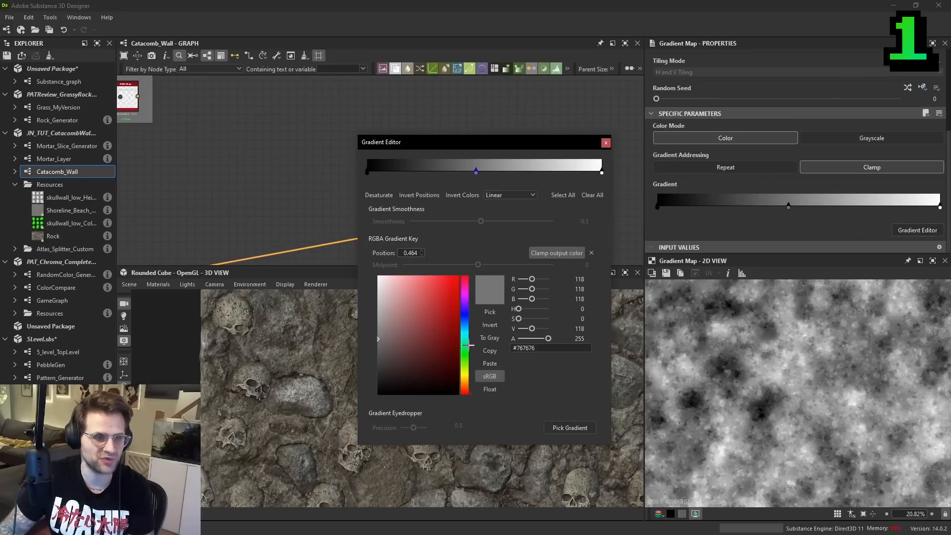
pyautogui.click(465, 363)
pyautogui.click(432, 352)
# - Recolor the gradient's first key at position 0 from the color field to a saturated dark green
pyautogui.click(367, 172)
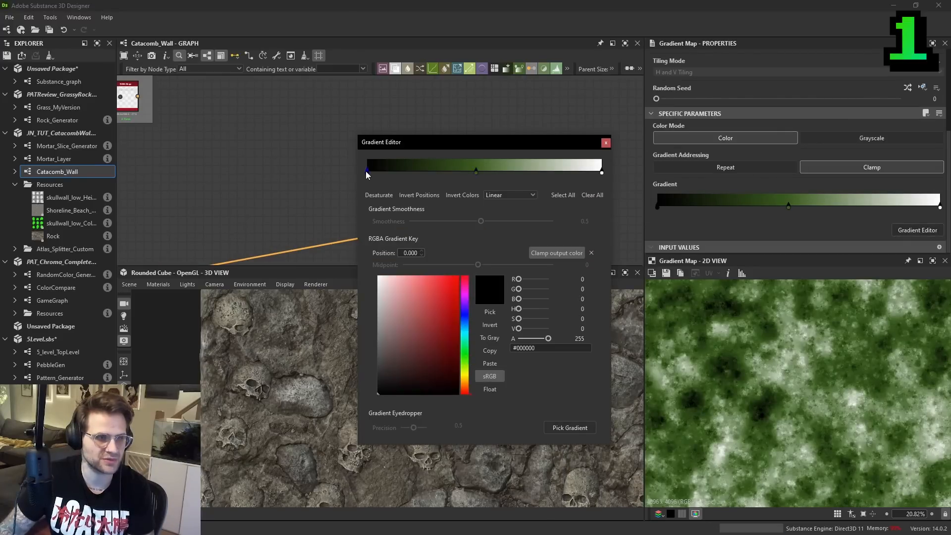
pyautogui.click(464, 359)
pyautogui.click(422, 350)
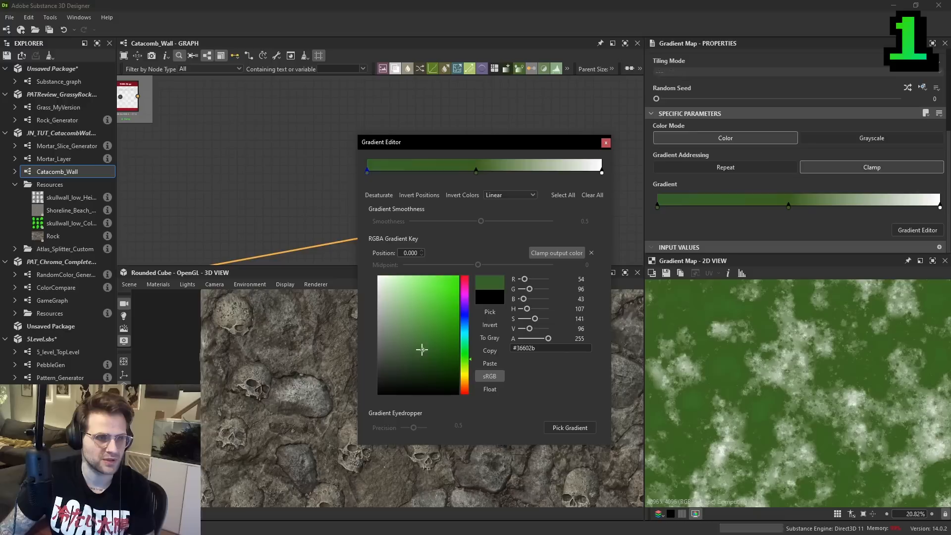
pyautogui.click(439, 355)
# - Color the gradient's last key yellow-green #79882f and move the middle key to position 0.376
pyautogui.click(602, 173)
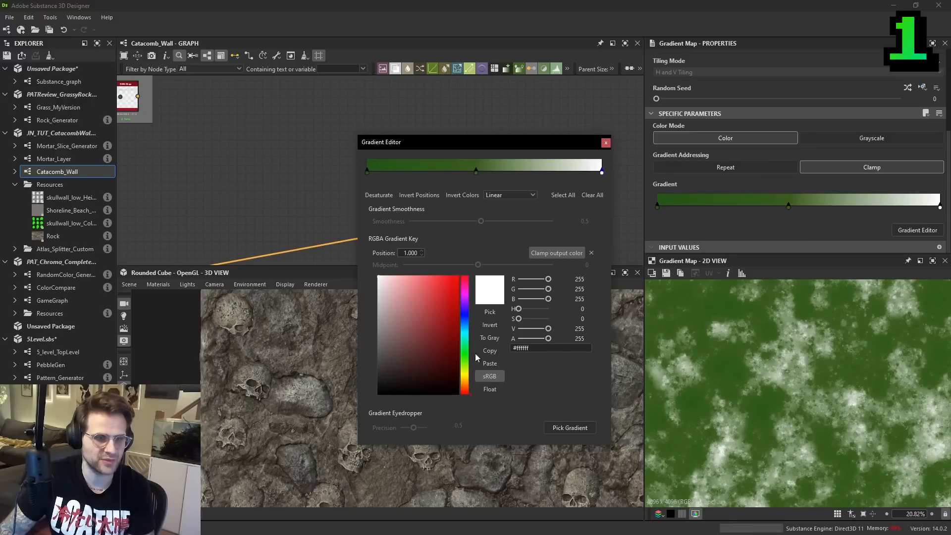
pyautogui.click(490, 311)
pyautogui.click(490, 165)
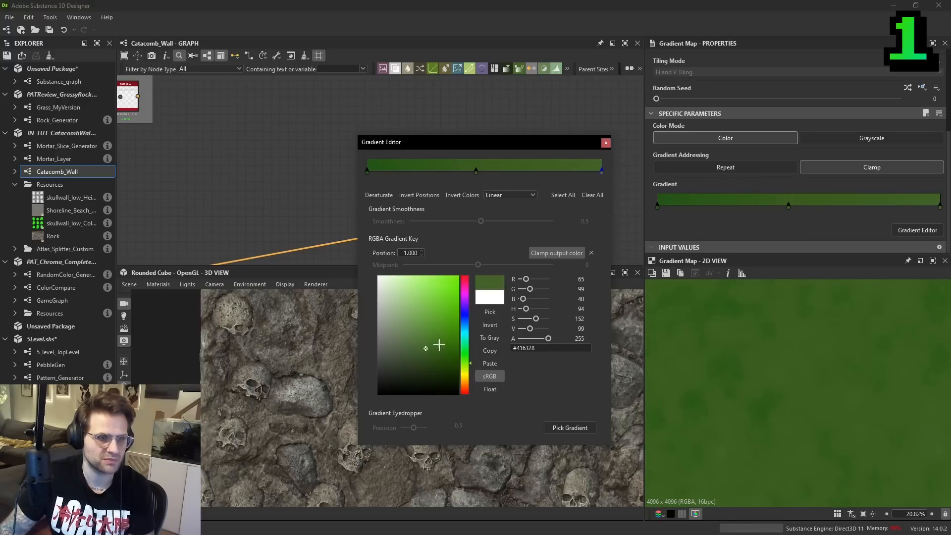
pyautogui.click(431, 331)
pyautogui.moveTo(466, 363); pyautogui.dragTo(467, 372)
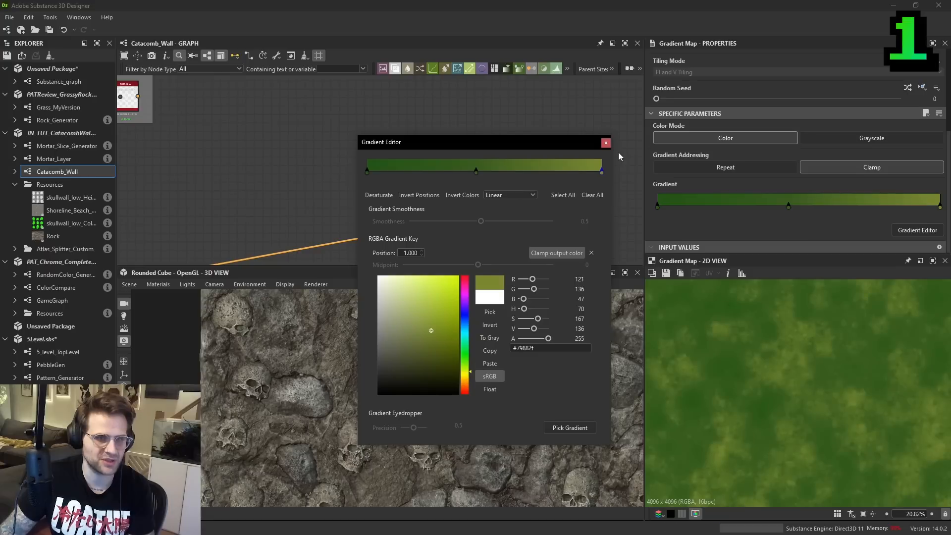
pyautogui.moveTo(476, 172); pyautogui.dragTo(453, 175)
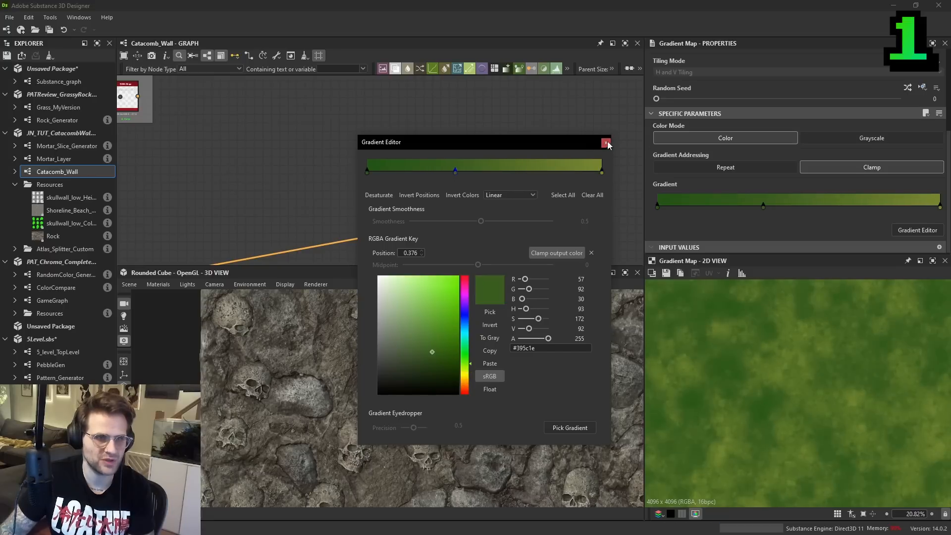
pyautogui.click(607, 142)
# - Add a Blend node with the wall's base color as background and the green Gradient Map as foreground
pyautogui.scroll(-2, 801, 367)
pyautogui.scroll(2, 458, 164)
pyautogui.click(550, 168)
pyautogui.press('space')
pyautogui.click(590, 203)
pyautogui.moveTo(610, 204); pyautogui.dragTo(566, 212, button='middle')
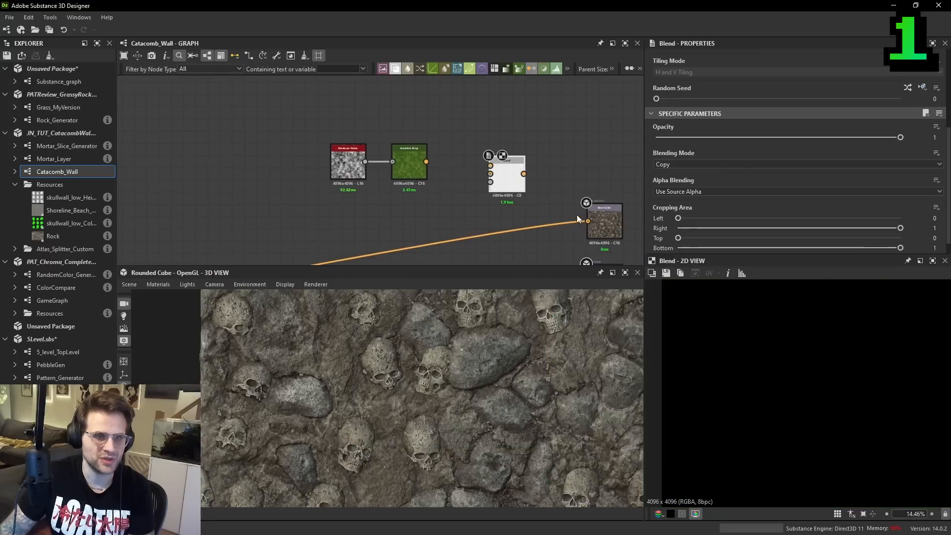
pyautogui.moveTo(509, 181); pyautogui.dragTo(466, 217)
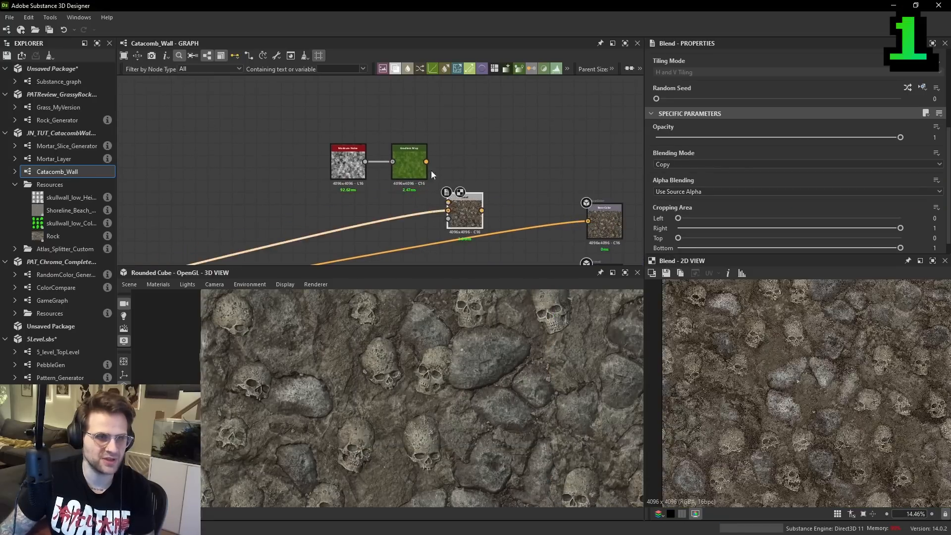
pyautogui.scroll(2, 867, 387)
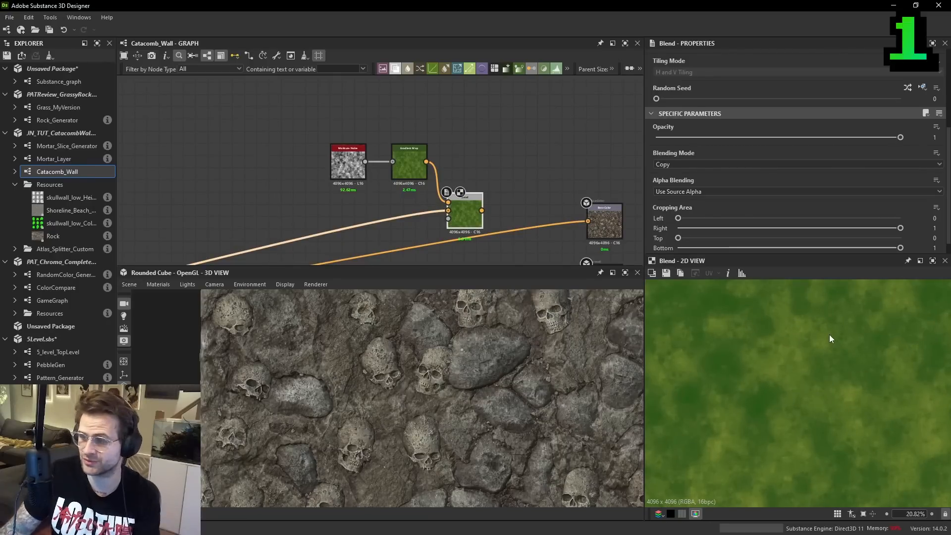
# - Move the Normal node well away from its output and display only its red channel in the 2D view
pyautogui.scroll(-3, 512, 225)
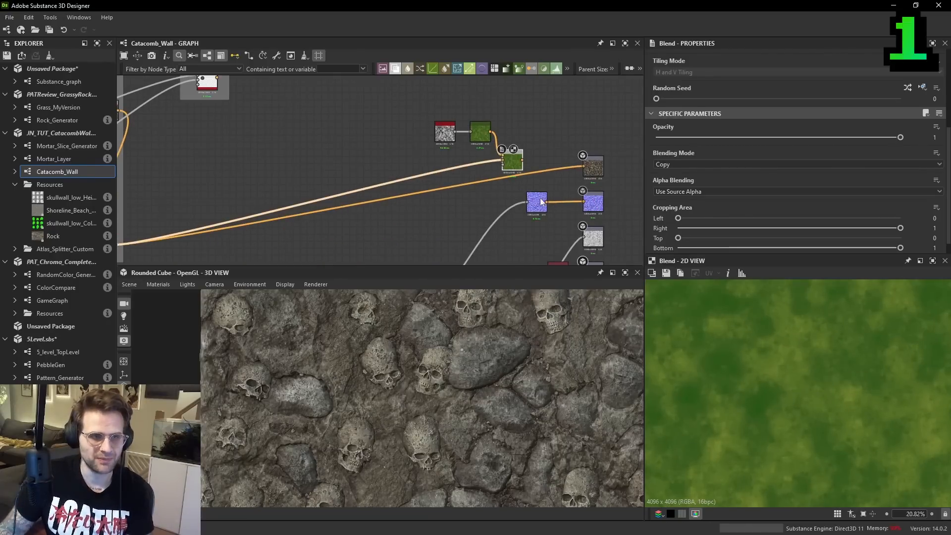
pyautogui.moveTo(544, 201); pyautogui.dragTo(367, 229)
pyautogui.scroll(6, 789, 365)
pyautogui.scroll(-5, 789, 353)
pyautogui.moveTo(794, 334); pyautogui.dragTo(774, 363, button='middle')
pyautogui.press('r')
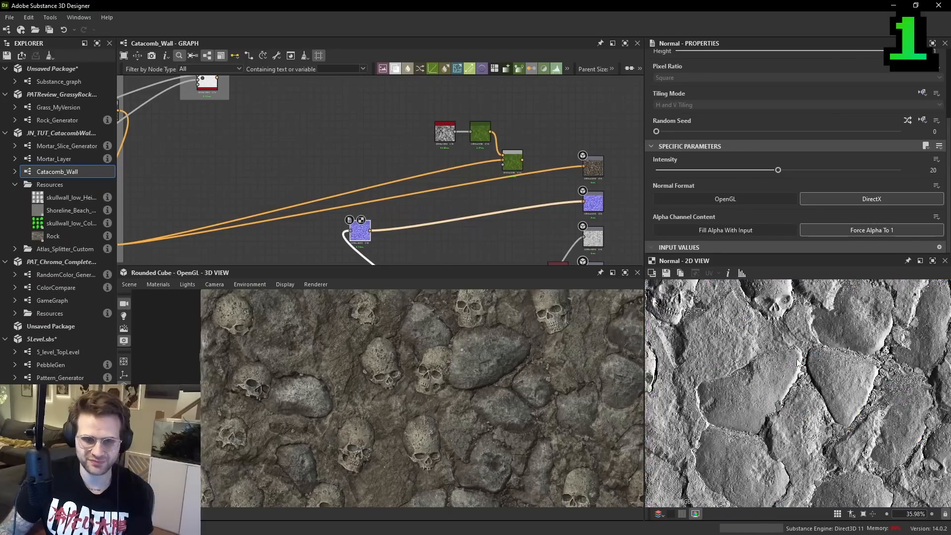
# - Examine the directional shading on skulls and rocks in the normal map's red and green channels
pyautogui.scroll(-5, 803, 358)
pyautogui.scroll(-1, 818, 348)
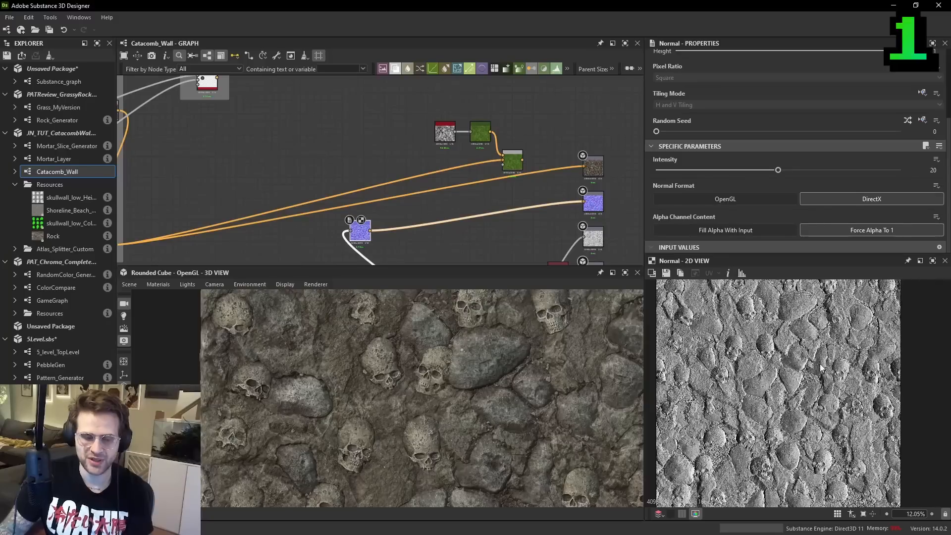
pyautogui.scroll(8, 775, 360)
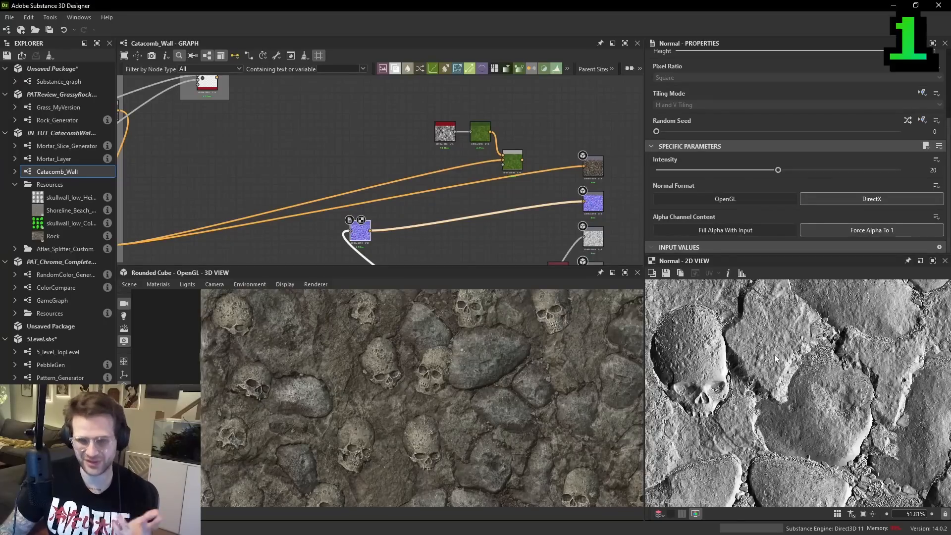
pyautogui.scroll(-2, 803, 348)
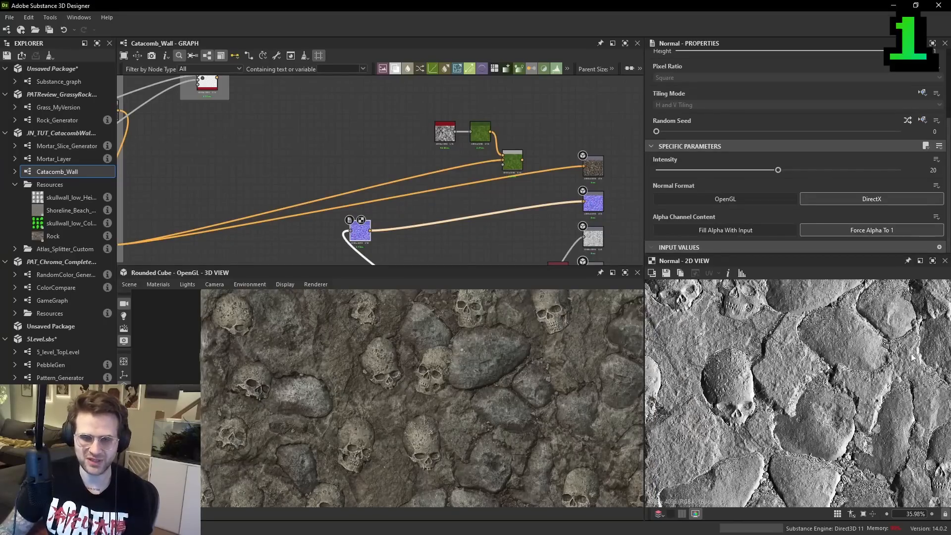
pyautogui.moveTo(803, 383)
pyautogui.mouseDown(button='middle')
pyautogui.moveTo(823, 385)
pyautogui.moveTo(838, 362)
pyautogui.moveTo(851, 375)
pyautogui.moveTo(819, 376)
pyautogui.mouseUp(button='middle')
pyautogui.scroll(-1, 823, 390)
pyautogui.scroll(4, 759, 395)
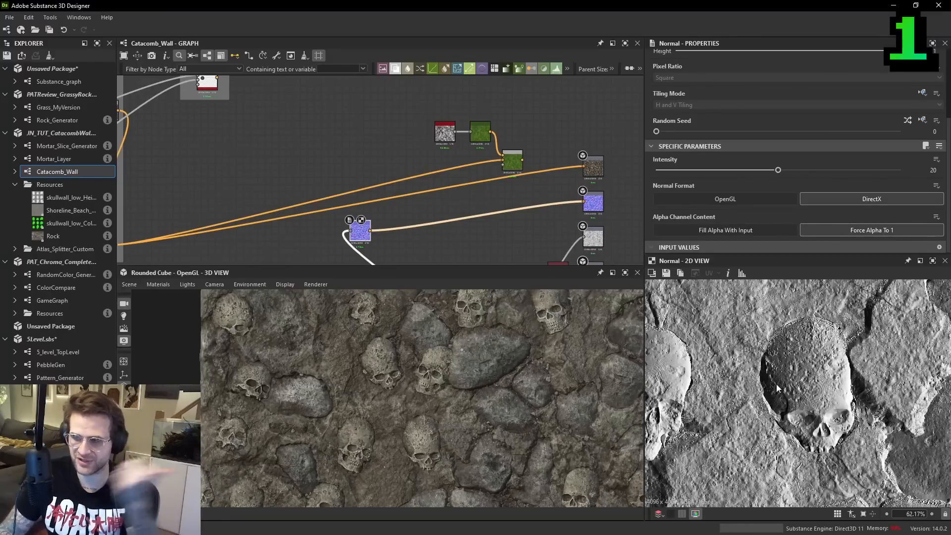
pyautogui.scroll(-6, 815, 353)
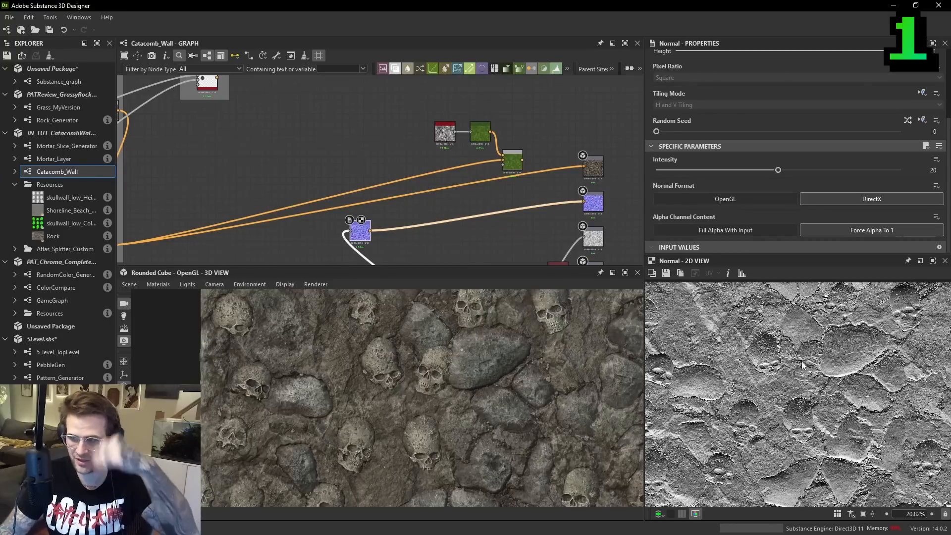
pyautogui.scroll(3, 812, 414)
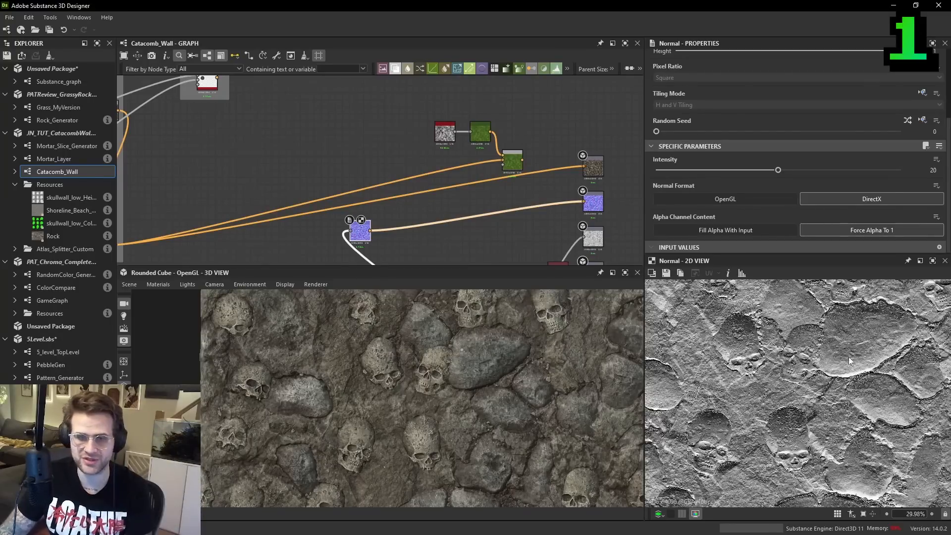
pyautogui.scroll(4, 814, 415)
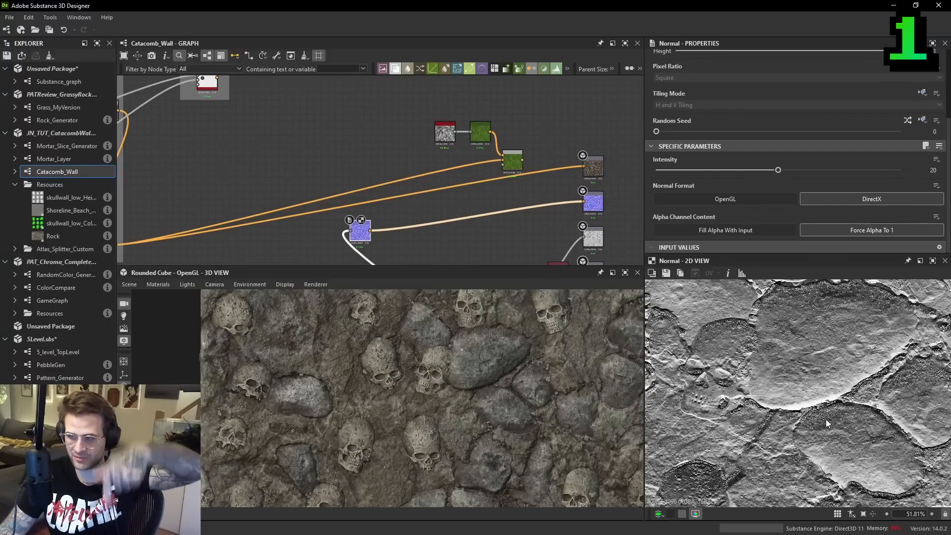
pyautogui.moveTo(832, 301); pyautogui.dragTo(836, 370, button='middle')
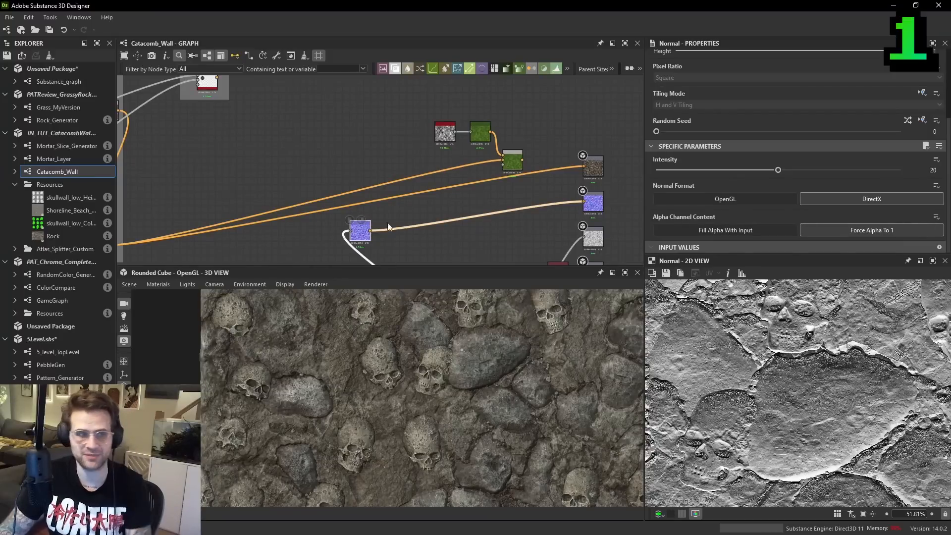
# - Add an RGBA Split node fed by the Normal node and preview its green channel output
pyautogui.moveTo(423, 254); pyautogui.dragTo(442, 225, button='middle')
pyautogui.rightClick(446, 226)
pyautogui.write('rgb')
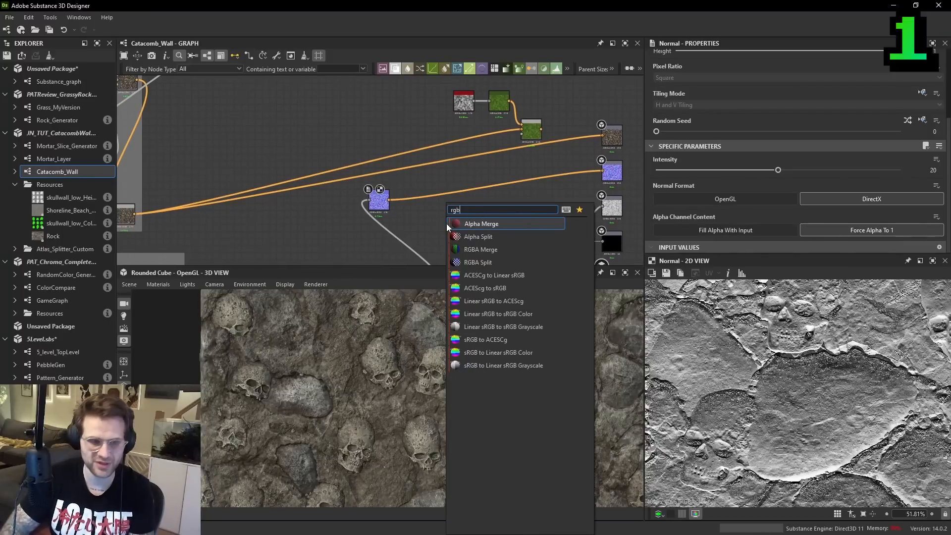
pyautogui.click(489, 258)
pyautogui.scroll(1, 440, 220)
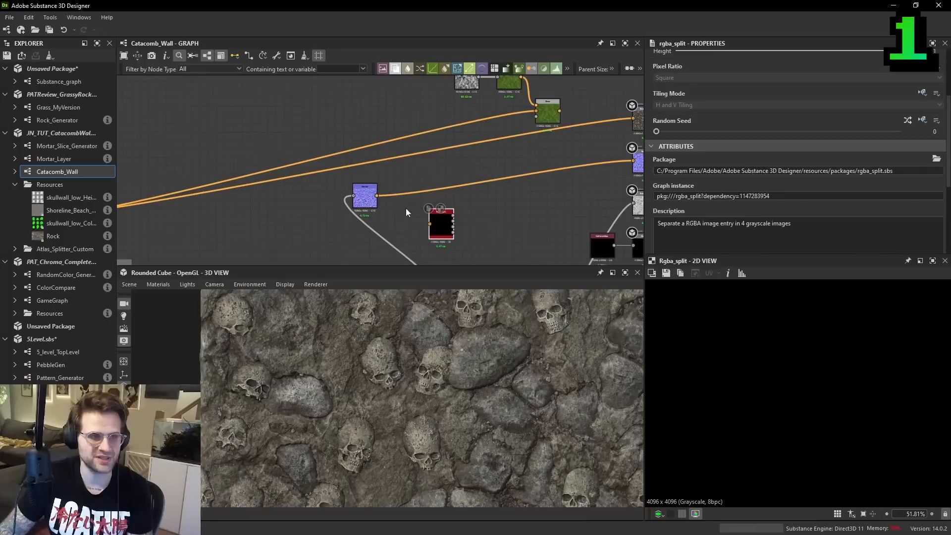
pyautogui.moveTo(377, 197); pyautogui.dragTo(423, 207)
pyautogui.moveTo(424, 207); pyautogui.dragTo(397, 236, button='middle')
pyautogui.scroll(2, 426, 223)
pyautogui.doubleClick(420, 211)
pyautogui.moveTo(396, 232); pyautogui.dragTo(384, 222)
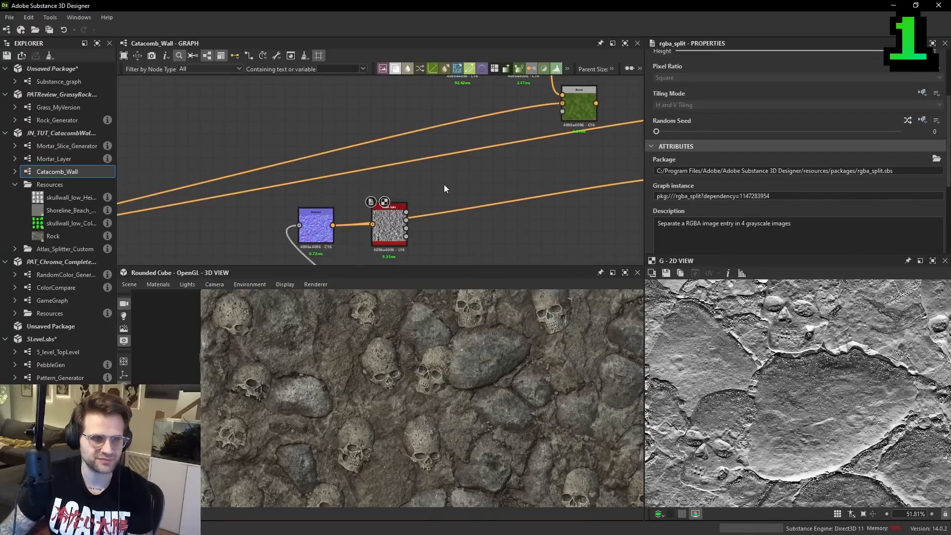
# - Add an Auto Levels node and feed it with the RGBA Split's green channel
pyautogui.press('space')
pyautogui.write('aut')
pyautogui.click(476, 231)
pyautogui.scroll(1, 406, 222)
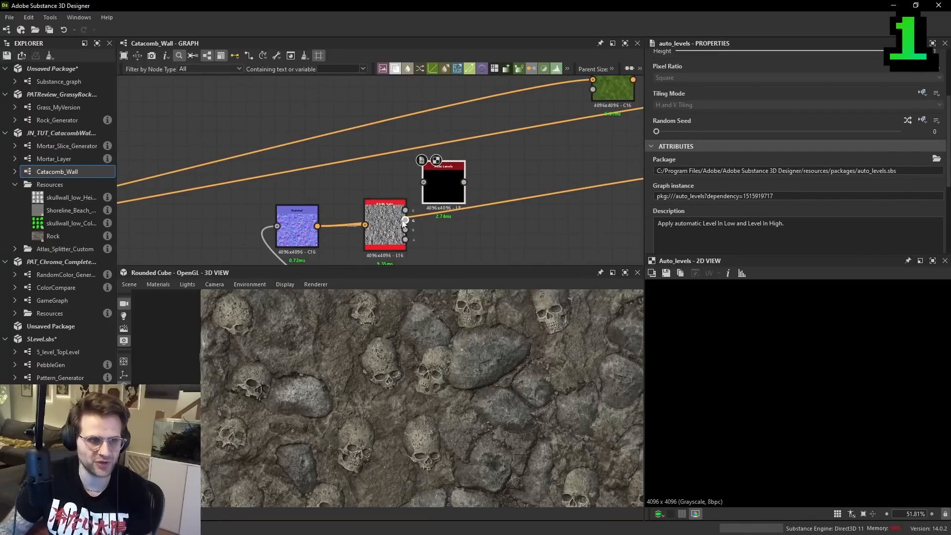
pyautogui.moveTo(445, 188); pyautogui.dragTo(476, 167)
pyautogui.moveTo(478, 167); pyautogui.dragTo(450, 189, button='middle')
# - Add an Invert Grayscale node after Auto Levels and check the inverted mask
pyautogui.press('space')
pyautogui.write('invert g')
pyautogui.click(489, 209)
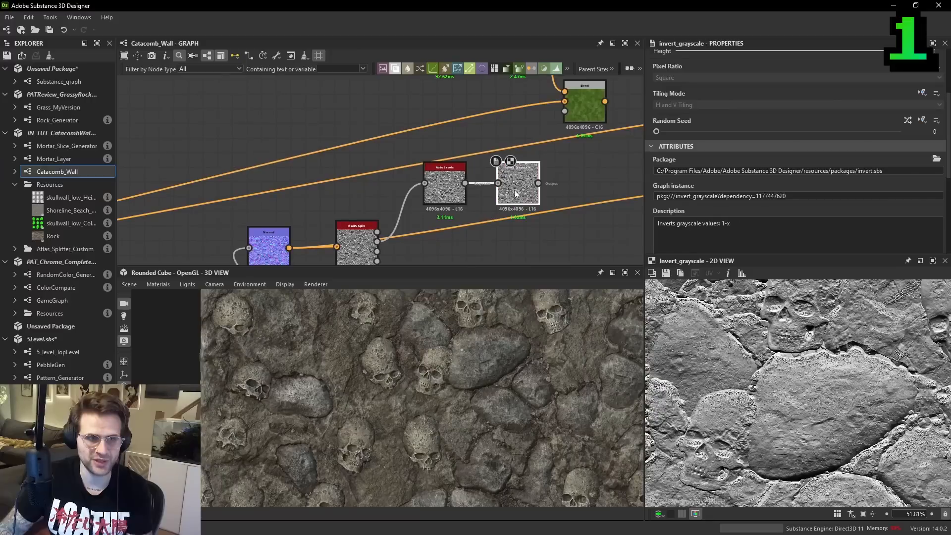
pyautogui.scroll(-3, 820, 345)
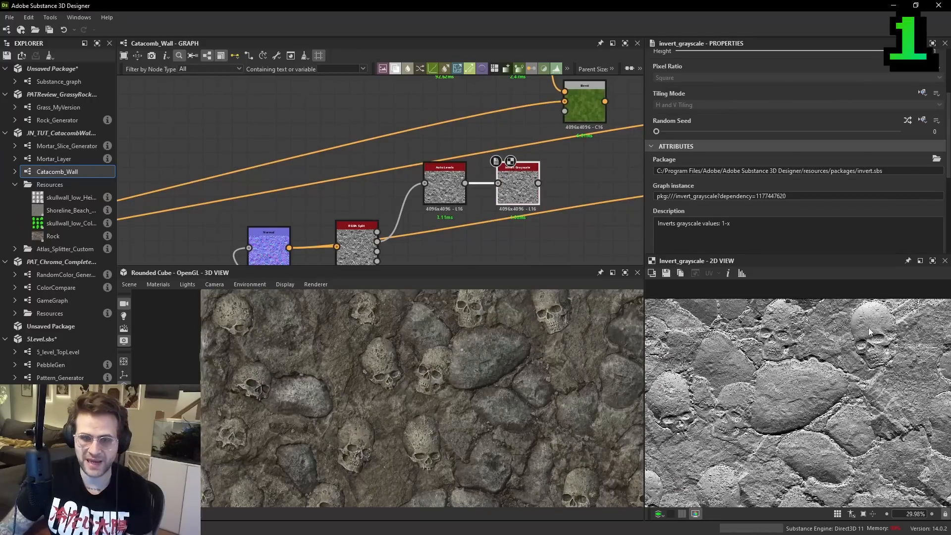
# - Connect the Invert Grayscale result to the Blend node's opacity input and check the blended color
pyautogui.moveTo(575, 212); pyautogui.dragTo(504, 239, button='middle')
pyautogui.click(498, 140)
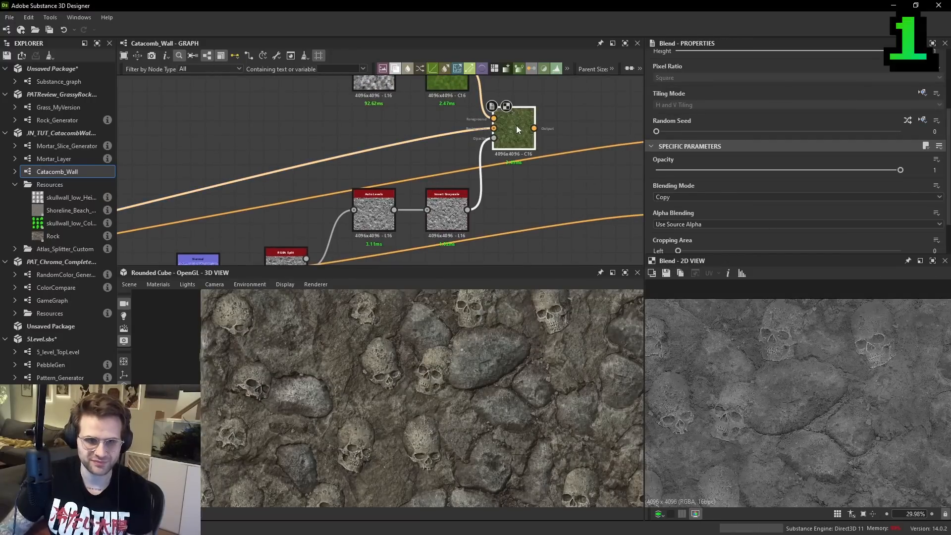
pyautogui.scroll(-2, 808, 397)
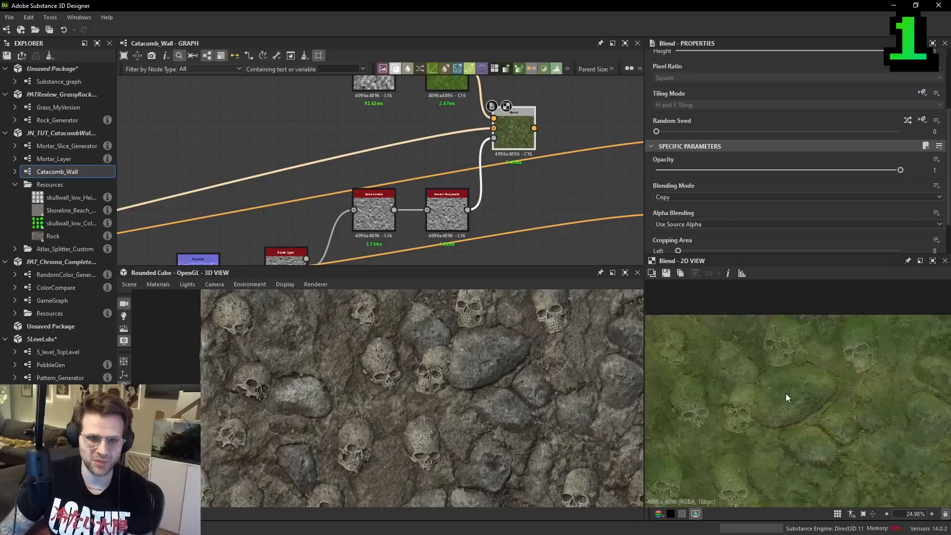
pyautogui.moveTo(811, 398); pyautogui.dragTo(825, 383, button='middle')
# - Connect the Blend node to the base color output and inspect the mossy wall in the 3D preview
pyautogui.moveTo(565, 170); pyautogui.dragTo(501, 198, button='middle')
pyautogui.moveTo(471, 156); pyautogui.dragTo(597, 169)
pyautogui.click(610, 169)
pyautogui.scroll(3, 484, 379)
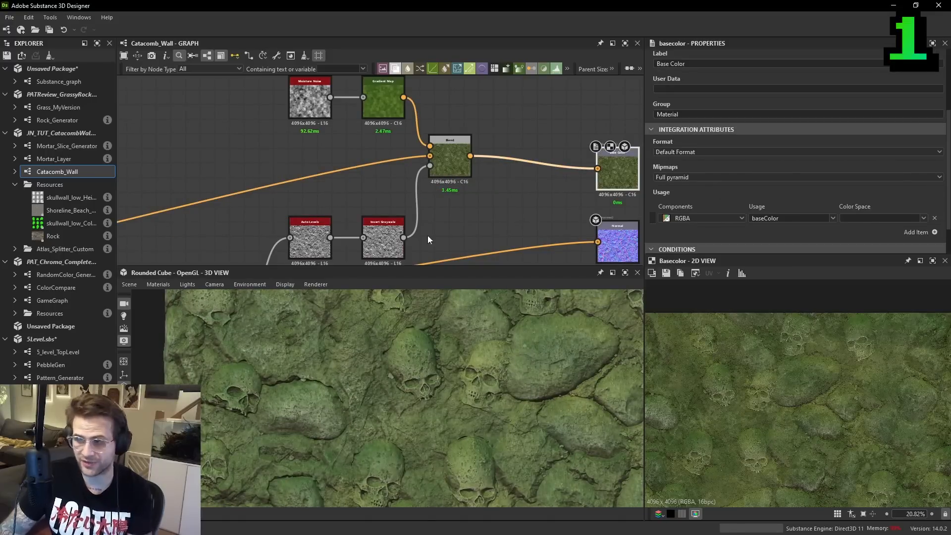
# - Add a Histogram Scan node after Invert Grayscale and connect its output to the mossy Blend node's opacity input
pyautogui.moveTo(459, 252); pyautogui.dragTo(514, 200, button='middle')
pyautogui.click(438, 191)
pyautogui.scroll(2, 847, 441)
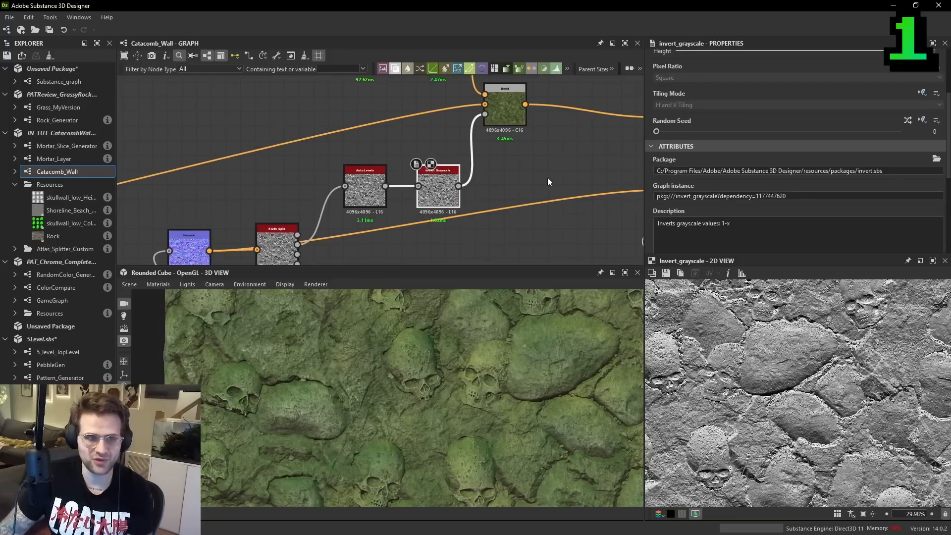
pyautogui.press('space')
pyautogui.write('his')
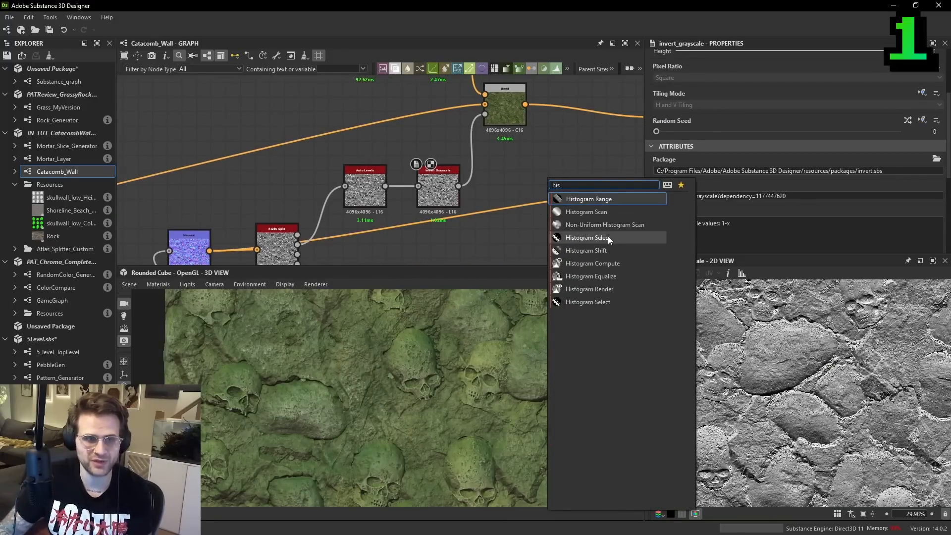
pyautogui.click(608, 212)
pyautogui.moveTo(496, 196); pyautogui.dragTo(521, 193)
pyautogui.moveTo(530, 194); pyautogui.dragTo(499, 133)
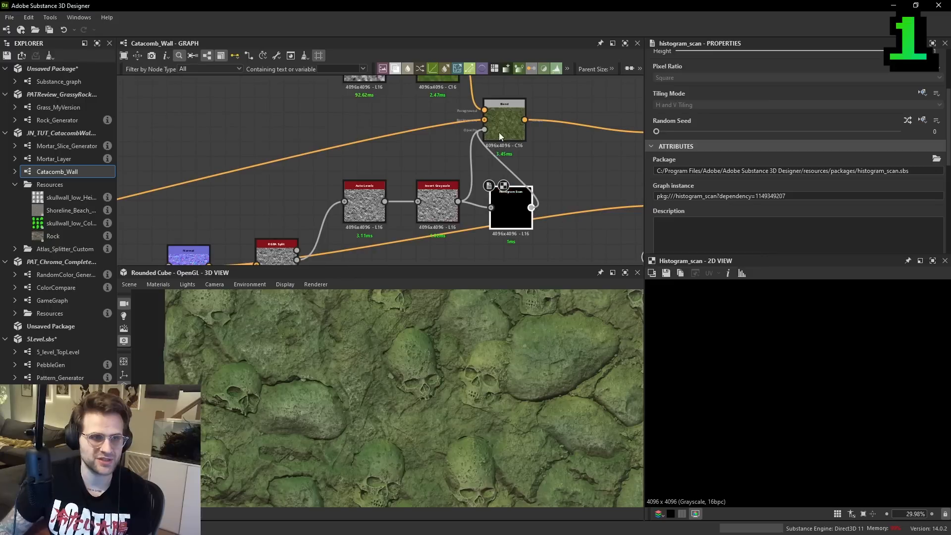
pyautogui.moveTo(501, 200); pyautogui.dragTo(501, 194)
# - Set the Histogram Scan's Position to 0.37 and Contrast to 0.94 to sharpen the moss mask
pyautogui.scroll(-1, 760, 317)
pyautogui.scroll(-5, 753, 234)
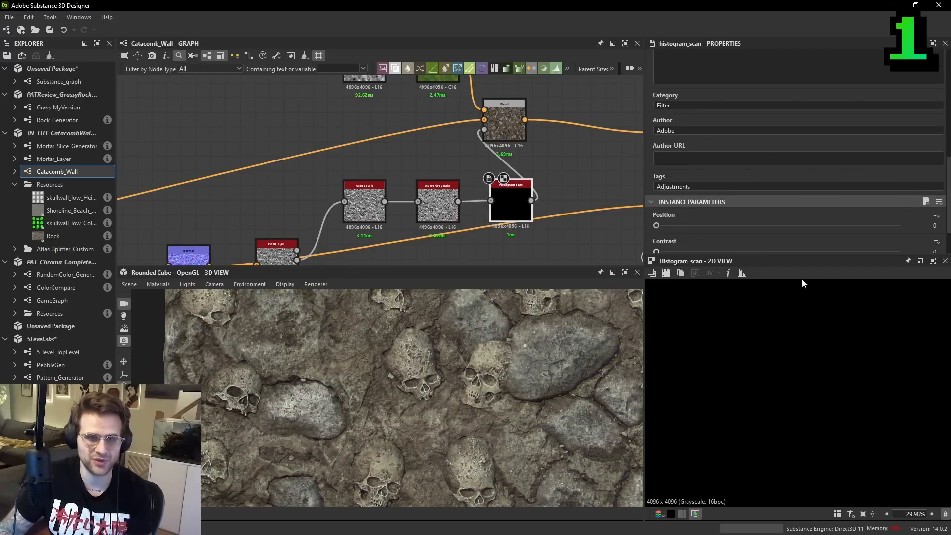
pyautogui.moveTo(677, 225); pyautogui.dragTo(723, 228)
# - Inspect the moss coverage in the 3D preview and raise the Histogram Scan's Position slightly
pyautogui.scroll(-2, 778, 184)
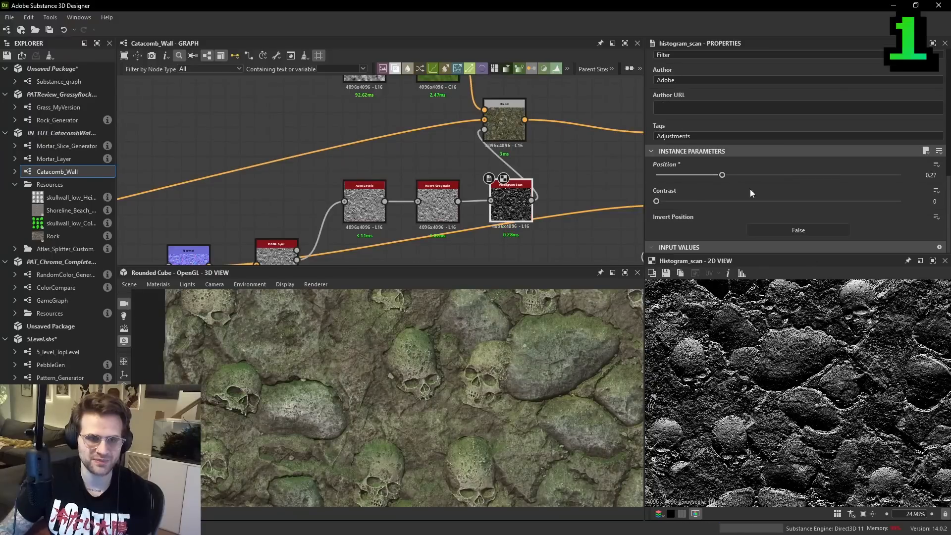
pyautogui.moveTo(676, 202); pyautogui.dragTo(863, 214)
pyautogui.scroll(3, 791, 411)
pyautogui.moveTo(721, 175); pyautogui.dragTo(751, 175)
pyautogui.moveTo(867, 202); pyautogui.dragTo(886, 202)
pyautogui.scroll(-2, 510, 379)
pyautogui.moveTo(510, 380); pyautogui.dragTo(457, 377)
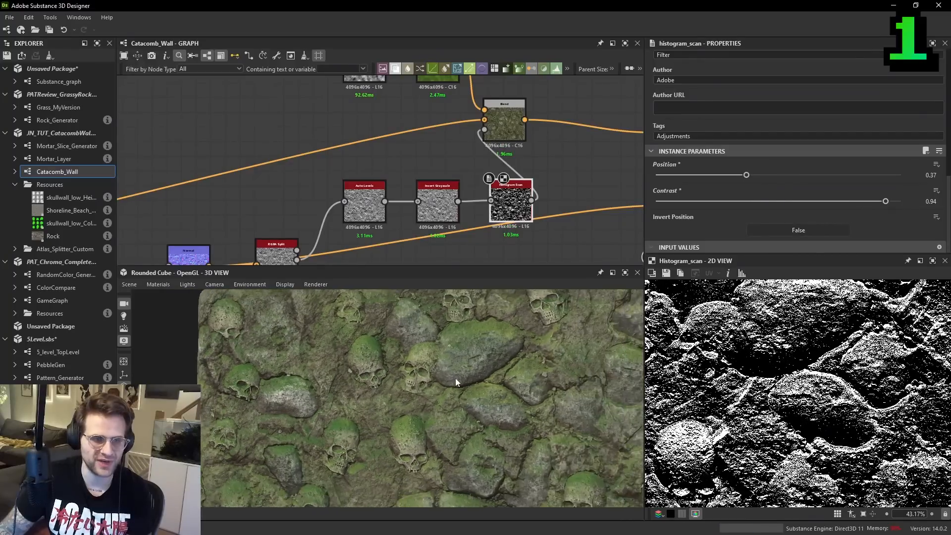
pyautogui.scroll(3, 457, 376)
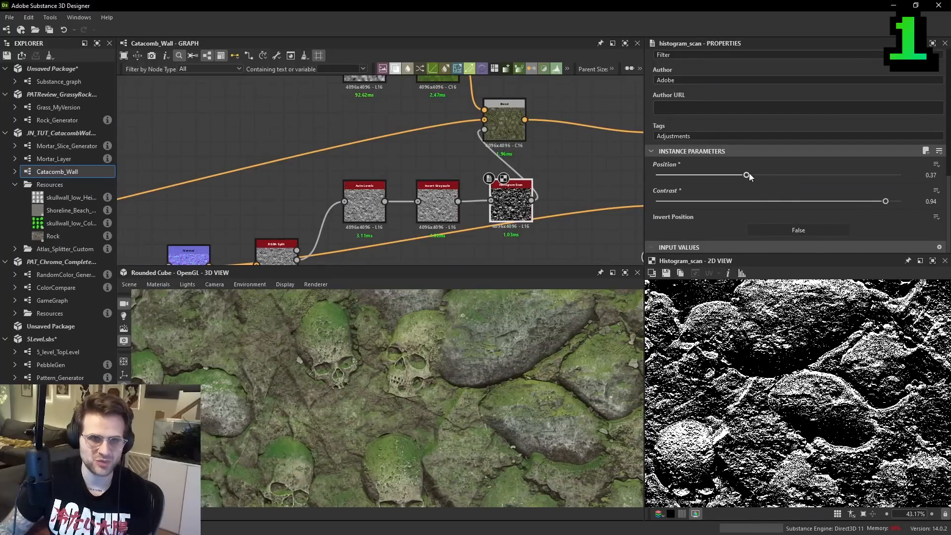
pyautogui.moveTo(749, 173); pyautogui.dragTo(751, 174)
# - Display the roughness output in the 2D view
pyautogui.scroll(-2, 548, 195)
pyautogui.moveTo(548, 195); pyautogui.dragTo(493, 120, button='middle')
pyautogui.doubleClick(573, 176)
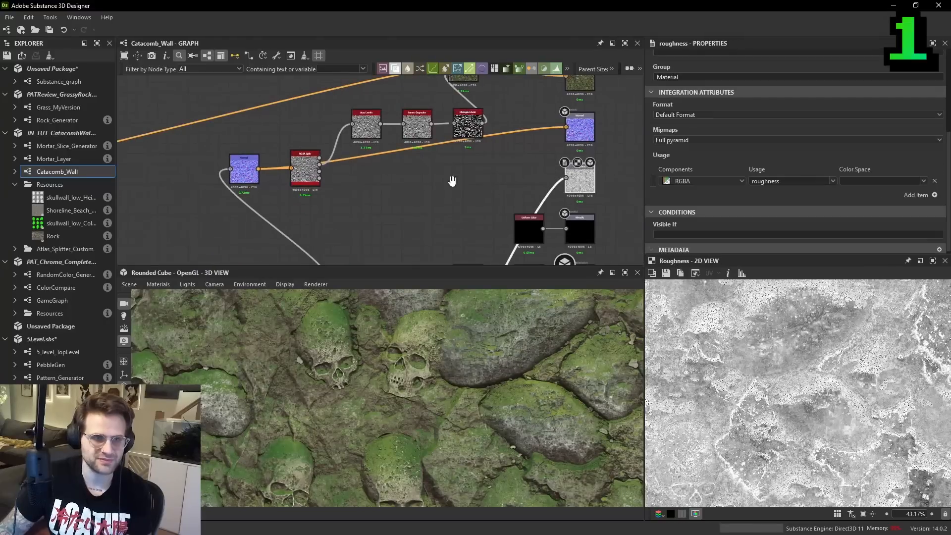
pyautogui.moveTo(450, 183); pyautogui.dragTo(461, 194, button='middle')
pyautogui.press('space')
pyautogui.click(489, 218)
pyautogui.hotkey('ctrl', 'z')
# - Add a Blend node with the roughness source as background and connect the Histogram Scan output to its foreground
pyautogui.press('space')
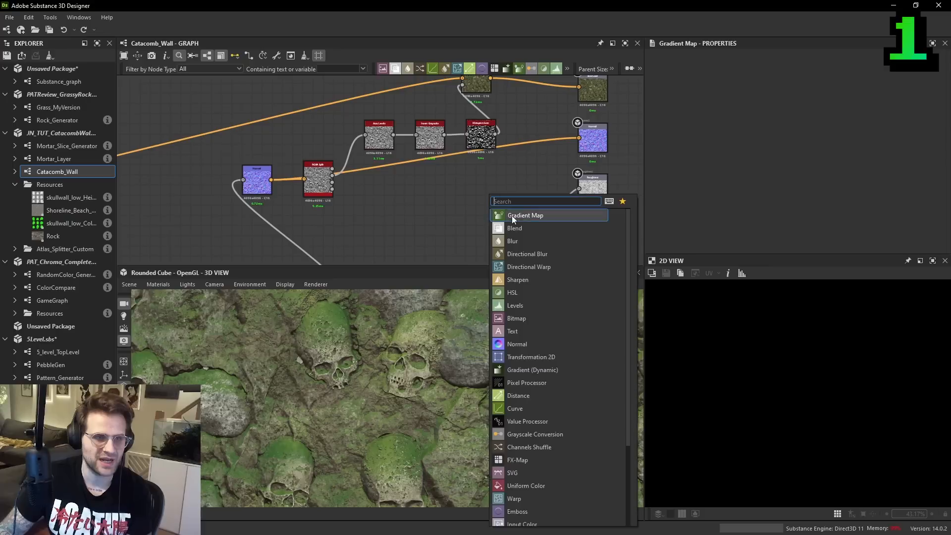
pyautogui.click(514, 228)
pyautogui.scroll(2, 470, 162)
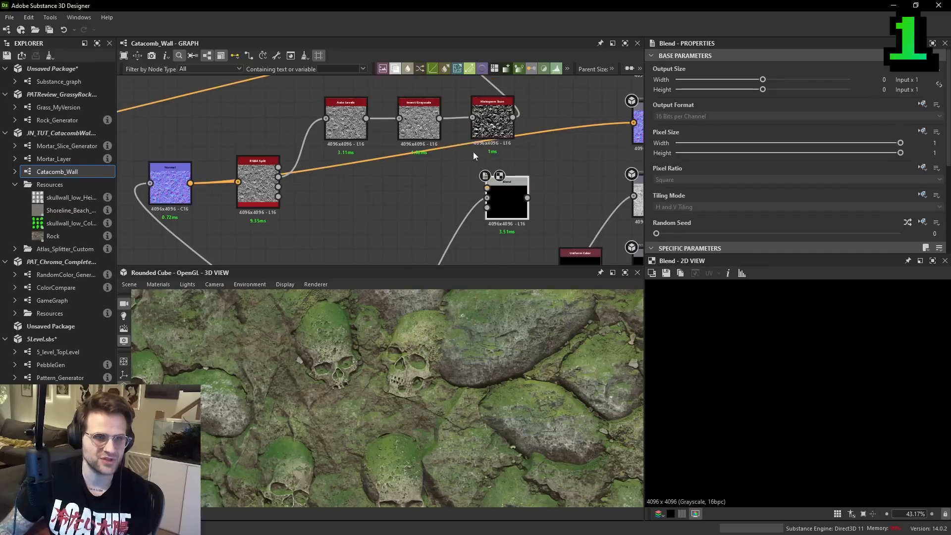
pyautogui.doubleClick(492, 121)
pyautogui.moveTo(535, 123); pyautogui.dragTo(529, 133, button='middle')
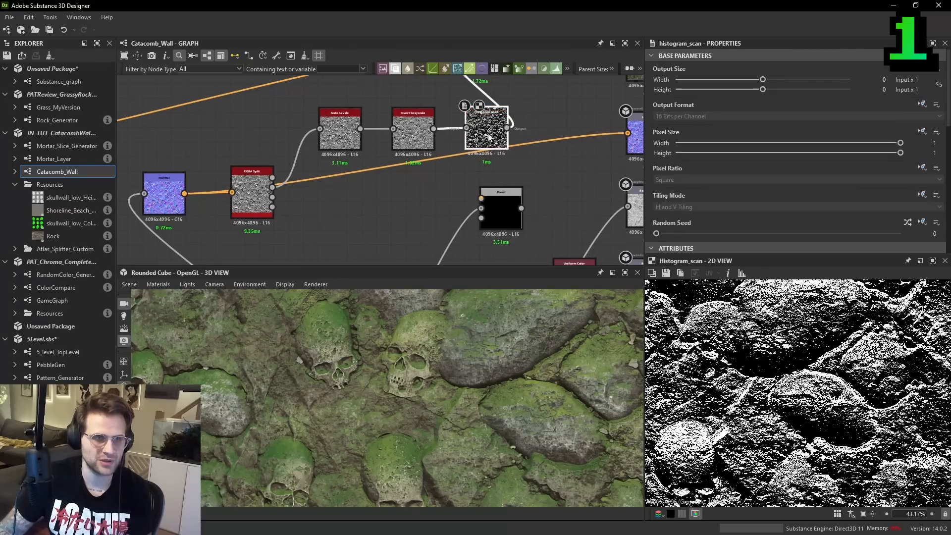
pyautogui.moveTo(507, 128); pyautogui.dragTo(502, 198)
pyautogui.click(502, 197)
# - Set the roughness Blend's mode to Subtract and connect it to the roughness output
pyautogui.scroll(-2, 718, 208)
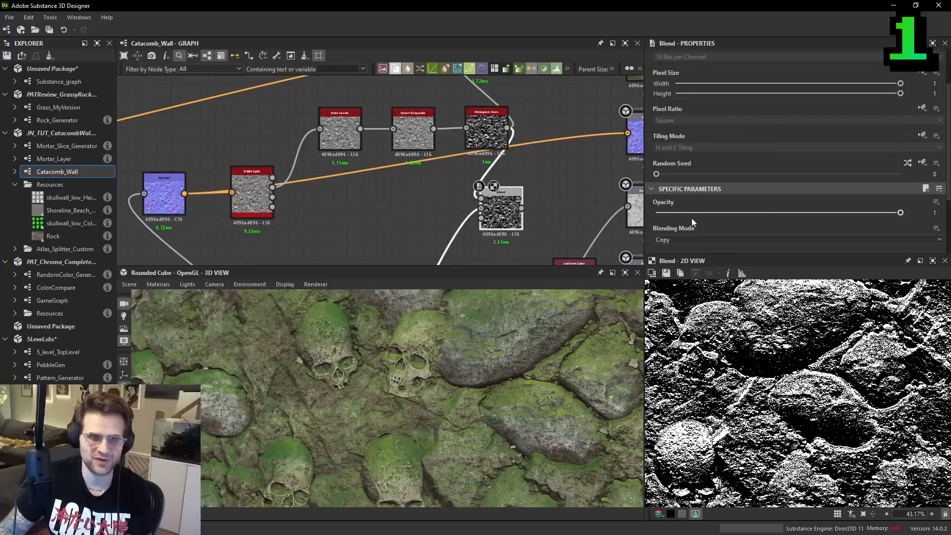
pyautogui.click(691, 240)
pyautogui.click(675, 266)
pyautogui.scroll(2, 811, 359)
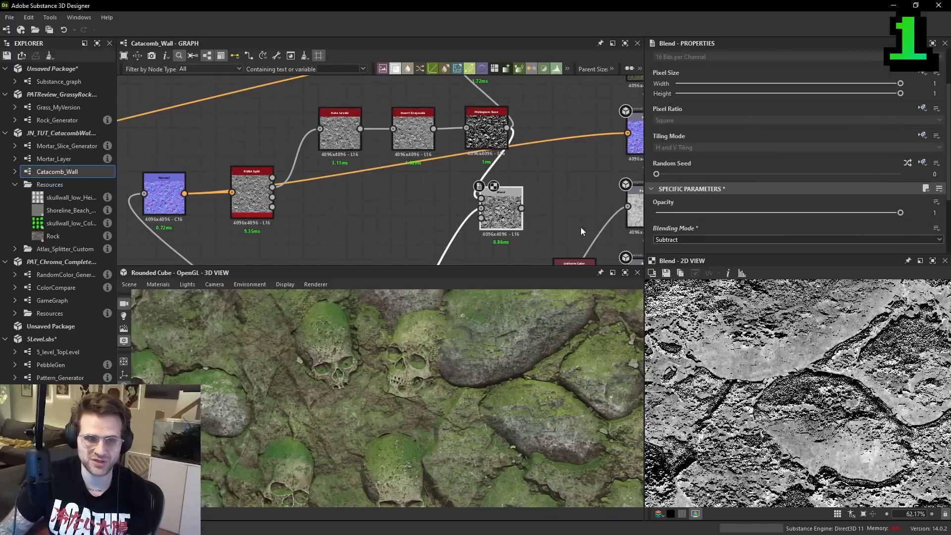
pyautogui.moveTo(522, 208); pyautogui.dragTo(632, 211)
pyautogui.moveTo(632, 210); pyautogui.dragTo(601, 214, button='middle')
# - Inspect the moss shine on the 3D cube and set the roughness Blend's opacity to 0.2
pyautogui.moveTo(512, 365); pyautogui.dragTo(444, 353)
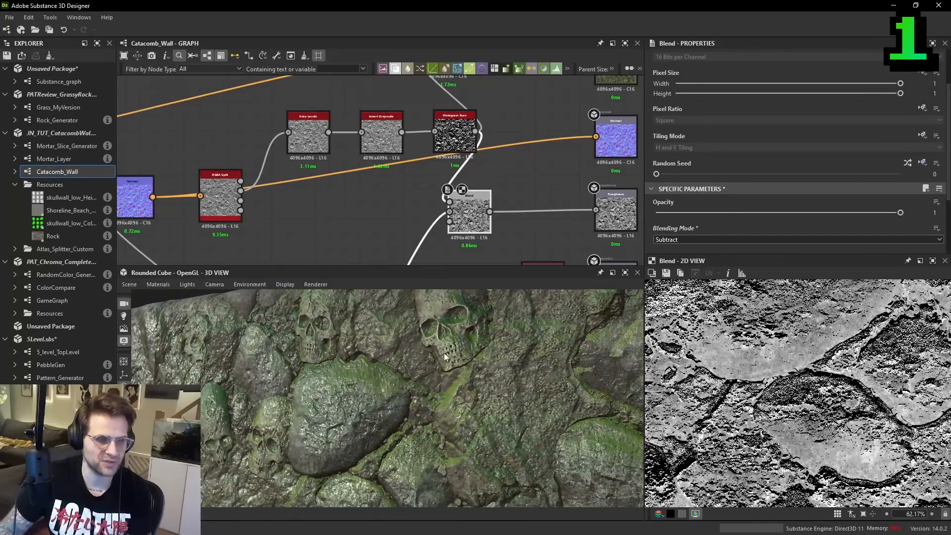
pyautogui.scroll(-1, 840, 394)
pyautogui.moveTo(569, 357); pyautogui.dragTo(526, 356)
pyautogui.scroll(-3, 535, 360)
pyautogui.scroll(-2, 558, 375)
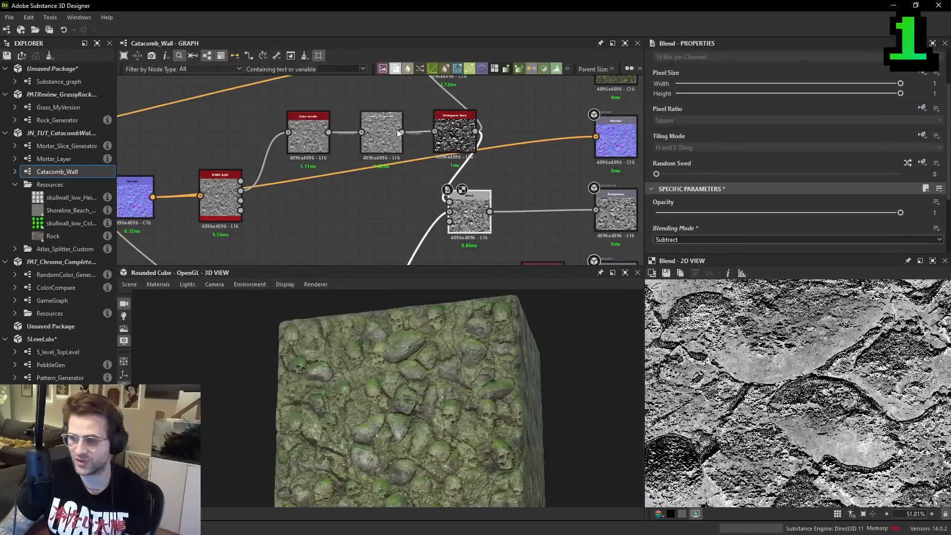
pyautogui.moveTo(804, 214); pyautogui.dragTo(705, 218)
pyautogui.scroll(5, 461, 367)
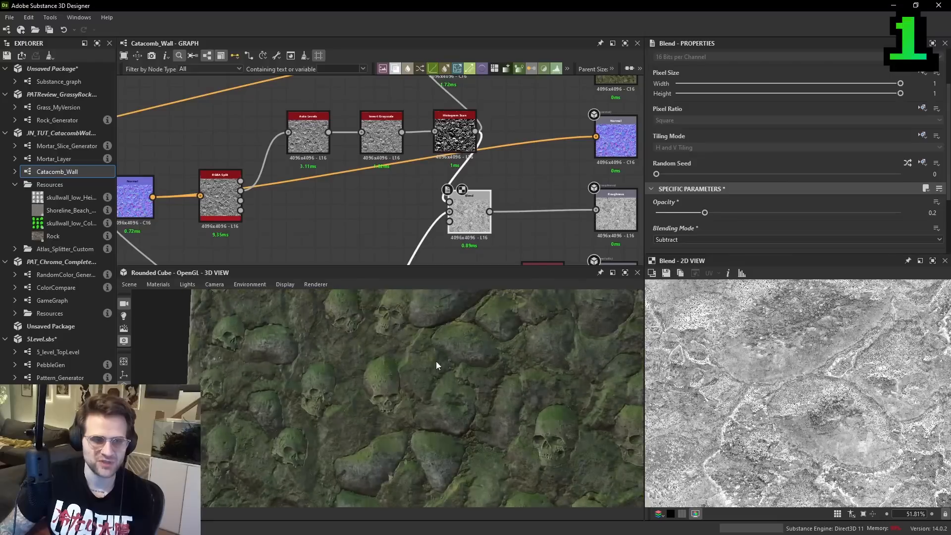
pyautogui.moveTo(371, 203); pyautogui.dragTo(462, 174, button='middle')
pyautogui.doubleClick(221, 165)
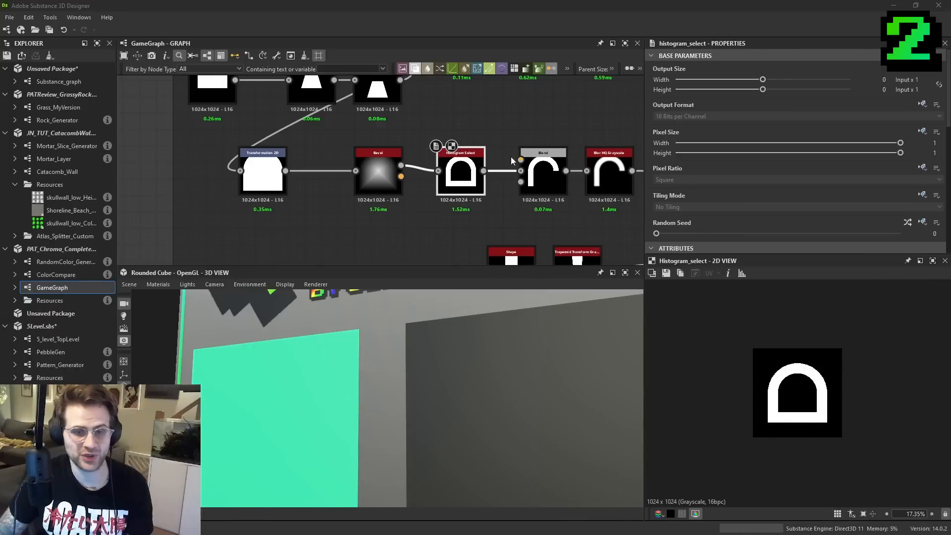
# - Add a Shape node in an empty area of GameGraph below the existing nodes
pyautogui.scroll(-4, 496, 178)
pyautogui.moveTo(446, 250); pyautogui.dragTo(449, 136, button='middle')
pyautogui.scroll(1, 407, 181)
pyautogui.press('space')
pyautogui.write('shape')
pyautogui.press('Return')
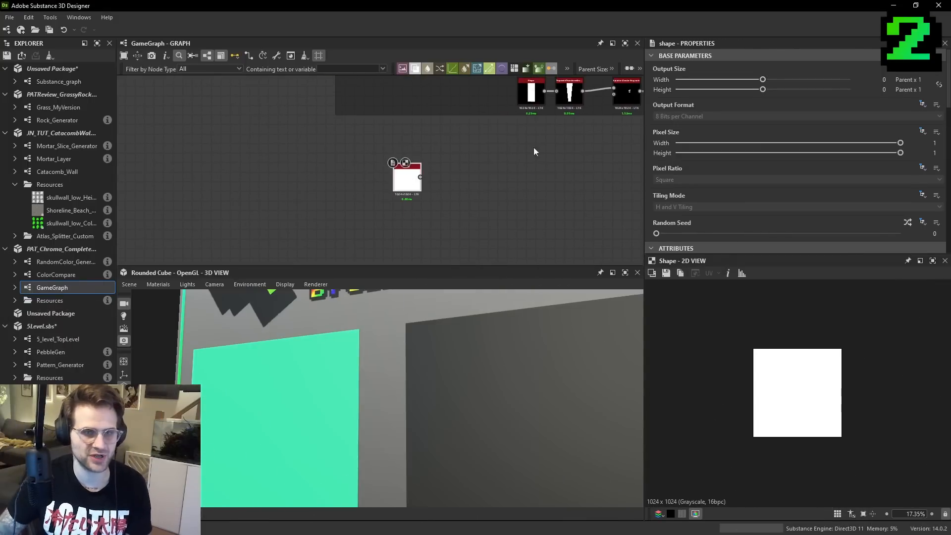
# - Set the Shape node's Pattern to Disc
pyautogui.scroll(-10, 780, 173)
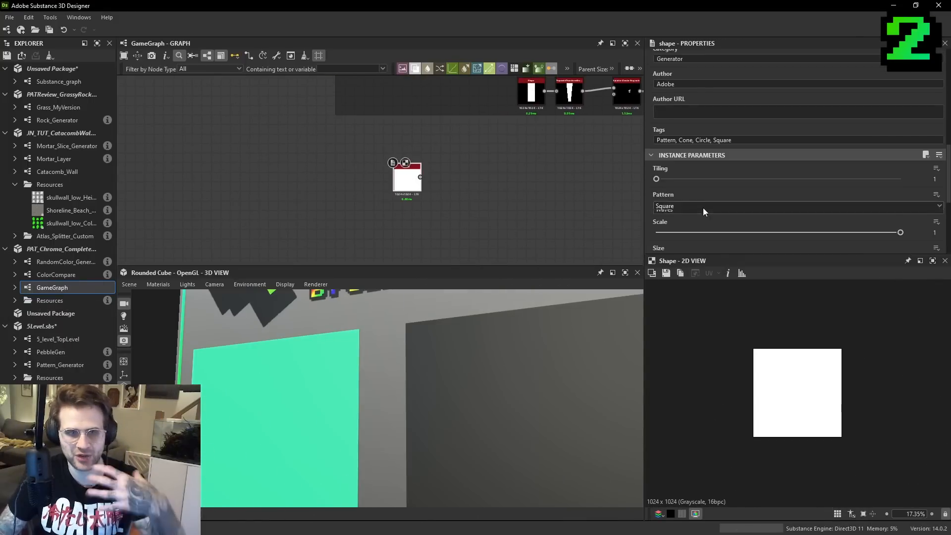
pyautogui.click(704, 208)
pyautogui.click(679, 227)
pyautogui.scroll(3, 401, 186)
pyautogui.moveTo(401, 186); pyautogui.dragTo(886, 232)
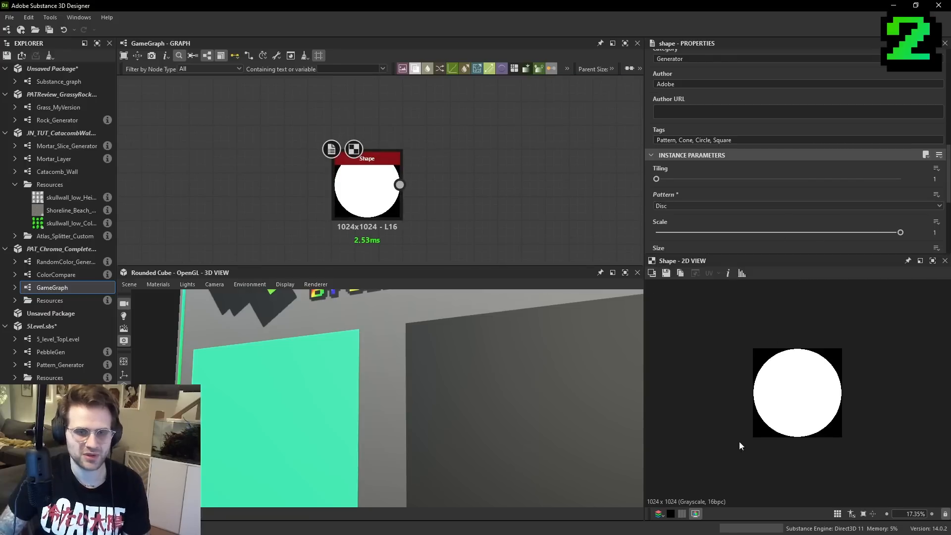
# - Add a Blend node with the disc Shape connected to its background input
pyautogui.press('space')
pyautogui.click(476, 175)
pyautogui.scroll(-1, 414, 189)
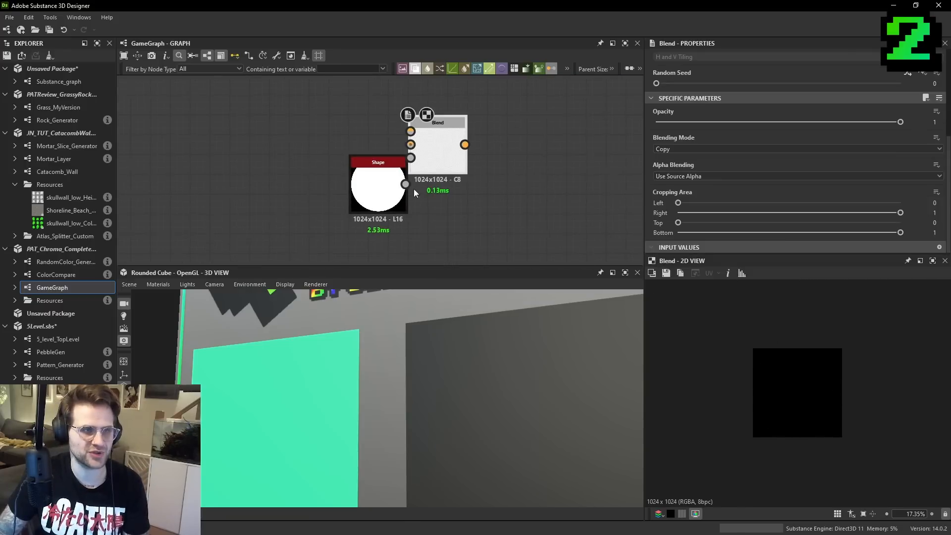
# - Add a Gradient Linear 1 node above the Shape and rotate it to run horizontally from black to white
pyautogui.press('space')
pyautogui.write('grad')
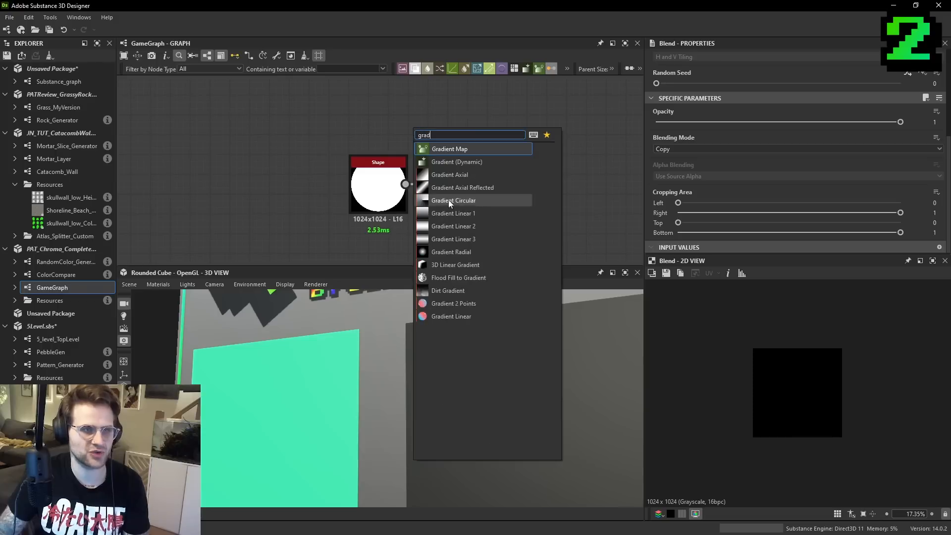
pyautogui.click(452, 213)
pyautogui.scroll(-3, 703, 226)
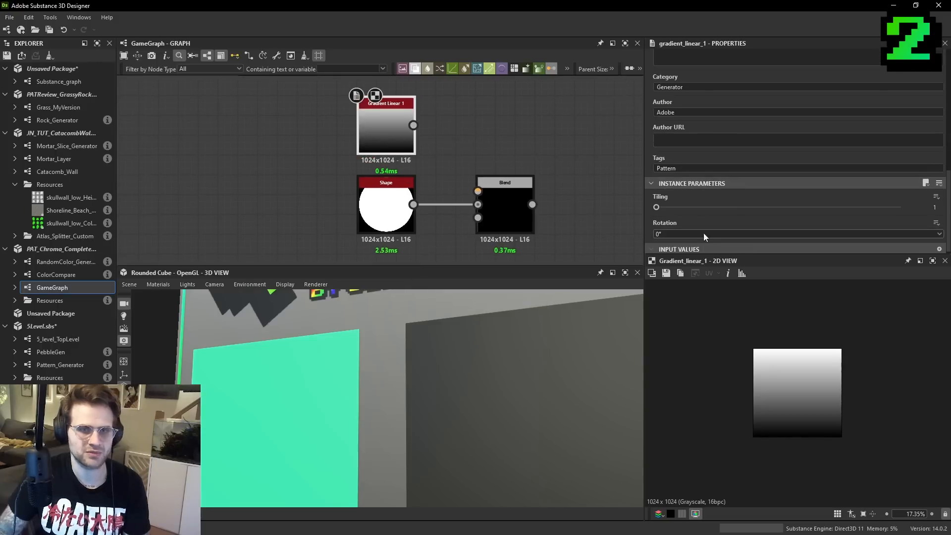
pyautogui.click(678, 235)
pyautogui.click(673, 250)
# - Add a Histogram Scan after the gradient with Position 0.5 and Contrast 1
pyautogui.moveTo(460, 152); pyautogui.dragTo(460, 168, button='middle')
pyautogui.press('space')
pyautogui.write('his')
pyautogui.click(506, 208)
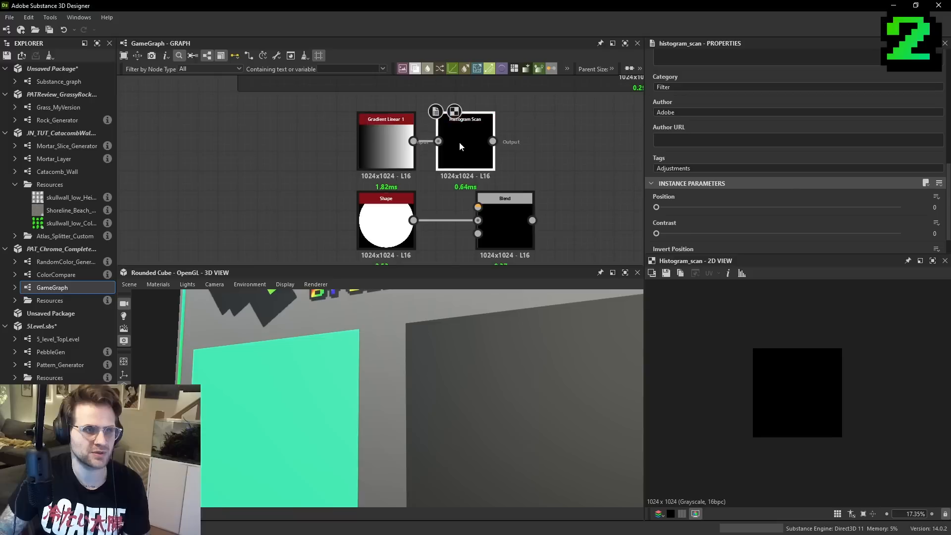
pyautogui.moveTo(696, 207); pyautogui.dragTo(759, 208)
pyautogui.press('Return')
pyautogui.moveTo(693, 234); pyautogui.dragTo(907, 236)
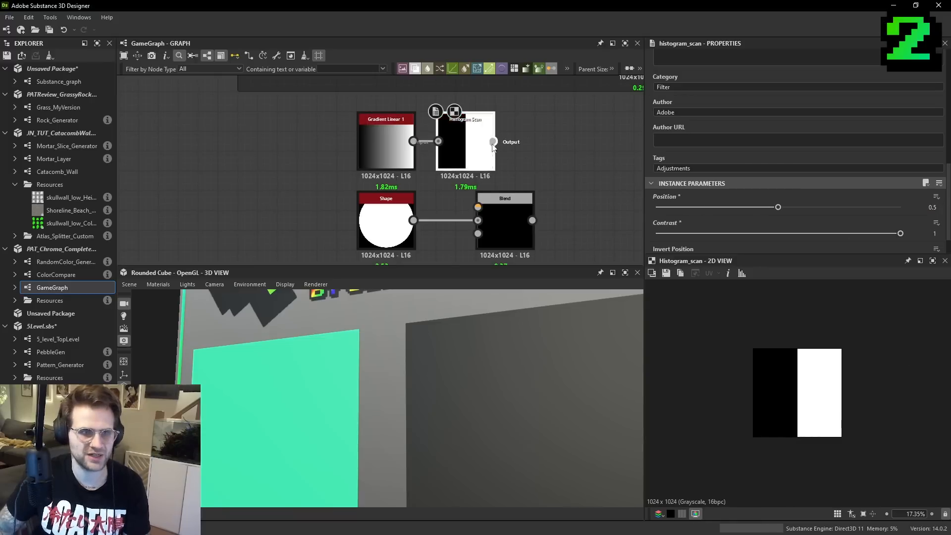
# - Connect the Histogram Scan to the Blend's foreground and set the blending mode to Multiply
pyautogui.moveTo(493, 142); pyautogui.dragTo(478, 207)
pyautogui.click(505, 218)
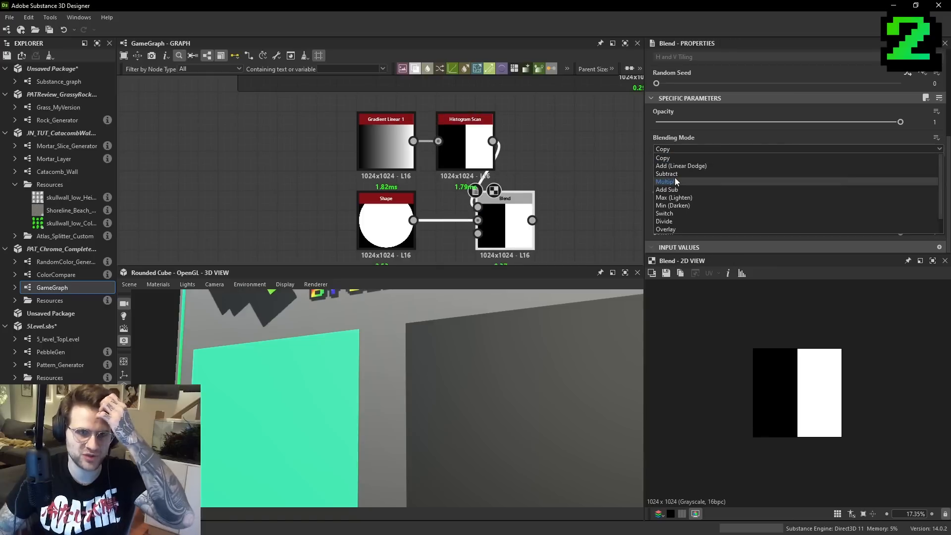
pyautogui.click(674, 180)
# - Try shifting the Histogram Scan's Position to move the cut on the disc, returning it to 0.5
pyautogui.click(473, 148)
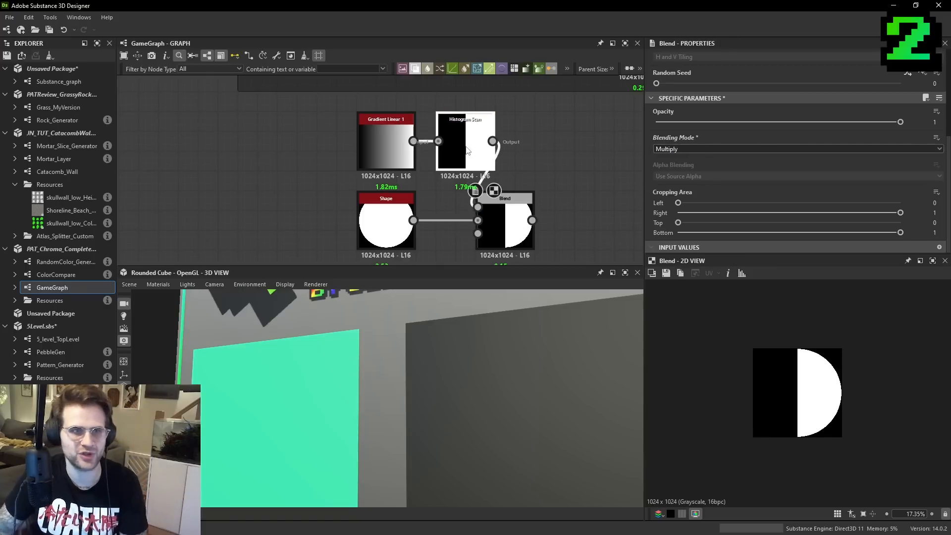
pyautogui.scroll(-5, 780, 204)
pyautogui.moveTo(780, 185)
pyautogui.mouseDown()
pyautogui.moveTo(806, 184)
pyautogui.moveTo(738, 182)
pyautogui.moveTo(777, 187)
pyautogui.mouseUp()
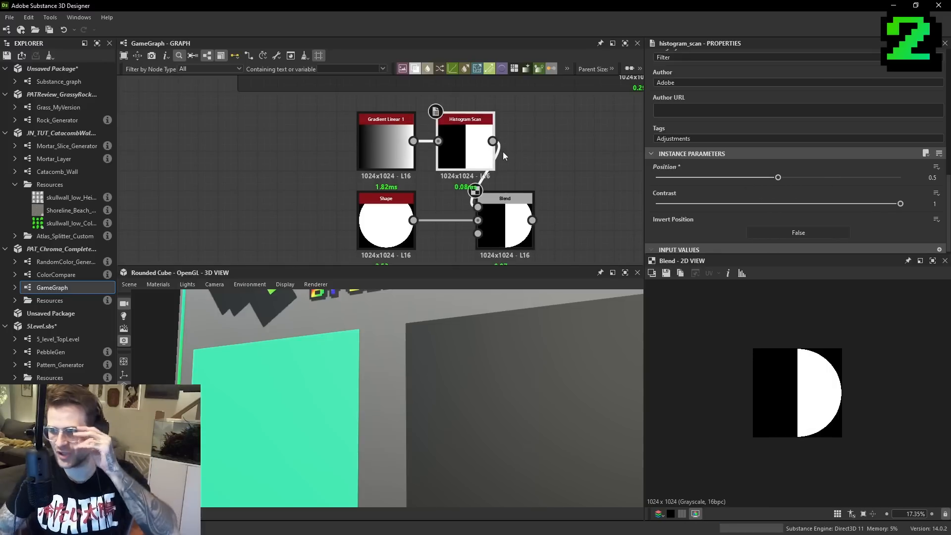
# - Duplicate the disc Shape below the first setup, connect it to a new Blend's background, and display the Blend
pyautogui.click(490, 223)
pyautogui.moveTo(494, 205); pyautogui.dragTo(502, 125, button='middle')
pyautogui.press('space')
pyautogui.click(521, 239)
pyautogui.moveTo(398, 124); pyautogui.dragTo(475, 188)
pyautogui.hotkey('ctrl', 'd')
pyautogui.click(503, 186)
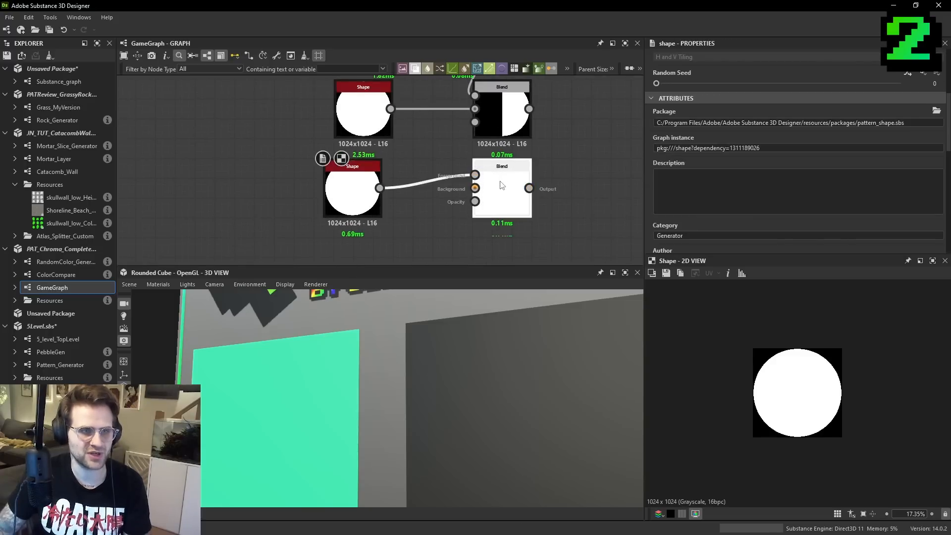
pyautogui.doubleClick(511, 193)
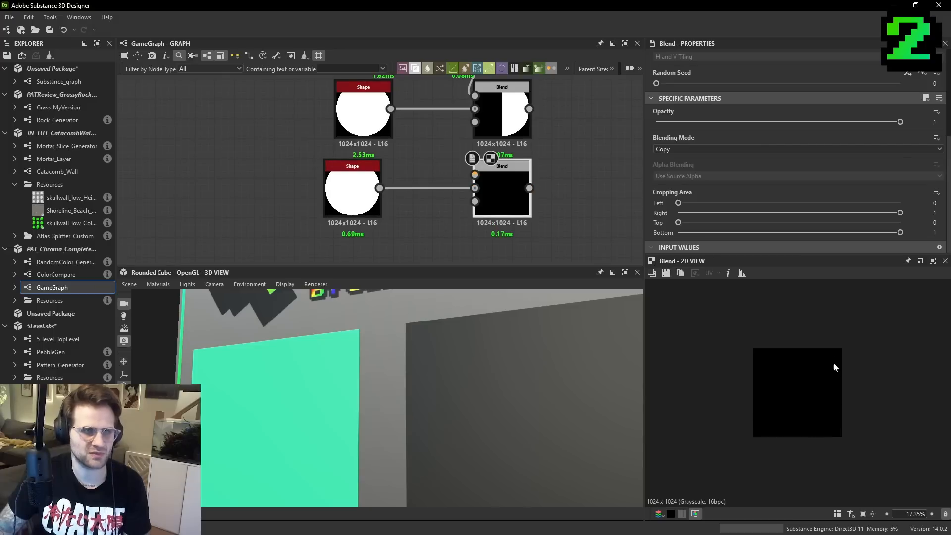
# - Set the new Blend's cropping area to Left 0.5, Top 0.5 and Bottom 0.69 to cut the disc
pyautogui.scroll(1, 832, 361)
pyautogui.scroll(2, 808, 368)
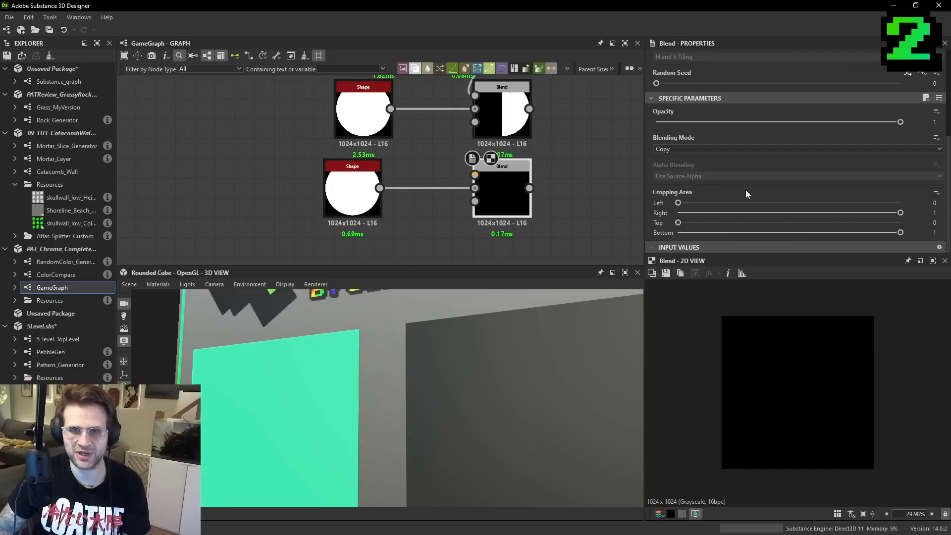
pyautogui.moveTo(697, 204); pyautogui.dragTo(789, 201)
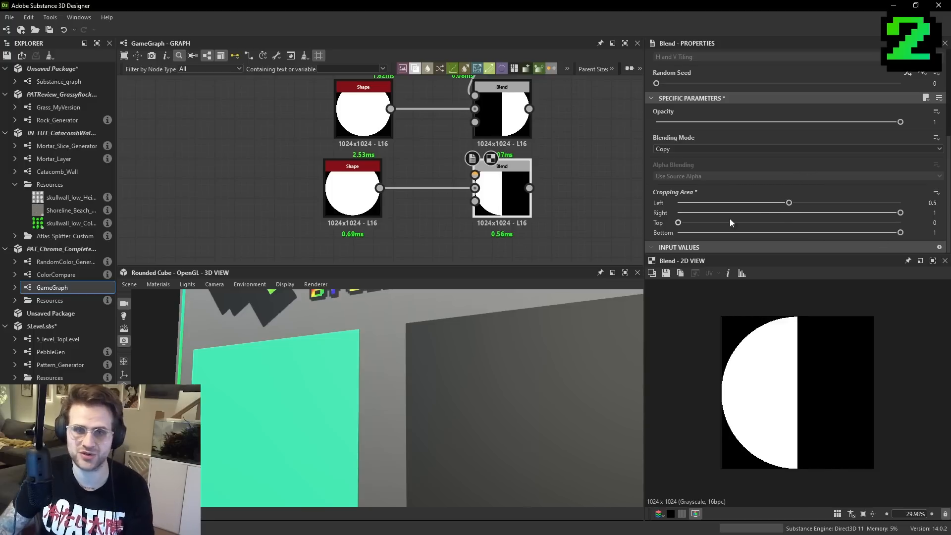
pyautogui.moveTo(692, 224); pyautogui.dragTo(832, 233)
pyautogui.click(790, 232)
# - Examine the padlock shackle chain, where a Blend crops the arch before the Blur HQ Grayscale node
pyautogui.scroll(-3, 485, 199)
pyautogui.scroll(5, 488, 219)
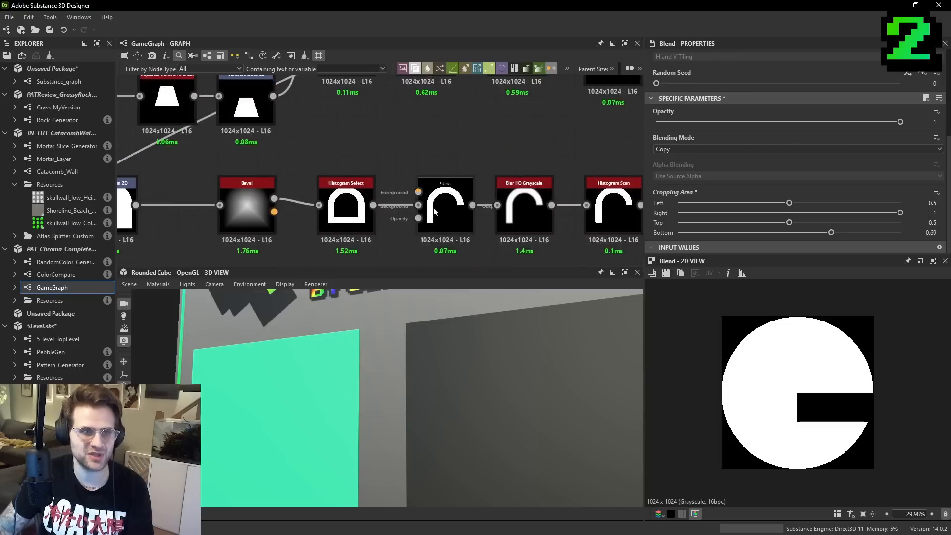
pyautogui.doubleClick(569, 207)
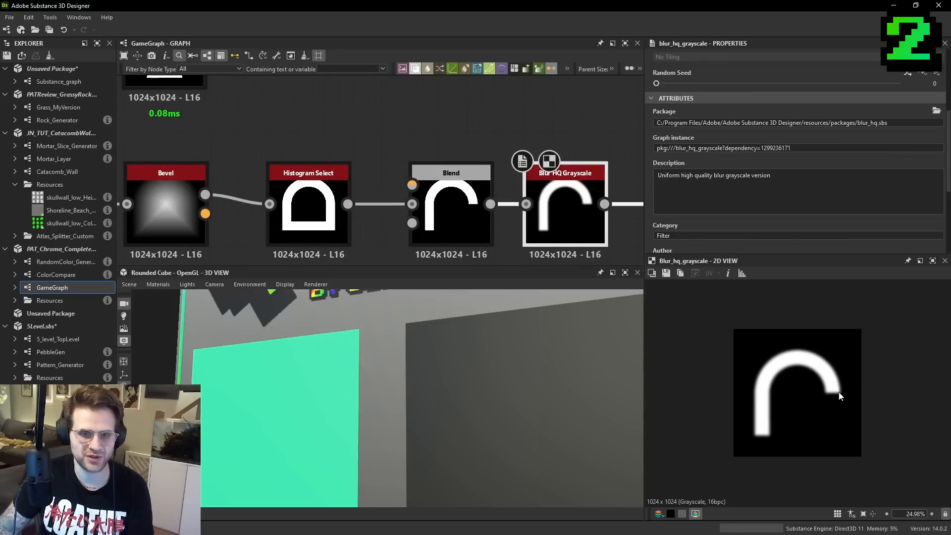
pyautogui.scroll(-6, 542, 199)
pyautogui.moveTo(542, 199); pyautogui.dragTo(428, 202, button='middle')
pyautogui.scroll(3, 585, 237)
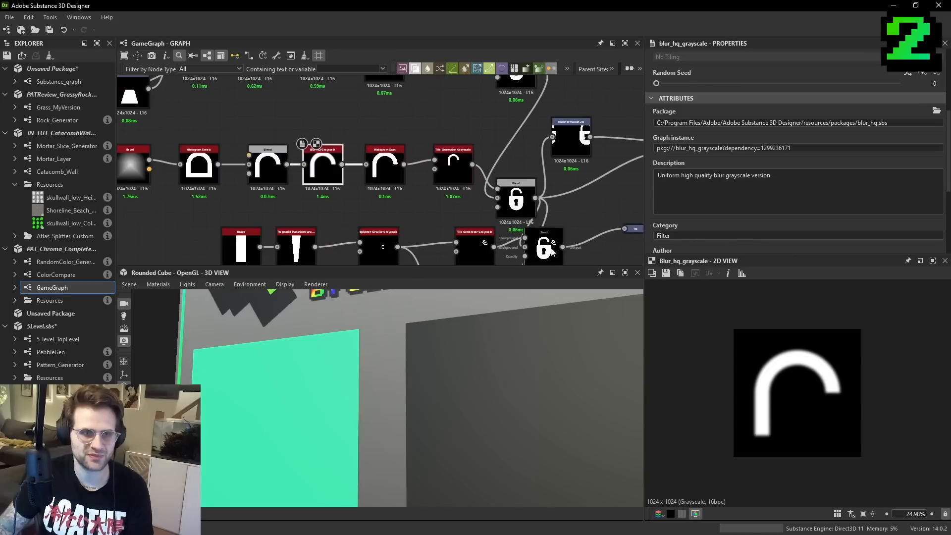
# - Examine the padlock graph from the final Blend back to the Histogram Select arch and the Blend whose cropping area cuts it
pyautogui.doubleClick(544, 248)
pyautogui.scroll(3, 786, 411)
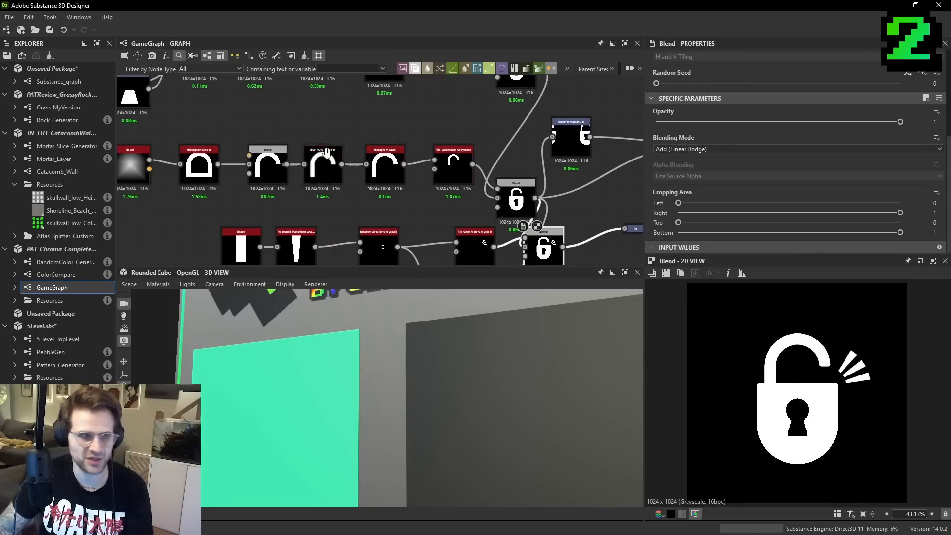
pyautogui.moveTo(200, 171); pyautogui.dragTo(477, 174, button='middle')
pyautogui.scroll(4, 477, 175)
pyautogui.click(478, 175)
pyautogui.doubleClick(478, 175)
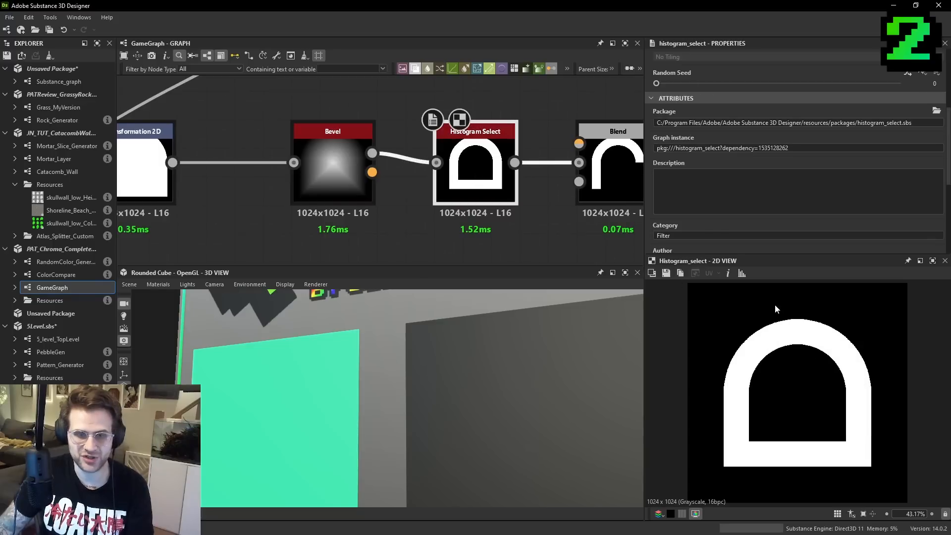
pyautogui.moveTo(553, 212); pyautogui.dragTo(453, 218, button='middle')
pyautogui.doubleClick(518, 173)
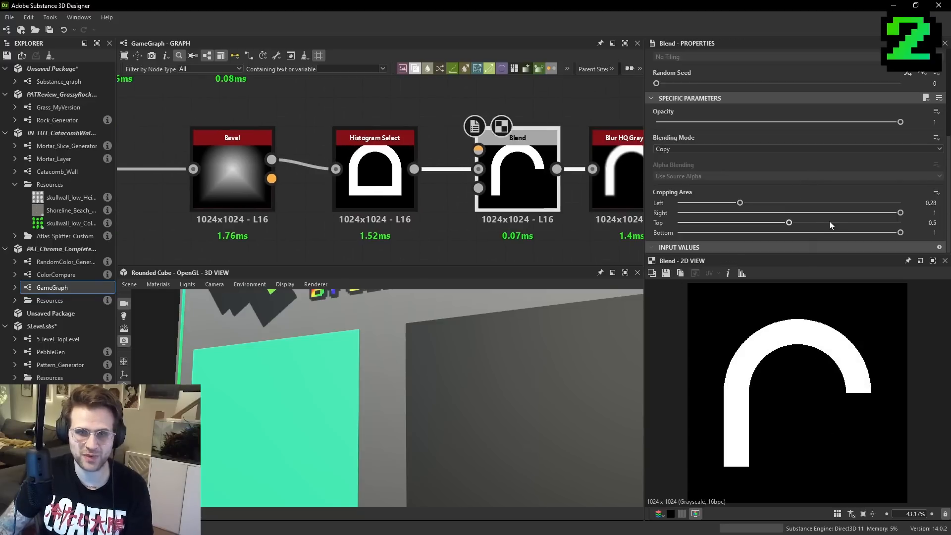
pyautogui.moveTo(791, 224); pyautogui.dragTo(740, 202)
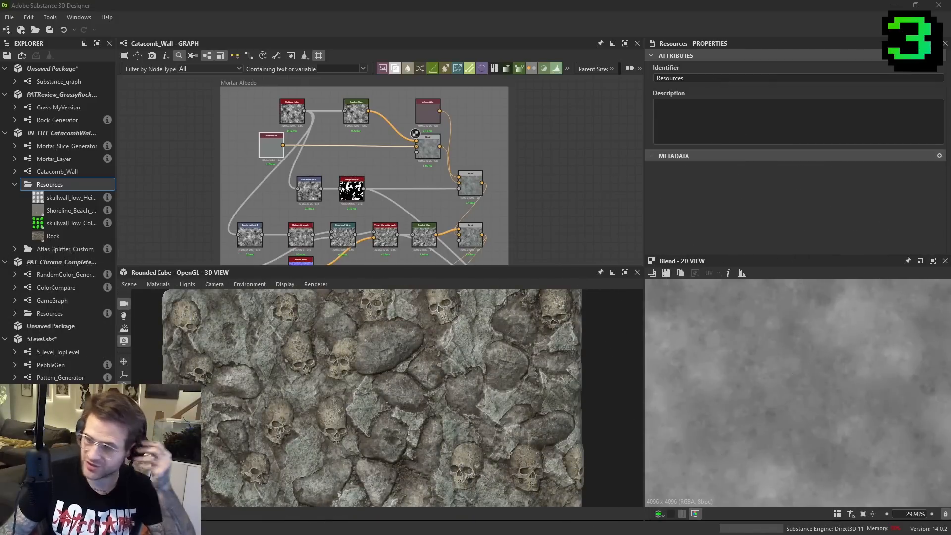
# - Examine the successive Blend results in the Mortar Albedo frame of the Catacomb_Wall graph
pyautogui.scroll(2, 473, 123)
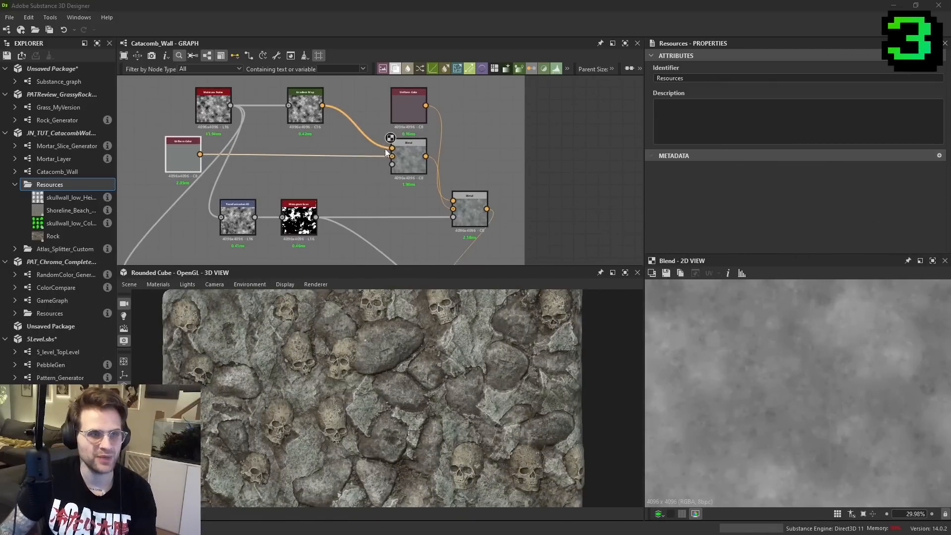
pyautogui.doubleClick(408, 162)
pyautogui.doubleClick(471, 211)
pyautogui.moveTo(469, 237); pyautogui.dragTo(496, 128, button='middle')
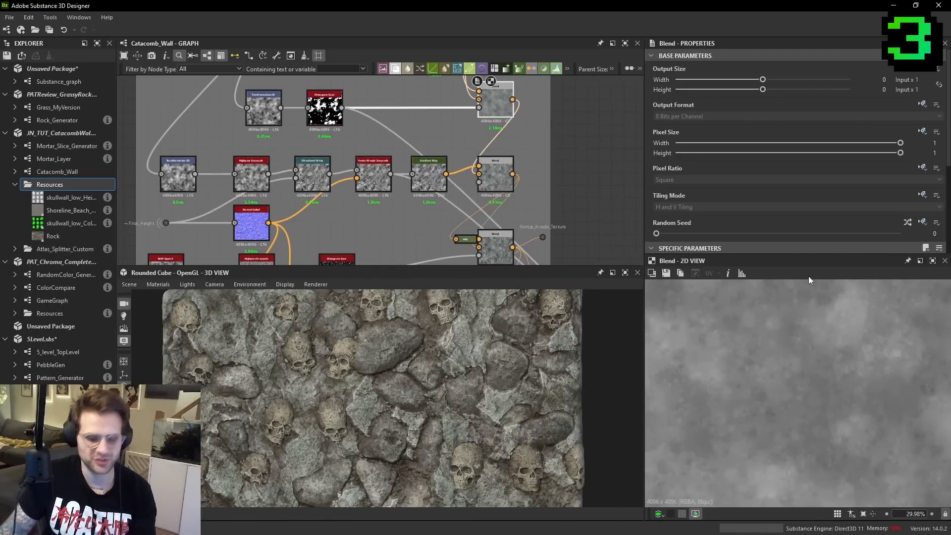
pyautogui.scroll(-2, 795, 353)
pyautogui.moveTo(489, 263); pyautogui.dragTo(525, 161, button='middle')
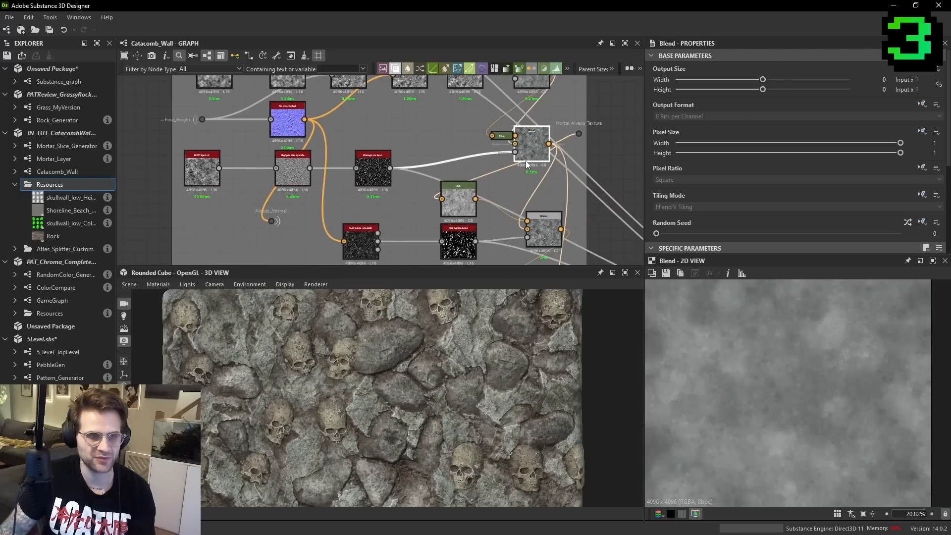
pyautogui.doubleClick(545, 241)
pyautogui.scroll(1, 748, 352)
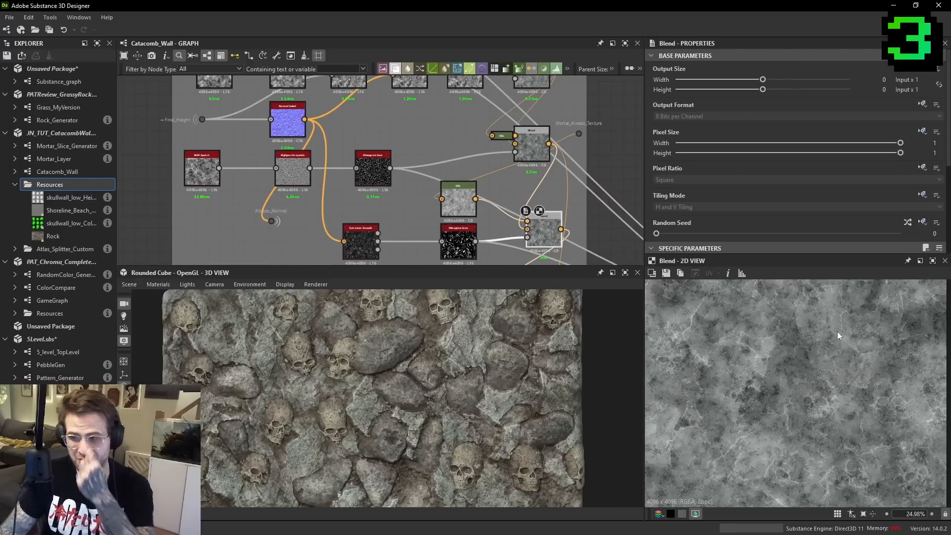
pyautogui.scroll(-3, 480, 227)
pyautogui.moveTo(490, 220); pyautogui.dragTo(353, 103, button='middle')
pyautogui.moveTo(417, 152); pyautogui.dragTo(521, 252, button='middle')
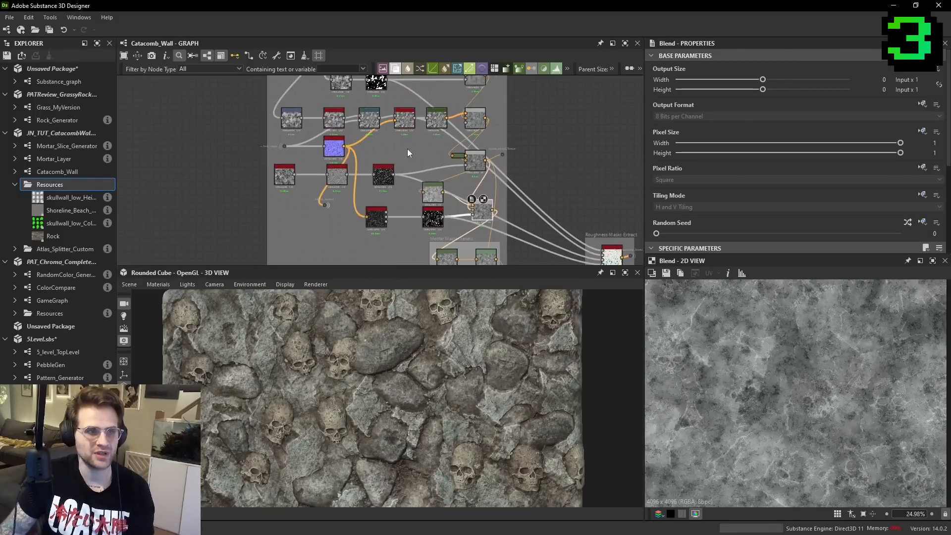
# - Add a Moisture Noise node in the empty area below the Mortar Albedo frame
pyautogui.moveTo(381, 100); pyautogui.dragTo(392, 146, button='middle')
pyautogui.scroll(-1, 393, 146)
pyautogui.scroll(-3, 392, 146)
pyautogui.moveTo(358, 107); pyautogui.dragTo(353, 73)
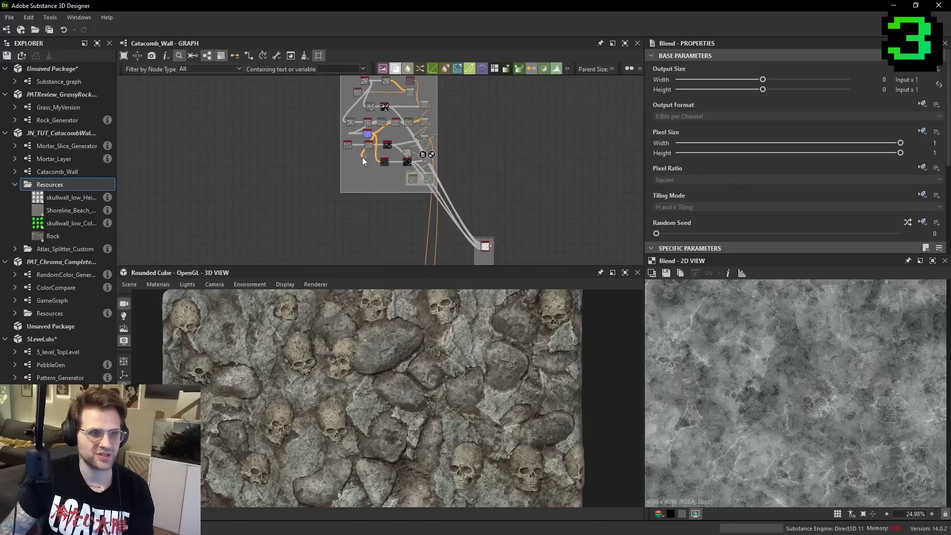
pyautogui.scroll(1, 377, 184)
pyautogui.press('space')
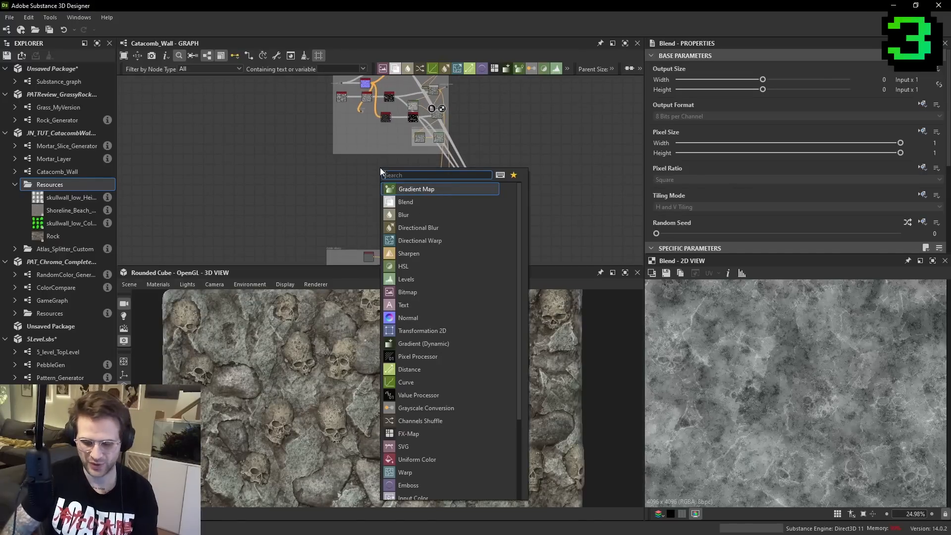
pyautogui.write('moisture')
pyautogui.press('Return')
pyautogui.scroll(3, 380, 167)
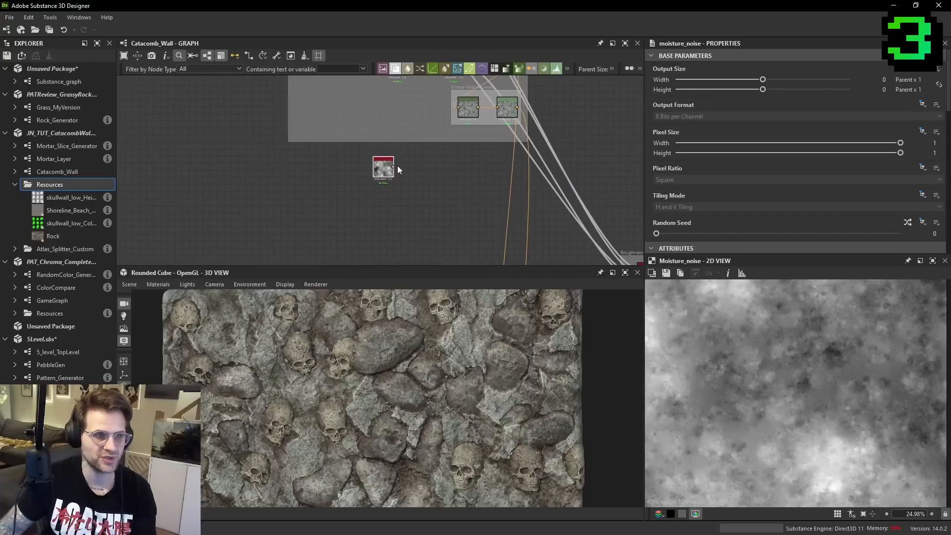
# - Add a Gradient Map node fed by the new Moisture Noise
pyautogui.press('space')
pyautogui.write('gradient')
pyautogui.press('Return')
pyautogui.scroll(1, 421, 216)
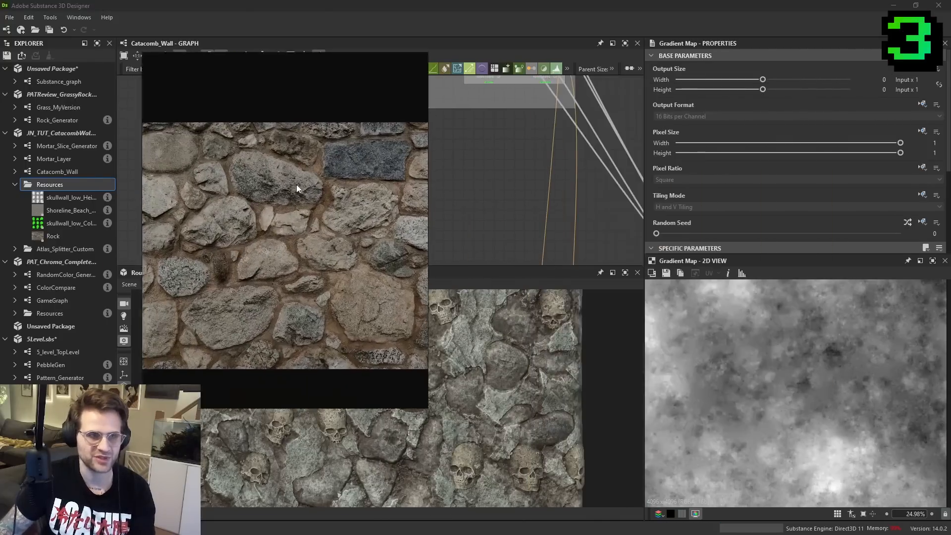
pyautogui.moveTo(376, 185); pyautogui.dragTo(425, 188, button='middle')
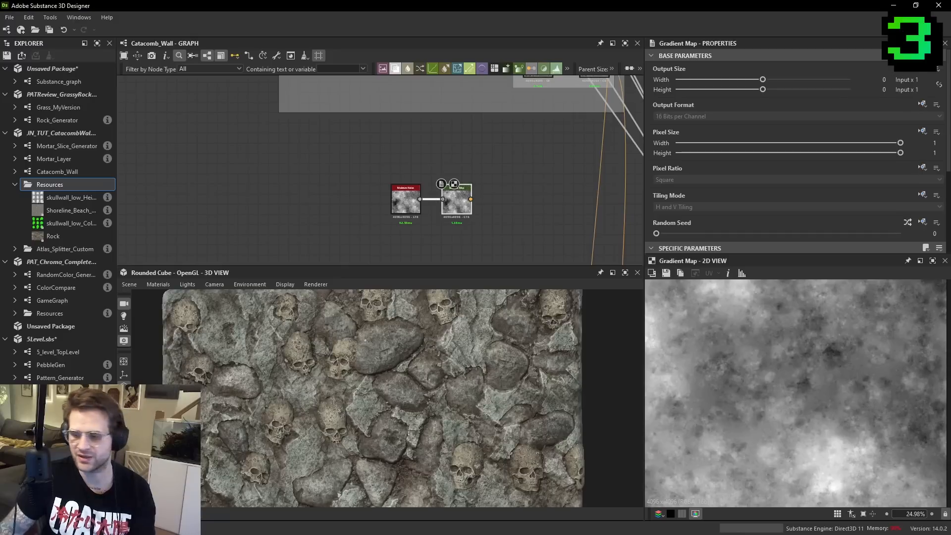
# - Bring up the stone wall reference image and keep it always on top of Adobe Substance 3D Designer
pyautogui.hotkey('alt', 'Tab')
pyautogui.click(221, 226)
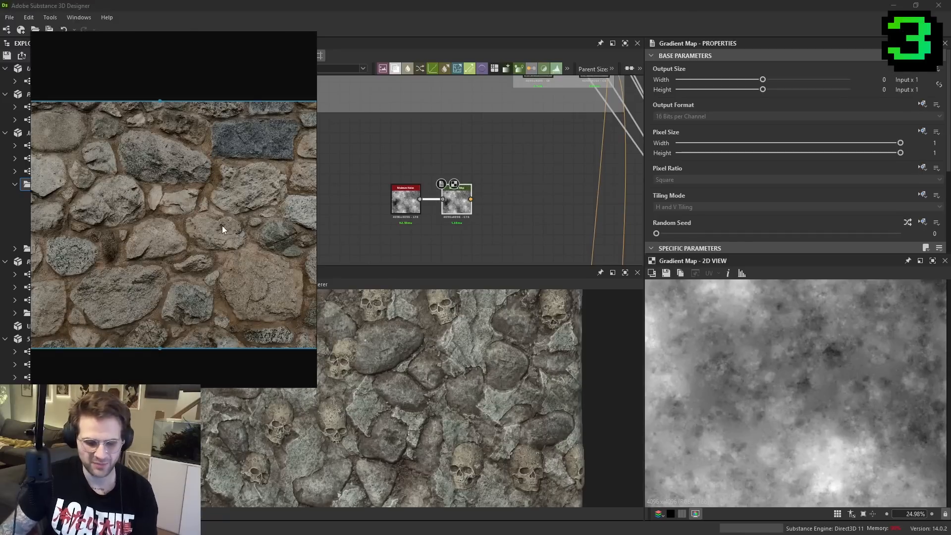
pyautogui.hotkey('ctrl', 'alt', 'shift', 'a')
pyautogui.scroll(2, 488, 214)
# - Sample the Gradient Map's gradient from the stone wall reference image with Pick Gradient, and close the Gradient Editor
pyautogui.click(448, 199)
pyautogui.scroll(-3, 875, 218)
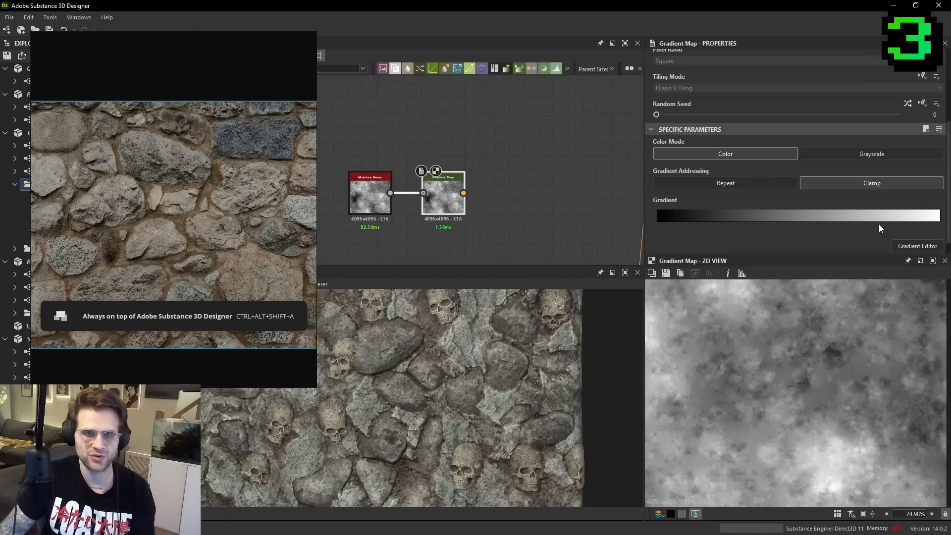
pyautogui.click(912, 246)
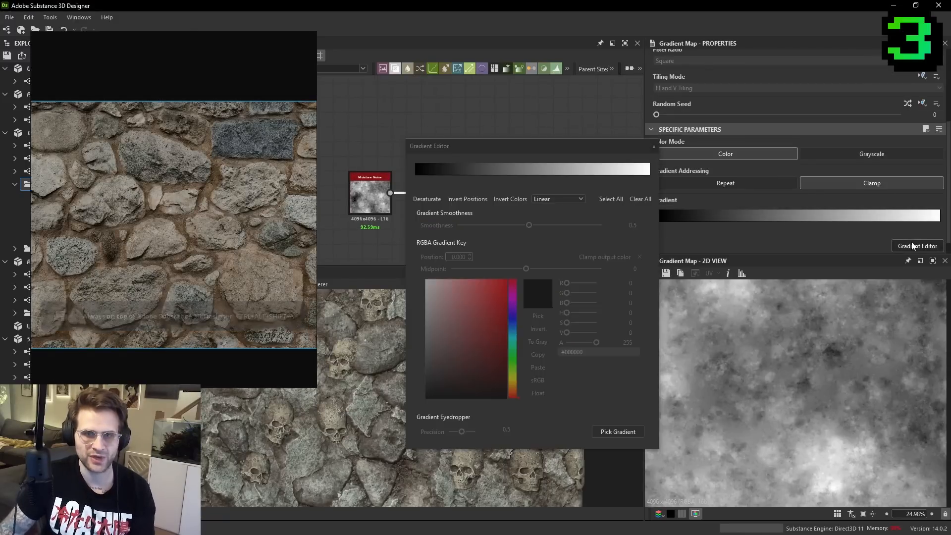
pyautogui.click(618, 432)
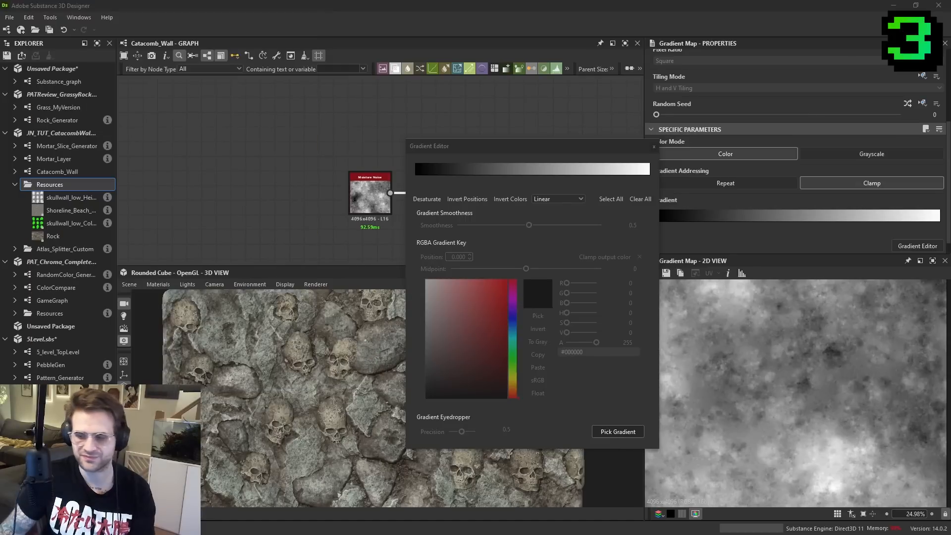
pyautogui.press('Escape')
pyautogui.moveTo(193, 258); pyautogui.dragTo(494, 307, button='right')
pyautogui.click(618, 432)
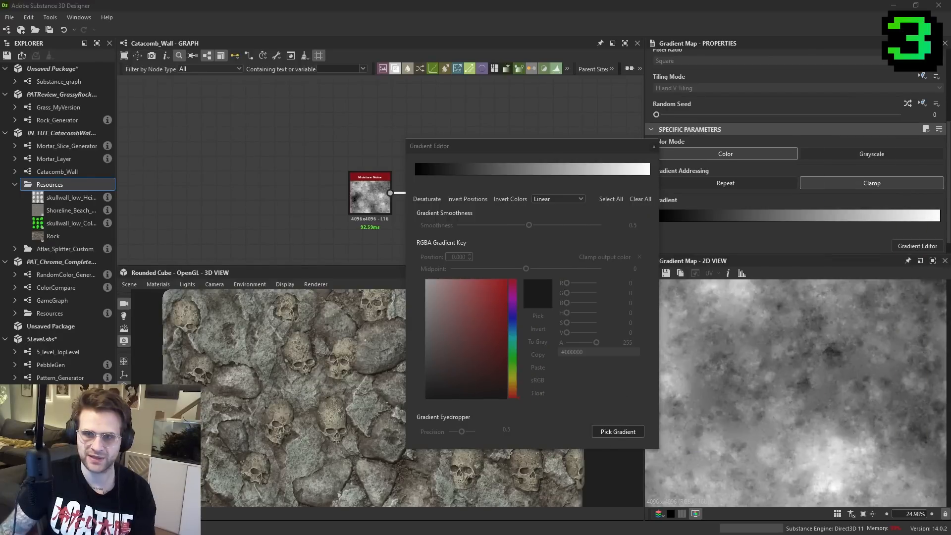
pyautogui.moveTo(495, 307); pyautogui.dragTo(630, 174)
pyautogui.click(654, 147)
pyautogui.scroll(5, 846, 342)
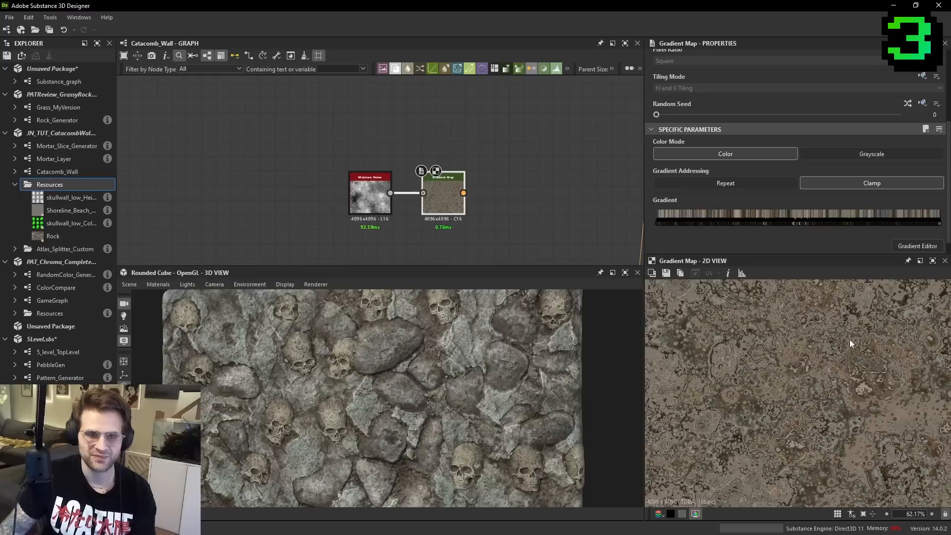
# - Connect the Gradient Map's output into the wall's color chain and inspect the mortar between the skulls in the 3D view
pyautogui.scroll(-3, 465, 199)
pyautogui.moveTo(474, 198); pyautogui.dragTo(464, 127, button='middle')
pyautogui.scroll(2, 490, 170)
pyautogui.keyDown('shift'); pyautogui.click(491, 167); pyautogui.keyUp('shift')
pyautogui.scroll(5, 450, 368)
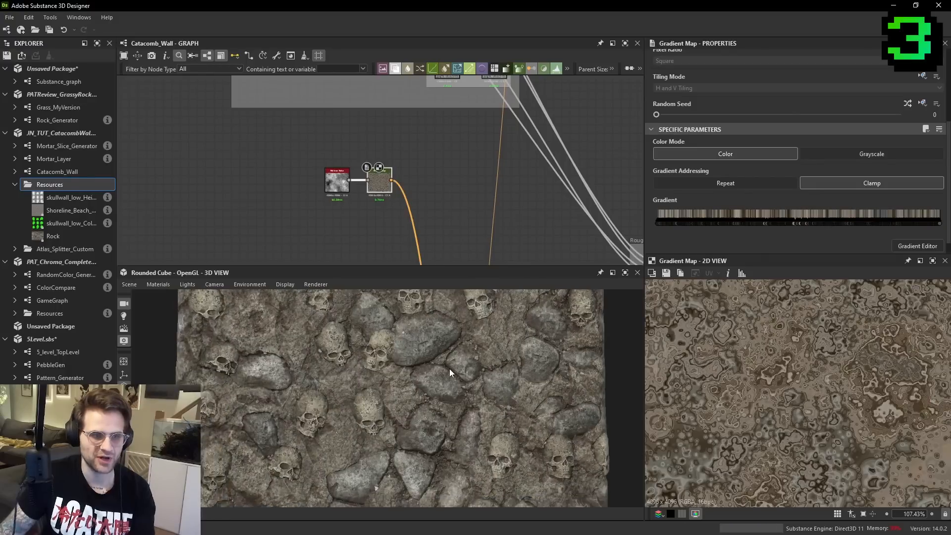
pyautogui.scroll(5, 778, 394)
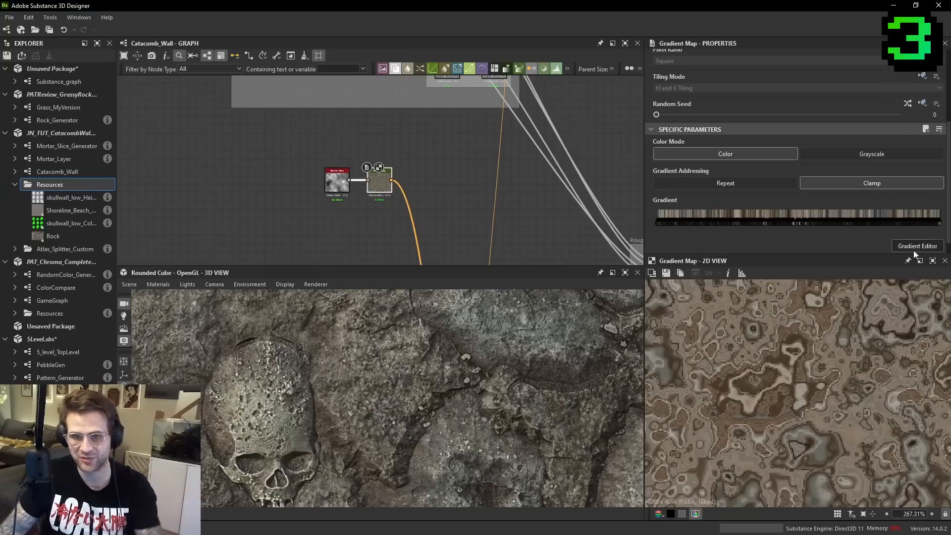
# - Lower the Gradient Eyedropper precision to 0, resample the Gradient Map's gradient from the reference image, and close the Gradient Editor
pyautogui.doubleClick(385, 179)
pyautogui.click(627, 427)
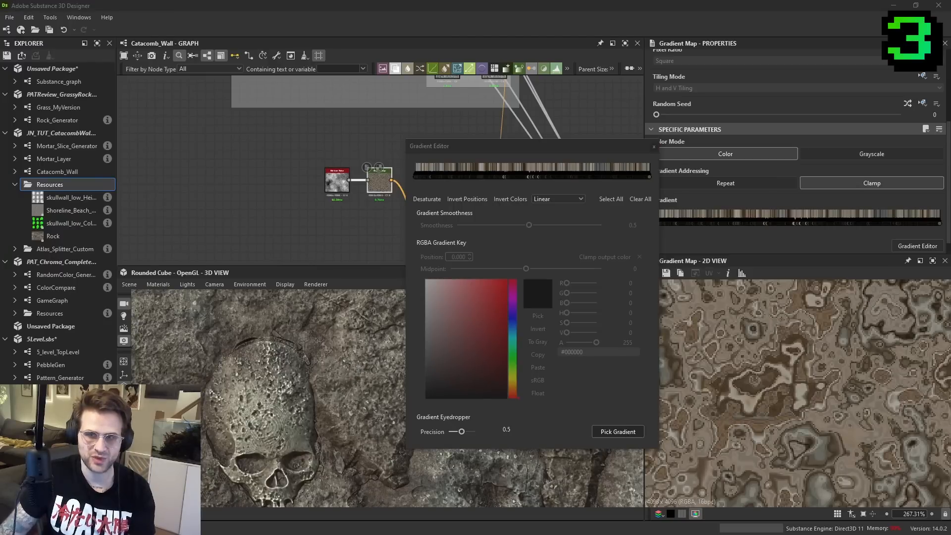
pyautogui.moveTo(508, 147); pyautogui.dragTo(460, 143)
pyautogui.moveTo(416, 429)
pyautogui.mouseDown()
pyautogui.moveTo(390, 426)
pyautogui.moveTo(446, 426)
pyautogui.moveTo(397, 427)
pyautogui.mouseUp()
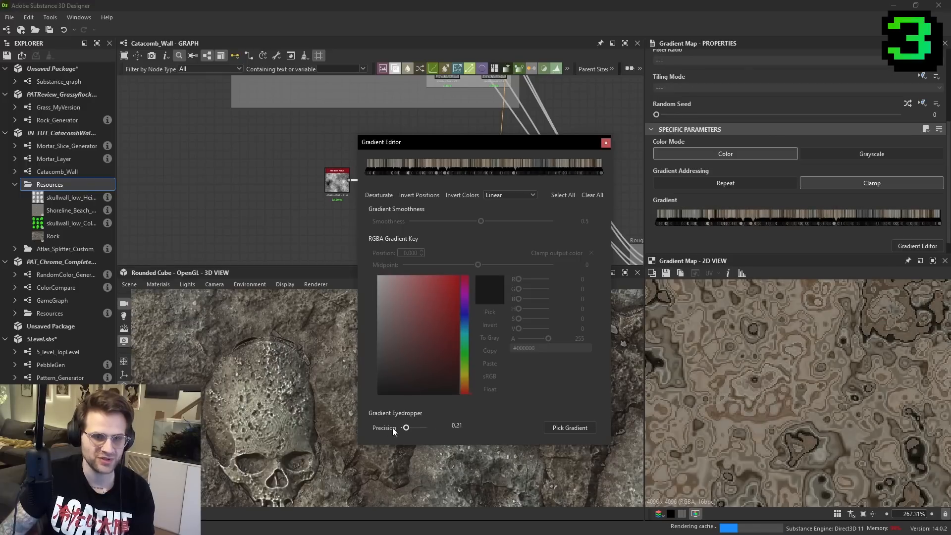
pyautogui.scroll(-6, 837, 373)
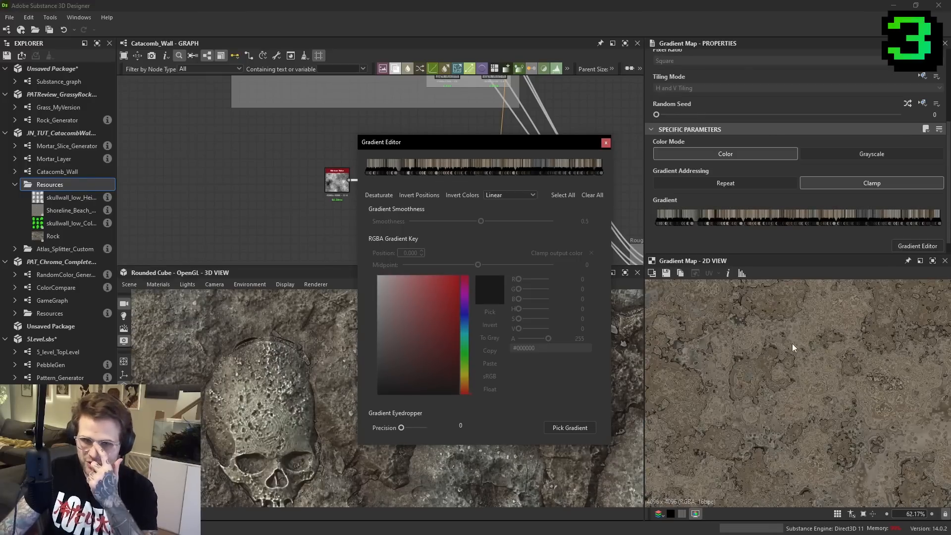
pyautogui.scroll(8, 786, 347)
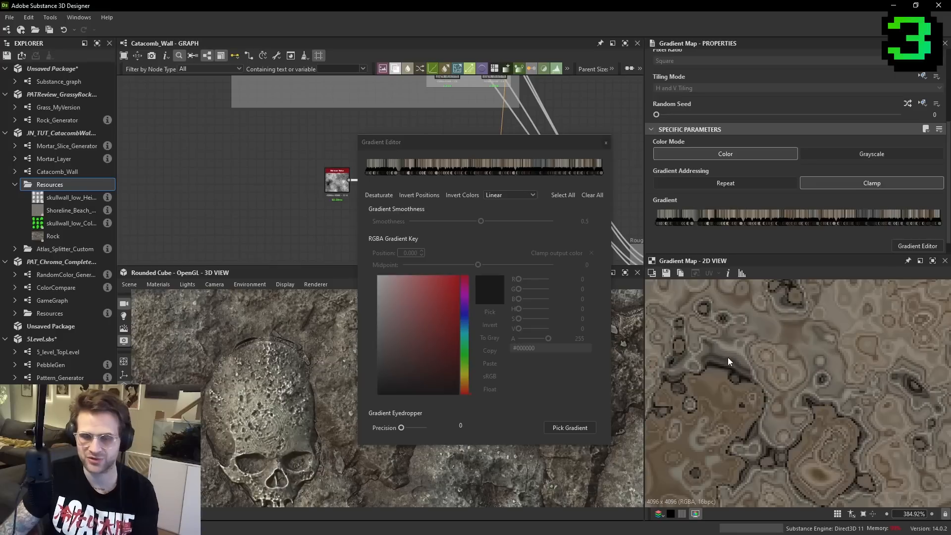
pyautogui.click(606, 143)
# - Place the Rock resource in the graph as a Bitmap node below the Moisture Noise and display it in the 2D view
pyautogui.moveTo(387, 160); pyautogui.dragTo(405, 170, button='middle')
pyautogui.moveTo(61, 236); pyautogui.dragTo(255, 223)
pyautogui.scroll(1, 255, 223)
pyautogui.doubleClick(304, 216)
pyautogui.moveTo(255, 224); pyautogui.dragTo(359, 233)
pyautogui.scroll(-6, 820, 369)
pyautogui.scroll(-10, 820, 367)
pyautogui.scroll(2, 475, 253)
# - Add a Gradient (Dynamic) node and place it below the Gradient Map
pyautogui.moveTo(440, 130); pyautogui.dragTo(433, 144)
pyautogui.press('space')
pyautogui.write('g')
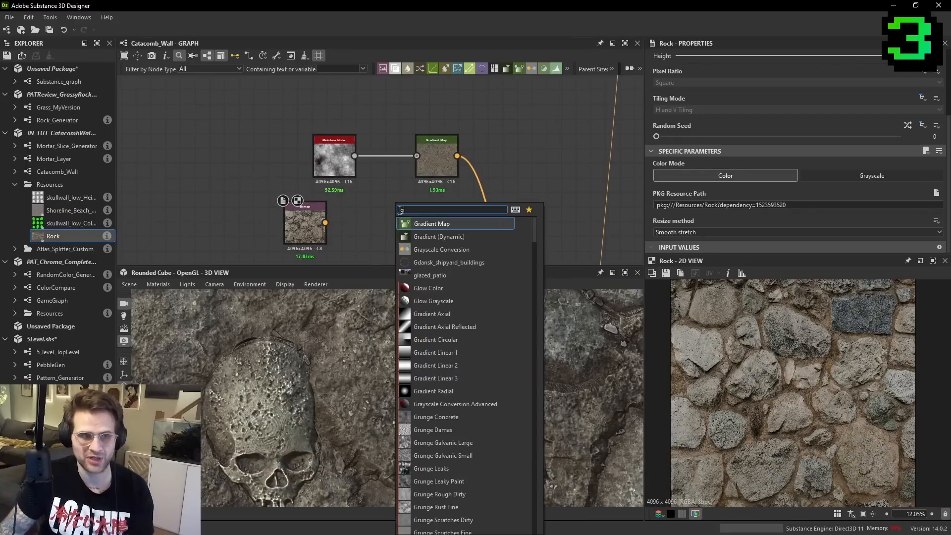
pyautogui.write('rad')
pyautogui.click(450, 236)
pyautogui.scroll(2, 395, 204)
pyautogui.moveTo(395, 204); pyautogui.dragTo(437, 203)
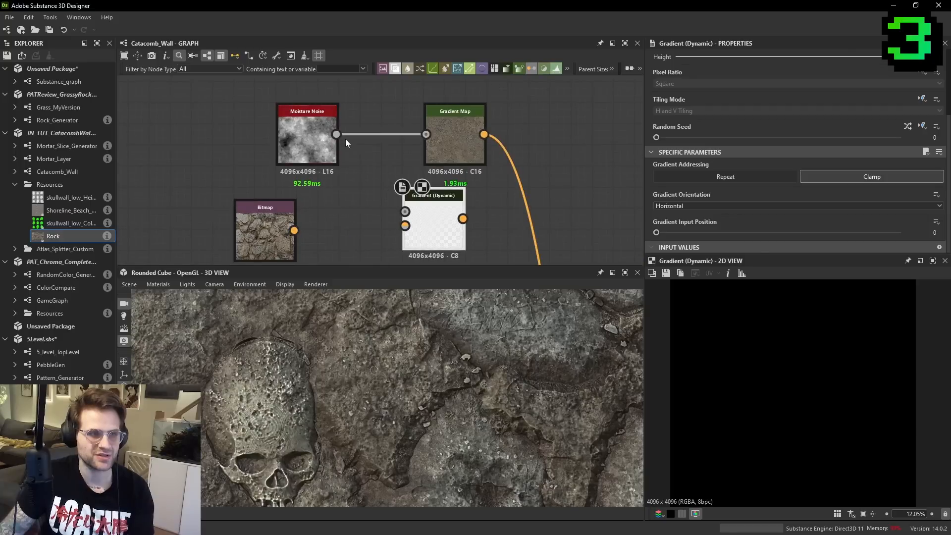
# - Connect the Moisture Noise to the Gradient (Dynamic) node's Grayscale Input and the Rock bitmap to its Gradient Input
pyautogui.moveTo(336, 134); pyautogui.dragTo(406, 211)
pyautogui.scroll(2, 403, 213)
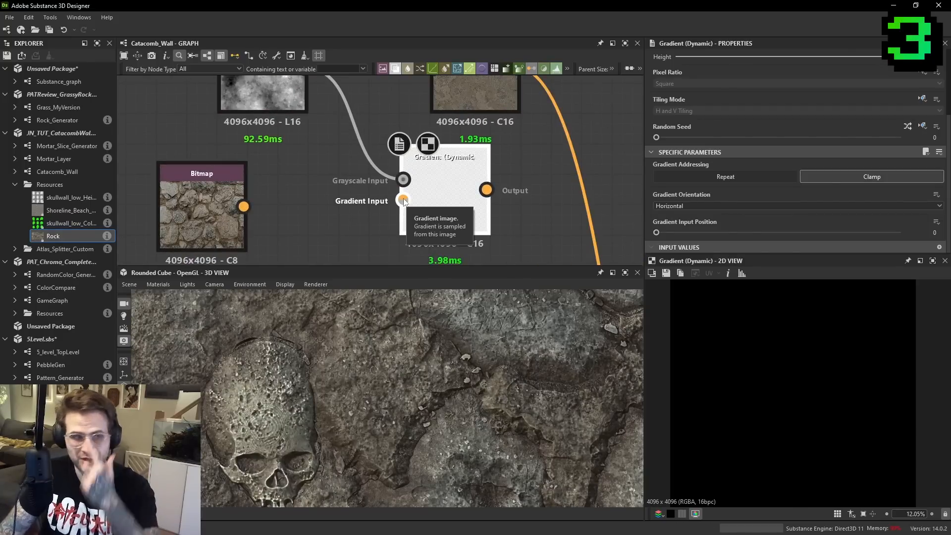
pyautogui.moveTo(404, 200); pyautogui.dragTo(244, 207)
pyautogui.scroll(3, 416, 191)
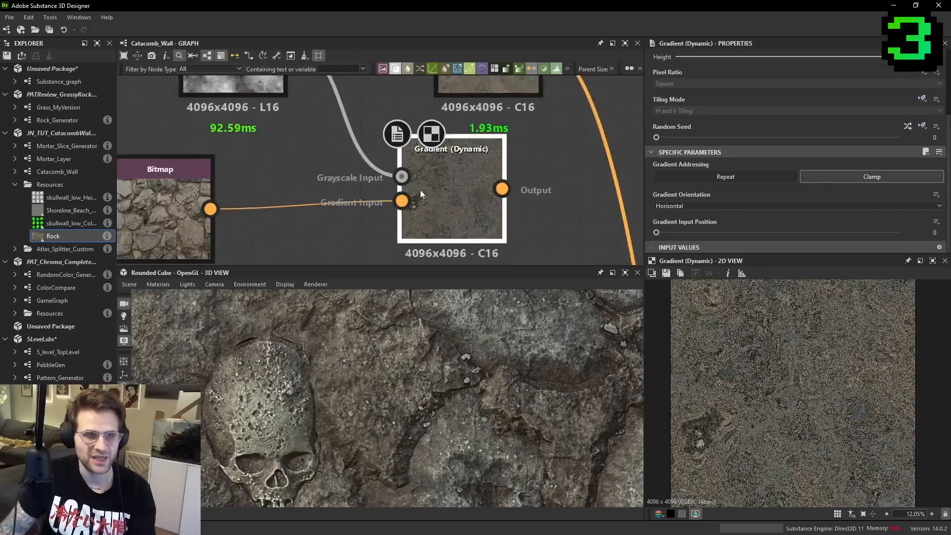
# - Compare the Moisture Noise, Gradient (Dynamic) and Rock bitmap in the 2D view, inspecting the bitmap's edge pixels up close
pyautogui.scroll(-2, 377, 192)
pyautogui.click(305, 146)
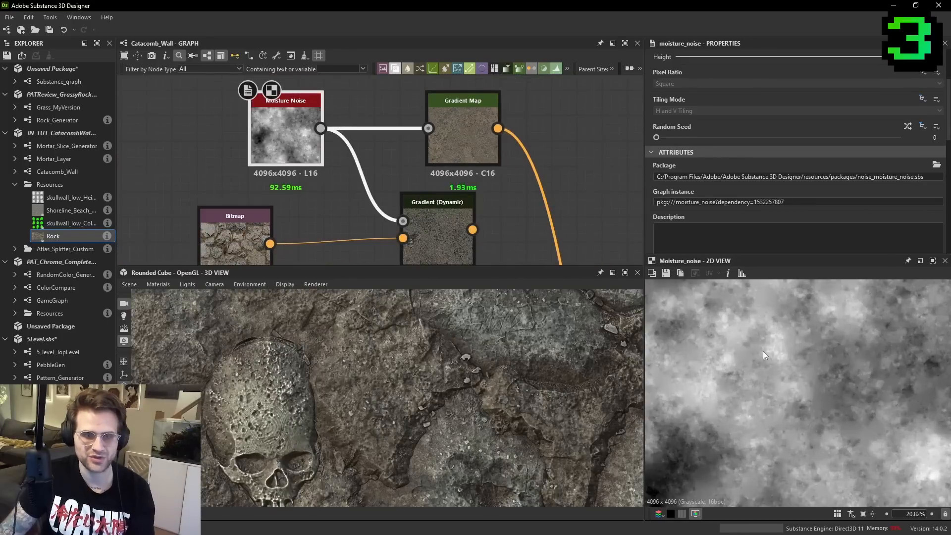
pyautogui.click(450, 236)
pyautogui.moveTo(358, 218); pyautogui.dragTo(438, 198, button='middle')
pyautogui.scroll(2, 311, 220)
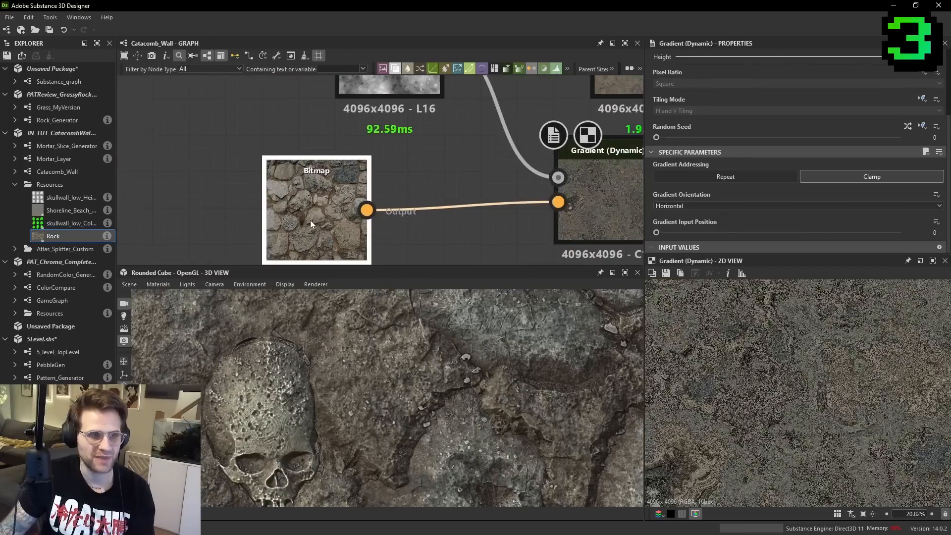
pyautogui.click(311, 220)
pyautogui.scroll(-2, 758, 357)
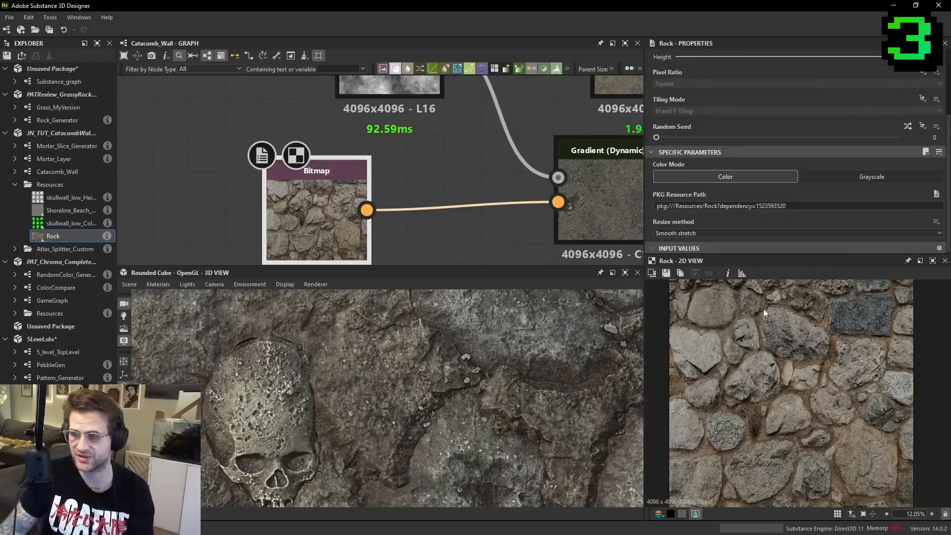
pyautogui.scroll(20, 750, 355)
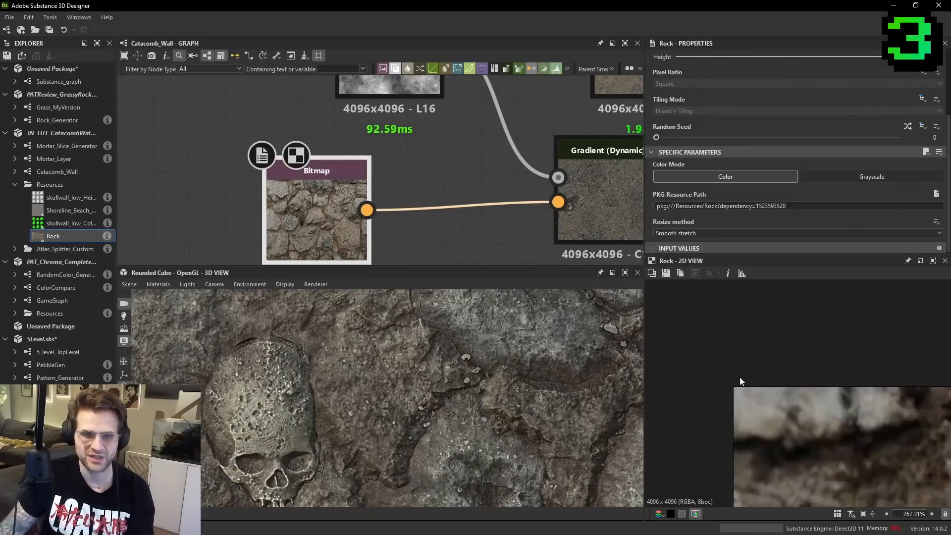
pyautogui.scroll(6, 739, 409)
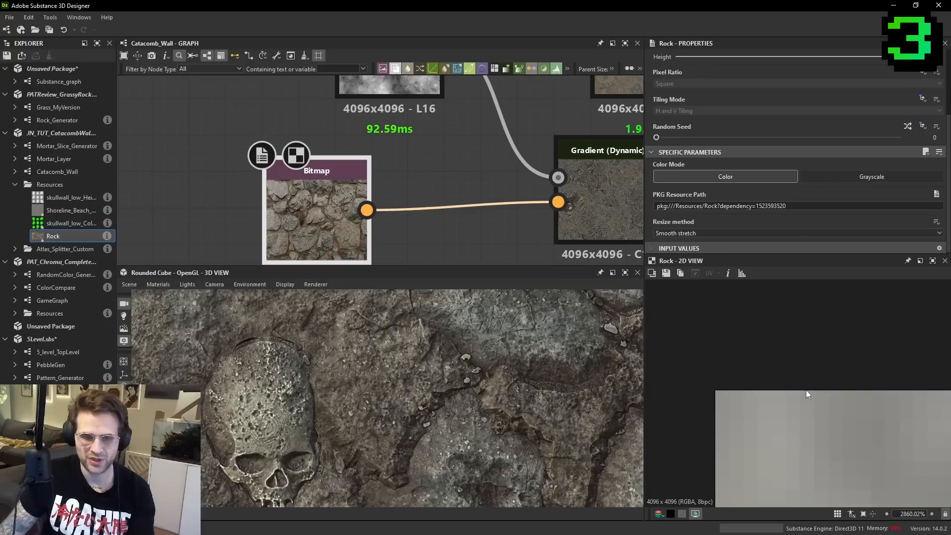
# - Add a Gradient Linear 1 node beside the Moisture Noise and set its rotation to 90°
pyautogui.scroll(-3, 457, 202)
pyautogui.press('space')
pyautogui.write('gr')
pyautogui.click(331, 217)
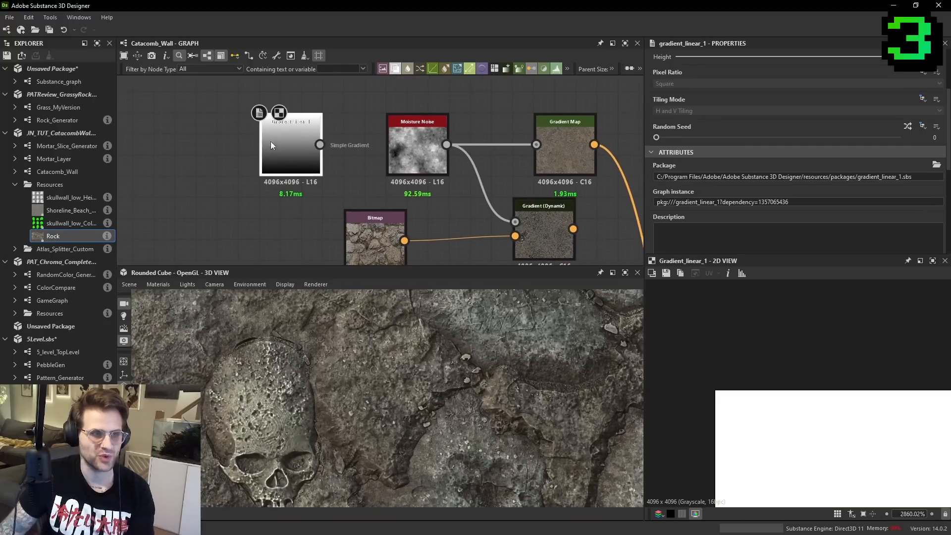
pyautogui.scroll(-5, 819, 211)
pyautogui.click(672, 233)
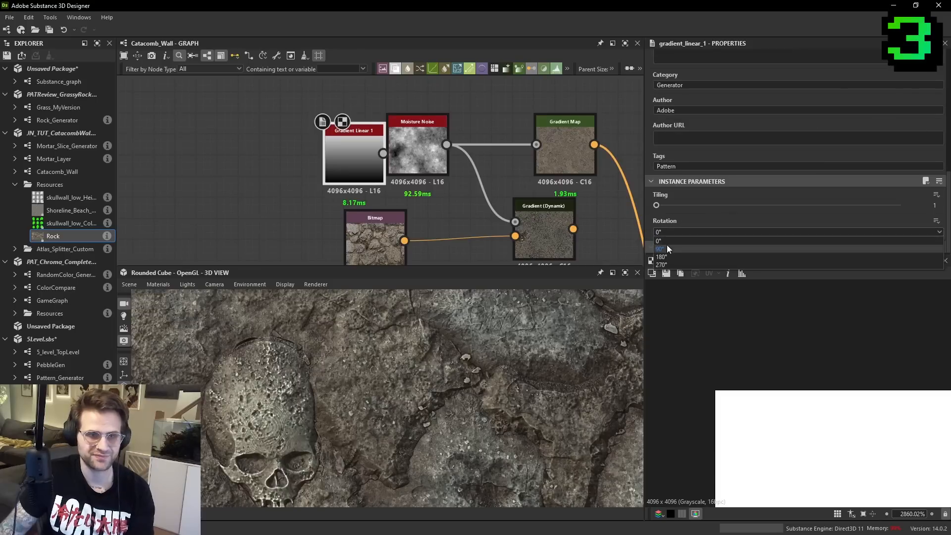
pyautogui.click(667, 247)
# - Connect the Gradient Linear 1 node to the Gradient (Dynamic) node's Grayscale Input and display the result in the 2D view
pyautogui.moveTo(383, 153); pyautogui.dragTo(520, 225)
pyautogui.click(537, 242)
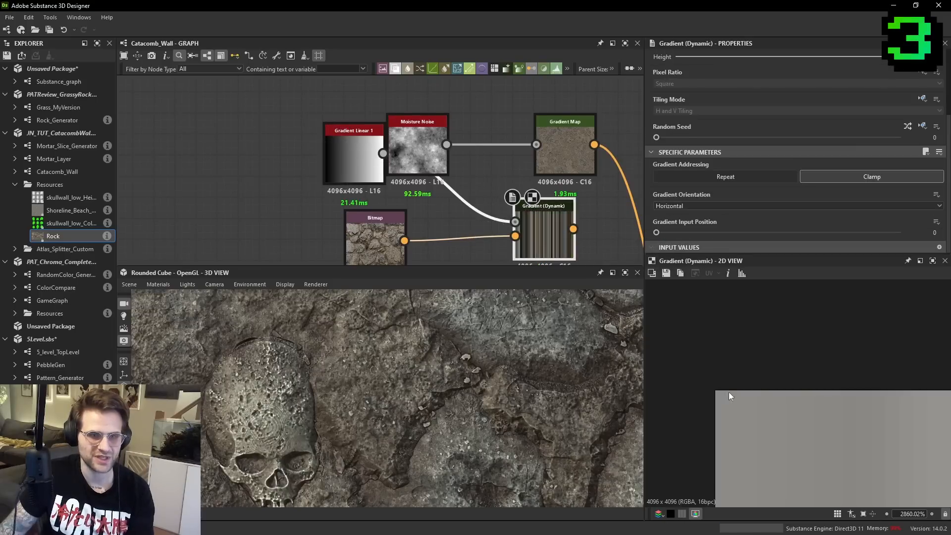
pyautogui.moveTo(812, 409); pyautogui.dragTo(688, 307, button='middle')
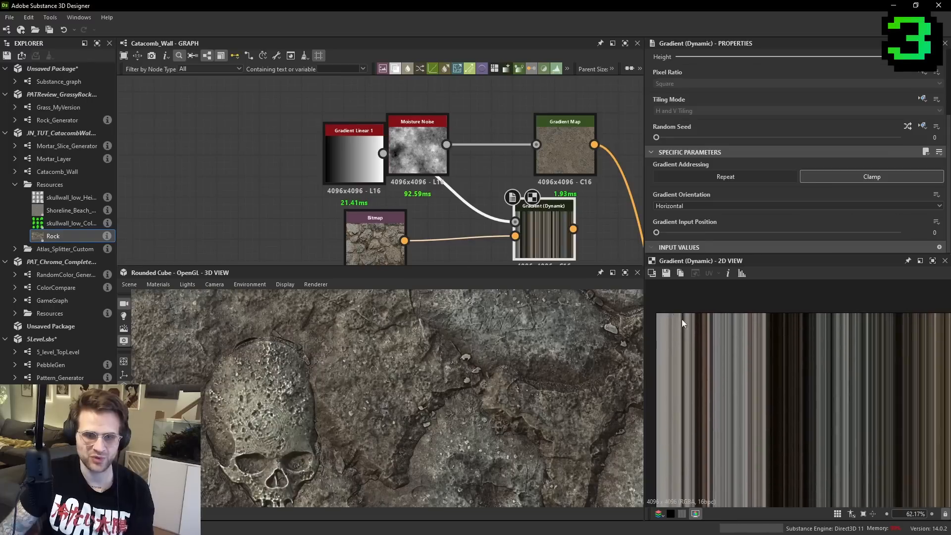
# - Compare the Rock bitmap's edge pixels with the Gradient (Dynamic) output in the 2D view
pyautogui.click(401, 257)
pyautogui.scroll(15, 787, 377)
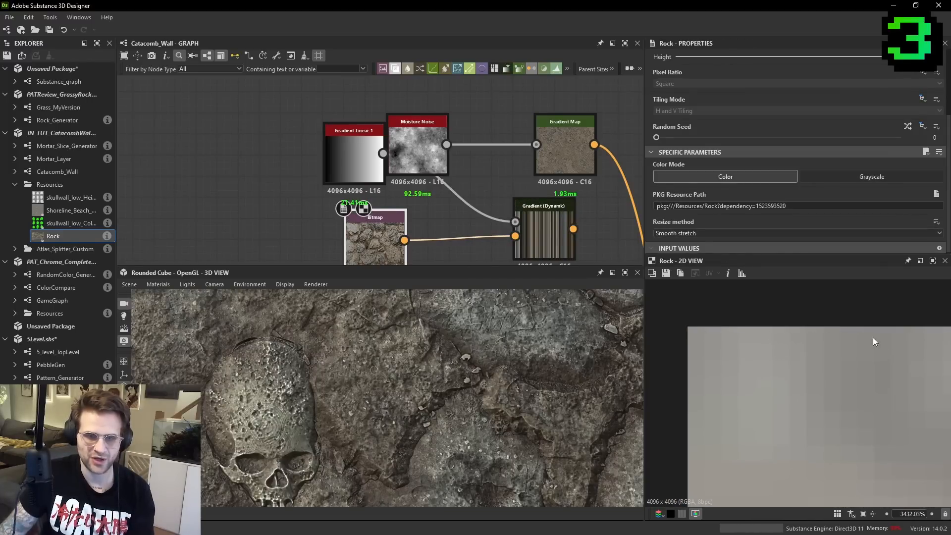
pyautogui.click(549, 233)
pyautogui.scroll(-2, 753, 370)
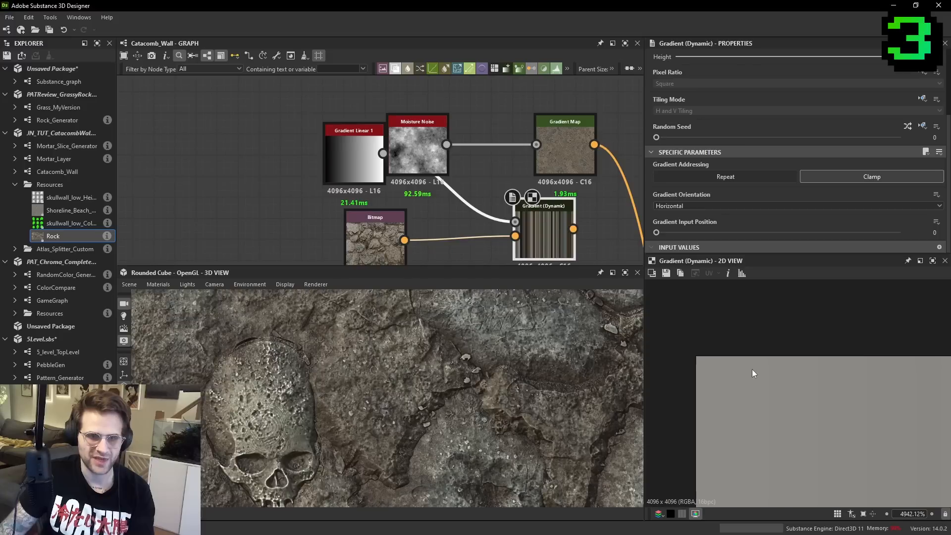
pyautogui.scroll(-15, 767, 369)
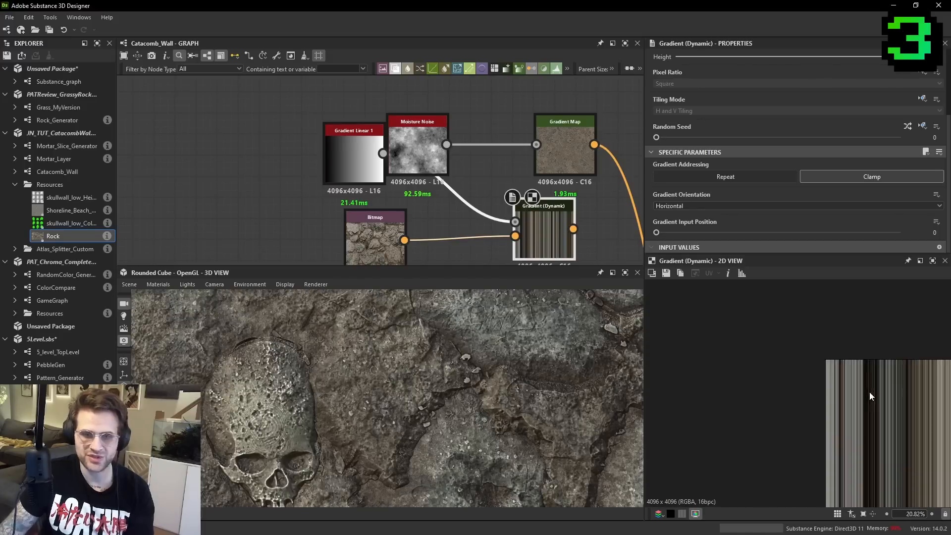
pyautogui.scroll(-1, 857, 384)
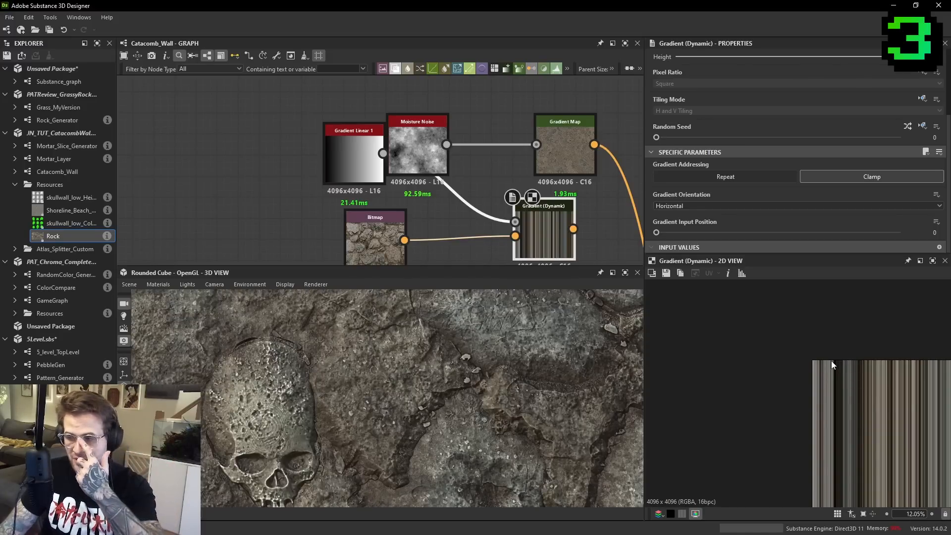
# - Feed the downstream graph from the Gradient (Dynamic) output instead of the Gradient Map and inspect the mortar in the 3D view
pyautogui.scroll(-3, 547, 208)
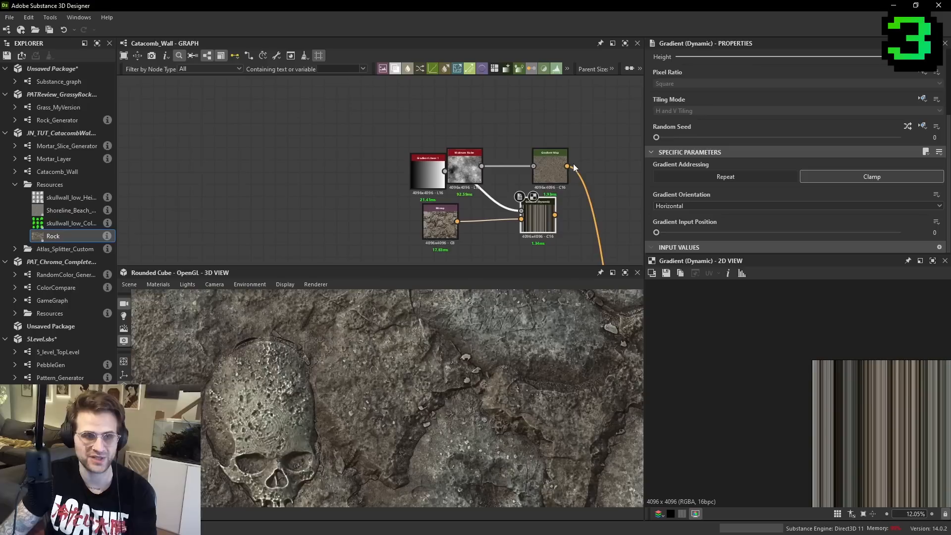
pyautogui.scroll(-5, 473, 379)
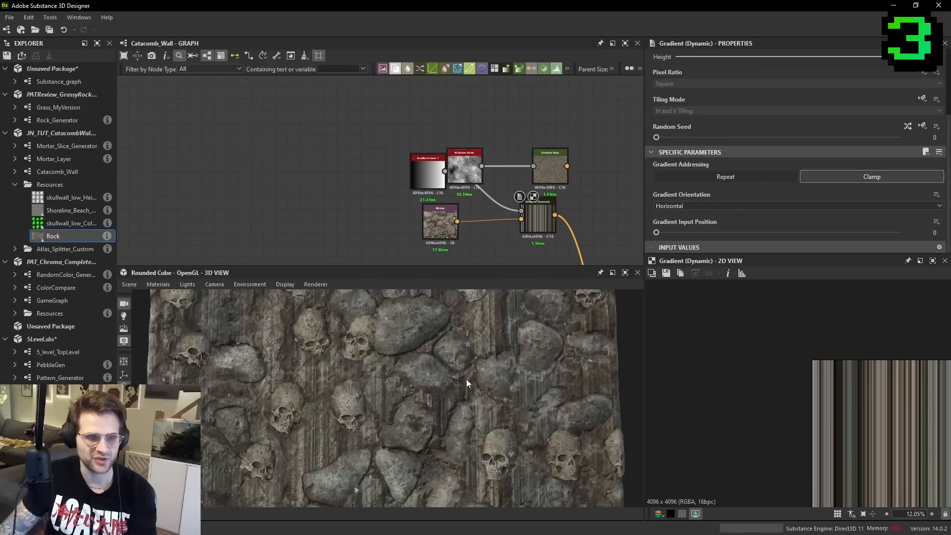
pyautogui.scroll(1, 452, 210)
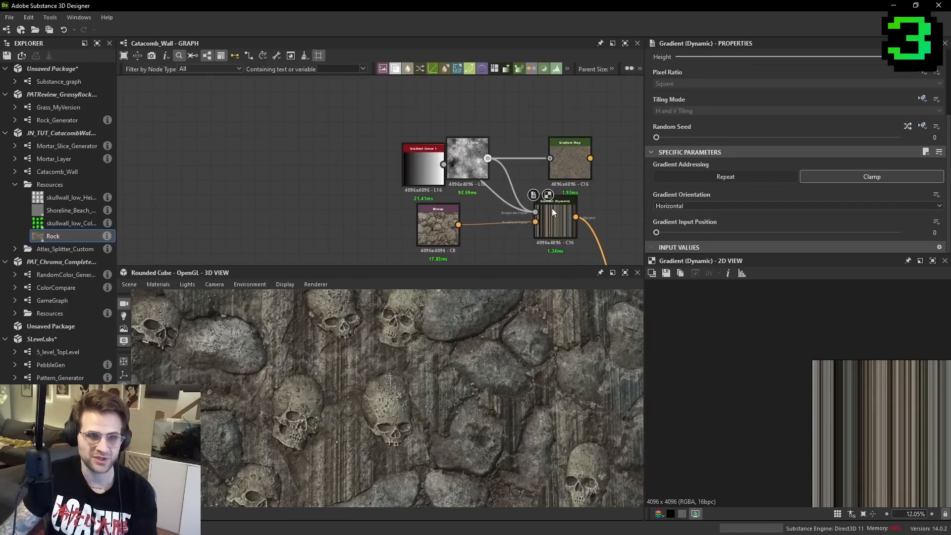
# - Reconnect the Moisture Noise to the Gradient (Dynamic) node's Grayscale Input and place that node beneath the Gradient Map
pyautogui.moveTo(552, 208); pyautogui.dragTo(552, 209)
pyautogui.scroll(3, 404, 391)
pyautogui.scroll(3, 404, 395)
pyautogui.moveTo(555, 222); pyautogui.dragTo(570, 237)
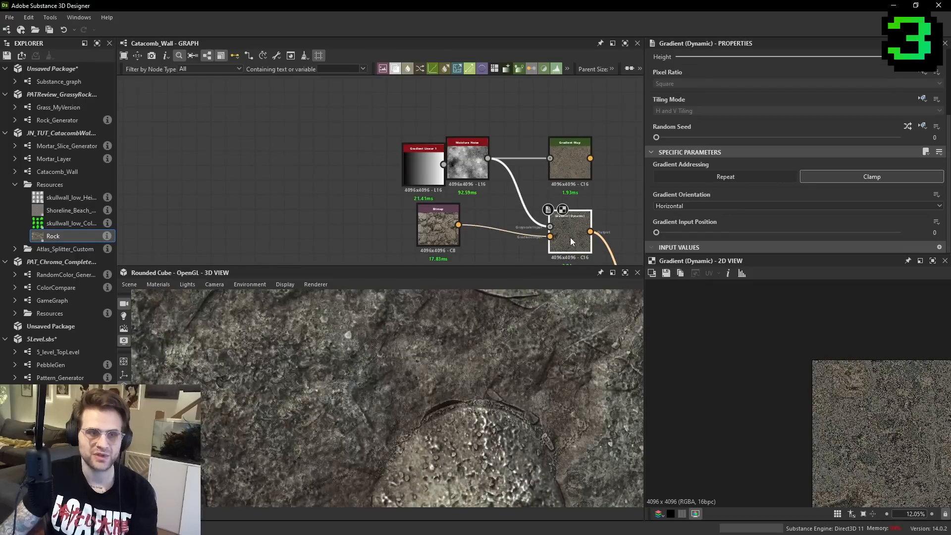
# - Set the Gradient (Dynamic) node's Gradient Input Position to 0.45
pyautogui.scroll(3, 843, 376)
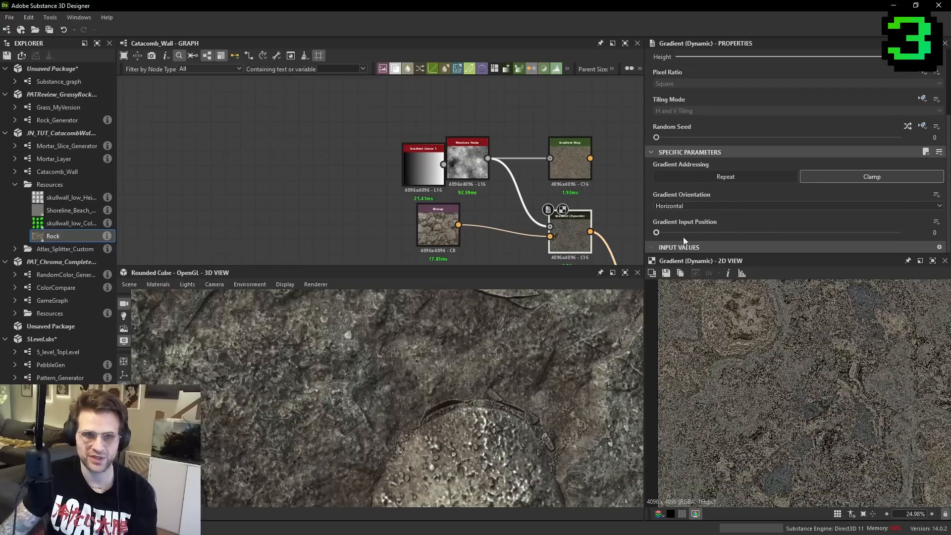
pyautogui.moveTo(672, 231); pyautogui.dragTo(766, 236)
pyautogui.scroll(4, 793, 367)
# - Spread out the gradient nodes, moving Gradient Linear 1 and the Rock bitmap away from the Moisture Noise
pyautogui.moveTo(601, 167); pyautogui.dragTo(599, 182, button='middle')
pyautogui.moveTo(561, 188); pyautogui.dragTo(560, 152)
pyautogui.moveTo(412, 193); pyautogui.dragTo(349, 147)
pyautogui.moveTo(432, 239); pyautogui.dragTo(442, 179, button='middle')
pyautogui.click(450, 183)
# - Add a Blur HQ Color node below the connection between the Rock bitmap and the Gradient (Dynamic) node
pyautogui.click(452, 227)
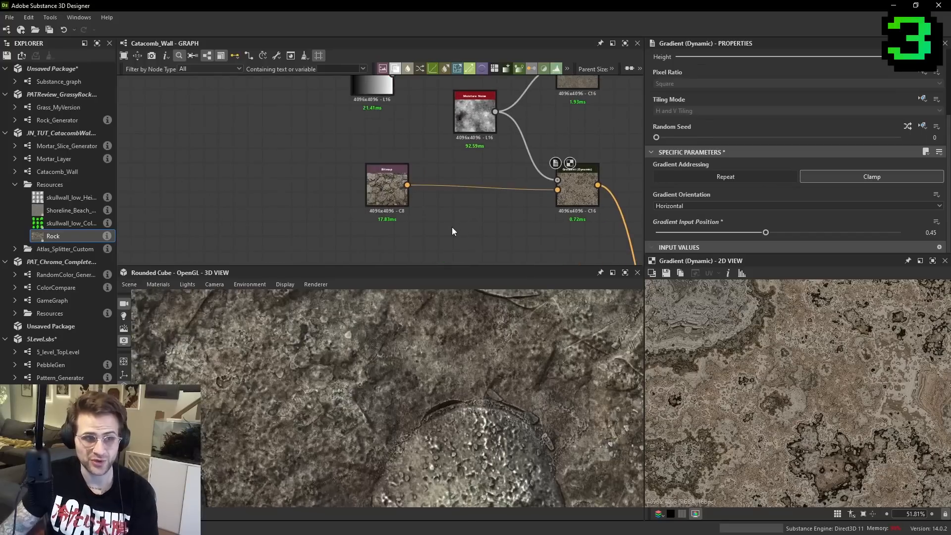
pyautogui.press('space')
pyautogui.write('blu')
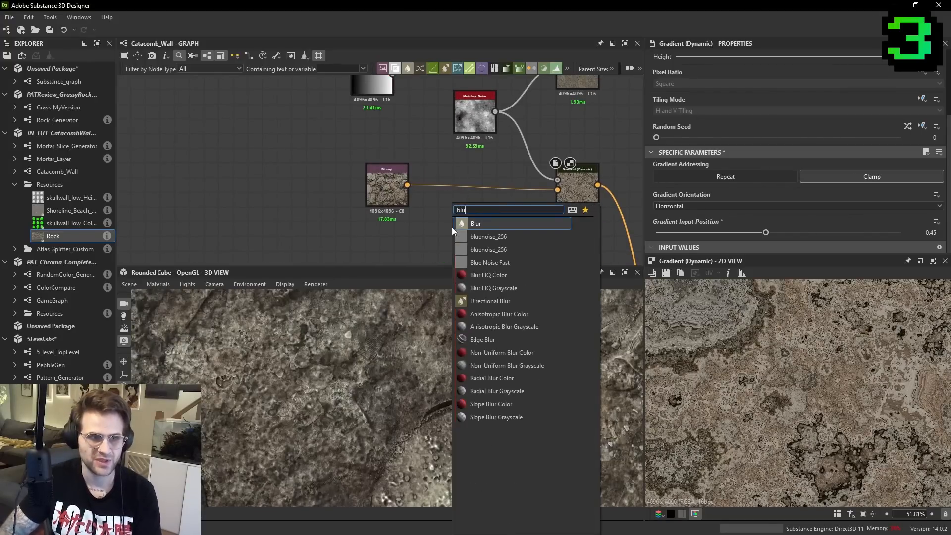
pyautogui.scroll(-1, 548, 278)
pyautogui.click(545, 275)
pyautogui.click(578, 185)
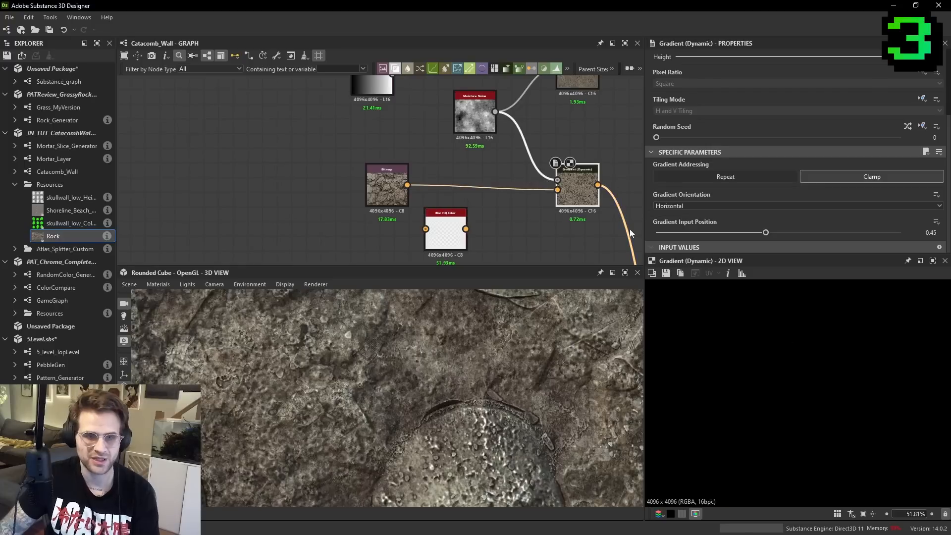
# - Route the Rock bitmap through the Blur HQ Color node into the Gradient (Dynamic) node's Gradient Input
pyautogui.moveTo(408, 185); pyautogui.dragTo(462, 220)
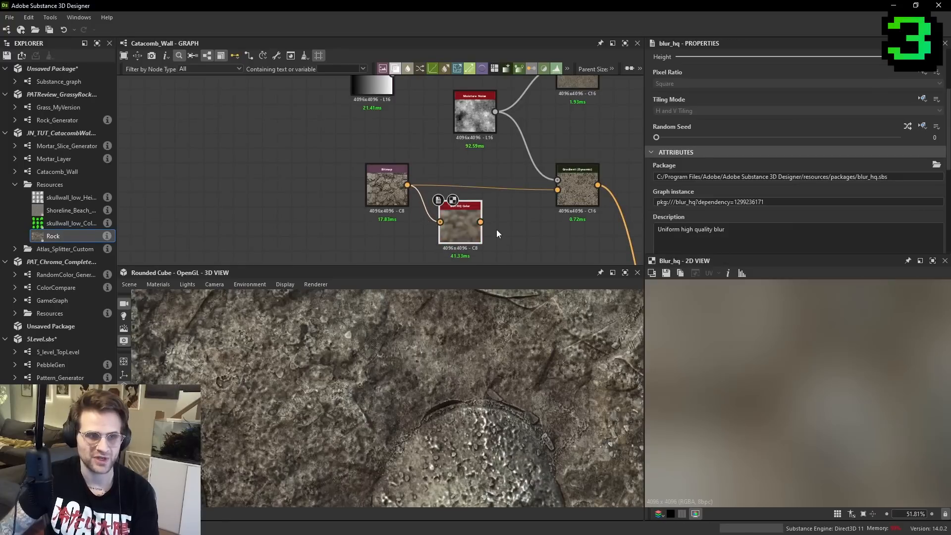
pyautogui.moveTo(559, 205); pyautogui.dragTo(557, 190)
pyautogui.click(577, 199)
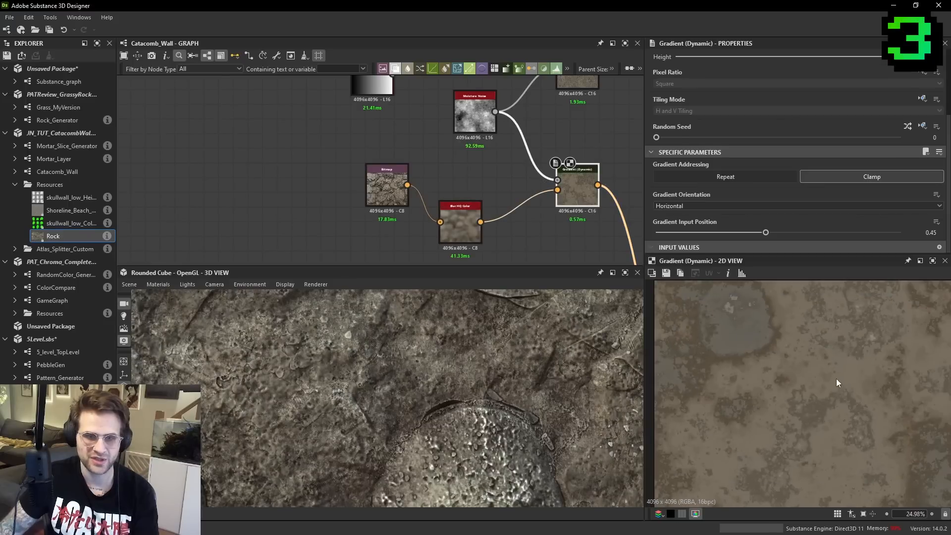
pyautogui.moveTo(440, 232); pyautogui.dragTo(455, 210)
# - Try an intensity of 600 on the Blur HQ Color node
pyautogui.scroll(-5, 720, 233)
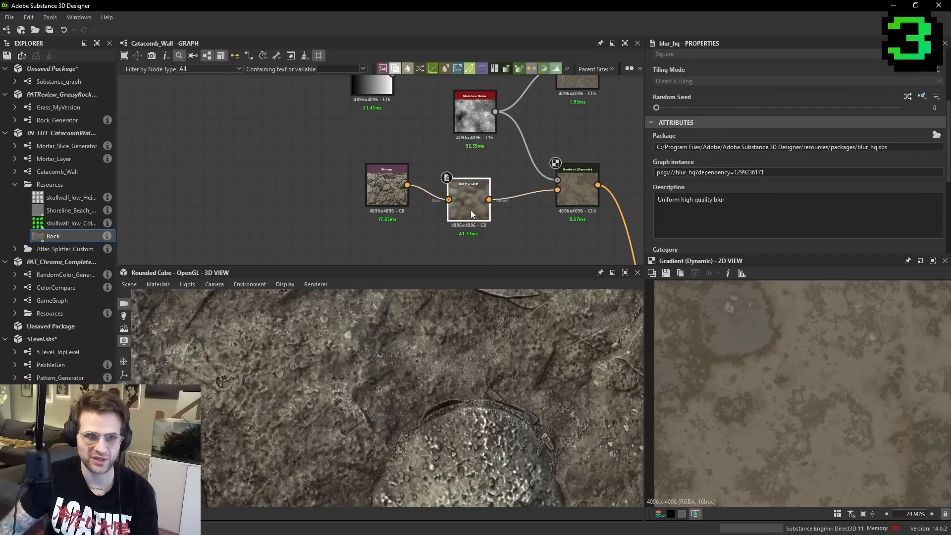
pyautogui.scroll(-3, 704, 198)
pyautogui.moveTo(818, 209); pyautogui.dragTo(923, 213)
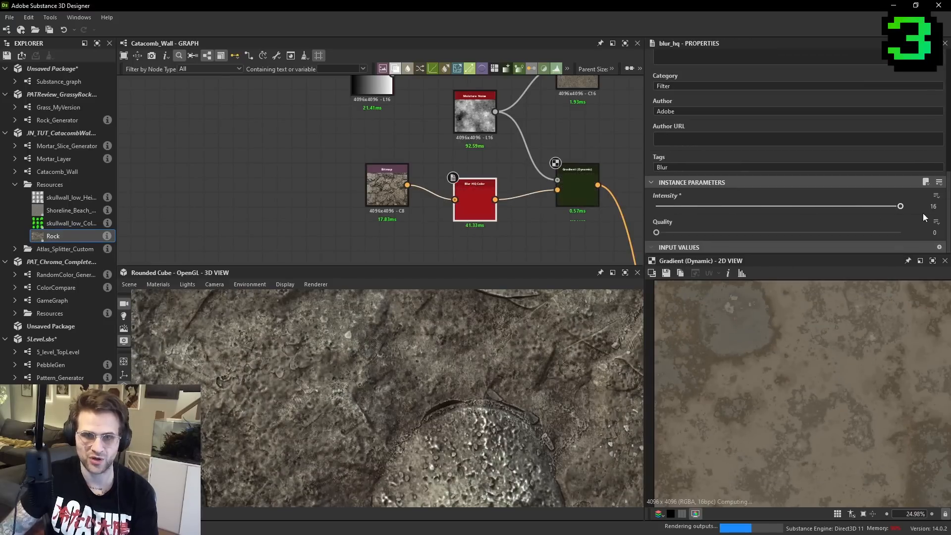
pyautogui.write('600')
pyautogui.press('Return')
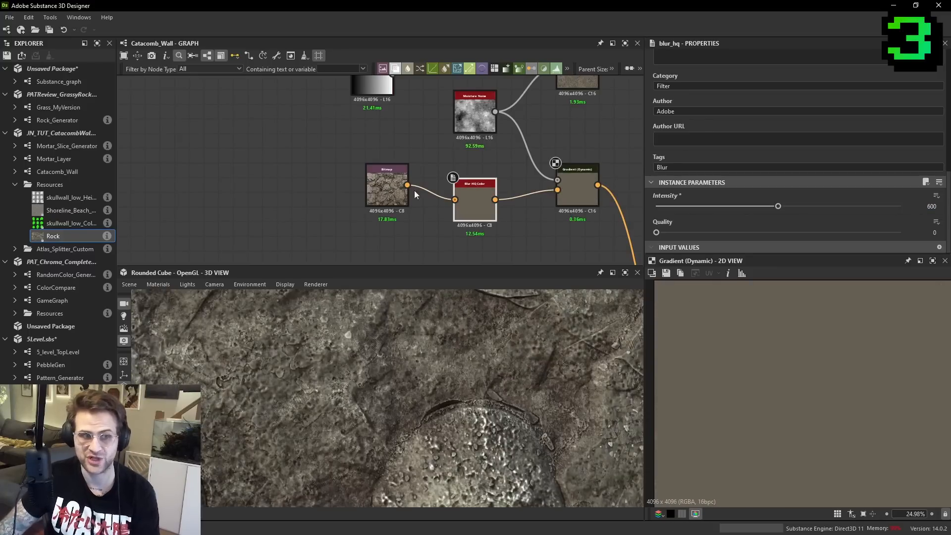
# - Undo the last blur intensity change and check the Gradient (Dynamic) result in the 2D view
pyautogui.moveTo(452, 180); pyautogui.dragTo(450, 192, button='middle')
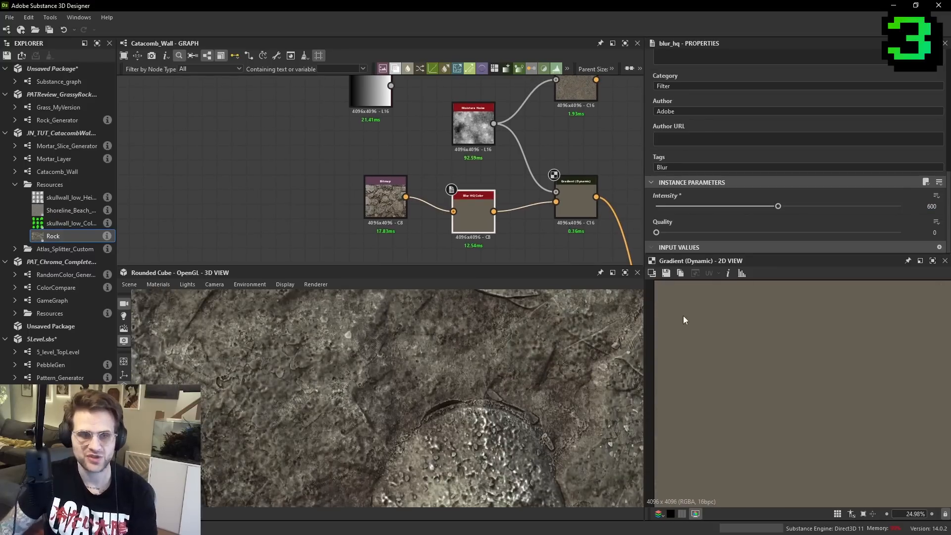
pyautogui.hotkey('ctrl', 'z')
pyautogui.scroll(3, 767, 347)
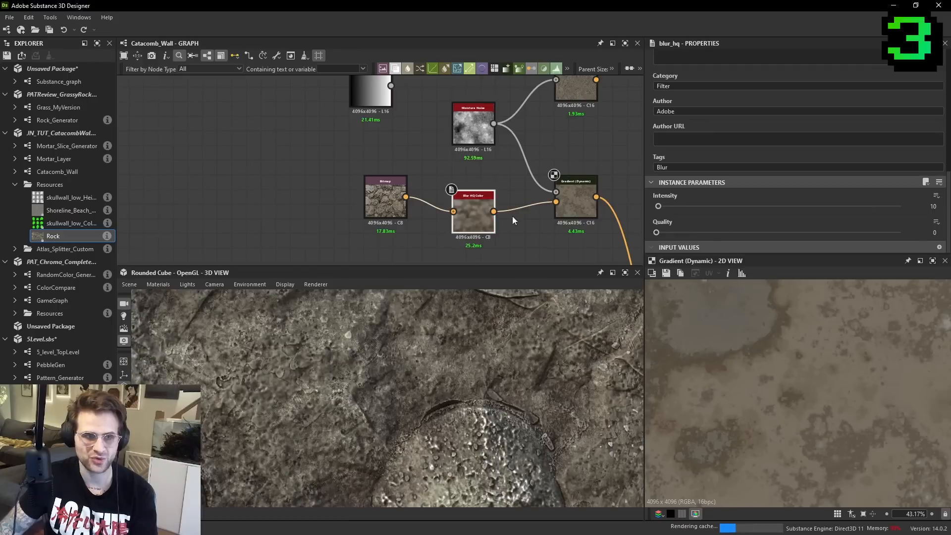
# - Set the Blur HQ Color node's intensity to 2
pyautogui.moveTo(473, 213); pyautogui.dragTo(473, 199)
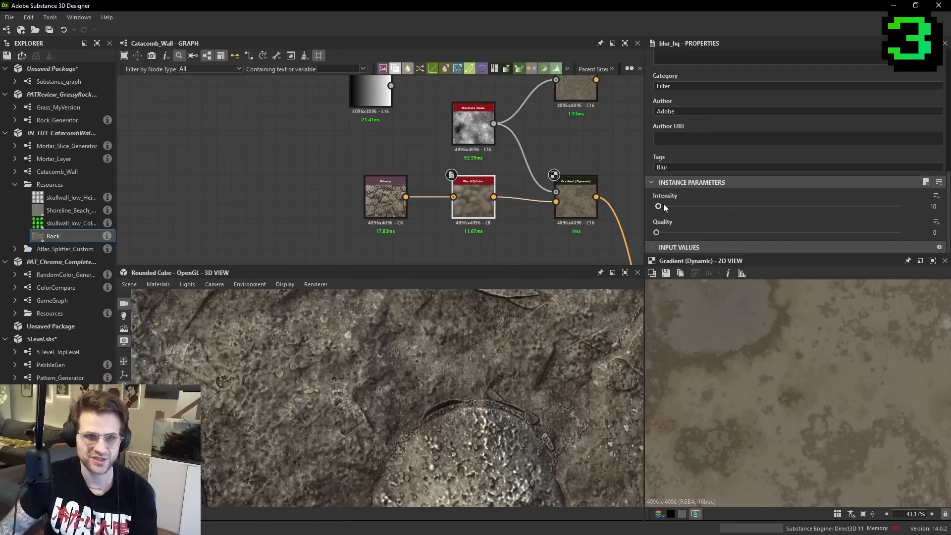
pyautogui.hotkey('ctrl', 'z')
pyautogui.write('2')
pyautogui.press('Return')
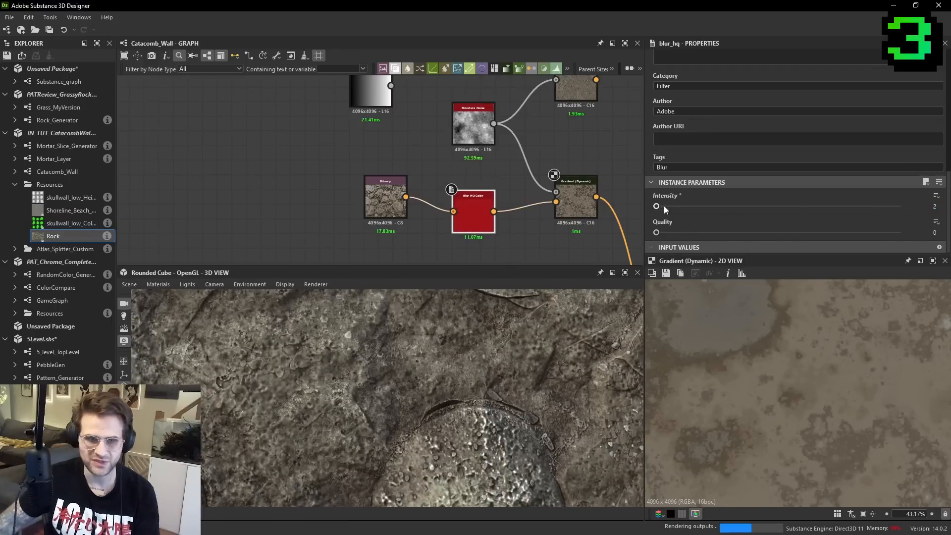
# - Connect a new Blur HQ Color node between the Rock bitmap and the Gradient (Dynamic) node, and delete the earlier blur node
pyautogui.press('space')
pyautogui.write('blur')
pyautogui.click(528, 236)
pyautogui.moveTo(407, 198); pyautogui.dragTo(563, 214)
pyautogui.moveTo(523, 240); pyautogui.dragTo(556, 202)
pyautogui.click(488, 204)
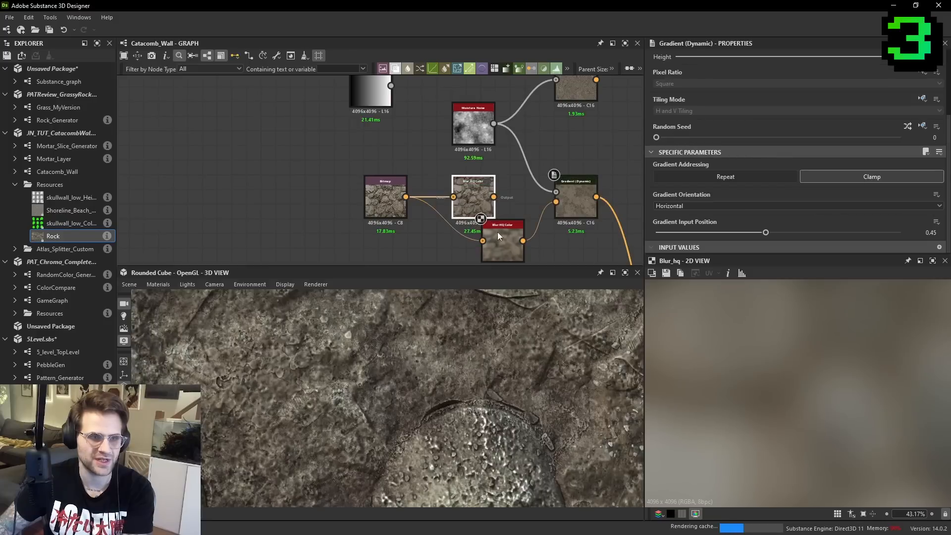
pyautogui.press('Delete')
# - Move the new Blur HQ Color node between its neighbours and set its intensity to 0.49
pyautogui.moveTo(494, 242); pyautogui.dragTo(480, 213)
pyautogui.scroll(-6, 776, 224)
pyautogui.moveTo(809, 206); pyautogui.dragTo(664, 206)
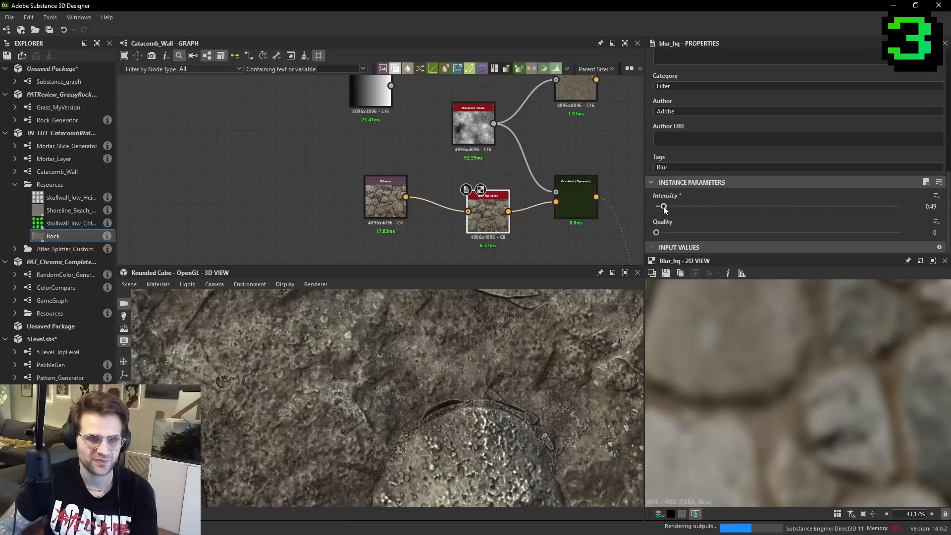
# - Display the Gradient (Dynamic) node in the 2D view and set its Gradient Input Position to 0.6
pyautogui.click(563, 209)
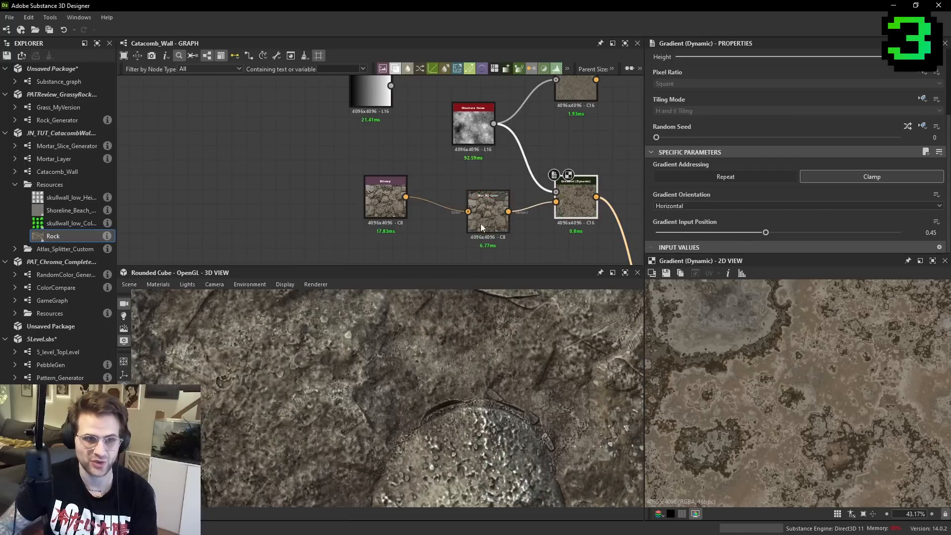
pyautogui.click(491, 227)
pyautogui.scroll(-5, 689, 223)
pyautogui.moveTo(667, 231); pyautogui.dragTo(803, 232)
pyautogui.click(577, 201)
# - Move the Rock bitmap and the Blur HQ Color node away from the Gradient (Dynamic) node to make room
pyautogui.moveTo(502, 138); pyautogui.dragTo(492, 147, button='middle')
pyautogui.moveTo(382, 210); pyautogui.dragTo(358, 225)
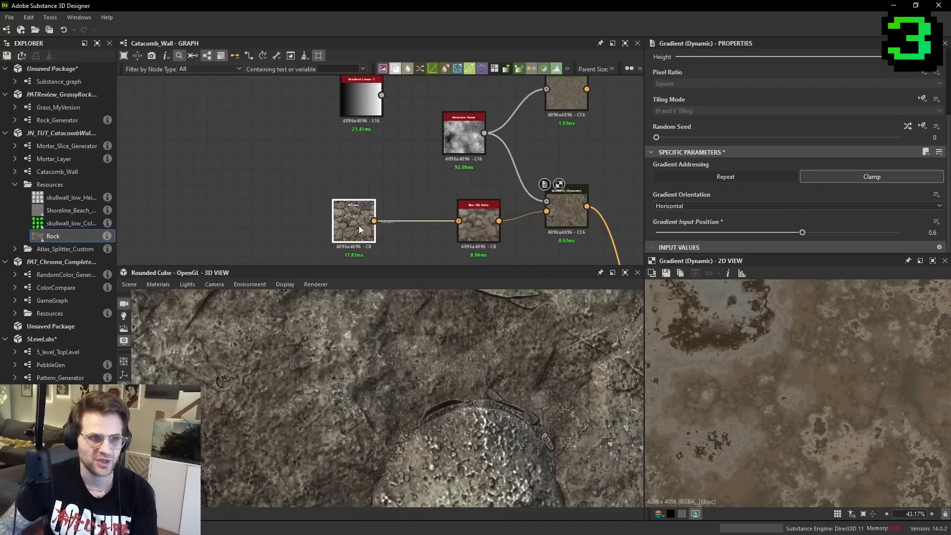
pyautogui.moveTo(483, 220); pyautogui.dragTo(425, 222)
# - Insert a Levels node between the Blur HQ Color and Gradient (Dynamic) nodes
pyautogui.click(493, 248)
pyautogui.press('space')
pyautogui.write('lev')
pyautogui.press('Return')
pyautogui.moveTo(453, 233); pyautogui.dragTo(546, 211)
pyautogui.scroll(-4, 400, 364)
pyautogui.scroll(2, 375, 366)
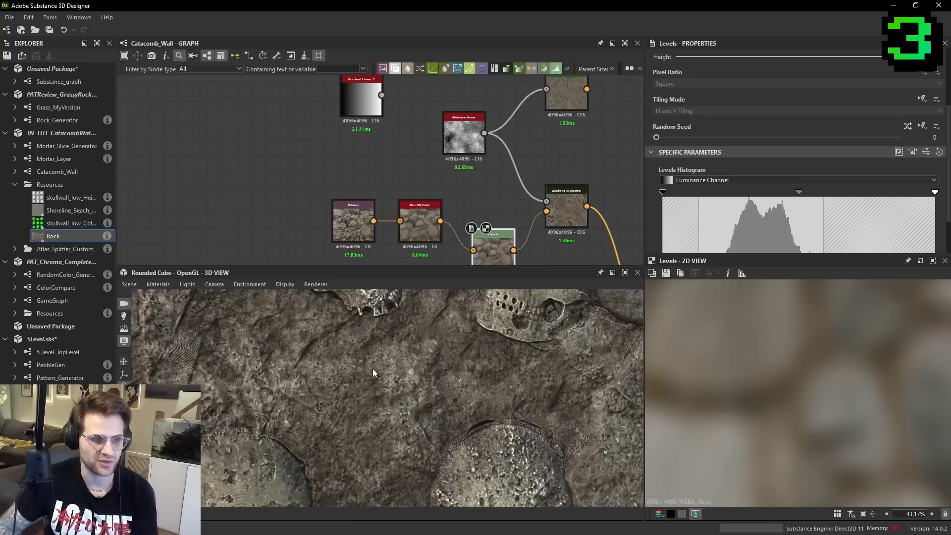
# - Line up the Levels node with its neighbours and slightly lower the Red Channel's maximum output level
pyautogui.moveTo(498, 237); pyautogui.dragTo(499, 202)
pyautogui.click(735, 180)
pyautogui.click(682, 207)
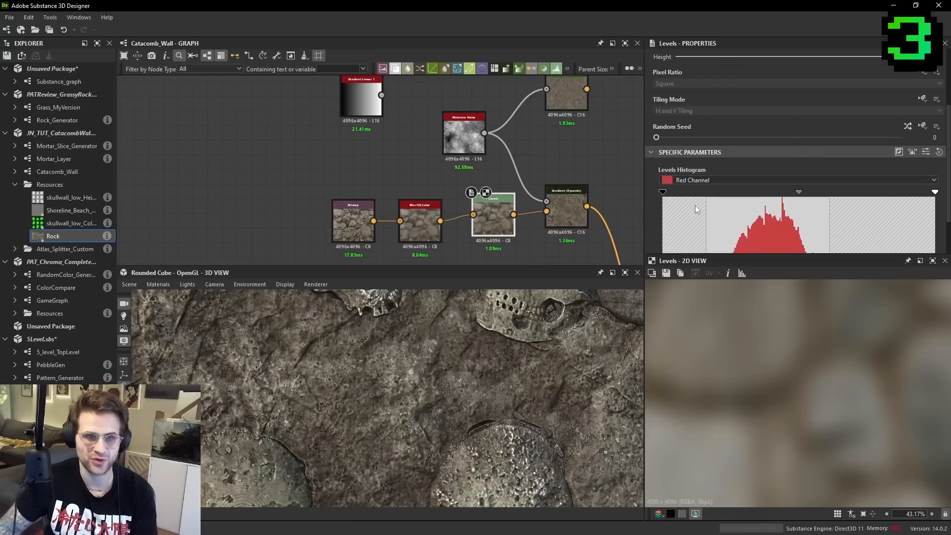
pyautogui.scroll(-2, 680, 209)
pyautogui.moveTo(667, 228)
pyautogui.mouseDown()
pyautogui.moveTo(681, 232)
pyautogui.moveTo(663, 229)
pyautogui.mouseUp()
pyautogui.moveTo(935, 229); pyautogui.dragTo(924, 229)
pyautogui.scroll(-5, 428, 361)
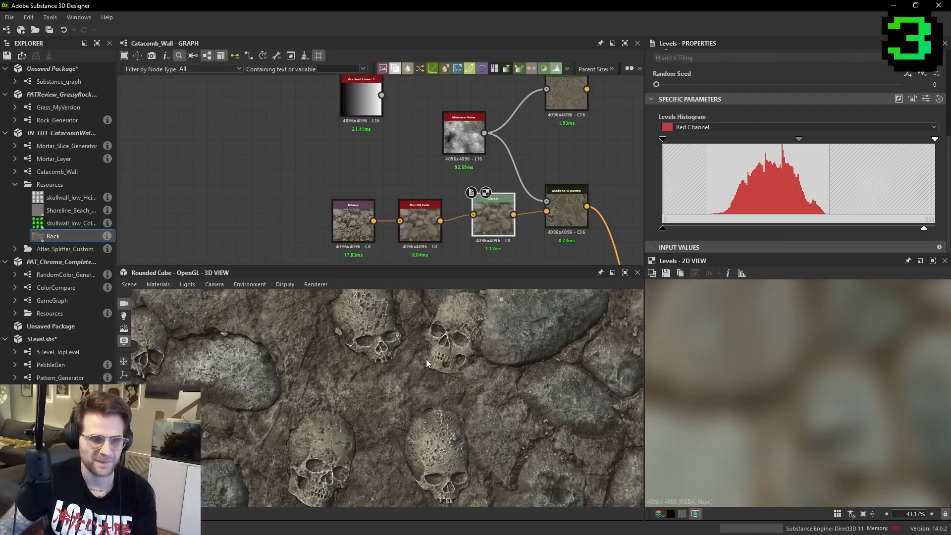
# - Shift the Bitmap, Blur HQ Color and Levels nodes together and display the Gradient (Dynamic) result
pyautogui.moveTo(285, 191); pyautogui.dragTo(522, 250)
pyautogui.moveTo(495, 220); pyautogui.dragTo(466, 213)
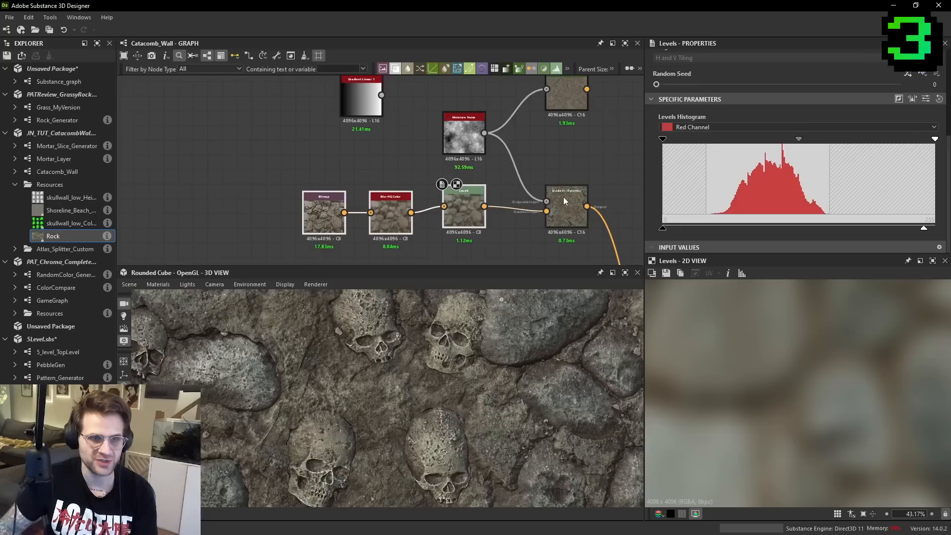
pyautogui.click(562, 197)
pyautogui.scroll(-2, 817, 376)
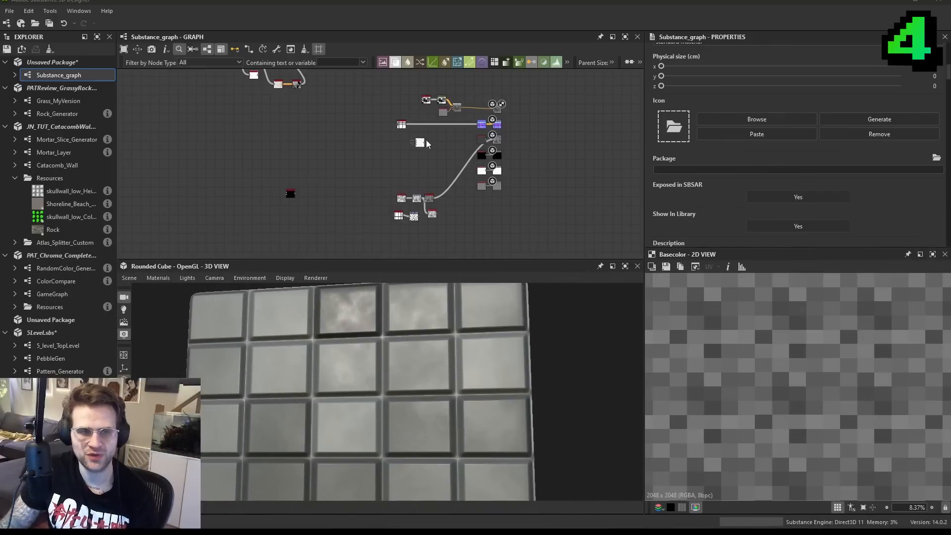
pyautogui.moveTo(465, 150); pyautogui.dragTo(488, 167, button='middle')
pyautogui.scroll(3, 454, 194)
pyautogui.scroll(2, 382, 186)
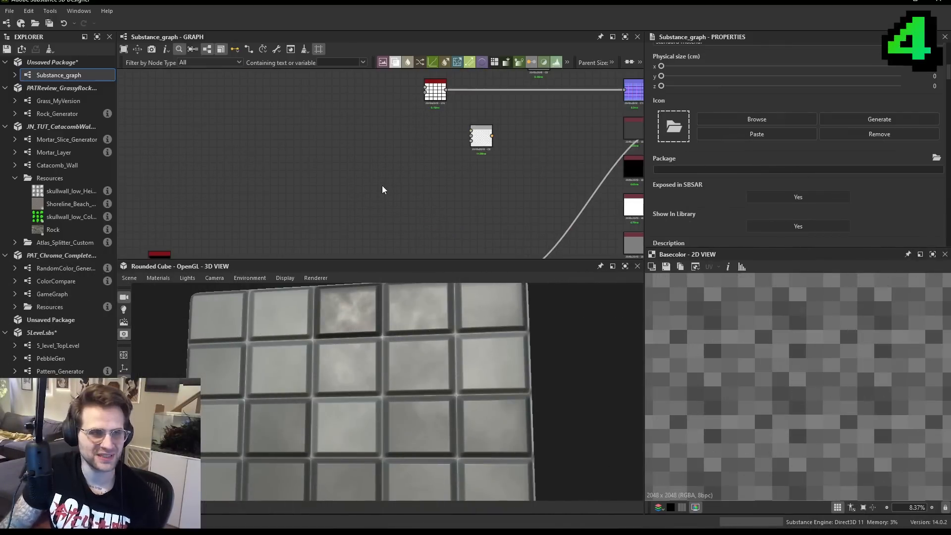
# - Add a Clouds 2 noise node and a Histogram Scan node that takes the noise as its input
pyautogui.press('space')
pyautogui.write('cloud')
pyautogui.press('Down')
pyautogui.press('Return')
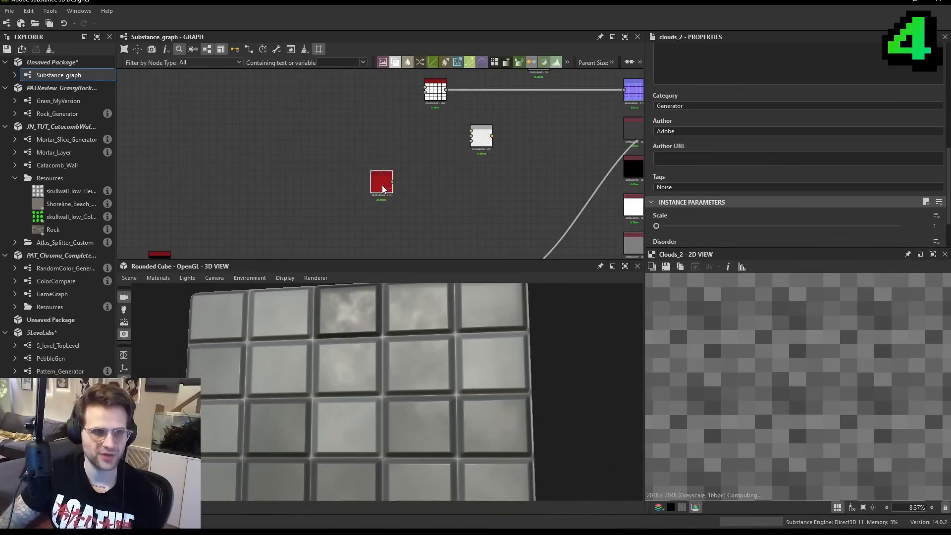
pyautogui.scroll(2, 466, 199)
pyautogui.moveTo(360, 187); pyautogui.dragTo(333, 192)
pyautogui.press('space')
pyautogui.write('hist')
pyautogui.press('Down')
pyautogui.press('Return')
pyautogui.scroll(1, 372, 193)
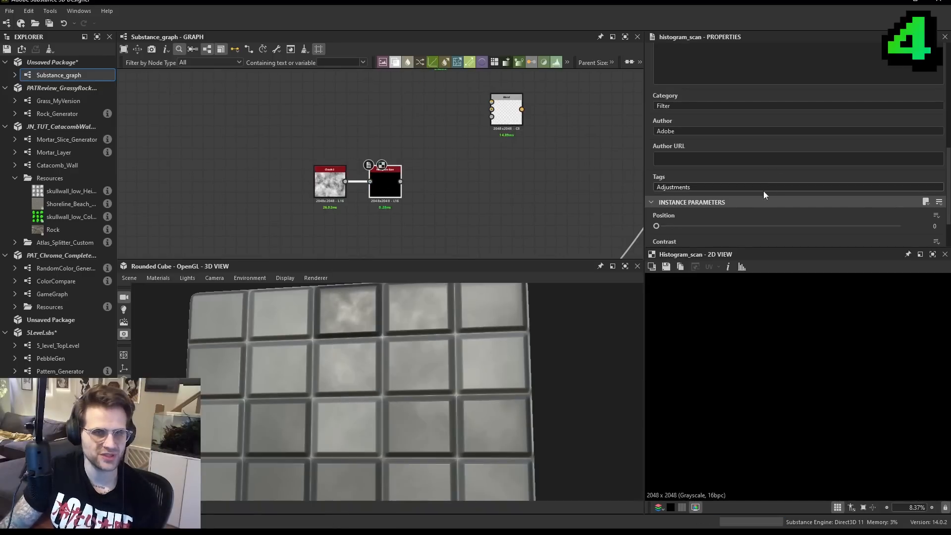
# - Set the Histogram Scan's Contrast to 0.94 and its Position slightly below 0.26 to form hard-edged patches
pyautogui.moveTo(685, 226); pyautogui.dragTo(724, 226)
pyautogui.scroll(-1, 753, 208)
pyautogui.moveTo(774, 195); pyautogui.dragTo(885, 195)
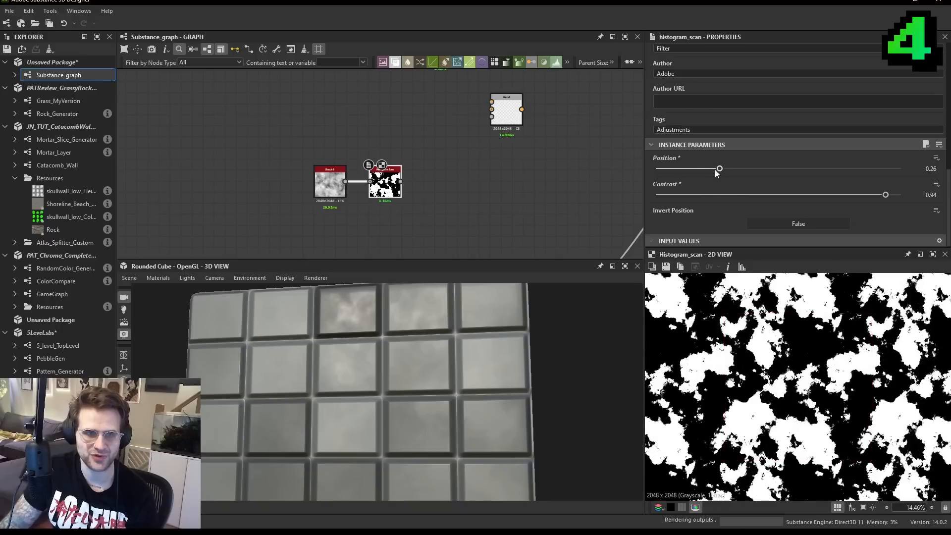
pyautogui.moveTo(720, 169); pyautogui.dragTo(709, 170)
pyautogui.scroll(1, 772, 352)
pyautogui.moveTo(349, 157); pyautogui.dragTo(328, 184, button='middle')
# - Add an Invert Grayscale node beside the Histogram Scan and connect the patch mask to it
pyautogui.moveTo(271, 176); pyautogui.dragTo(507, 165)
pyautogui.scroll(-1, 507, 165)
pyautogui.moveTo(507, 165); pyautogui.dragTo(304, 185, button='middle')
pyautogui.moveTo(304, 186); pyautogui.dragTo(306, 209)
pyautogui.moveTo(324, 205); pyautogui.dragTo(364, 169, button='middle')
pyautogui.click(381, 187)
pyautogui.press('space')
pyautogui.click(397, 167)
pyautogui.press('space')
pyautogui.write('invert')
pyautogui.click(445, 209)
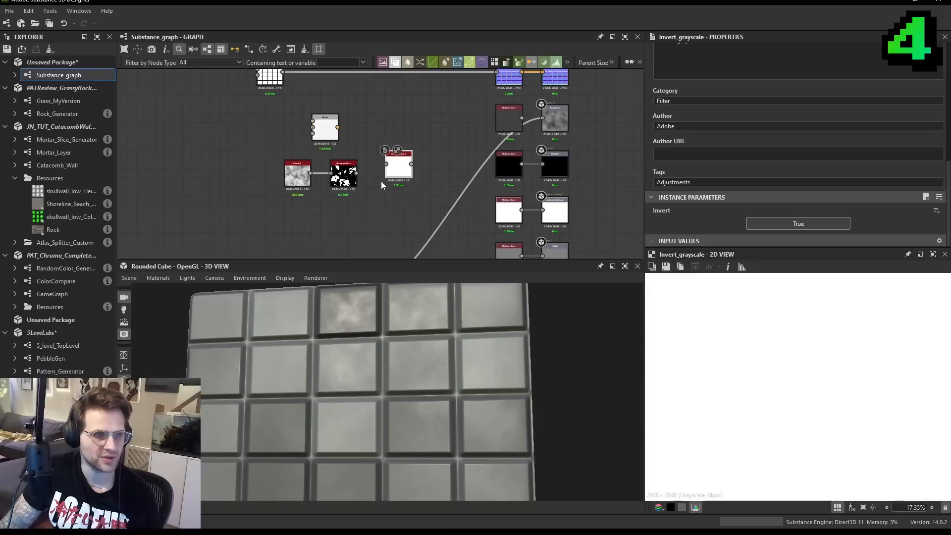
pyautogui.moveTo(375, 172); pyautogui.dragTo(387, 164)
# - Add a Blend node combining the inverted mask with the Histogram Range result, using the Multiply blending mode
pyautogui.moveTo(386, 235); pyautogui.dragTo(436, 146, button='middle')
pyautogui.press('space')
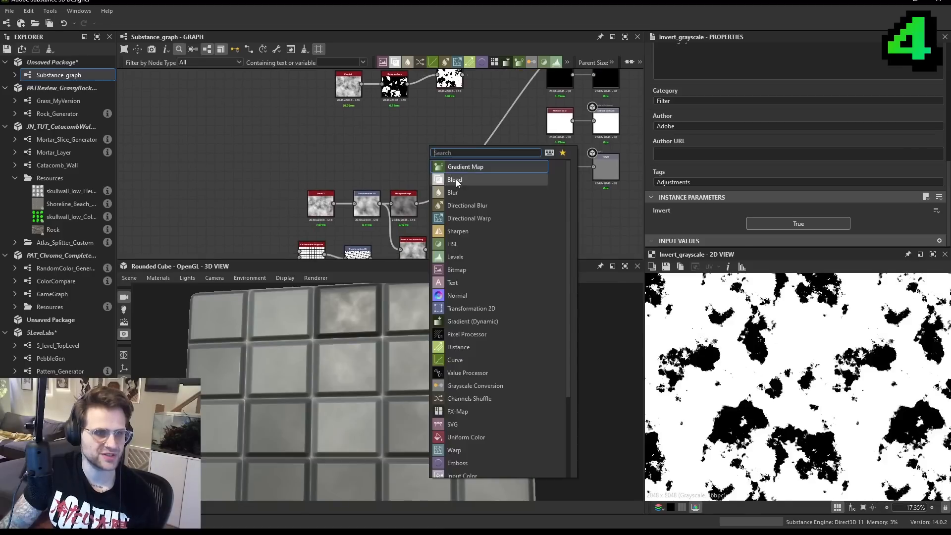
pyautogui.click(452, 176)
pyautogui.moveTo(426, 154); pyautogui.dragTo(482, 91)
pyautogui.moveTo(482, 91); pyautogui.dragTo(476, 124, button='middle')
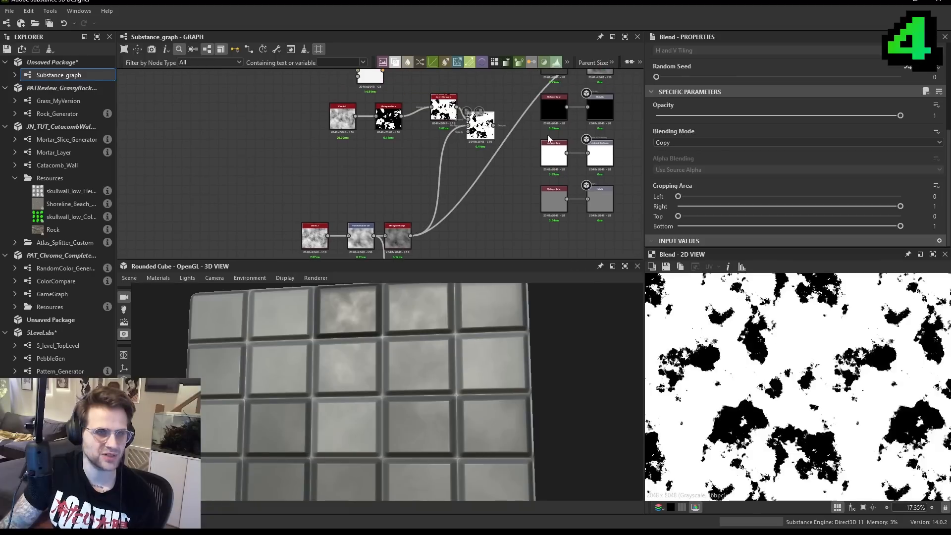
pyautogui.click(683, 143)
pyautogui.click(682, 175)
# - Reposition the Multiply Blend, feed its result into the roughness output and examine the patches on the tiles
pyautogui.moveTo(485, 126); pyautogui.dragTo(486, 157, button='middle')
pyautogui.moveTo(440, 358)
pyautogui.mouseDown()
pyautogui.moveTo(451, 370)
pyautogui.moveTo(454, 348)
pyautogui.moveTo(446, 368)
pyautogui.mouseUp()
pyautogui.moveTo(448, 162); pyautogui.dragTo(489, 176, button='middle')
pyautogui.moveTo(521, 173); pyautogui.dragTo(526, 238)
pyautogui.moveTo(328, 134); pyautogui.dragTo(413, 168)
pyautogui.scroll(-3, 437, 209)
pyautogui.moveTo(437, 209); pyautogui.dragTo(450, 133, button='middle')
pyautogui.moveTo(308, 183); pyautogui.dragTo(483, 232)
pyautogui.moveTo(459, 203); pyautogui.dragTo(429, 187)
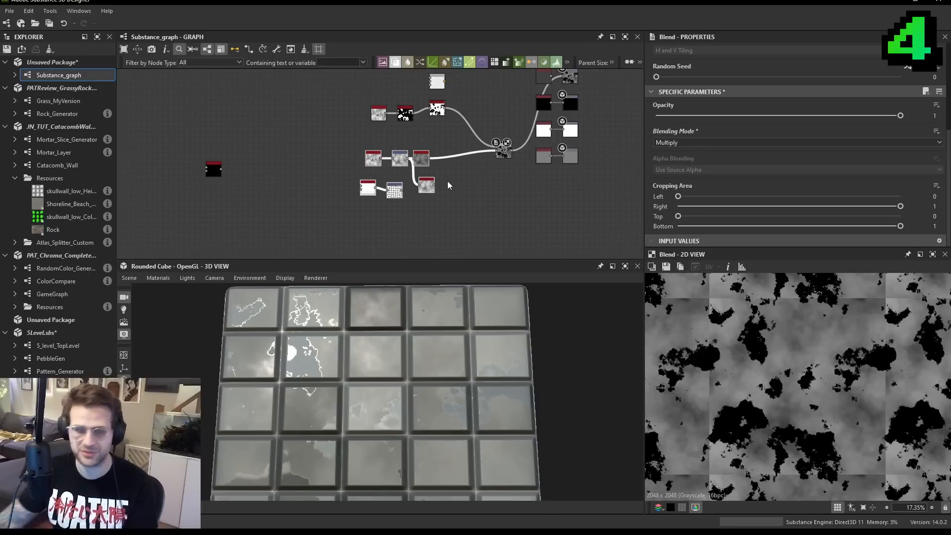
# - Display the Histogram Scan mask and move it with the Clouds 2 node away from Invert Grayscale to make room
pyautogui.scroll(5, 446, 193)
pyautogui.scroll(-3, 350, 135)
pyautogui.moveTo(401, 79); pyautogui.dragTo(463, 157, button='middle')
pyautogui.click(417, 109)
pyautogui.scroll(3, 399, 116)
pyautogui.doubleClick(427, 157)
pyautogui.scroll(5, 771, 371)
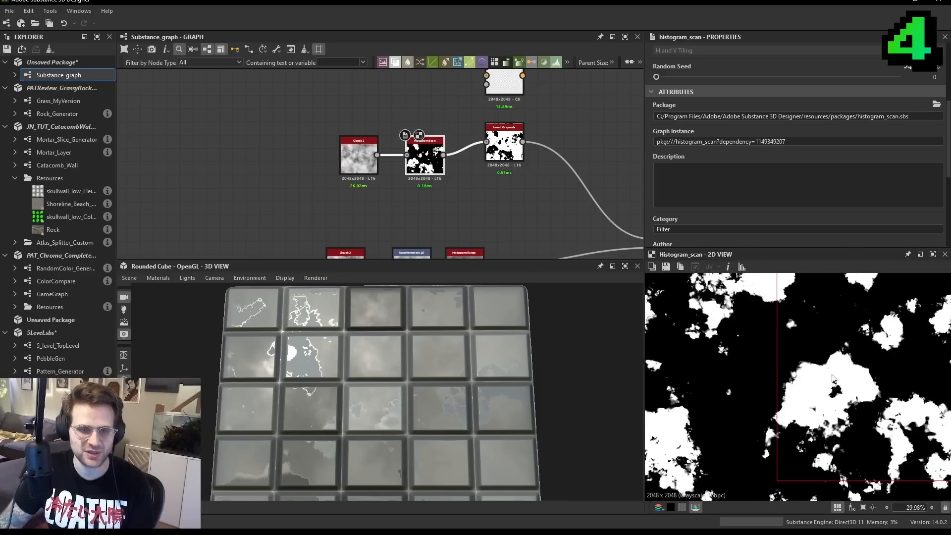
pyautogui.moveTo(312, 167); pyautogui.dragTo(380, 183, button='middle')
pyautogui.moveTo(380, 182); pyautogui.dragTo(396, 150)
# - Add a Blur HQ Grayscale node that takes the Histogram Scan mask as its input
pyautogui.click(391, 200)
pyautogui.press('space')
pyautogui.write('blur')
pyautogui.press('Down')
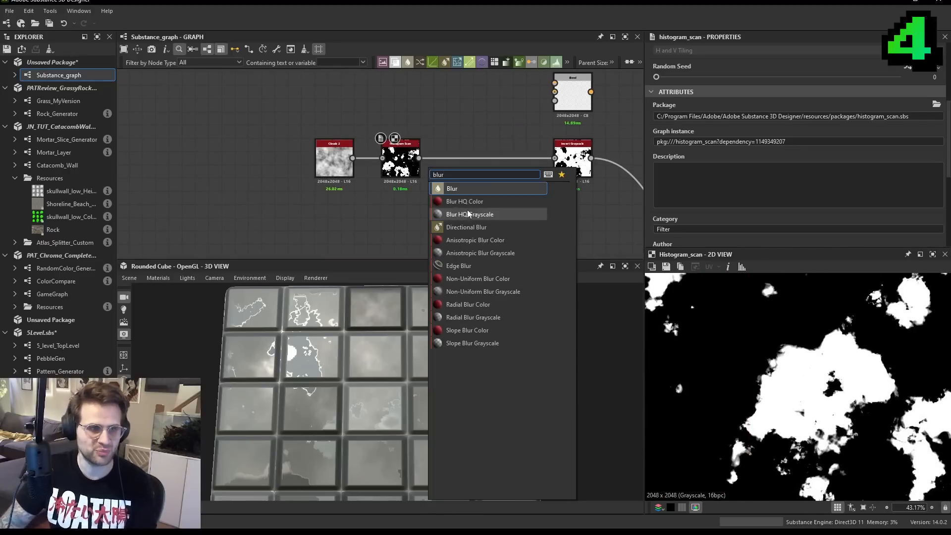
pyautogui.press('Return')
pyautogui.moveTo(416, 156); pyautogui.dragTo(357, 235)
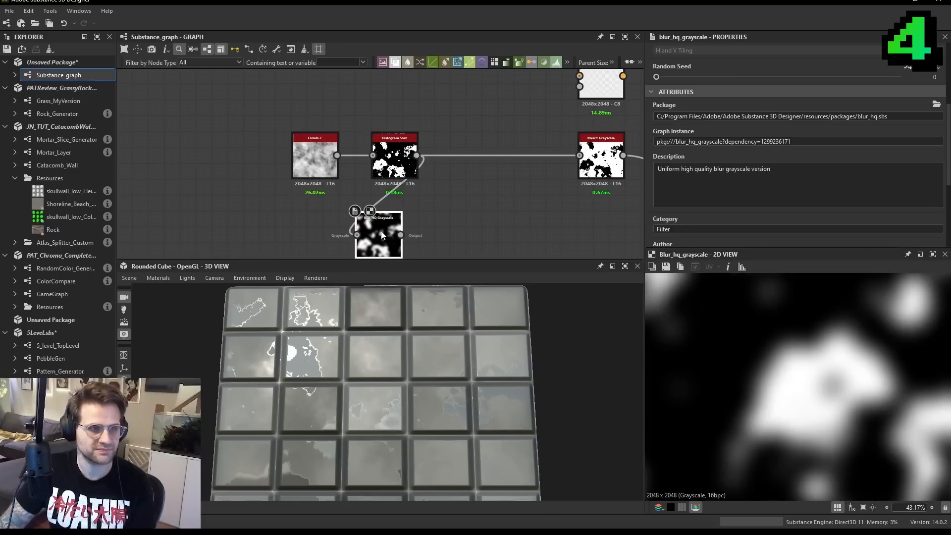
# - Add a Blend node with the Histogram Scan as its background and move the Blur HQ Grayscale node above the chain
pyautogui.press('space')
pyautogui.click(486, 232)
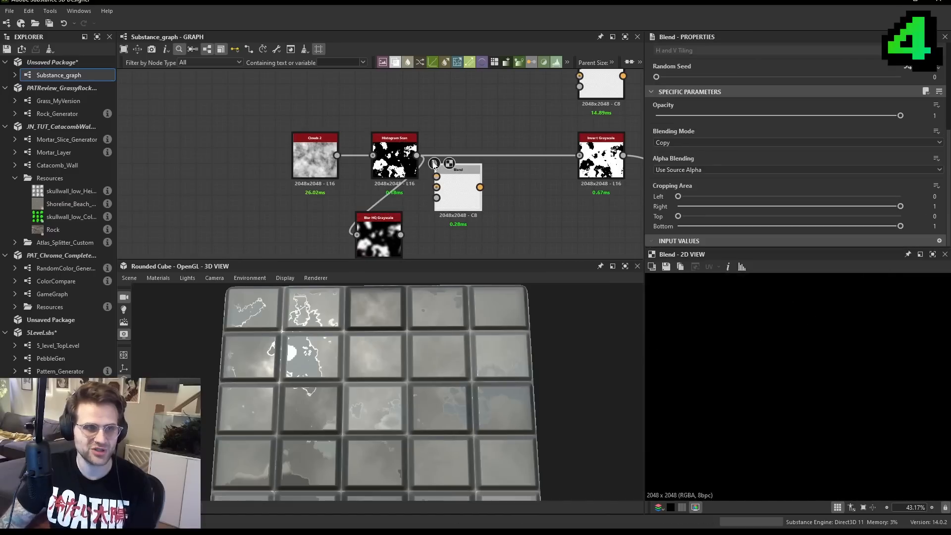
pyautogui.moveTo(417, 155); pyautogui.dragTo(438, 187)
pyautogui.moveTo(461, 189); pyautogui.dragTo(481, 188)
pyautogui.moveTo(380, 237); pyautogui.dragTo(411, 94)
pyautogui.scroll(1, 410, 94)
pyautogui.moveTo(410, 94); pyautogui.dragTo(401, 115, button='middle')
pyautogui.moveTo(479, 210); pyautogui.dragTo(490, 153)
# - Connect the blurred mask to the new Blend's foreground and set its blending mode to Subtract
pyautogui.doubleClick(427, 113)
pyautogui.scroll(2, 778, 353)
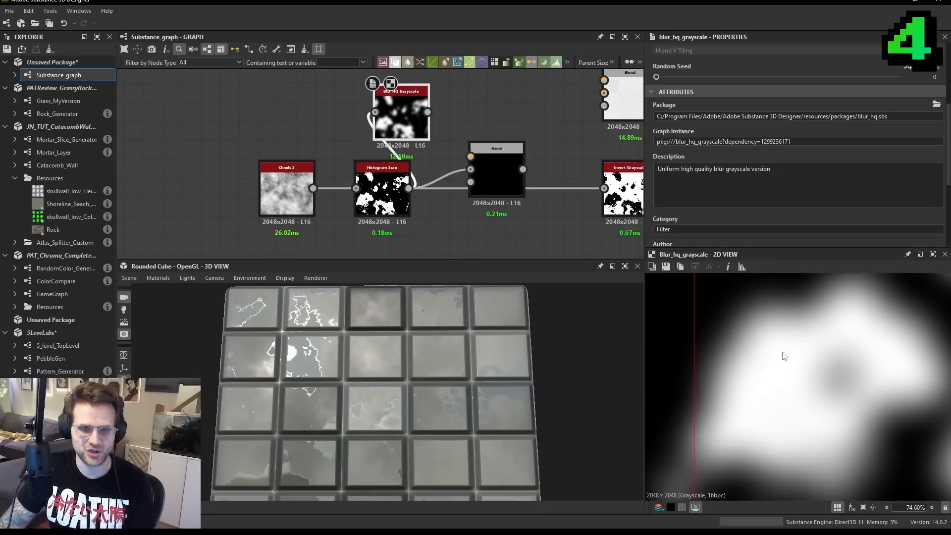
pyautogui.moveTo(428, 112); pyautogui.dragTo(470, 156)
pyautogui.doubleClick(495, 149)
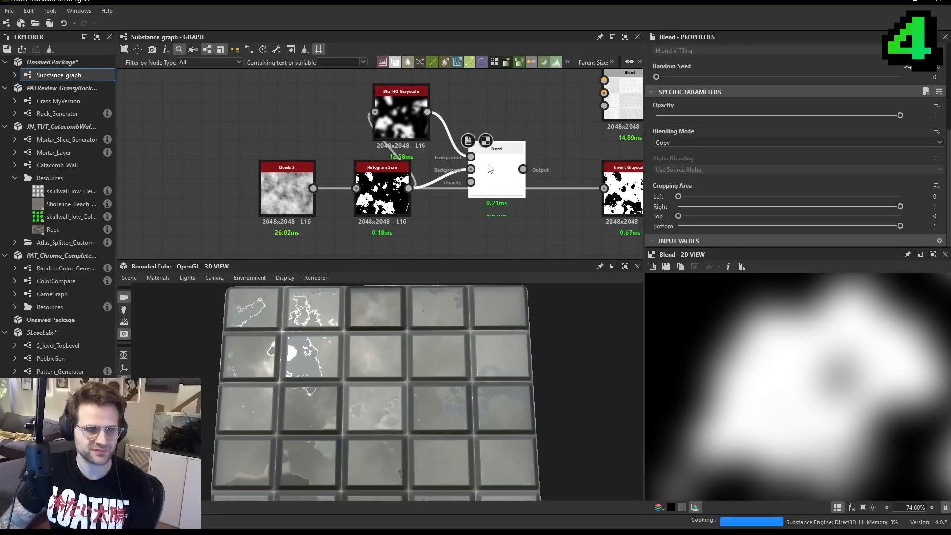
pyautogui.click(685, 145)
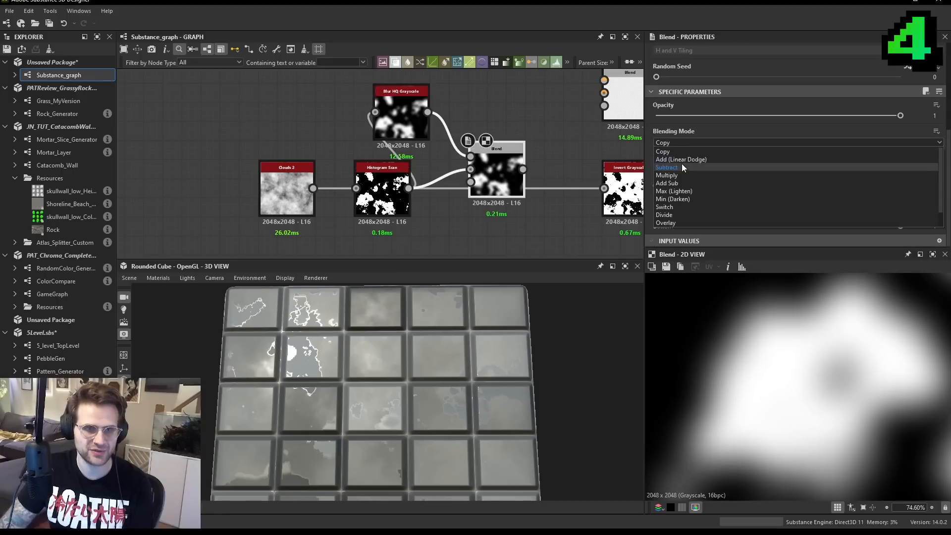
pyautogui.click(682, 166)
pyautogui.scroll(-1, 782, 395)
pyautogui.scroll(2, 782, 395)
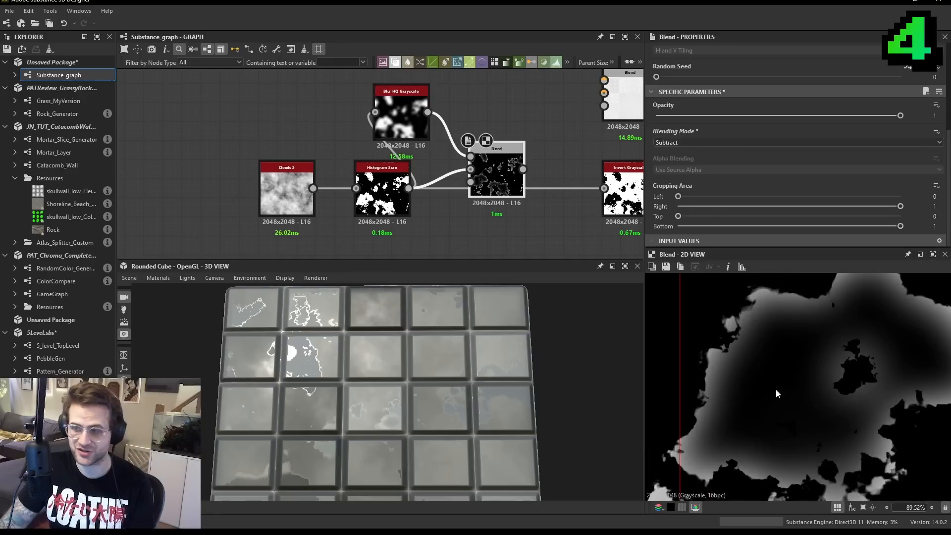
# - Insert an Auto Levels node between the Subtract Blend and the Invert Grayscale node
pyautogui.moveTo(246, 114); pyautogui.dragTo(310, 124, button='middle')
pyautogui.moveTo(309, 124); pyautogui.dragTo(582, 218)
pyautogui.moveTo(565, 182); pyautogui.dragTo(490, 175)
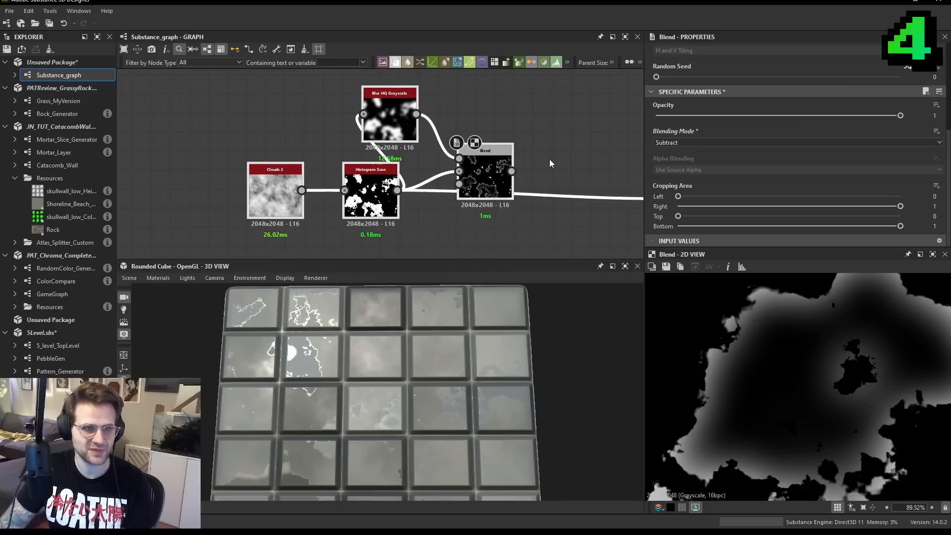
pyautogui.click(548, 160)
pyautogui.press('space')
pyautogui.write('auto')
pyautogui.click(583, 209)
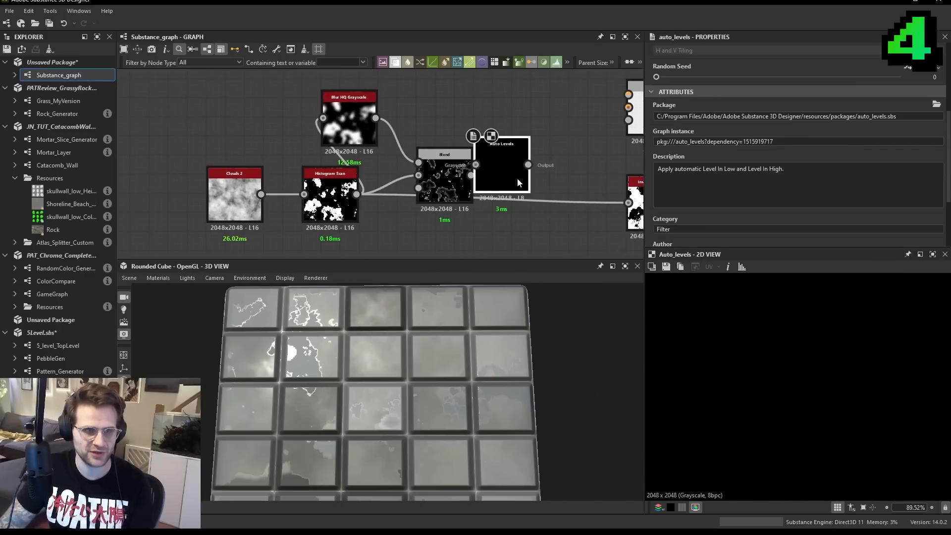
pyautogui.moveTo(471, 175); pyautogui.dragTo(565, 196)
pyautogui.doubleClick(448, 175)
pyautogui.doubleClick(532, 175)
pyautogui.scroll(-1, 525, 173)
# - Display the Invert Grayscale result and examine the patch edges on the tiles up close
pyautogui.doubleClick(582, 198)
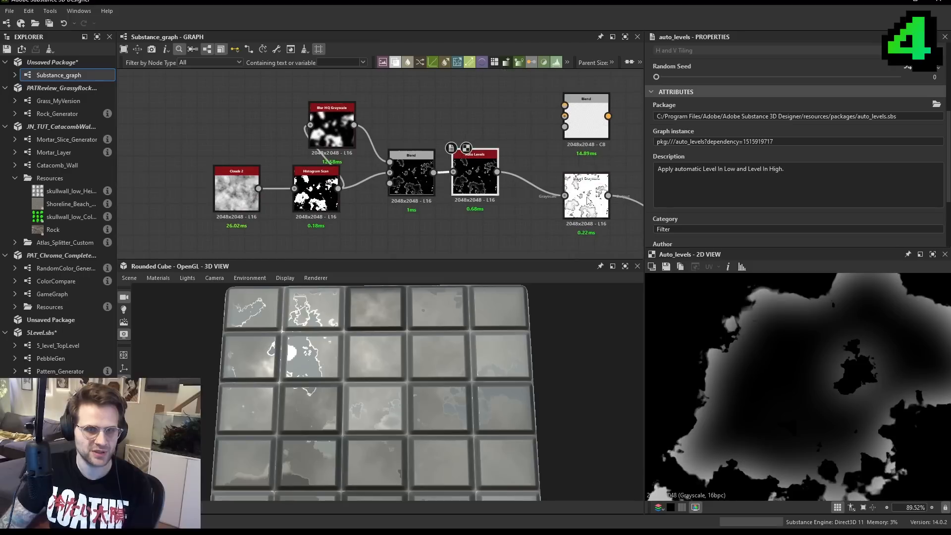
pyautogui.scroll(3, 365, 360)
pyautogui.moveTo(365, 360); pyautogui.dragTo(368, 350)
pyautogui.scroll(2, 368, 349)
pyautogui.moveTo(589, 201); pyautogui.dragTo(520, 134, button='middle')
pyautogui.moveTo(376, 384); pyautogui.dragTo(436, 357)
pyautogui.scroll(2, 446, 351)
pyautogui.moveTo(388, 127); pyautogui.dragTo(437, 159, button='middle')
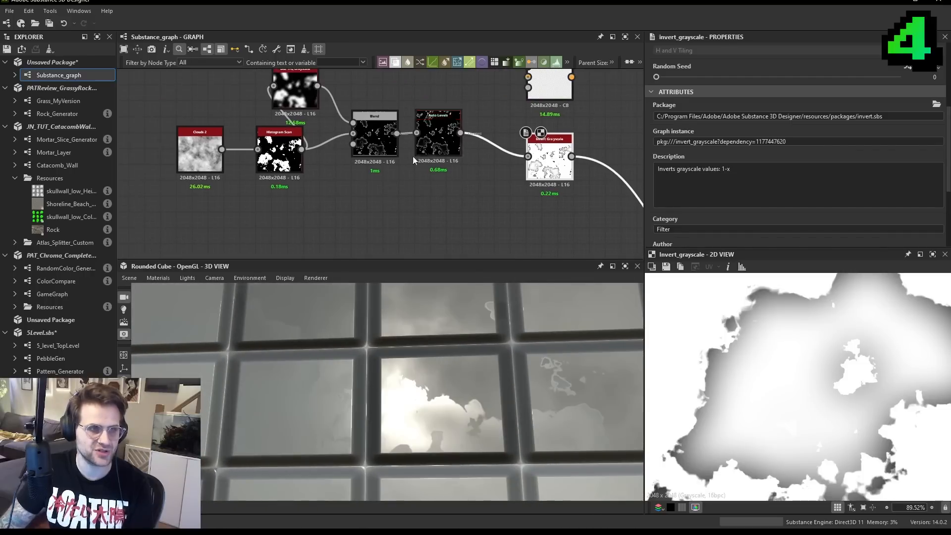
# - Lower the Blur HQ Grayscale node's Intensity and display the Subtract Blend result
pyautogui.moveTo(334, 155); pyautogui.dragTo(399, 196, button='middle')
pyautogui.click(365, 136)
pyautogui.scroll(-5, 770, 179)
pyautogui.moveTo(792, 200); pyautogui.dragTo(712, 204)
pyautogui.doubleClick(453, 175)
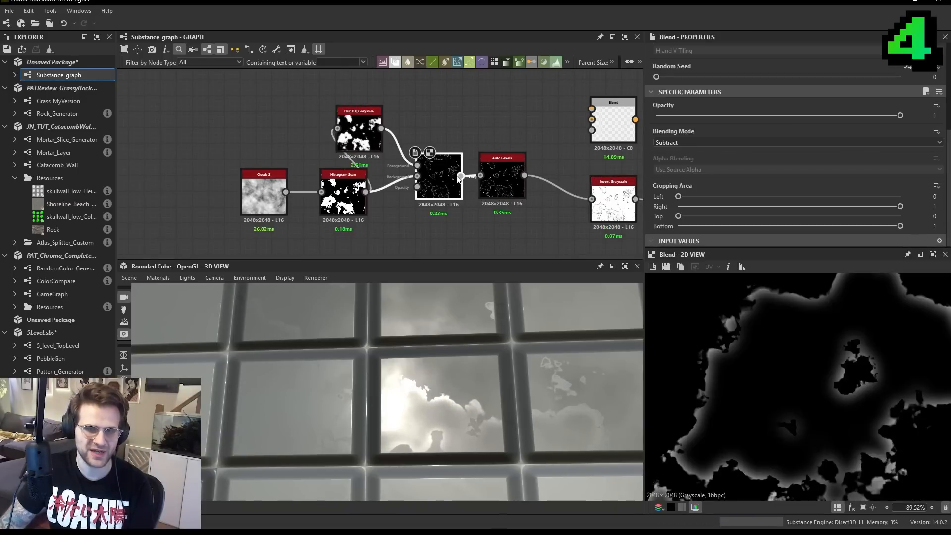
# - Add a Levels node after the Invert Grayscale node and connect the inverted edge mask to it
pyautogui.moveTo(509, 165); pyautogui.dragTo(512, 164)
pyautogui.click(548, 160)
pyautogui.press('space')
pyautogui.write('lev')
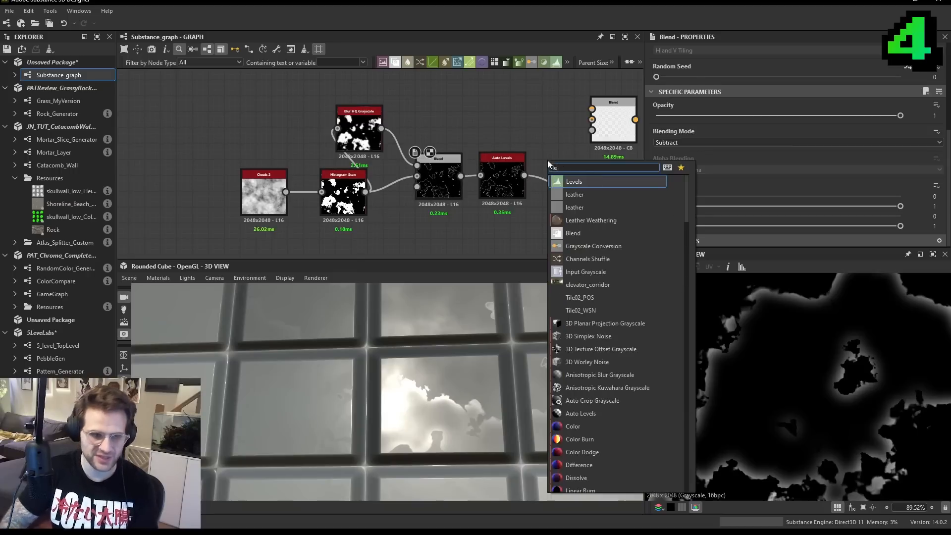
pyautogui.press('Return')
pyautogui.moveTo(505, 146); pyautogui.dragTo(425, 139, button='middle')
pyautogui.moveTo(447, 148); pyautogui.dragTo(461, 187)
pyautogui.moveTo(462, 187); pyautogui.dragTo(397, 165, button='middle')
pyautogui.moveTo(398, 165); pyautogui.dragTo(512, 187)
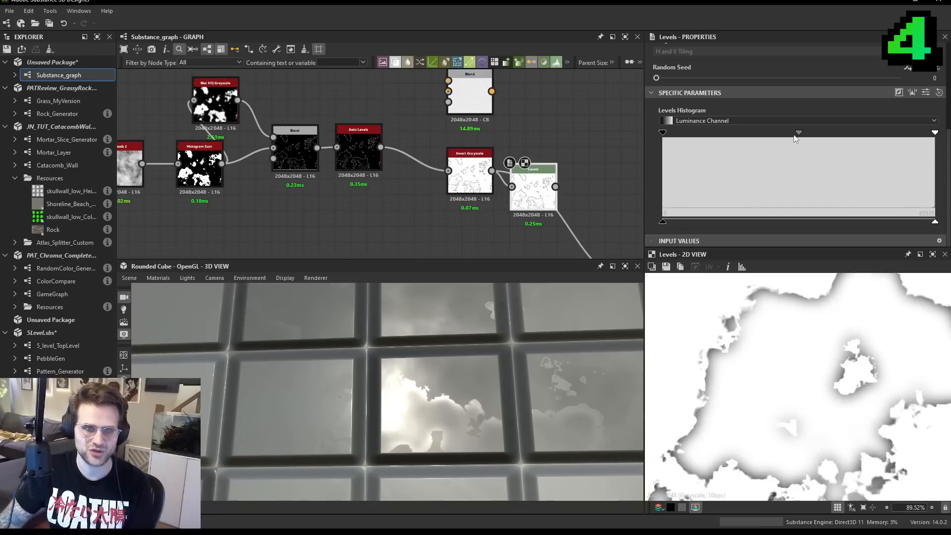
# - Raise the Levels' black input and lower its white input, with its output feeding the Multiply Blend
pyautogui.moveTo(664, 133); pyautogui.dragTo(684, 134)
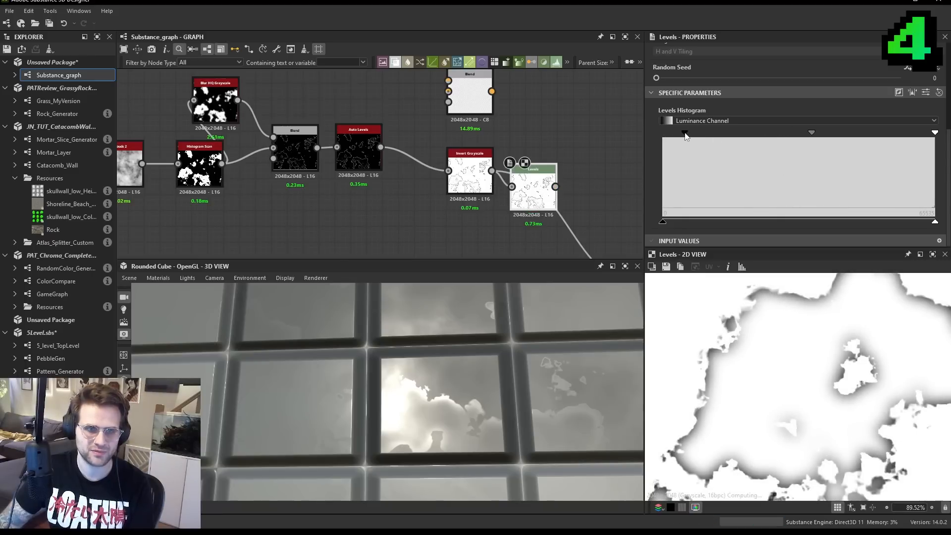
pyautogui.moveTo(935, 132); pyautogui.dragTo(907, 132)
pyautogui.moveTo(797, 132); pyautogui.dragTo(813, 136)
pyautogui.moveTo(685, 133); pyautogui.dragTo(711, 134)
pyautogui.scroll(-1, 556, 186)
pyautogui.moveTo(556, 186); pyautogui.dragTo(421, 138, button='middle')
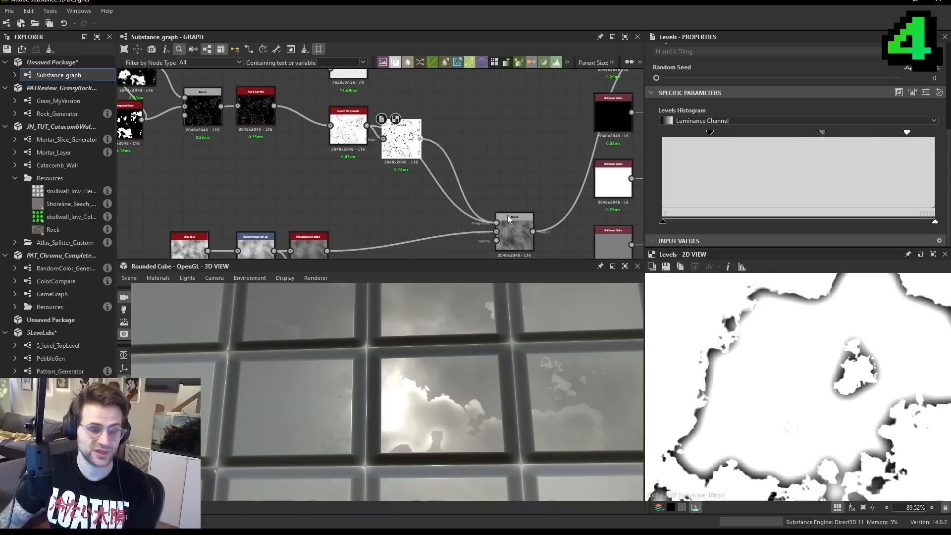
# - Shift the Levels' midtone toward white and lower its black input, checking the patch edges on the tiles
pyautogui.click(524, 229)
pyautogui.scroll(-2, 421, 466)
pyautogui.moveTo(457, 394); pyautogui.dragTo(495, 341)
pyautogui.moveTo(486, 346)
pyautogui.mouseDown()
pyautogui.moveTo(495, 342)
pyautogui.moveTo(493, 367)
pyautogui.moveTo(479, 379)
pyautogui.moveTo(486, 333)
pyautogui.mouseUp()
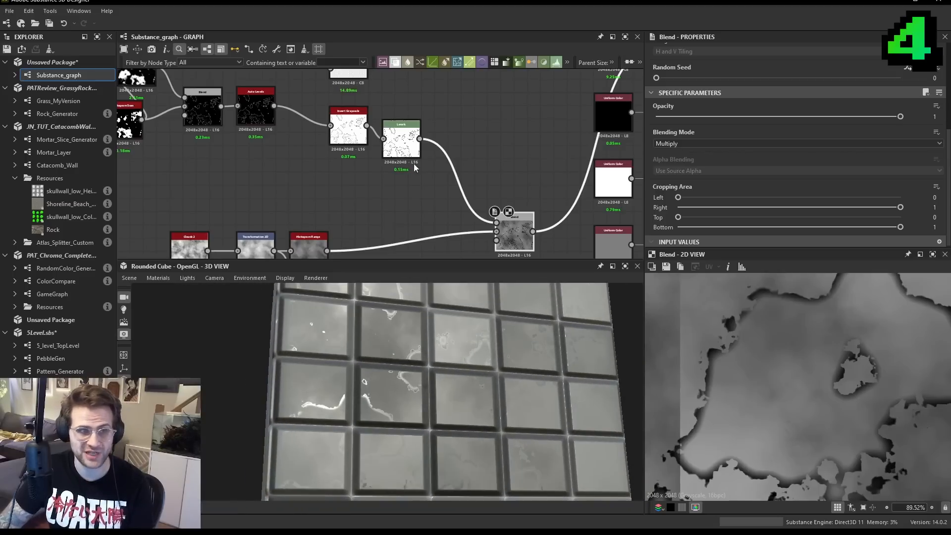
pyautogui.click(401, 144)
pyautogui.moveTo(822, 133)
pyautogui.mouseDown()
pyautogui.moveTo(809, 133)
pyautogui.moveTo(838, 134)
pyautogui.mouseUp()
pyautogui.moveTo(715, 137); pyautogui.dragTo(684, 138)
pyautogui.moveTo(475, 342); pyautogui.dragTo(499, 336)
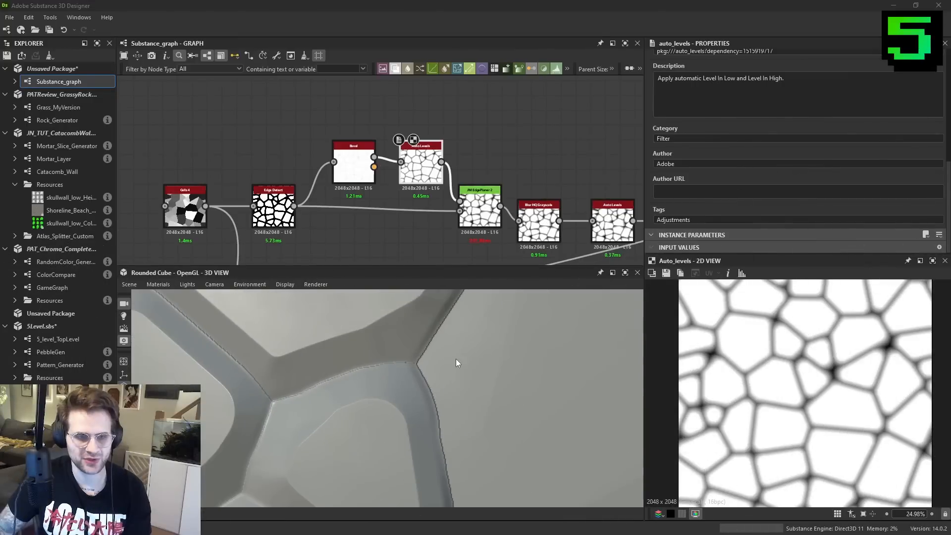
# - Add a Levels node above the Auto Levels node that follows the Bevel
pyautogui.scroll(3, 446, 188)
pyautogui.scroll(-4, 396, 163)
pyautogui.moveTo(349, 130); pyautogui.dragTo(415, 158)
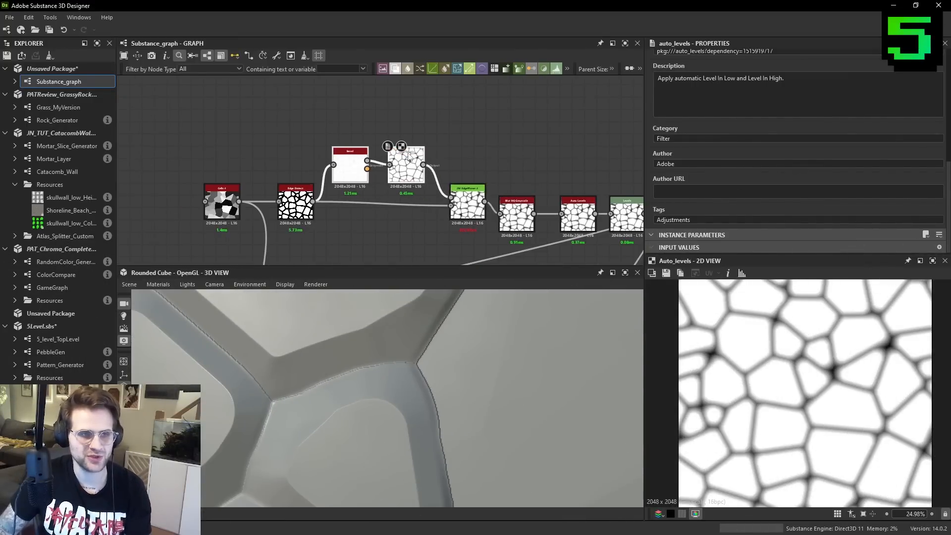
pyautogui.scroll(2, 424, 136)
pyautogui.press('space')
pyautogui.write('le')
pyautogui.press('Return')
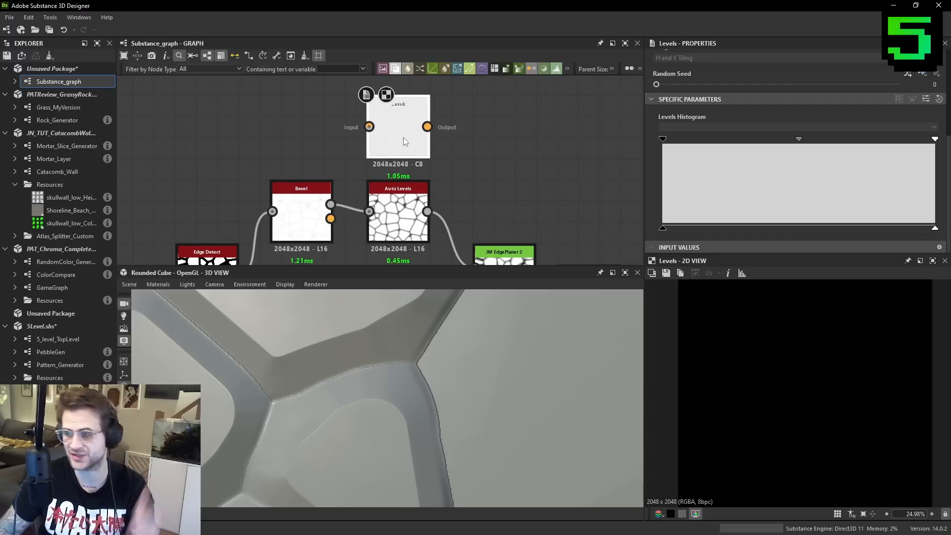
# - Compare the Auto Levels result with the new Levels node and connect the Bevel's grayscale output to Levels
pyautogui.moveTo(402, 212); pyautogui.dragTo(405, 178, button='middle')
pyautogui.doubleClick(405, 178)
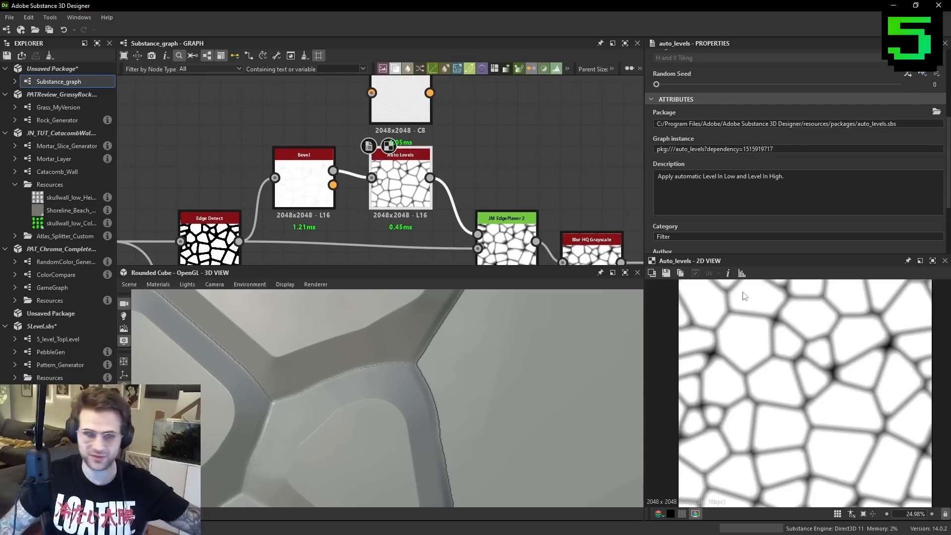
pyautogui.moveTo(388, 179)
pyautogui.mouseDown()
pyautogui.moveTo(410, 179)
pyautogui.moveTo(401, 179)
pyautogui.mouseUp()
pyautogui.doubleClick(414, 100)
pyautogui.moveTo(414, 99); pyautogui.dragTo(425, 99)
pyautogui.moveTo(425, 100); pyautogui.dragTo(444, 138, button='middle')
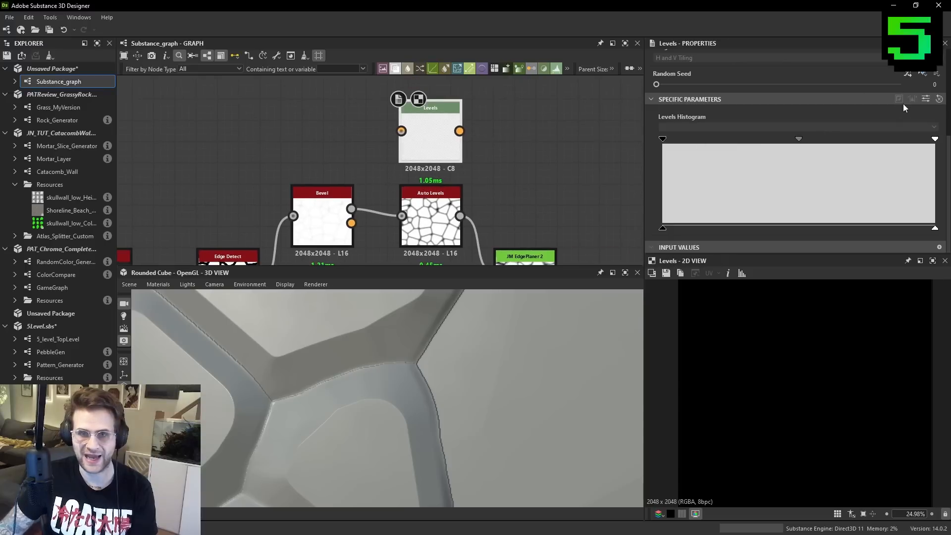
pyautogui.moveTo(351, 209); pyautogui.dragTo(401, 131)
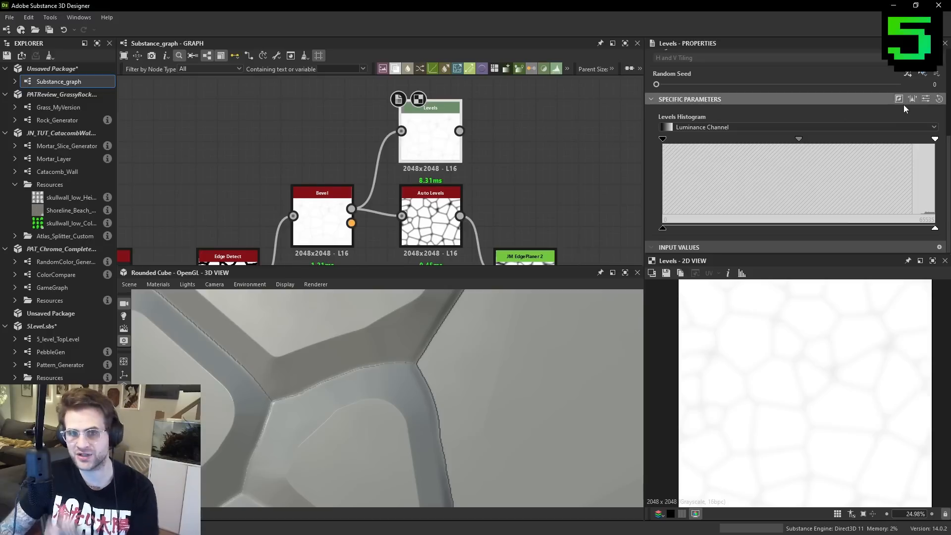
pyautogui.moveTo(346, 182); pyautogui.dragTo(358, 195, button='middle')
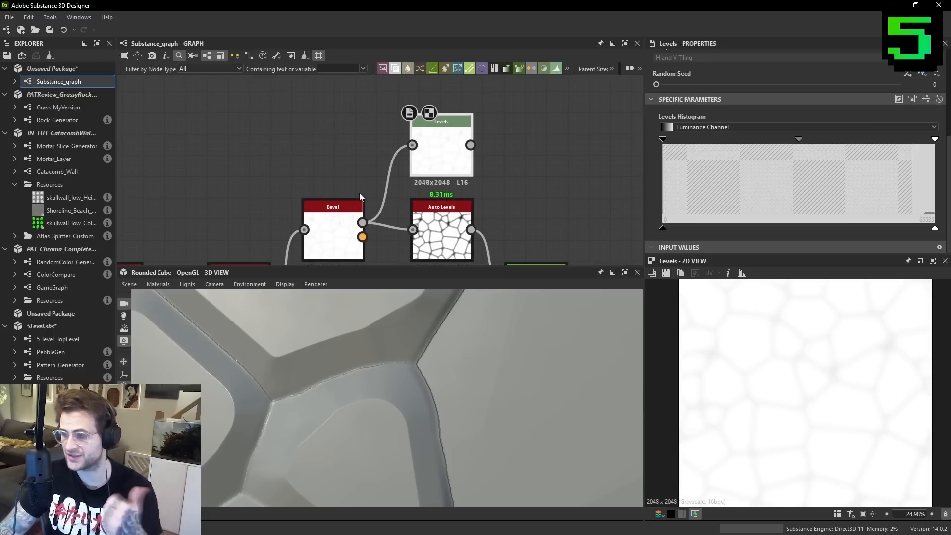
# - Apply the Levels node's automatic level adjustment to the Bevel input and invert its output
pyautogui.click(913, 100)
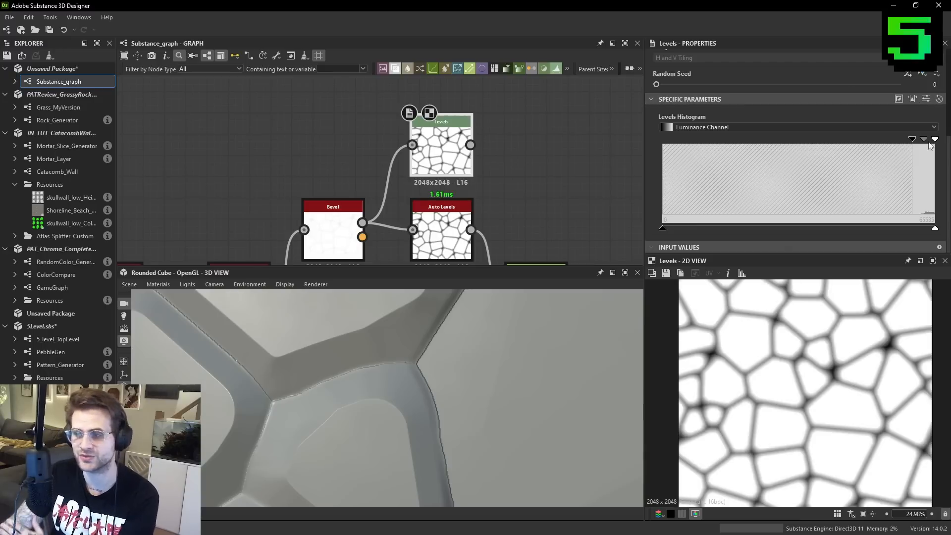
pyautogui.click(899, 99)
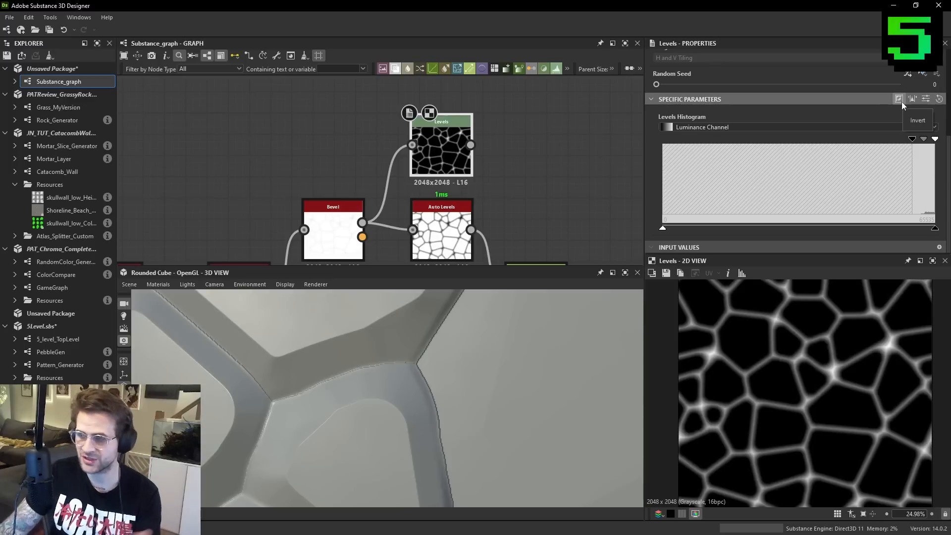
# - Add an Invert Grayscale node above the Bevel and feed it the Bevel's grayscale output for comparison with Levels
pyautogui.press('space')
pyautogui.write('inv')
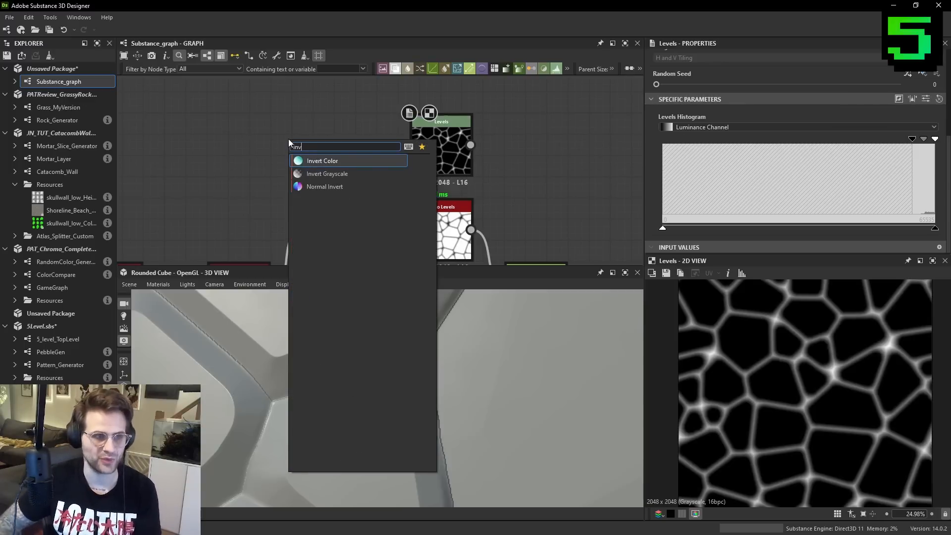
pyautogui.press('Down')
pyautogui.press('Return')
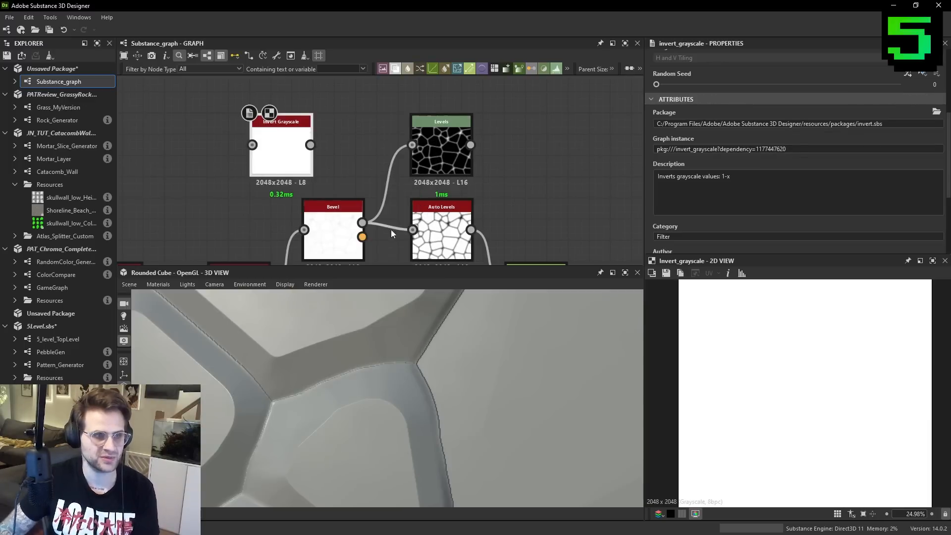
pyautogui.moveTo(362, 223); pyautogui.dragTo(292, 126)
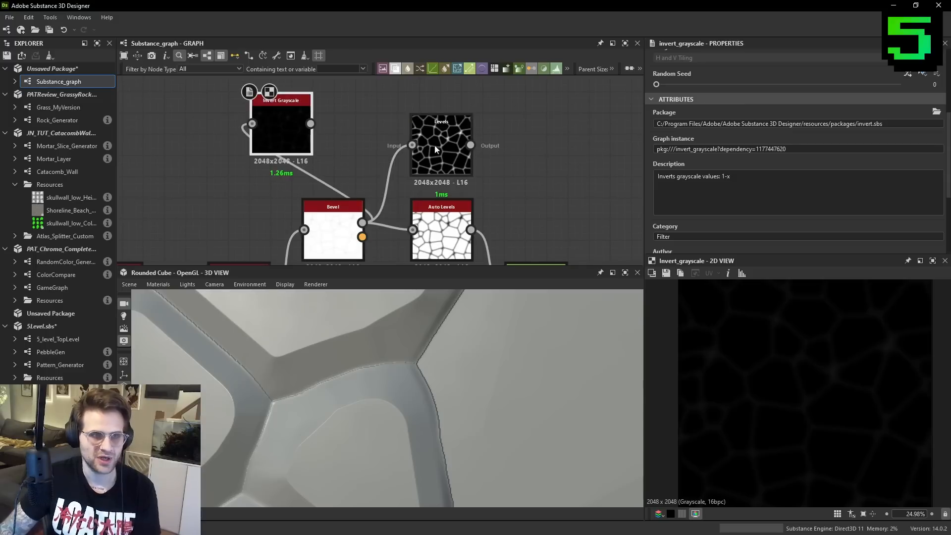
# - Lower the Levels node's black input to about 0.837 and switch its output back to non-inverted
pyautogui.doubleClick(452, 149)
pyautogui.moveTo(910, 140); pyautogui.dragTo(891, 140)
pyautogui.click(901, 101)
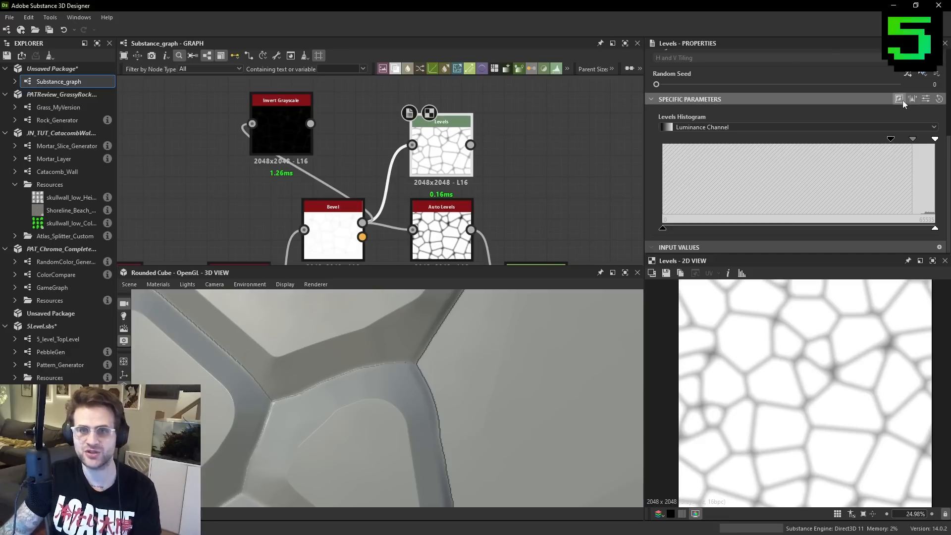
# - Reapply the automatic level adjustment to the Levels node and invert its output
pyautogui.click(920, 99)
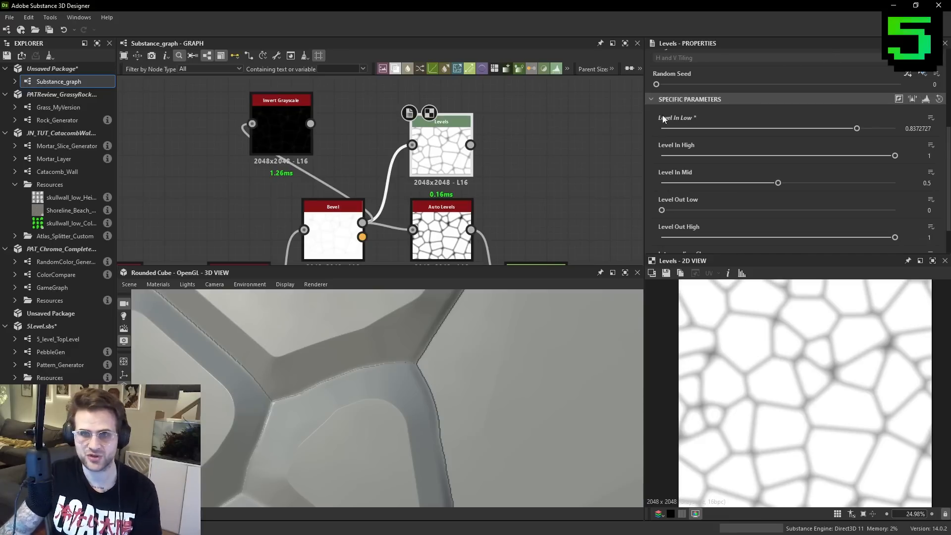
pyautogui.click(913, 99)
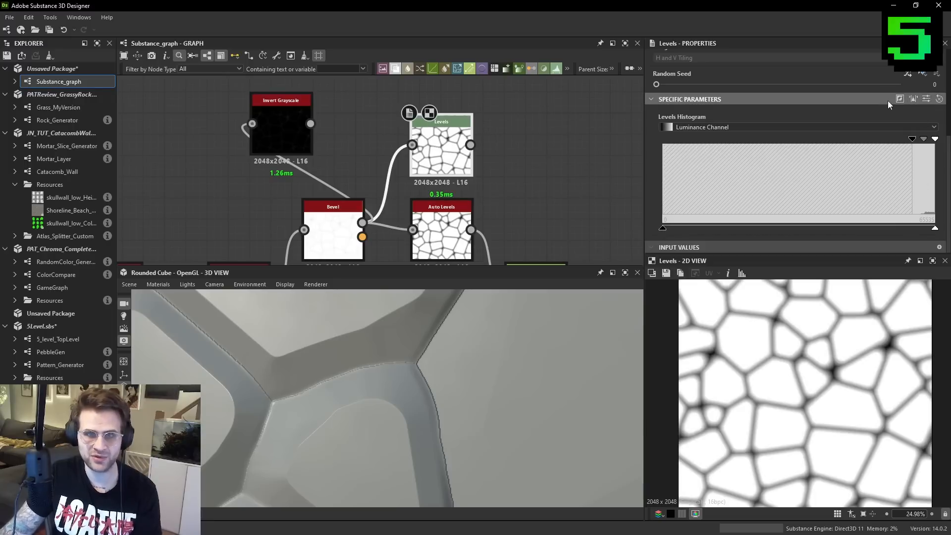
pyautogui.click(900, 99)
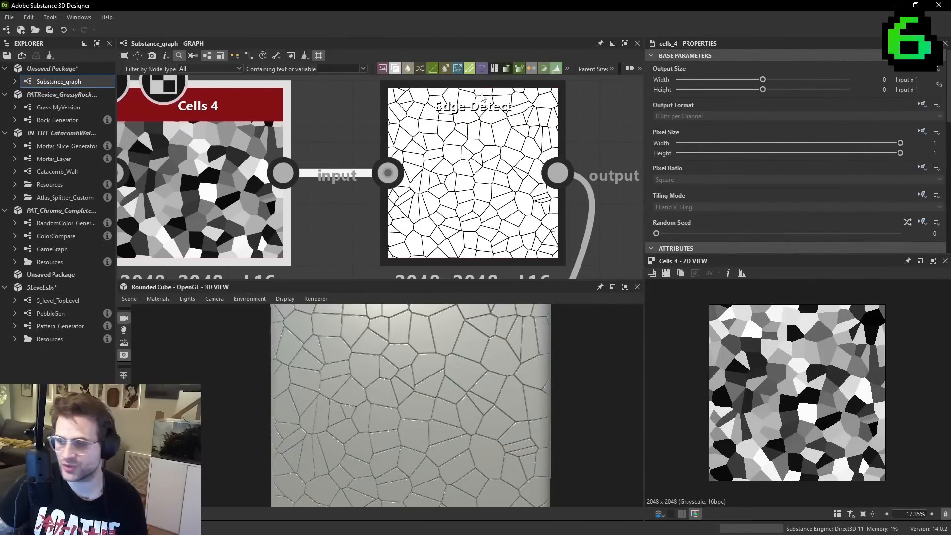
# - Examine the cell shapes produced by the Cells 4 node and the outlines from the Edge Detect node
pyautogui.scroll(-2, 388, 103)
pyautogui.moveTo(388, 103); pyautogui.dragTo(404, 112, button='middle')
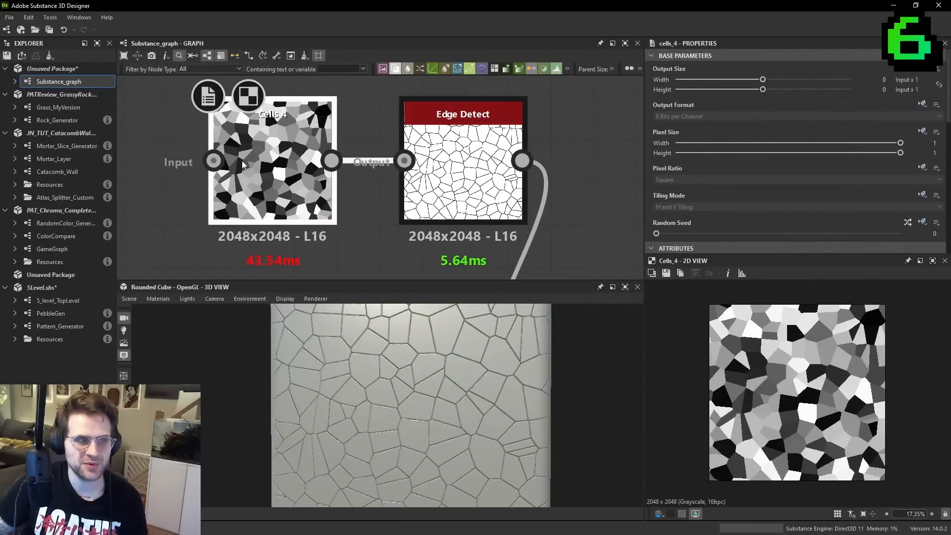
pyautogui.scroll(3, 840, 387)
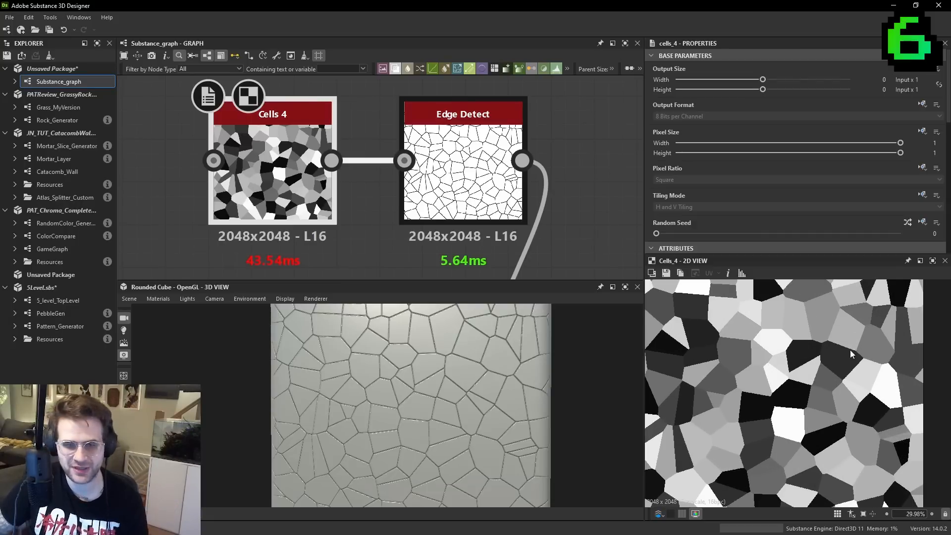
pyautogui.scroll(-3, 853, 362)
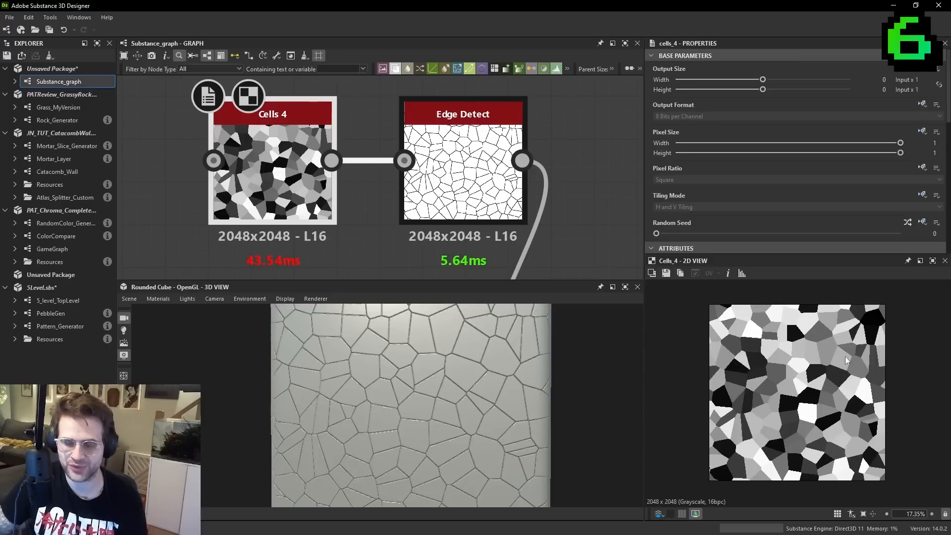
pyautogui.scroll(3, 846, 349)
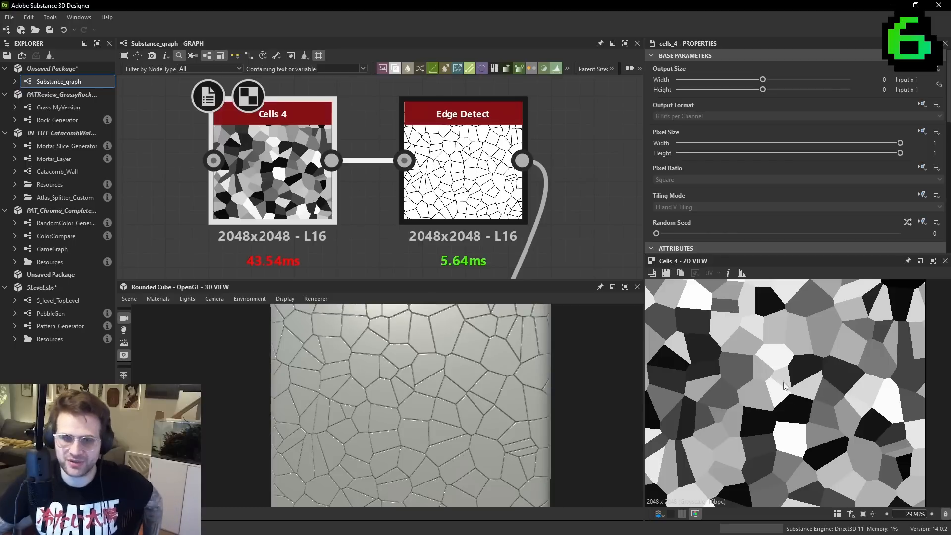
pyautogui.click(463, 174)
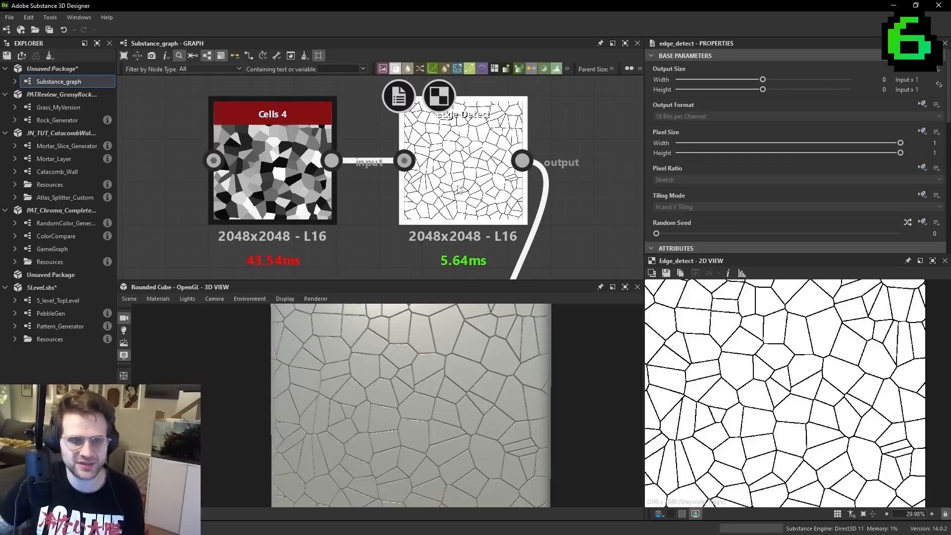
pyautogui.scroll(1, 847, 387)
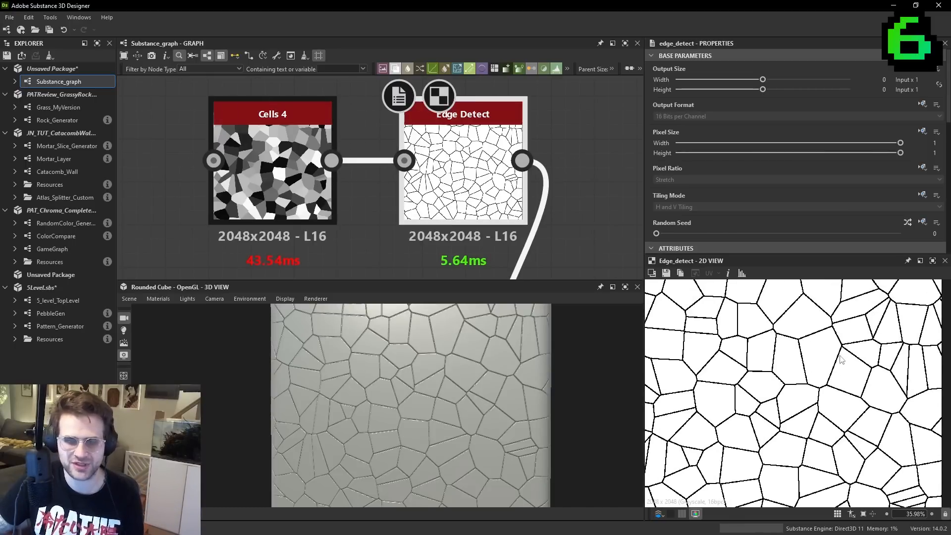
# - Add a Tile Sampler Grayscale node in the empty graph area below the Cells 4 node
pyautogui.scroll(-3, 841, 357)
pyautogui.scroll(-4, 428, 201)
pyautogui.moveTo(404, 225); pyautogui.dragTo(450, 171, button='middle')
pyautogui.moveTo(446, 207); pyautogui.dragTo(302, 237)
pyautogui.press('Delete')
pyautogui.moveTo(374, 201); pyautogui.dragTo(385, 191, button='middle')
pyautogui.press('space')
pyautogui.write('tile sa')
pyautogui.press('Return')
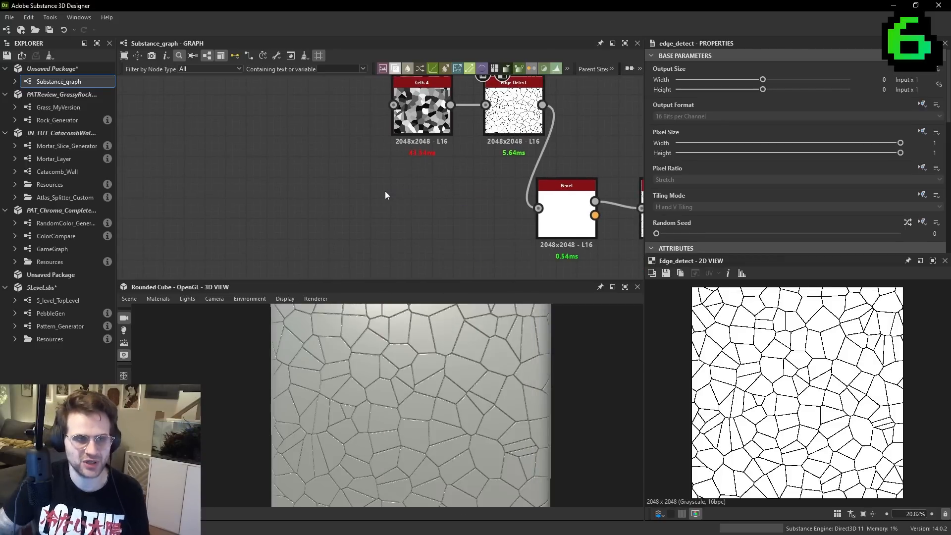
pyautogui.scroll(-1, 385, 193)
pyautogui.moveTo(385, 193); pyautogui.dragTo(424, 143, button='middle')
pyautogui.moveTo(424, 143); pyautogui.dragTo(442, 213)
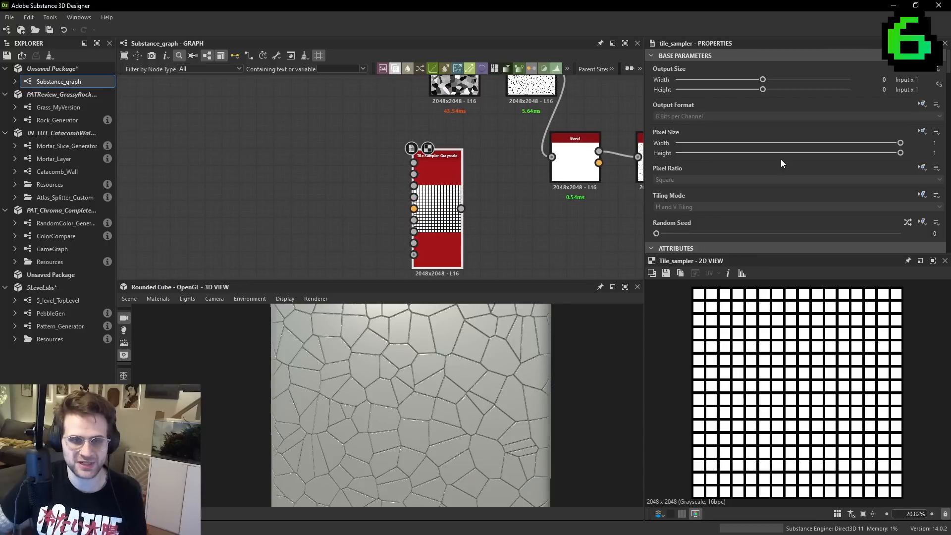
# - Set the Tile Sampler's Scale to 0.06 and its Position Random to about 7.53 for scattered dots
pyautogui.scroll(-8, 781, 163)
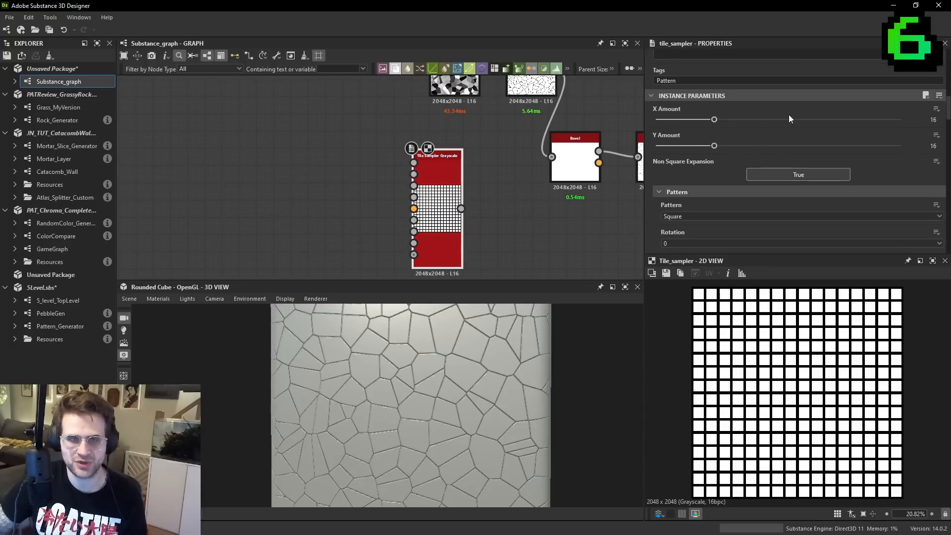
pyautogui.scroll(-6, 792, 190)
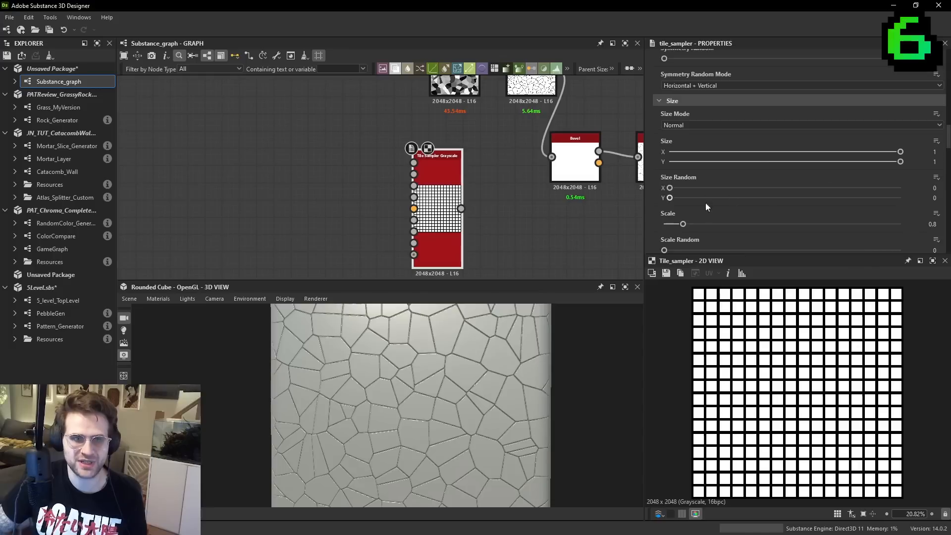
pyautogui.moveTo(685, 227); pyautogui.dragTo(665, 227)
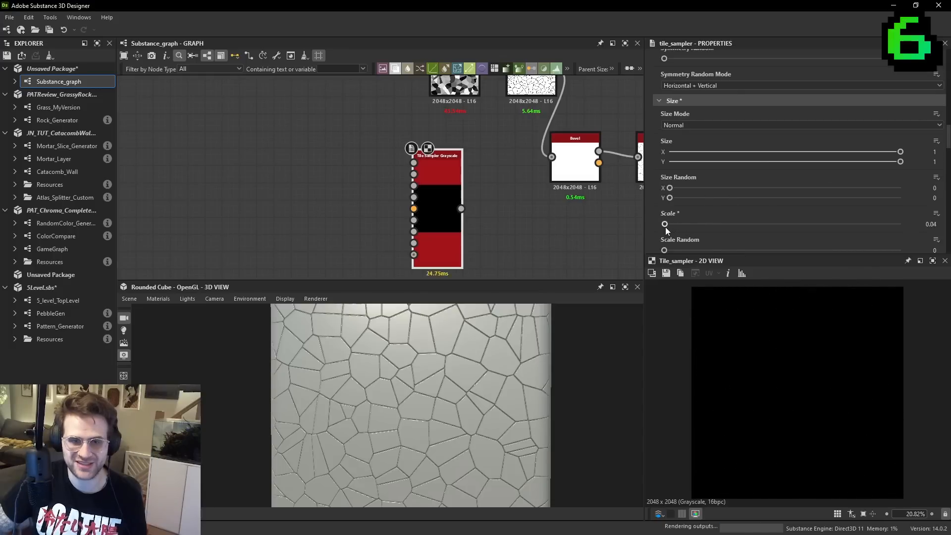
pyautogui.scroll(5, 852, 345)
pyautogui.scroll(-6, 757, 175)
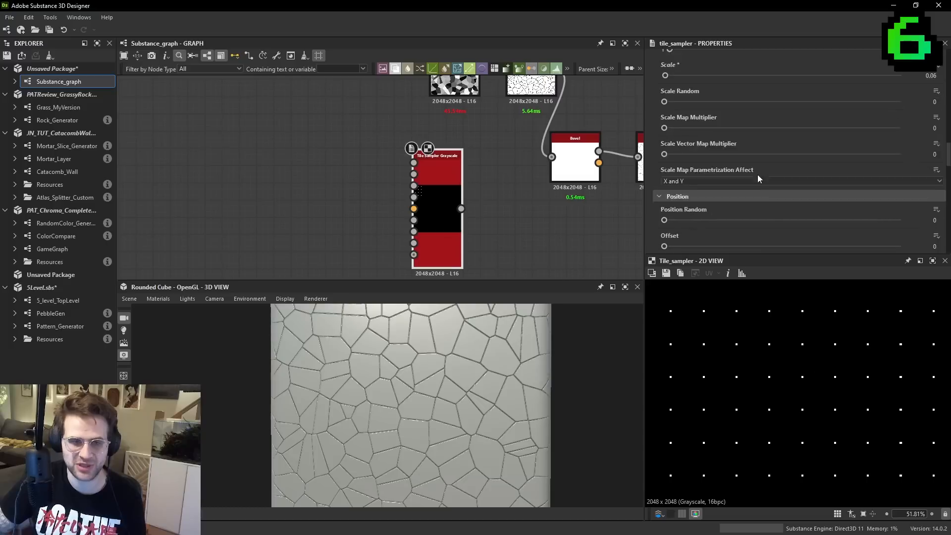
pyautogui.moveTo(738, 190); pyautogui.dragTo(843, 190)
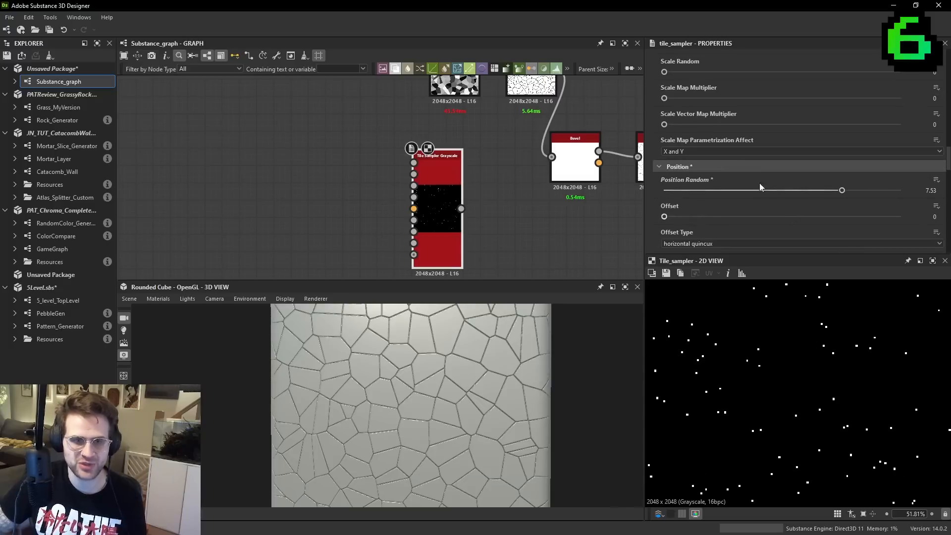
# - Set the Tile Sampler's Color Random to 1 so each dot gets its own grey value
pyautogui.scroll(-8, 700, 194)
pyautogui.scroll(-2, 703, 189)
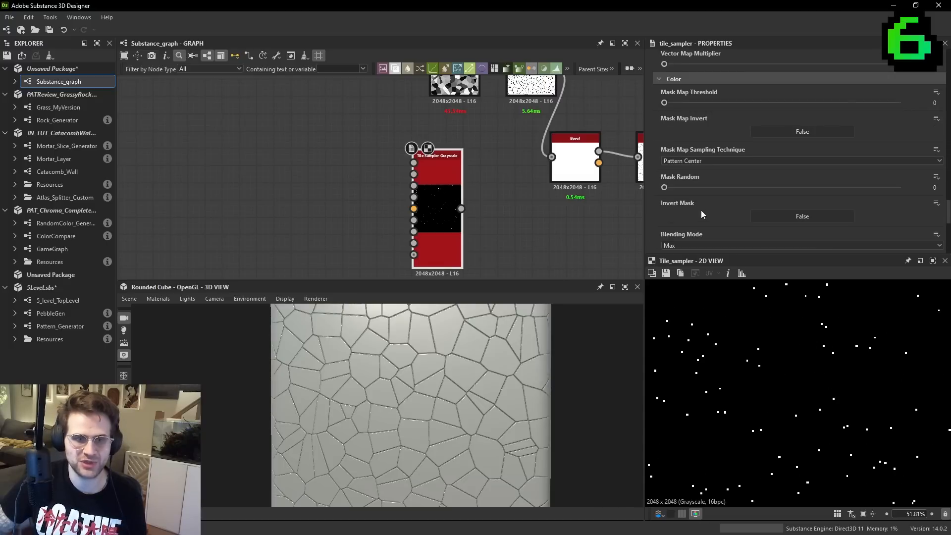
pyautogui.scroll(5, 702, 116)
pyautogui.scroll(-10, 737, 126)
pyautogui.scroll(-2, 726, 179)
pyautogui.moveTo(664, 168); pyautogui.dragTo(904, 169)
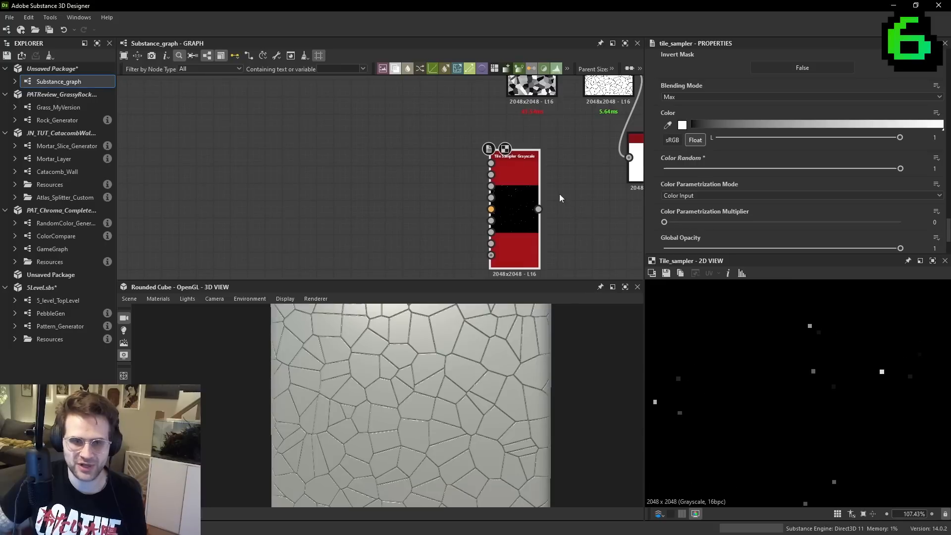
# - Add a Distance node beside the Tile Sampler and connect the sampler's output to its source input
pyautogui.moveTo(519, 204); pyautogui.dragTo(417, 203)
pyautogui.press('space')
pyautogui.write('distance')
pyautogui.press('Return')
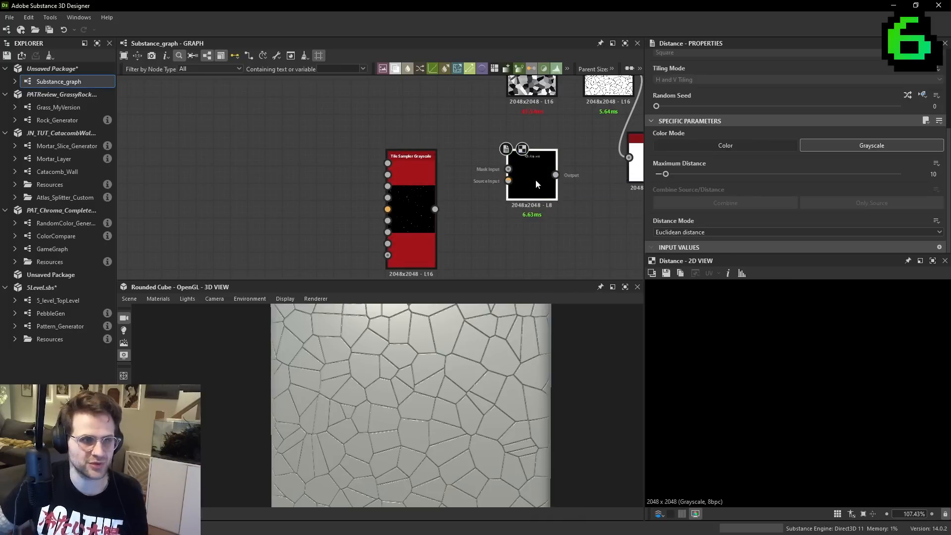
pyautogui.moveTo(541, 180); pyautogui.dragTo(502, 212)
pyautogui.scroll(3, 450, 208)
pyautogui.moveTo(425, 211); pyautogui.dragTo(538, 225)
# - Add a Threshold node between the two nodes and feed it the Tile Sampler's output
pyautogui.moveTo(543, 202); pyautogui.dragTo(458, 194, button='middle')
pyautogui.moveTo(457, 195); pyautogui.dragTo(551, 195)
pyautogui.press('space')
pyautogui.write('threshold')
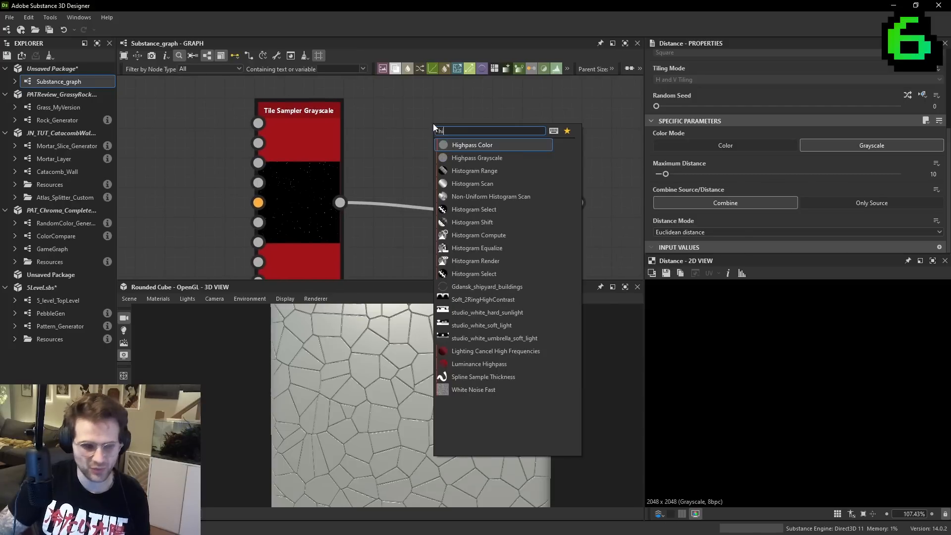
pyautogui.press('Return')
pyautogui.moveTo(340, 202)
pyautogui.mouseDown()
pyautogui.moveTo(407, 113)
pyautogui.moveTo(418, 126)
pyautogui.mouseUp()
pyautogui.scroll(3, 843, 426)
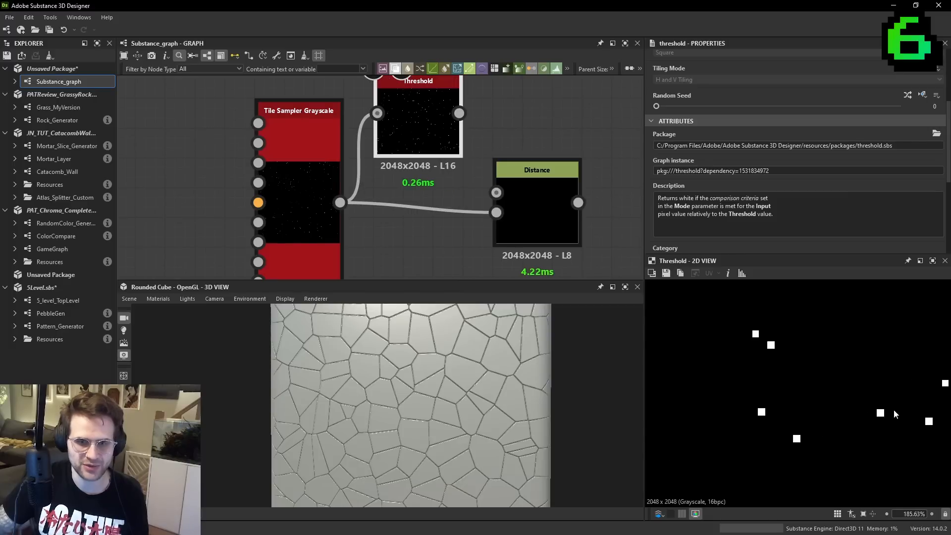
# - Compare the Tile Sampler and Threshold outputs, and connect Threshold to the Distance node's mask input
pyautogui.doubleClick(318, 236)
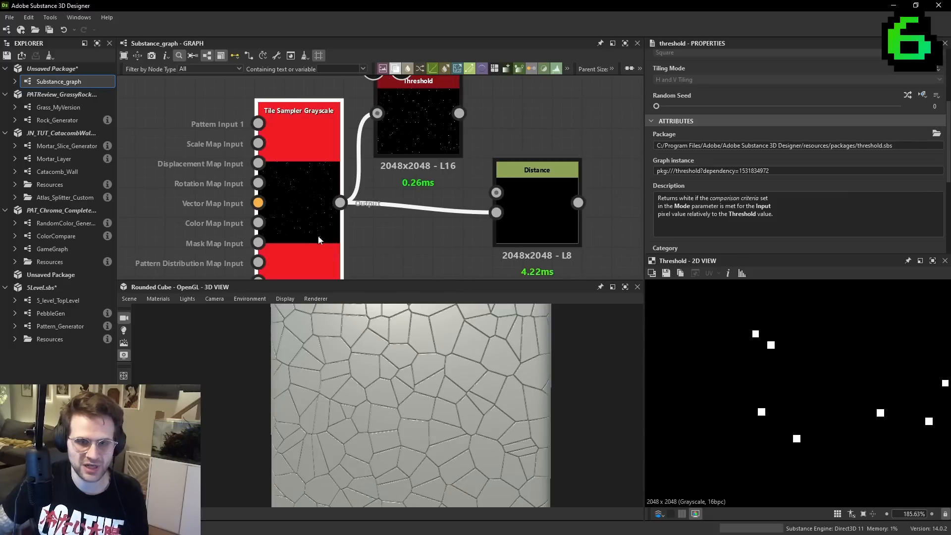
pyautogui.doubleClick(445, 126)
pyautogui.scroll(-5, 812, 195)
pyautogui.moveTo(420, 109); pyautogui.dragTo(405, 117, button='middle')
pyautogui.moveTo(445, 121); pyautogui.dragTo(524, 199)
pyautogui.doubleClick(521, 198)
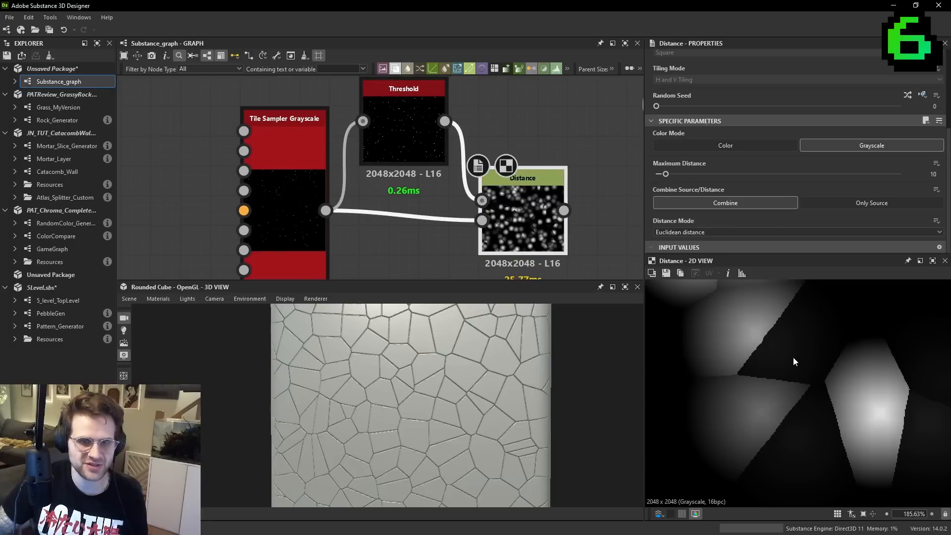
# - Set the Distance node's Maximum Distance to 256 and its Combine Source/Distance option to Only Source
pyautogui.scroll(-5, 803, 362)
pyautogui.moveTo(690, 174); pyautogui.dragTo(901, 174)
pyautogui.click(908, 202)
pyautogui.scroll(-1, 816, 396)
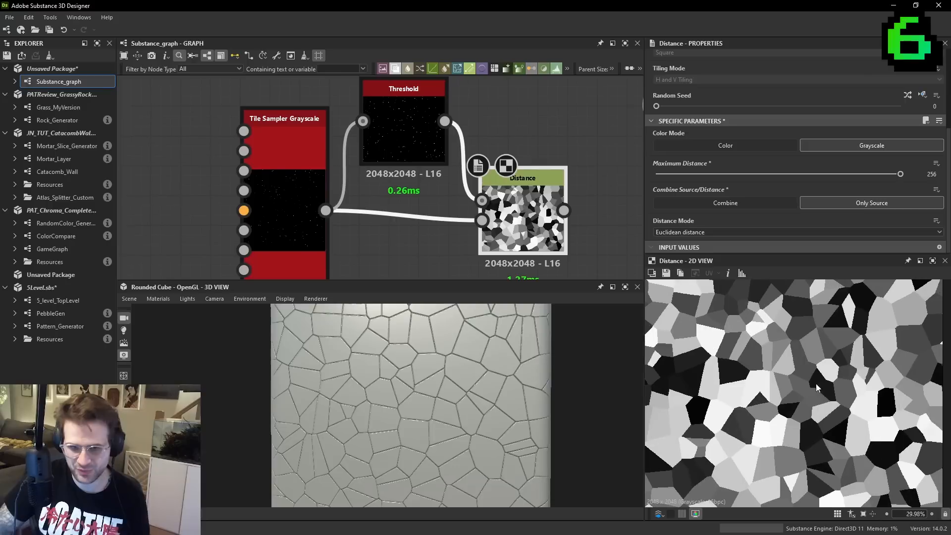
# - Set the Tile Sampler's X Amount and Y Amount to 8 for fewer, larger cells
pyautogui.click(285, 144)
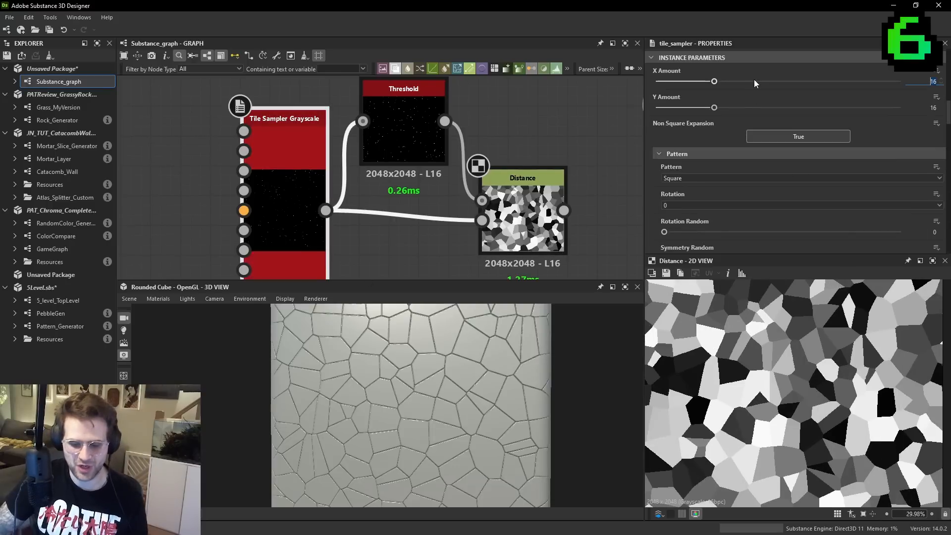
pyautogui.write('8')
pyautogui.press('Tab')
pyautogui.write('8')
pyautogui.press('Return')
pyautogui.scroll(-1, 775, 353)
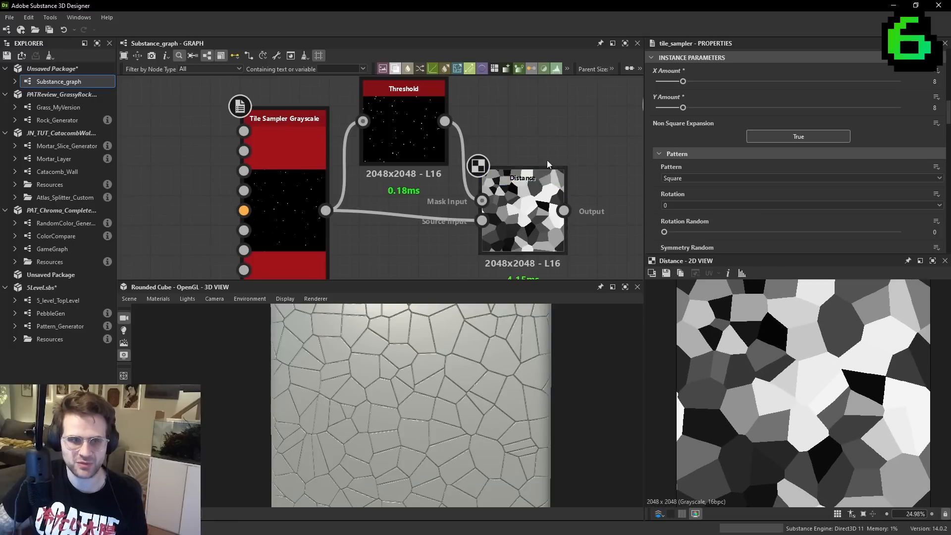
# - Connect the Distance output to the Edge Detect input in place of the Cells 4 node
pyautogui.scroll(-2, 615, 182)
pyautogui.moveTo(617, 181); pyautogui.dragTo(488, 227, button='middle')
pyautogui.scroll(-1, 461, 235)
pyautogui.moveTo(450, 246); pyautogui.dragTo(462, 108)
pyautogui.moveTo(397, 182); pyautogui.dragTo(425, 165, button='middle')
pyautogui.keyDown('ctrl'); pyautogui.moveTo(466, 248); pyautogui.dragTo(396, 240); pyautogui.keyUp('ctrl')
pyautogui.moveTo(396, 240); pyautogui.dragTo(501, 190, button='middle')
pyautogui.click(427, 191)
# - Raise the Tile Sampler's X Amount and Y Amount to 13 each
pyautogui.click(363, 172)
pyautogui.moveTo(684, 81); pyautogui.dragTo(703, 108)
pyautogui.click(693, 109)
pyautogui.click(702, 80)
pyautogui.scroll(-2, 850, 384)
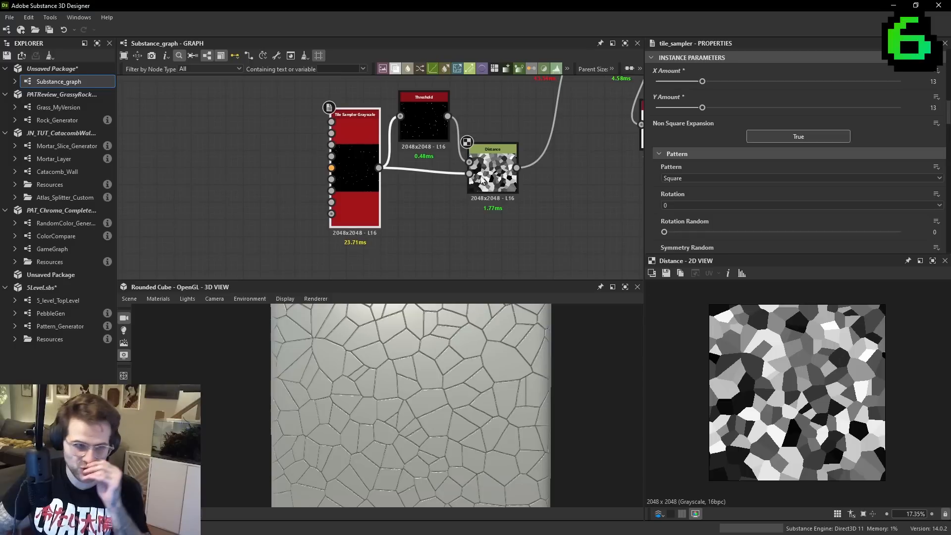
# - Reduce the Distance node's Maximum Distance to about 6.74 and inspect the cell growth around the dots
pyautogui.moveTo(520, 205); pyautogui.dragTo(575, 235, button='middle')
pyautogui.click(548, 206)
pyautogui.scroll(9, 830, 352)
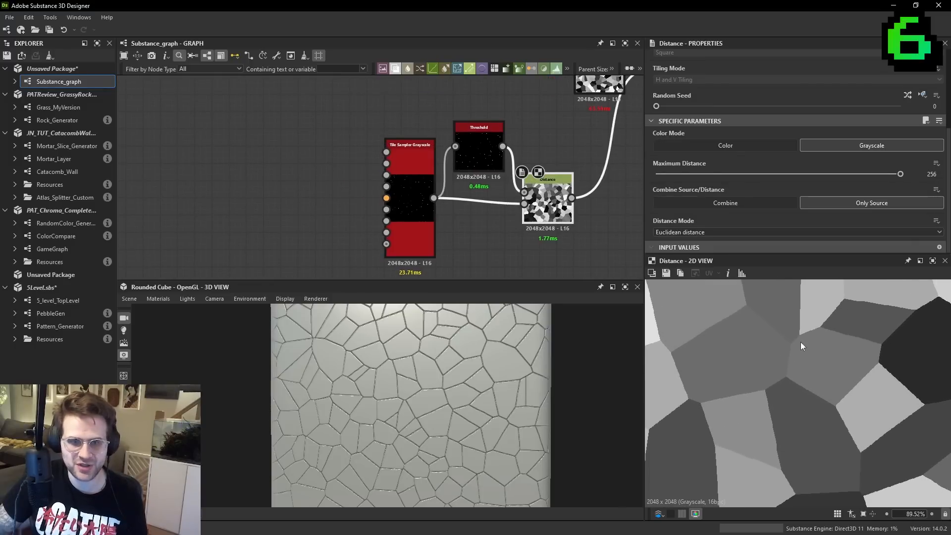
pyautogui.moveTo(900, 174); pyautogui.dragTo(662, 189)
pyautogui.scroll(2, 765, 370)
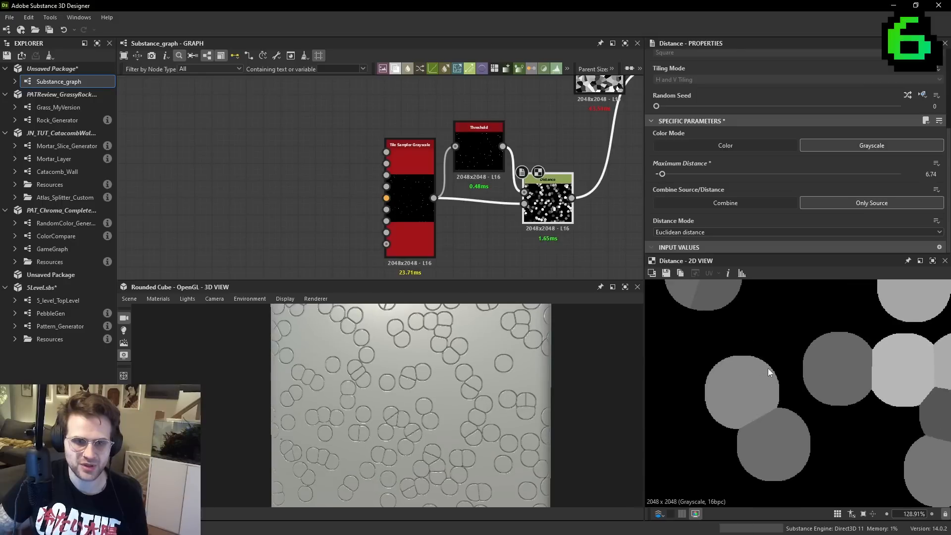
pyautogui.scroll(1, 765, 370)
# - Raise the Distance node's Maximum Distance to about 44.05 and check that the cells fill the gaps
pyautogui.moveTo(657, 176); pyautogui.dragTo(697, 174)
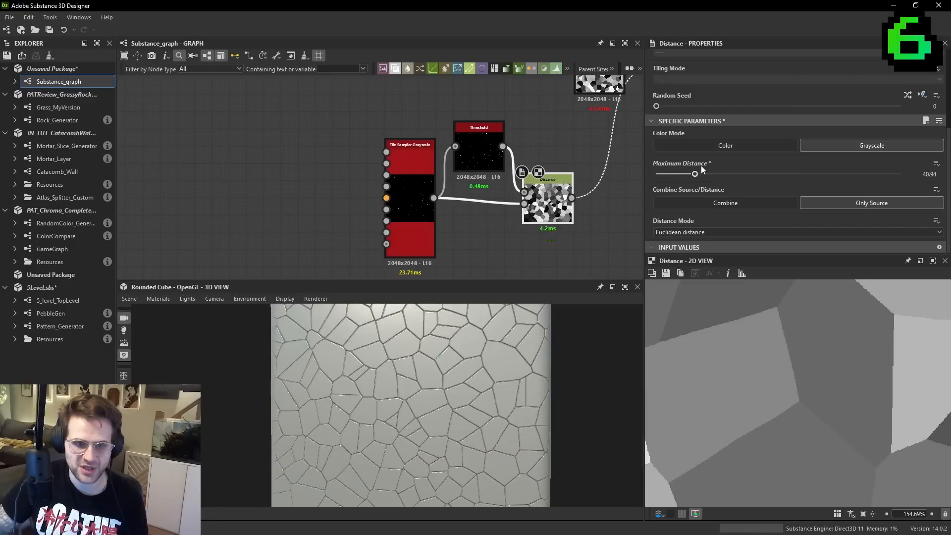
pyautogui.scroll(-2, 819, 332)
pyautogui.scroll(-2, 813, 343)
pyautogui.moveTo(783, 346); pyautogui.dragTo(800, 353, button='middle')
pyautogui.moveTo(734, 465); pyautogui.dragTo(814, 382, button='middle')
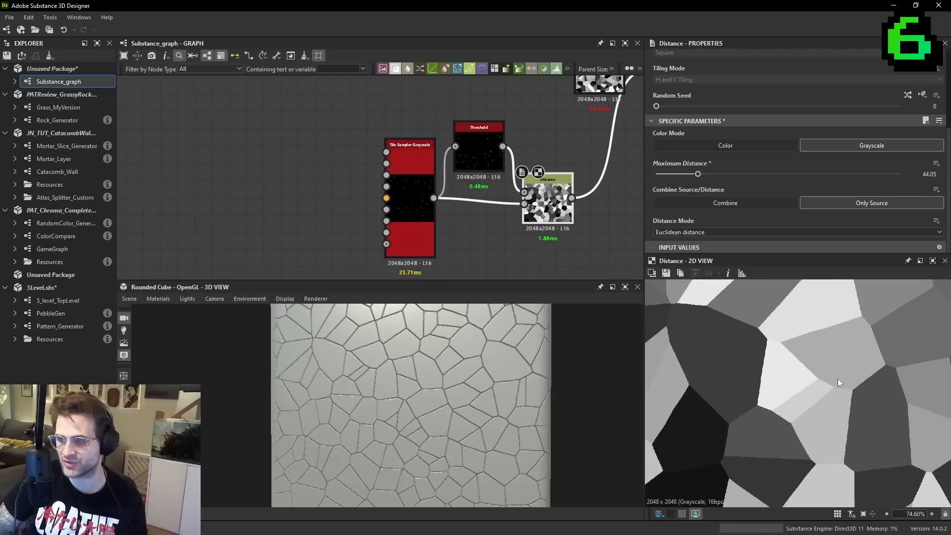
# - Reduce the Distance node's Maximum Distance to about 1.04 and inspect the shapes around the dots
pyautogui.scroll(3, 817, 361)
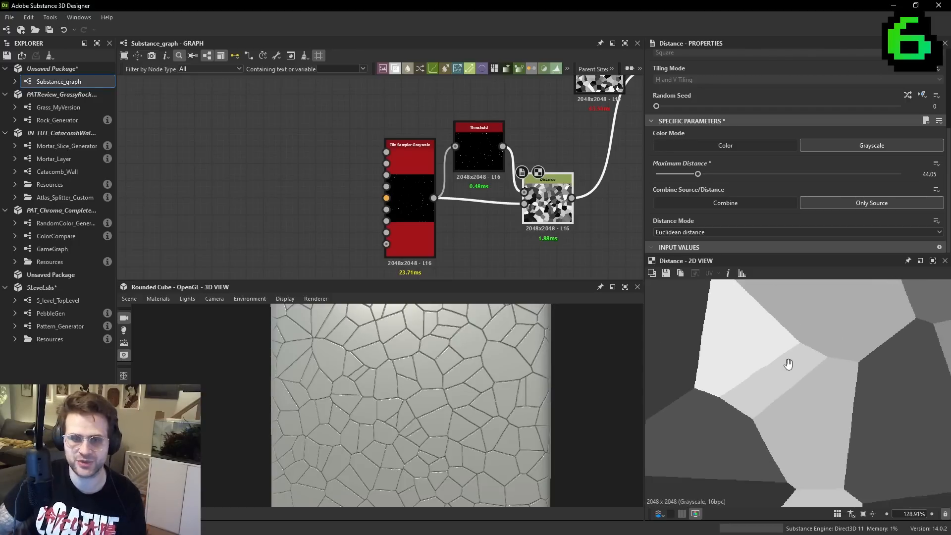
pyautogui.moveTo(698, 175); pyautogui.dragTo(657, 174)
pyautogui.scroll(2, 784, 347)
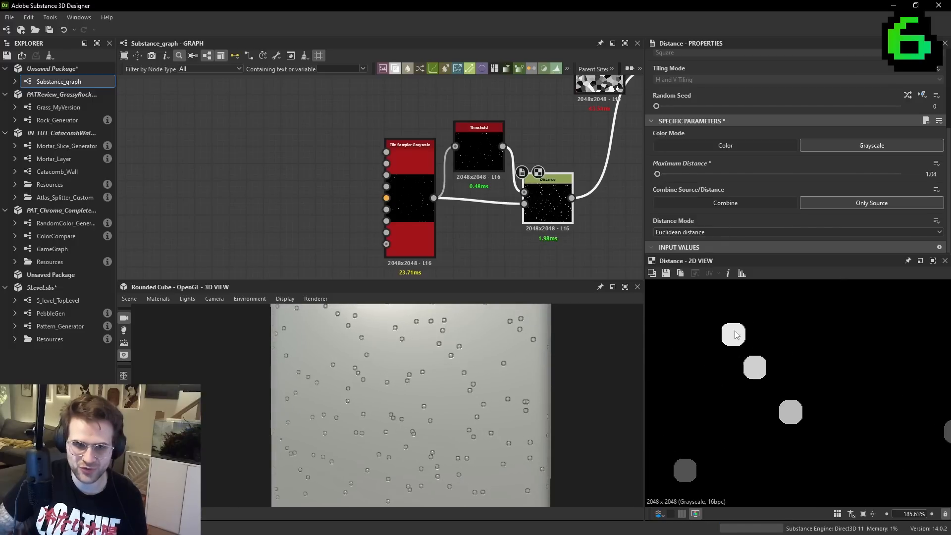
# - Vary the Distance node's Maximum Distance, including about 32.13, and examine how the cells fill the gaps
pyautogui.moveTo(658, 173); pyautogui.dragTo(686, 175)
pyautogui.scroll(-5, 865, 419)
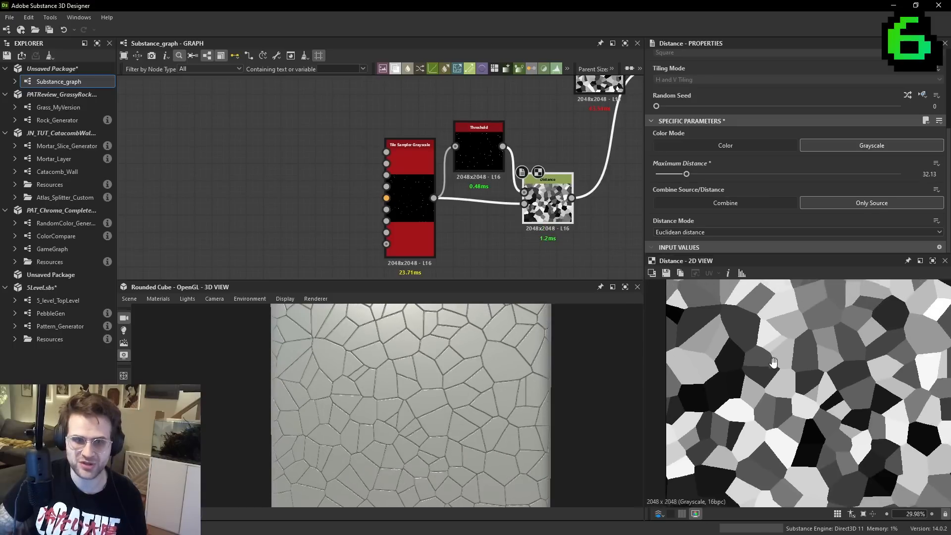
pyautogui.scroll(4, 815, 350)
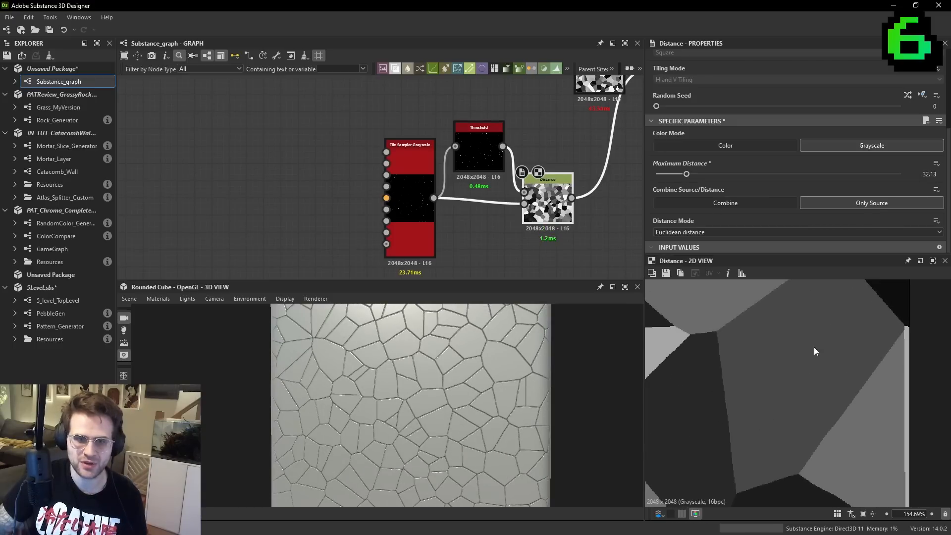
pyautogui.moveTo(686, 174)
pyautogui.mouseDown()
pyautogui.moveTo(660, 175)
pyautogui.moveTo(670, 175)
pyautogui.mouseUp()
pyautogui.moveTo(764, 304); pyautogui.dragTo(746, 365, button='middle')
# - Set the Distance node's Maximum Distance to 256 and preview the Tile Sampler's dots
pyautogui.moveTo(688, 175); pyautogui.dragTo(904, 178)
pyautogui.scroll(-6, 763, 347)
pyautogui.doubleClick(411, 158)
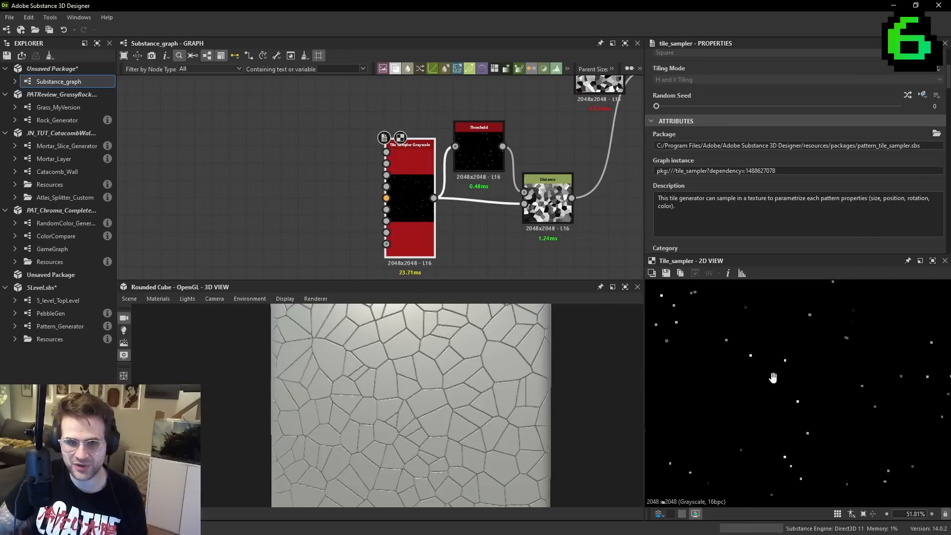
pyautogui.scroll(2, 710, 335)
pyautogui.scroll(-2, 697, 298)
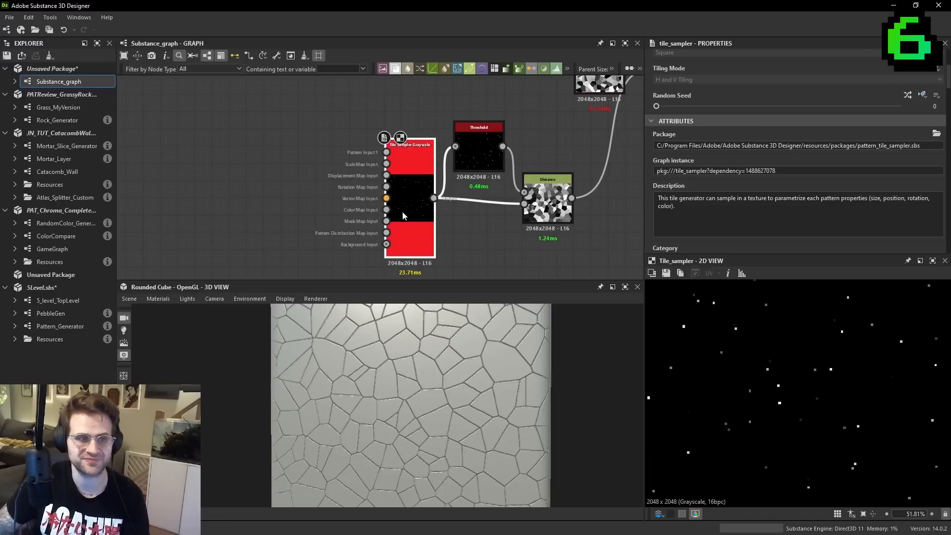
# - Add a Clouds 2 node beside the Tile Sampler Grayscale and connect it to the Mask Map Input
pyautogui.scroll(5, 393, 199)
pyautogui.press('space')
pyautogui.write('cloud')
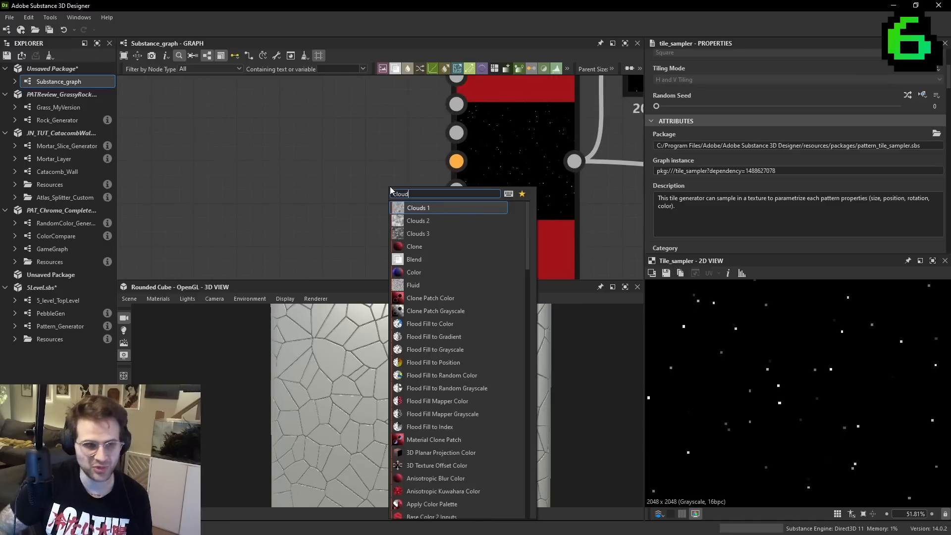
pyautogui.press('Down')
pyautogui.press('Return')
pyautogui.moveTo(391, 187); pyautogui.dragTo(265, 230)
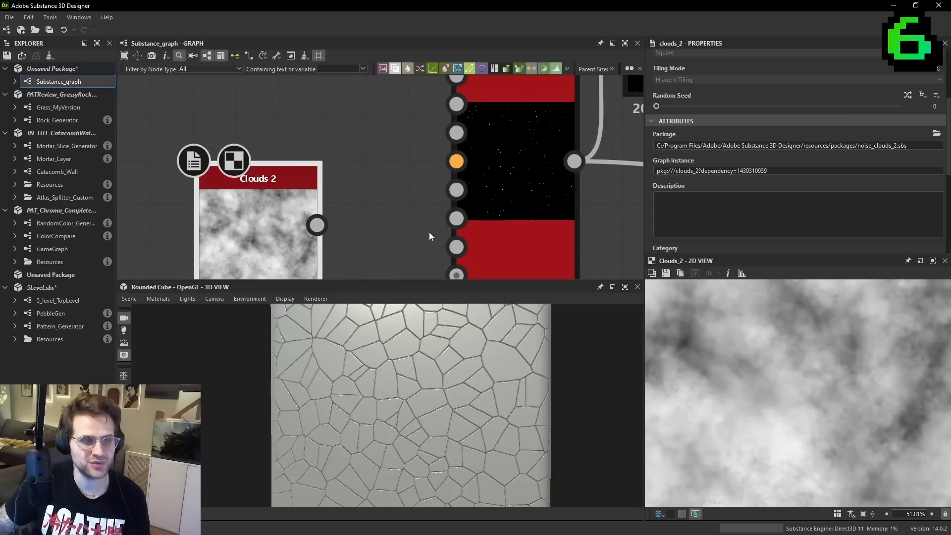
pyautogui.moveTo(470, 179); pyautogui.dragTo(317, 182)
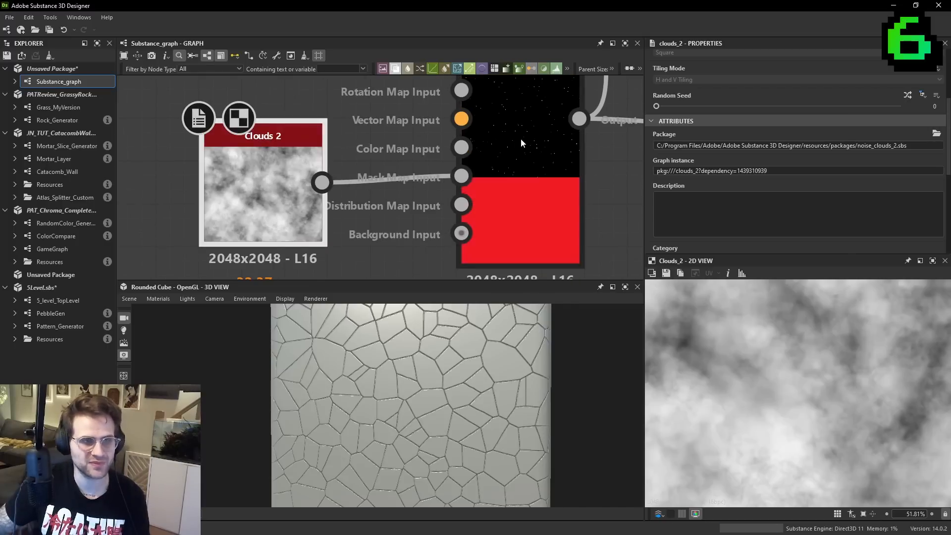
# - Compare the Tile Sampler's dot distribution with the Clouds 2 texture in the 2D preview
pyautogui.scroll(-3, 485, 149)
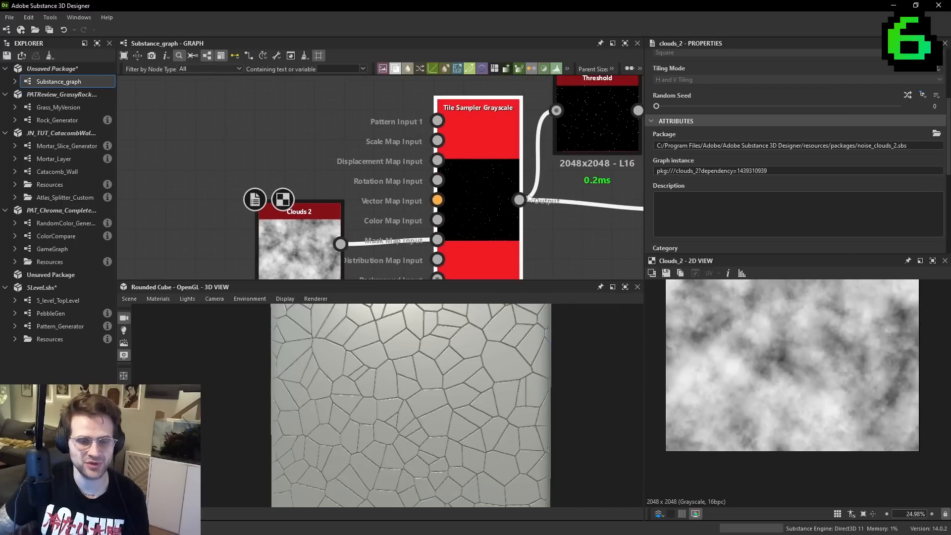
pyautogui.doubleClick(503, 173)
pyautogui.scroll(2, 799, 355)
pyautogui.scroll(1, 851, 285)
pyautogui.moveTo(393, 228); pyautogui.dragTo(420, 203, button='middle')
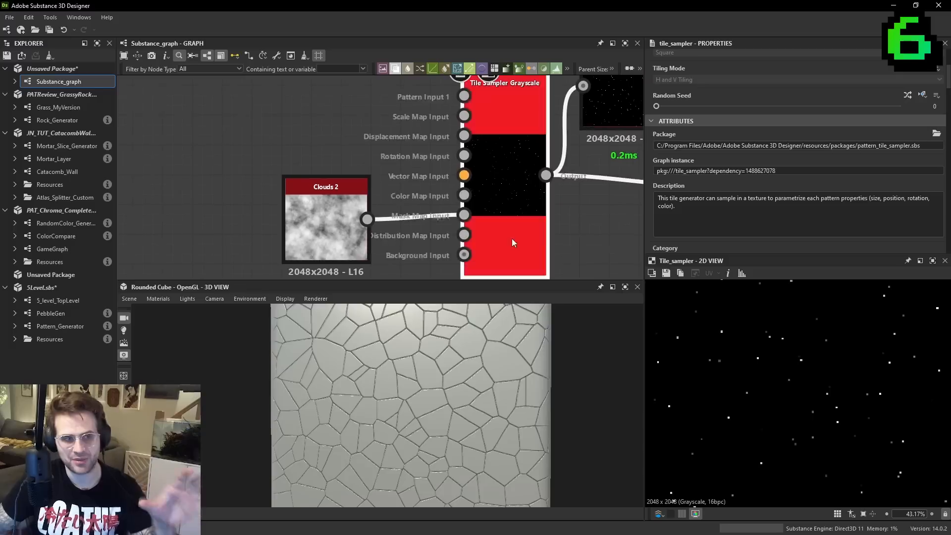
pyautogui.doubleClick(326, 223)
pyautogui.scroll(5, 778, 391)
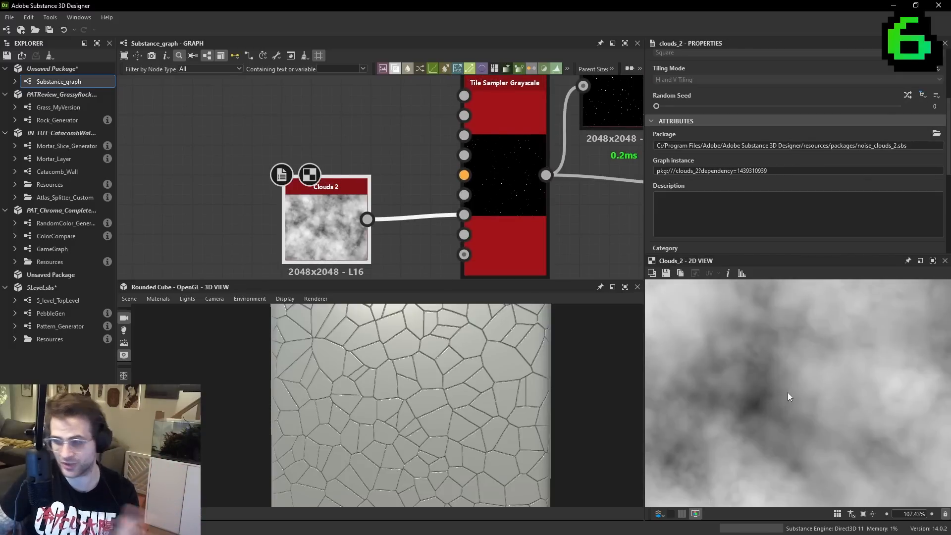
# - Add a Gradient Linear 1 node above Clouds 2 and set its Rotation to 90°
pyautogui.scroll(-3, 396, 184)
pyautogui.press('space')
pyautogui.write('gr')
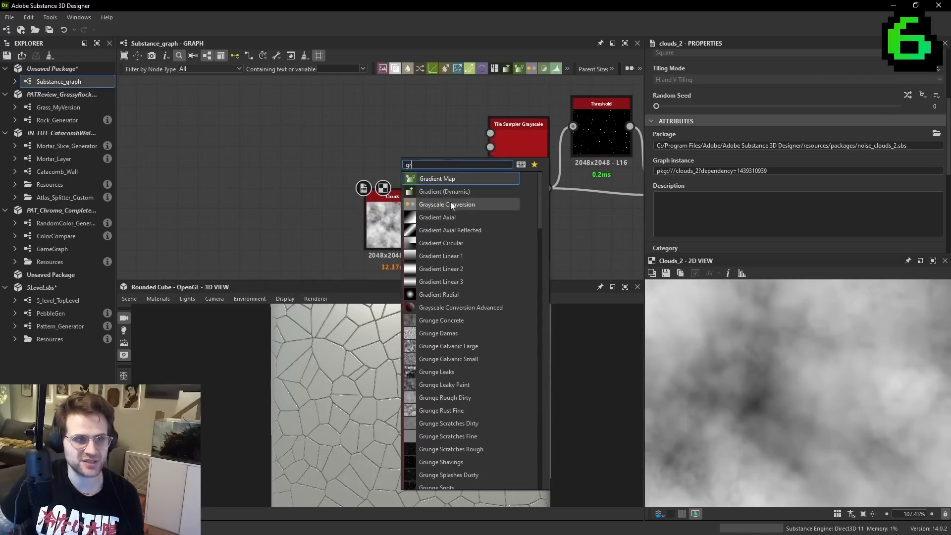
pyautogui.click(447, 245)
pyautogui.scroll(-5, 686, 198)
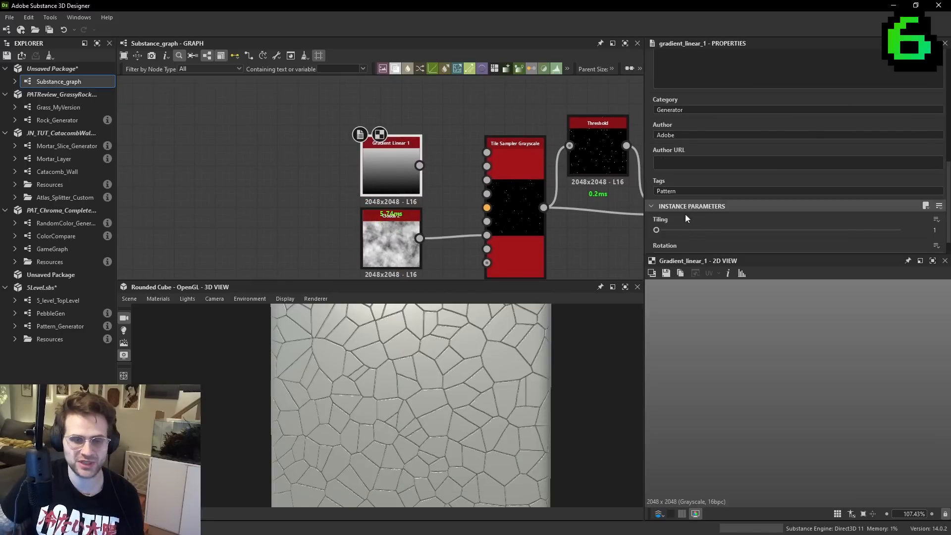
pyautogui.scroll(-2, 679, 236)
pyautogui.click(672, 232)
pyautogui.click(673, 254)
# - Connect Gradient Linear 1 to the Tile Sampler's Mask Map Input in place of Clouds 2 and preview both nodes
pyautogui.moveTo(487, 236); pyautogui.dragTo(357, 155)
pyautogui.click(343, 142)
pyautogui.moveTo(420, 166); pyautogui.dragTo(488, 236)
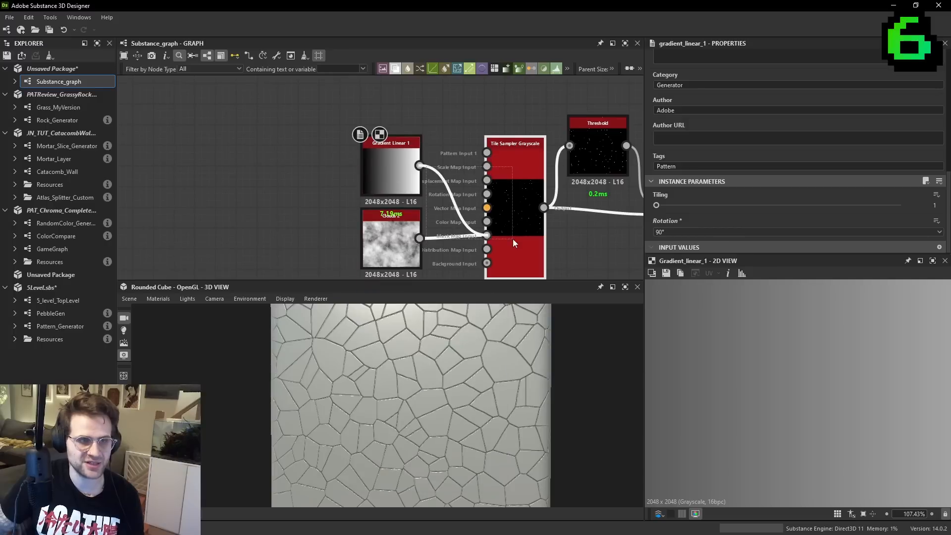
pyautogui.doubleClick(513, 239)
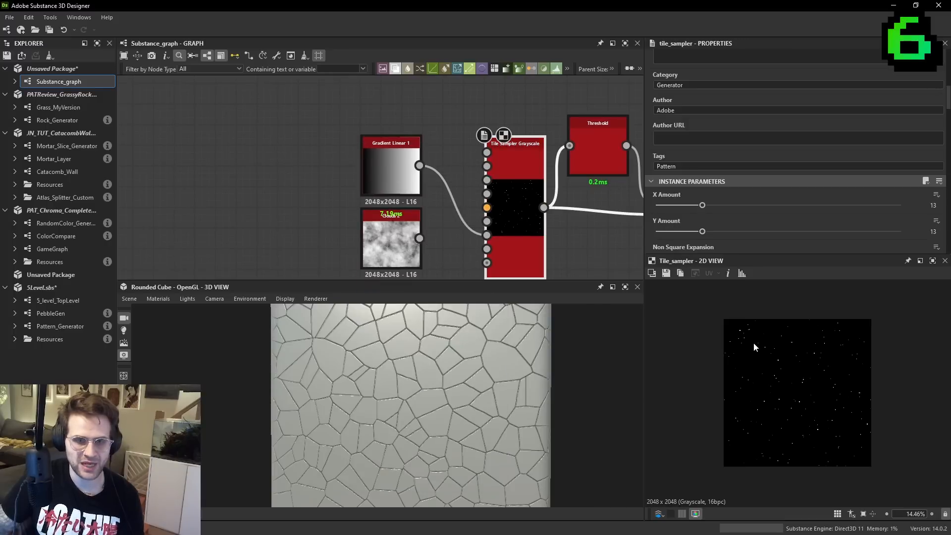
pyautogui.doubleClick(388, 160)
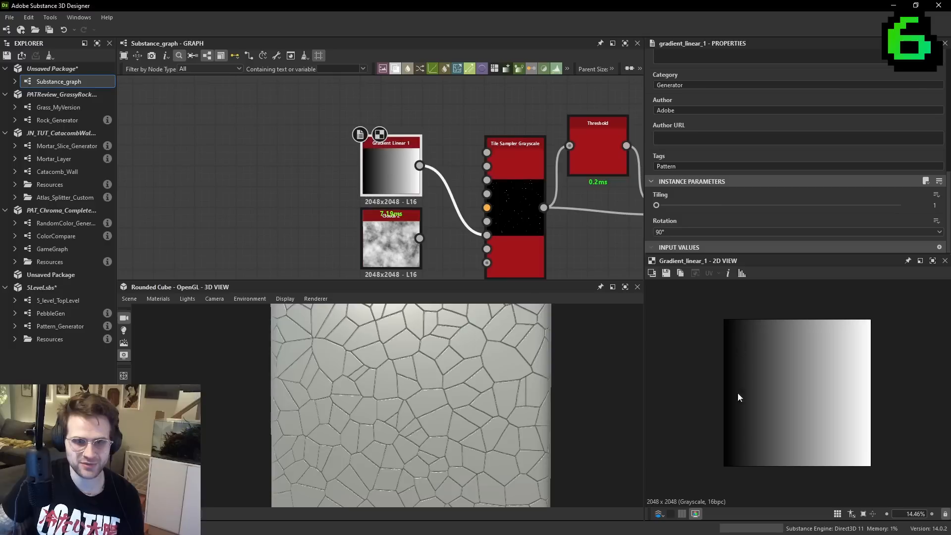
pyautogui.doubleClick(517, 225)
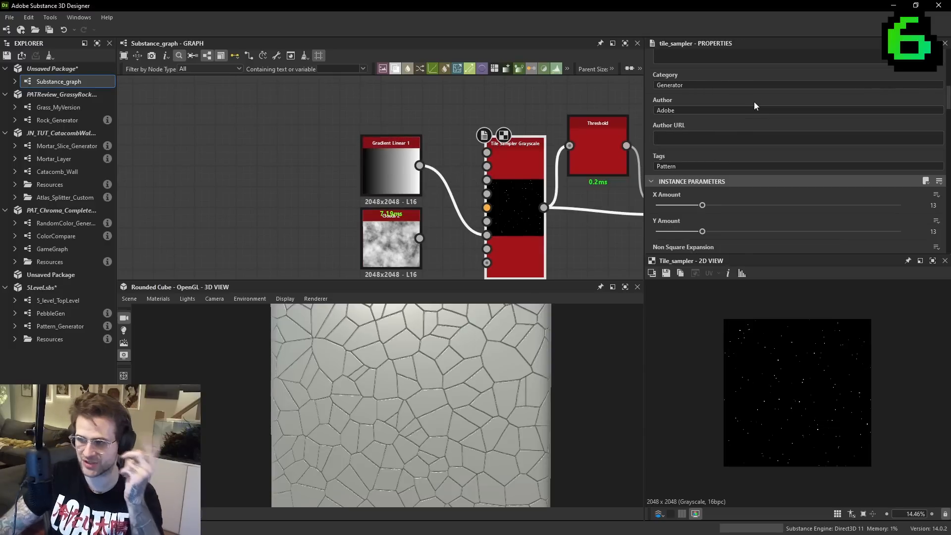
# - Set the Tile Sampler's Mask Map Threshold to 0.45 and examine the gradient-masked cells on the cube
pyautogui.scroll(-5, 778, 149)
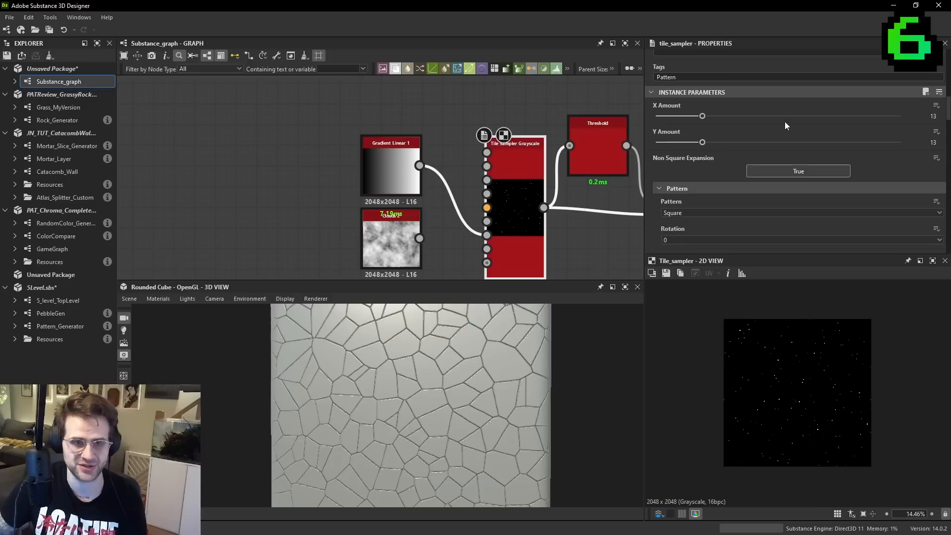
pyautogui.scroll(-6, 779, 114)
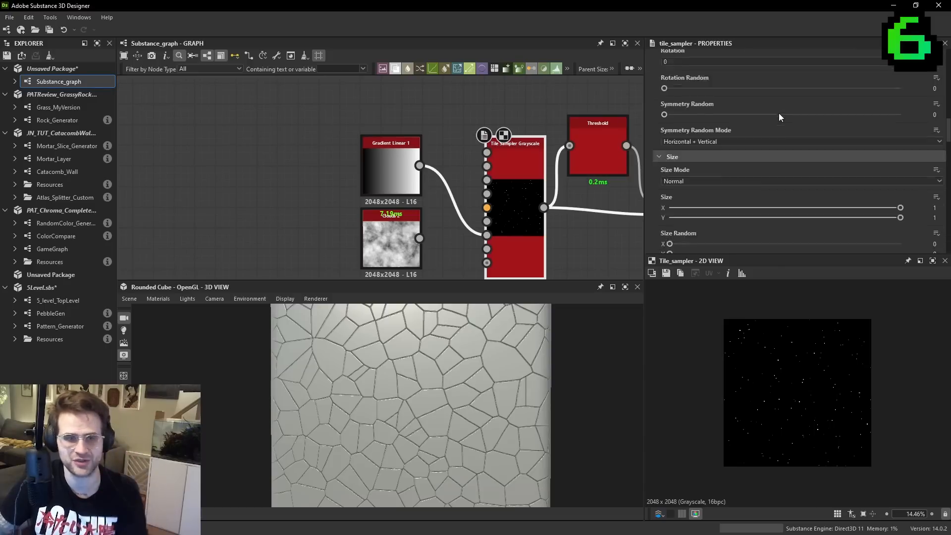
pyautogui.scroll(-10, 754, 179)
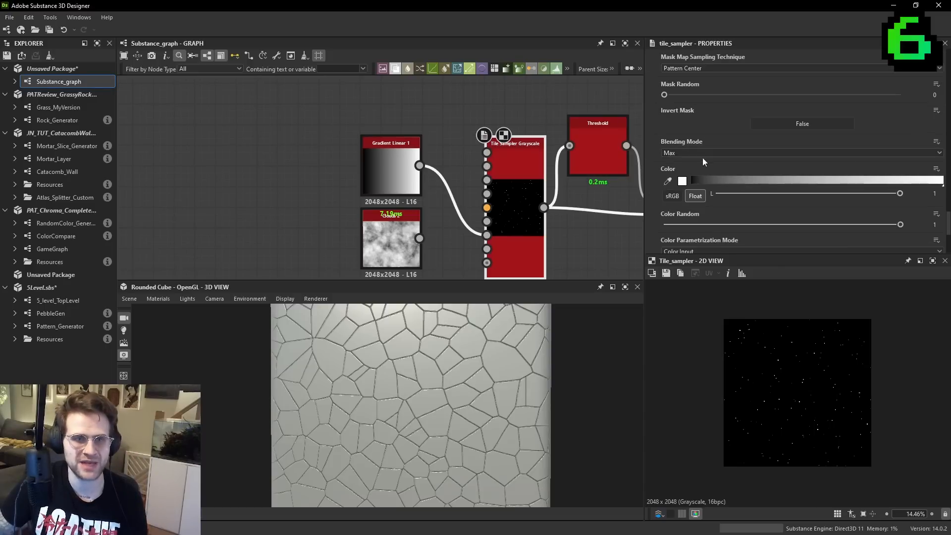
pyautogui.scroll(3, 675, 109)
pyautogui.moveTo(676, 130); pyautogui.dragTo(772, 142)
pyautogui.moveTo(456, 396); pyautogui.dragTo(393, 426)
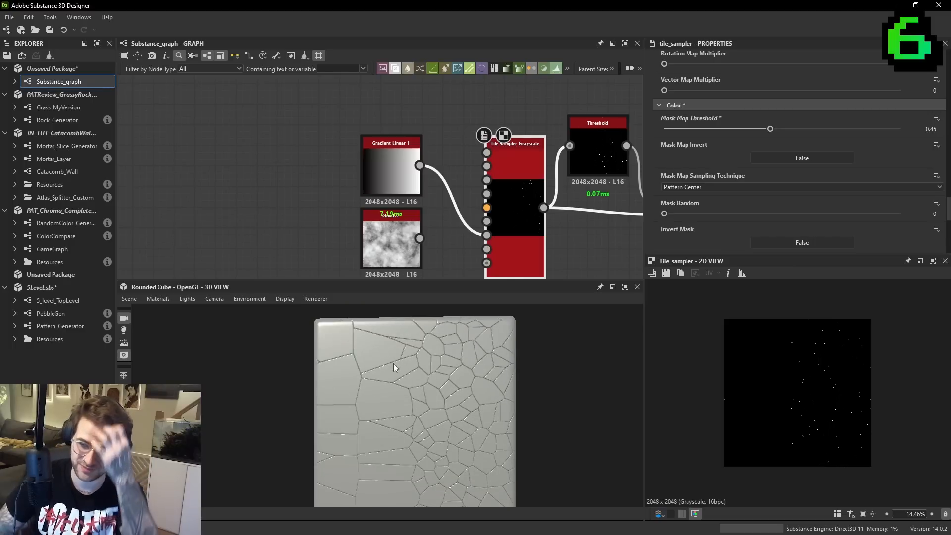
# - Connect Clouds 2 to the Mask Map Input in place of the gradient and raise the Mask Map Threshold
pyautogui.moveTo(419, 238); pyautogui.dragTo(487, 236)
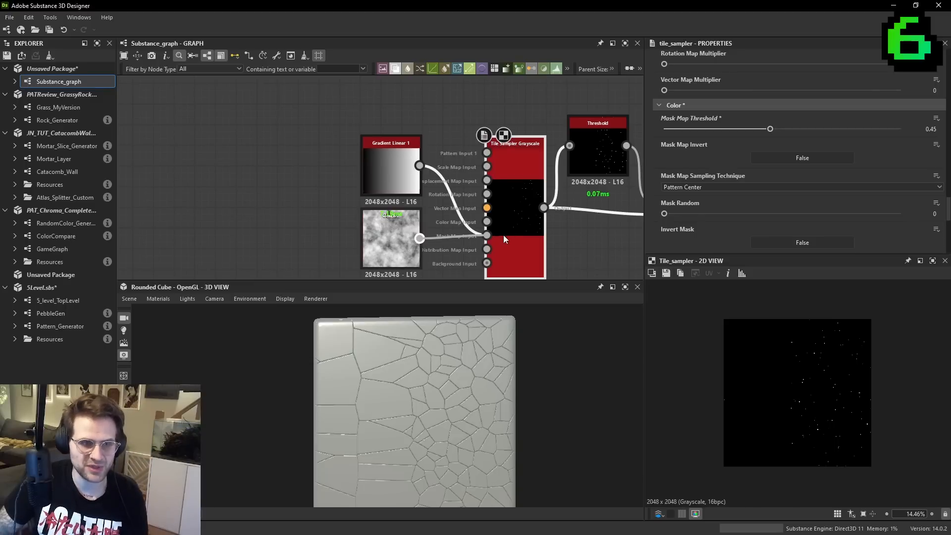
pyautogui.moveTo(770, 129); pyautogui.dragTo(825, 130)
pyautogui.click(391, 238)
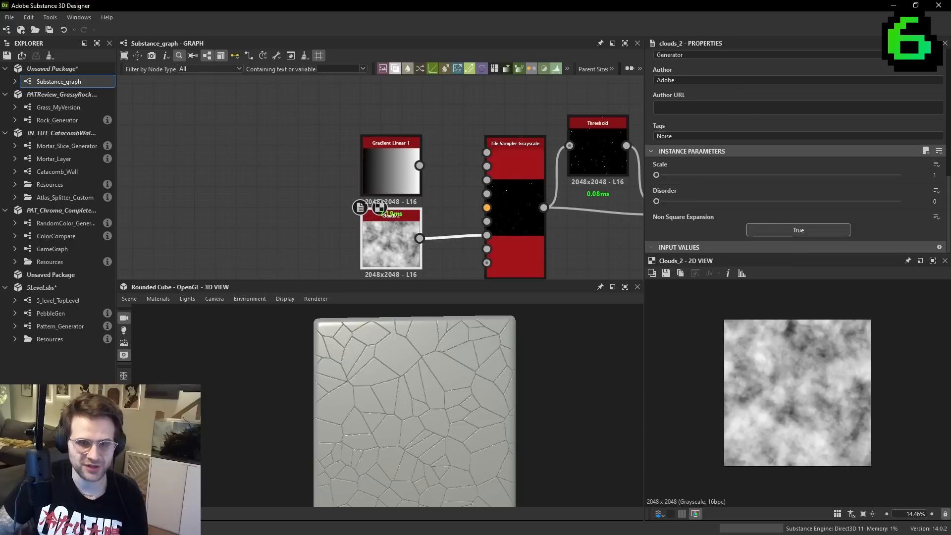
pyautogui.scroll(2, 817, 335)
pyautogui.scroll(2, 441, 388)
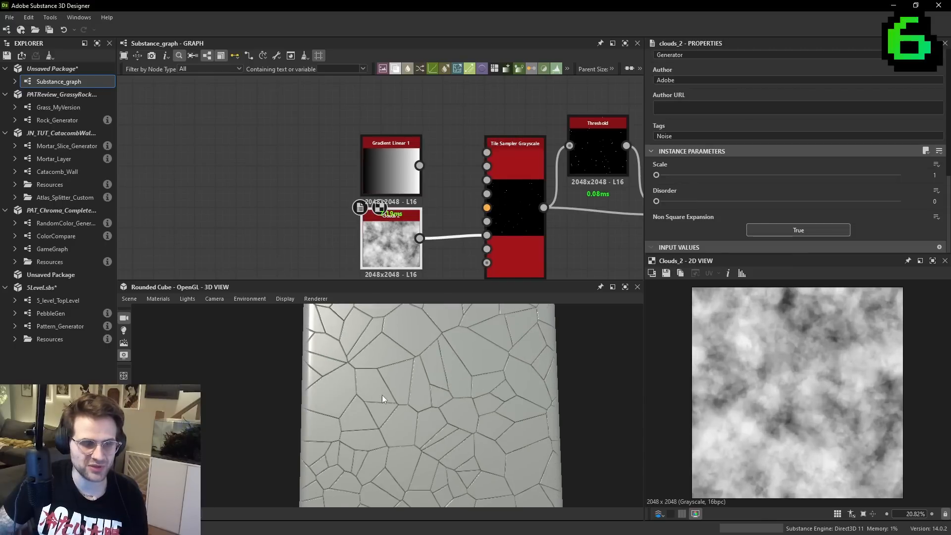
pyautogui.scroll(3, 837, 471)
# - Compare the Distance node's cells with the Threshold node's dots up close
pyautogui.moveTo(516, 259); pyautogui.dragTo(335, 251, button='middle')
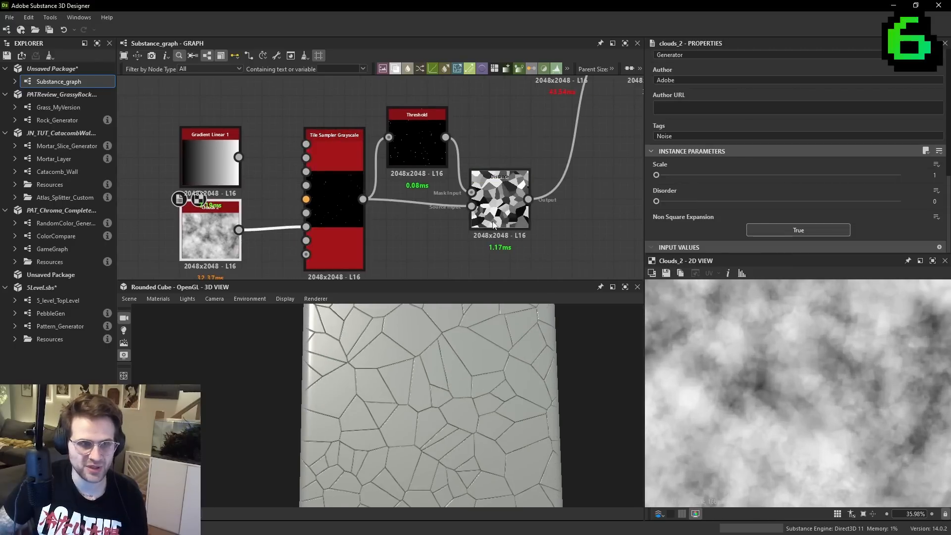
pyautogui.click(492, 228)
pyautogui.scroll(2, 857, 395)
pyautogui.scroll(-2, 530, 424)
pyautogui.click(417, 131)
pyautogui.scroll(2, 843, 364)
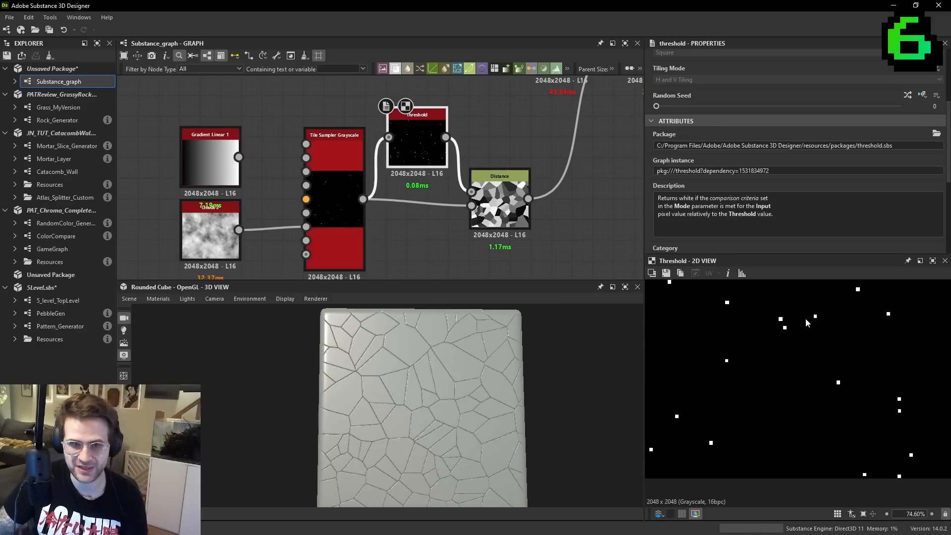
pyautogui.scroll(-1, 806, 318)
pyautogui.moveTo(789, 354); pyautogui.dragTo(736, 390, button='middle')
pyautogui.moveTo(874, 356); pyautogui.dragTo(799, 359, button='middle')
pyautogui.moveTo(879, 437); pyautogui.dragTo(820, 401, button='middle')
# - Examine the Distance cell pattern, its result on the cube, and its connection to Edge Detect
pyautogui.click(513, 214)
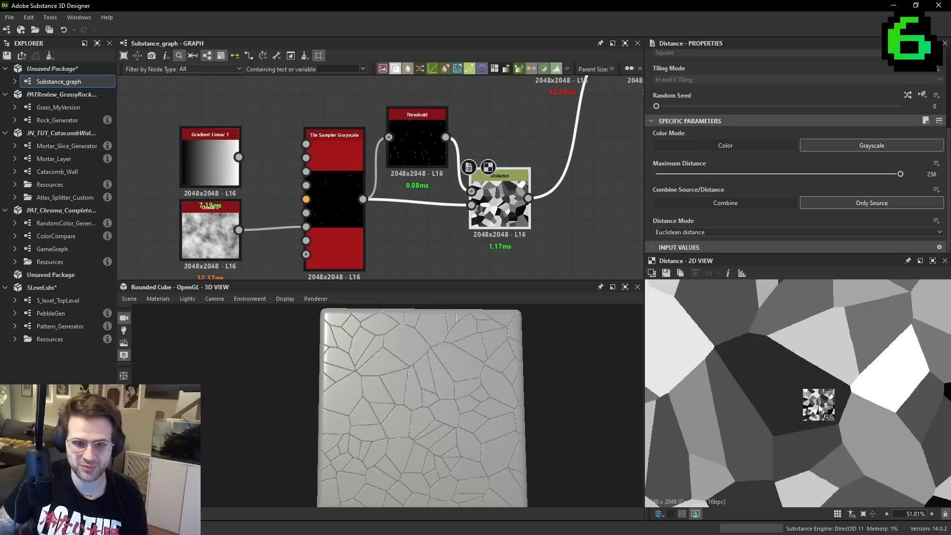
pyautogui.scroll(-2, 802, 373)
pyautogui.scroll(-1, 468, 397)
pyautogui.moveTo(467, 398); pyautogui.dragTo(485, 370)
pyautogui.scroll(-2, 493, 185)
pyautogui.moveTo(493, 184); pyautogui.dragTo(415, 221, button='middle')
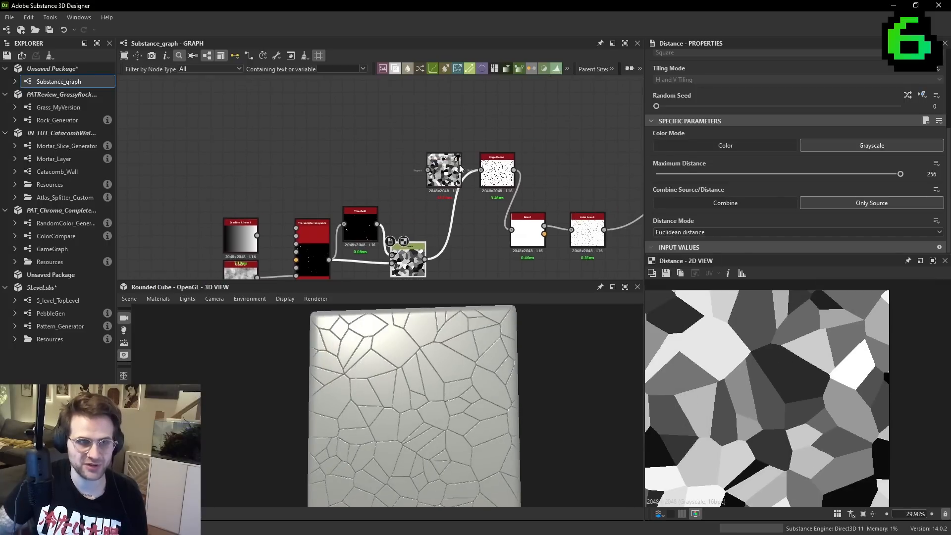
pyautogui.moveTo(425, 259); pyautogui.dragTo(481, 169)
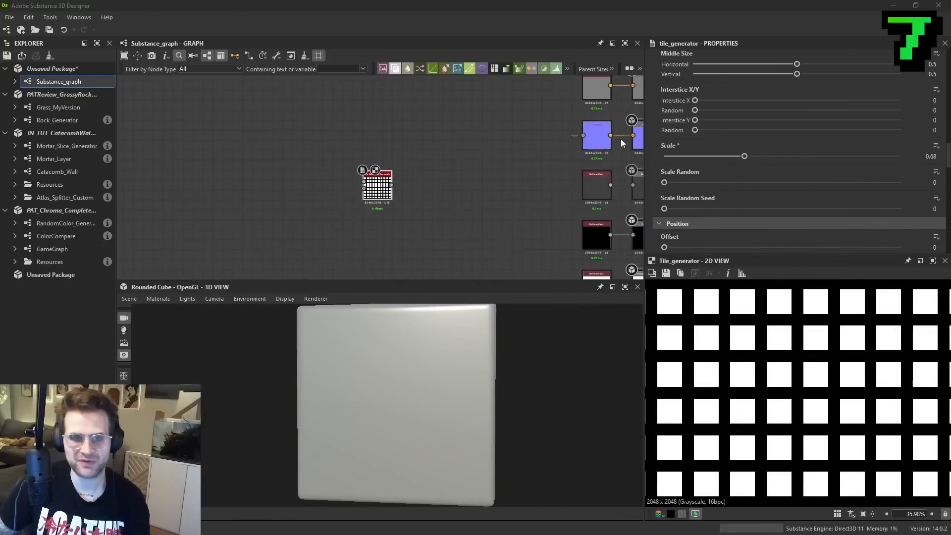
pyautogui.moveTo(487, 165); pyautogui.dragTo(356, 203, button='middle')
pyautogui.press('space')
pyautogui.click(828, 368)
pyautogui.scroll(-5, 827, 367)
pyautogui.press('space')
pyautogui.scroll(1, 369, 244)
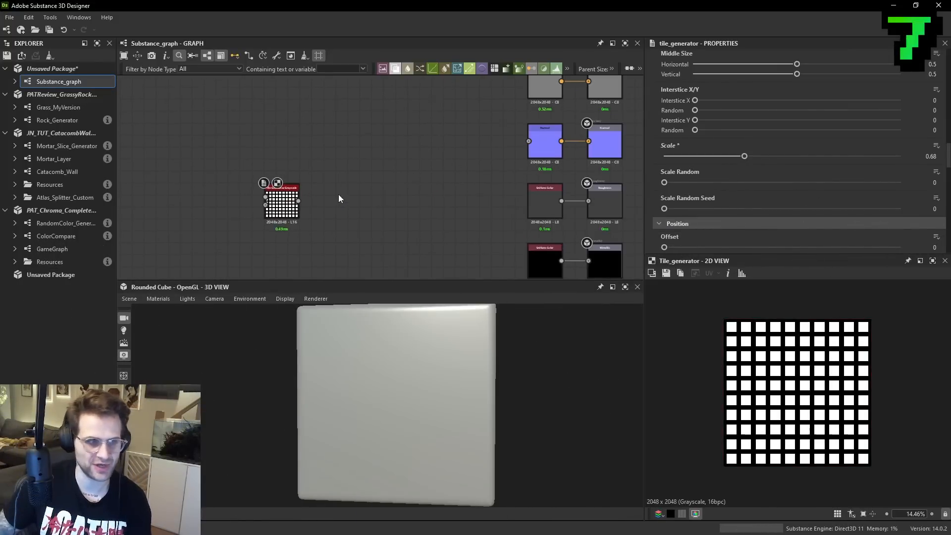
# - Add a Bevel node after the Tile Generator Grayscale and set its Distance to 0.02
pyautogui.press('space')
pyautogui.write('bevel')
pyautogui.click(360, 216)
pyautogui.scroll(1, 305, 210)
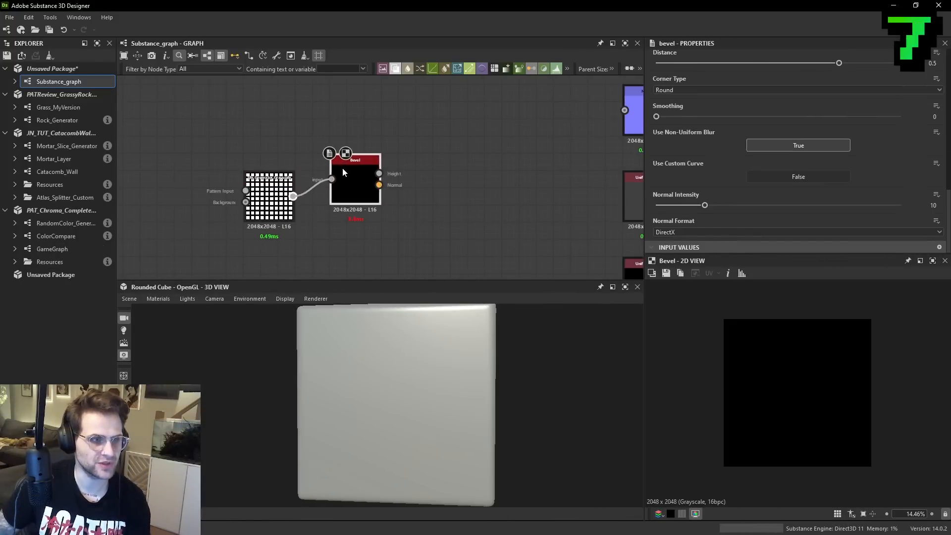
pyautogui.scroll(8, 771, 340)
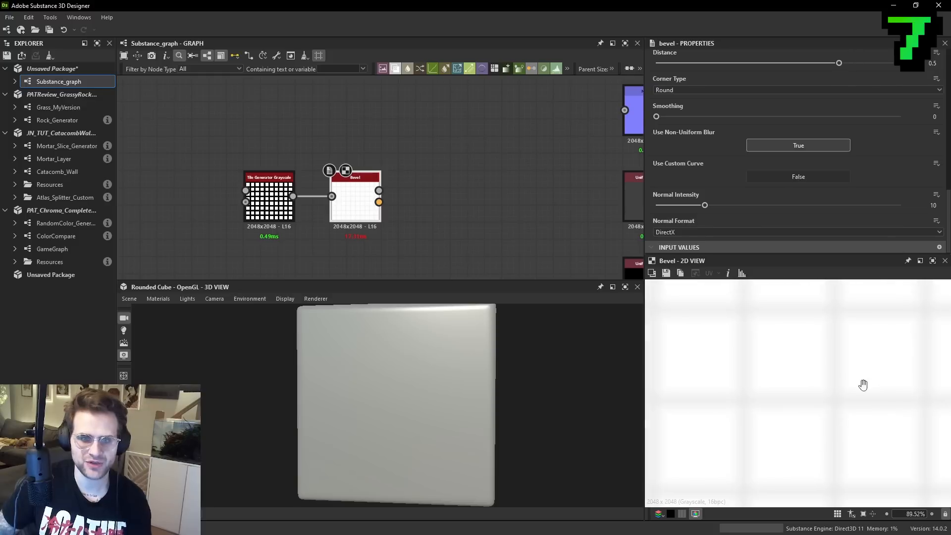
pyautogui.moveTo(837, 63); pyautogui.dragTo(781, 69)
# - Connect the Bevel node's Height output to the Normal node and open the Normal node's parameters
pyautogui.moveTo(339, 155); pyautogui.dragTo(309, 164, button='middle')
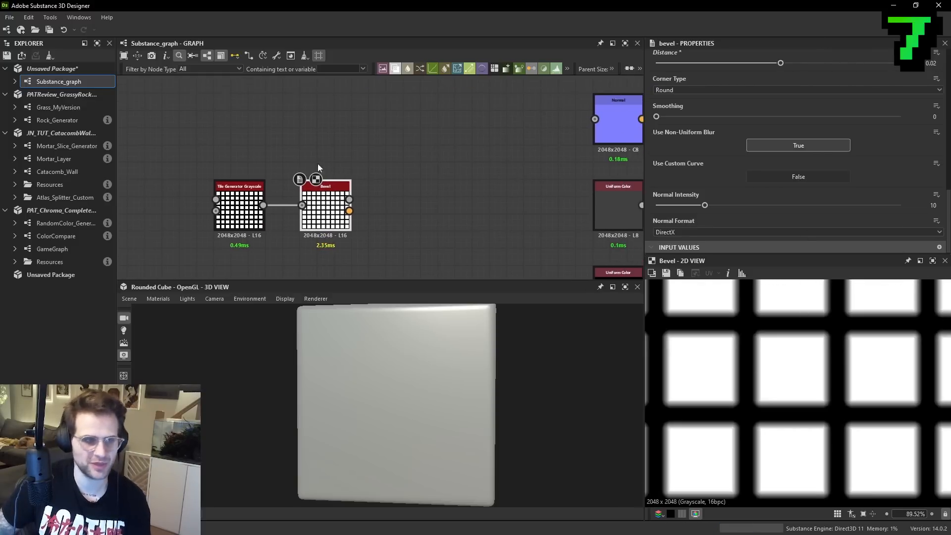
pyautogui.moveTo(350, 204); pyautogui.dragTo(268, 211, button='middle')
pyautogui.moveTo(268, 211); pyautogui.dragTo(513, 127)
pyautogui.click(548, 126)
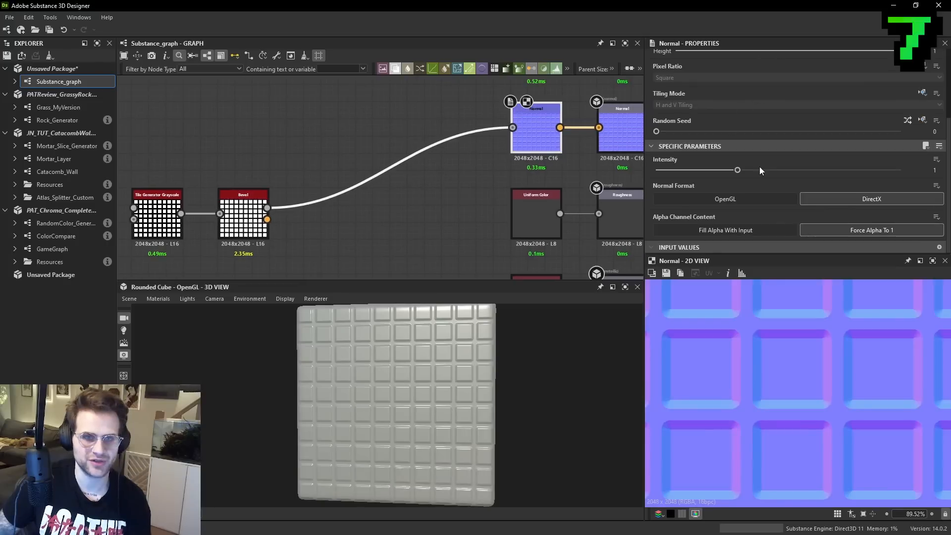
# - Set the Normal node's Intensity to 3 and inspect the beveled tiles on the cube up close
pyautogui.write('3')
pyautogui.press('Return')
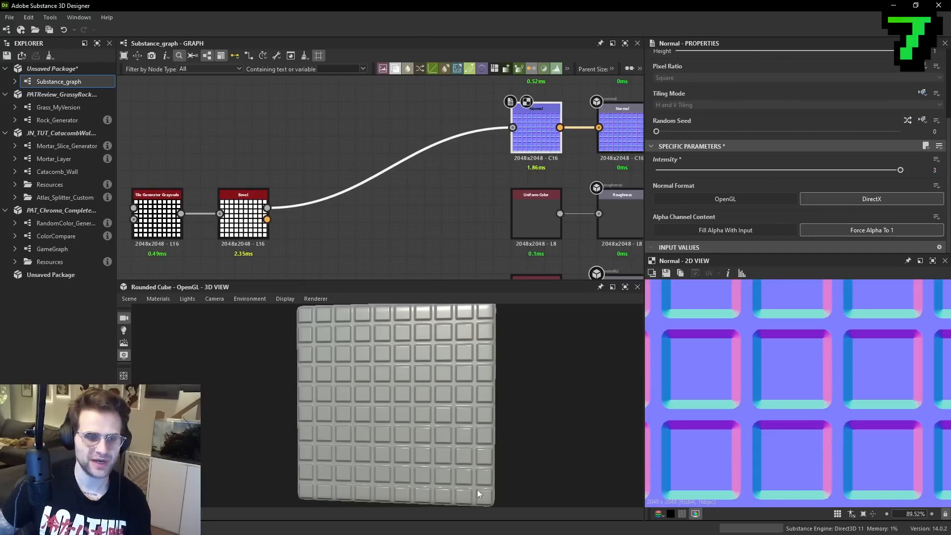
pyautogui.scroll(3, 514, 385)
pyautogui.scroll(4, 506, 367)
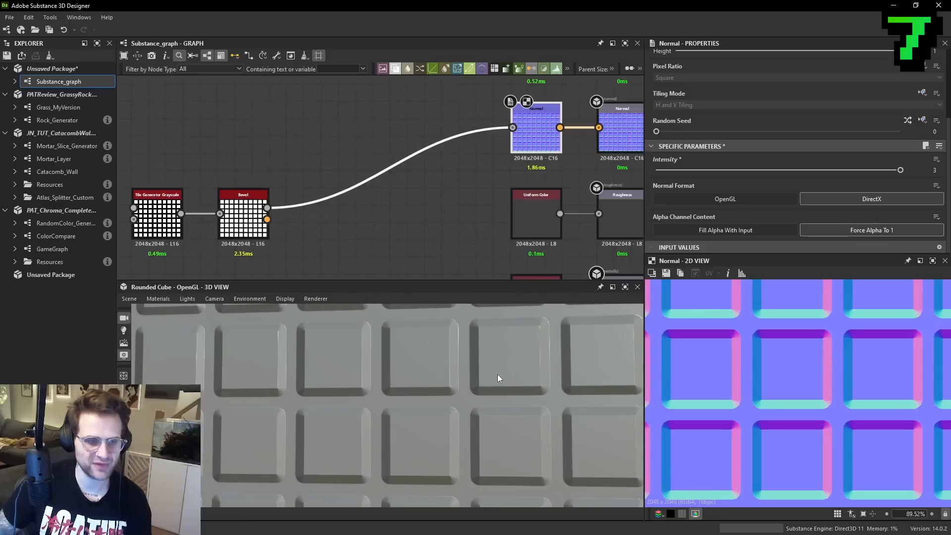
pyautogui.moveTo(276, 222); pyautogui.dragTo(362, 213, button='middle')
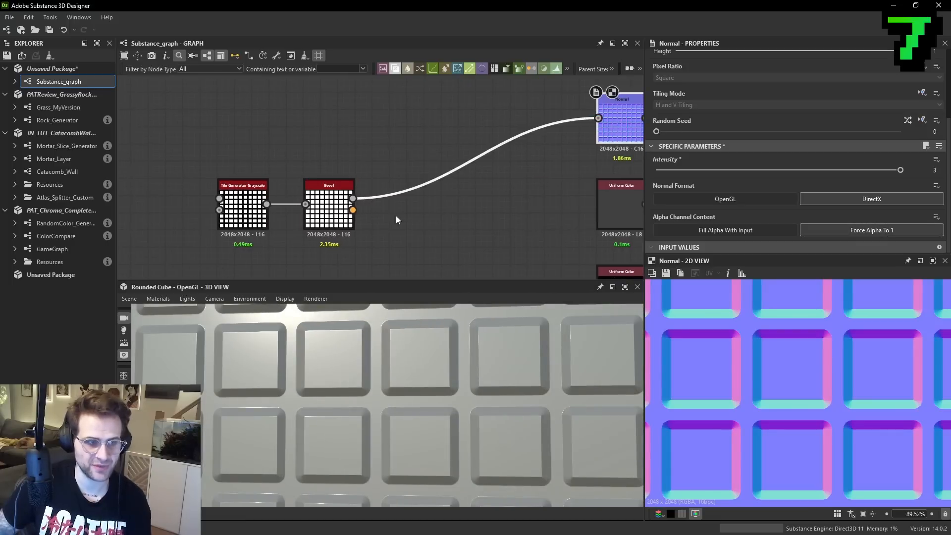
pyautogui.scroll(3, 768, 347)
# - Try an X Amount and Y Amount of 22 on the Tile Generator while previewing the Bevel height, and undo both changes
pyautogui.doubleClick(348, 209)
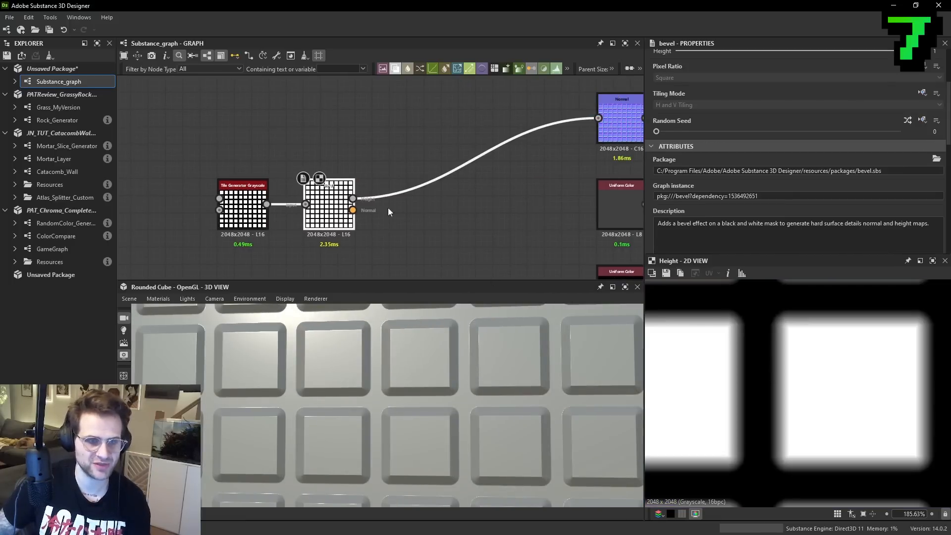
pyautogui.scroll(-5, 875, 205)
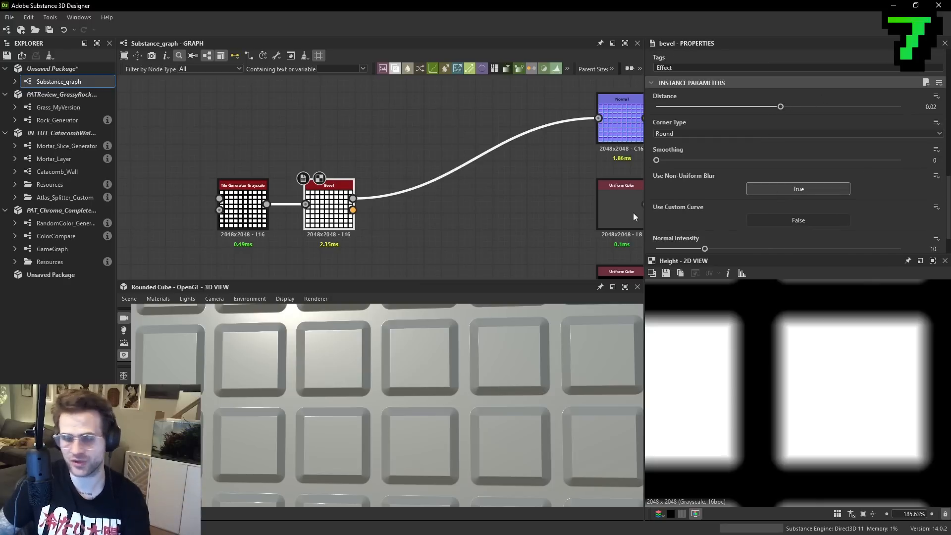
pyautogui.moveTo(385, 173); pyautogui.dragTo(394, 172, button='middle')
pyautogui.click(252, 208)
pyautogui.scroll(-1, 743, 124)
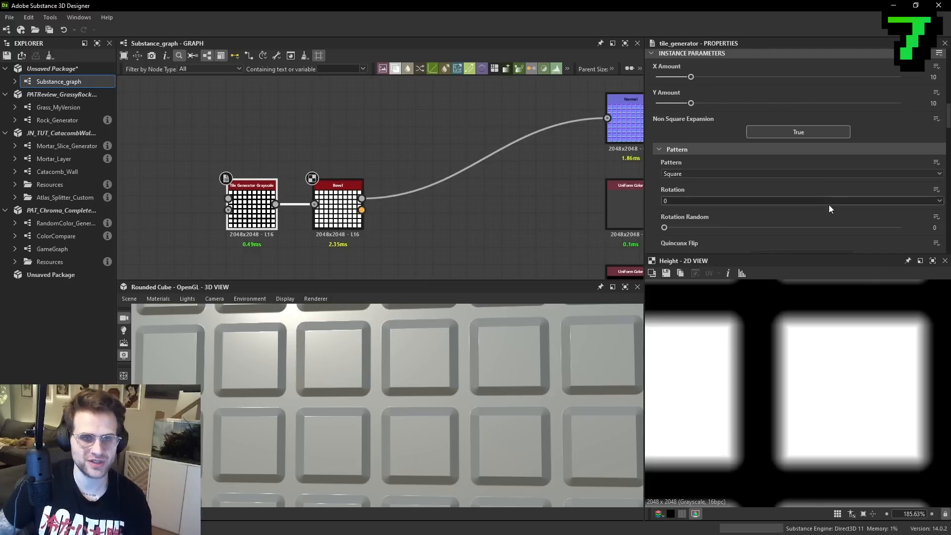
pyautogui.moveTo(691, 104); pyautogui.dragTo(737, 103)
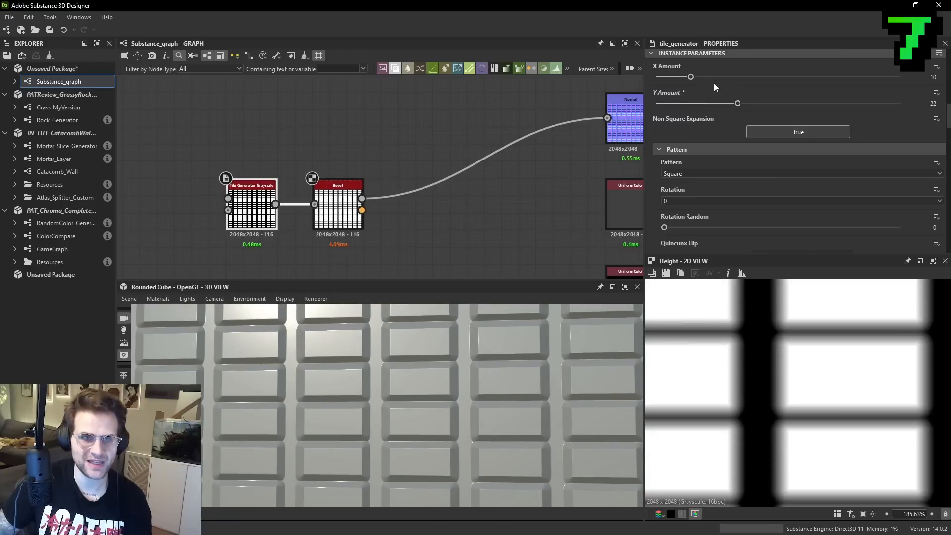
pyautogui.click(738, 77)
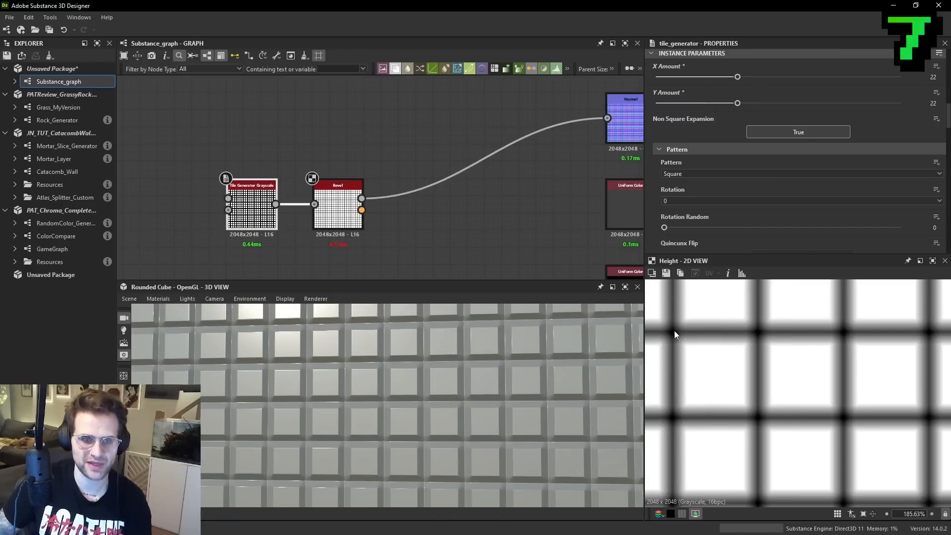
pyautogui.scroll(1, 760, 338)
pyautogui.hotkey('ctrl', 'z')
pyautogui.hotkey('ctrl', 'z')
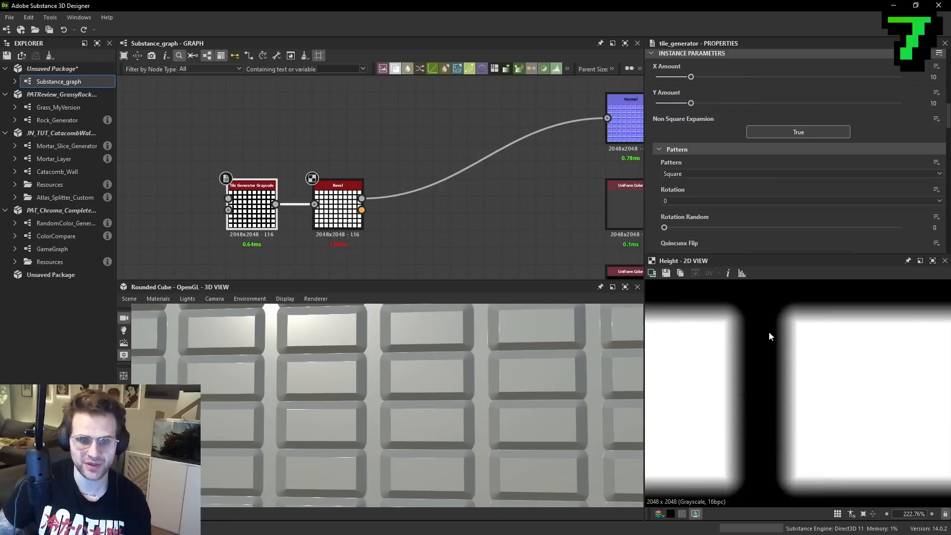
pyautogui.scroll(-10, 773, 341)
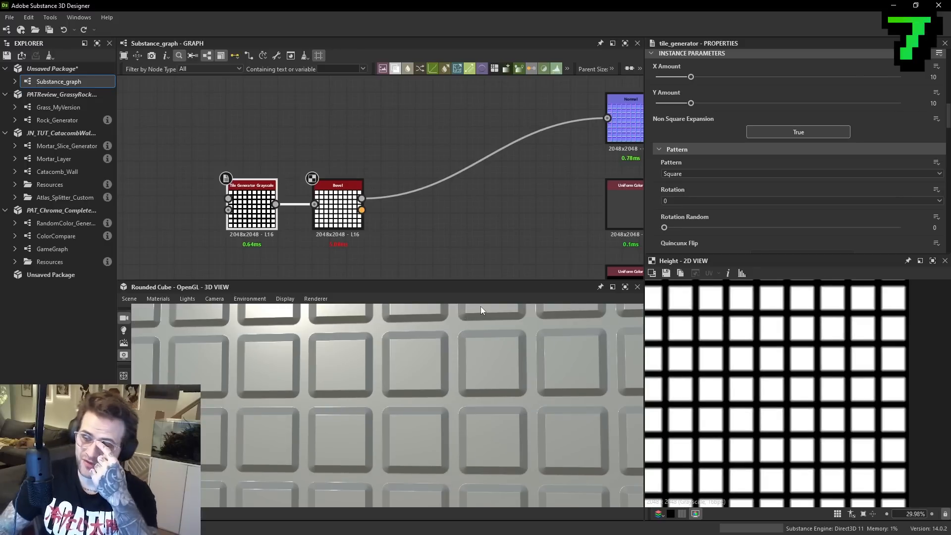
# - Try a Distance of 1 on the Bevel node, examine its height output, and undo the change
pyautogui.click(338, 208)
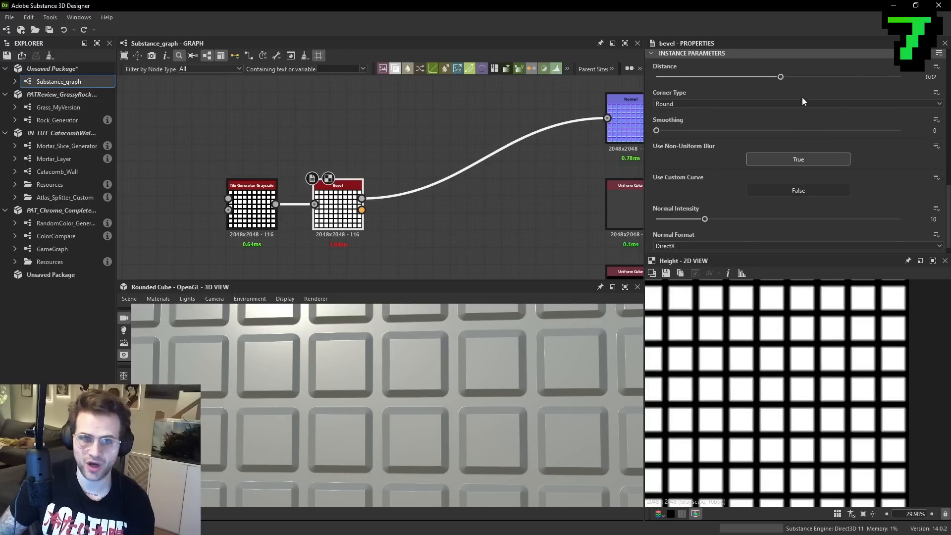
pyautogui.moveTo(781, 77); pyautogui.dragTo(901, 77)
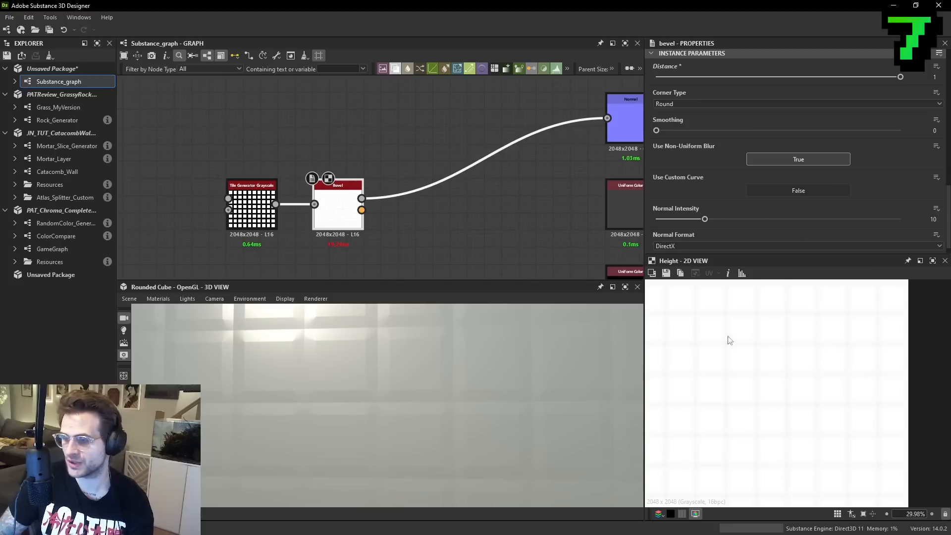
pyautogui.scroll(8, 756, 342)
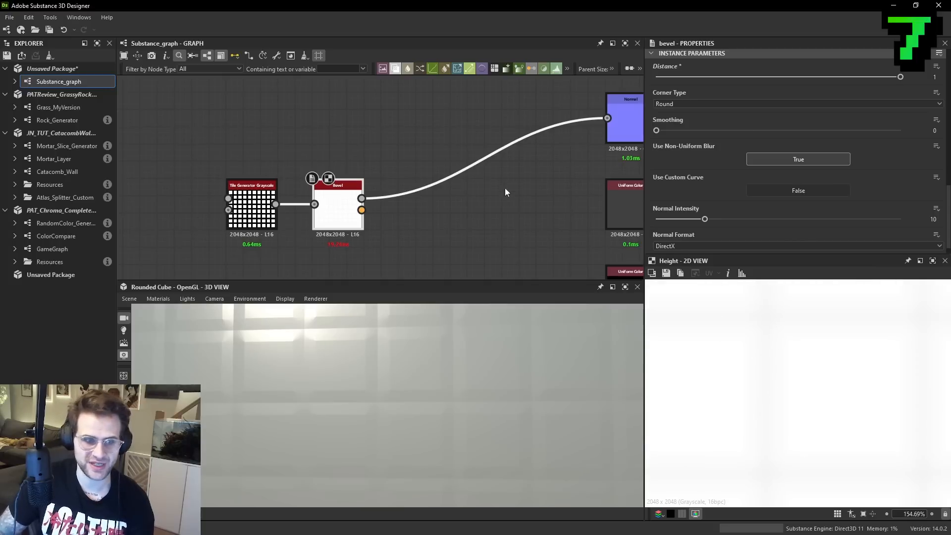
pyautogui.hotkey('ctrl', 'z')
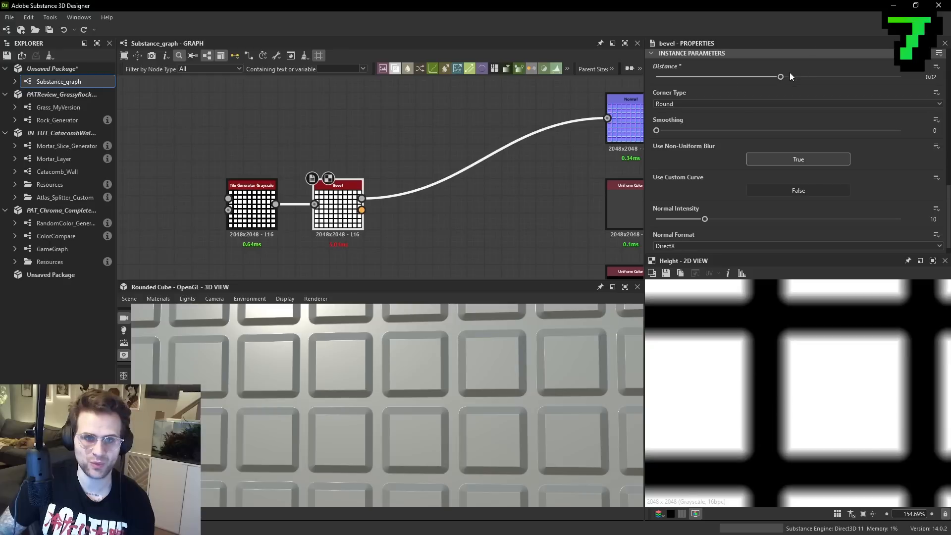
# - Set the Bevel node's Distance to 0.05 and check the gaps between the tiles
pyautogui.moveTo(781, 78); pyautogui.dragTo(785, 78)
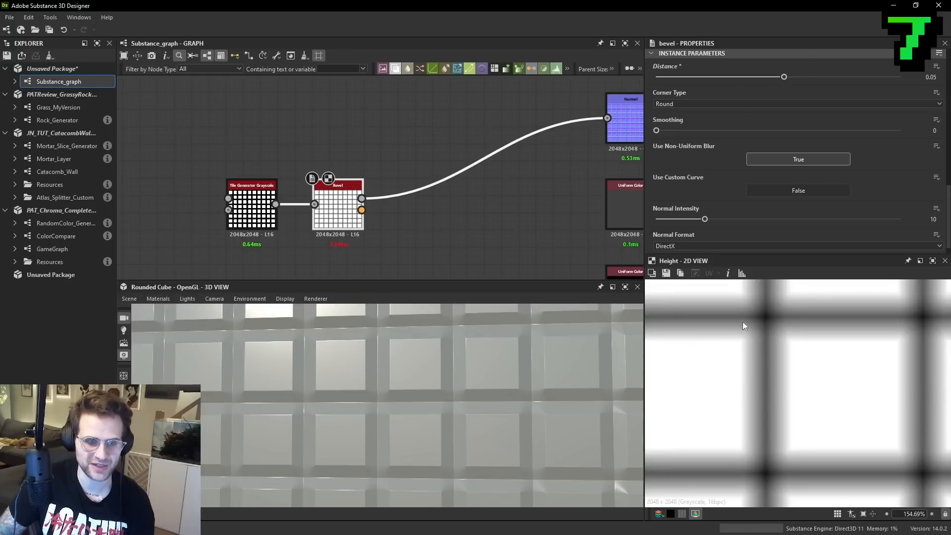
pyautogui.scroll(-3, 798, 406)
pyautogui.scroll(-2, 441, 213)
# - Try an X Amount and Y Amount of 5 on the Tile Generator and undo both changes
pyautogui.click(283, 207)
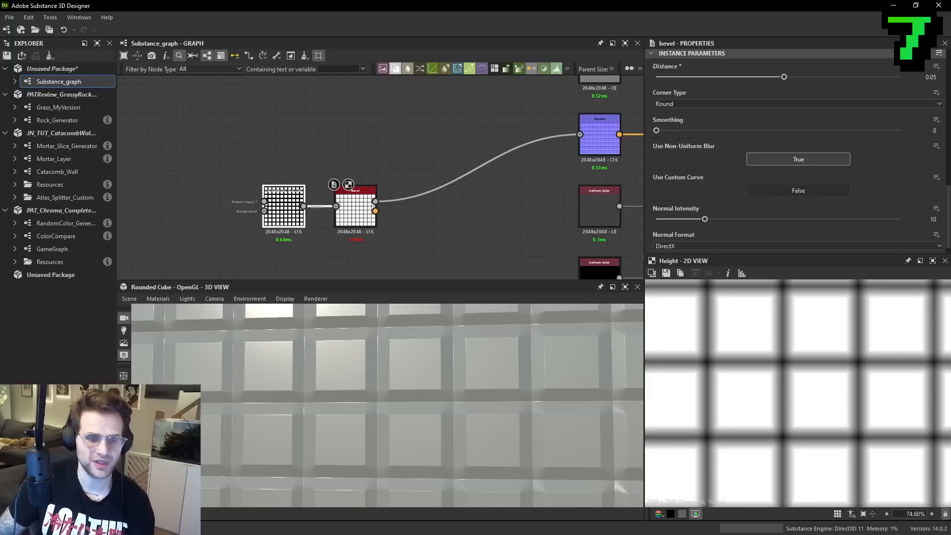
pyautogui.moveTo(692, 77); pyautogui.dragTo(672, 104)
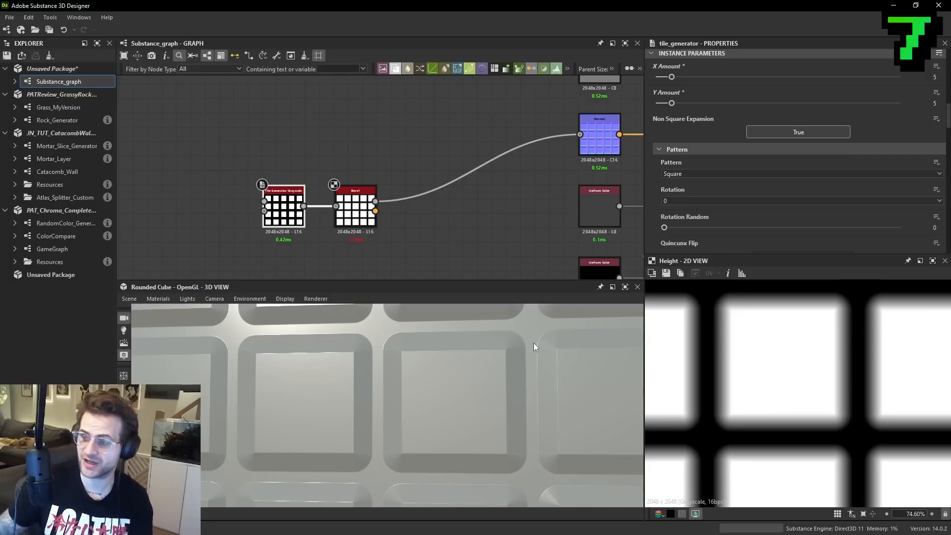
pyautogui.hotkey('ctrl', 'z')
pyautogui.hotkey('ctrl', 'z')
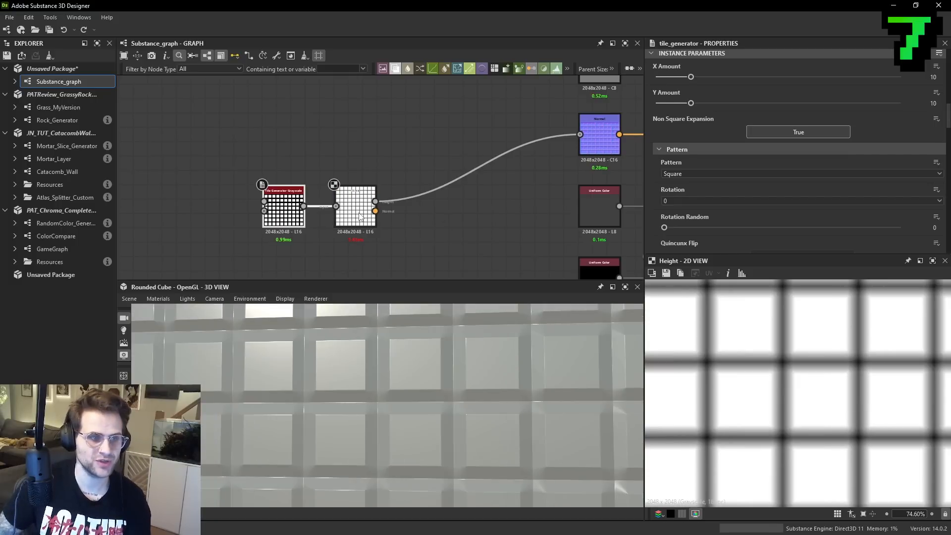
# - Set the Bevel node's Distance to 1, also trying -1 and undoing it
pyautogui.click(356, 206)
pyautogui.moveTo(781, 77); pyautogui.dragTo(915, 74)
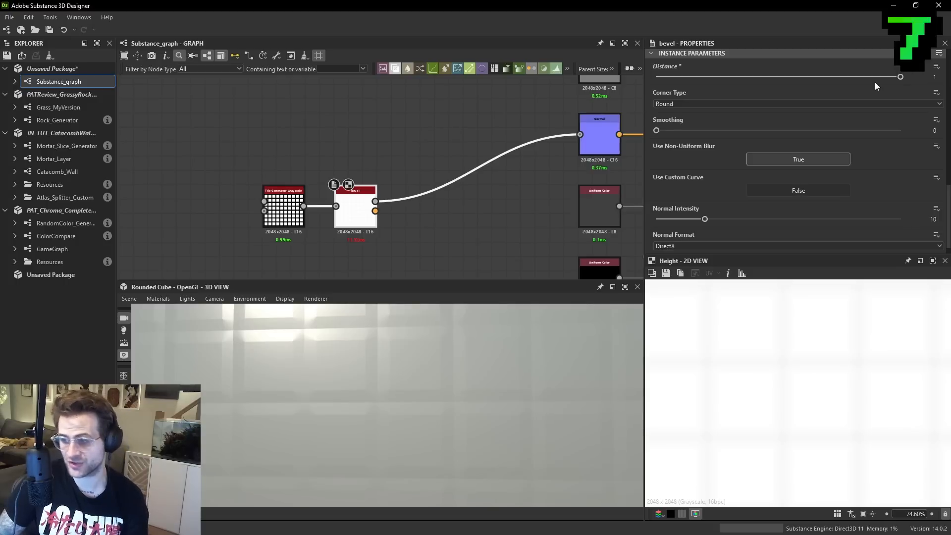
pyautogui.moveTo(851, 81); pyautogui.dragTo(532, 79)
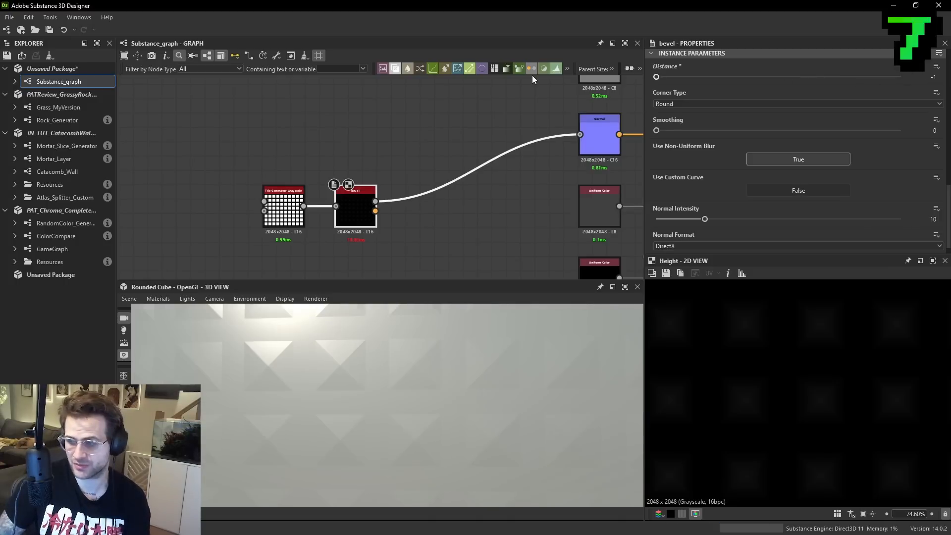
pyautogui.hotkey('ctrl', 'z')
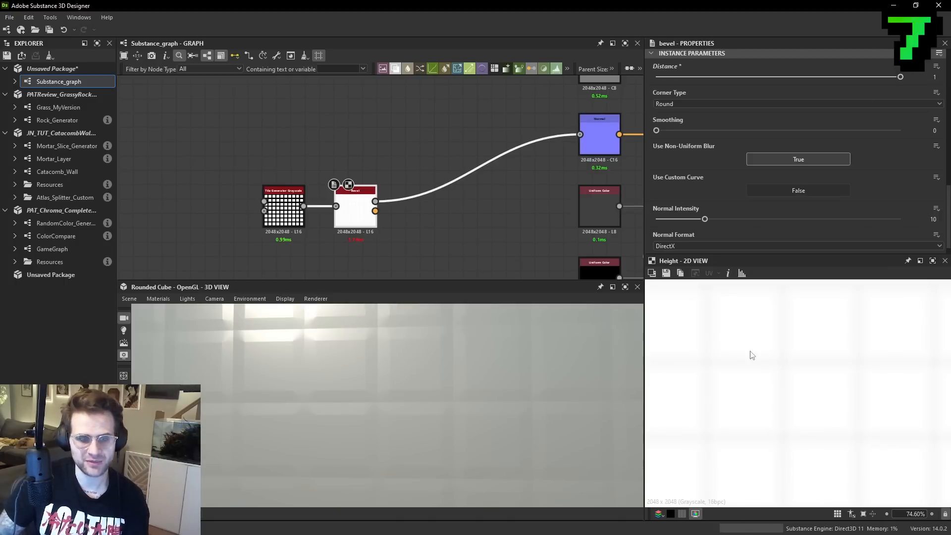
# - Show the histogram of the Bevel height and insert an Auto Levels node between the Bevel and Normal nodes
pyautogui.scroll(3, 803, 354)
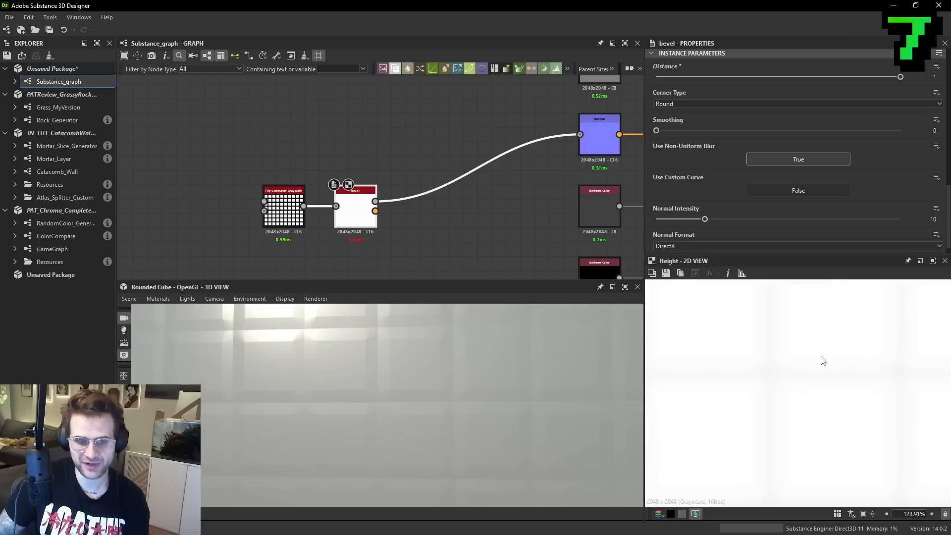
pyautogui.click(741, 273)
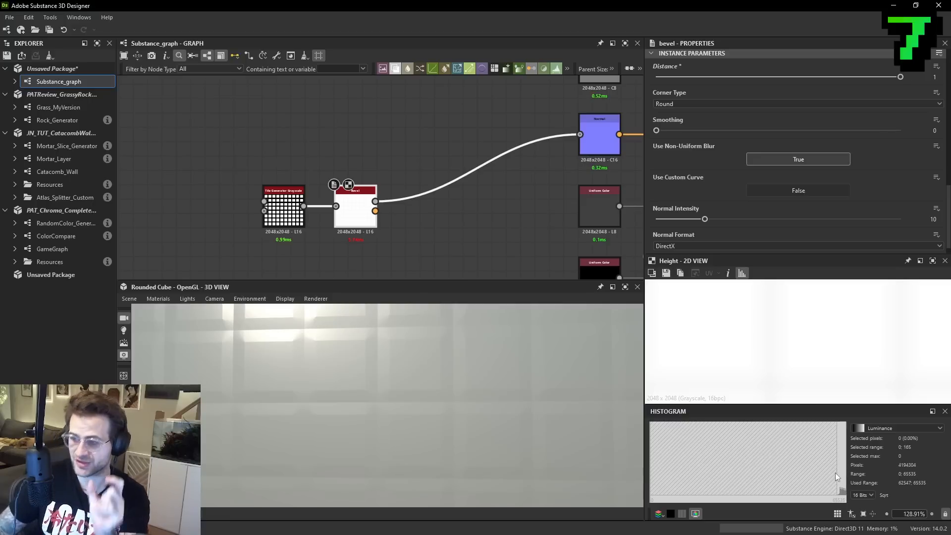
pyautogui.press('space')
pyautogui.write('auto')
pyautogui.click(449, 242)
pyautogui.moveTo(405, 219); pyautogui.dragTo(421, 192)
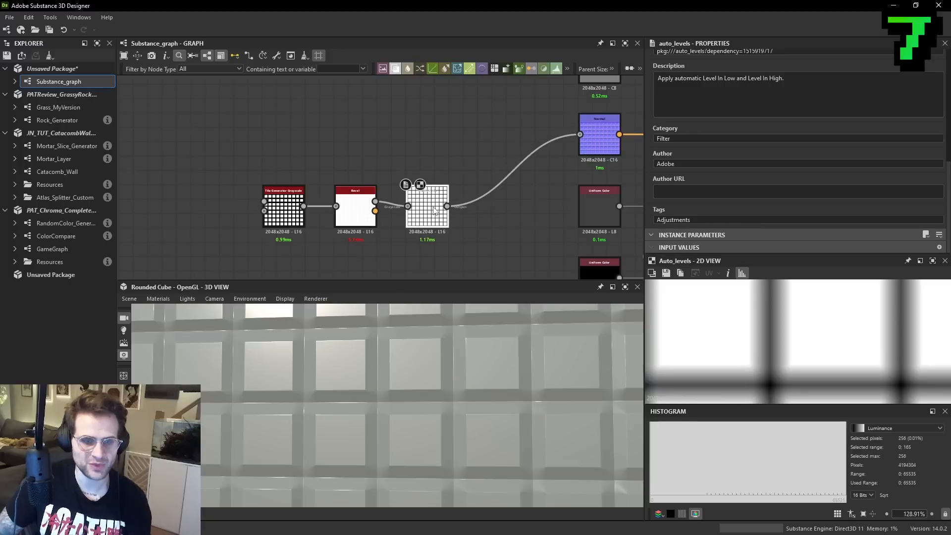
pyautogui.scroll(-7, 788, 323)
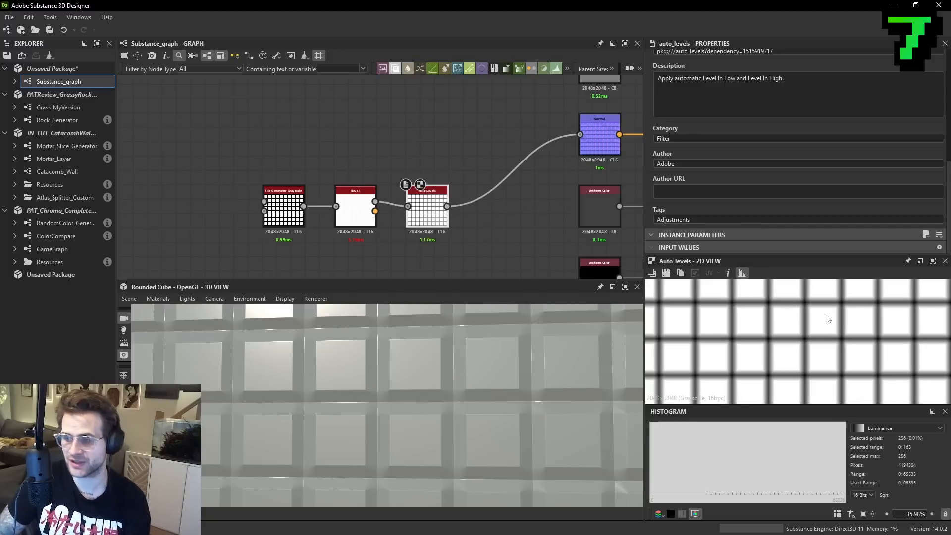
# - Set the Tile Generator's X Amount to 11 and Y Amount to 8
pyautogui.click(283, 196)
pyautogui.scroll(-2, 723, 163)
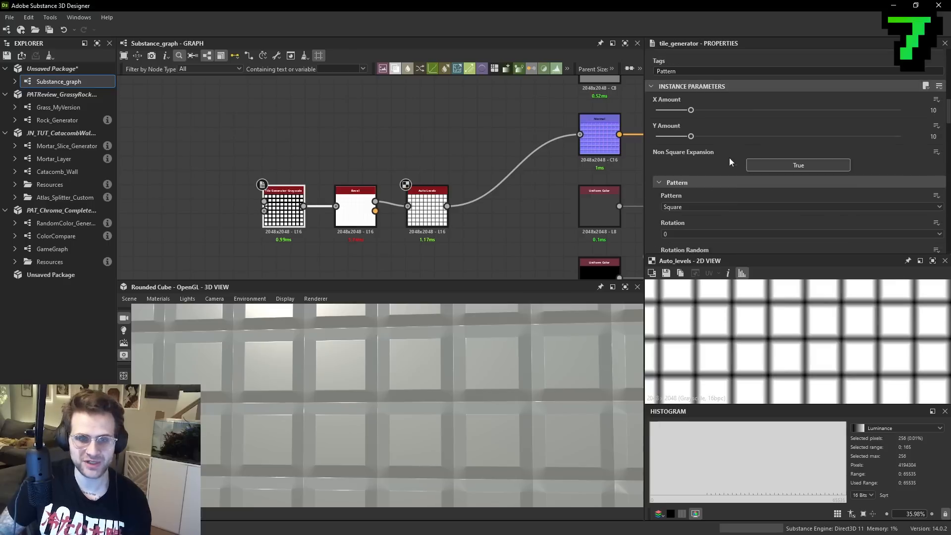
pyautogui.scroll(-2, 724, 163)
pyautogui.moveTo(692, 107)
pyautogui.mouseDown()
pyautogui.moveTo(751, 111)
pyautogui.moveTo(683, 113)
pyautogui.mouseUp()
pyautogui.moveTo(691, 80)
pyautogui.mouseDown()
pyautogui.moveTo(774, 83)
pyautogui.moveTo(695, 80)
pyautogui.mouseUp()
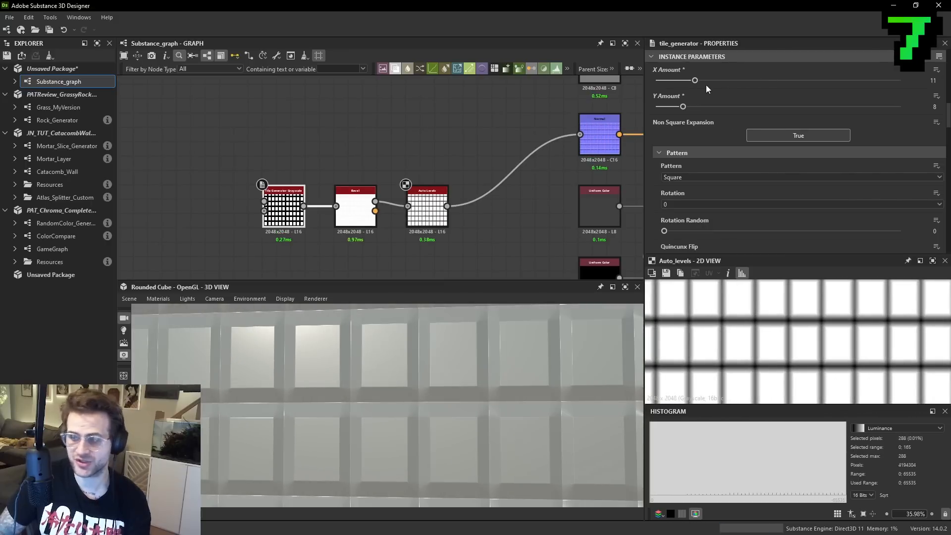
pyautogui.moveTo(454, 201); pyautogui.dragTo(471, 204, button='middle')
pyautogui.moveTo(306, 187); pyautogui.dragTo(301, 207)
pyautogui.scroll(2, 448, 203)
pyautogui.moveTo(363, 211)
pyautogui.mouseDown()
pyautogui.moveTo(372, 169)
pyautogui.moveTo(363, 212)
pyautogui.mouseUp()
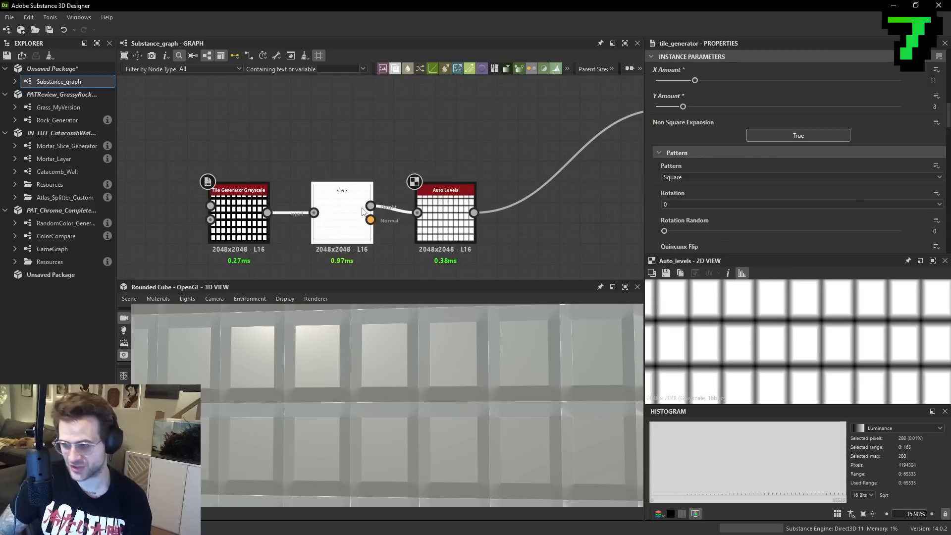
pyautogui.click(361, 213)
pyautogui.moveTo(281, 199); pyautogui.dragTo(299, 210, button='middle')
pyautogui.moveTo(268, 218)
pyautogui.mouseDown()
pyautogui.moveTo(268, 196)
pyautogui.moveTo(267, 209)
pyautogui.mouseUp()
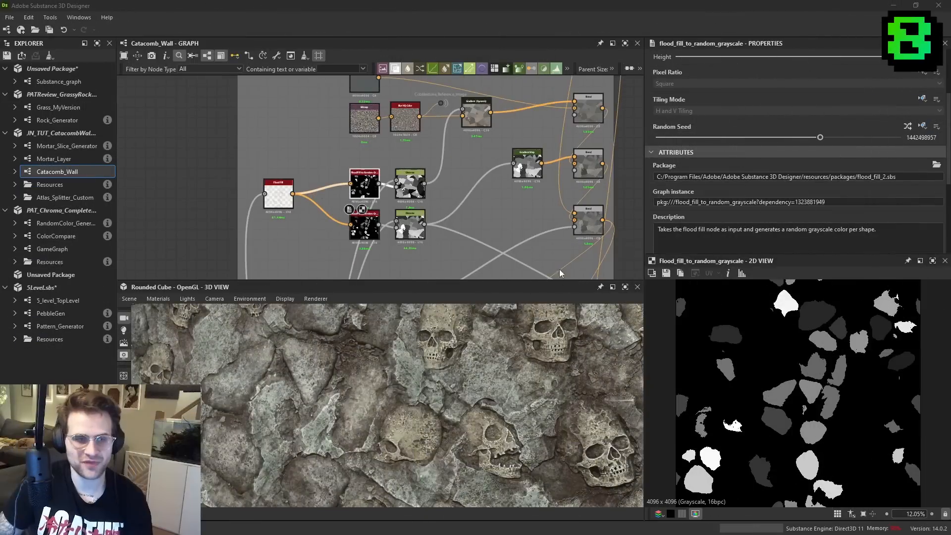
# - Examine the Catacomb_Wall material on the cube and the Flood Fill to Random Grayscale and Distance nodes in its graph
pyautogui.scroll(5, 406, 192)
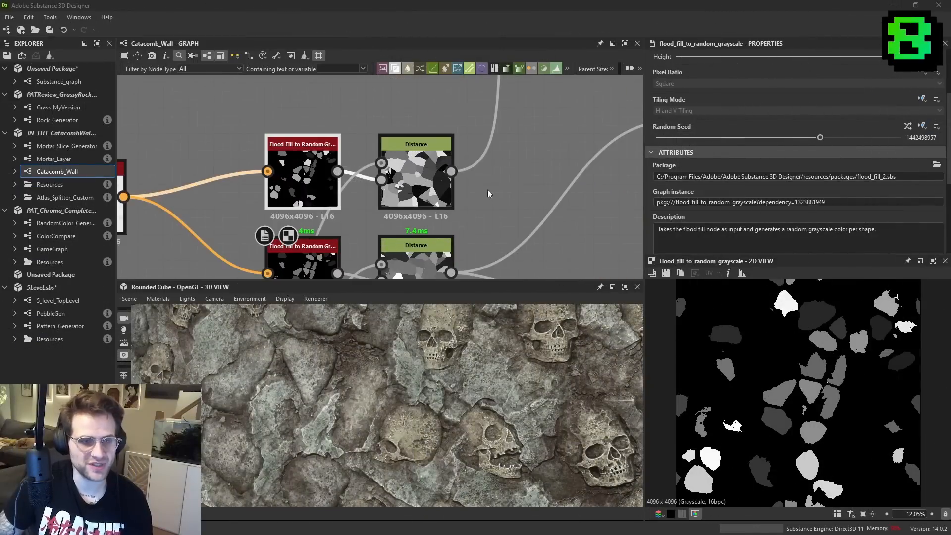
pyautogui.scroll(-2, 566, 393)
pyautogui.moveTo(566, 394); pyautogui.dragTo(513, 371)
pyautogui.keyDown('ctrl'); pyautogui.keyDown('shift'); pyautogui.moveTo(512, 372); pyautogui.dragTo(480, 361, button='right'); pyautogui.keyUp('shift'); pyautogui.keyUp('ctrl')
pyautogui.scroll(-1, 401, 185)
pyautogui.moveTo(381, 262); pyautogui.dragTo(448, 247, button='middle')
# - Compare the outputs of the two Flood Fill to Random Grayscale nodes with the stones on the catacomb wall
pyautogui.doubleClick(418, 150)
pyautogui.scroll(2, 832, 412)
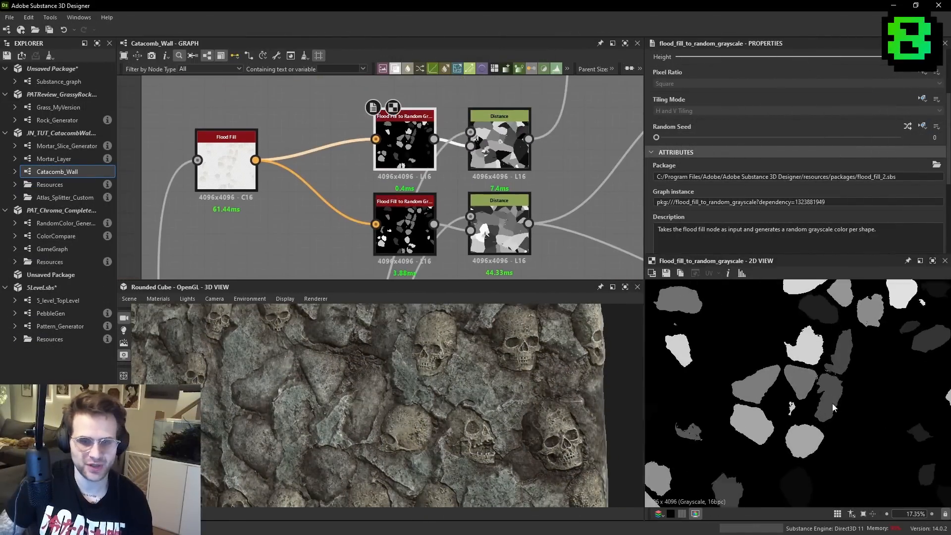
pyautogui.moveTo(473, 362); pyautogui.dragTo(460, 373)
pyautogui.scroll(3, 446, 368)
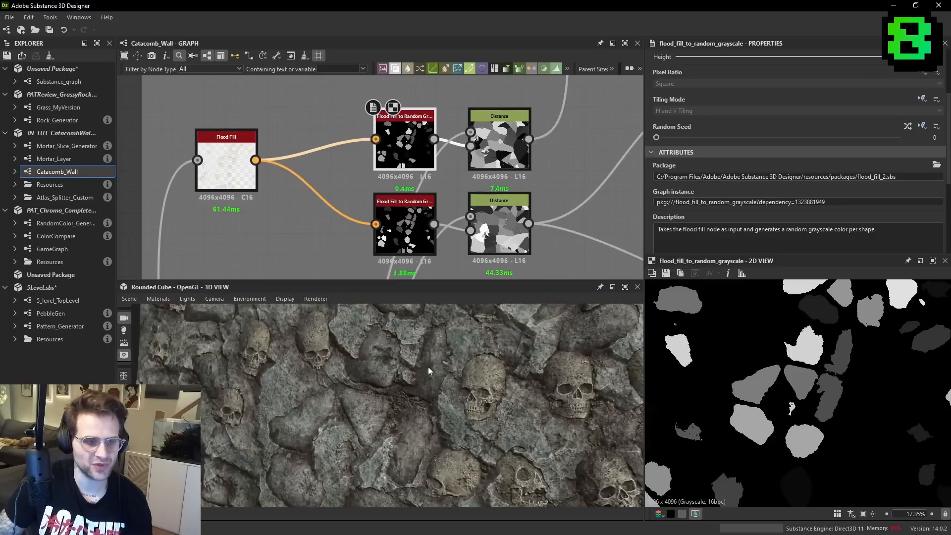
pyautogui.keyDown('ctrl'); pyautogui.keyDown('shift'); pyautogui.moveTo(432, 362); pyautogui.dragTo(379, 364, button='right'); pyautogui.keyUp('shift'); pyautogui.keyUp('ctrl')
pyautogui.doubleClick(407, 231)
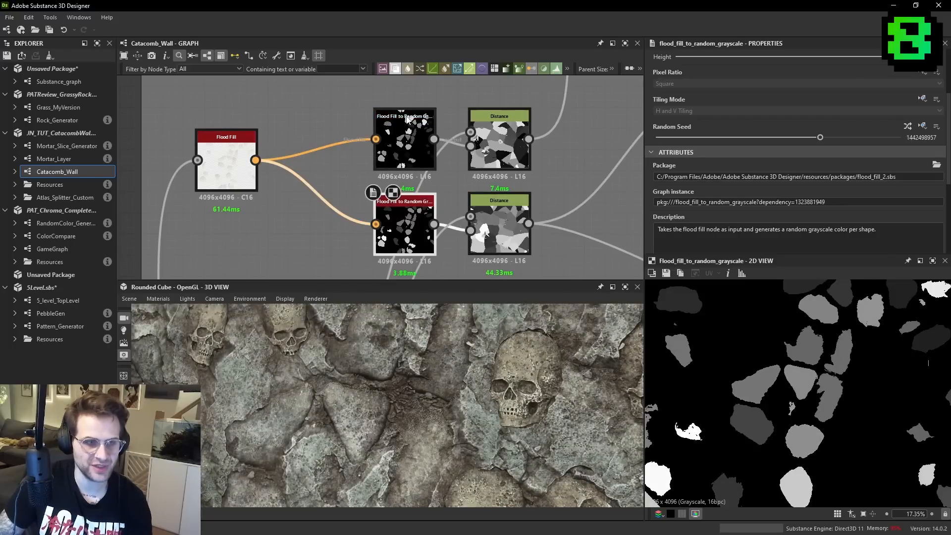
pyautogui.doubleClick(407, 148)
pyautogui.doubleClick(405, 235)
pyautogui.doubleClick(404, 220)
# - Preview the upper Distance node's output and the colors from the Gradient (Dynamic) node it feeds
pyautogui.scroll(-2, 545, 102)
pyautogui.moveTo(545, 102); pyautogui.dragTo(402, 192, button='middle')
pyautogui.scroll(-1, 402, 191)
pyautogui.scroll(1, 452, 128)
pyautogui.doubleClick(346, 253)
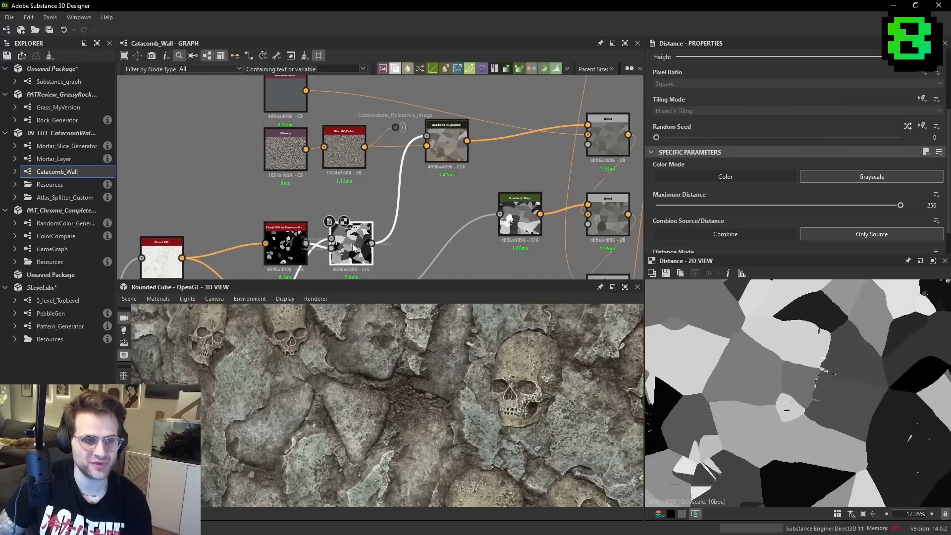
pyautogui.doubleClick(446, 146)
pyautogui.scroll(-1, 778, 367)
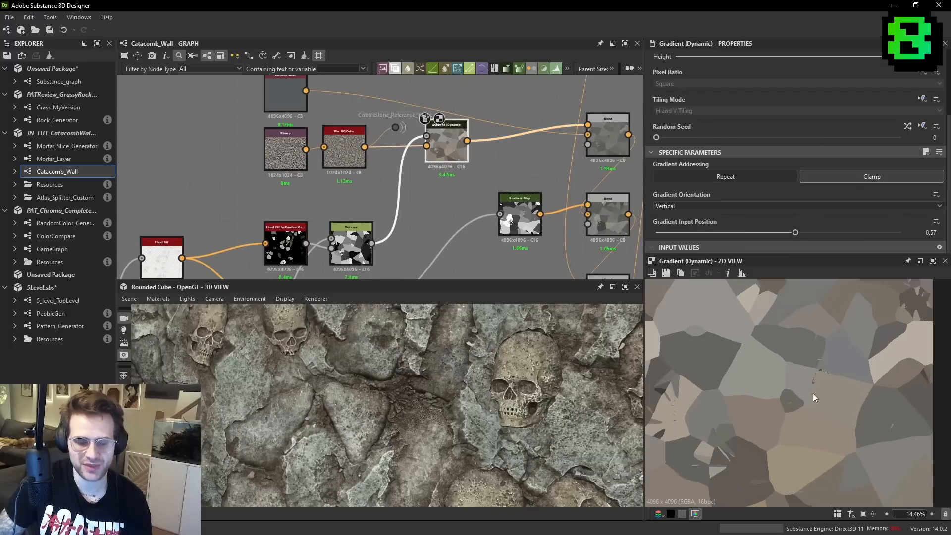
# - Preview the lower Distance node's output and the Blend node that follows its Gradient Map
pyautogui.moveTo(381, 342); pyautogui.dragTo(463, 370, button='middle')
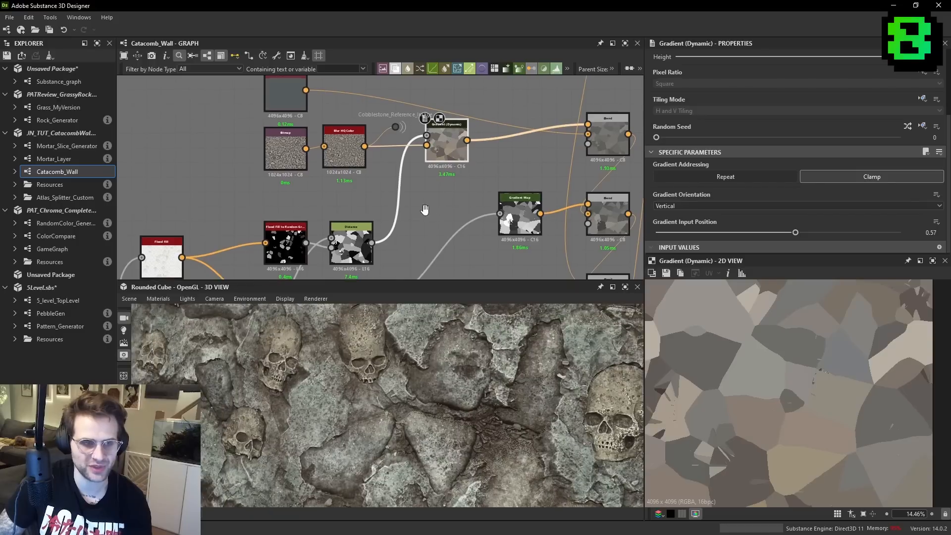
pyautogui.moveTo(426, 214); pyautogui.dragTo(421, 199, button='middle')
pyautogui.moveTo(362, 266); pyautogui.dragTo(377, 230, button='middle')
pyautogui.doubleClick(362, 255)
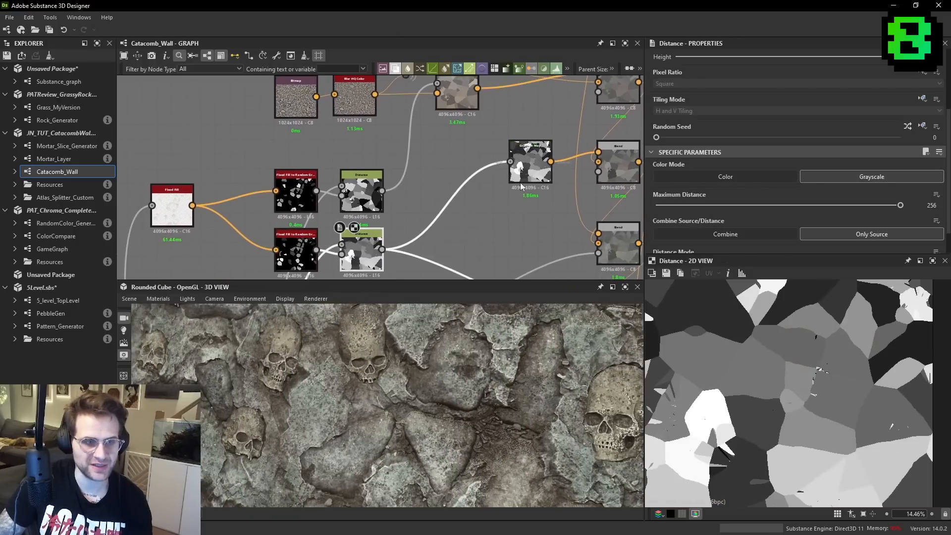
pyautogui.moveTo(511, 186); pyautogui.dragTo(460, 187, button='middle')
pyautogui.doubleClick(572, 163)
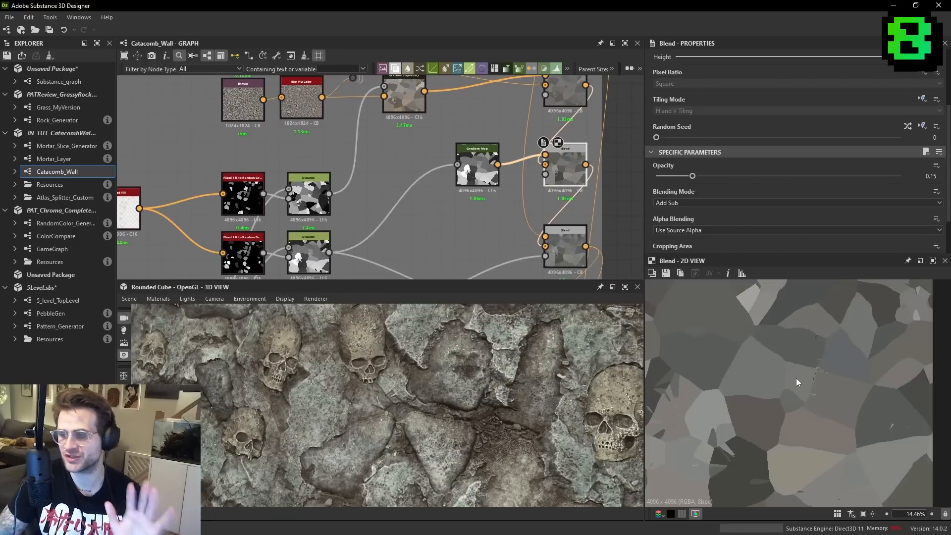
# - Compare the two Flood Fill to Random Grayscale nodes and their Distance nodes in the Catacomb_Wall graph
pyautogui.moveTo(403, 192); pyautogui.dragTo(567, 131, button='middle')
pyautogui.scroll(2, 414, 141)
pyautogui.click(413, 141)
pyautogui.click(415, 233)
pyautogui.doubleClick(416, 233)
pyautogui.moveTo(502, 164); pyautogui.dragTo(502, 144)
pyautogui.moveTo(510, 248); pyautogui.dragTo(504, 227)
pyautogui.doubleClick(409, 142)
pyautogui.click(408, 217)
pyautogui.click(407, 144)
pyautogui.click(405, 182)
# - Randomize the seed of the lower Flood Fill to Random Grayscale node several times
pyautogui.click(406, 218)
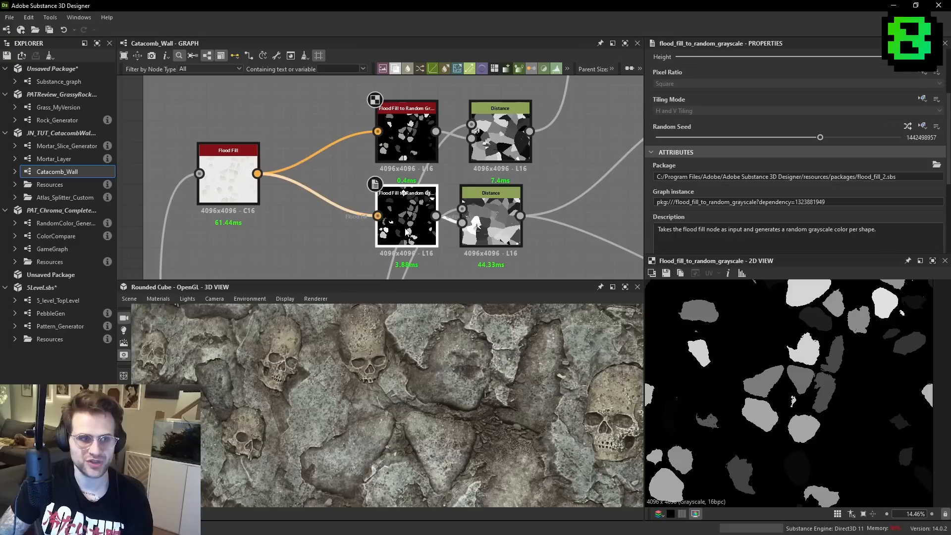
pyautogui.click(908, 127)
pyautogui.click(908, 126)
pyautogui.click(908, 126)
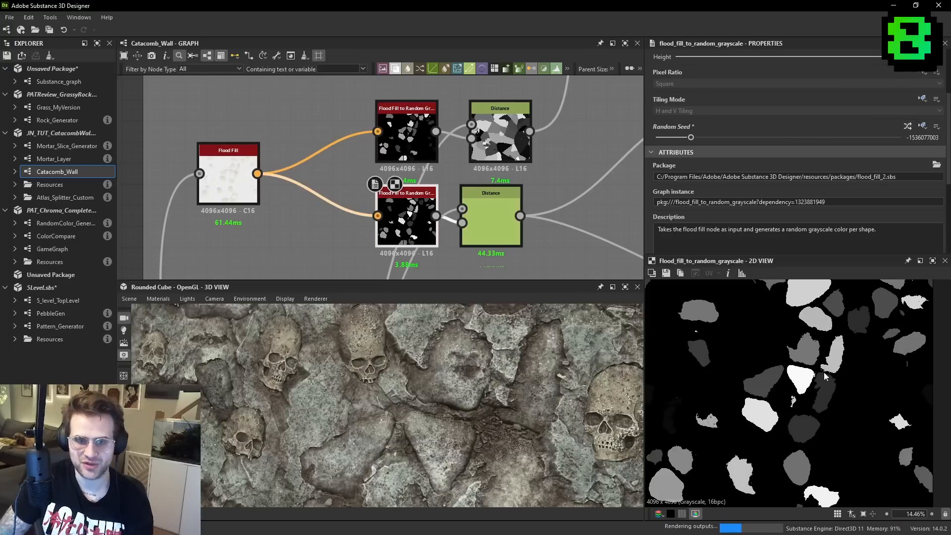
# - Add a Flood Fill to Random Color node fed by the Flood Fill and place it below the two Random Grayscale nodes
pyautogui.scroll(-5, 392, 188)
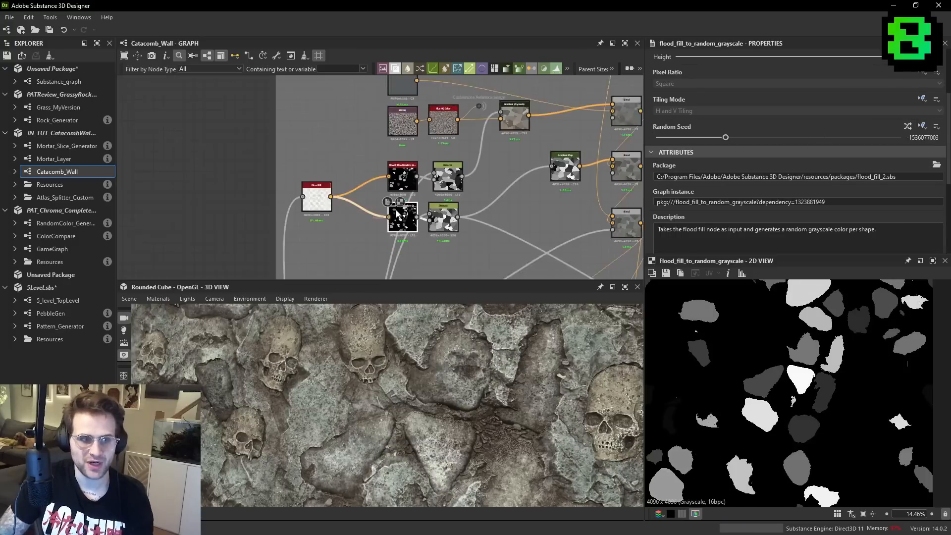
pyautogui.press('space')
pyautogui.write('flood')
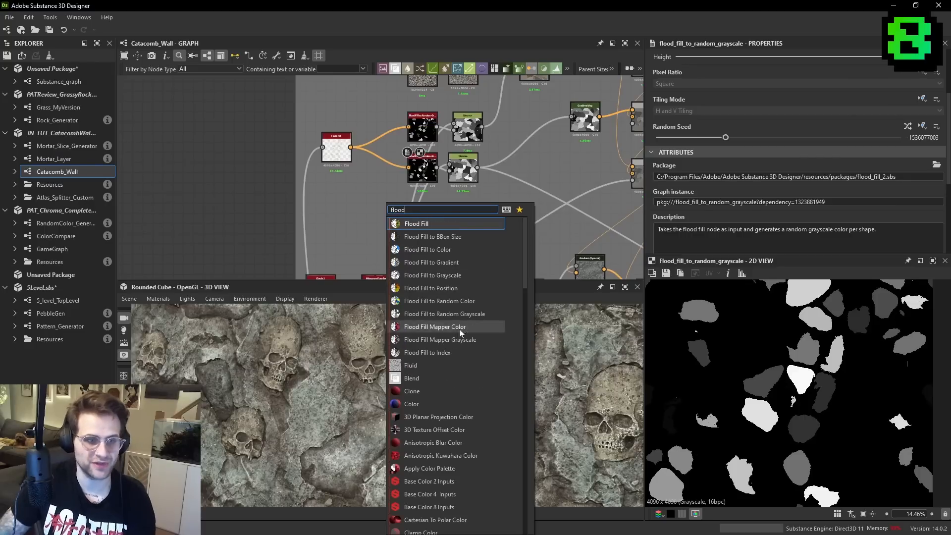
pyautogui.click(476, 300)
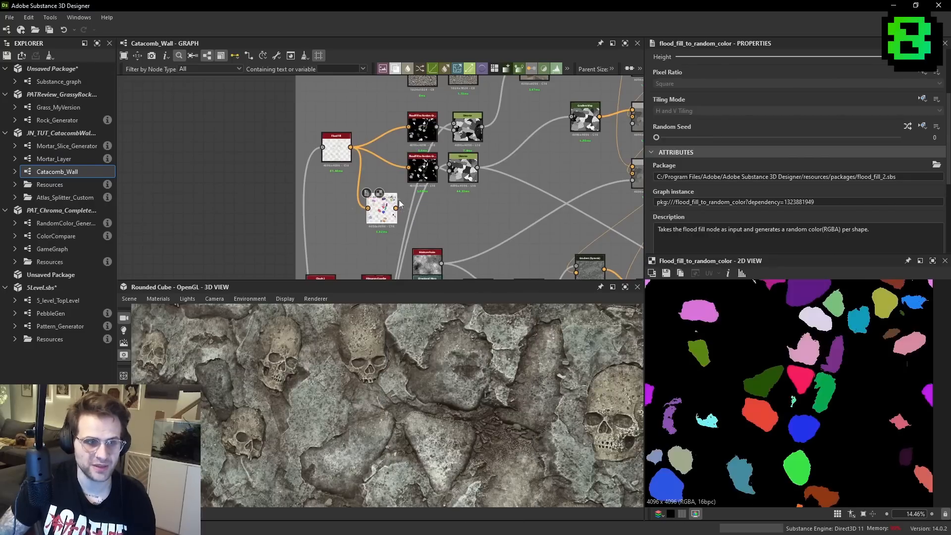
pyautogui.moveTo(385, 216); pyautogui.dragTo(421, 216)
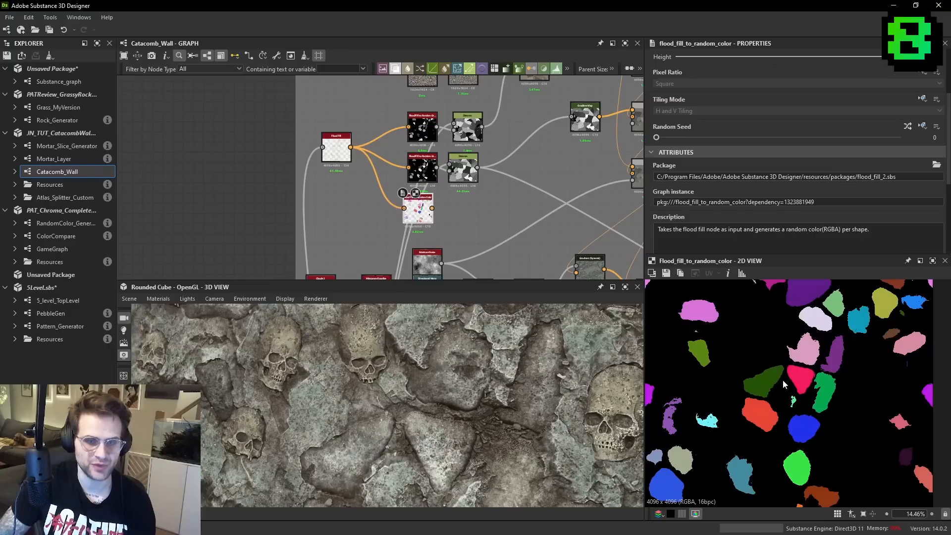
# - Duplicate the lower Distance node beside Flood Fill to Random Color and use the random colors as its source in Color mode
pyautogui.scroll(3, 765, 339)
pyautogui.click(464, 174)
pyautogui.hotkey('ctrl', 'd')
pyautogui.moveTo(470, 177); pyautogui.dragTo(486, 219)
pyautogui.scroll(1, 464, 208)
pyautogui.scroll(3, 409, 209)
pyautogui.scroll(-2, 495, 203)
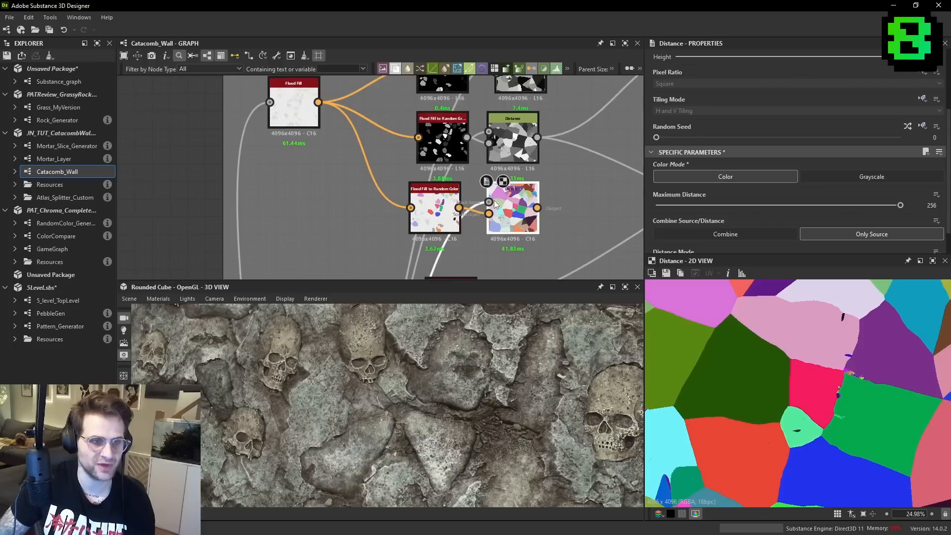
# - Compare the new Distance node's mask input and spread color output with the Flood Fill to Random Color output
pyautogui.doubleClick(292, 104)
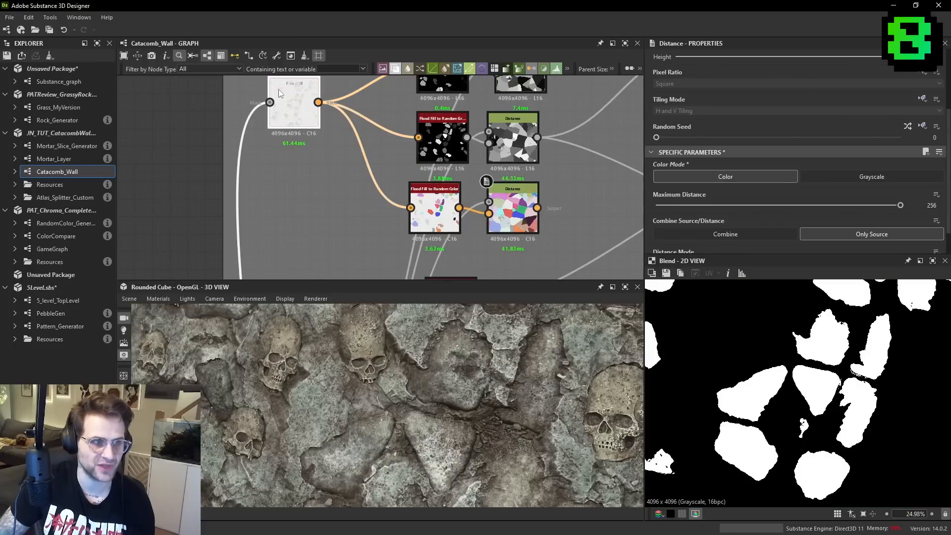
pyautogui.doubleClick(489, 202)
pyautogui.scroll(1, 515, 199)
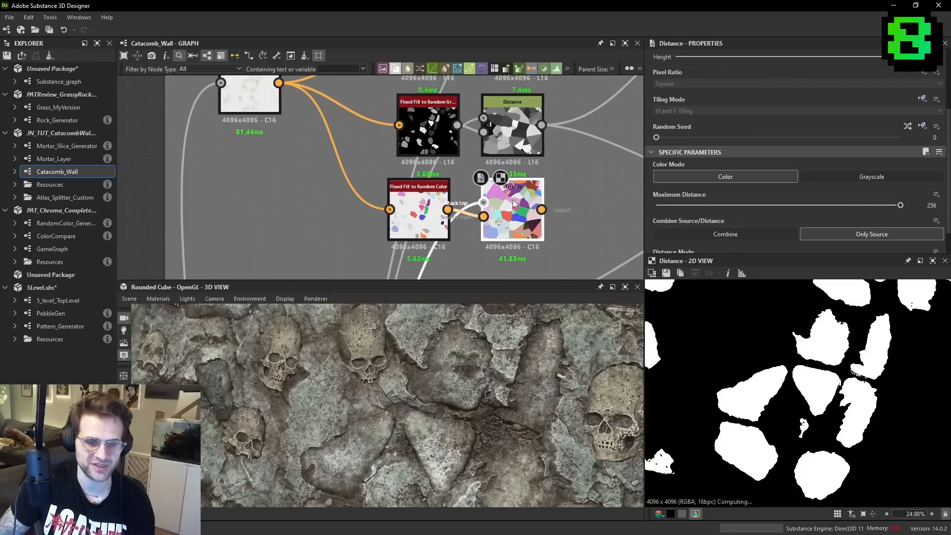
pyautogui.doubleClick(515, 202)
pyautogui.press('f')
pyautogui.moveTo(575, 206); pyautogui.dragTo(528, 205, button='middle')
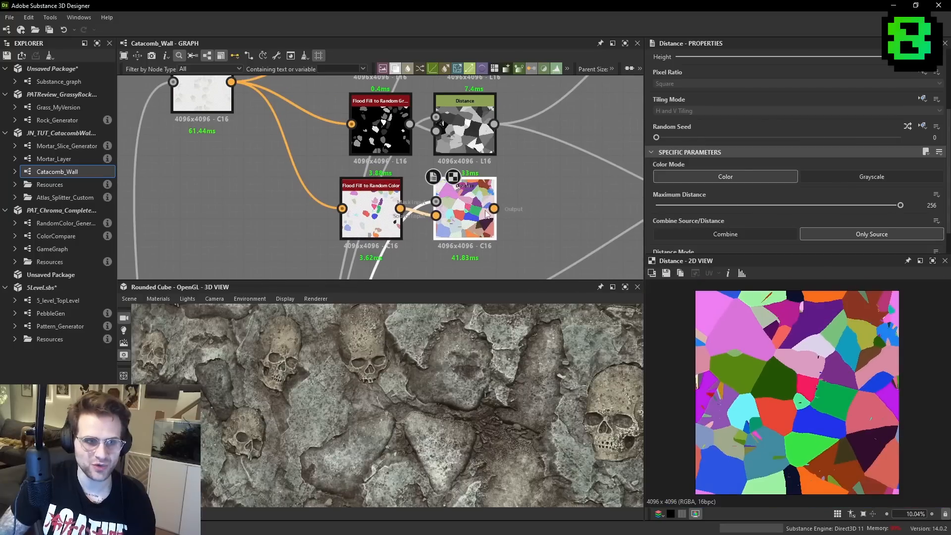
pyautogui.doubleClick(372, 213)
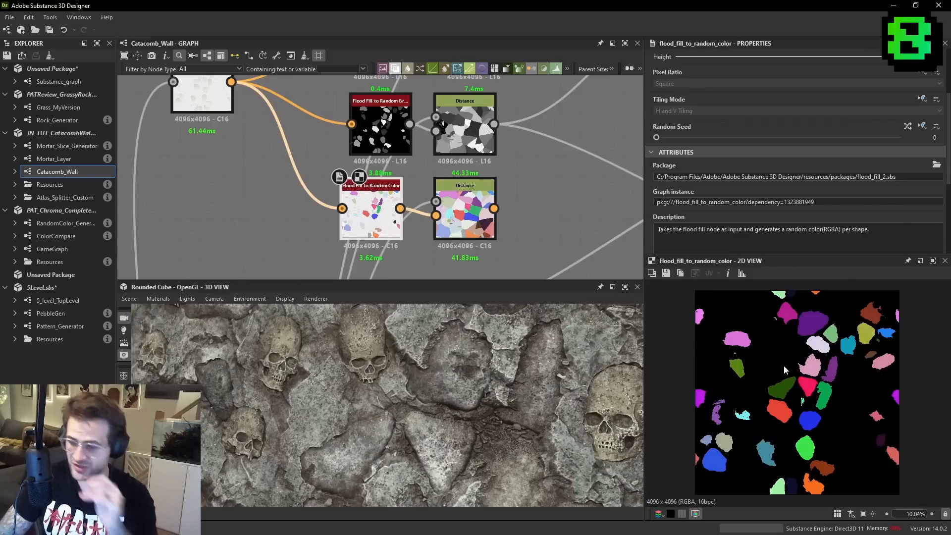
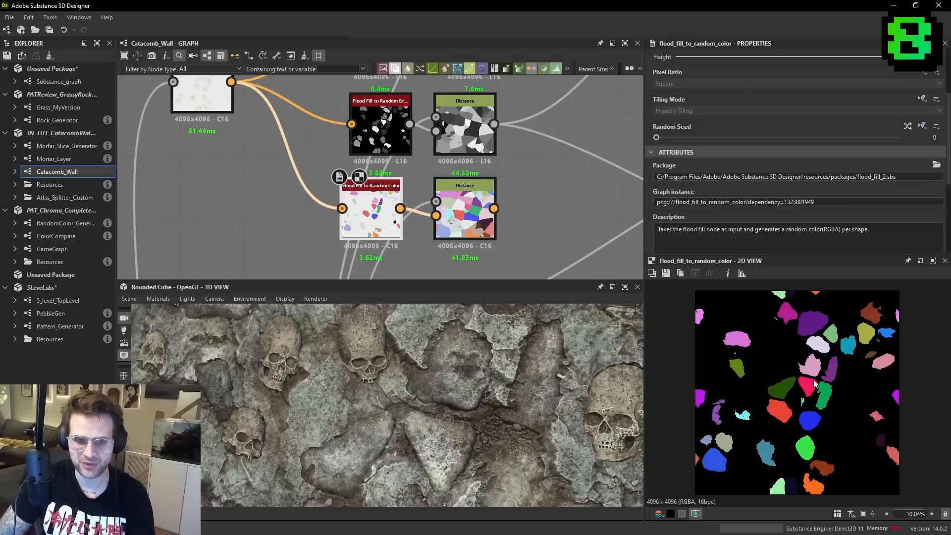
# - Examine the separate red, green and blue channels of the Flood Fill to Random Color output
pyautogui.press('r')
pyautogui.press('g')
pyautogui.press('b')
pyautogui.press('r')
pyautogui.press('g')
pyautogui.press('g')
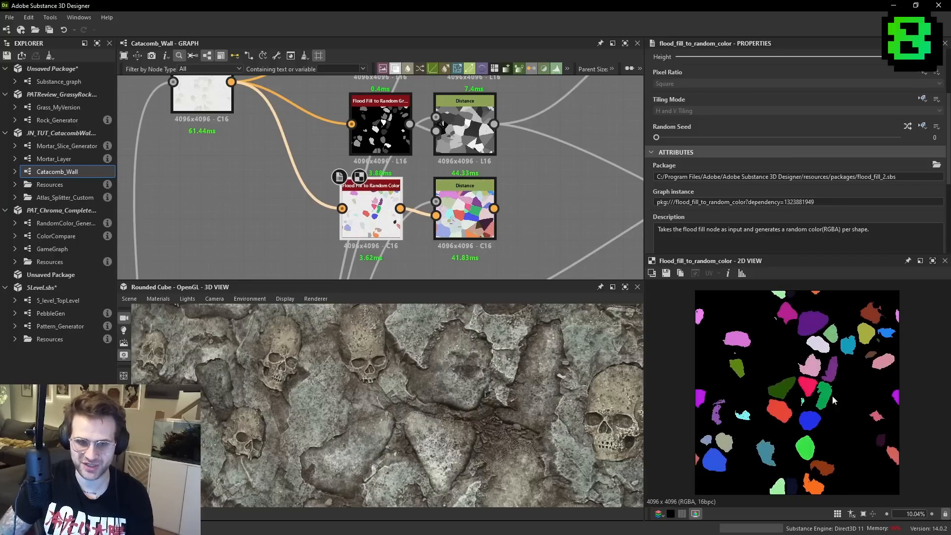
# - Add an RGBA Split node fed by the color Distance node and preview its individual channel outputs
pyautogui.moveTo(568, 174); pyautogui.dragTo(529, 189, button='middle')
pyautogui.press('space')
pyautogui.write('rgba')
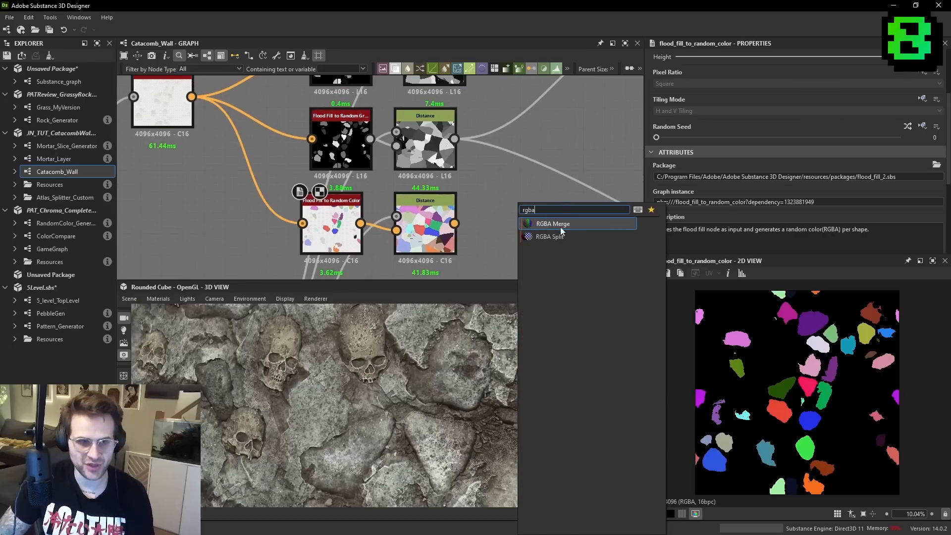
pyautogui.click(550, 237)
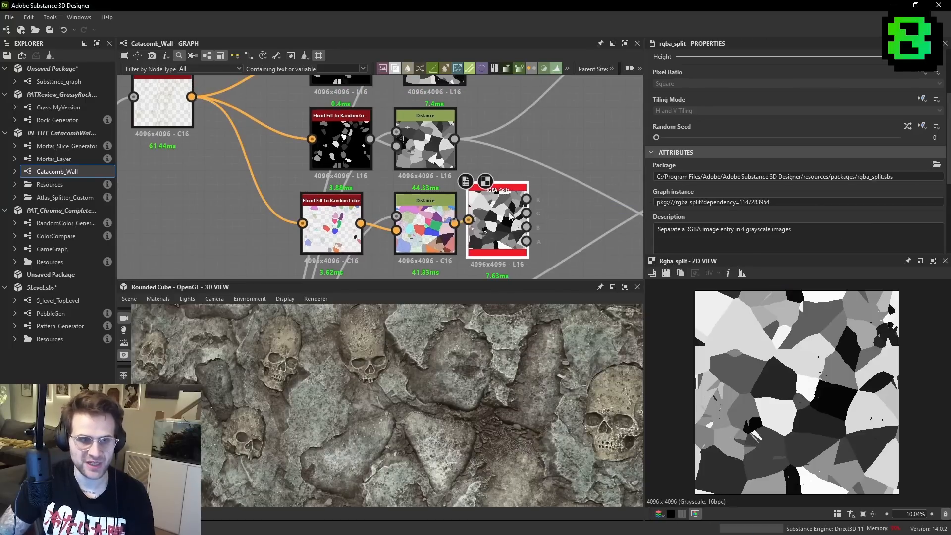
pyautogui.click(530, 214)
pyautogui.click(527, 227)
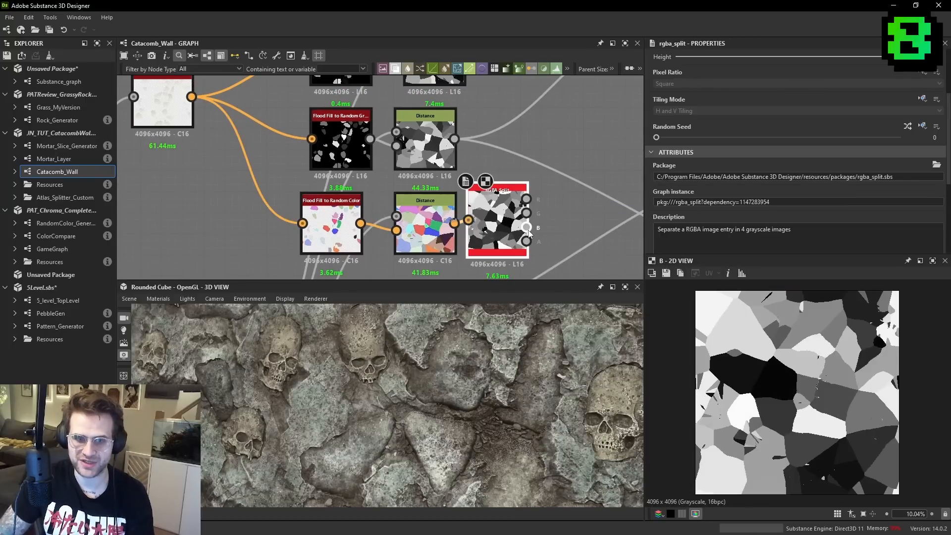
pyautogui.click(526, 200)
# - Move the outgoing links of the two grayscale Distance nodes to the R and G outputs of RGBA Split
pyautogui.scroll(-3, 528, 201)
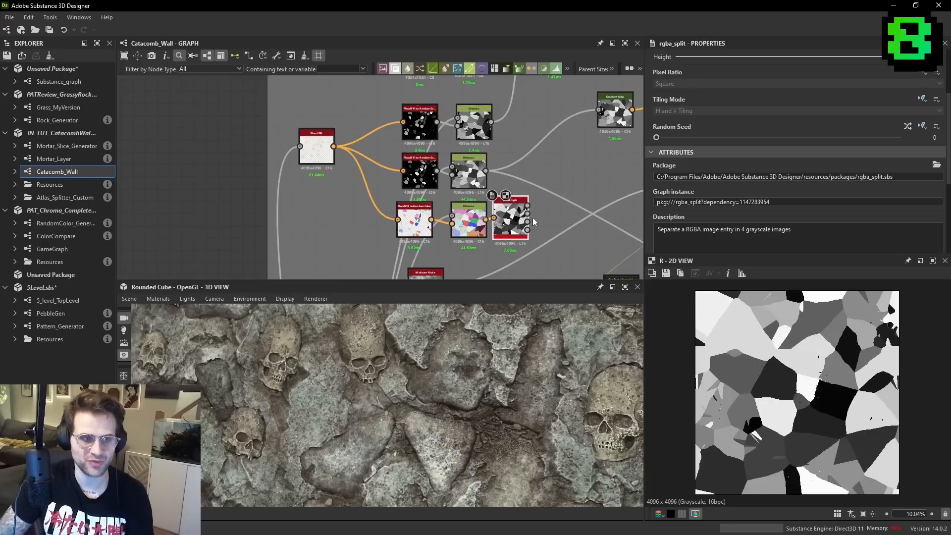
pyautogui.moveTo(415, 231); pyautogui.dragTo(408, 246, button='middle')
pyautogui.moveTo(381, 115); pyautogui.dragTo(482, 185)
pyautogui.click(522, 179)
pyautogui.moveTo(459, 143); pyautogui.dragTo(462, 141)
pyautogui.moveTo(483, 157); pyautogui.dragTo(464, 166, button='middle')
pyautogui.keyDown('shift'); pyautogui.moveTo(515, 168); pyautogui.dragTo(502, 229); pyautogui.keyUp('shift')
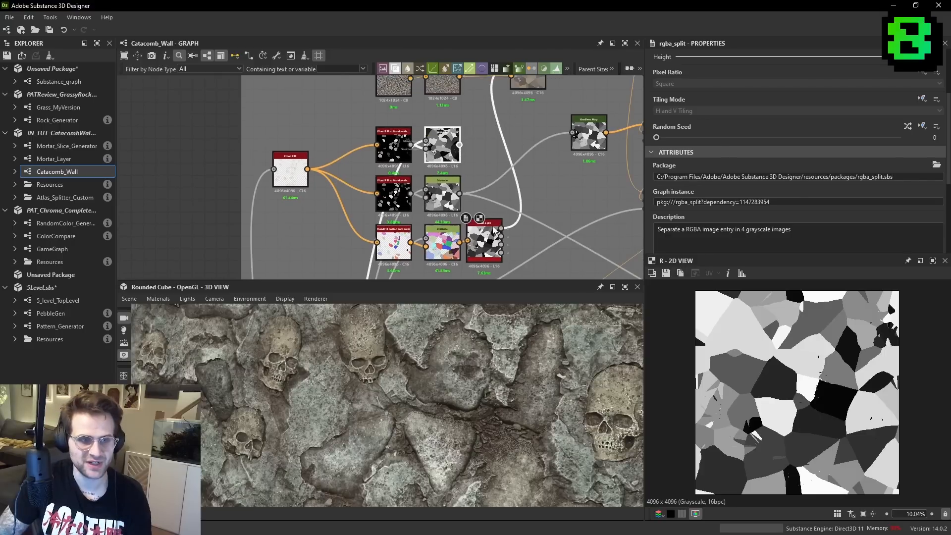
pyautogui.keyDown('shift'); pyautogui.moveTo(460, 194); pyautogui.dragTo(503, 236); pyautogui.keyUp('shift')
pyautogui.moveTo(535, 228); pyautogui.dragTo(558, 216, button='middle')
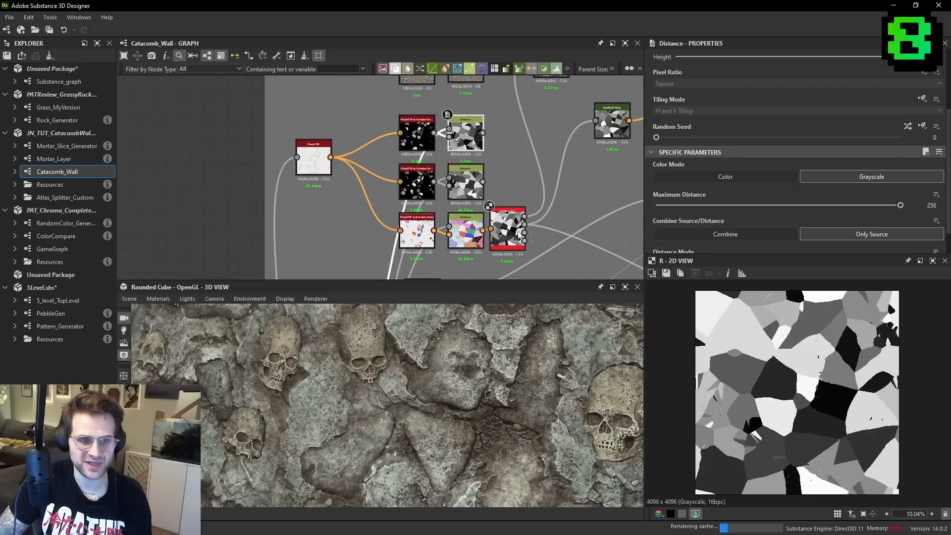
# - Delete the two Flood Fill to Random Grayscale nodes with their Distance nodes and align the color branch with Flood Fill
pyautogui.press('Delete')
pyautogui.moveTo(432, 196); pyautogui.dragTo(501, 155)
pyautogui.click(474, 190)
# - Preview Flood Fill to Random Color again and cycle through its R, G and B channels as grayscale masks
pyautogui.scroll(4, 471, 181)
pyautogui.doubleClick(387, 156)
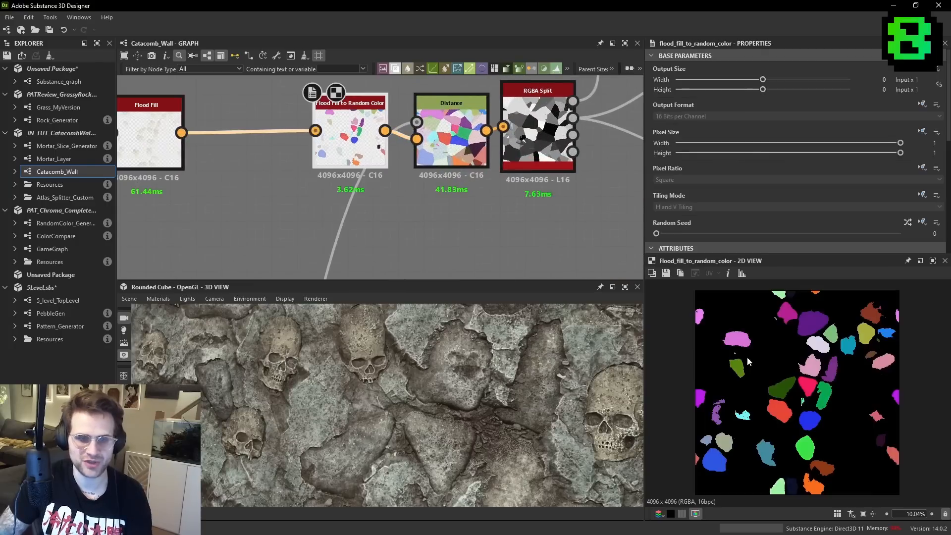
pyautogui.press('r')
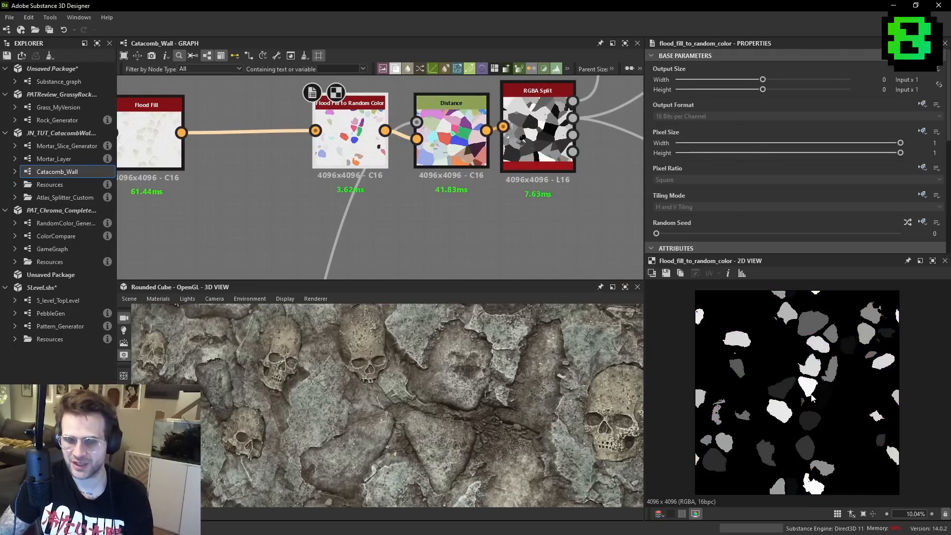
pyautogui.press('g')
pyautogui.press('b')
pyautogui.press('r')
pyautogui.press('g')
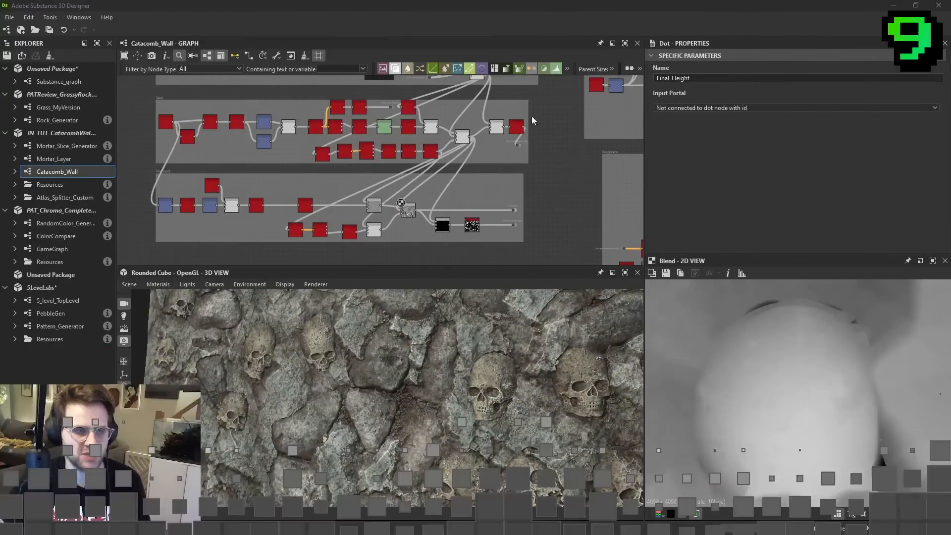
# - Compare the skull area in the combined height Blend with the Blend that feeds it
pyautogui.moveTo(466, 150); pyautogui.dragTo(418, 156, button='middle')
pyautogui.scroll(2, 763, 390)
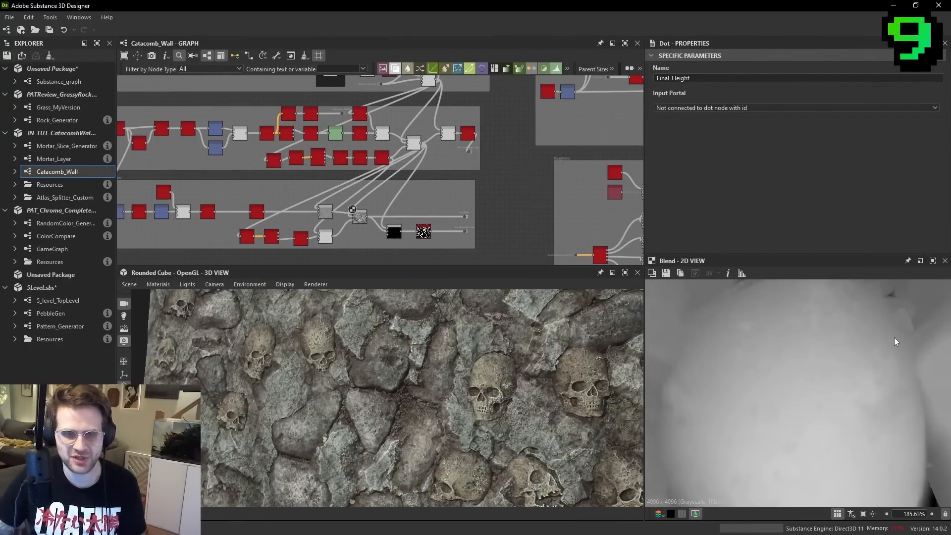
pyautogui.scroll(4, 466, 182)
pyautogui.click(466, 183)
pyautogui.scroll(-5, 811, 358)
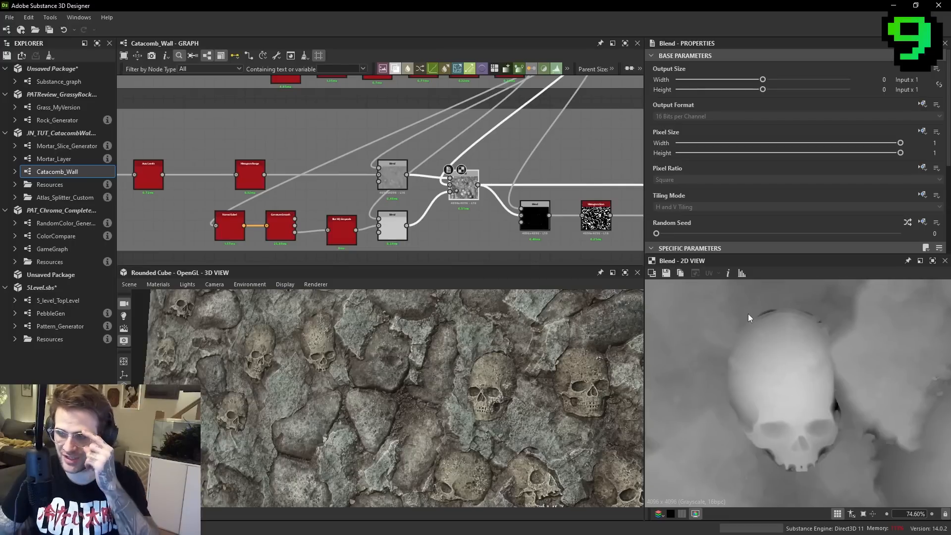
pyautogui.scroll(1, 431, 167)
pyautogui.click(384, 177)
# - Examine the stone edges of the catacomb wall up close in the 3D view
pyautogui.scroll(3, 795, 355)
pyautogui.scroll(1, 796, 359)
pyautogui.scroll(8, 584, 384)
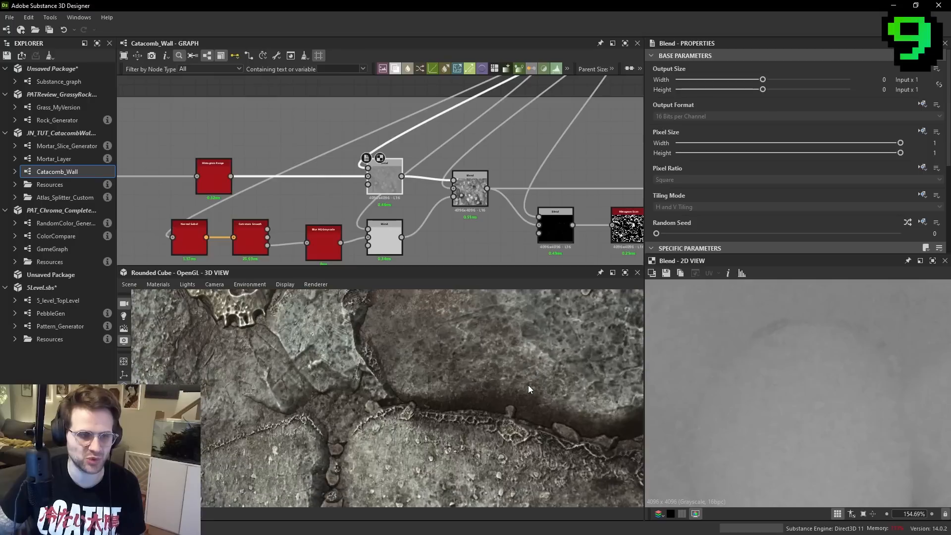
pyautogui.moveTo(528, 385); pyautogui.dragTo(532, 379)
pyautogui.moveTo(532, 379); pyautogui.dragTo(468, 381, button='right')
pyautogui.moveTo(469, 381); pyautogui.dragTo(499, 376)
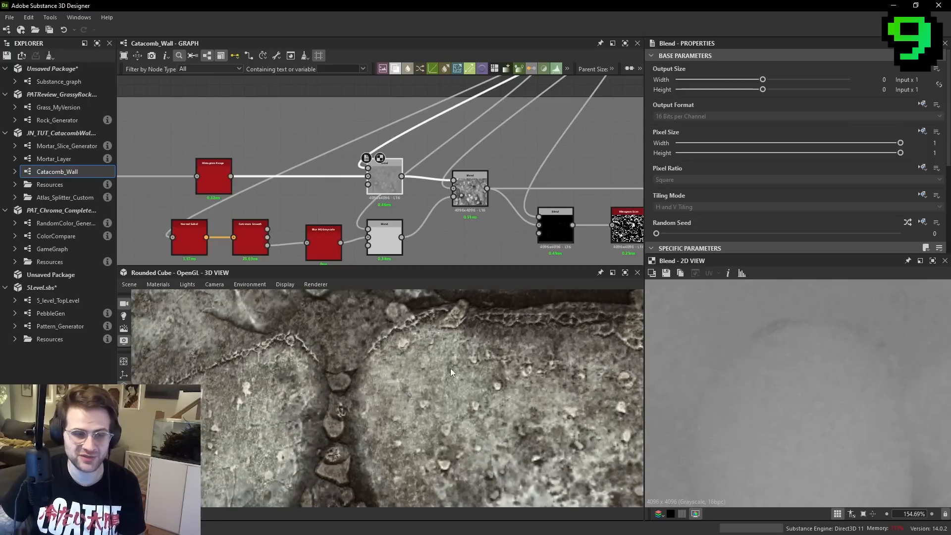
# - Inspect the skull edges in the Max (Lighten) Blend's height output and review the node's blending settings
pyautogui.scroll(1, 445, 194)
pyautogui.click(473, 191)
pyautogui.scroll(-2, 832, 409)
pyautogui.scroll(3, 810, 379)
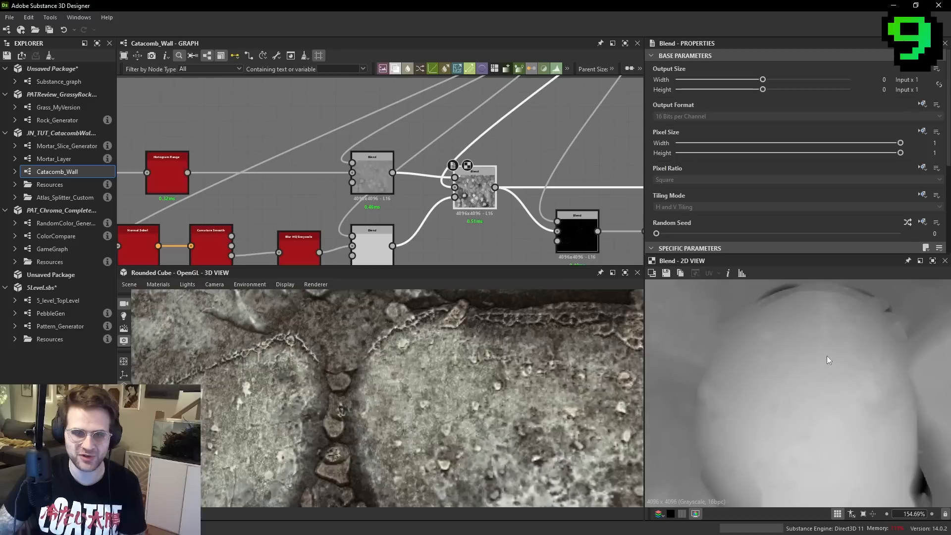
pyautogui.scroll(-3, 798, 195)
pyautogui.scroll(4, 840, 380)
pyautogui.scroll(-4, 847, 328)
pyautogui.moveTo(812, 331); pyautogui.dragTo(765, 377, button='middle')
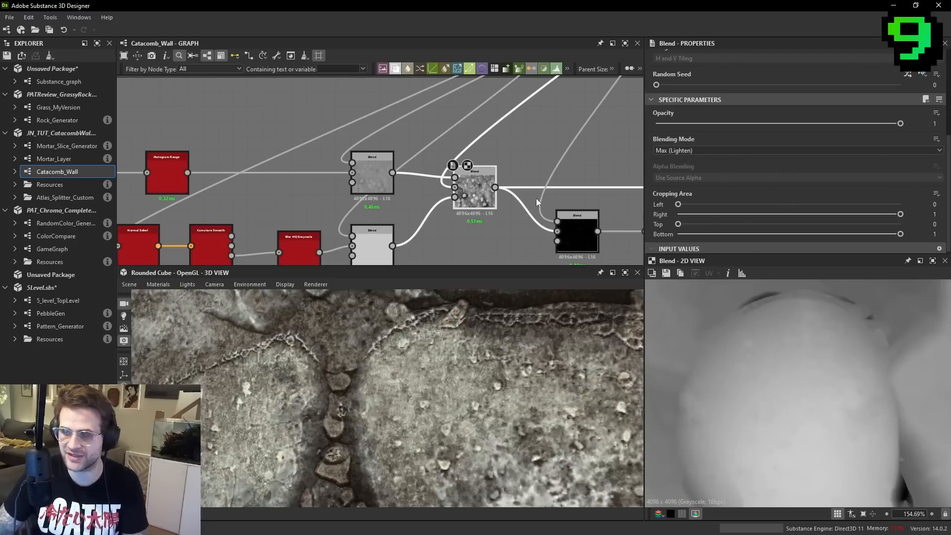
# - Add a Normal Sobel node near the Max (Lighten) Blend and feed it the upstream Blend's output
pyautogui.moveTo(519, 242); pyautogui.dragTo(490, 268, button='middle')
pyautogui.press('space')
pyautogui.write('normal so')
pyautogui.press('Return')
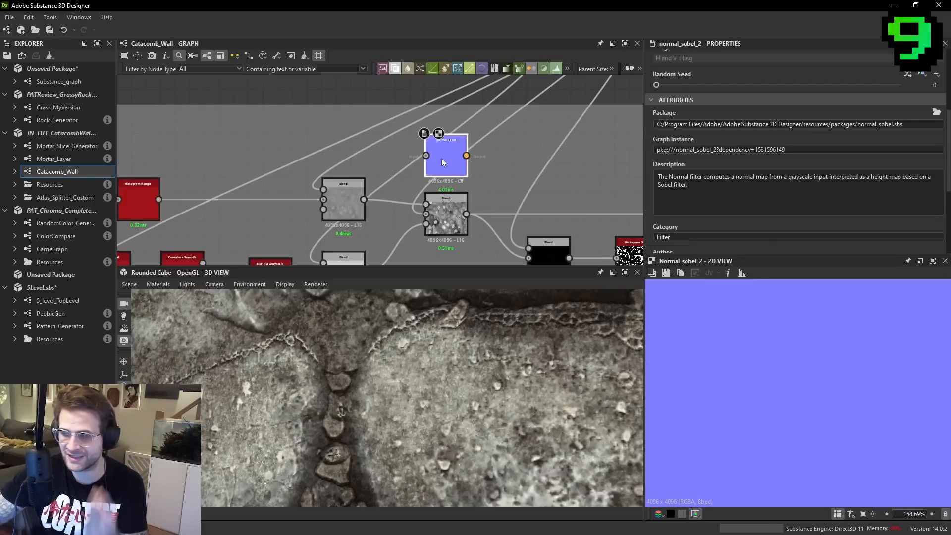
pyautogui.moveTo(445, 156); pyautogui.dragTo(421, 177)
pyautogui.moveTo(368, 211); pyautogui.dragTo(515, 183)
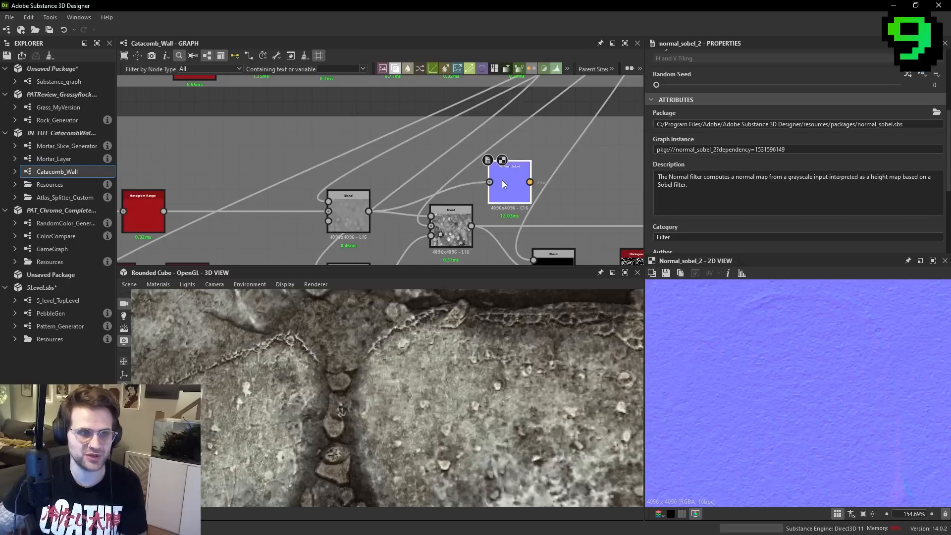
# - Feed Normal Sobel from the Max (Lighten) Blend, set its intensity to 8 and inspect the normals along the skull edge
pyautogui.scroll(-5, 774, 198)
pyautogui.click(797, 208)
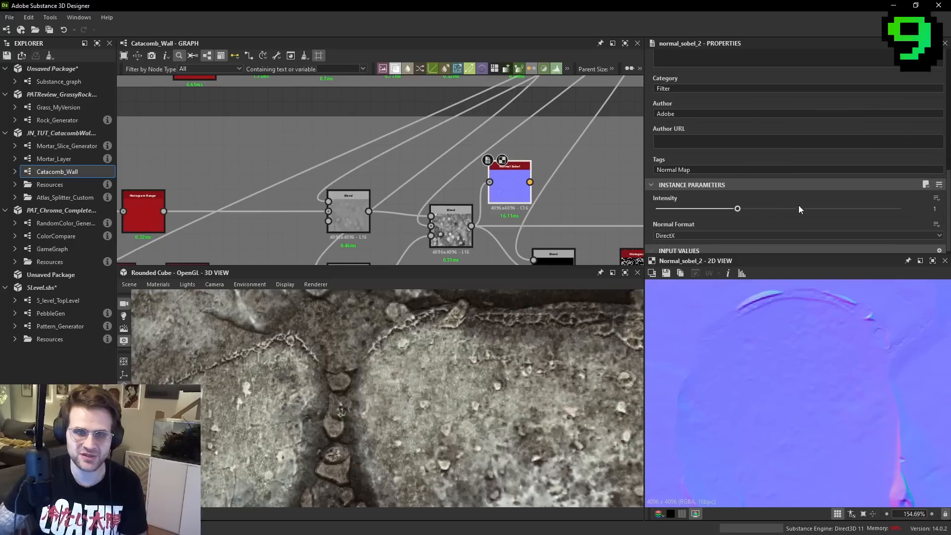
pyautogui.press('Return')
pyautogui.scroll(4, 802, 373)
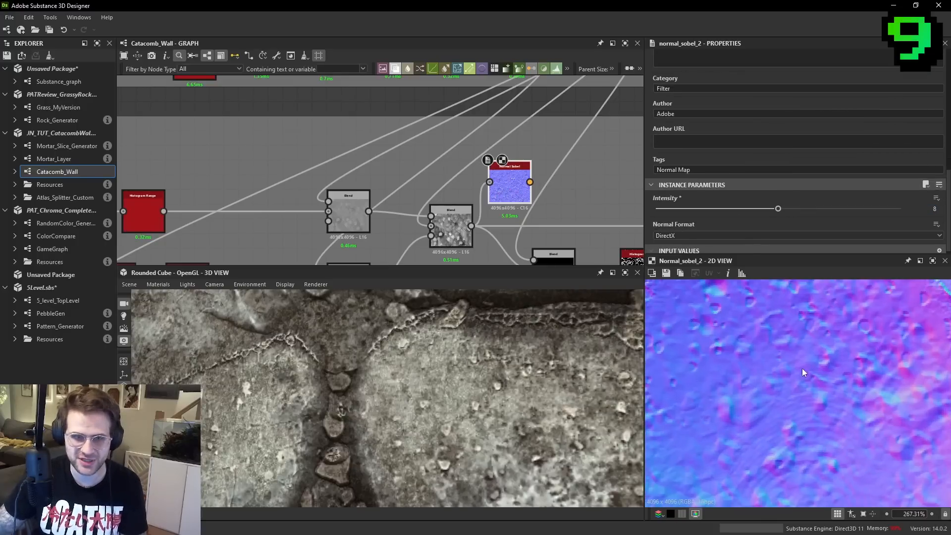
pyautogui.moveTo(802, 373); pyautogui.dragTo(809, 418, button='middle')
pyautogui.scroll(2, 790, 344)
pyautogui.moveTo(789, 342); pyautogui.dragTo(811, 394, button='middle')
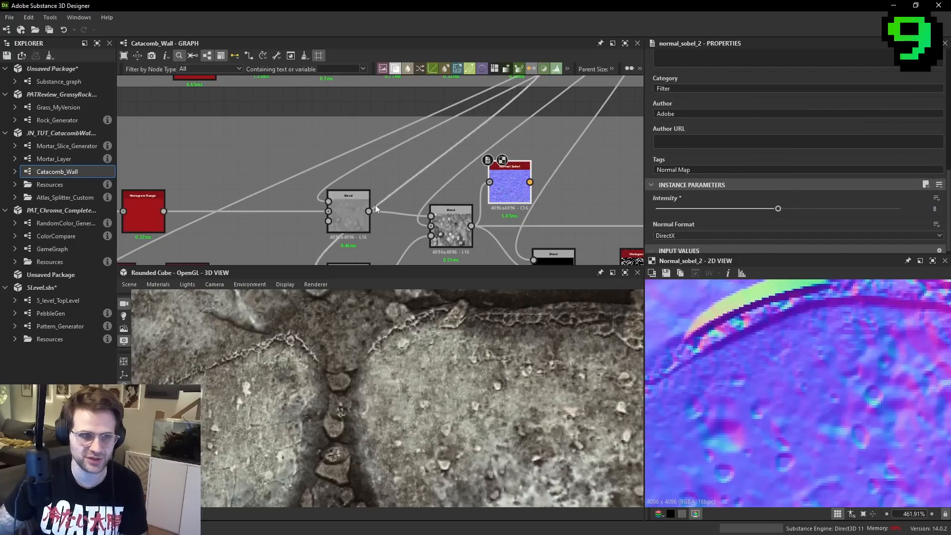
# - Set the Max (Lighten) Blend's opacity to 0.41 and finally to 0.82, comparing the normals along the skull edge
pyautogui.click(451, 224)
pyautogui.moveTo(789, 122); pyautogui.dragTo(756, 122)
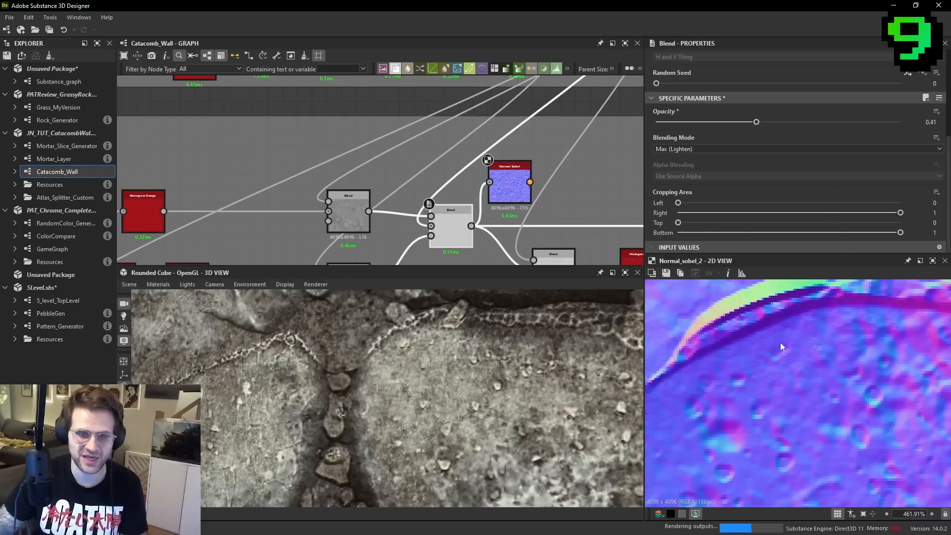
pyautogui.click(856, 122)
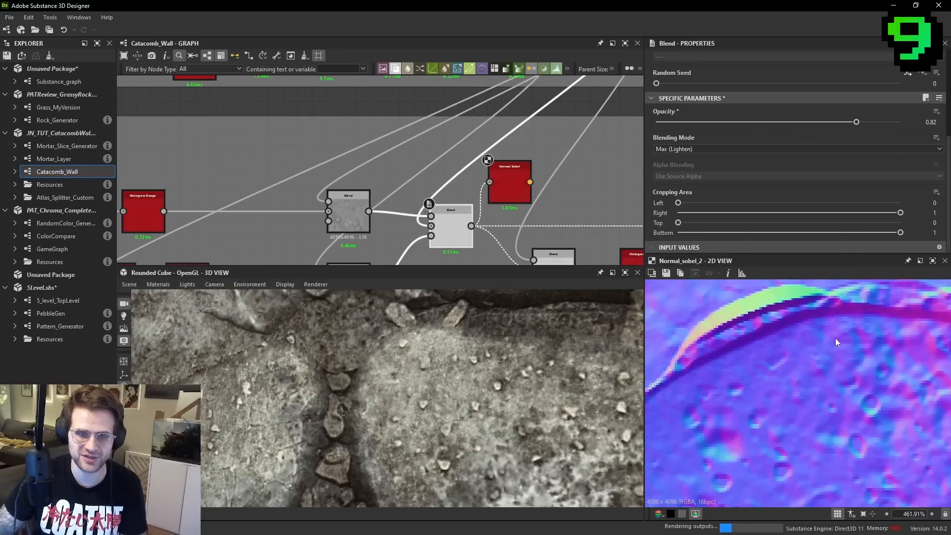
pyautogui.scroll(3, 807, 356)
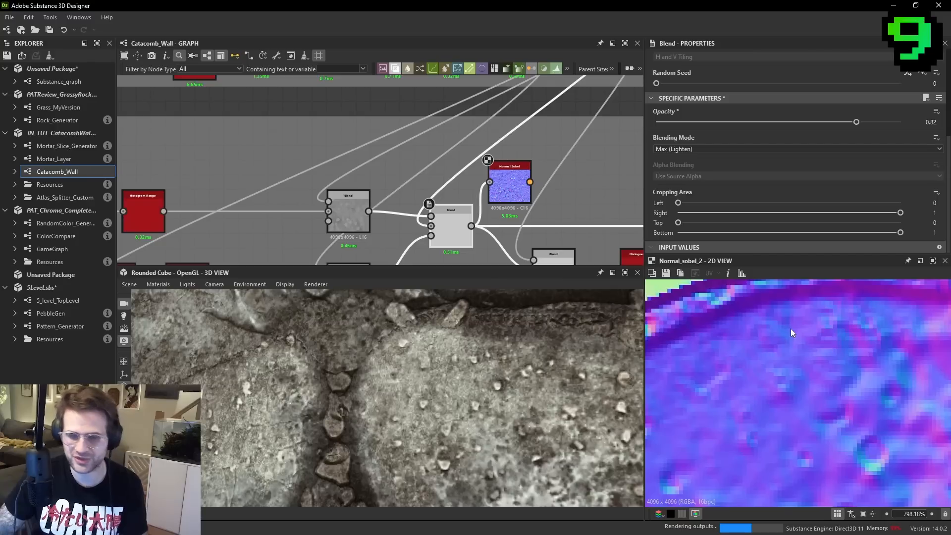
pyautogui.scroll(-3, 828, 320)
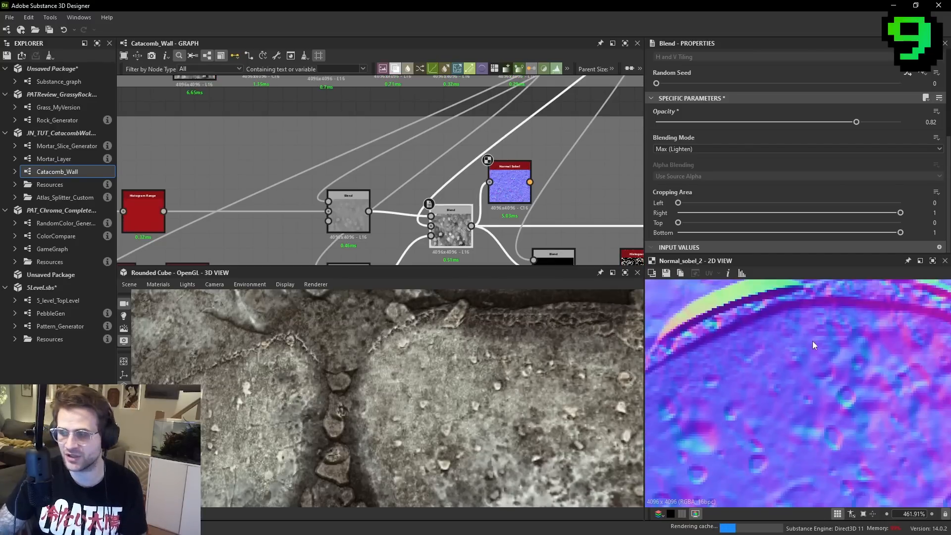
# - Open the 5_level_TopLevel graph from the 5Level.sbs package
pyautogui.scroll(-5, 463, 221)
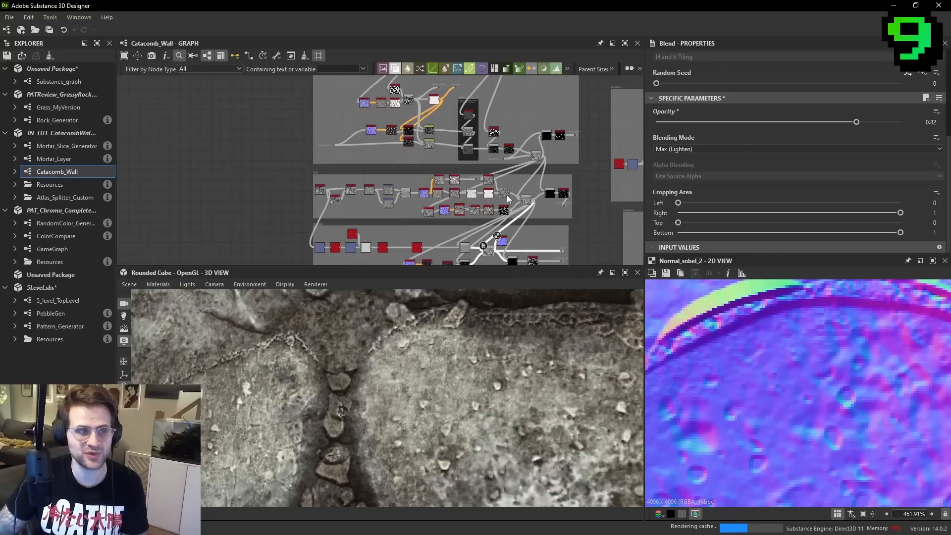
pyautogui.click(79, 301)
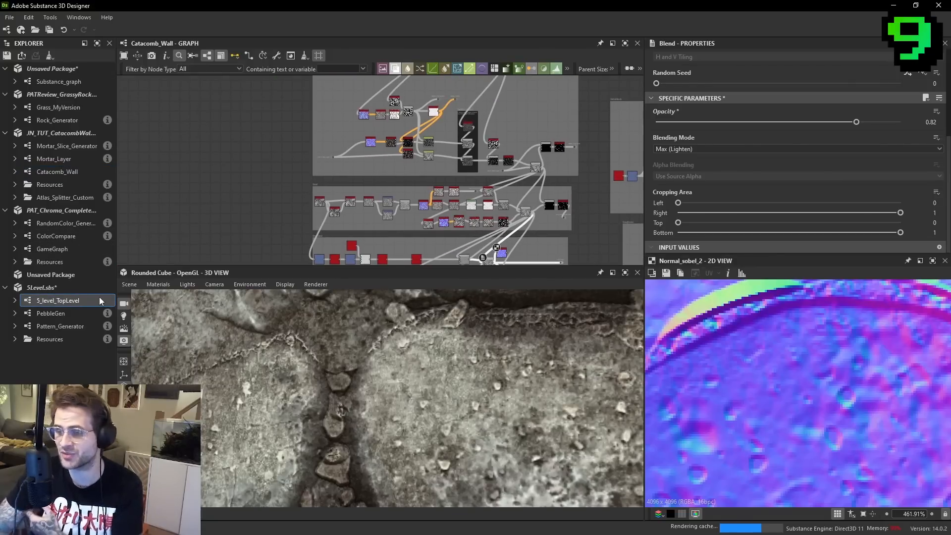
pyautogui.doubleClick(79, 301)
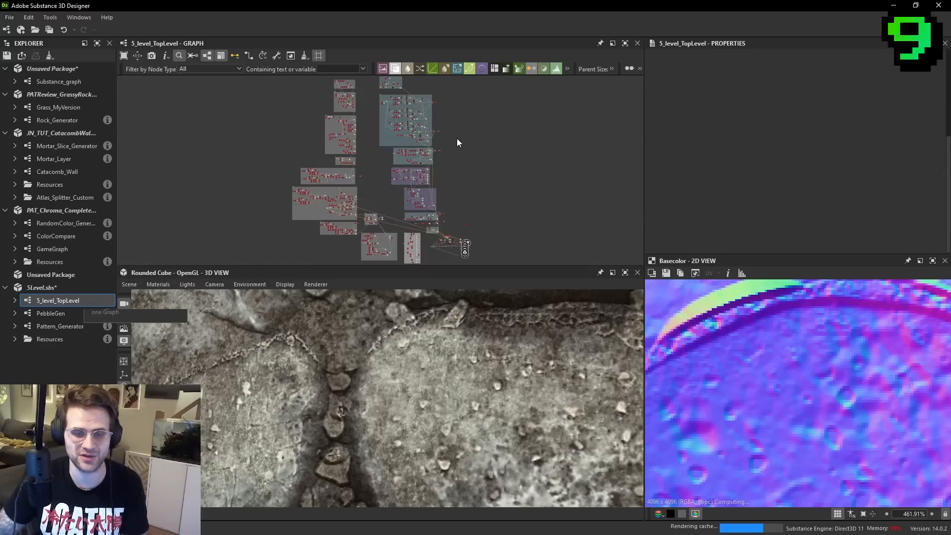
# - Locate the end of the crack node chain in 5_level_TopLevel and preview its Subtract Blend
pyautogui.scroll(3, 382, 184)
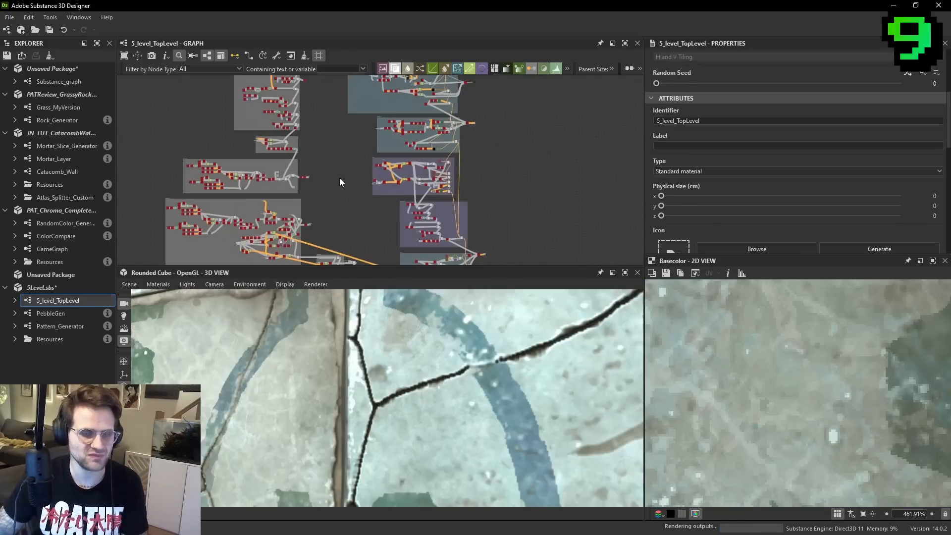
pyautogui.moveTo(366, 166); pyautogui.dragTo(518, 184, button='middle')
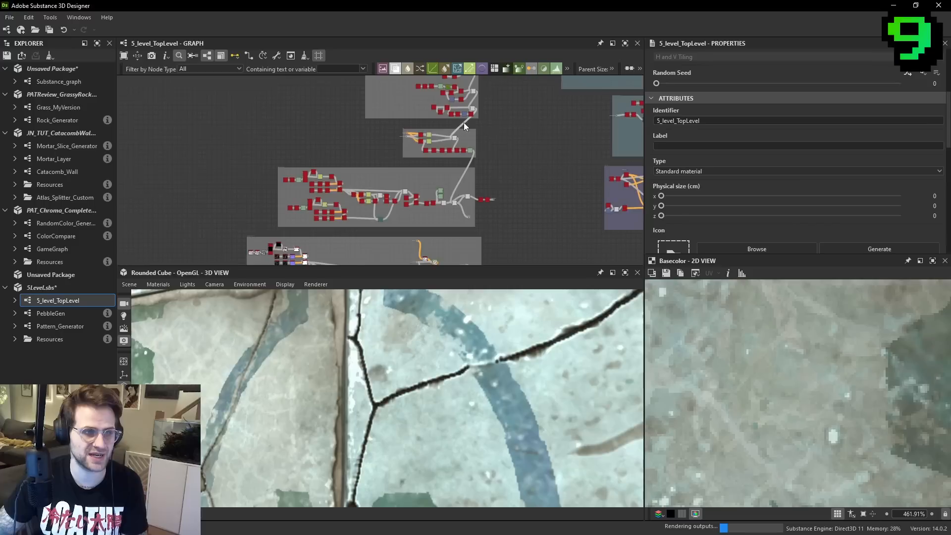
pyautogui.scroll(5, 453, 143)
pyautogui.moveTo(305, 205); pyautogui.dragTo(377, 165, button='middle')
pyautogui.scroll(5, 377, 166)
pyautogui.moveTo(198, 179); pyautogui.dragTo(304, 162, button='middle')
pyautogui.moveTo(508, 188); pyautogui.dragTo(144, 113, button='middle')
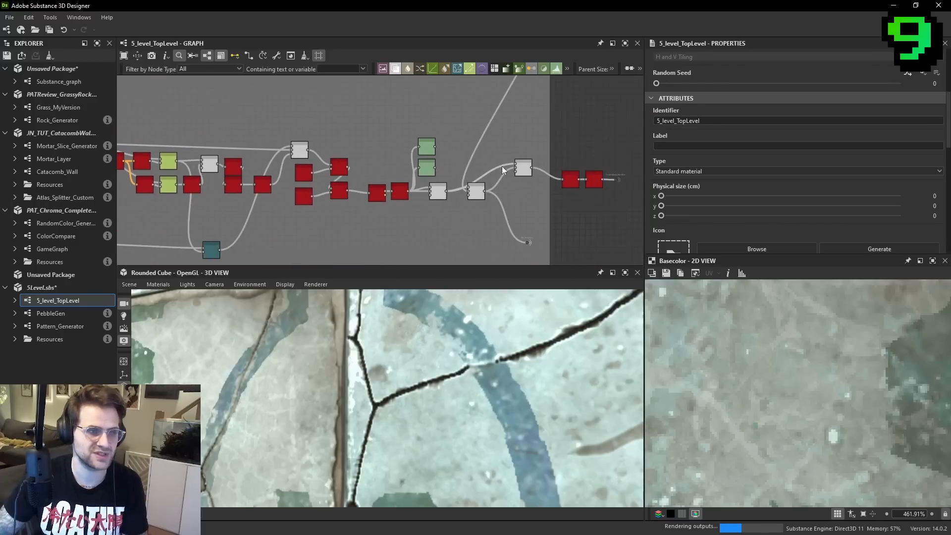
pyautogui.scroll(3, 530, 173)
pyautogui.doubleClick(518, 166)
pyautogui.scroll(-5, 856, 379)
pyautogui.scroll(-5, 845, 376)
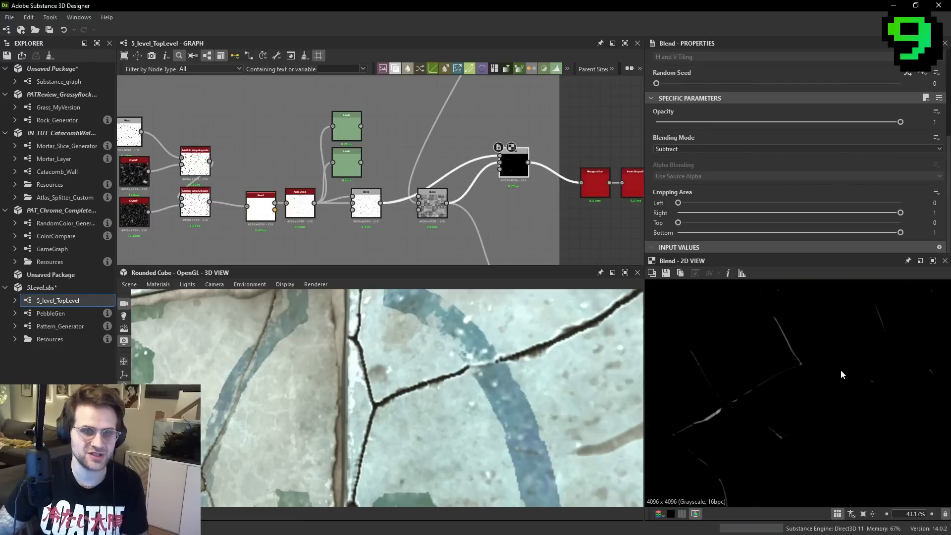
pyautogui.scroll(-1, 535, 219)
# - Compare the tile height Blend with the Multiply Blend holding the crack pattern
pyautogui.click(549, 195)
pyautogui.doubleClick(422, 206)
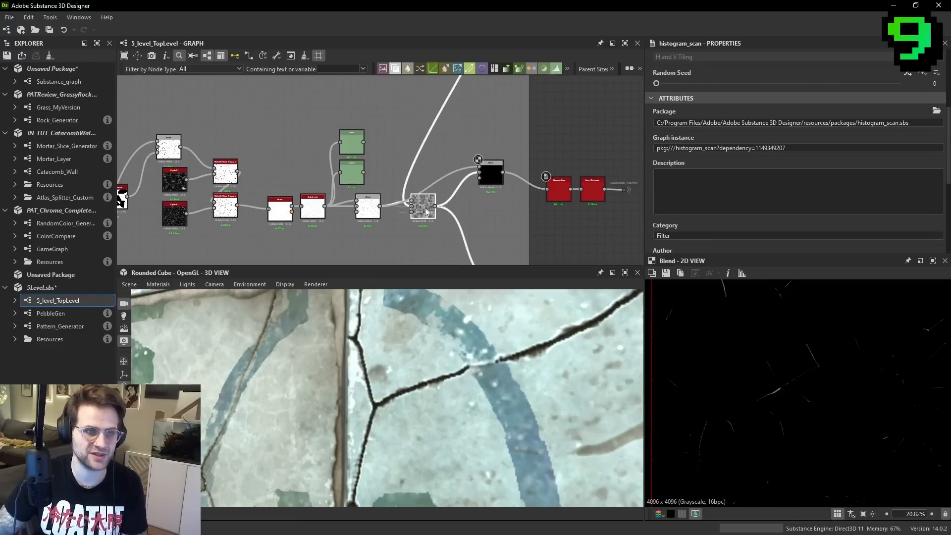
pyautogui.scroll(6, 788, 377)
pyautogui.doubleClick(367, 206)
pyautogui.scroll(-3, 833, 341)
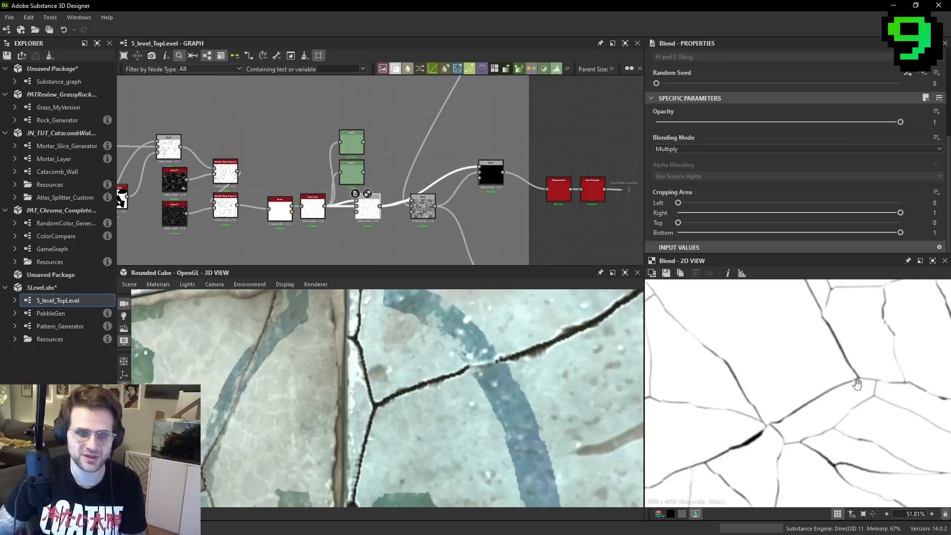
pyautogui.scroll(2, 783, 366)
pyautogui.moveTo(782, 366); pyautogui.dragTo(695, 298, button='middle')
# - Add a Normal Sobel node fed by the tile height Blend and preview its normals
pyautogui.doubleClick(420, 209)
pyautogui.rightClick(528, 228)
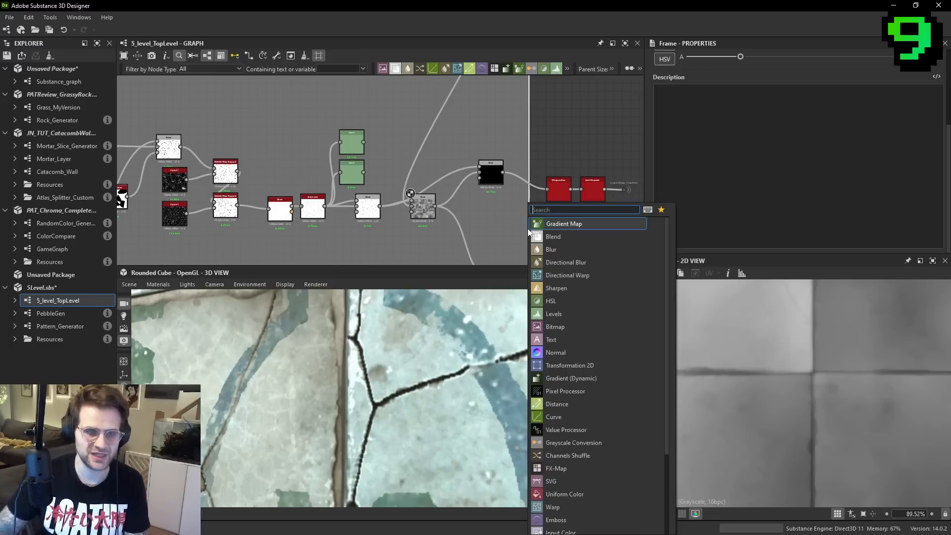
pyautogui.press('Escape')
pyautogui.press('space')
pyautogui.write('normal s')
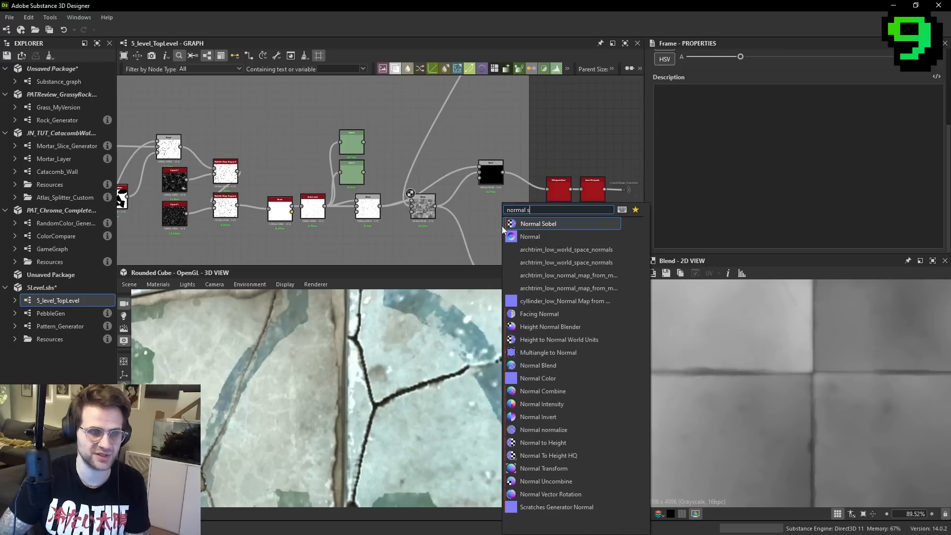
pyautogui.press('Return')
pyautogui.scroll(1, 557, 179)
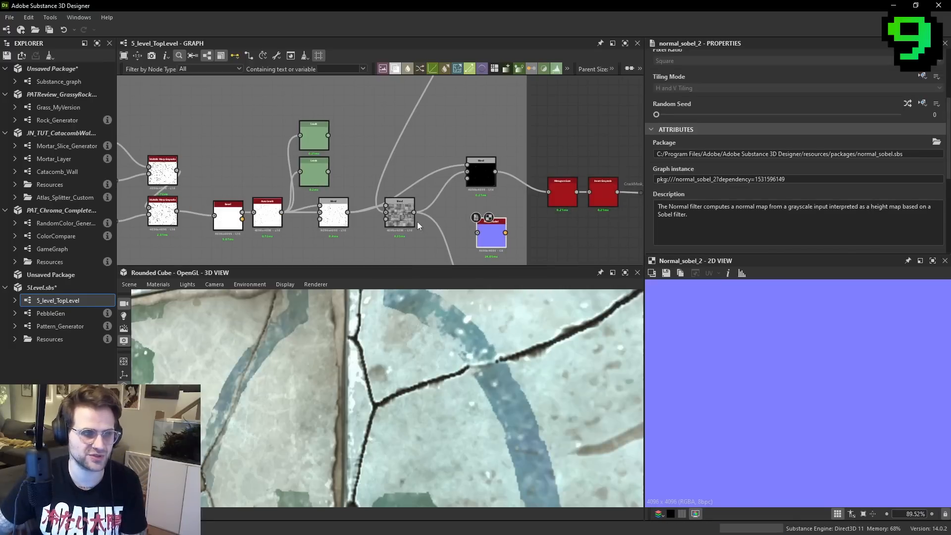
pyautogui.moveTo(454, 232); pyautogui.dragTo(491, 241)
pyautogui.scroll(3, 768, 337)
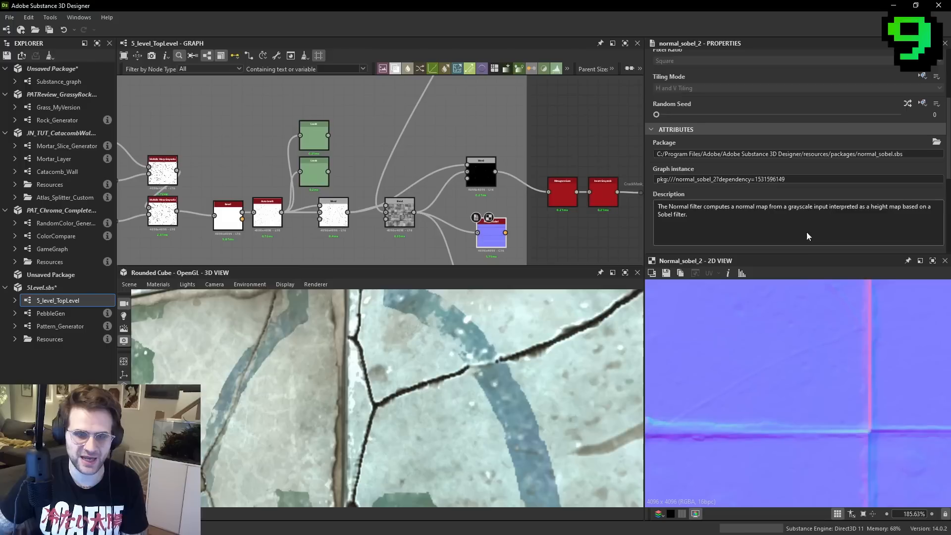
# - Set the Normal Sobel's intensity to 4 and inspect the tile edges in the preview
pyautogui.scroll(-5, 838, 230)
pyautogui.rightClick(844, 204)
pyautogui.write('4')
pyautogui.press('Return')
pyautogui.moveTo(850, 328); pyautogui.dragTo(853, 350, button='middle')
# - Lower the Min (Darken) height Blend's opacity to about 0.03, adjusting it slightly while comparing the normals
pyautogui.click(400, 214)
pyautogui.click(664, 122)
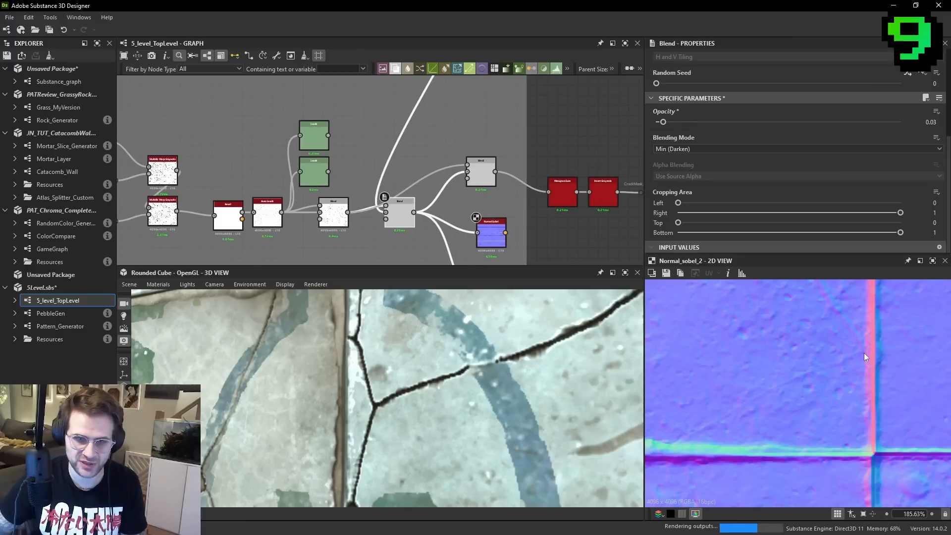
pyautogui.click(668, 122)
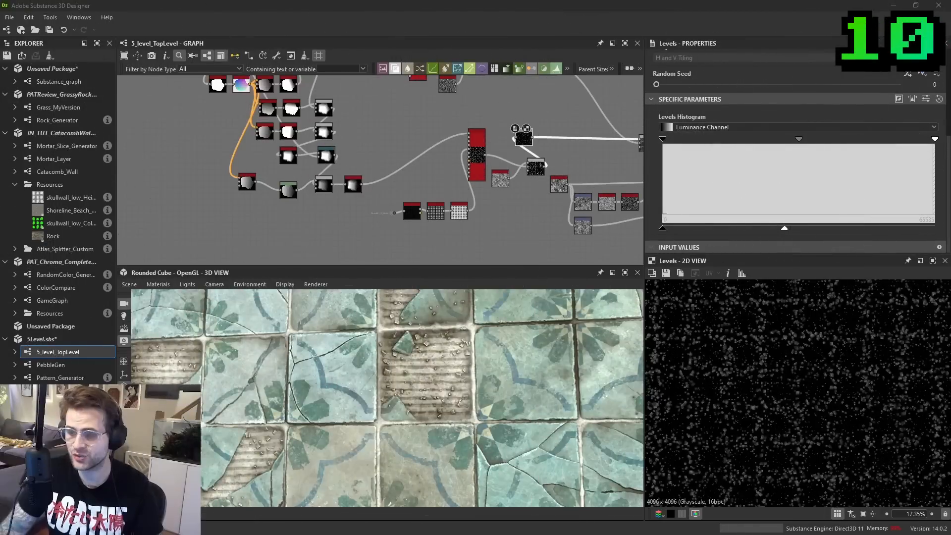
# - Locate the pebble node chain and preview its Auto Levels output and the Tile Sampler that scatters it
pyautogui.moveTo(373, 167); pyautogui.dragTo(391, 181, button='middle')
pyautogui.scroll(1, 392, 179)
pyautogui.moveTo(417, 146); pyautogui.dragTo(421, 167, button='middle')
pyautogui.scroll(-2, 420, 166)
pyautogui.moveTo(347, 120); pyautogui.dragTo(384, 186, button='middle')
pyautogui.moveTo(200, 121); pyautogui.dragTo(380, 228)
pyautogui.scroll(1, 404, 223)
pyautogui.doubleClick(532, 196)
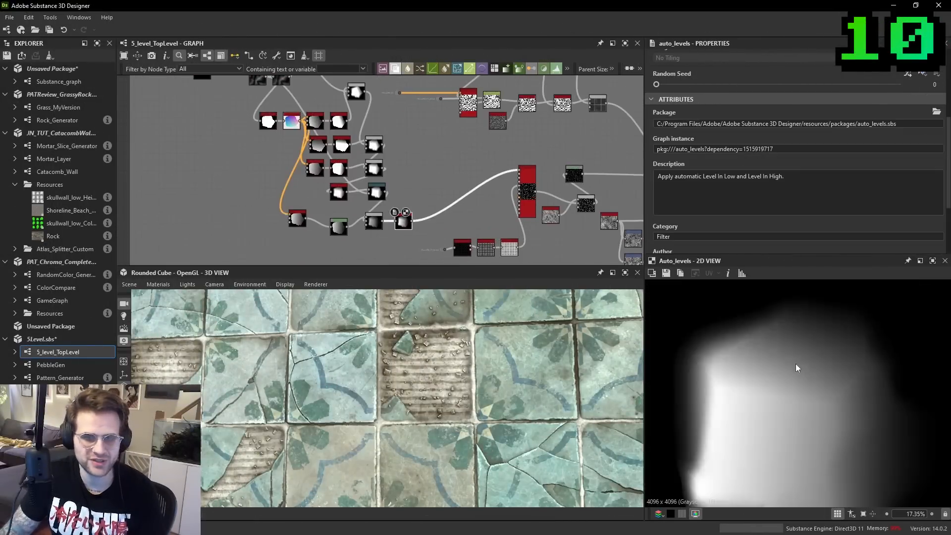
pyautogui.doubleClick(531, 198)
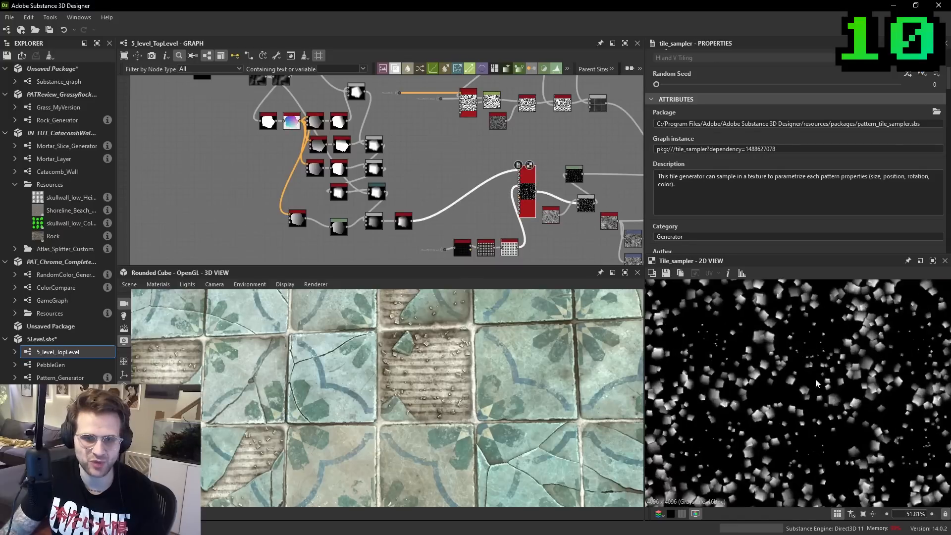
# - Examine the scattered pebbles in the Tile Sampler preview and in the broken tile areas of the 3D model
pyautogui.scroll(2, 464, 397)
pyautogui.scroll(2, 466, 399)
pyautogui.moveTo(467, 337); pyautogui.dragTo(479, 411, button='middle')
pyautogui.keyDown('ctrl'); pyautogui.keyDown('shift'); pyautogui.moveTo(479, 409); pyautogui.dragTo(465, 376, button='right'); pyautogui.keyUp('shift'); pyautogui.keyUp('ctrl')
pyautogui.moveTo(550, 346); pyautogui.dragTo(516, 342, button='middle')
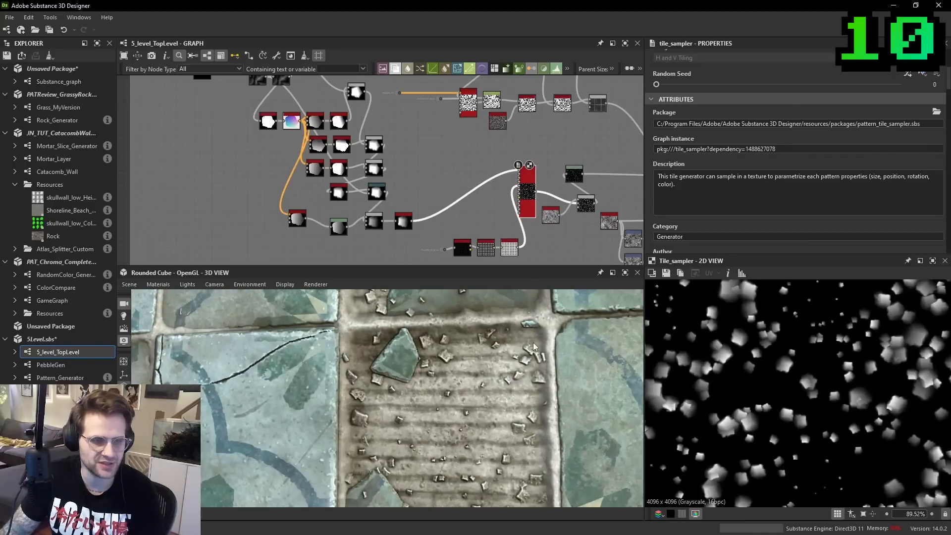
pyautogui.scroll(-3, 521, 331)
pyautogui.moveTo(387, 344); pyautogui.dragTo(446, 431, button='middle')
pyautogui.scroll(-3, 334, 212)
pyautogui.scroll(3, 490, 339)
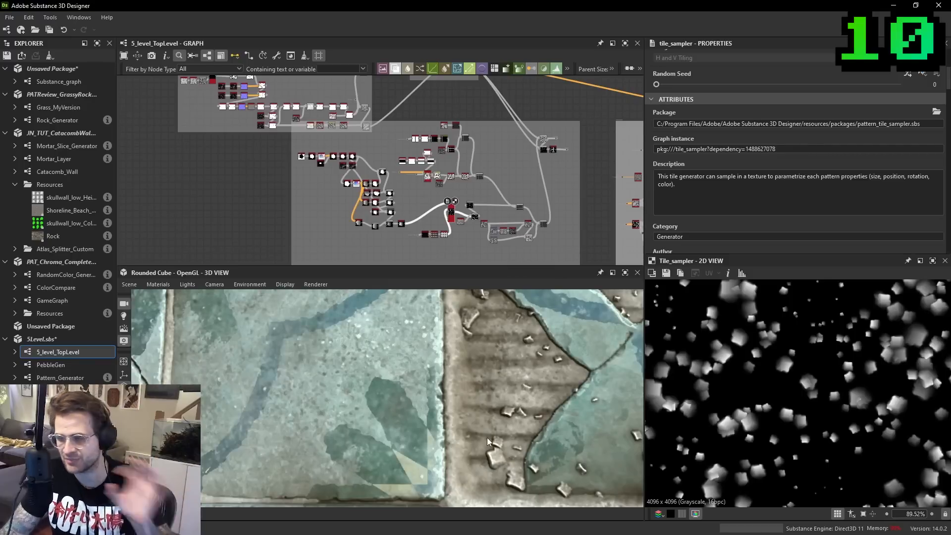
# - Widen the frame around the pebble nodes and place a duplicate of the pebble chain inside it
pyautogui.scroll(-1, 332, 198)
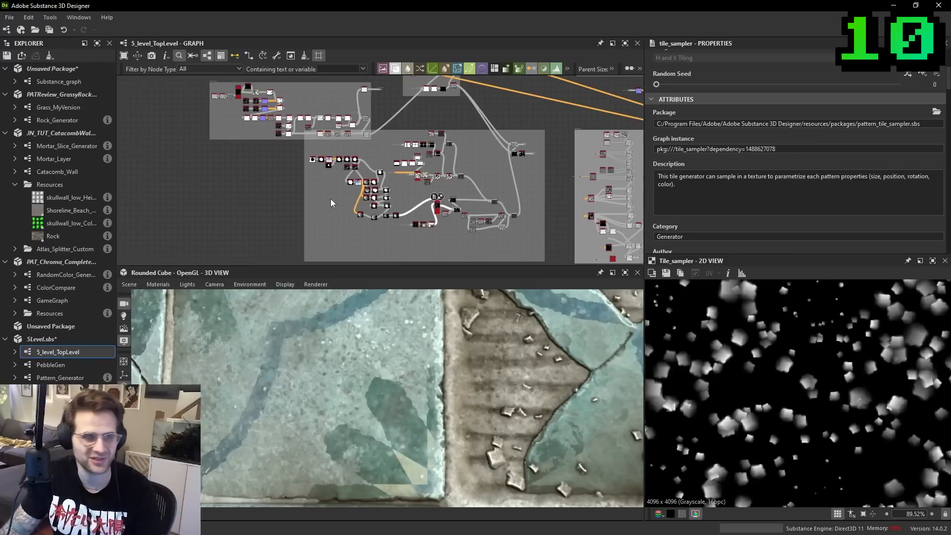
pyautogui.moveTo(305, 197); pyautogui.dragTo(262, 198)
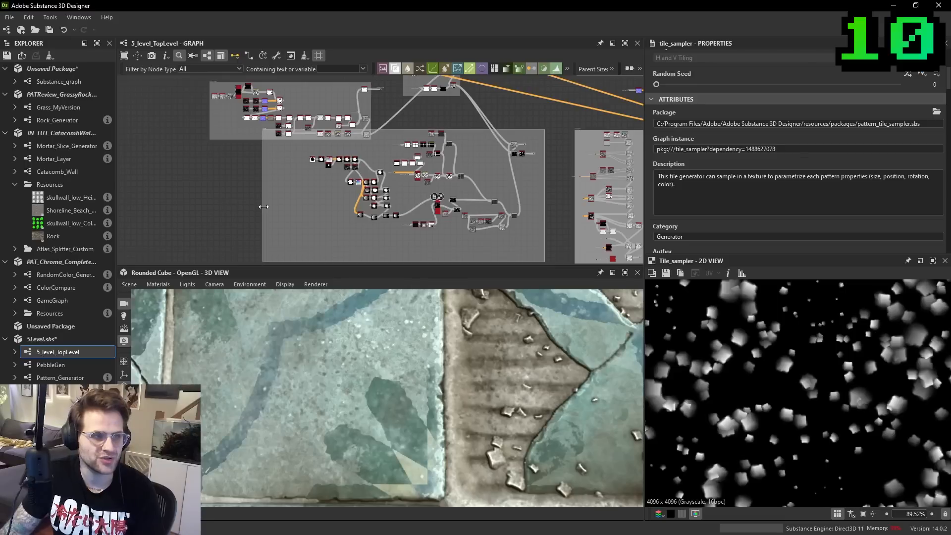
pyautogui.moveTo(334, 235); pyautogui.dragTo(400, 194)
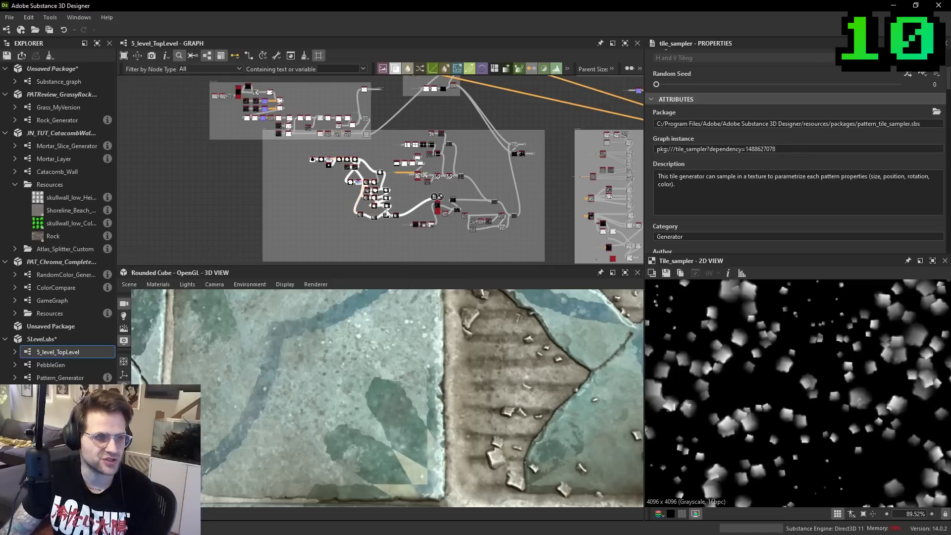
pyautogui.moveTo(348, 238); pyautogui.dragTo(365, 195, button='middle')
pyautogui.click(366, 195)
pyautogui.hotkey('ctrl', 'v')
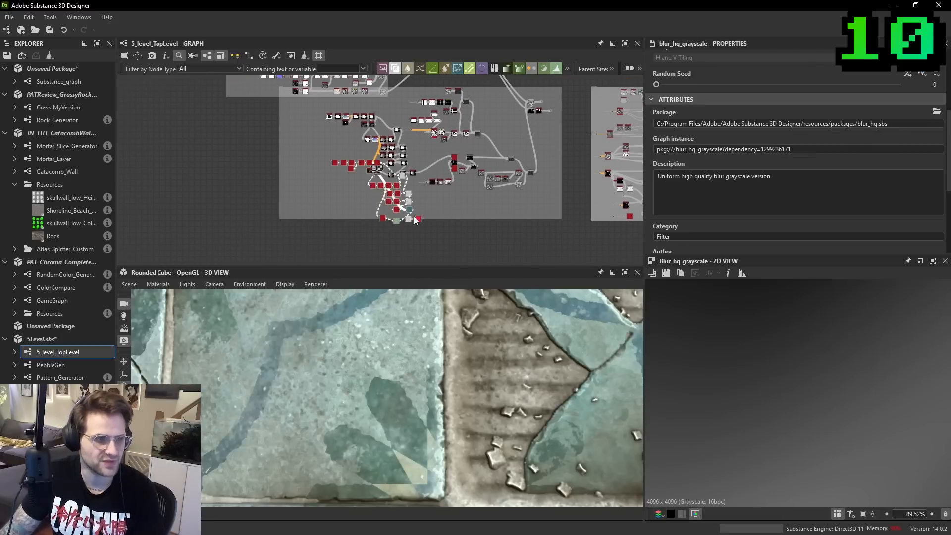
pyautogui.click(369, 212)
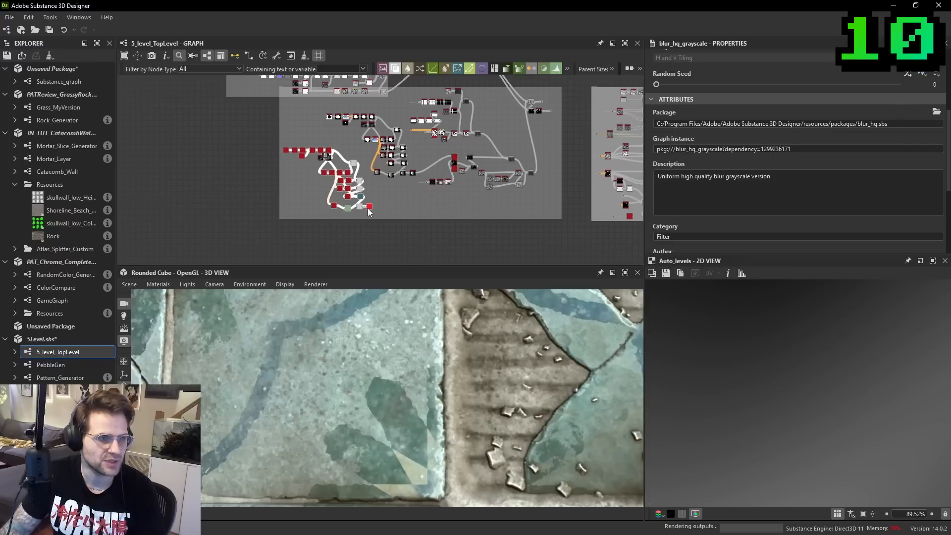
# - Randomize the seed of the Splatter Circular node that starts the duplicated pebble chain
pyautogui.scroll(5, 225, 144)
pyautogui.doubleClick(425, 181)
pyautogui.moveTo(484, 205); pyautogui.dragTo(374, 181, button='middle')
pyautogui.scroll(-2, 845, 149)
pyautogui.scroll(2, 846, 148)
pyautogui.click(908, 73)
pyautogui.click(908, 74)
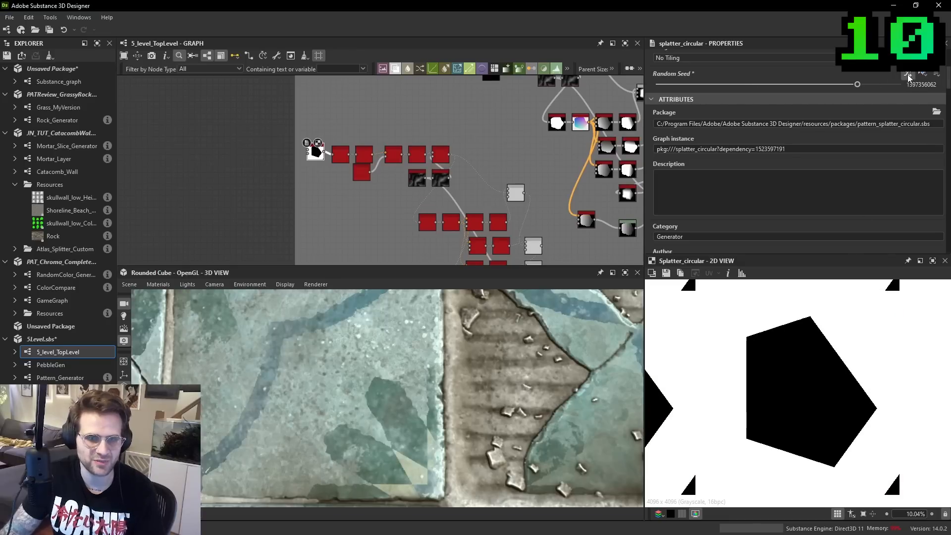
pyautogui.click(908, 73)
pyautogui.click(908, 73)
# - Randomize the duplicated chain's Crystal 1 noise seed while previewing its Min (Darken) Blend
pyautogui.moveTo(383, 174); pyautogui.dragTo(360, 161, button='middle')
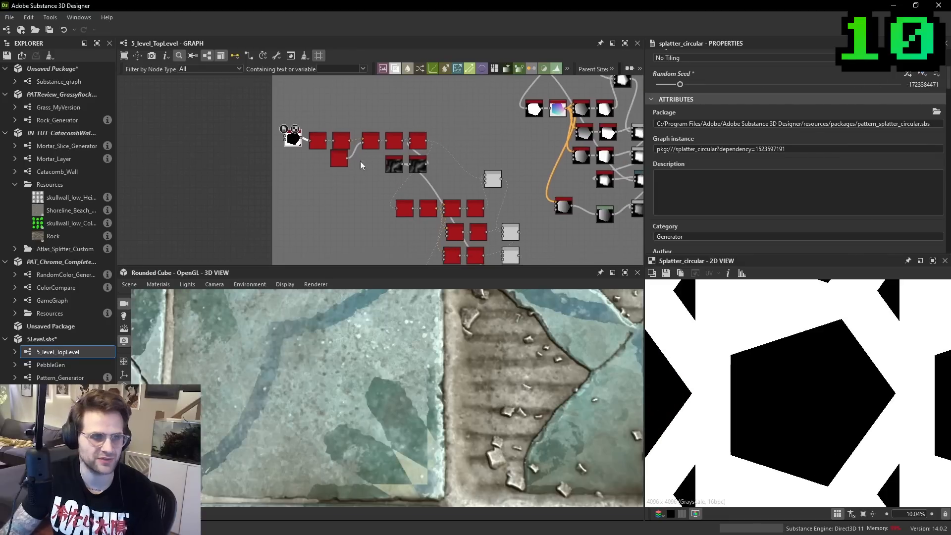
pyautogui.doubleClick(400, 163)
pyautogui.doubleClick(516, 237)
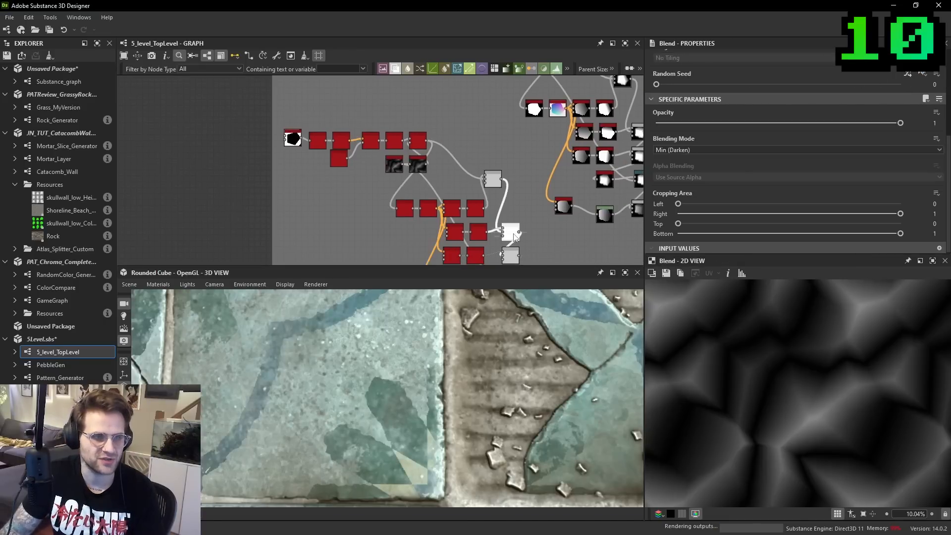
pyautogui.moveTo(515, 237); pyautogui.dragTo(509, 208, button='middle')
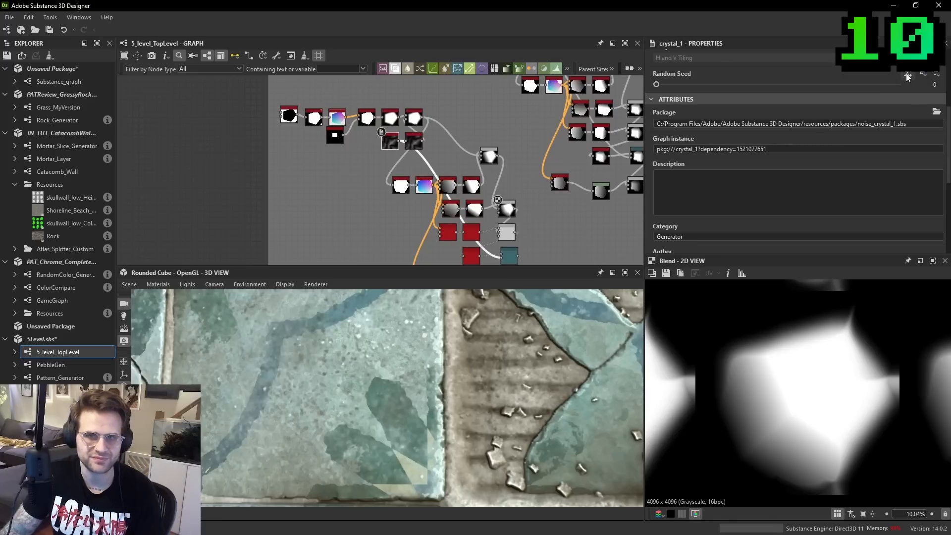
pyautogui.click(907, 74)
# - Randomize the seeds of the Flood Fill to Gradient nodes in the duplicated pebble chain
pyautogui.moveTo(440, 201)
pyautogui.mouseDown(button='middle')
pyautogui.moveTo(424, 159)
pyautogui.moveTo(429, 191)
pyautogui.mouseUp(button='middle')
pyautogui.doubleClick(434, 167)
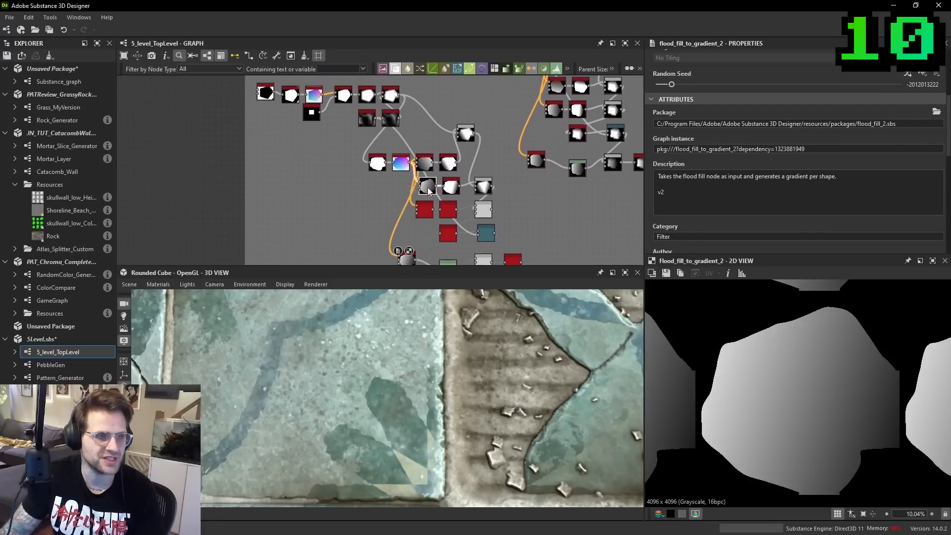
pyautogui.scroll(5, 429, 192)
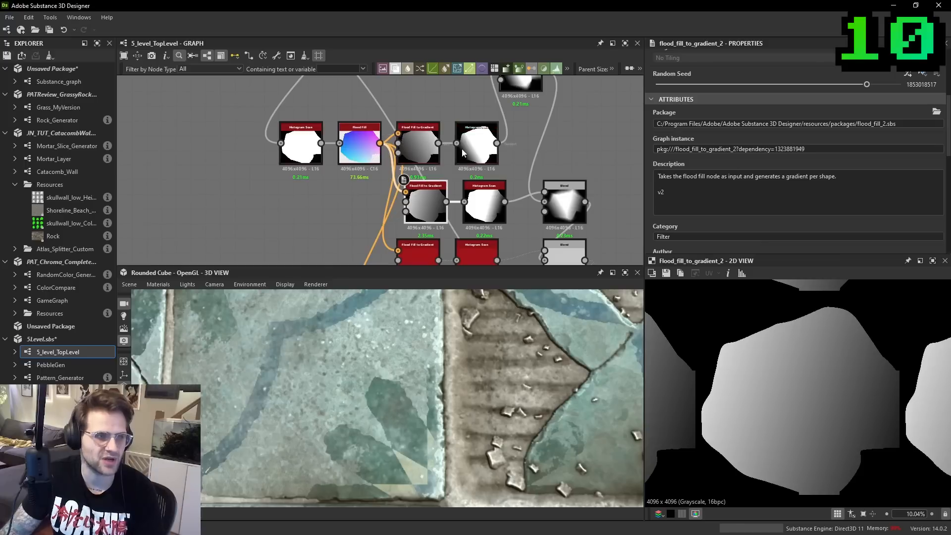
pyautogui.scroll(-2, 473, 148)
pyautogui.moveTo(473, 148); pyautogui.dragTo(342, 203, button='middle')
pyautogui.scroll(1, 488, 197)
pyautogui.scroll(-1, 409, 153)
# - Preview the final Auto Levels output of the duplicated pebble chain
pyautogui.moveTo(419, 248); pyautogui.dragTo(425, 88, button='middle')
pyautogui.doubleClick(456, 198)
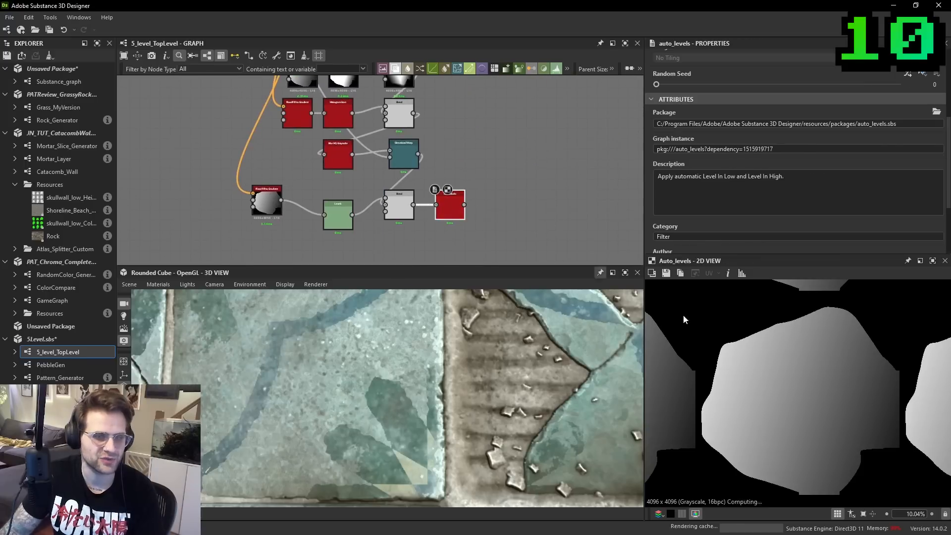
pyautogui.scroll(-6, 531, 197)
pyautogui.scroll(3, 583, 194)
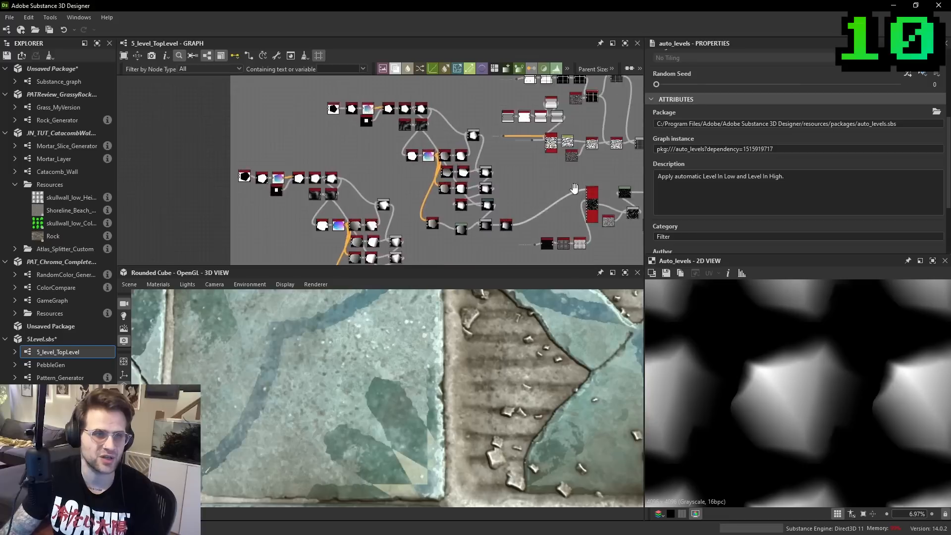
# - Set the pebble Tile Sampler's Pattern Input Number to 2
pyautogui.moveTo(583, 194); pyautogui.dragTo(503, 179, button='middle')
pyautogui.doubleClick(511, 192)
pyautogui.scroll(-3, 745, 194)
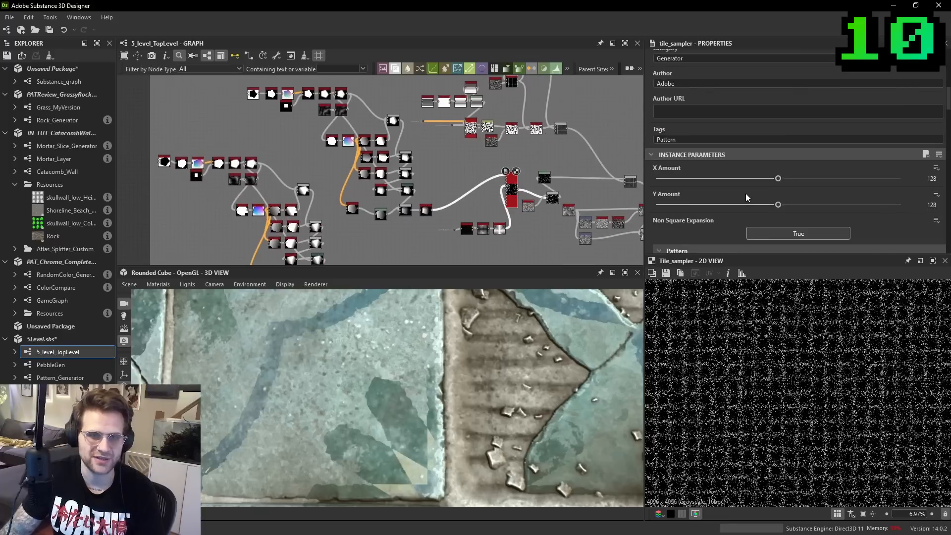
pyautogui.scroll(-2, 746, 193)
pyautogui.scroll(8, 792, 374)
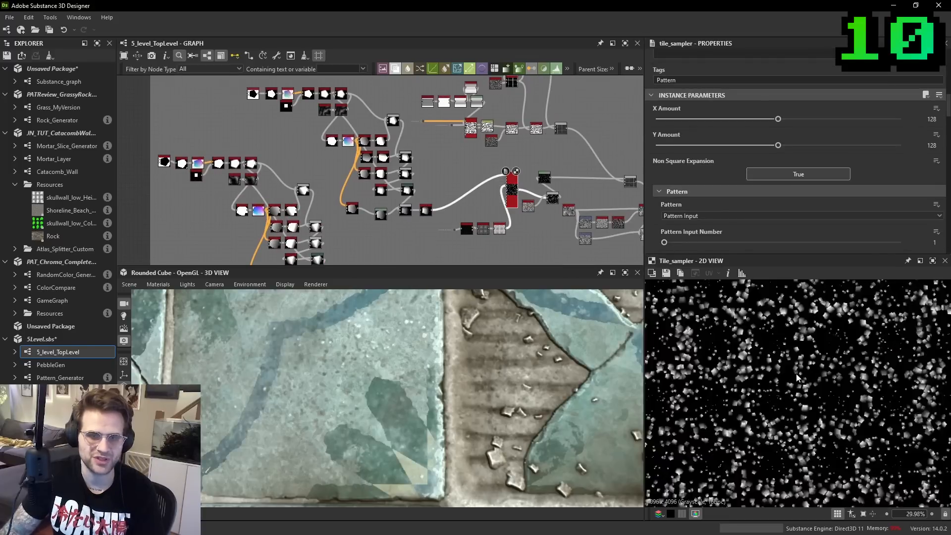
pyautogui.click(692, 242)
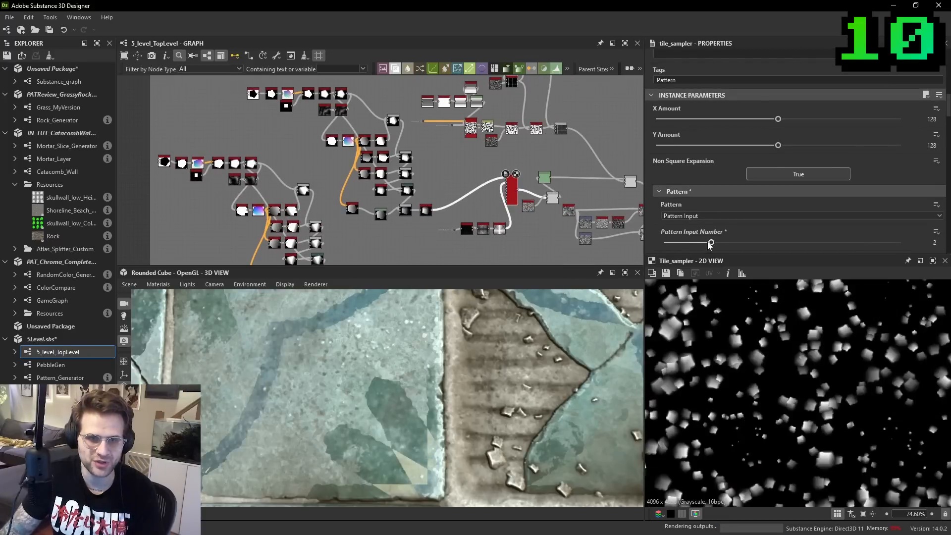
# - Connect the duplicated chain's Auto Levels output to Pattern Input 2 of the Tile Sampler
pyautogui.scroll(2, 510, 183)
pyautogui.scroll(3, 510, 182)
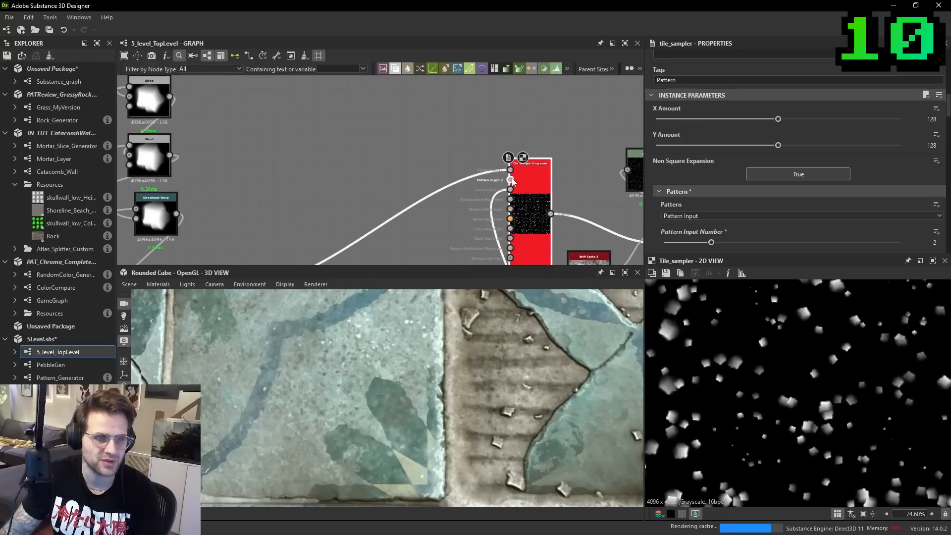
pyautogui.scroll(-1, 410, 208)
pyautogui.moveTo(411, 208); pyautogui.dragTo(492, 88, button='middle')
pyautogui.scroll(-2, 490, 198)
pyautogui.moveTo(491, 218); pyautogui.dragTo(478, 86, button='middle')
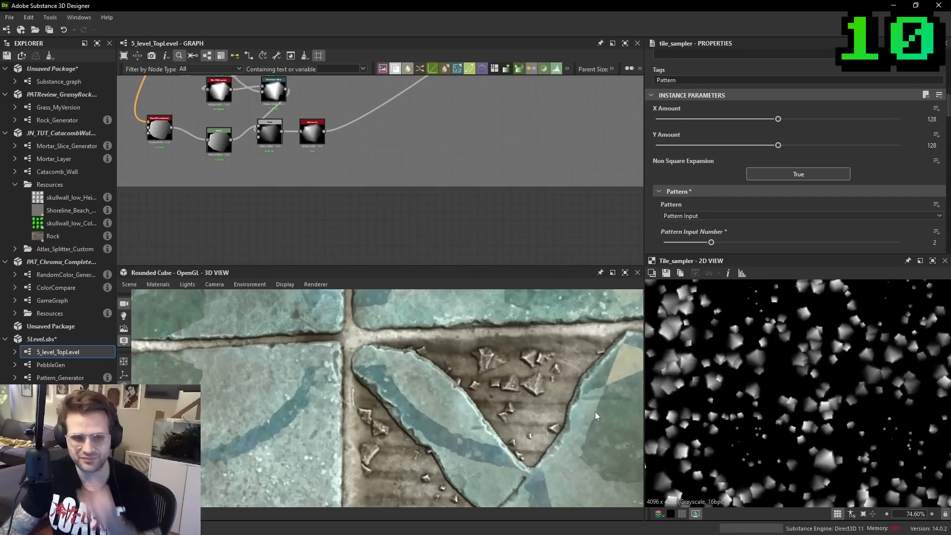
# - Delete the duplicated pebble chain, keeping the original one
pyautogui.scroll(-3, 412, 238)
pyautogui.moveTo(373, 161); pyautogui.dragTo(420, 257, button='middle')
pyautogui.scroll(-2, 327, 164)
pyautogui.moveTo(233, 128); pyautogui.dragTo(347, 232)
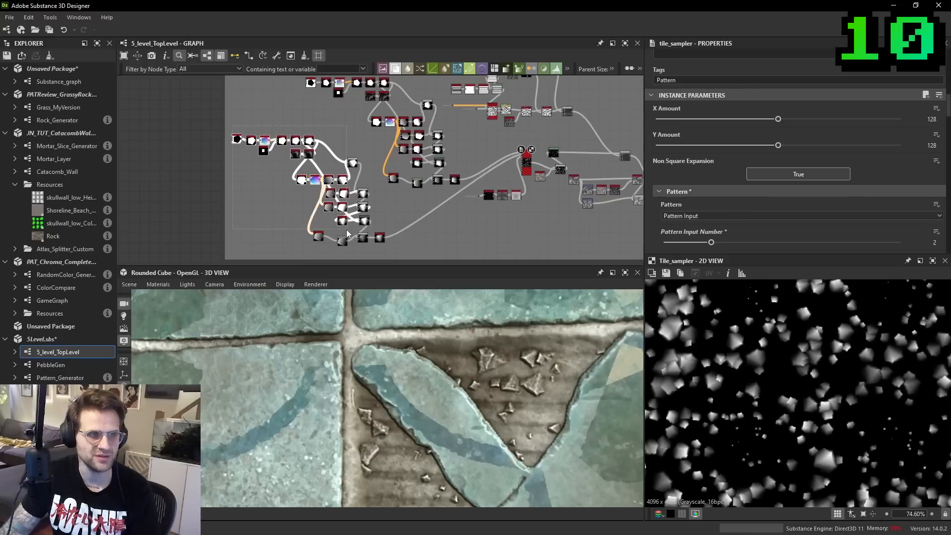
pyautogui.moveTo(399, 248); pyautogui.dragTo(293, 214)
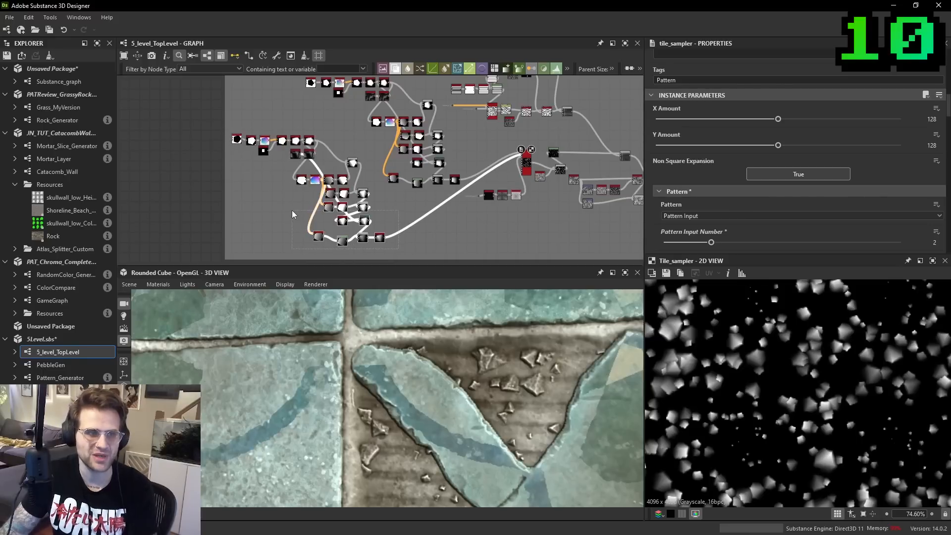
pyautogui.press('Delete')
pyautogui.moveTo(230, 125); pyautogui.dragTo(366, 204)
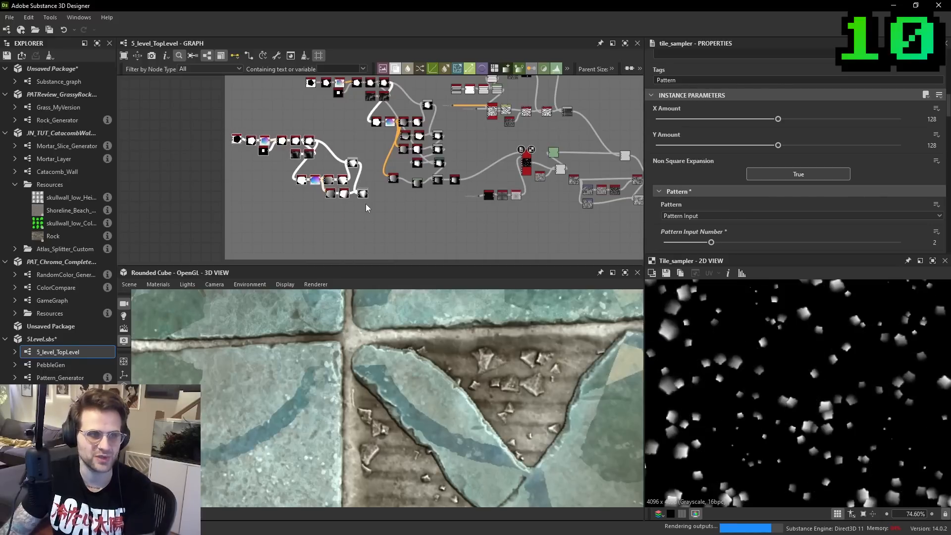
pyautogui.press('Delete')
pyautogui.hotkey('ctrl', 'z')
pyautogui.moveTo(241, 124); pyautogui.dragTo(367, 207)
pyautogui.press('Delete')
# - Create a new graph named YT_Pebble_Gen from all nodes of the original pebble chain
pyautogui.moveTo(330, 99); pyautogui.dragTo(317, 136, button='middle')
pyautogui.moveTo(298, 136); pyautogui.dragTo(441, 222)
pyautogui.keyDown('shift'); pyautogui.moveTo(430, 178); pyautogui.dragTo(422, 181); pyautogui.keyUp('shift')
pyautogui.rightClick(423, 182)
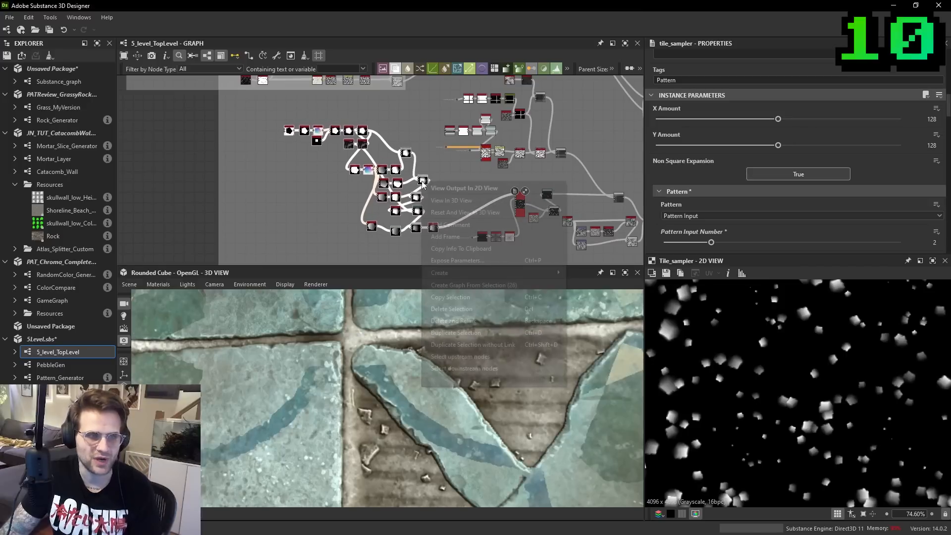
pyautogui.click(480, 287)
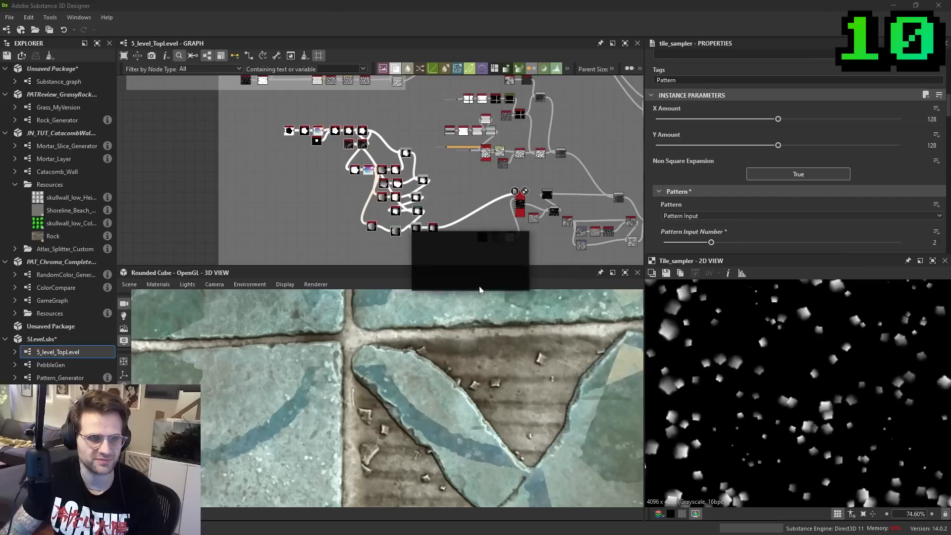
pyautogui.write('POe')
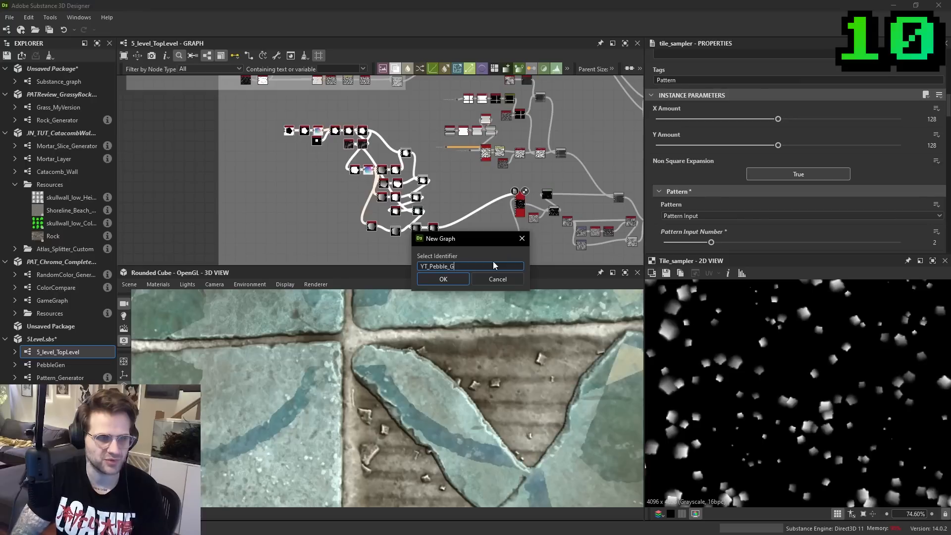
pyautogui.press('Return')
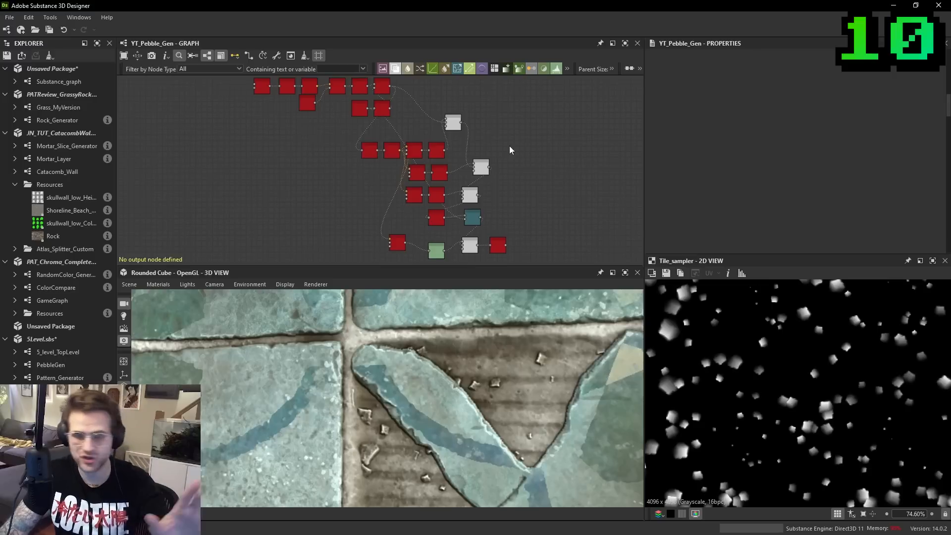
# - Add an Output node to YT_Pebble_Gen and connect the final Auto Levels node to it
pyautogui.moveTo(505, 227); pyautogui.dragTo(482, 222, button='middle')
pyautogui.scroll(1, 483, 221)
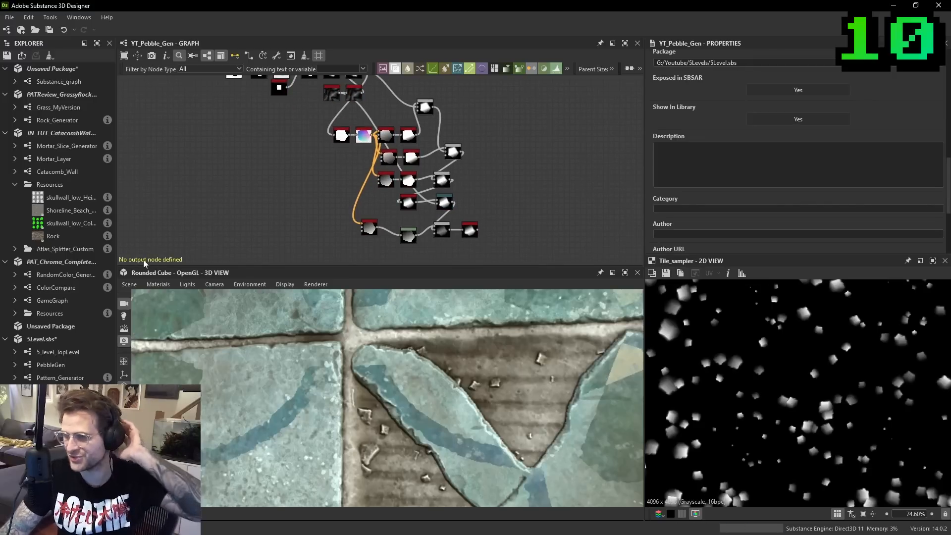
pyautogui.scroll(1, 497, 232)
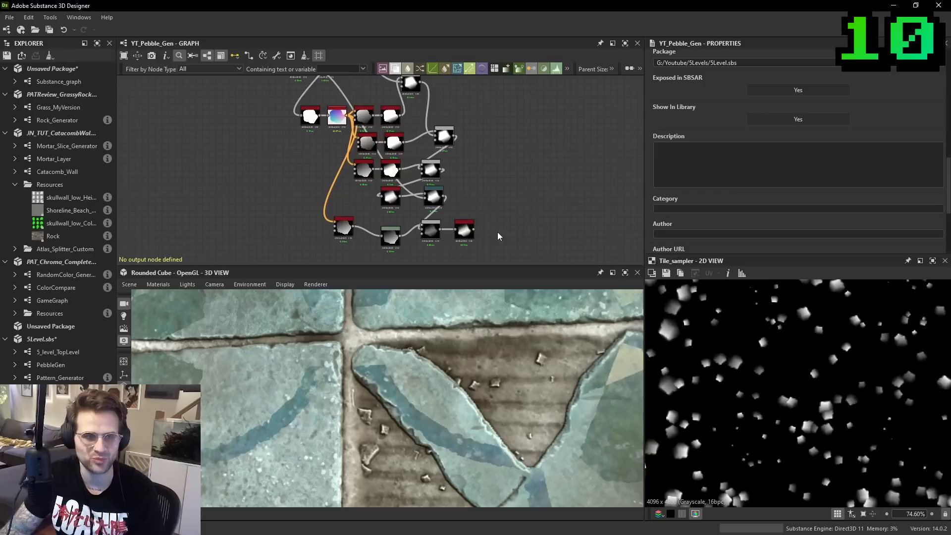
pyautogui.press('space')
pyautogui.write('o')
pyautogui.press('Return')
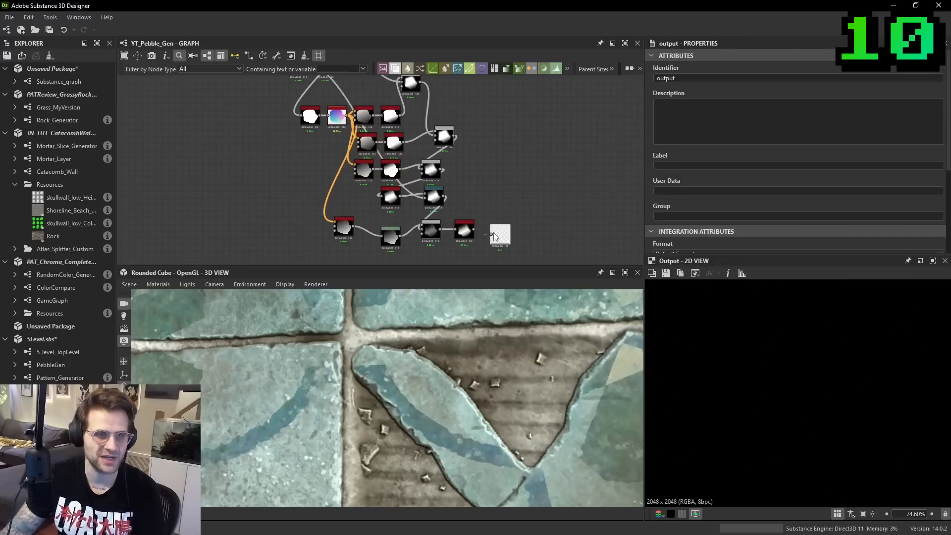
pyautogui.scroll(1, 498, 232)
pyautogui.moveTo(467, 228); pyautogui.dragTo(496, 218)
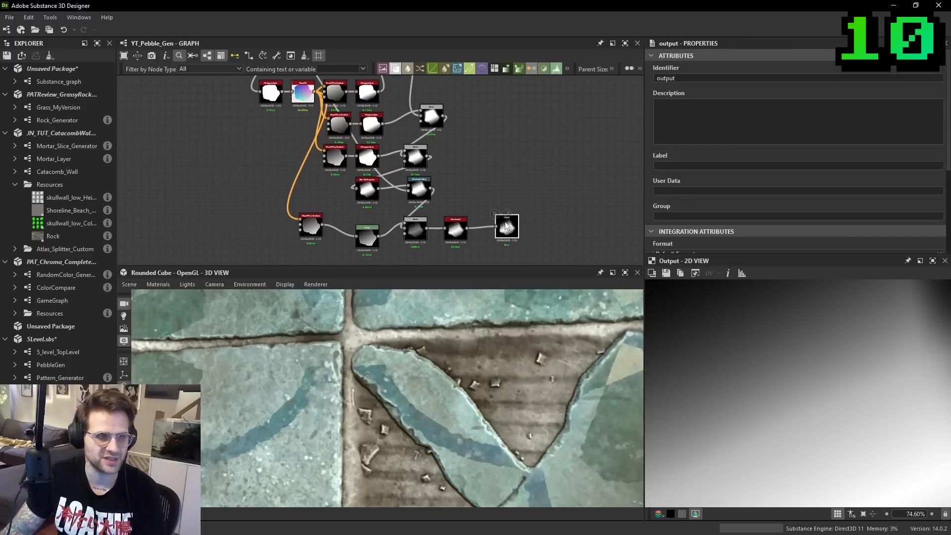
# - Open the 5_level_TopLevel graph at its original pebble node chain
pyautogui.scroll(-3, 560, 205)
pyautogui.moveTo(547, 203); pyautogui.dragTo(544, 219, button='middle')
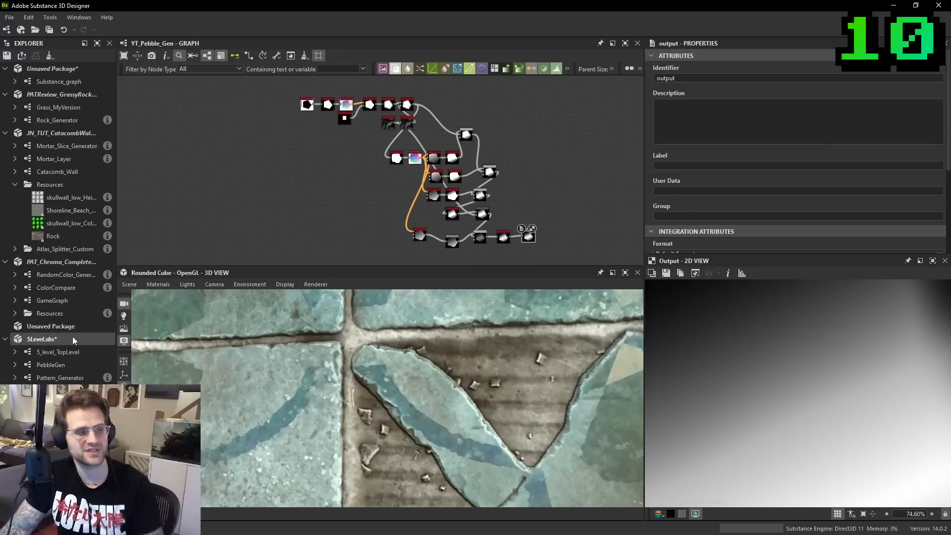
pyautogui.click(75, 353)
pyautogui.doubleClick(75, 356)
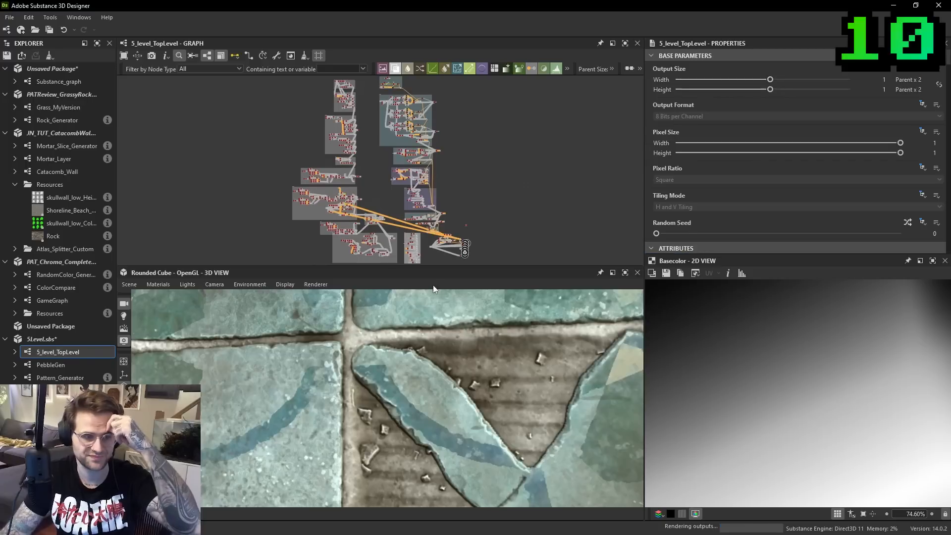
pyautogui.scroll(5, 426, 221)
pyautogui.scroll(10, 427, 141)
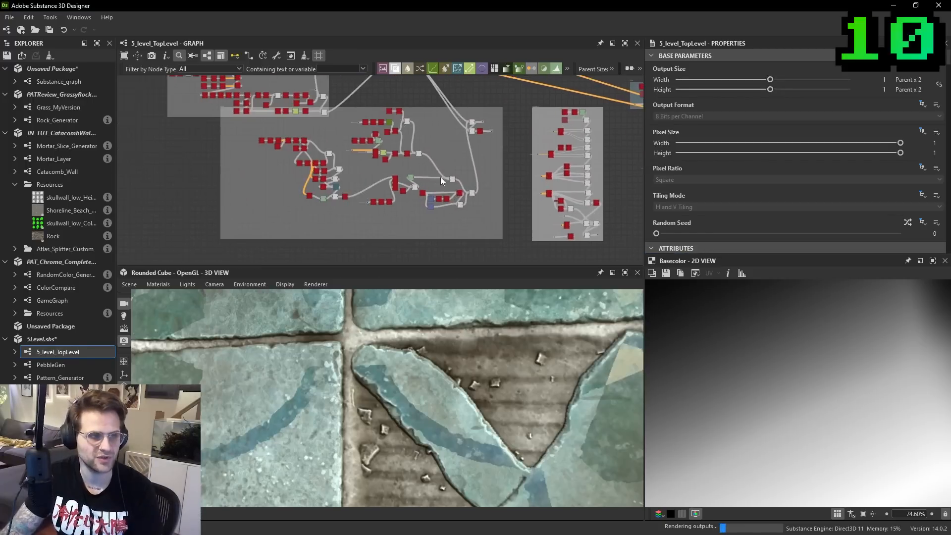
pyautogui.moveTo(284, 138); pyautogui.dragTo(299, 143, button='middle')
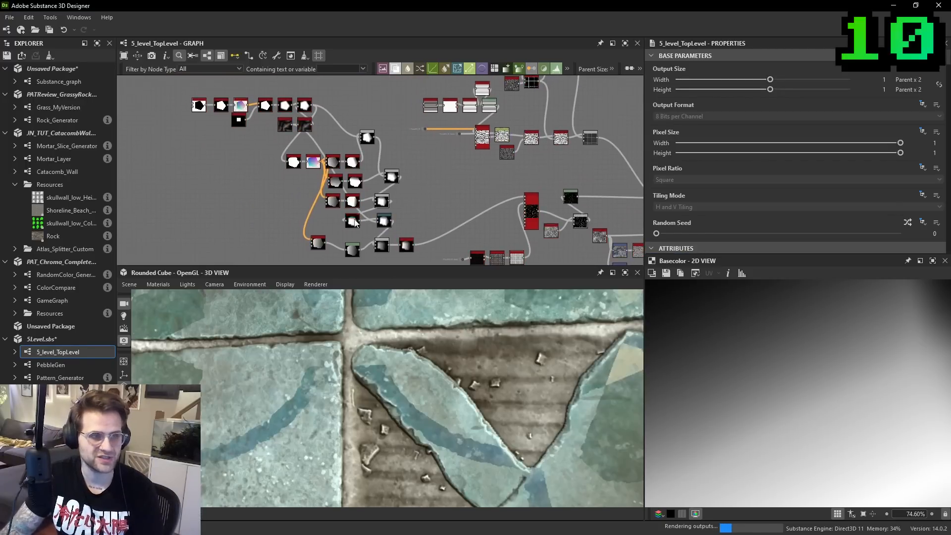
pyautogui.moveTo(412, 231); pyautogui.dragTo(397, 209, button='middle')
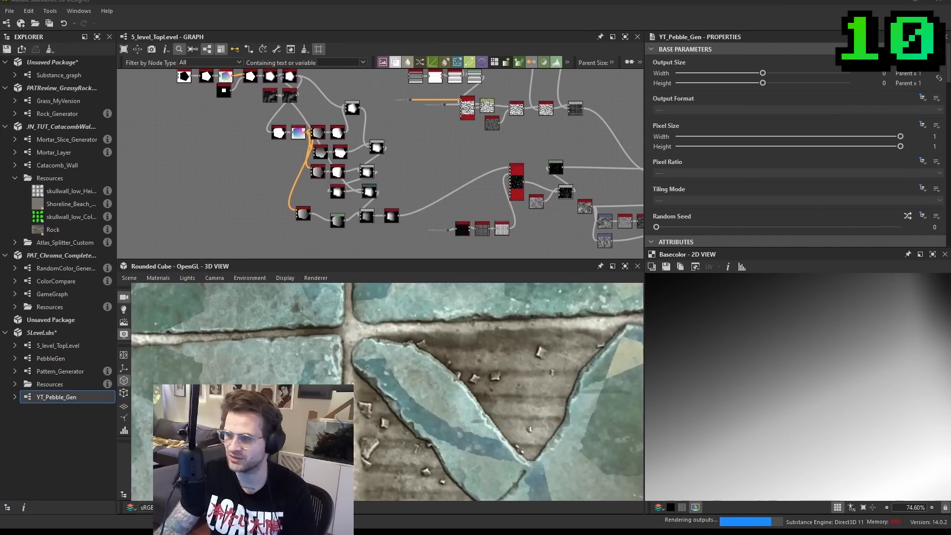
# - Place a YT_Pebble_Gen instance below the original pebble chain and preview its output in the 2D view
pyautogui.moveTo(50, 397); pyautogui.dragTo(485, 244)
pyautogui.scroll(3, 243, 214)
pyautogui.doubleClick(244, 215)
pyautogui.scroll(-3, 541, 161)
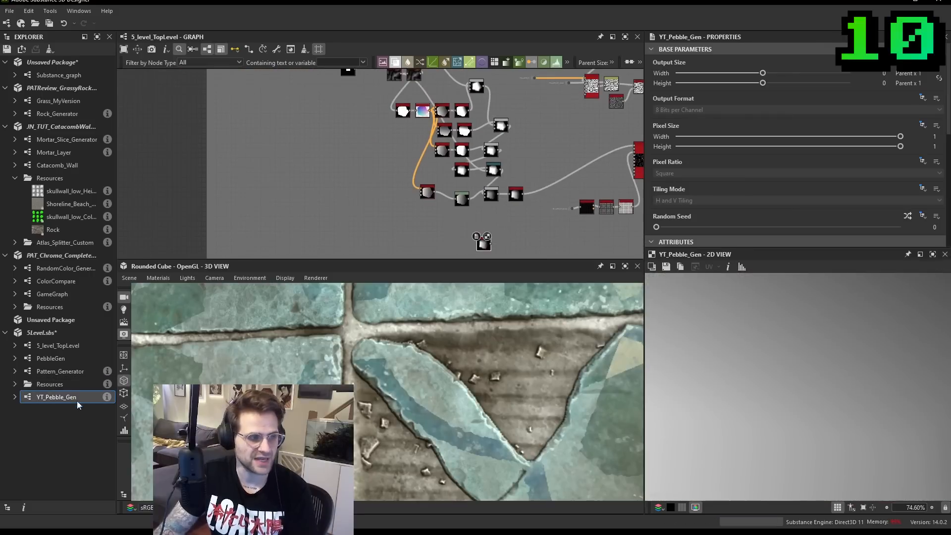
pyautogui.scroll(2, 476, 231)
pyautogui.moveTo(480, 235); pyautogui.dragTo(517, 230)
pyautogui.doubleClick(514, 231)
pyautogui.scroll(-5, 812, 212)
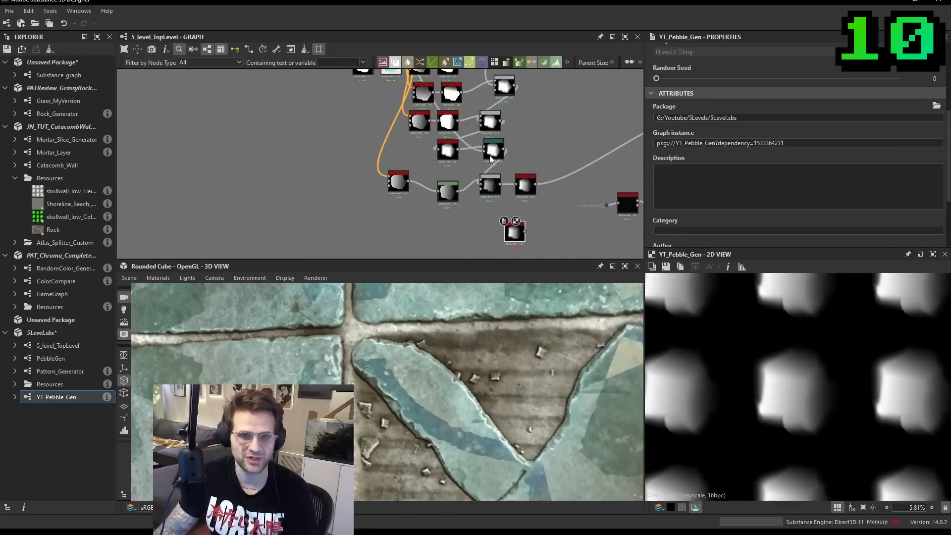
# - Move the YT_Pebble_Gen node beside the pebble Tile Sampler and connect it to the sampler's first pattern input
pyautogui.moveTo(531, 150); pyautogui.dragTo(511, 165, button='middle')
pyautogui.moveTo(495, 246); pyautogui.dragTo(573, 155)
pyautogui.moveTo(554, 156); pyautogui.dragTo(433, 201, button='middle')
pyautogui.moveTo(451, 201); pyautogui.dragTo(493, 176)
pyautogui.scroll(1, 535, 177)
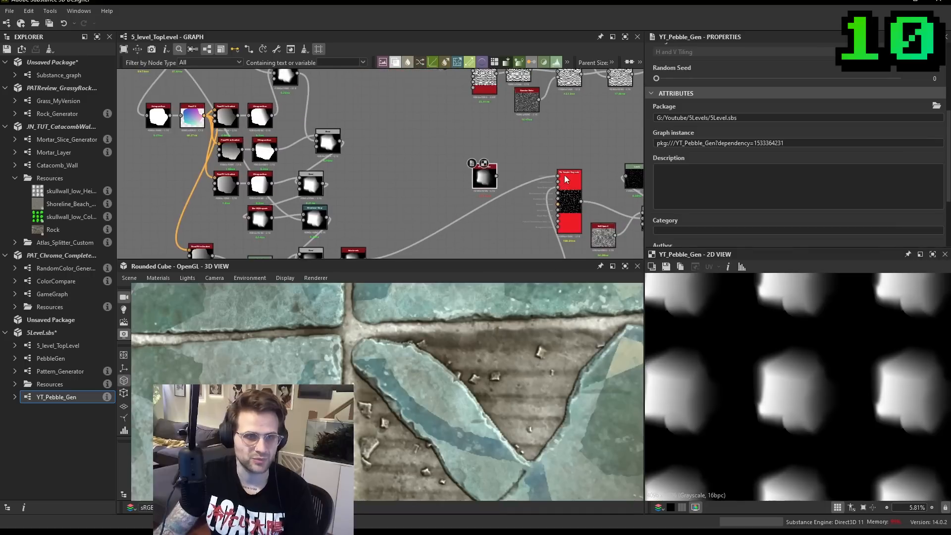
pyautogui.moveTo(493, 183); pyautogui.dragTo(535, 204, button='middle')
pyautogui.scroll(-1, 372, 160)
# - Delete the original pebble node chain from 5_level_TopLevel
pyautogui.moveTo(287, 113); pyautogui.dragTo(301, 143, button='middle')
pyautogui.scroll(-5, 297, 140)
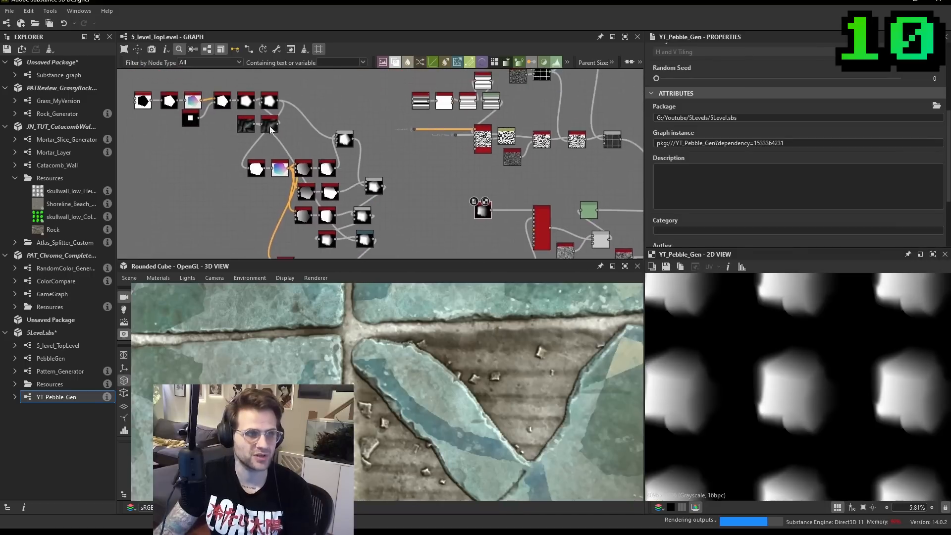
pyautogui.moveTo(182, 93); pyautogui.dragTo(295, 184)
pyautogui.press('Delete')
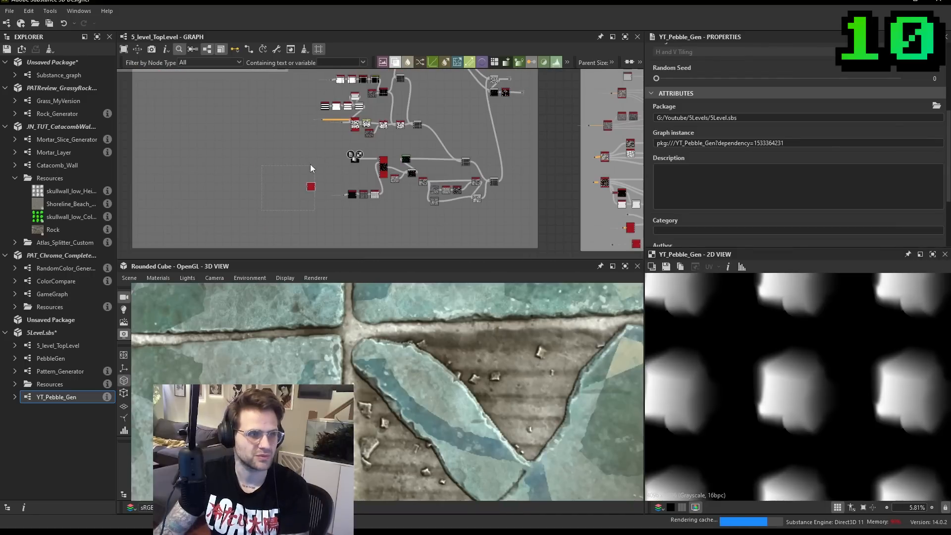
# - Duplicate the YT_Pebble_Gen node, randomize the copy's seed and feed it into Pattern Input 2 of the Tile Sampler
pyautogui.scroll(6, 360, 159)
pyautogui.click(341, 162)
pyautogui.scroll(2, 832, 379)
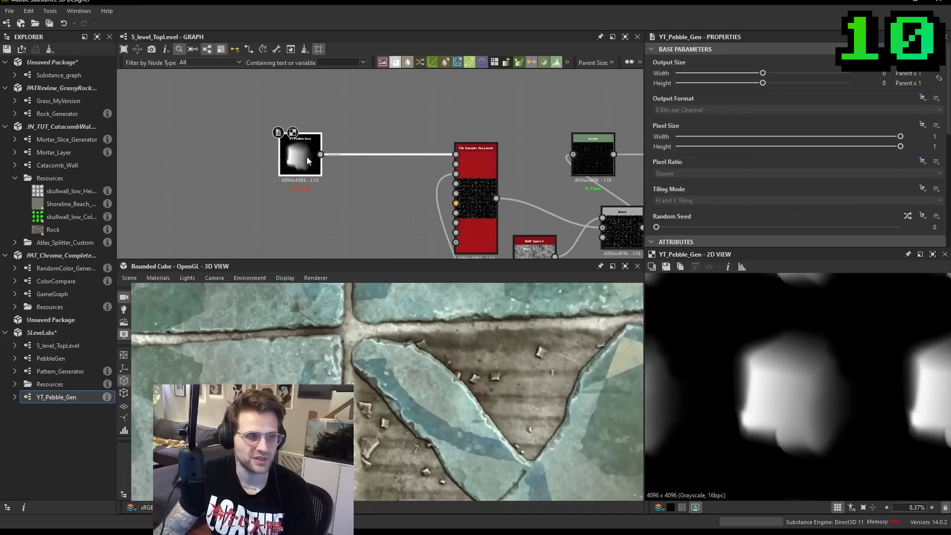
pyautogui.hotkey('ctrl', 'd')
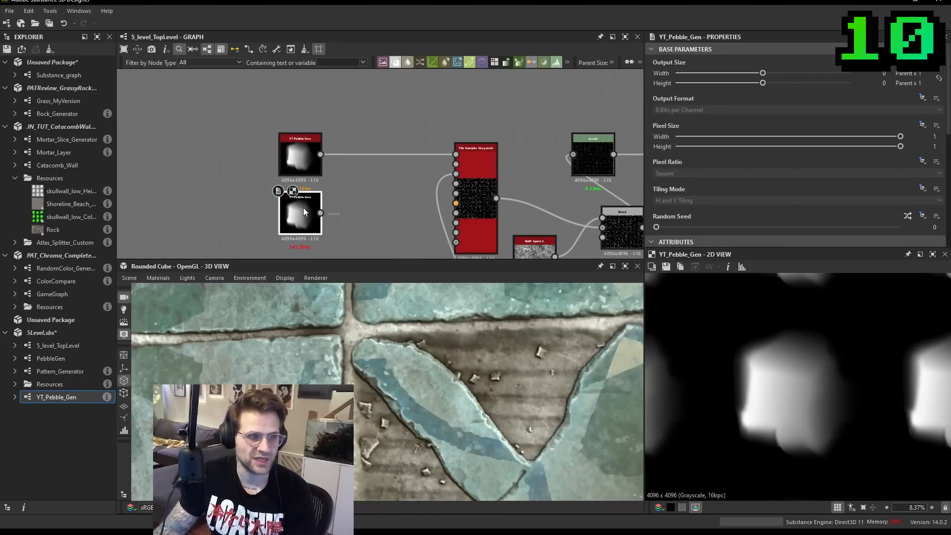
pyautogui.click(908, 220)
pyautogui.click(908, 219)
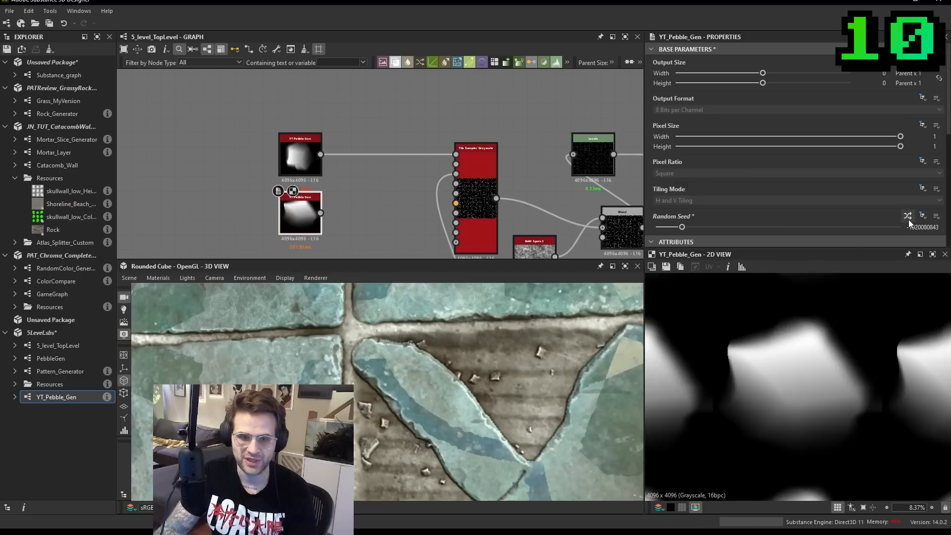
pyautogui.click(909, 219)
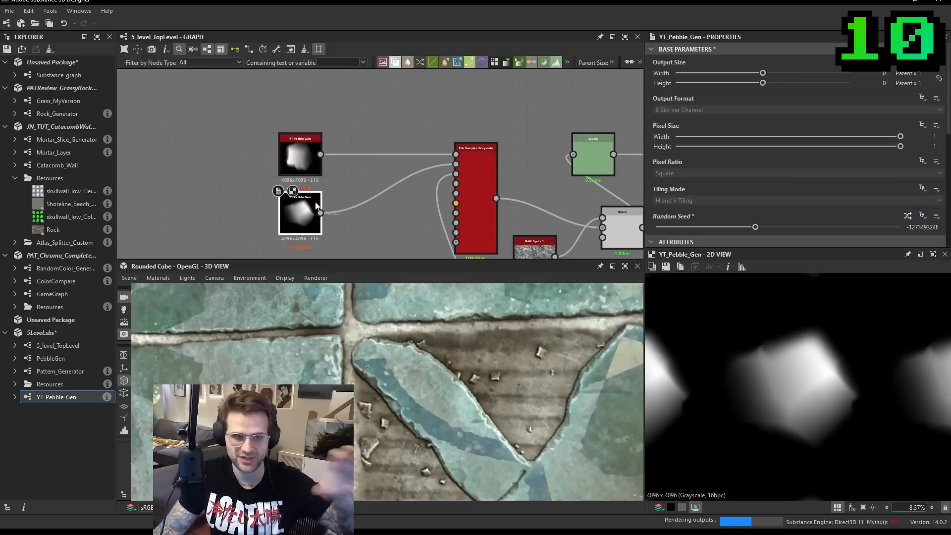
# - Duplicate the second YT_Pebble_Gen node and place the copy below it
pyautogui.moveTo(325, 181); pyautogui.dragTo(356, 164, button='middle')
pyautogui.moveTo(331, 194); pyautogui.dragTo(287, 193)
pyautogui.moveTo(328, 147); pyautogui.dragTo(269, 132)
pyautogui.moveTo(285, 201); pyautogui.dragTo(271, 186)
pyautogui.hotkey('ctrl', 'd')
pyautogui.moveTo(290, 206); pyautogui.dragTo(291, 203, button='middle')
pyautogui.moveTo(290, 204); pyautogui.dragTo(272, 237)
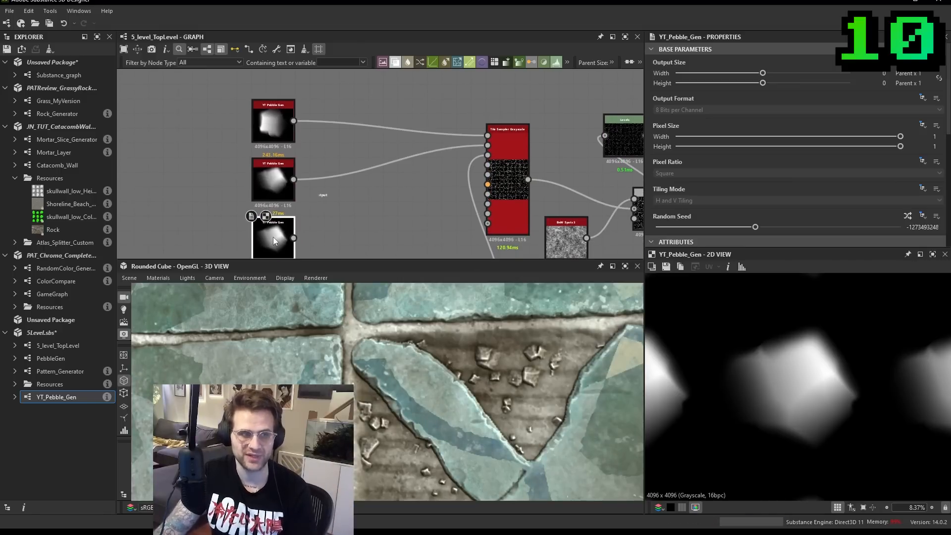
# - Set the Tile Sampler's Pattern Input Number to 3 and connect the third YT_Pebble_Gen node to Pattern Input 3
pyautogui.click(506, 151)
pyautogui.scroll(-5, 809, 198)
pyautogui.scroll(-10, 798, 192)
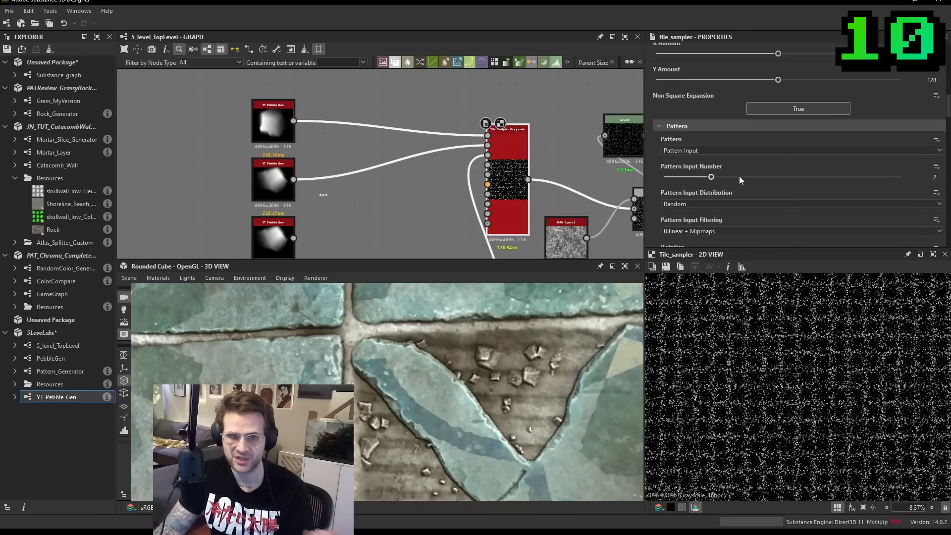
pyautogui.moveTo(720, 174); pyautogui.dragTo(767, 177)
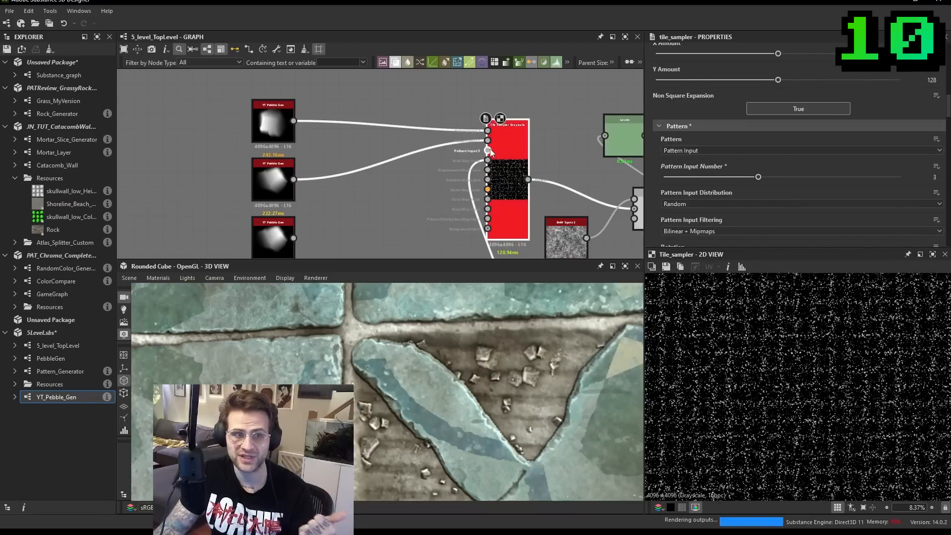
pyautogui.moveTo(488, 150); pyautogui.dragTo(293, 237)
pyautogui.doubleClick(268, 240)
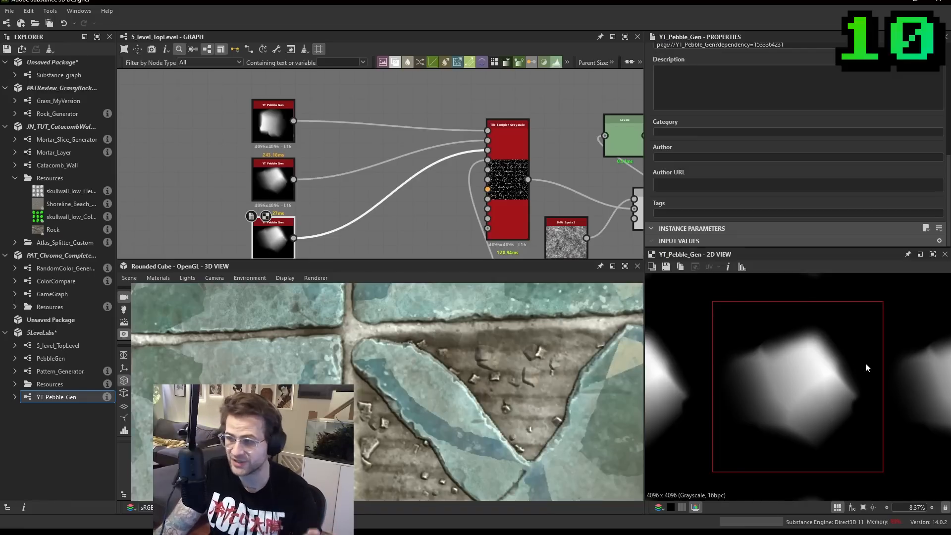
pyautogui.scroll(-2, 818, 372)
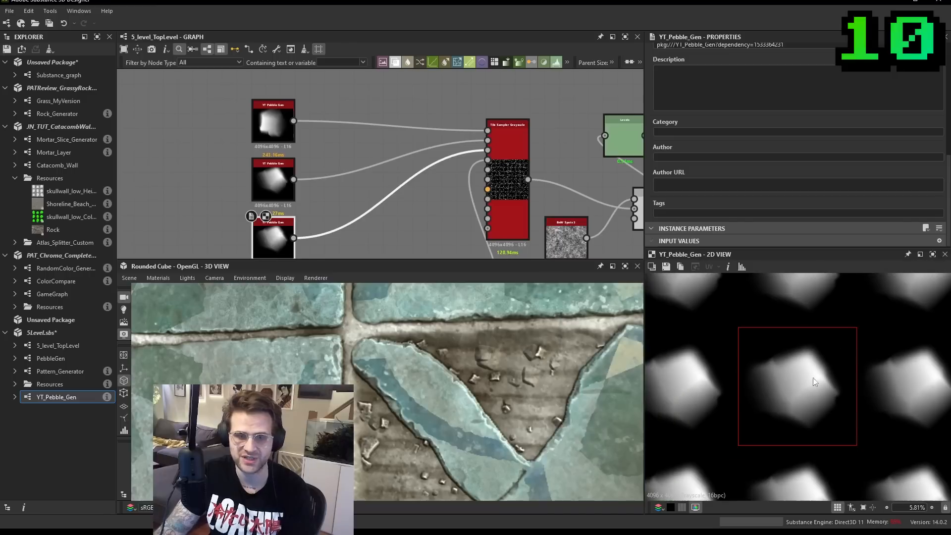
# - Open the YT_Pebble_Gen graph and show the parameters of the Multiply Blend that feeds Auto Levels, keeping Opacity at 1
pyautogui.doubleClick(90, 395)
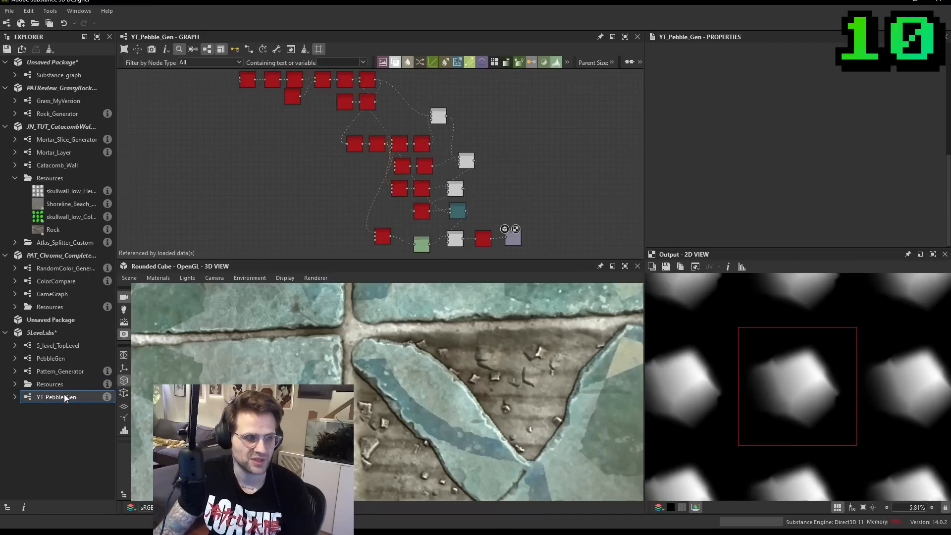
pyautogui.scroll(2, 496, 231)
pyautogui.doubleClick(482, 244)
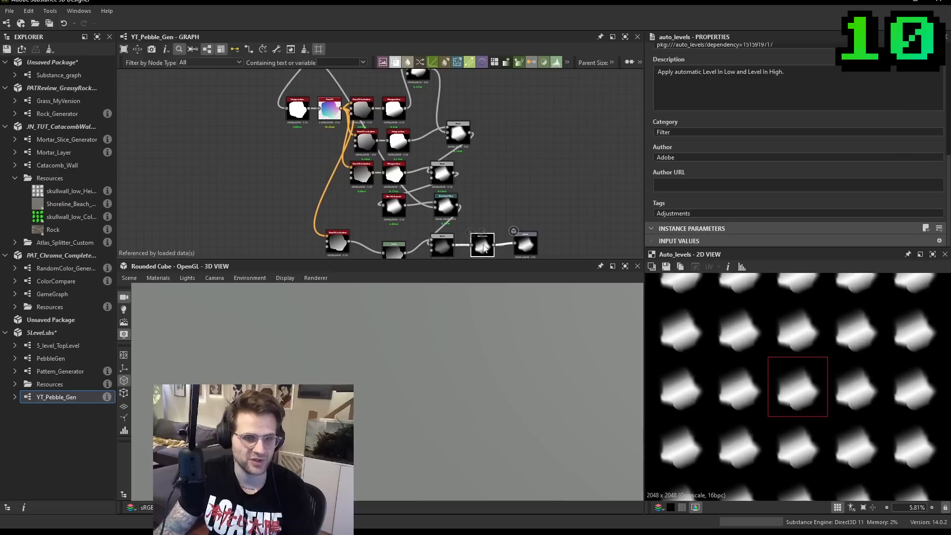
pyautogui.scroll(2, 521, 220)
pyautogui.moveTo(519, 219); pyautogui.dragTo(554, 158, button='middle')
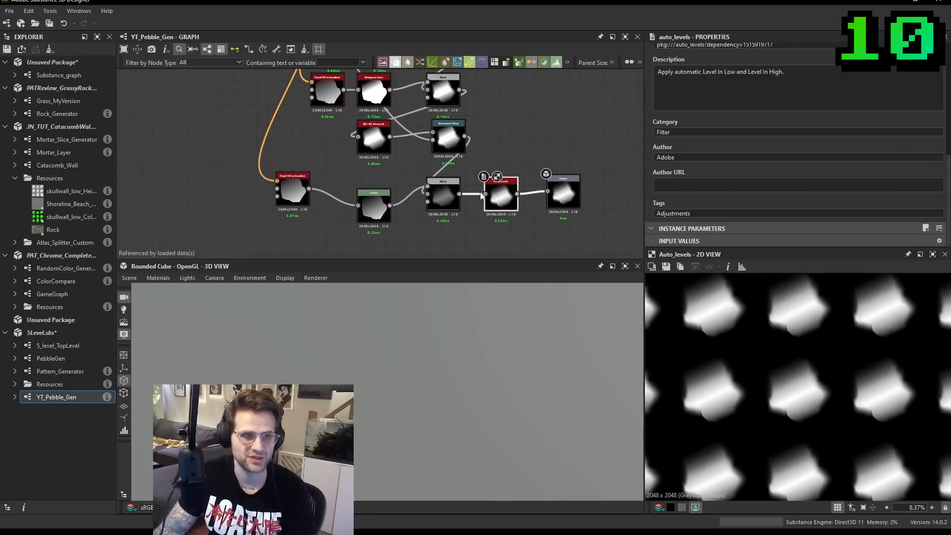
pyautogui.scroll(-1, 457, 205)
pyautogui.doubleClick(448, 195)
pyautogui.moveTo(888, 117)
pyautogui.mouseDown()
pyautogui.moveTo(694, 103)
pyautogui.moveTo(866, 123)
pyautogui.moveTo(900, 117)
pyautogui.mouseUp()
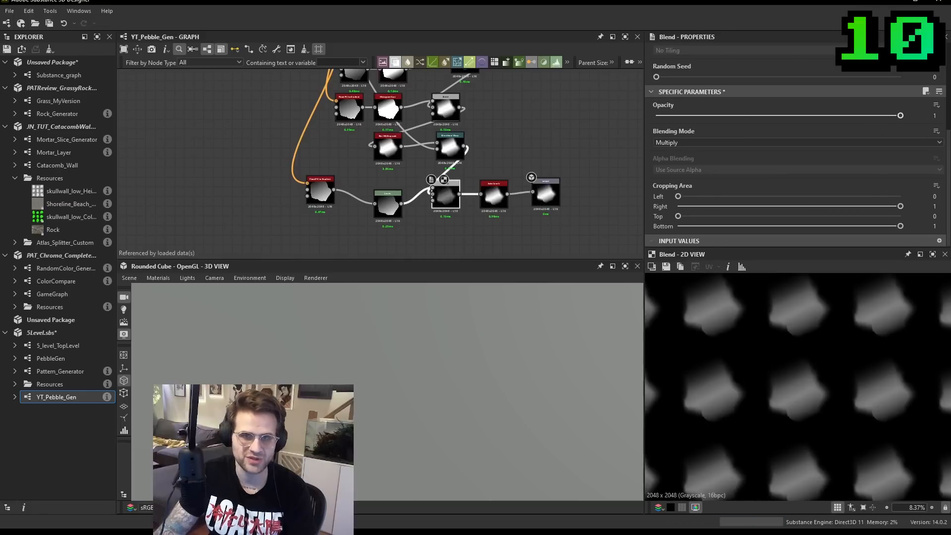
# - Expose the Blend's Opacity as a new graph input with identifier Slope_Intensity and label Slope Intensity
pyautogui.click(939, 108)
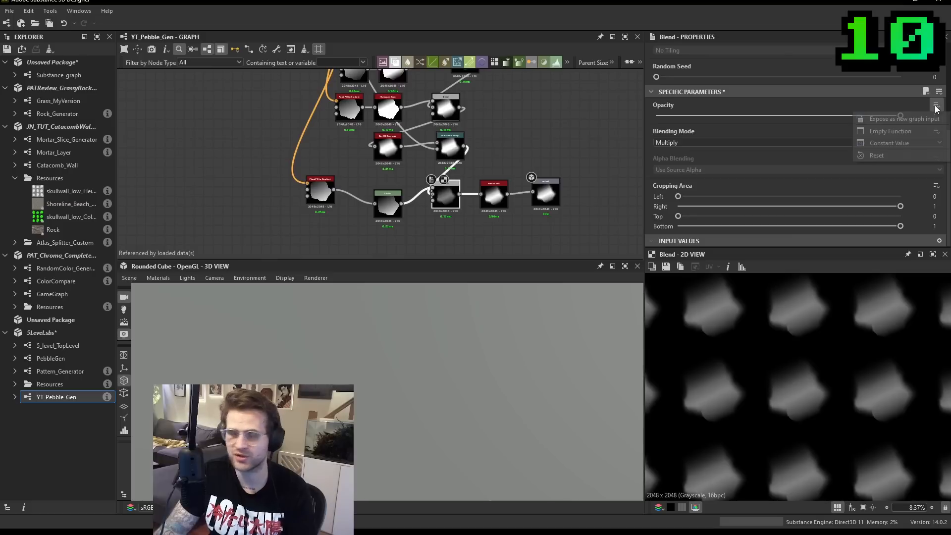
pyautogui.click(916, 122)
pyautogui.doubleClick(486, 178)
pyautogui.write('Slope Intensity')
pyautogui.press('Tab')
pyautogui.write('L')
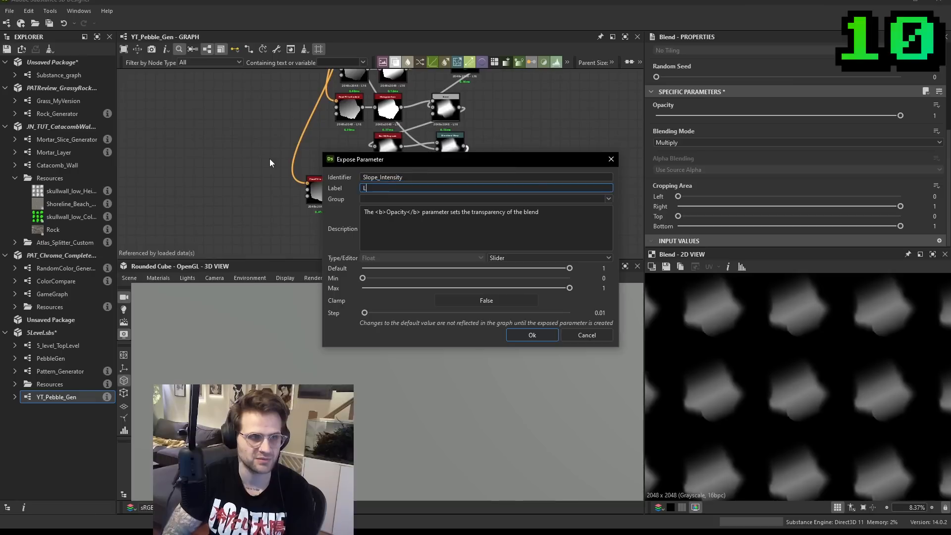
pyautogui.press('BackSpace')
pyautogui.write('Slope Intensity')
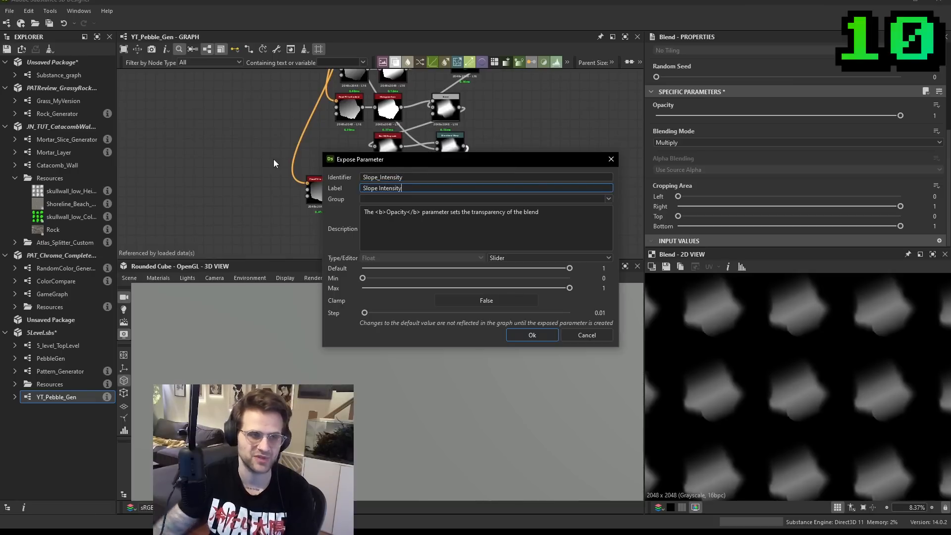
pyautogui.click(533, 334)
# - Return to the 5_level_TopLevel graph and show the instance parameters of the first YT_Pebble_Gen node
pyautogui.click(80, 342)
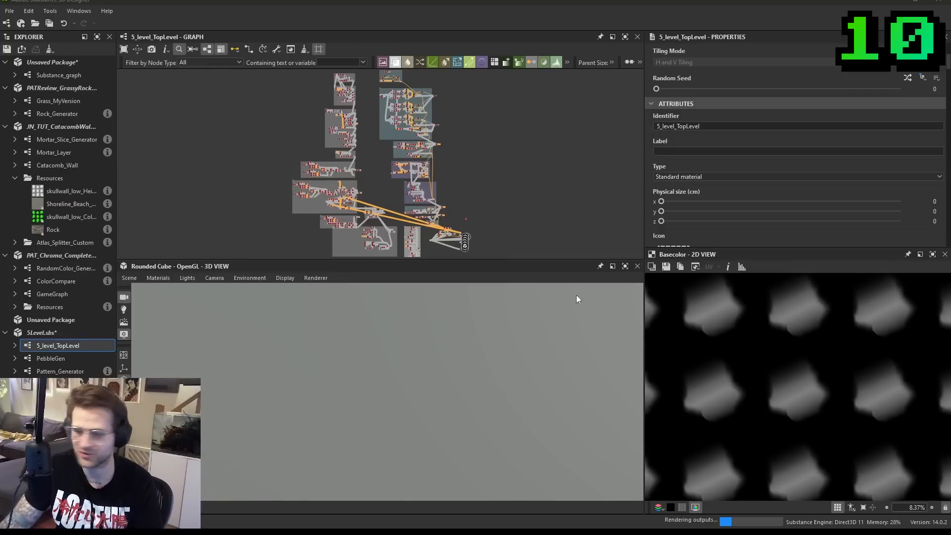
pyautogui.scroll(3, 390, 222)
pyautogui.moveTo(390, 223); pyautogui.dragTo(401, 106, button='middle')
pyautogui.scroll(4, 430, 138)
pyautogui.scroll(2, 315, 139)
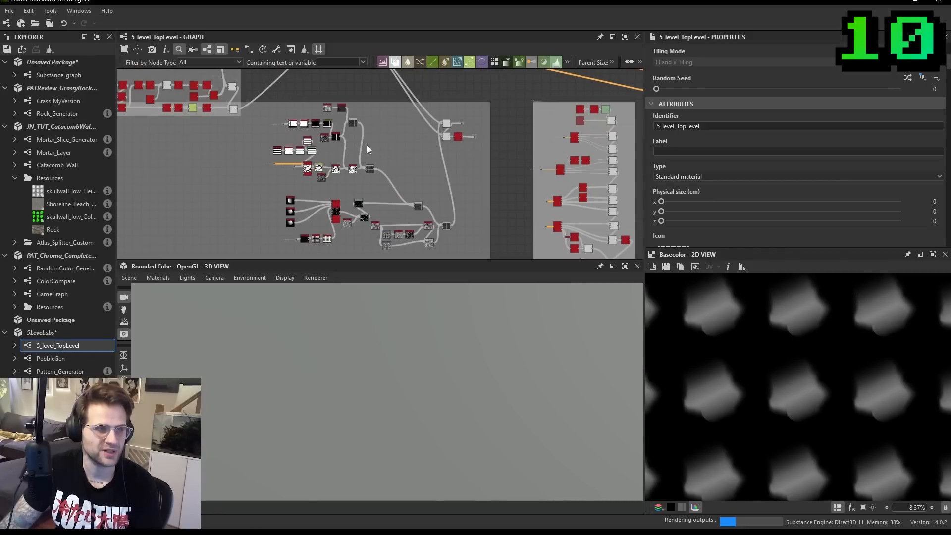
pyautogui.click(83, 354)
pyautogui.scroll(4, 275, 213)
pyautogui.click(261, 201)
pyautogui.moveTo(261, 201); pyautogui.dragTo(322, 129, button='middle')
pyautogui.scroll(-3, 770, 206)
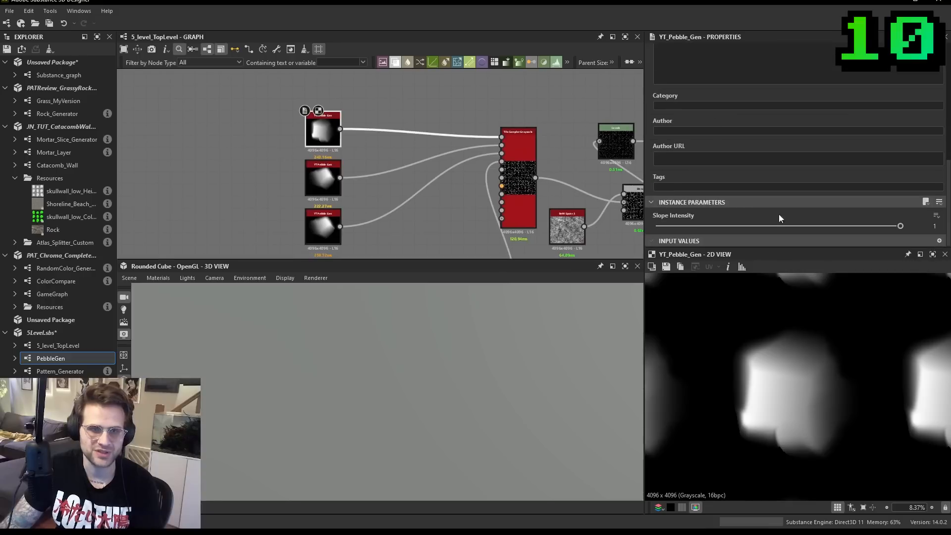
# - Try a Slope Intensity of 0.03 on the first YT_Pebble_Gen node, and set it back to 1
pyautogui.moveTo(900, 226); pyautogui.dragTo(663, 226)
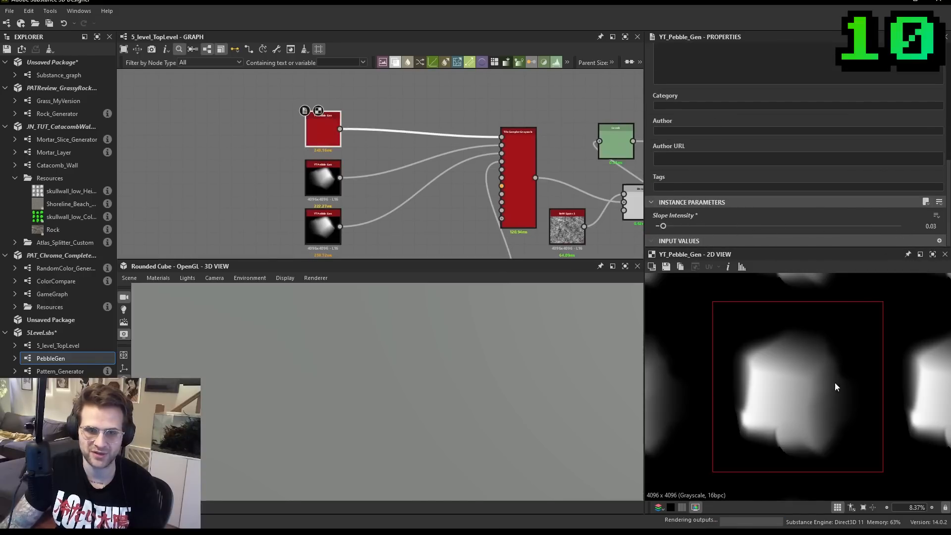
pyautogui.moveTo(772, 229); pyautogui.dragTo(922, 235)
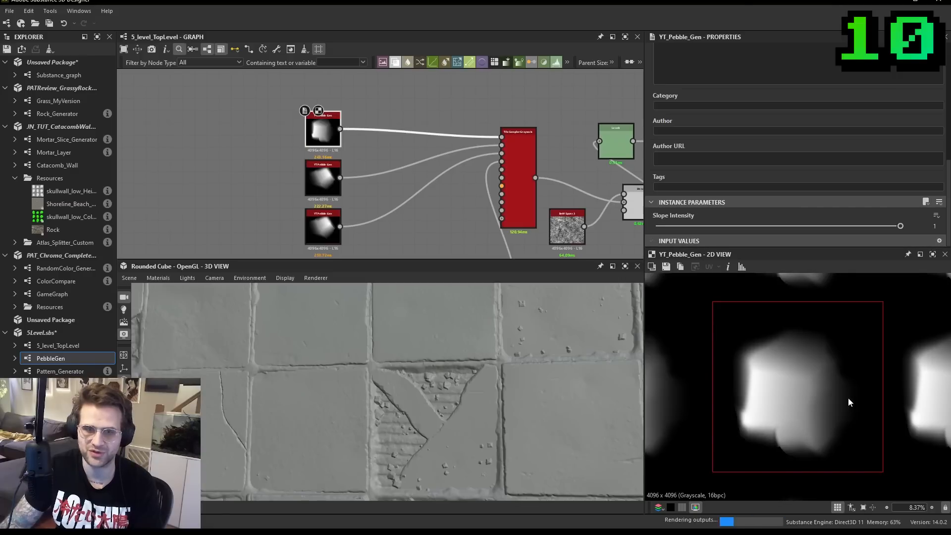
# - Set the Slope Intensity of the second YT_Pebble_Gen node to 0 and inspect its pebble shape
pyautogui.click(323, 179)
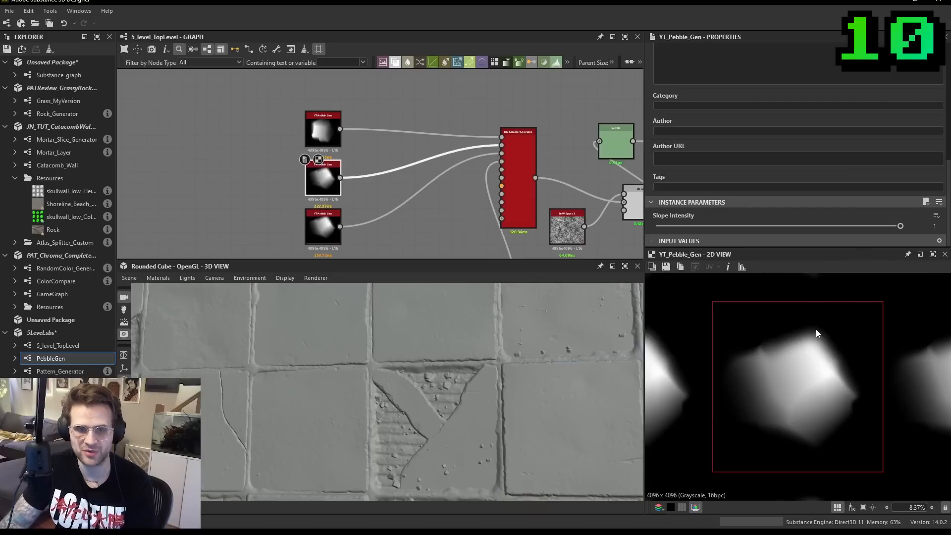
pyautogui.click(857, 225)
pyautogui.moveTo(856, 224); pyautogui.dragTo(652, 227)
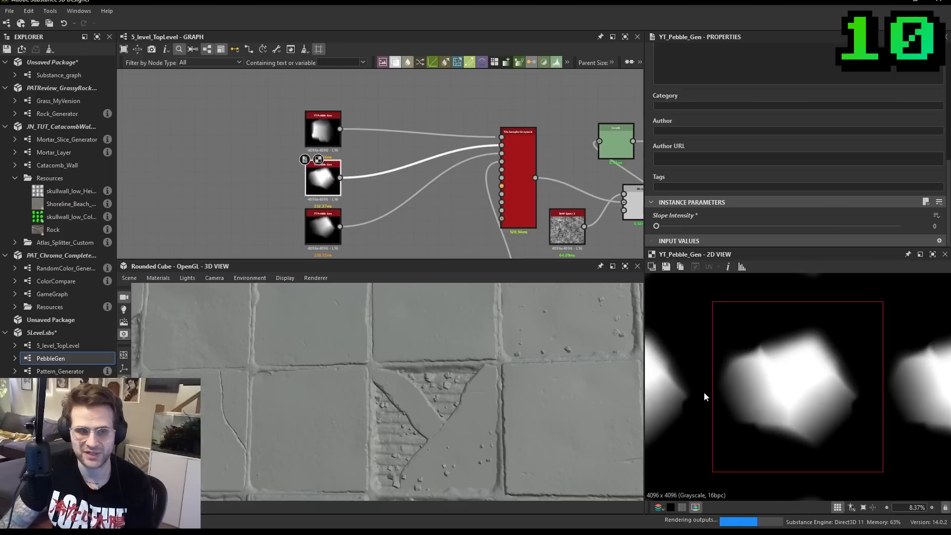
pyautogui.scroll(3, 491, 374)
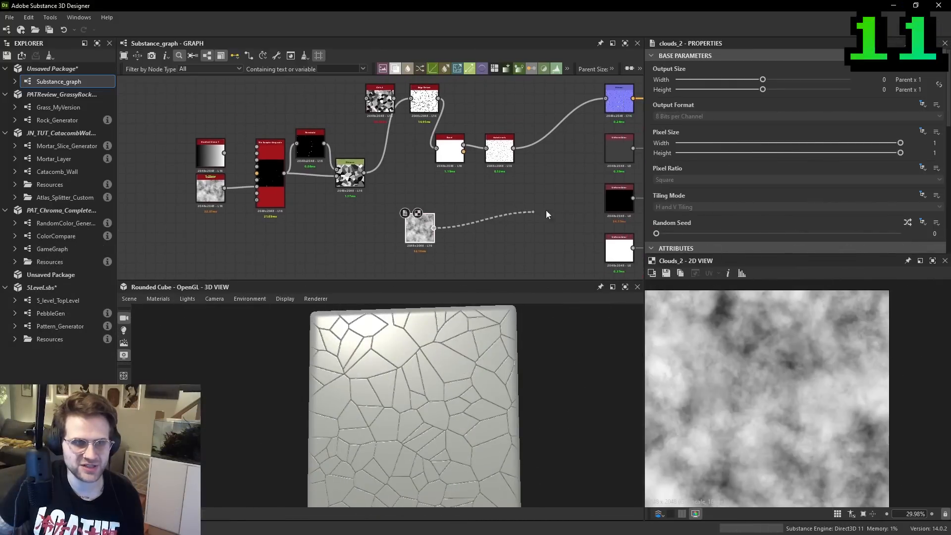
# - In Substance_graph, connect the Clouds 2 noise to the Roughness output and inspect the reflections on the rounded cube
pyautogui.moveTo(623, 199); pyautogui.dragTo(467, 202, button='middle')
pyautogui.click(507, 155)
pyautogui.moveTo(327, 213); pyautogui.dragTo(432, 163, button='middle')
pyautogui.moveTo(440, 411); pyautogui.dragTo(414, 386)
pyautogui.scroll(2, 434, 410)
pyautogui.moveTo(372, 185); pyautogui.dragTo(352, 204)
pyautogui.click(477, 208)
pyautogui.press('space')
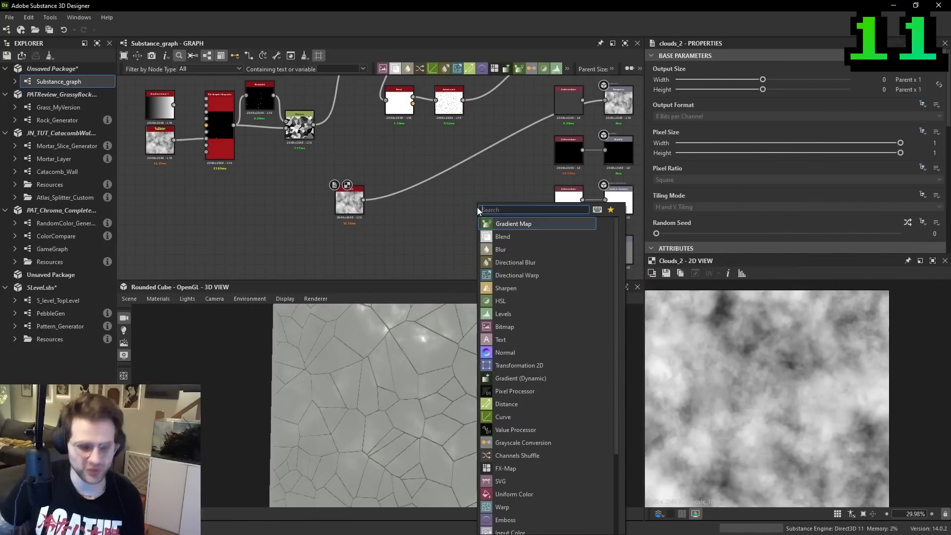
pyautogui.write('le')
pyautogui.press('Return')
pyautogui.hotkey('ctrl', 'z')
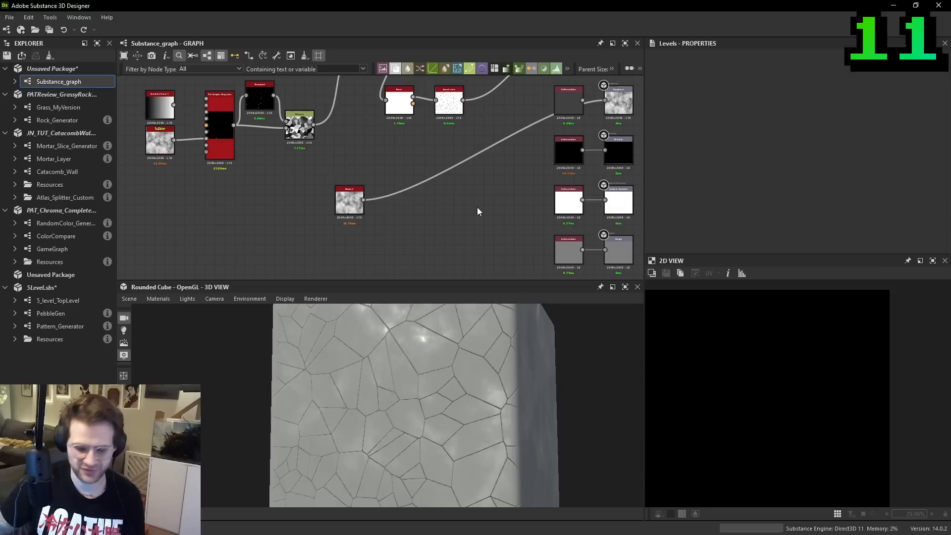
# - Add a Histogram Range node beside Clouds 2 and connect the Clouds 2 output to it
pyautogui.press('space')
pyautogui.write('histogram')
pyautogui.click(508, 219)
pyautogui.scroll(1, 366, 207)
pyautogui.moveTo(366, 207); pyautogui.dragTo(465, 201)
pyautogui.scroll(-5, 773, 188)
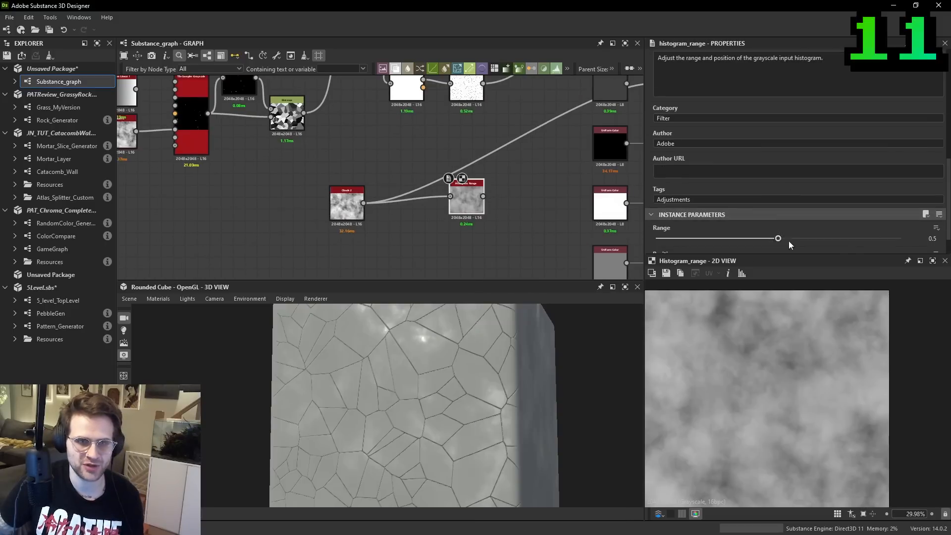
# - Set the Histogram Range node's Range to 0.87 and Position to 0.32, and feed it into the Roughness output
pyautogui.moveTo(787, 239); pyautogui.dragTo(868, 239)
pyautogui.scroll(-1, 789, 218)
pyautogui.moveTo(776, 236); pyautogui.dragTo(734, 236)
pyautogui.moveTo(484, 199); pyautogui.dragTo(445, 213, button='middle')
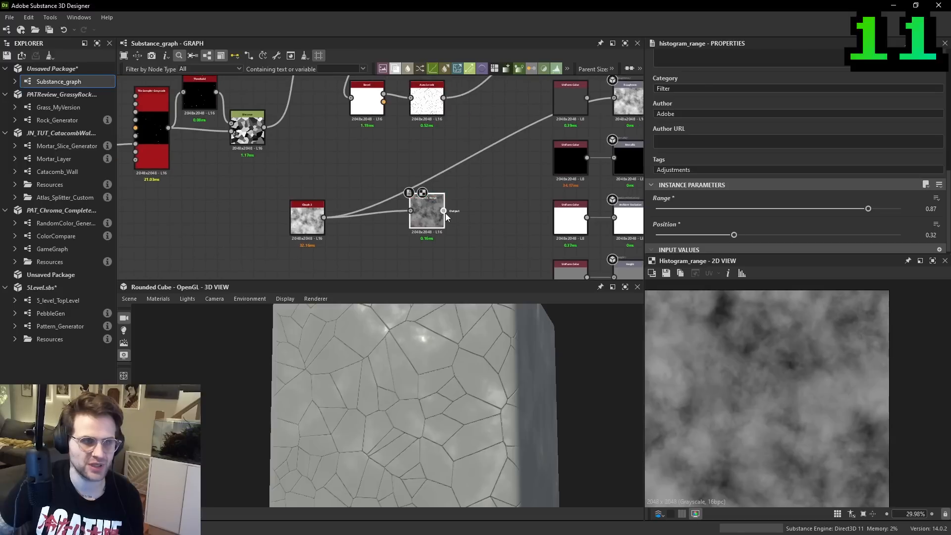
pyautogui.moveTo(471, 404); pyautogui.dragTo(475, 379)
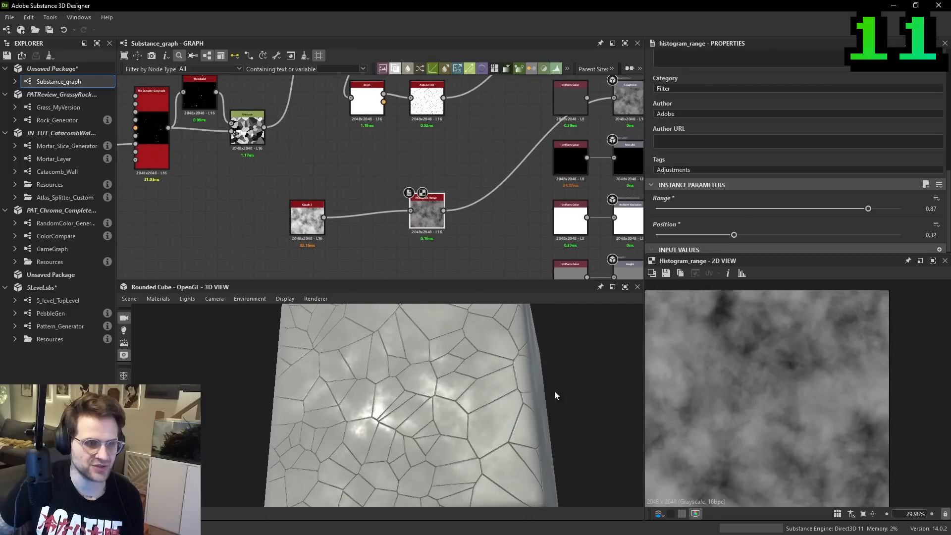
pyautogui.moveTo(411, 215); pyautogui.dragTo(362, 216)
# - Try a Scale of 2 on the Clouds 2 node, and set it back to 1
pyautogui.click(307, 218)
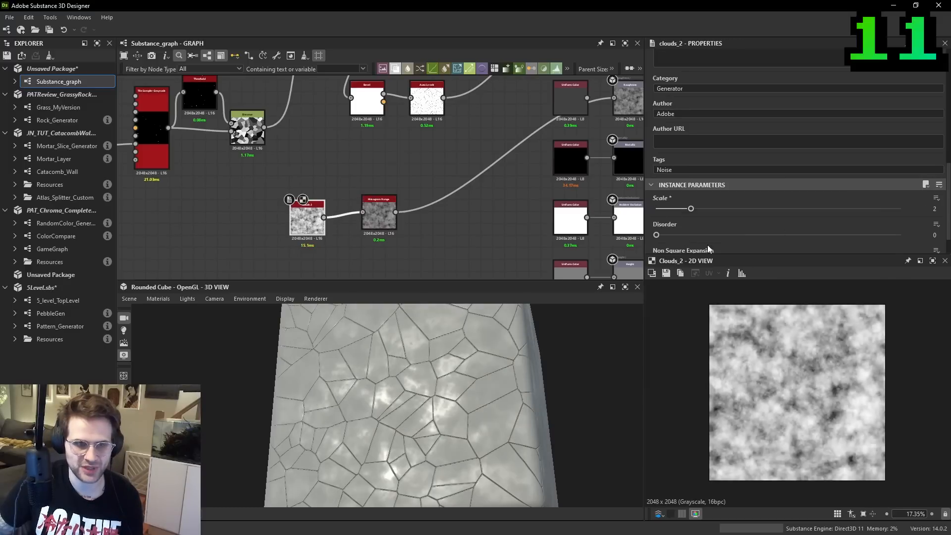
pyautogui.moveTo(697, 210); pyautogui.dragTo(673, 209)
pyautogui.scroll(3, 255, 238)
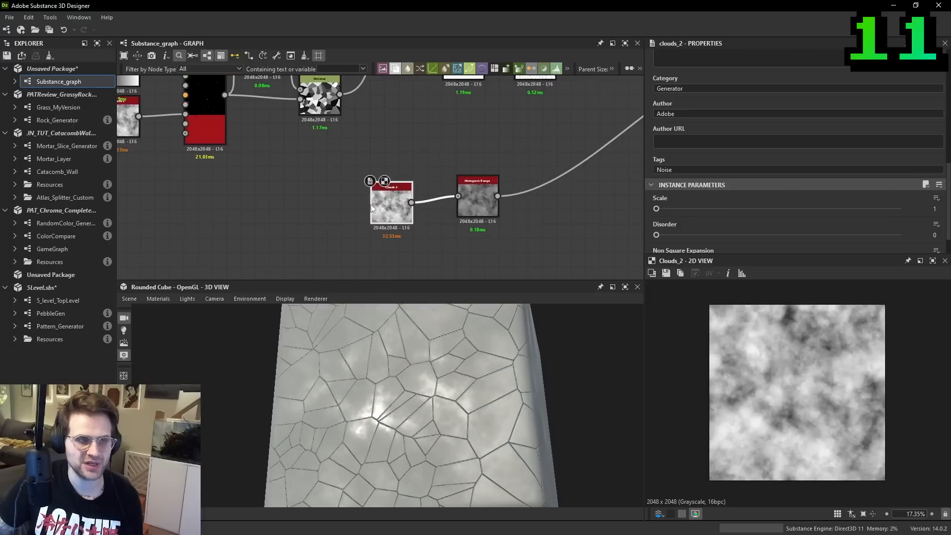
# - Insert a Transformation 2D node between Clouds 2 and Histogram Range
pyautogui.moveTo(413, 328); pyautogui.dragTo(419, 361)
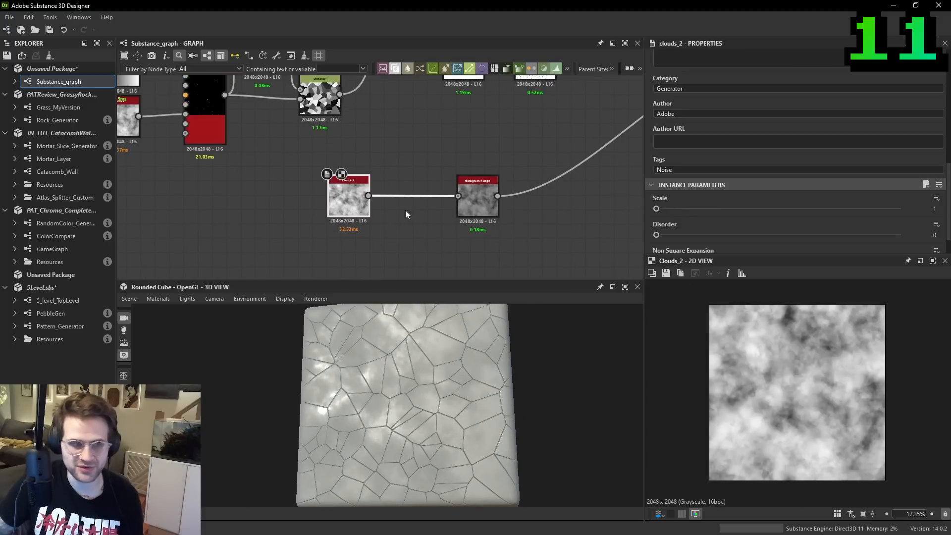
pyautogui.press('space')
pyautogui.click(462, 237)
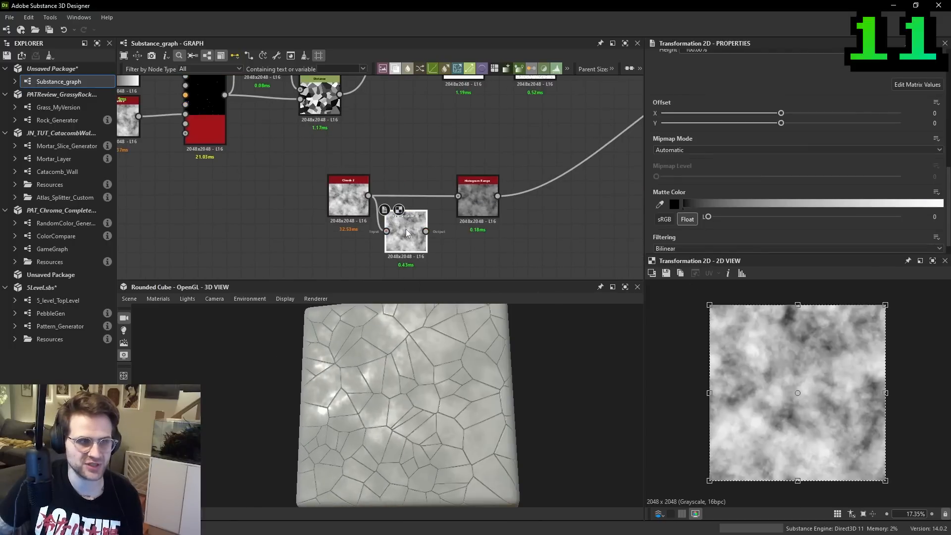
pyautogui.moveTo(425, 236); pyautogui.dragTo(425, 208)
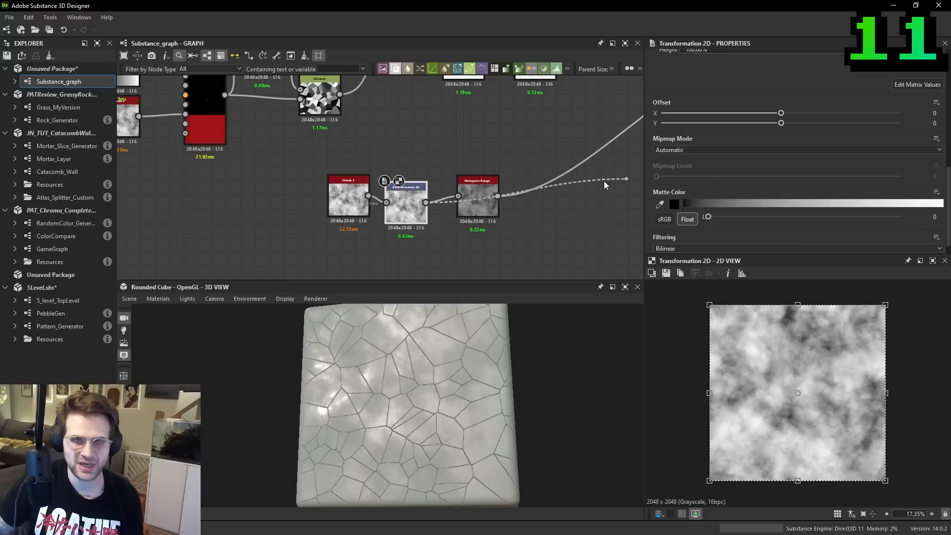
# - Scale the clouds up x2 in the Transformation 2D node and inspect the larger roughness pattern on the cube
pyautogui.scroll(2, 842, 158)
pyautogui.click(904, 124)
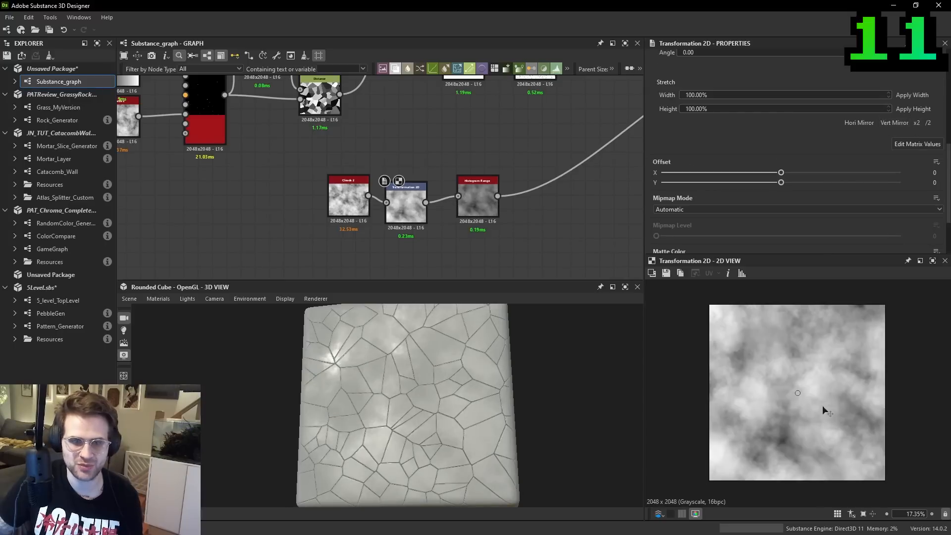
pyautogui.moveTo(425, 381); pyautogui.dragTo(411, 379)
pyautogui.scroll(2, 780, 341)
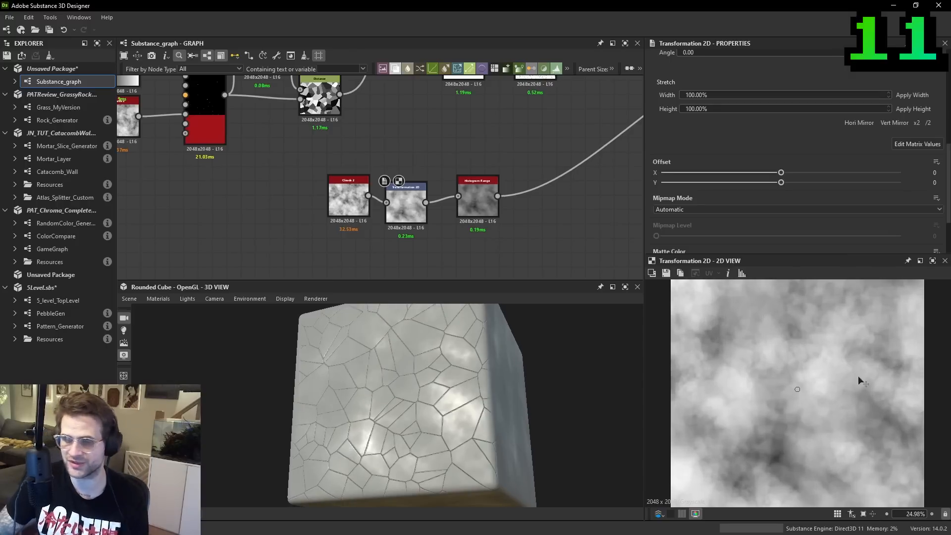
# - Preview the Transformation 2D result tiled to examine its edges for seams, and return to the single-tile view
pyautogui.moveTo(867, 374); pyautogui.dragTo(867, 374)
pyautogui.scroll(-2, 858, 364)
pyautogui.press('space')
pyautogui.scroll(-1, 847, 341)
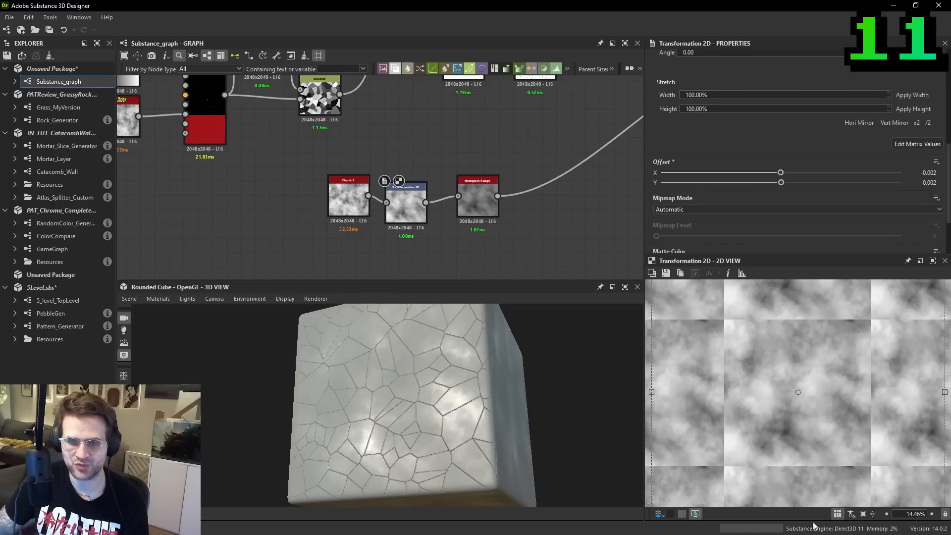
pyautogui.press('space')
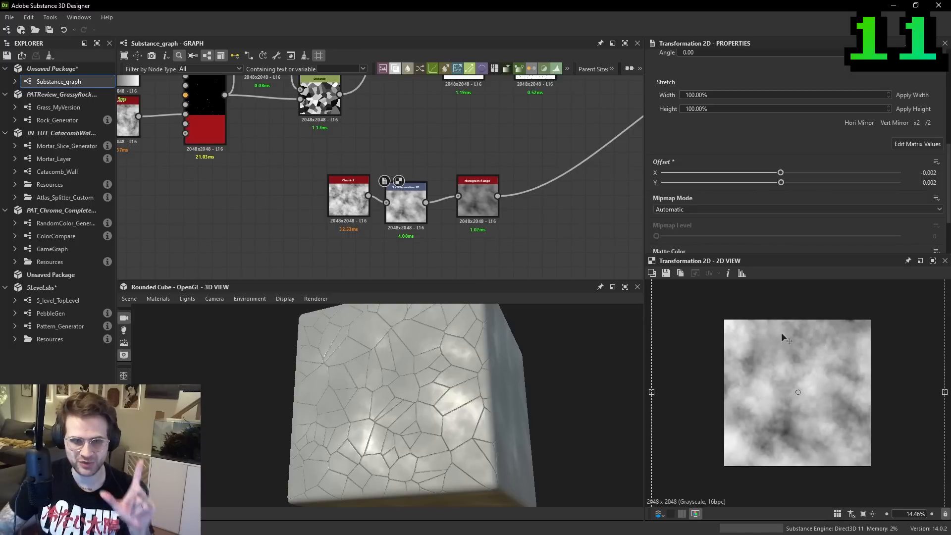
pyautogui.scroll(-2, 788, 334)
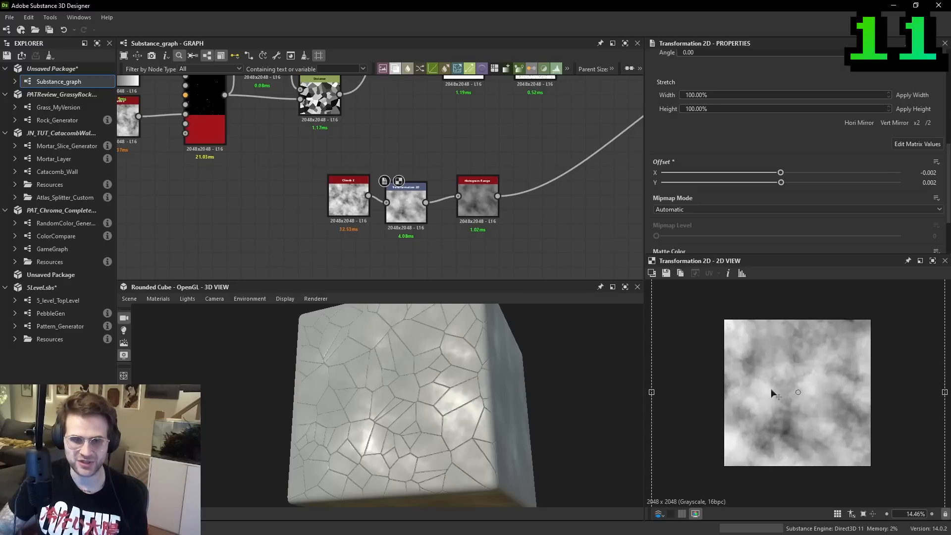
pyautogui.press('f')
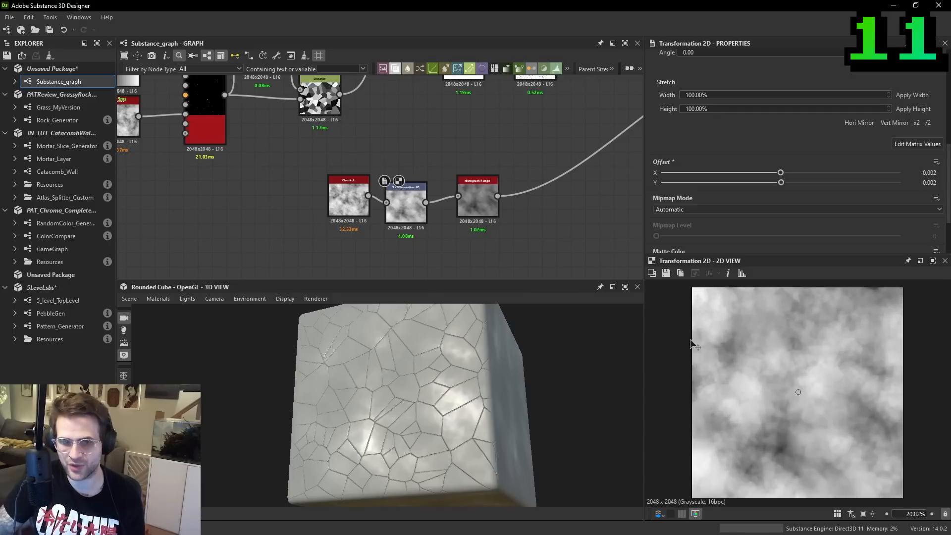
# - Preview the Clouds 2 node, line it up with Transformation 2D, and show the Transformation 2D result again
pyautogui.click(350, 196)
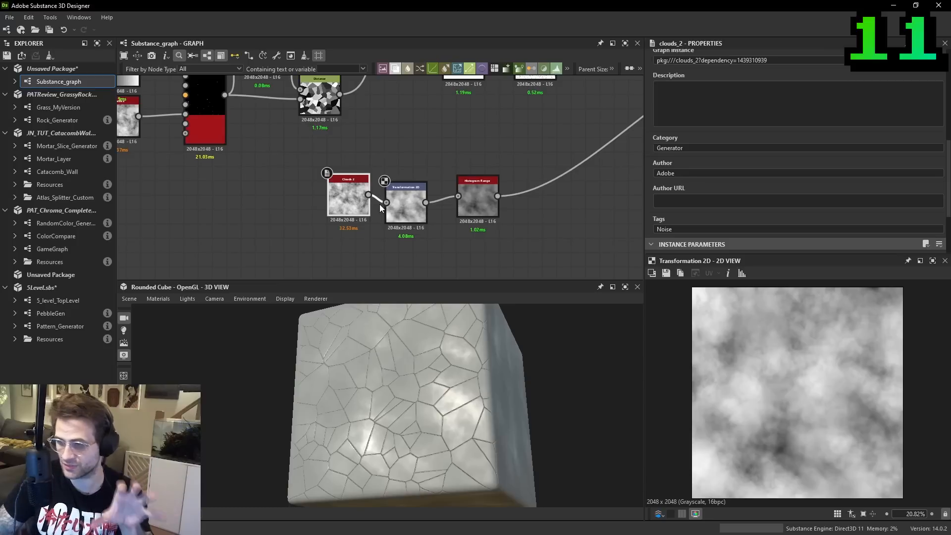
pyautogui.doubleClick(343, 194)
pyautogui.moveTo(344, 195); pyautogui.dragTo(329, 203)
pyautogui.doubleClick(406, 203)
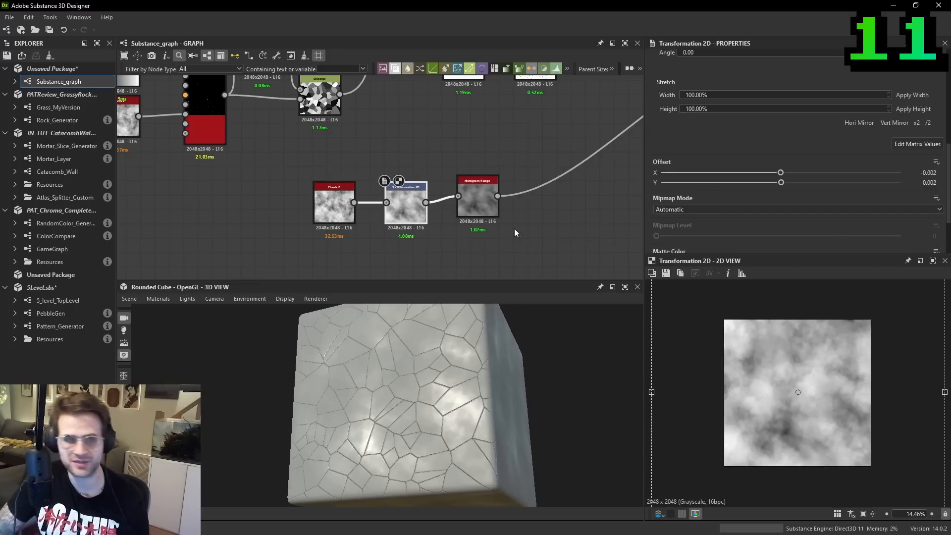
# - Add a Make It Tile Photo Grayscale node below the Histogram Range node
pyautogui.press('space')
pyautogui.write('make i')
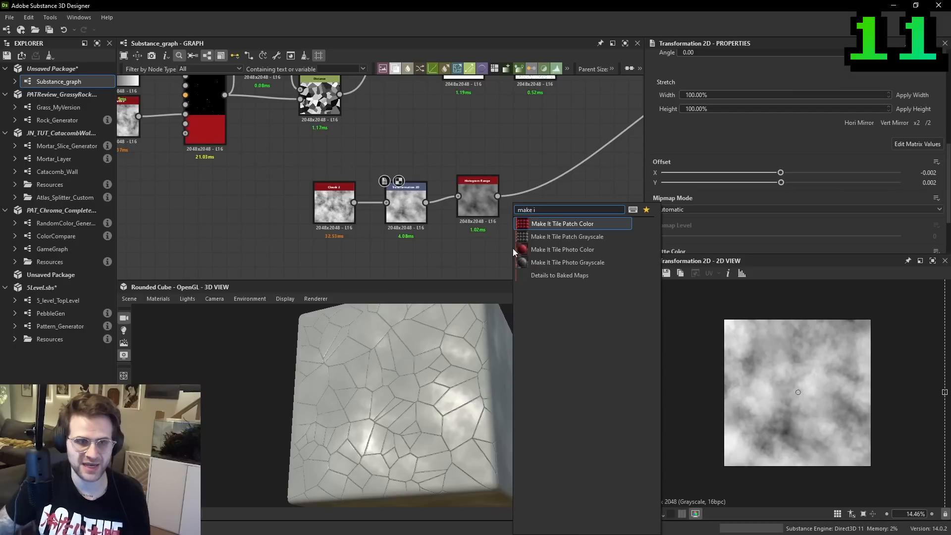
pyautogui.click(549, 261)
pyautogui.moveTo(519, 251); pyautogui.dragTo(483, 257)
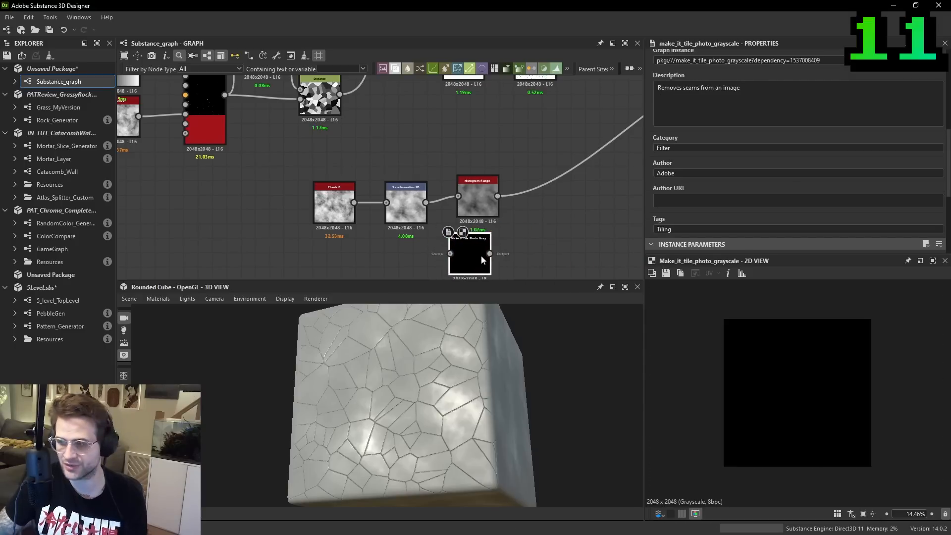
pyautogui.moveTo(457, 242); pyautogui.dragTo(469, 198, button='middle')
# - Preview the Histogram Range node and line it up with the Transformation 2D node
pyautogui.scroll(1, 470, 197)
pyautogui.doubleClick(492, 152)
pyautogui.moveTo(492, 152); pyautogui.dragTo(477, 156)
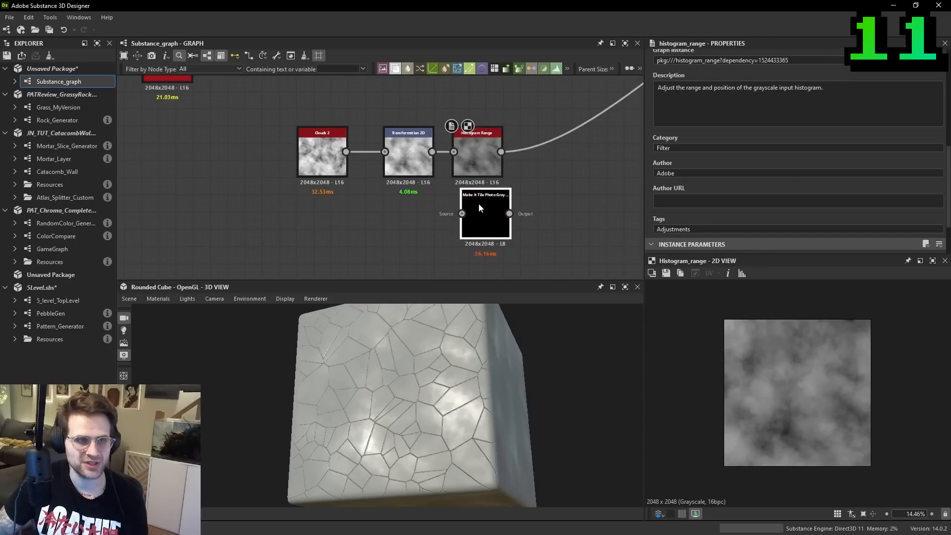
# - Connect Transformation 2D to the Source of Make It Tile Photo Grayscale and preview the result tiled
pyautogui.moveTo(479, 204); pyautogui.dragTo(455, 210)
pyautogui.click(421, 155)
pyautogui.doubleClick(466, 217)
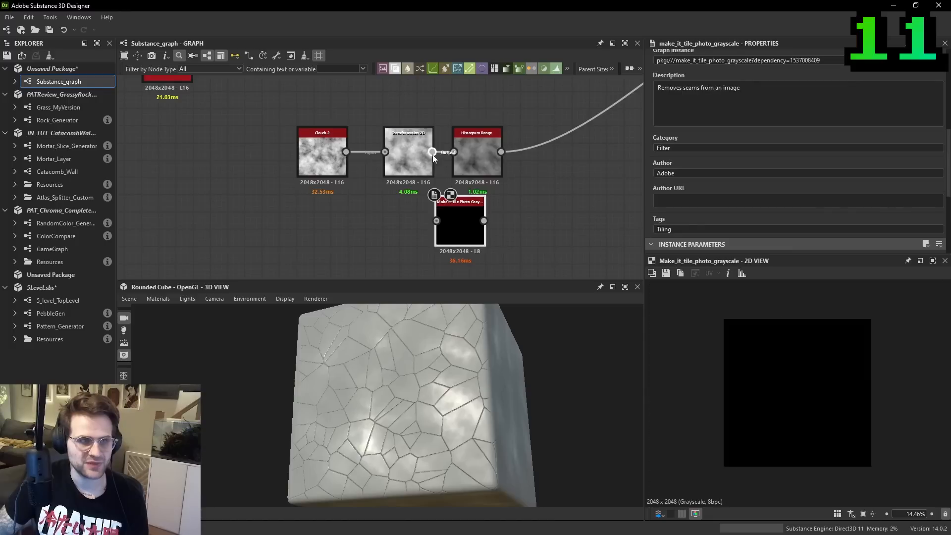
pyautogui.moveTo(433, 153); pyautogui.dragTo(436, 221)
pyautogui.press('space')
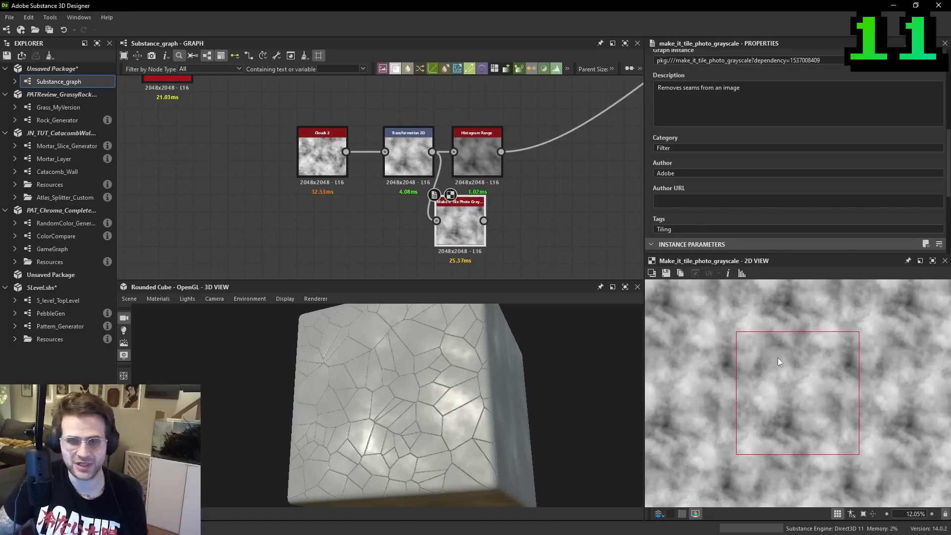
pyautogui.scroll(2, 778, 342)
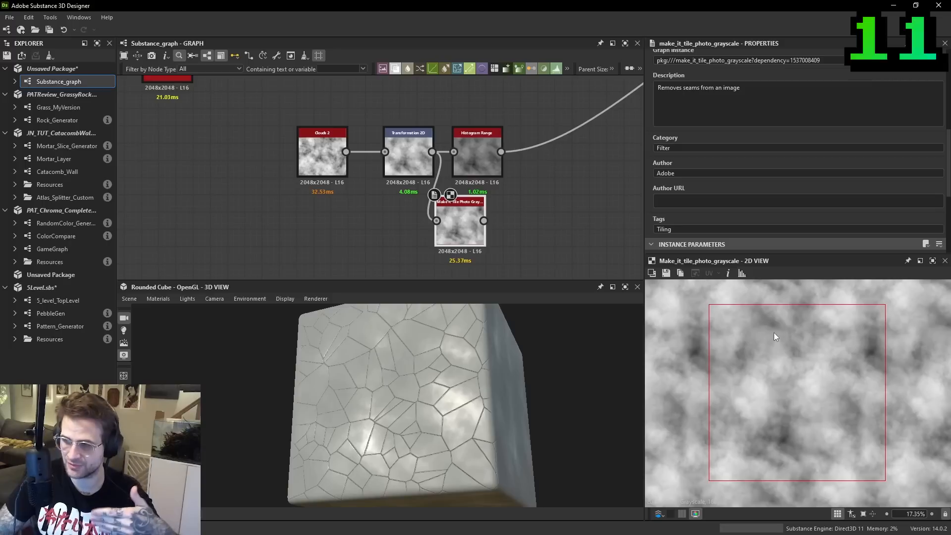
# - Set Mask Precision H and Mask Precision V to 1 on Make It Tile Photo Grayscale and examine the mask edges
pyautogui.scroll(-5, 757, 232)
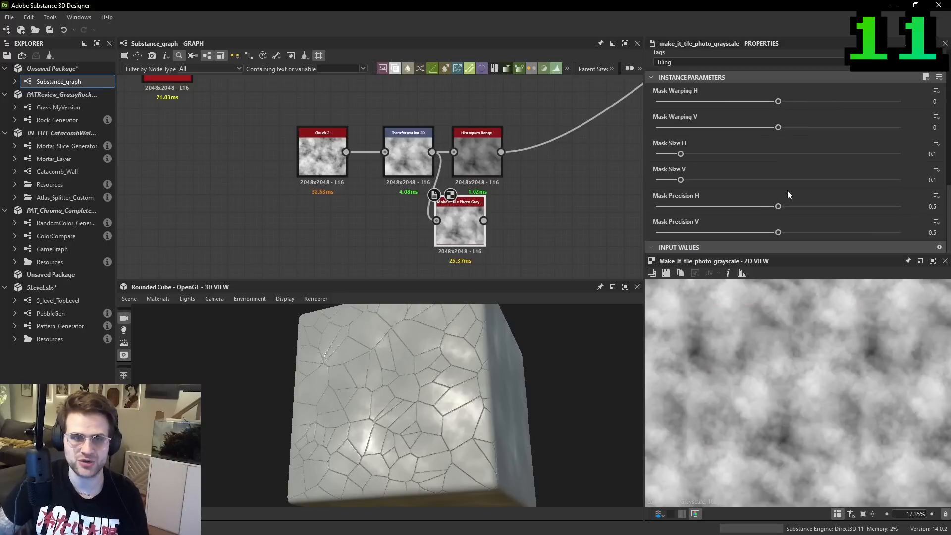
pyautogui.moveTo(781, 205); pyautogui.dragTo(926, 211)
pyautogui.moveTo(778, 232); pyautogui.dragTo(917, 237)
pyautogui.scroll(5, 762, 367)
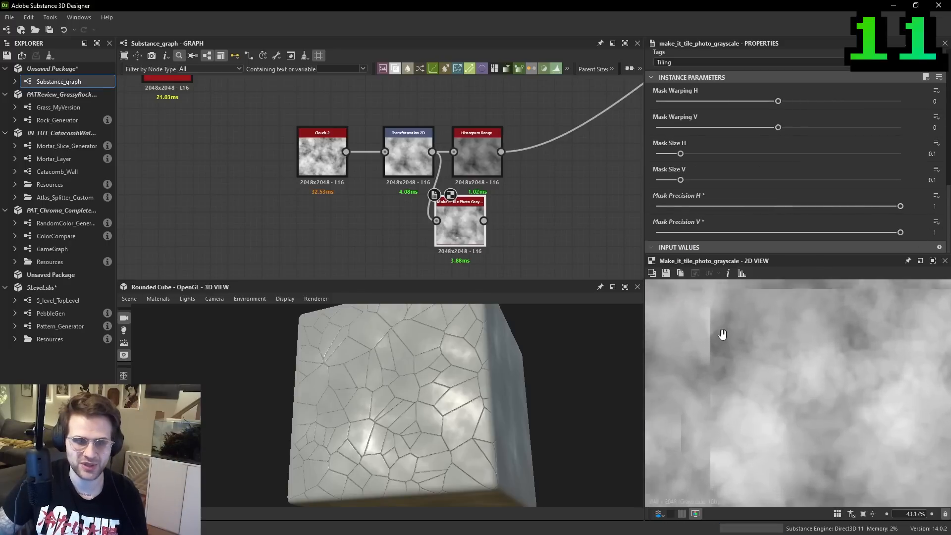
pyautogui.moveTo(774, 339); pyautogui.dragTo(706, 340, button='middle')
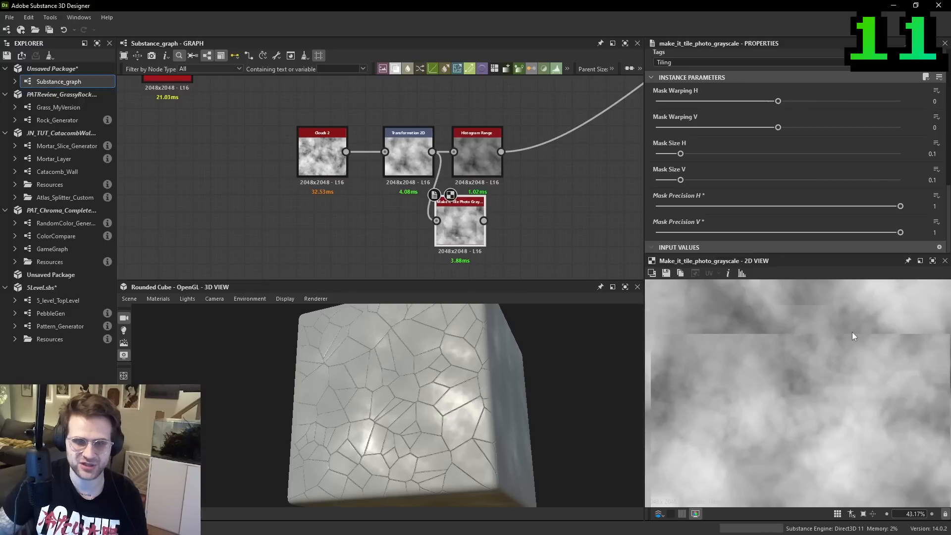
pyautogui.scroll(-3, 887, 335)
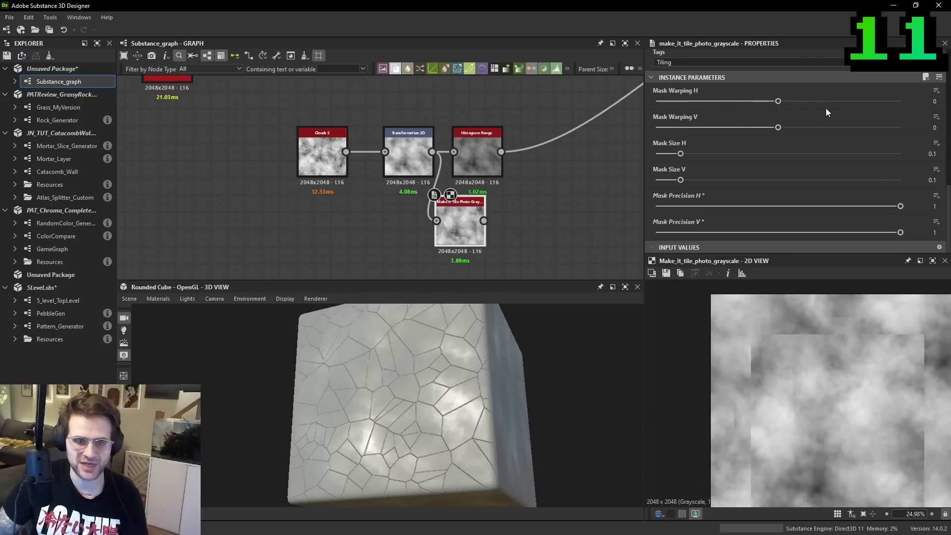
# - Try Mask Warping H at 29.96 and Mask Warping V at 9.31, and undo both changes
pyautogui.moveTo(783, 103); pyautogui.dragTo(820, 102)
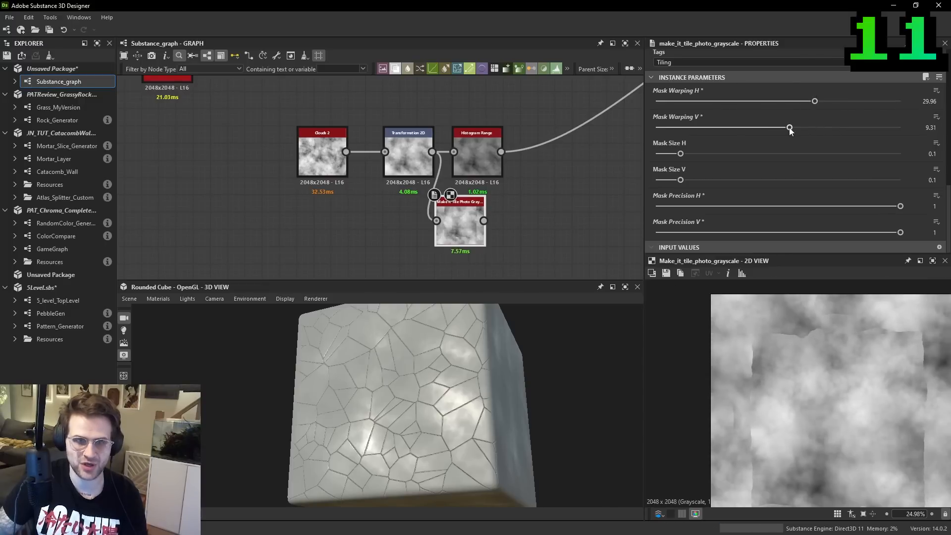
pyautogui.hotkey('ctrl', 'z')
# - Set Mask Size H and V to 0.22, Mask Warping H to 40.08 and V to -39.27, and both Mask Precision values to 0
pyautogui.moveTo(680, 154); pyautogui.dragTo(710, 179)
pyautogui.scroll(2, 836, 370)
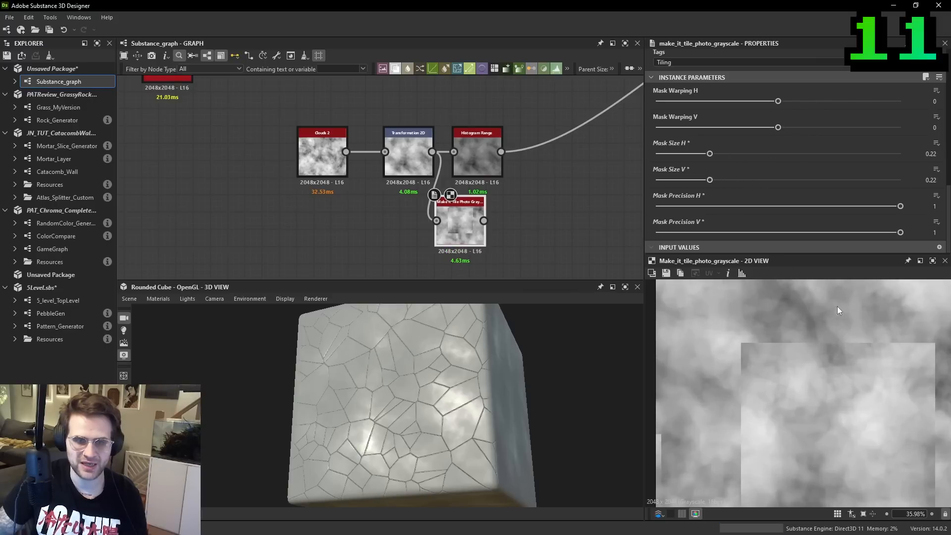
pyautogui.moveTo(780, 101); pyautogui.dragTo(827, 101)
pyautogui.moveTo(778, 127); pyautogui.dragTo(730, 127)
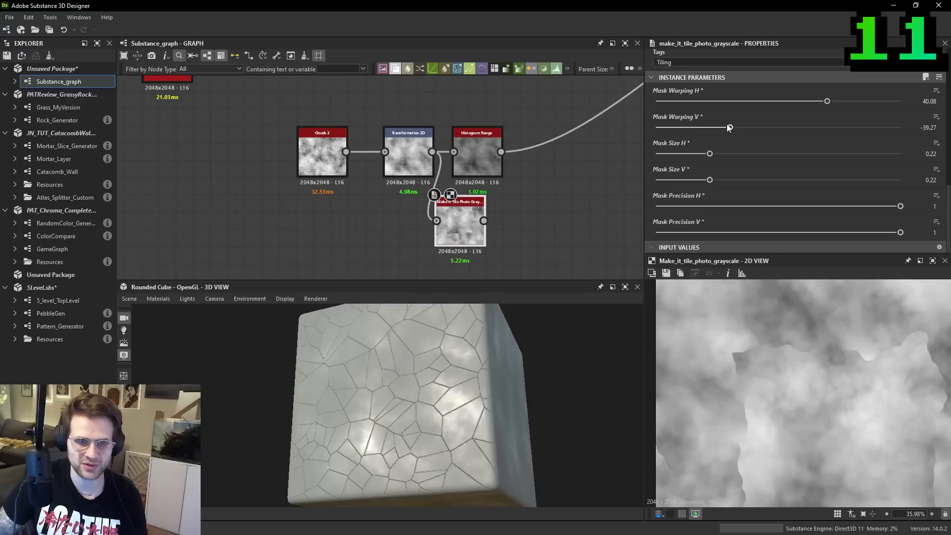
pyautogui.scroll(-2, 801, 349)
pyautogui.moveTo(799, 206); pyautogui.dragTo(601, 227)
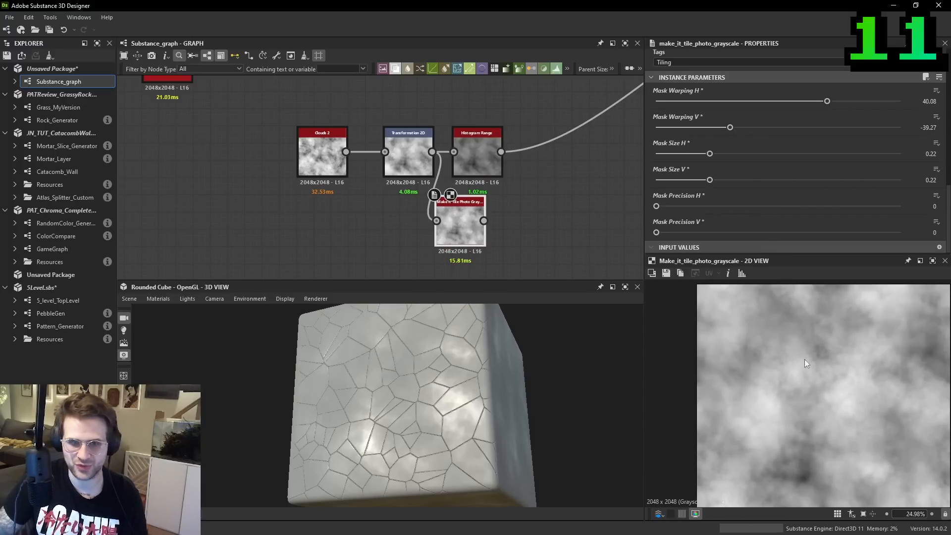
# - Examine the seamless clouds, move Make It Tile Photo Grayscale aside and add a Tile Generator Grayscale node below Clouds 2
pyautogui.scroll(2, 877, 408)
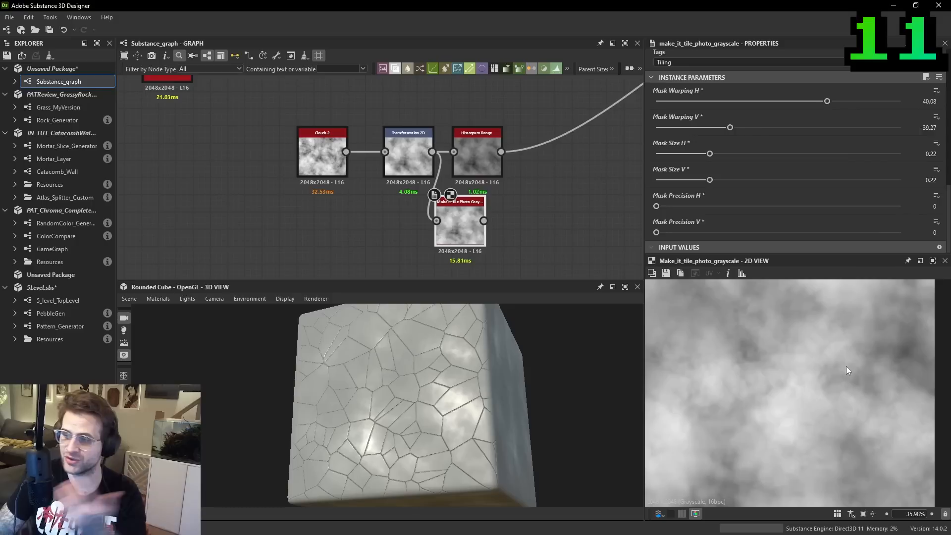
pyautogui.moveTo(795, 206); pyautogui.dragTo(582, 229)
pyautogui.scroll(-1, 854, 359)
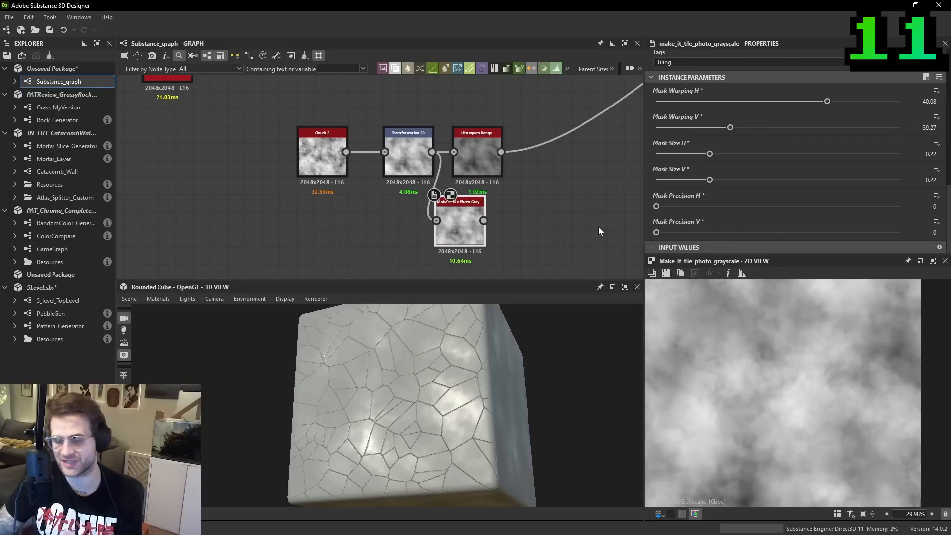
pyautogui.moveTo(460, 208); pyautogui.dragTo(495, 226)
pyautogui.press('space')
pyautogui.write('tile g')
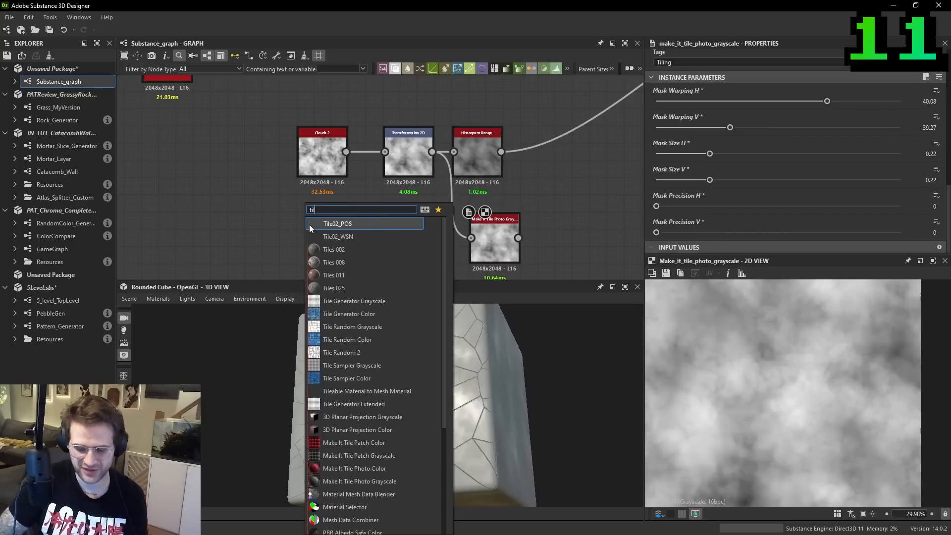
pyautogui.press('Return')
pyautogui.moveTo(319, 217); pyautogui.dragTo(320, 243)
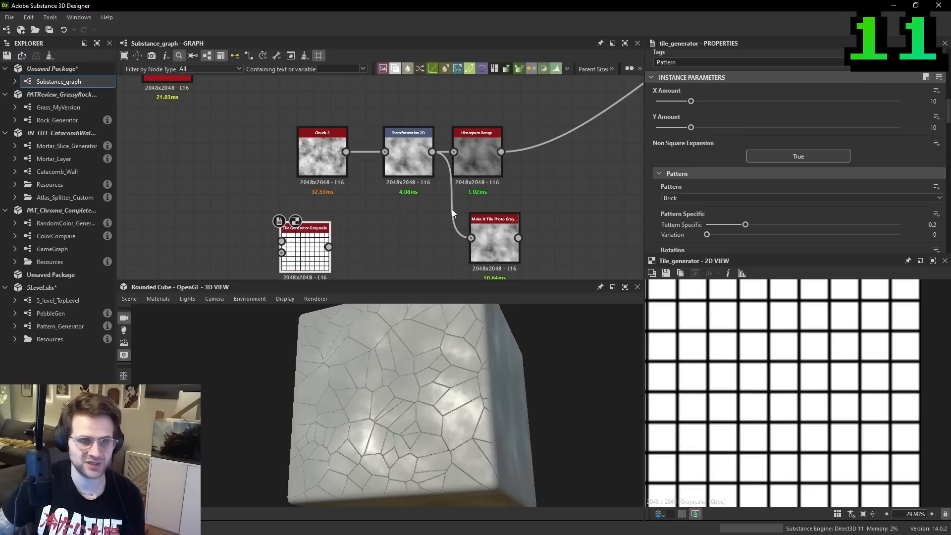
# - Add a Transformation 2D node beside Tile Generator Grayscale and connect the generator's output to it
pyautogui.scroll(-4, 747, 121)
pyautogui.scroll(-2, 439, 219)
pyautogui.click(399, 242)
pyautogui.press('space')
pyautogui.write('r')
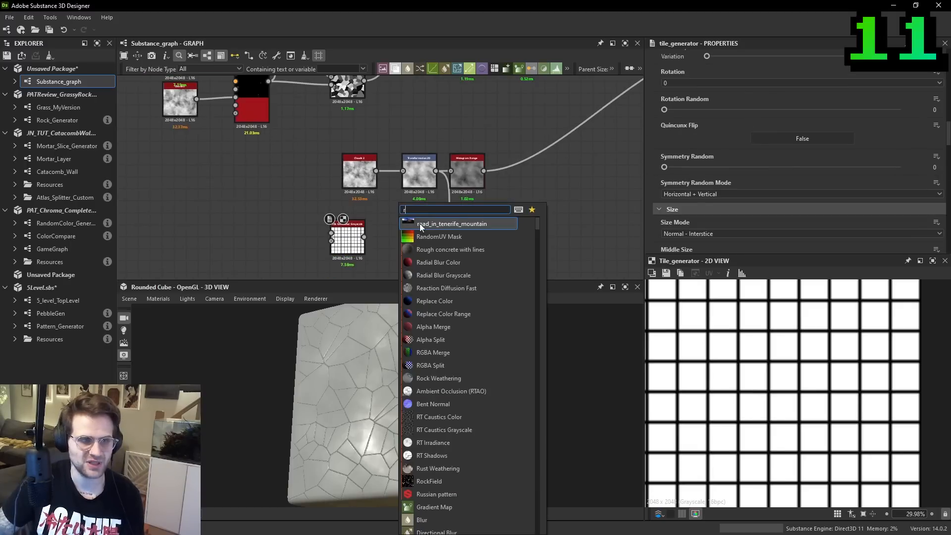
pyautogui.press('BackSpace')
pyautogui.write('t')
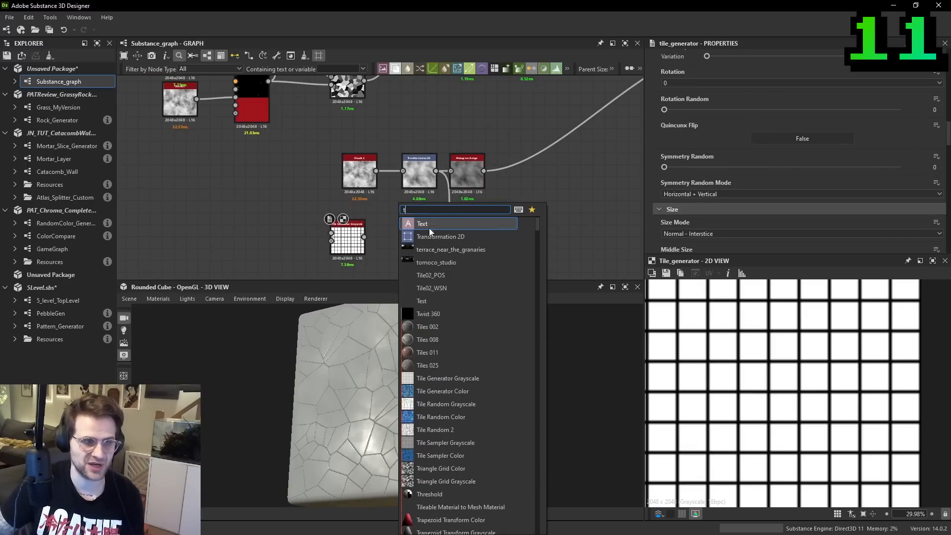
pyautogui.click(433, 237)
pyautogui.moveTo(364, 237); pyautogui.dragTo(403, 239)
pyautogui.press('f')
# - Rotate the grid slightly in the new Transformation 2D and preview it tiled through Make It Tile Photo Grayscale
pyautogui.moveTo(876, 317); pyautogui.dragTo(890, 340)
pyautogui.scroll(2, 874, 315)
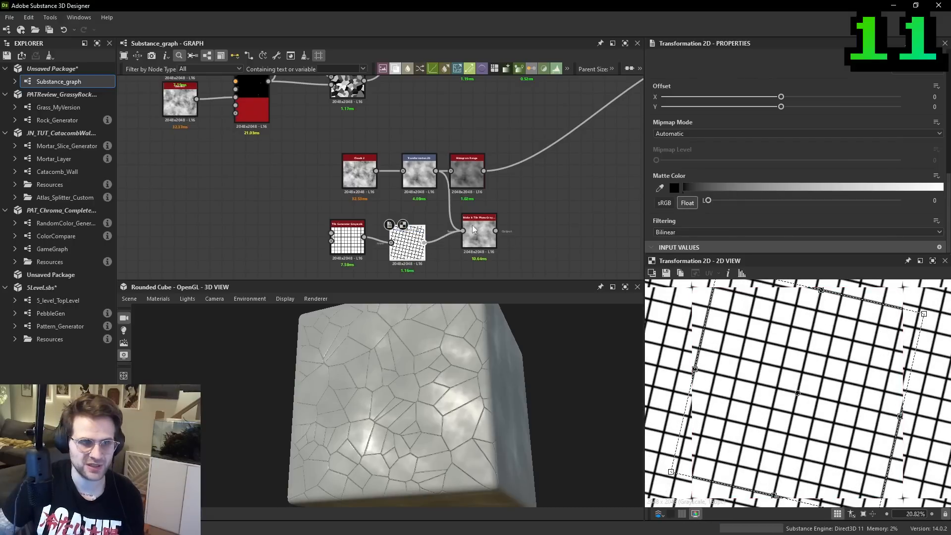
pyautogui.click(474, 229)
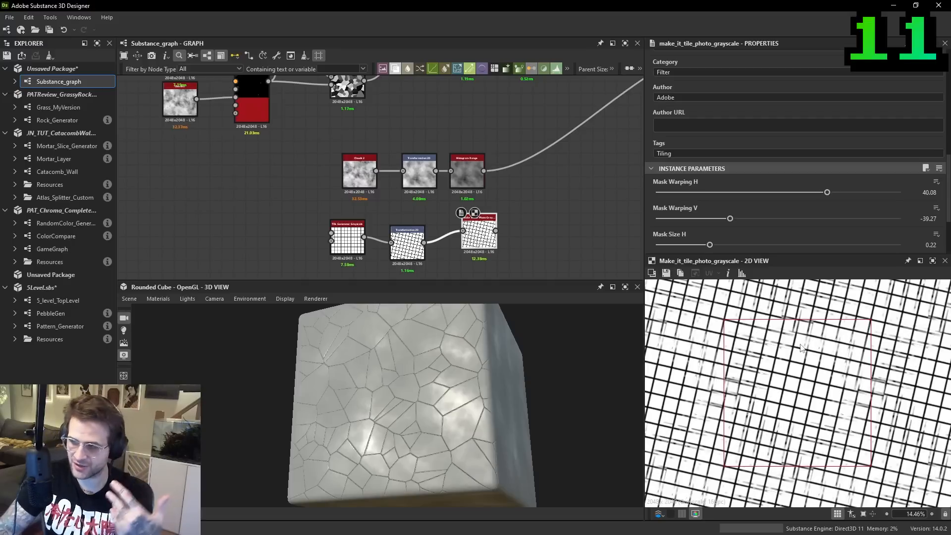
# - Reconnect the clouds' Transformation 2D to Make It Tile Photo Grayscale and compare its preview with the Histogram Range output
pyautogui.click(465, 168)
pyautogui.scroll(1, 437, 172)
pyautogui.moveTo(435, 171); pyautogui.dragTo(467, 243)
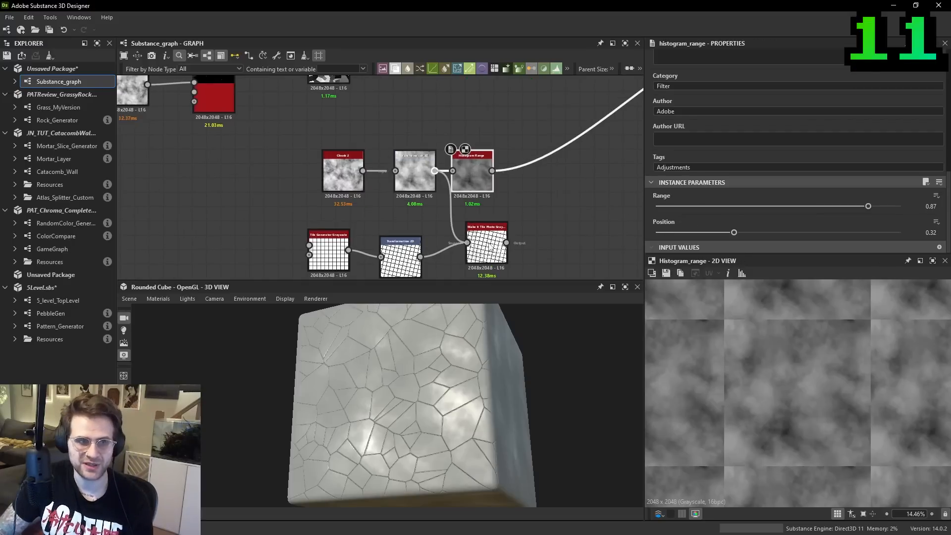
pyautogui.doubleClick(489, 244)
pyautogui.scroll(2, 797, 352)
pyautogui.scroll(-4, 807, 356)
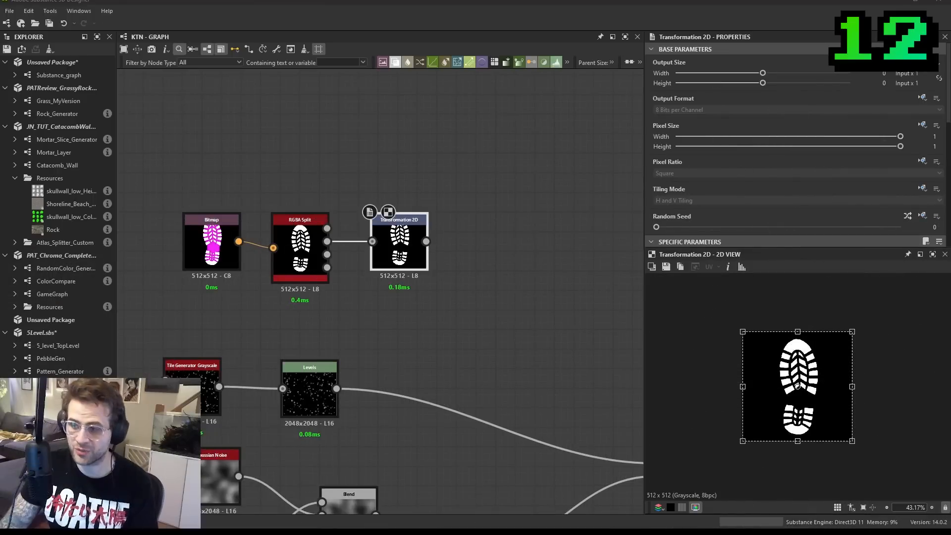
# - In the KTN graph, add a Tile Generator Grayscale and connect the footprint's Transformation 2D to its first input
pyautogui.press('space')
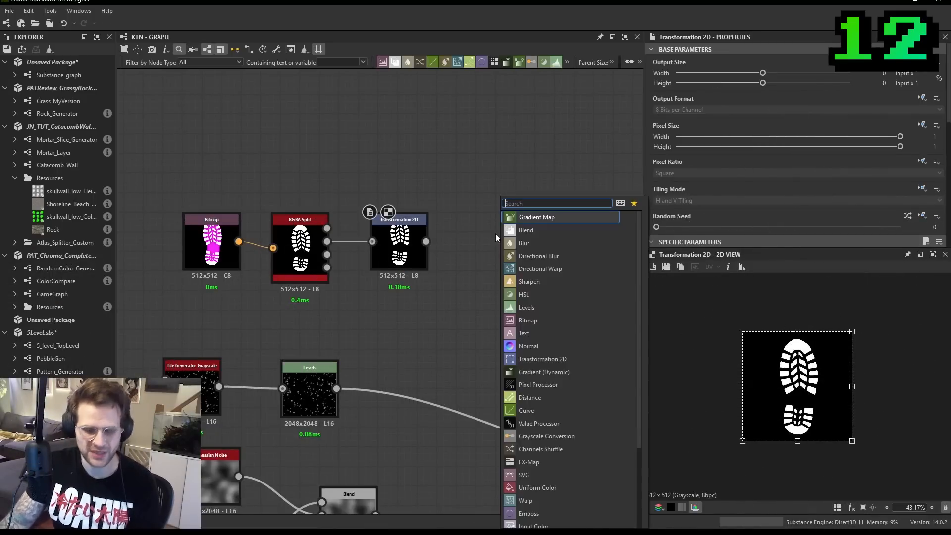
pyautogui.write('tile ge')
pyautogui.press('Return')
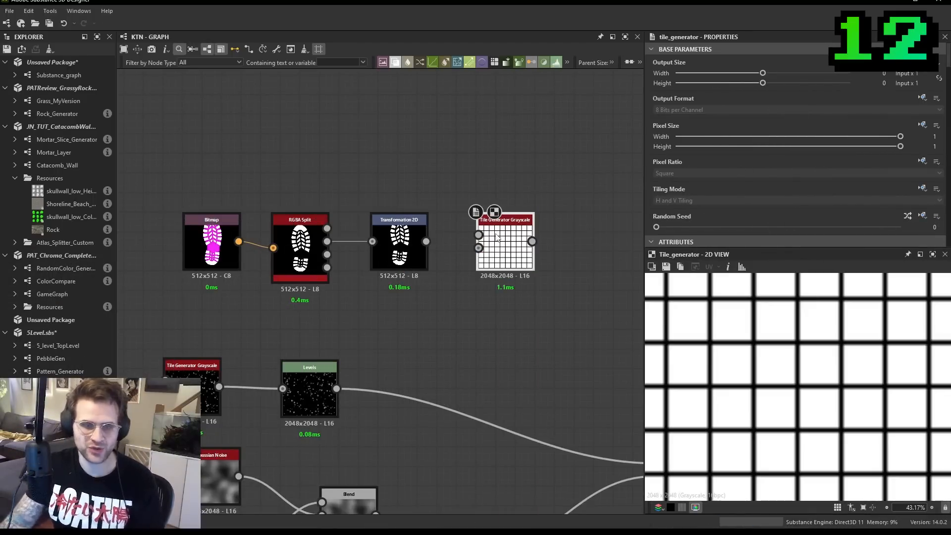
pyautogui.moveTo(426, 241); pyautogui.dragTo(479, 235)
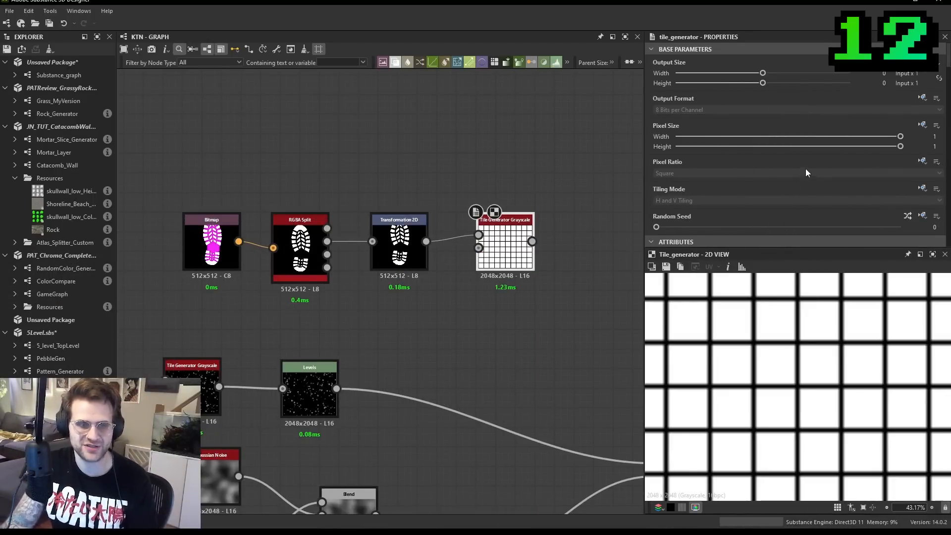
# - Set the Tile Generator's Pattern to Image Input and inspect the repeated footprints
pyautogui.scroll(-3, 476, 224)
pyautogui.scroll(-6, 766, 222)
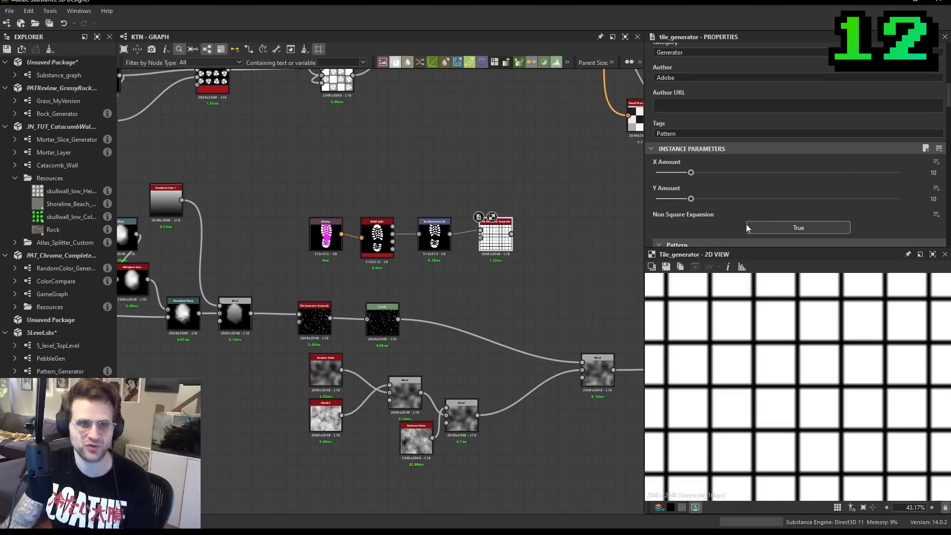
pyautogui.click(697, 180)
pyautogui.click(683, 188)
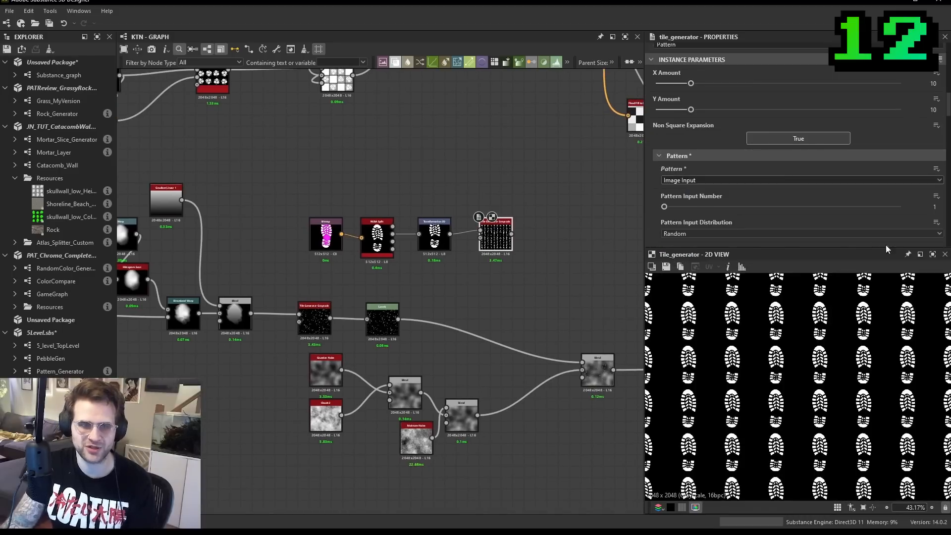
pyautogui.scroll(-2, 833, 363)
pyautogui.scroll(3, 822, 371)
pyautogui.scroll(-3, 814, 379)
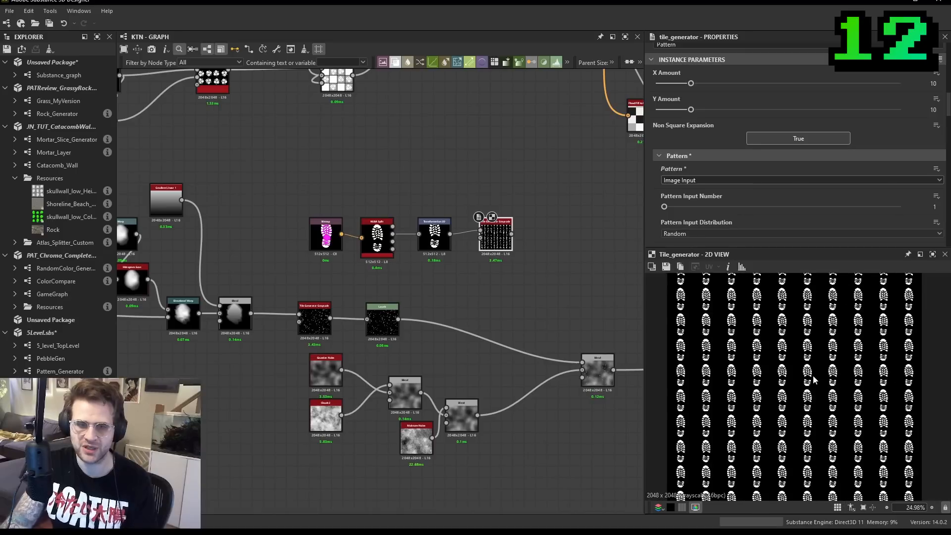
pyautogui.scroll(1, 822, 365)
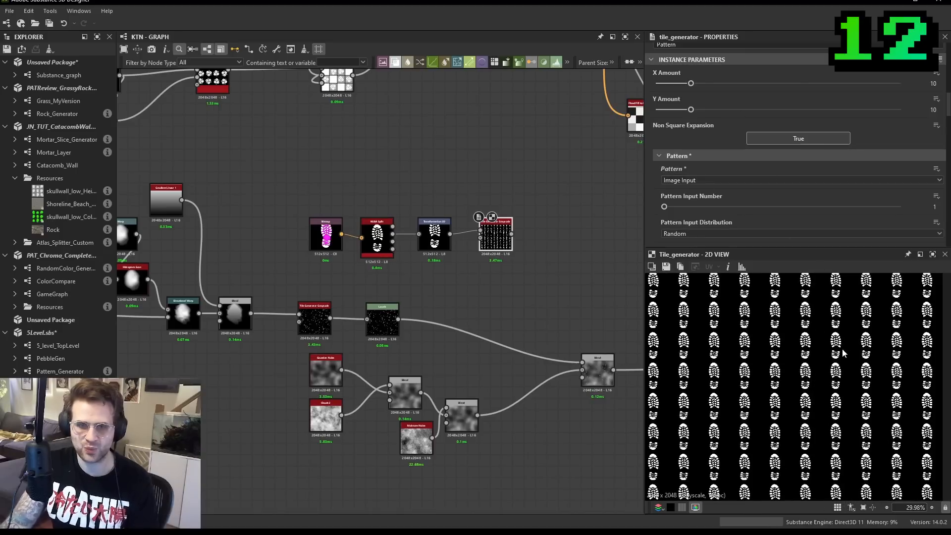
pyautogui.scroll(3, 844, 346)
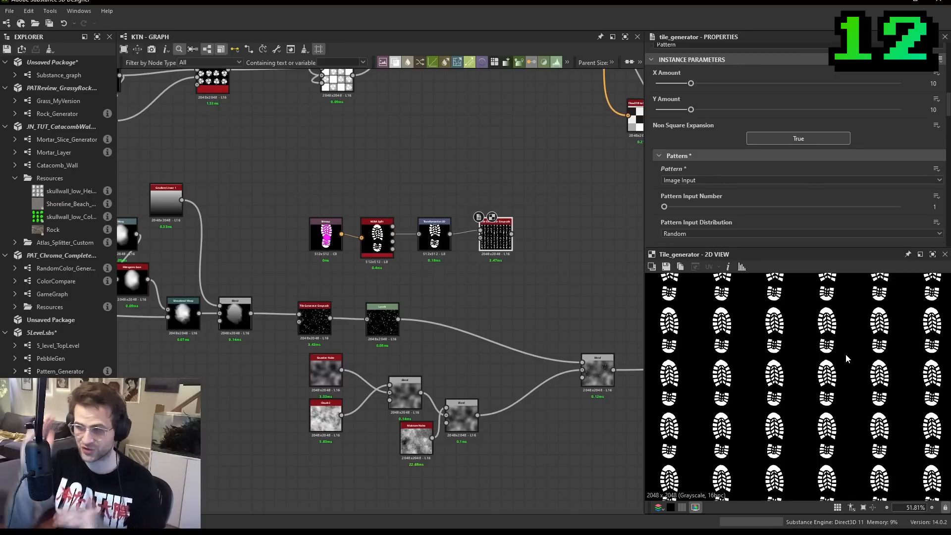
pyautogui.scroll(1, 761, 148)
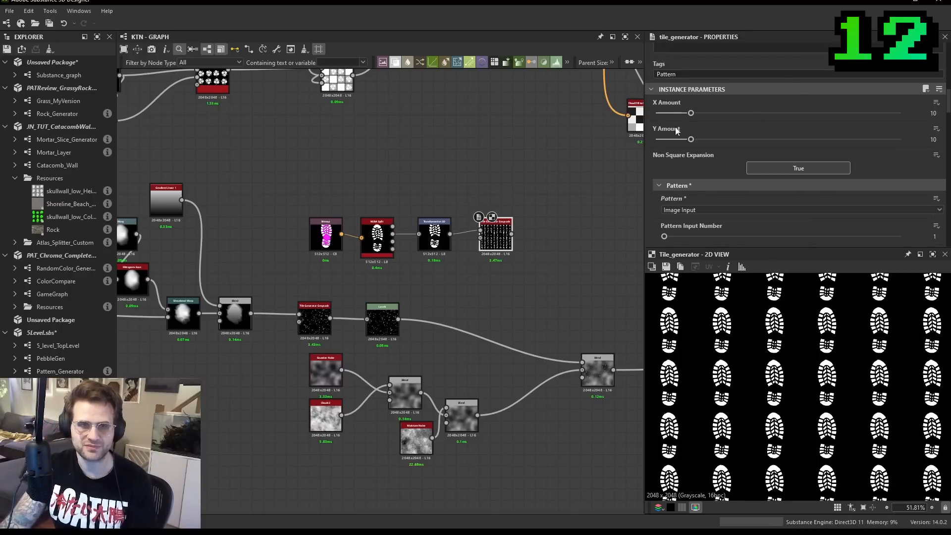
# - Try X Amount at 22 and a higher Y Amount on the Tile Generator, and return both to 10
pyautogui.moveTo(696, 113); pyautogui.dragTo(737, 116)
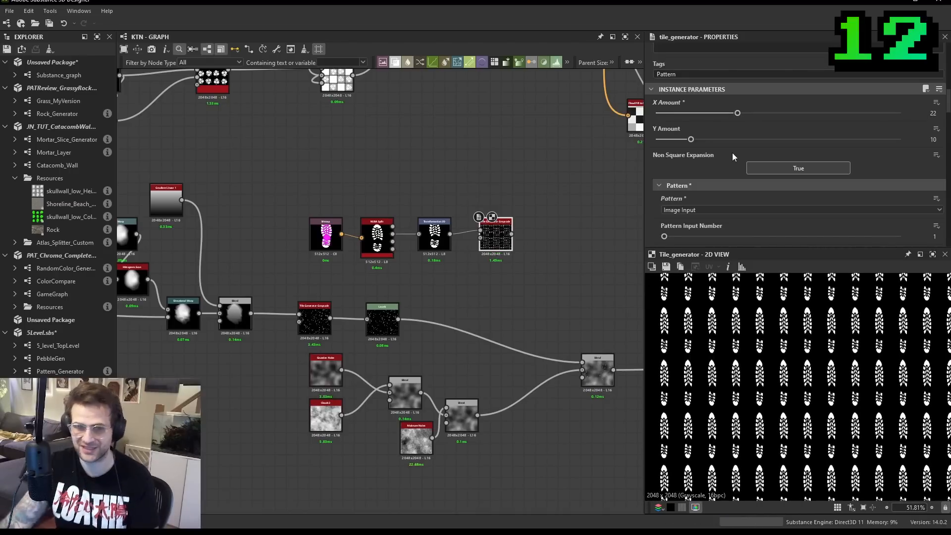
pyautogui.moveTo(738, 114); pyautogui.dragTo(760, 140)
pyautogui.scroll(-3, 790, 340)
pyautogui.moveTo(692, 113)
pyautogui.mouseDown()
pyautogui.moveTo(760, 114)
pyautogui.moveTo(691, 114)
pyautogui.mouseUp()
pyautogui.moveTo(760, 139); pyautogui.dragTo(693, 141)
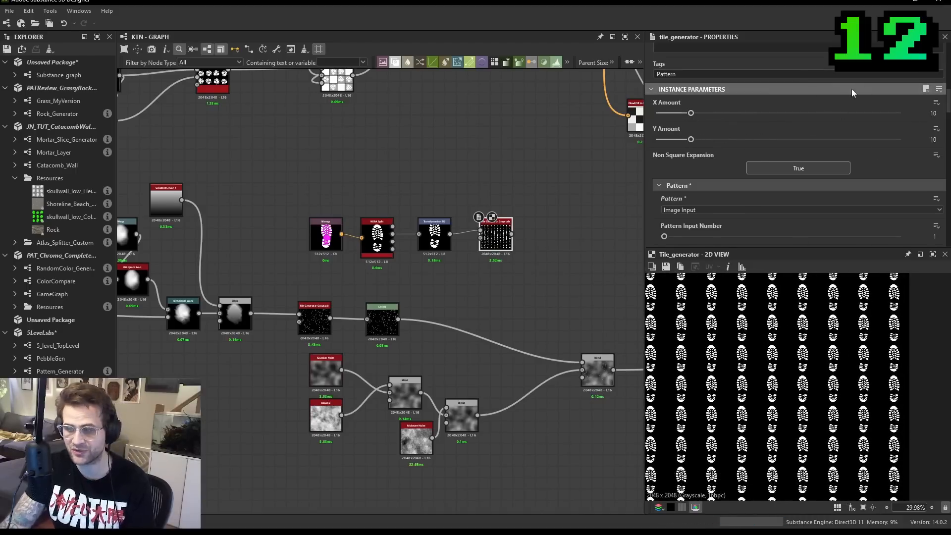
# - Set the Tile Generator's Size Mode to Keep Ratio and X Amount to 9
pyautogui.scroll(-3, 799, 116)
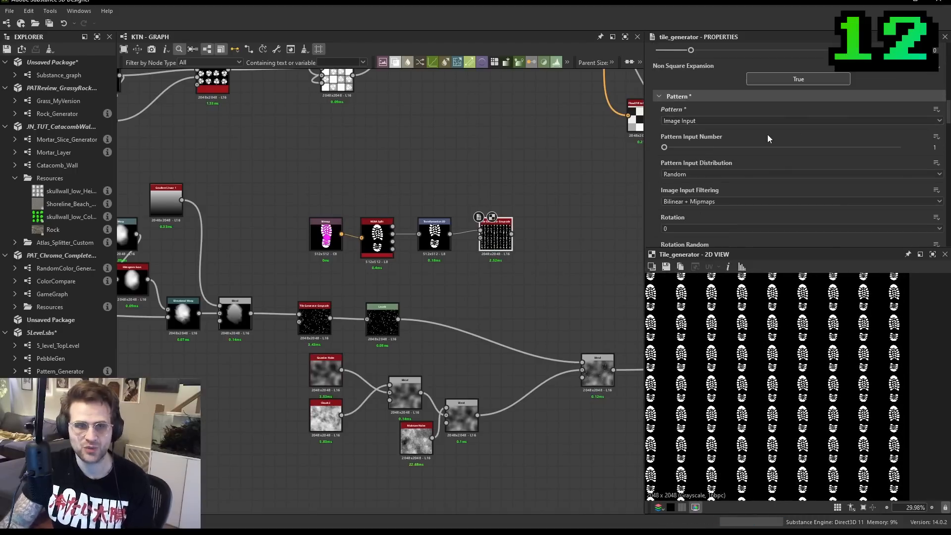
pyautogui.scroll(-6, 775, 137)
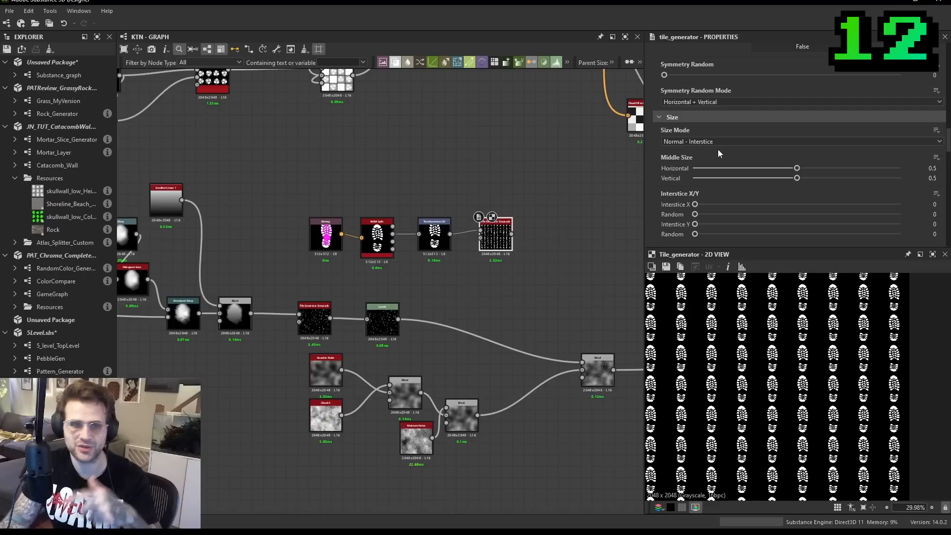
pyautogui.click(731, 142)
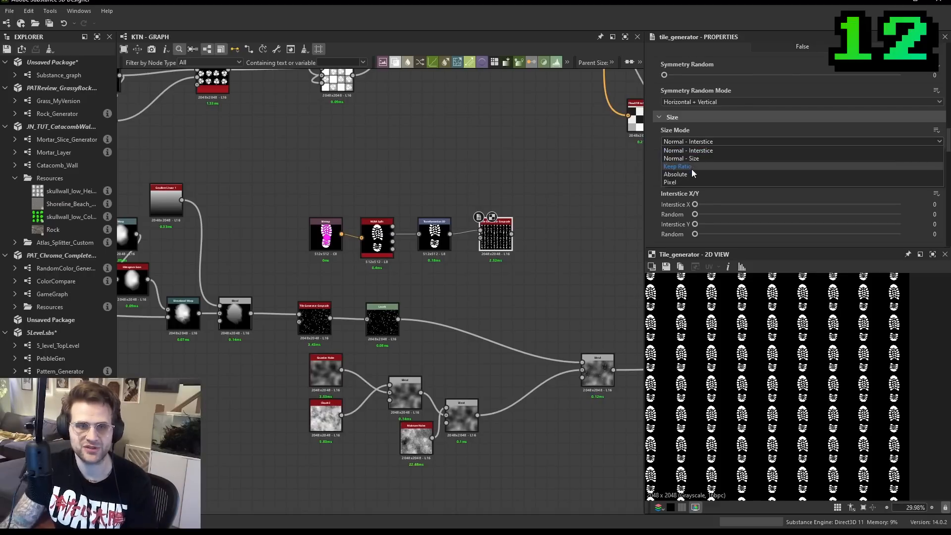
pyautogui.click(691, 167)
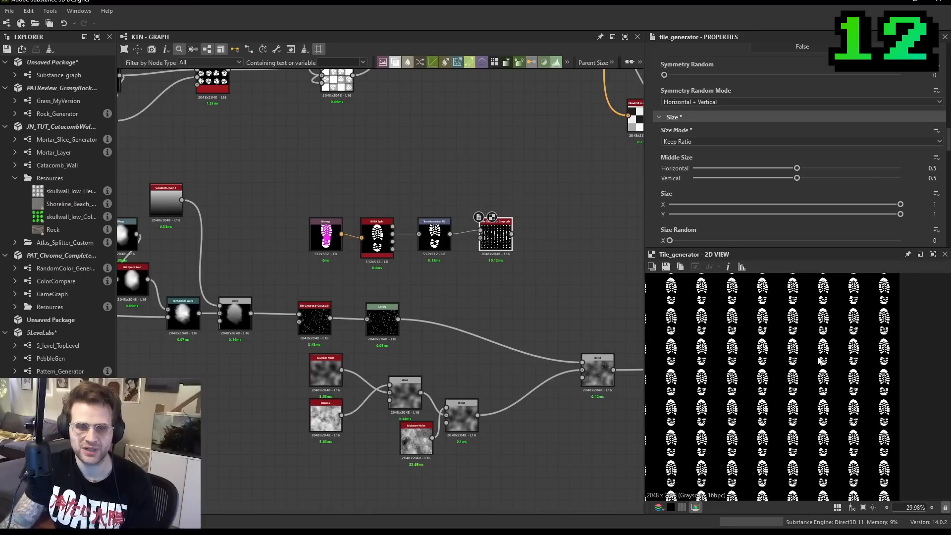
pyautogui.scroll(10, 778, 159)
pyautogui.press('f')
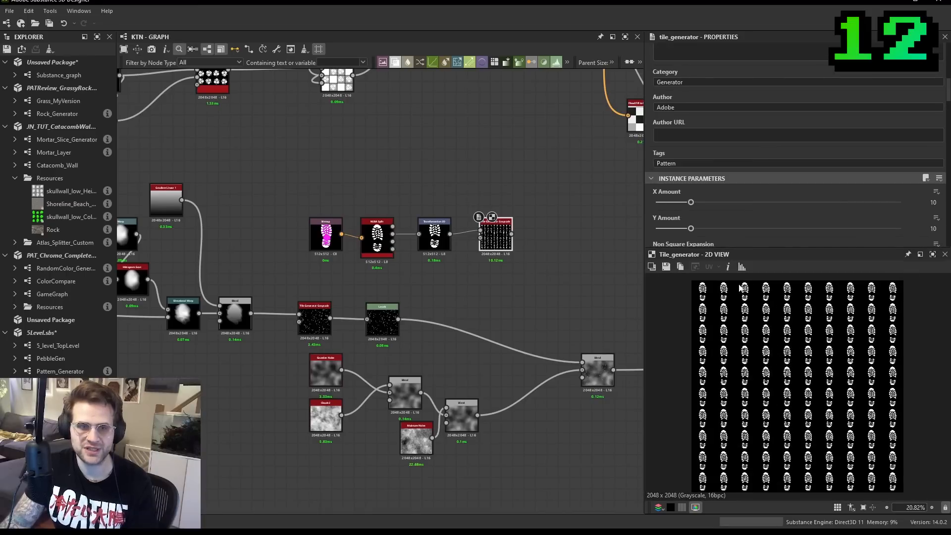
pyautogui.moveTo(686, 207); pyautogui.dragTo(691, 228)
pyautogui.scroll(5, 433, 240)
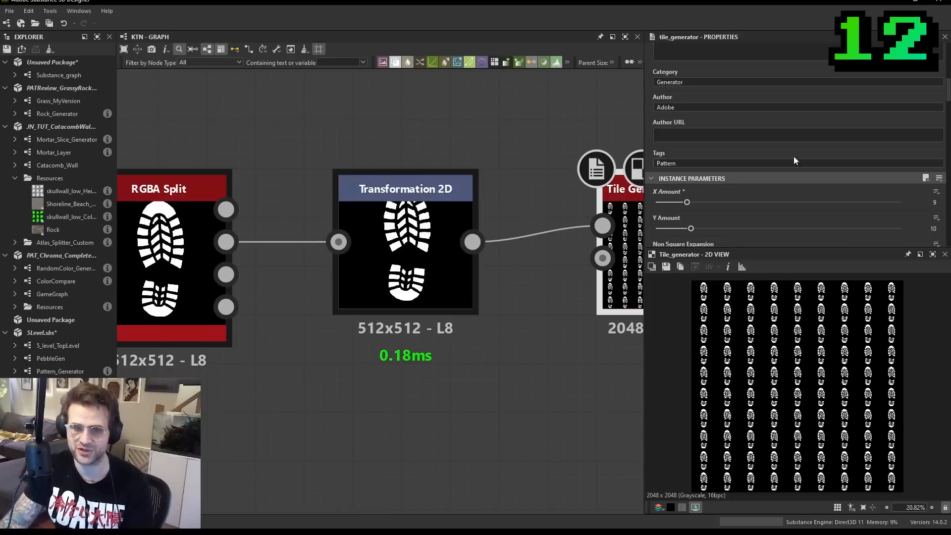
# - Switch the Tile Generator's Size Mode to Absolute
pyautogui.scroll(-10, 793, 152)
pyautogui.scroll(-8, 739, 158)
pyautogui.scroll(6, 727, 171)
pyautogui.scroll(5, 713, 208)
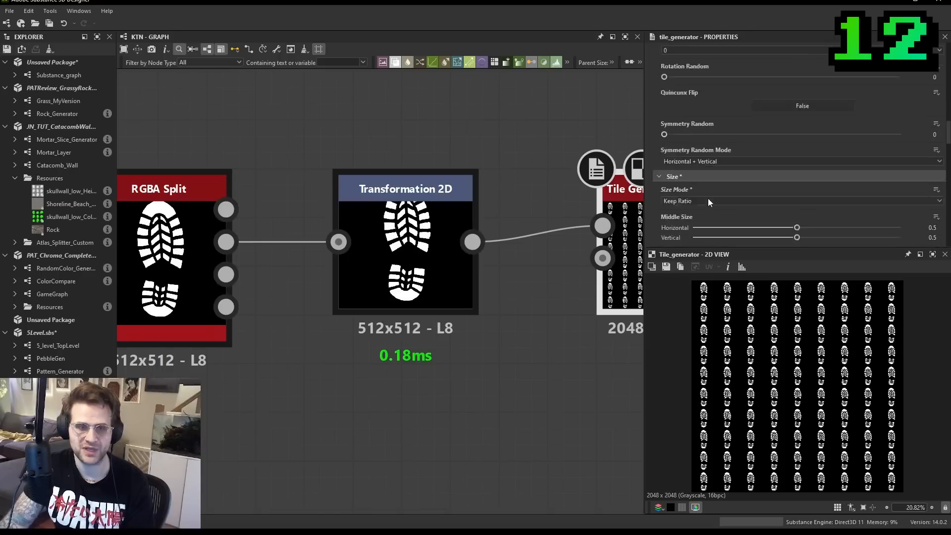
pyautogui.scroll(-1, 708, 199)
pyautogui.click(684, 171)
pyautogui.click(691, 204)
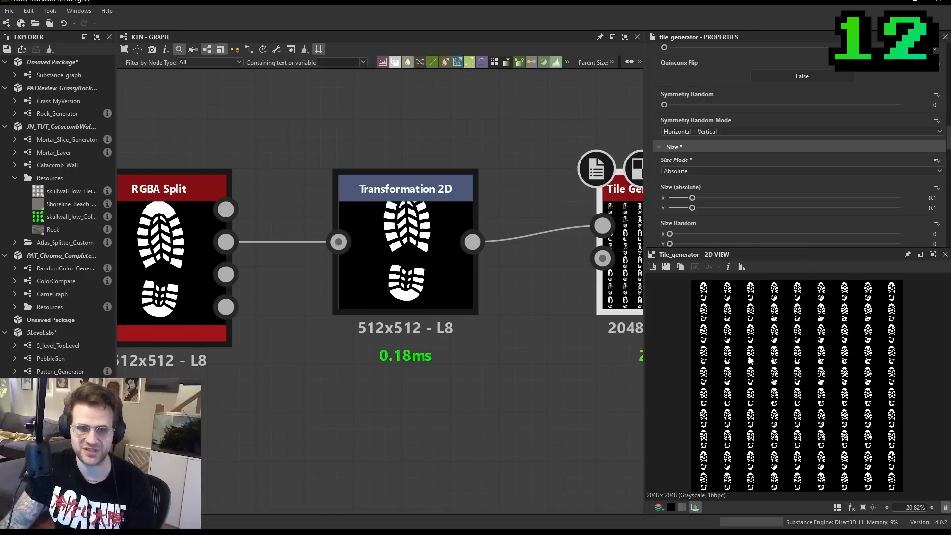
# - Vary X Amount and Y Amount on the Tile Generator to test the footprints in Absolute size mode
pyautogui.scroll(8, 811, 156)
pyautogui.scroll(4, 702, 203)
pyautogui.scroll(-2, 698, 197)
pyautogui.moveTo(688, 202); pyautogui.dragTo(675, 231)
pyautogui.moveTo(772, 202); pyautogui.dragTo(679, 229)
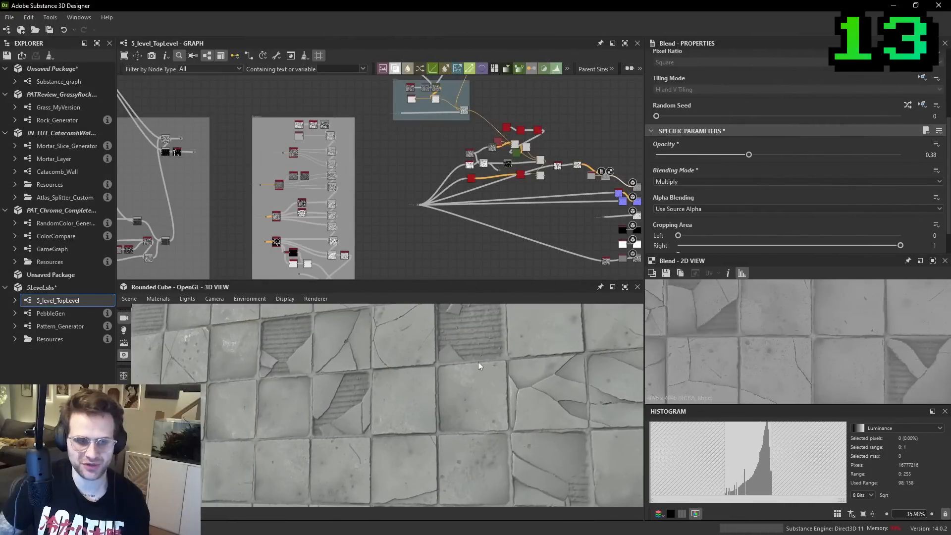
# - In the 5_level_TopLevel graph, preview the Blend node holding the patterned tile colour and the basecolor output
pyautogui.moveTo(478, 362)
pyautogui.mouseDown()
pyautogui.moveTo(519, 363)
pyautogui.moveTo(493, 349)
pyautogui.mouseUp()
pyautogui.scroll(4, 493, 350)
pyautogui.scroll(1, 470, 116)
pyautogui.moveTo(470, 116); pyautogui.dragTo(486, 154, button='middle')
pyautogui.doubleClick(480, 148)
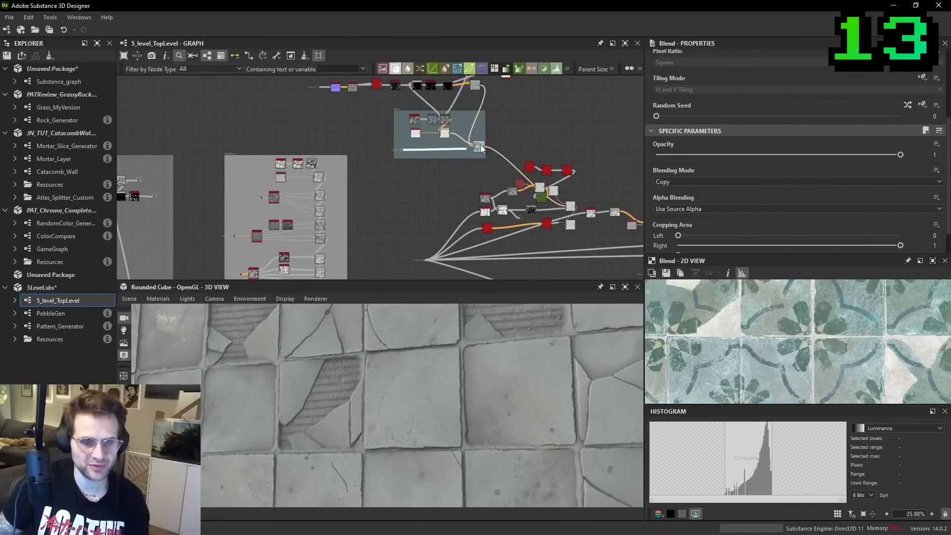
pyautogui.moveTo(620, 255); pyautogui.dragTo(492, 244, button='middle')
pyautogui.doubleClick(558, 229)
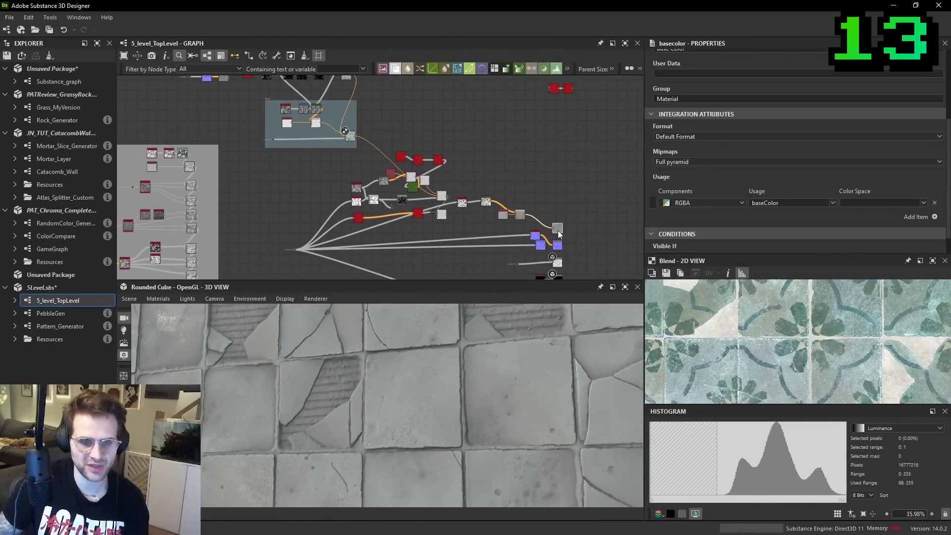
pyautogui.scroll(-1, 851, 340)
# - Locate the Edge Detect and Flood Fill section of the tile graph and preview the Flood Fill output
pyautogui.moveTo(337, 231); pyautogui.dragTo(738, 154, button='middle')
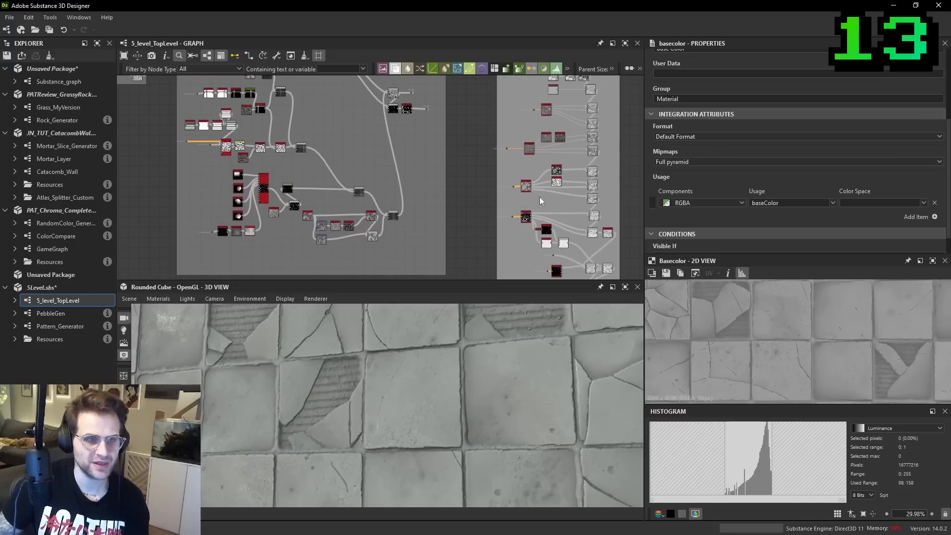
pyautogui.scroll(4, 526, 216)
pyautogui.scroll(-5, 495, 208)
pyautogui.moveTo(426, 146); pyautogui.dragTo(788, 305, button='middle')
pyautogui.moveTo(384, 152); pyautogui.dragTo(449, 194, button='middle')
pyautogui.moveTo(425, 241); pyautogui.dragTo(486, 128, button='middle')
pyautogui.scroll(4, 440, 206)
pyautogui.scroll(4, 430, 210)
pyautogui.click(389, 185)
pyautogui.scroll(-6, 473, 219)
pyautogui.moveTo(634, 218); pyautogui.dragTo(524, 173, button='middle')
pyautogui.scroll(3, 522, 173)
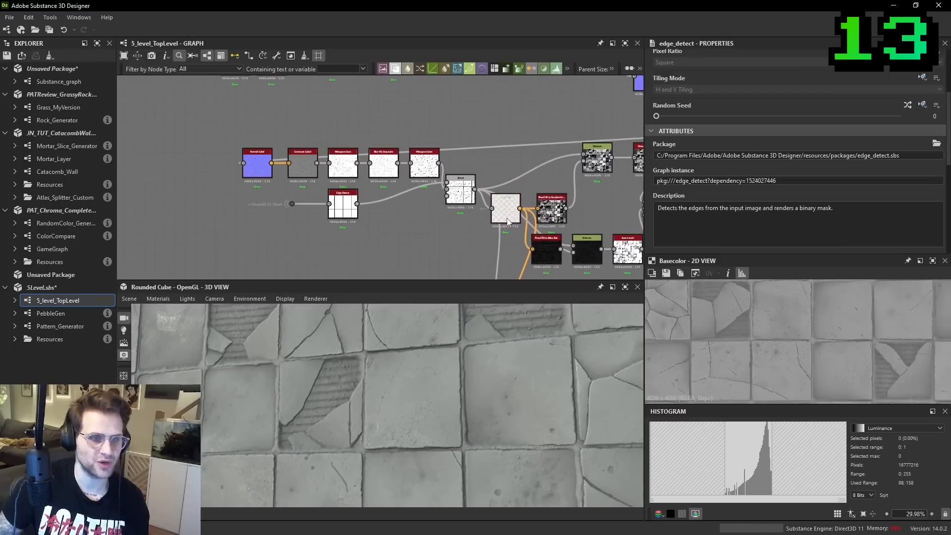
pyautogui.doubleClick(465, 186)
pyautogui.moveTo(465, 185); pyautogui.dragTo(467, 191, button='middle')
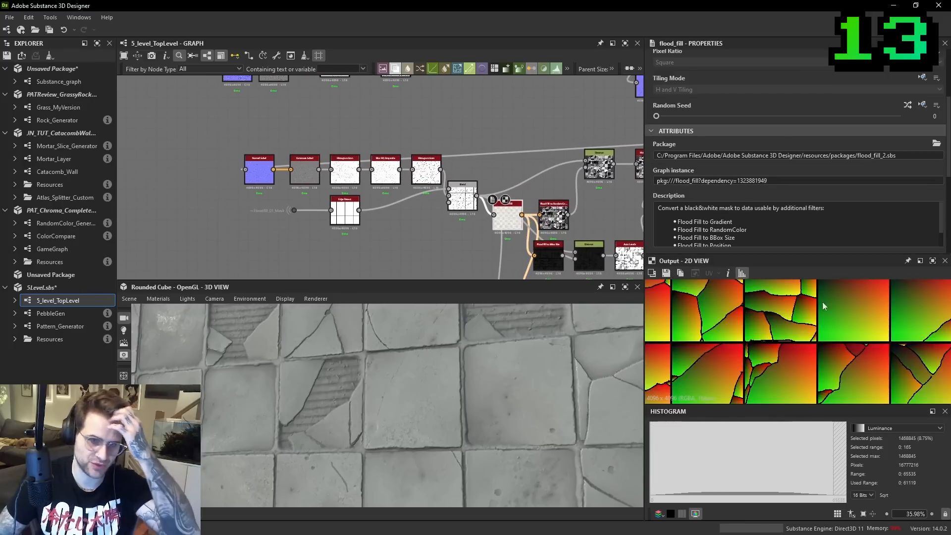
# - Close the Histogram panel and examine the Flood Fill output up close in the enlarged 2D view
pyautogui.moveTo(778, 374); pyautogui.dragTo(784, 398, button='middle')
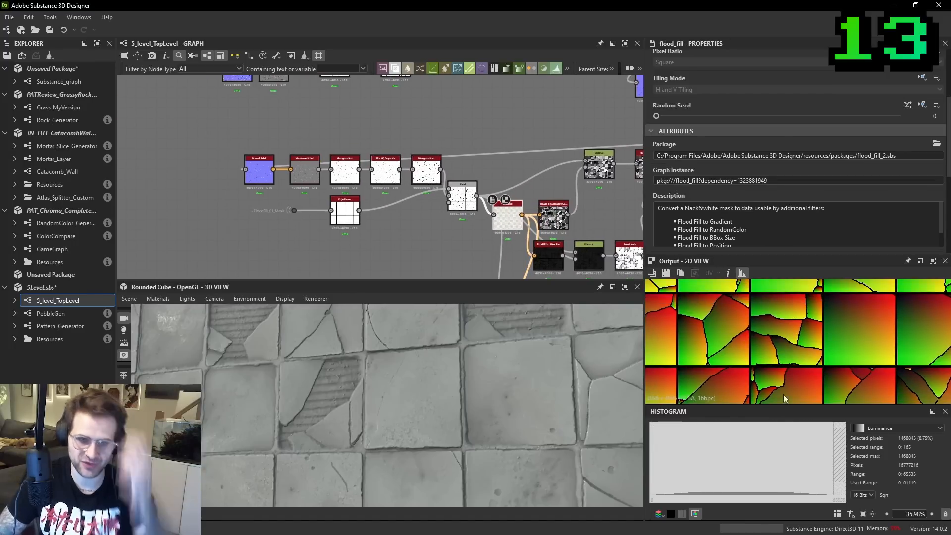
pyautogui.click(944, 413)
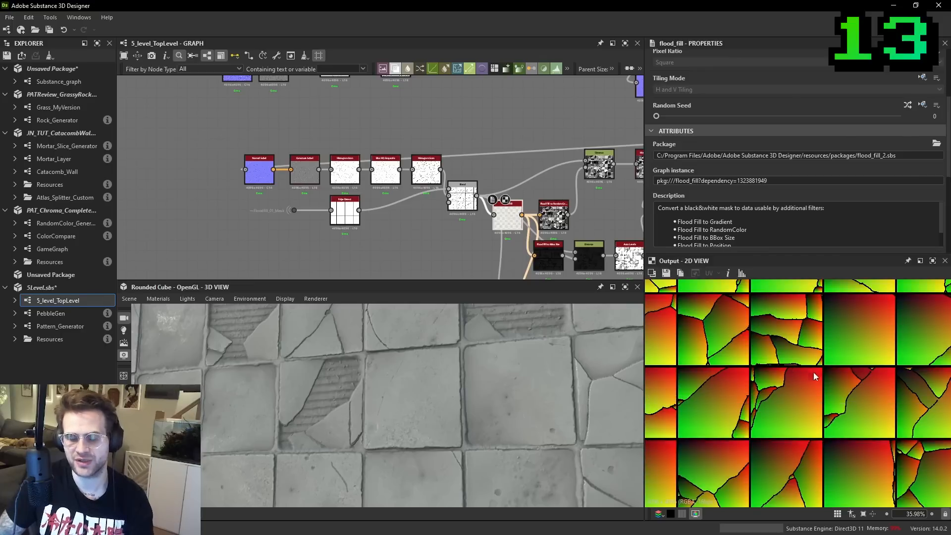
pyautogui.scroll(5, 821, 373)
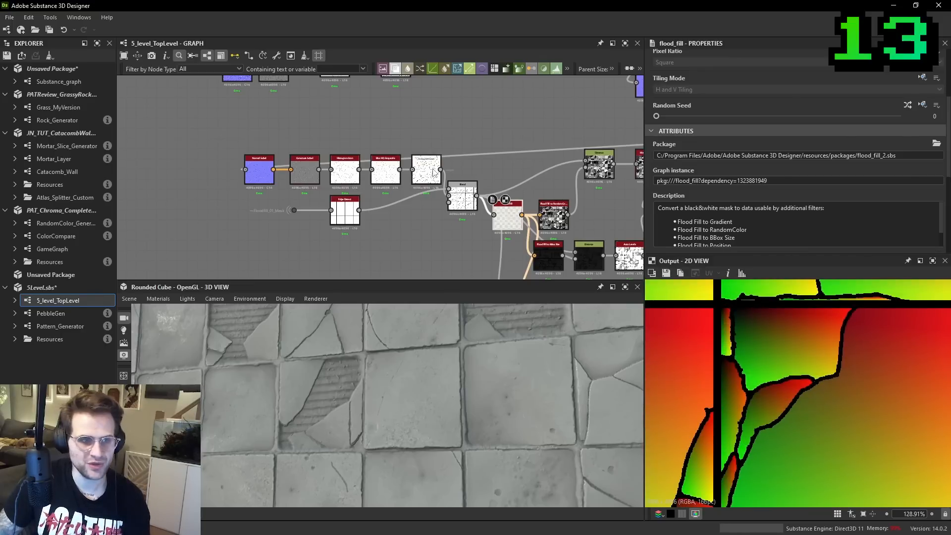
# - Move the Blend node beside Edge Detect, shift the Flood Fill node slightly, and compare the previews of both nodes
pyautogui.doubleClick(430, 172)
pyautogui.doubleClick(463, 195)
pyautogui.moveTo(464, 195); pyautogui.dragTo(421, 214)
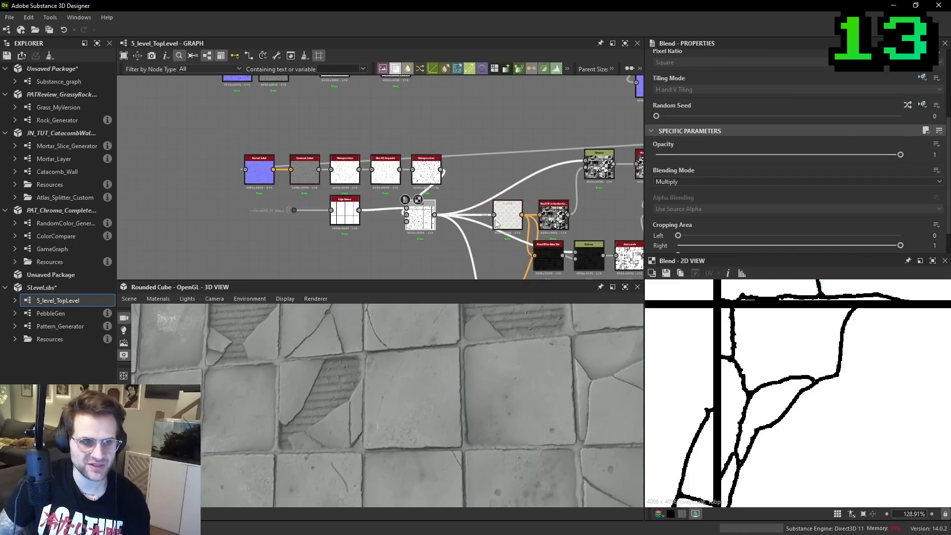
pyautogui.click(513, 221)
pyautogui.moveTo(511, 220); pyautogui.dragTo(500, 221)
pyautogui.doubleClick(500, 221)
pyautogui.scroll(2, 720, 313)
pyautogui.scroll(-2, 771, 346)
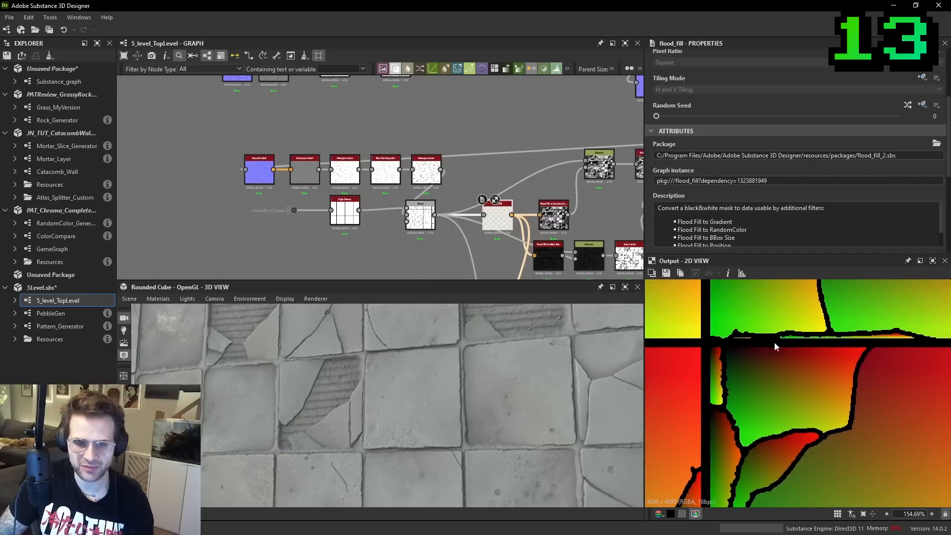
pyautogui.doubleClick(421, 219)
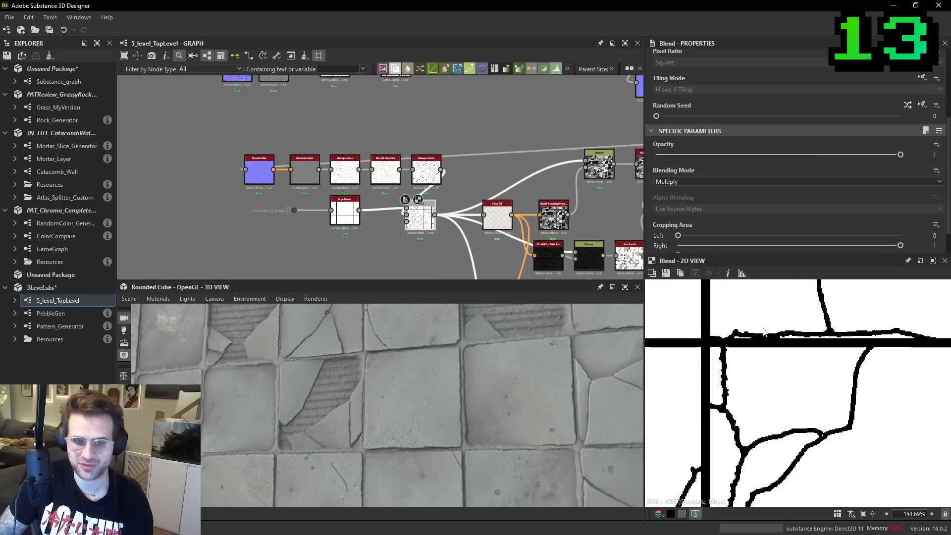
# - Preview the Flood Fill to Random Grayscale output and compare it with the broken tiles on the 3D model
pyautogui.doubleClick(554, 214)
pyautogui.scroll(-3, 554, 214)
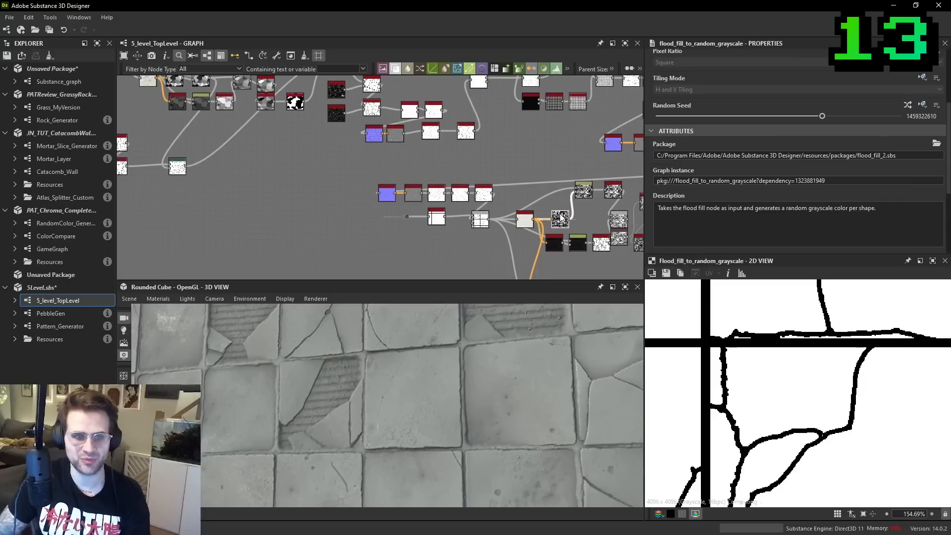
pyautogui.scroll(-1, 806, 345)
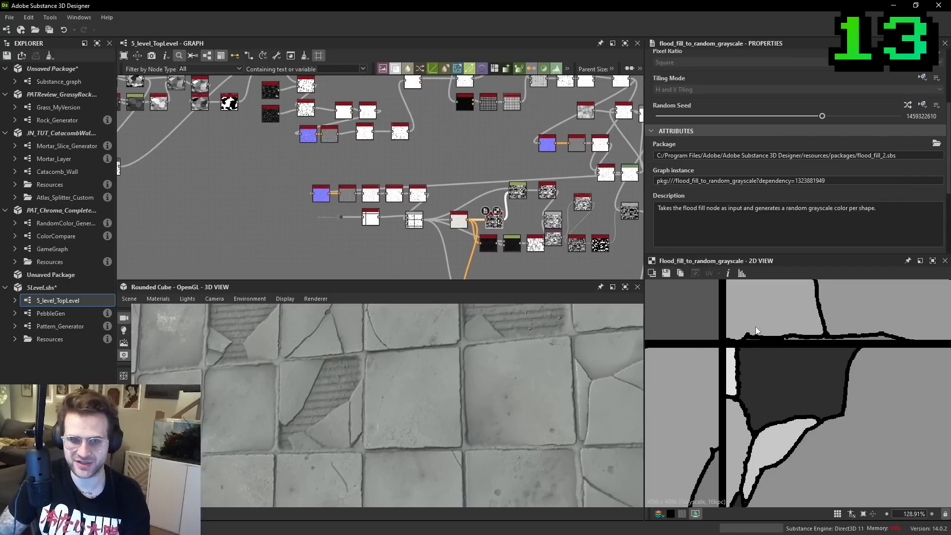
pyautogui.scroll(2, 452, 355)
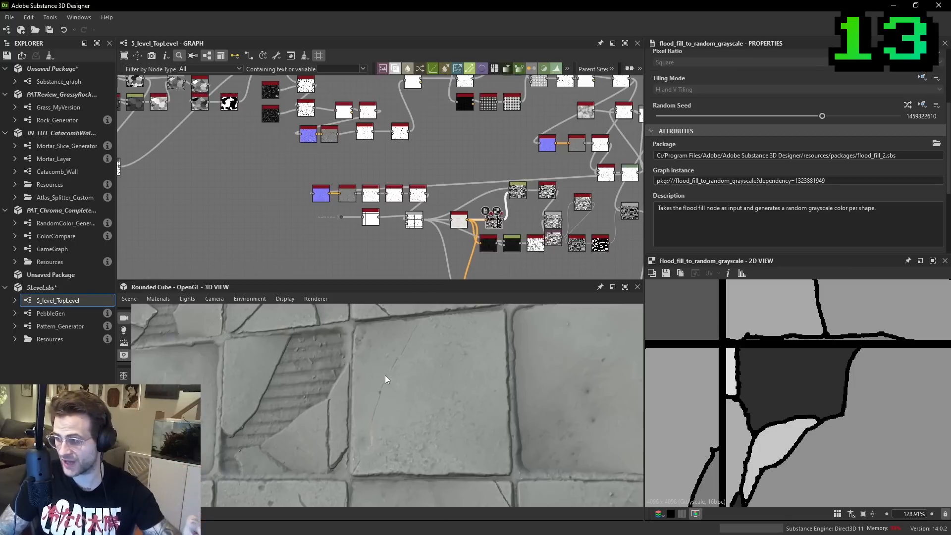
pyautogui.scroll(-2, 488, 176)
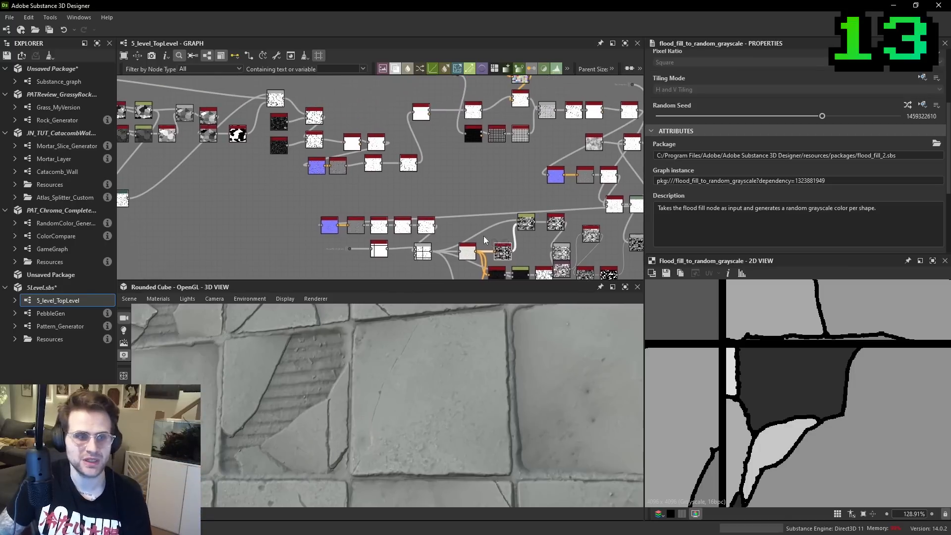
pyautogui.scroll(5, 488, 173)
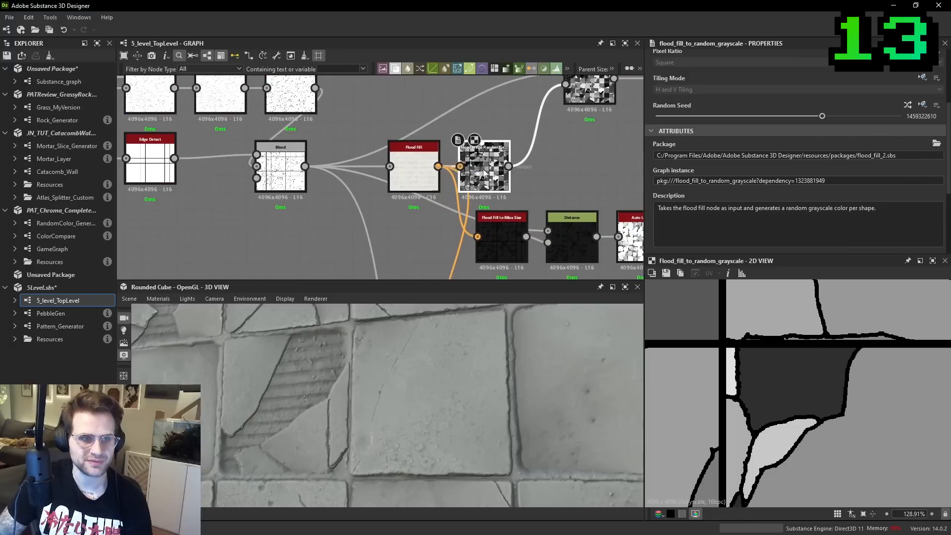
# - Move the Flood Fill node next to the Blend and reposition Flood Fill to Random Grayscale near its Distance node
pyautogui.moveTo(391, 182); pyautogui.dragTo(373, 183)
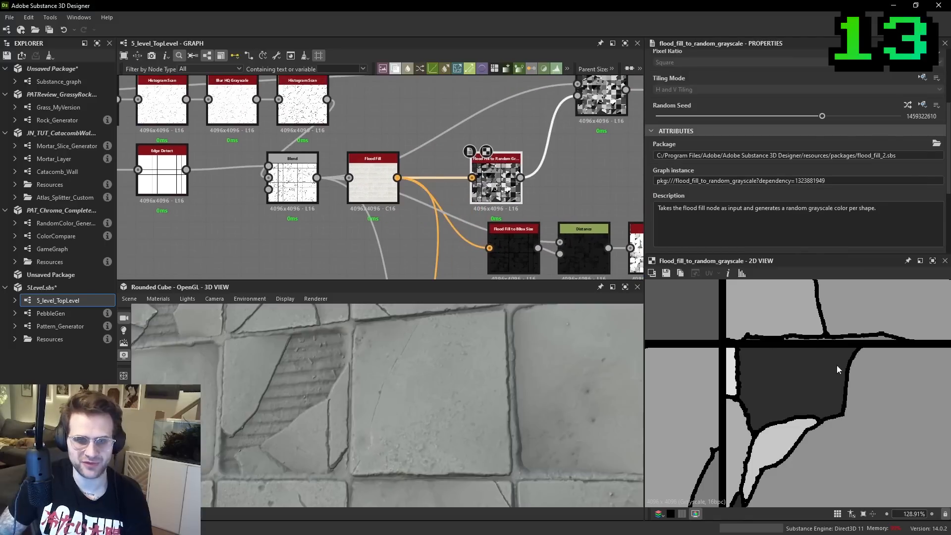
pyautogui.scroll(3, 468, 156)
pyautogui.moveTo(467, 154)
pyautogui.mouseDown()
pyautogui.moveTo(442, 140)
pyautogui.moveTo(442, 154)
pyautogui.moveTo(457, 154)
pyautogui.mouseUp()
pyautogui.moveTo(619, 141); pyautogui.dragTo(511, 169, button='middle')
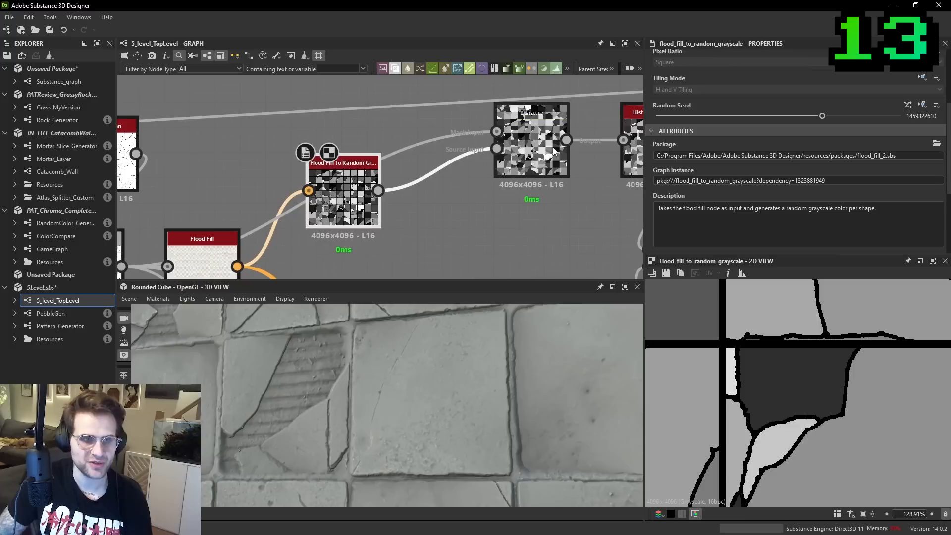
pyautogui.click(554, 151)
pyautogui.scroll(-2, 427, 203)
pyautogui.moveTo(416, 198); pyautogui.dragTo(461, 226, button='middle')
pyautogui.moveTo(420, 226); pyautogui.dragTo(390, 172)
pyautogui.doubleClick(392, 238)
# - Add a Flood Fill to Random Color node in the empty area above the flood fill section
pyautogui.scroll(-1, 415, 173)
pyautogui.moveTo(415, 173); pyautogui.dragTo(425, 225, button='middle')
pyautogui.moveTo(408, 222); pyautogui.dragTo(480, 271)
pyautogui.click(433, 180)
pyautogui.press('space')
pyautogui.write('flood')
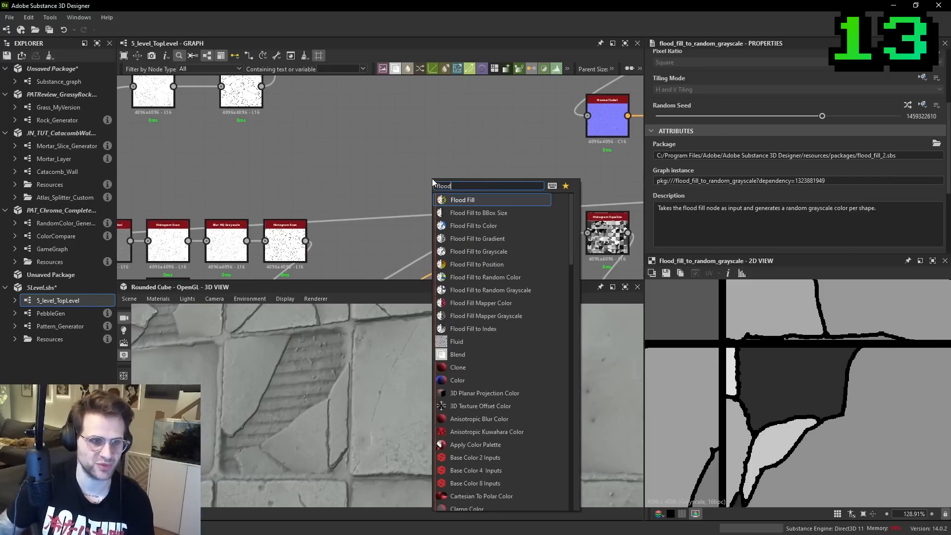
pyautogui.click(518, 277)
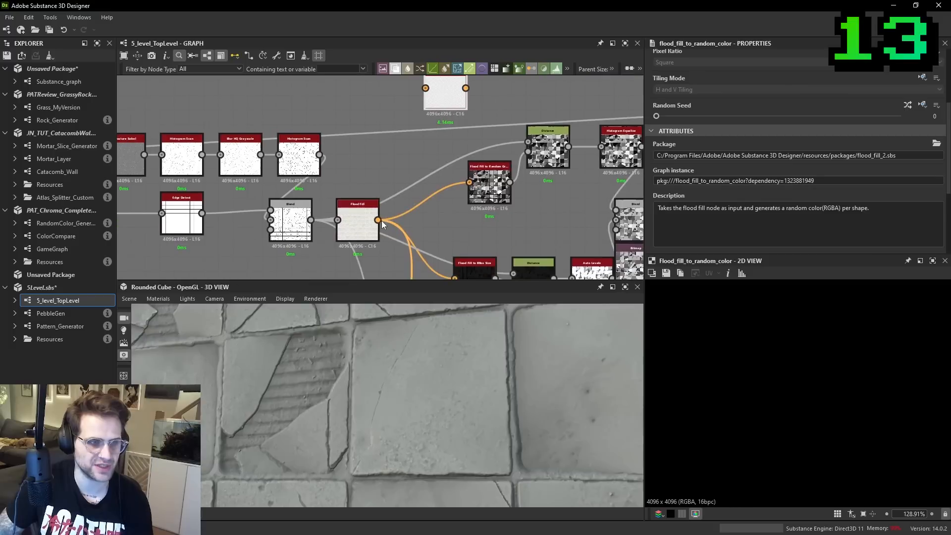
# - Connect the Flood Fill output to the Flood Fill to Random Color node and preview the random tile colours
pyautogui.click(378, 220)
pyautogui.moveTo(418, 114); pyautogui.dragTo(420, 168, button='middle')
pyautogui.click(428, 142)
pyautogui.scroll(-4, 838, 375)
pyautogui.scroll(-3, 837, 380)
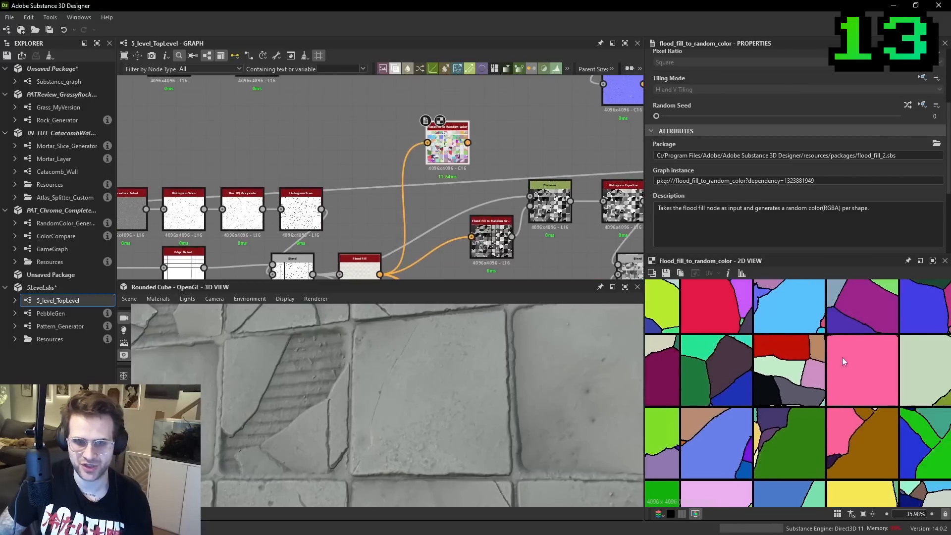
# - Move the Flood Fill to Random Color node over to the base colour section, near its final Blend
pyautogui.scroll(-6, 469, 136)
pyautogui.moveTo(466, 218); pyautogui.dragTo(458, 99, button='middle')
pyautogui.moveTo(594, 223); pyautogui.dragTo(441, 94, button='middle')
pyautogui.scroll(8, 439, 142)
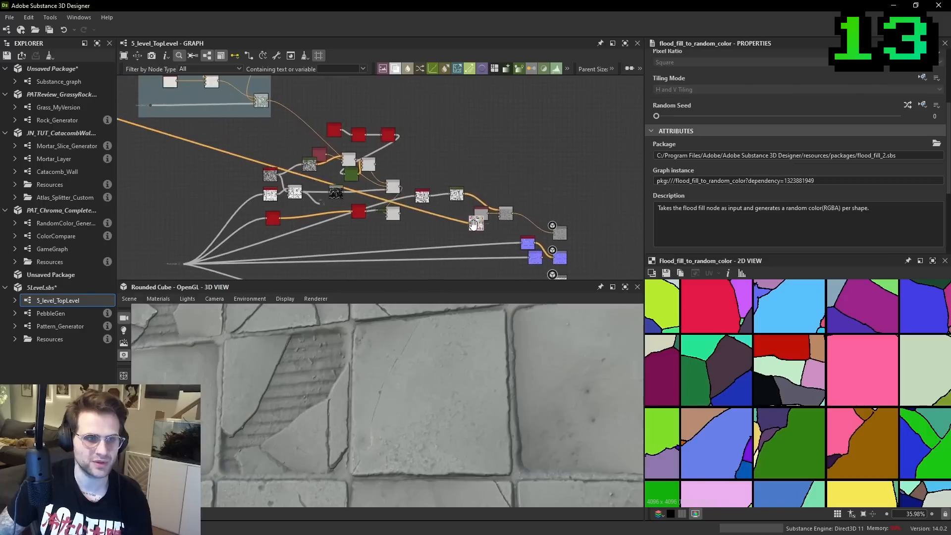
pyautogui.scroll(2, 423, 133)
# - Add a Blend node with Flood Fill to Random Color as foreground and the Uniform Color as background
pyautogui.press('space')
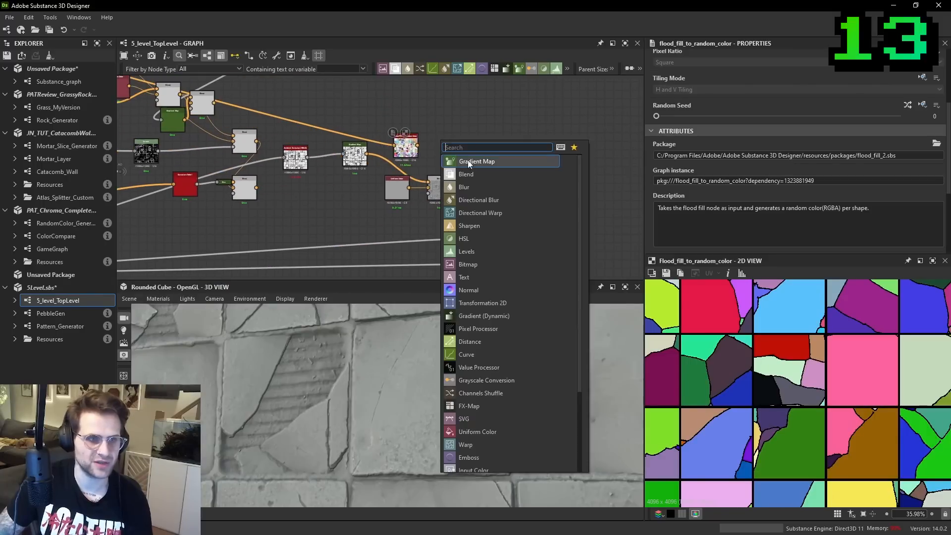
pyautogui.click(470, 172)
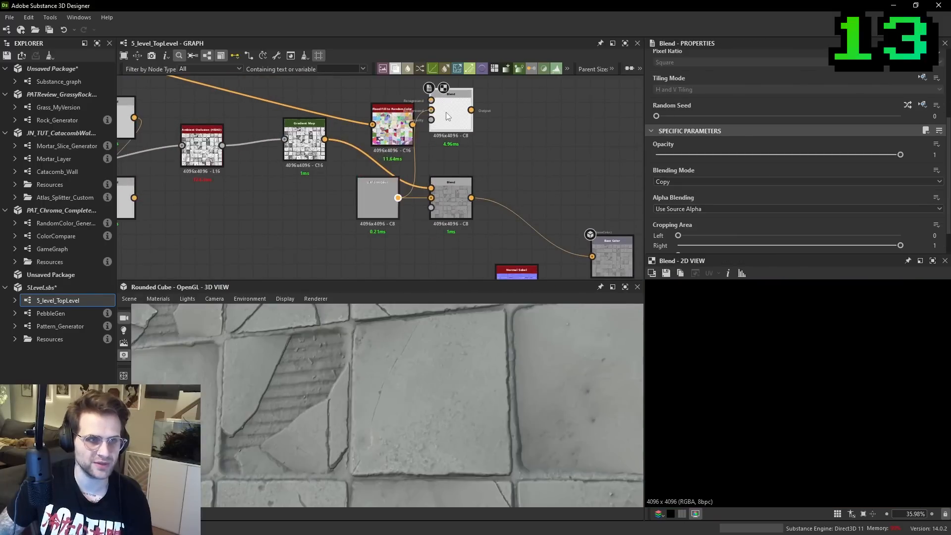
pyautogui.moveTo(446, 113); pyautogui.dragTo(446, 114)
pyautogui.moveTo(447, 113); pyautogui.dragTo(456, 150, button='middle')
pyautogui.moveTo(400, 160); pyautogui.dragTo(457, 144)
pyautogui.click(457, 144)
pyautogui.scroll(-2, 683, 187)
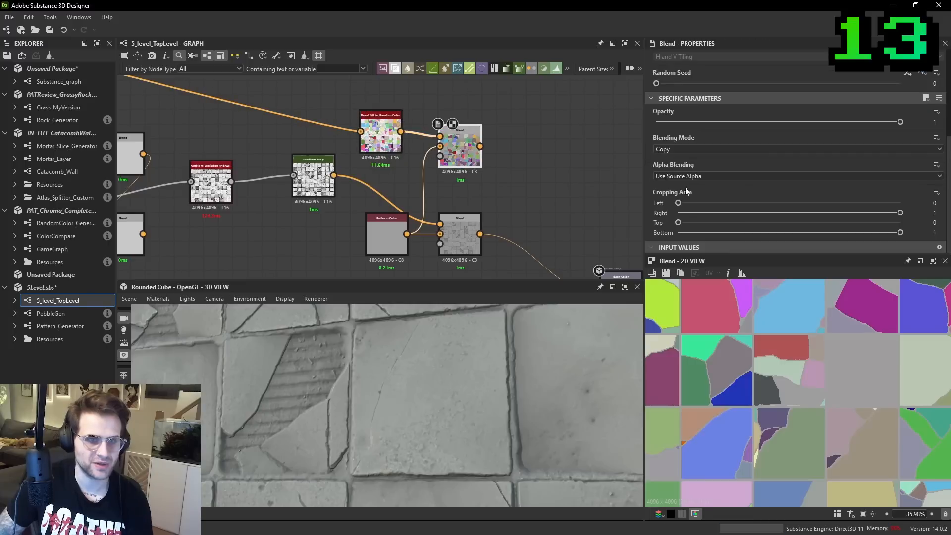
# - Set the new Blend's Opacity to 0.47 and inspect the softened tile colours
pyautogui.click(691, 151)
pyautogui.moveTo(900, 122); pyautogui.dragTo(771, 122)
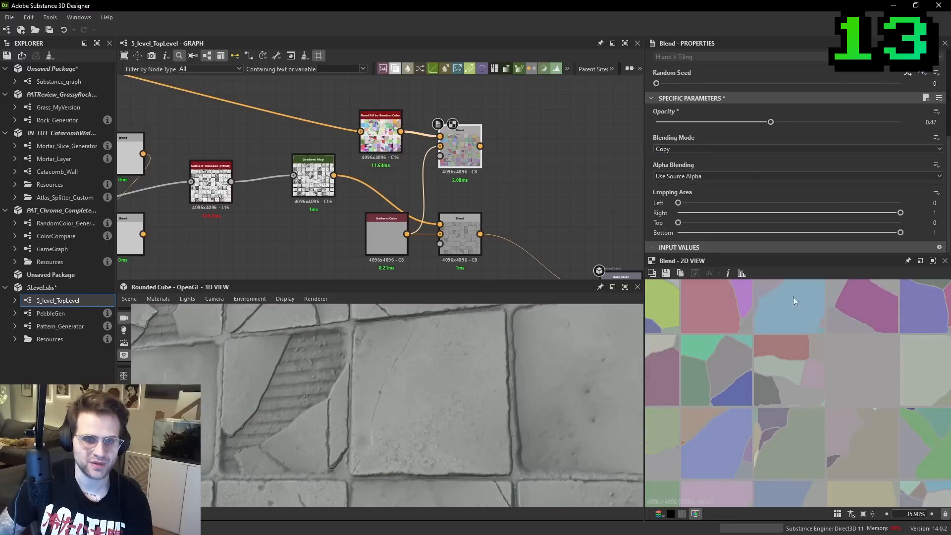
pyautogui.scroll(3, 757, 384)
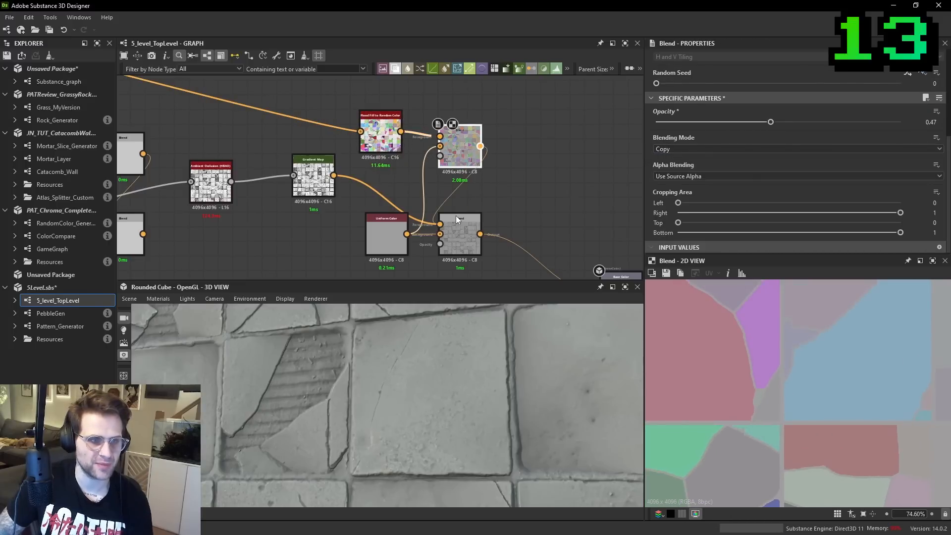
# - Feed the random colour Blend into the base colour's Multiply Blend in place of the Gradient Map, with Opacity 0.64
pyautogui.moveTo(457, 212); pyautogui.dragTo(458, 228)
pyautogui.doubleClick(458, 228)
pyautogui.moveTo(507, 397); pyautogui.dragTo(523, 404)
pyautogui.moveTo(475, 371); pyautogui.dragTo(524, 370)
pyautogui.moveTo(750, 122); pyautogui.dragTo(812, 125)
pyautogui.moveTo(470, 374)
pyautogui.mouseDown()
pyautogui.moveTo(468, 394)
pyautogui.moveTo(453, 367)
pyautogui.moveTo(539, 370)
pyautogui.mouseUp()
pyautogui.scroll(5, 470, 371)
pyautogui.keyDown('ctrl'); pyautogui.keyDown('shift'); pyautogui.moveTo(402, 334); pyautogui.dragTo(397, 341, button='right'); pyautogui.keyUp('shift'); pyautogui.keyUp('ctrl')
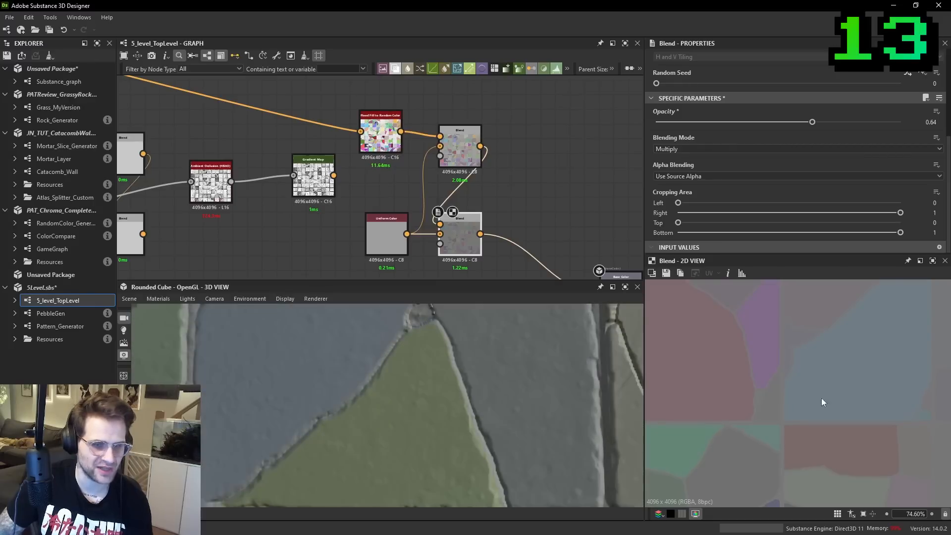
# - Preview the Flood Fill to Random Color output up close to examine the black gaps between tile pieces
pyautogui.scroll(4, 773, 360)
pyautogui.doubleClick(384, 128)
pyautogui.moveTo(384, 129); pyautogui.dragTo(589, 289, button='middle')
pyautogui.scroll(-5, 432, 169)
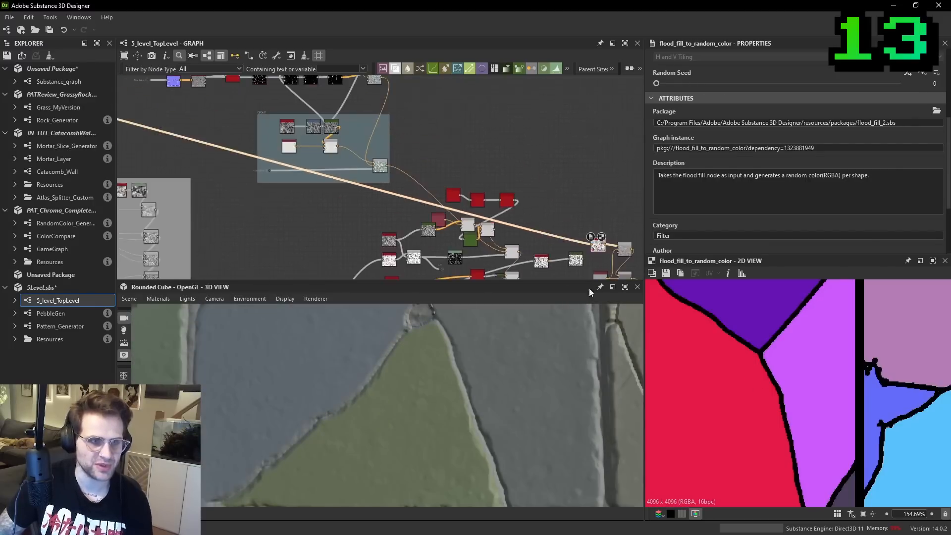
# - Insert a dot on the Flood Fill to Random Color output and move the colour node back to the flood fill section
pyautogui.click(581, 239)
pyautogui.moveTo(599, 245); pyautogui.dragTo(327, 195)
pyautogui.keyDown('alt'); pyautogui.click(595, 242); pyautogui.keyUp('alt')
pyautogui.scroll(-1, 327, 194)
pyautogui.moveTo(327, 194); pyautogui.dragTo(609, 273, button='middle')
pyautogui.moveTo(610, 273); pyautogui.dragTo(363, 195)
pyautogui.moveTo(363, 195); pyautogui.dragTo(638, 251, button='middle')
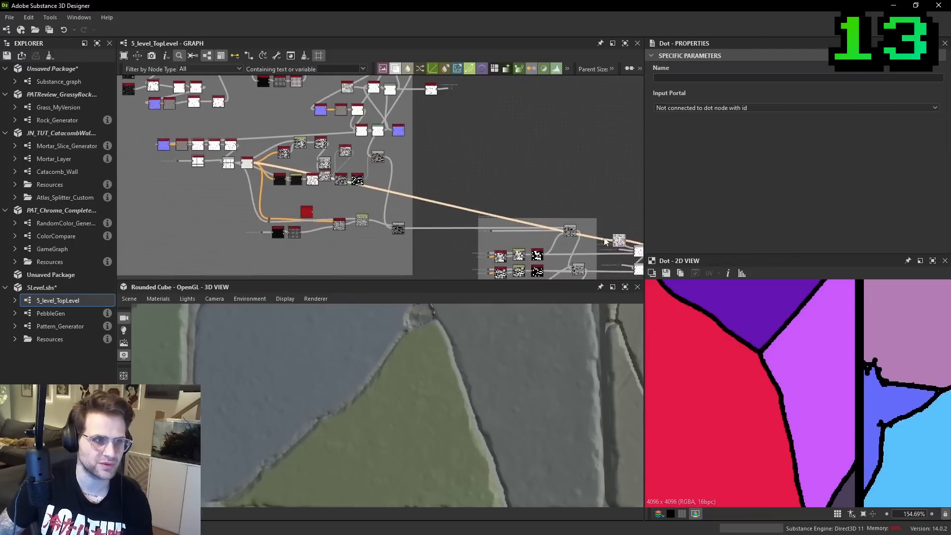
pyautogui.moveTo(638, 251); pyautogui.dragTo(309, 175)
pyautogui.moveTo(310, 174); pyautogui.dragTo(493, 220, button='middle')
pyautogui.scroll(6, 493, 218)
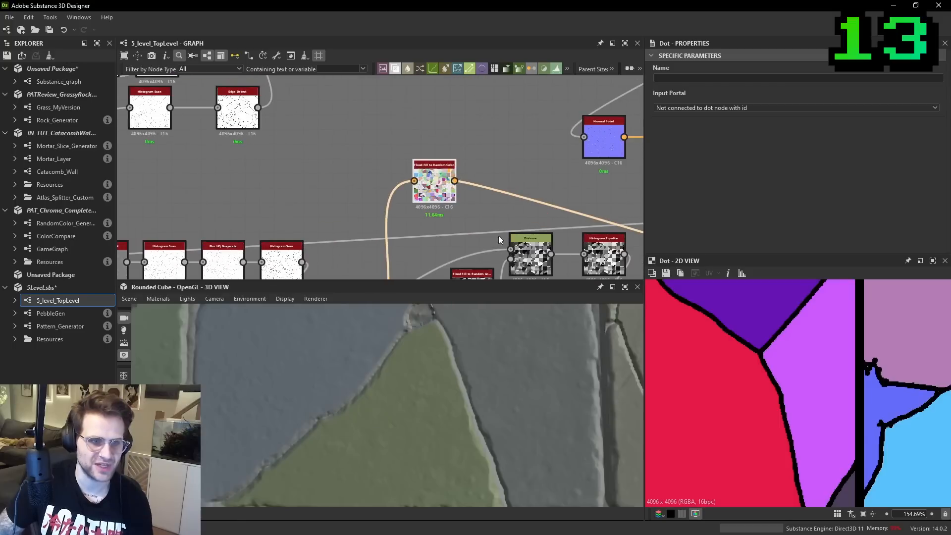
# - Add a Distance node beside Flood Fill to Random Color and connect the random colours to its Source Input
pyautogui.moveTo(516, 138); pyautogui.dragTo(512, 160, button='middle')
pyautogui.scroll(2, 492, 188)
pyautogui.press('space')
pyautogui.write('dist')
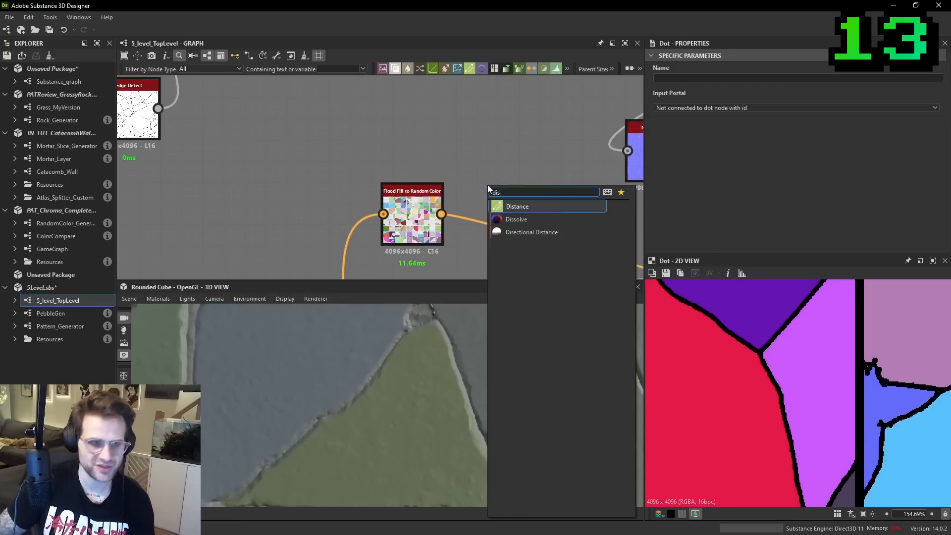
pyautogui.press('Return')
pyautogui.moveTo(490, 174); pyautogui.dragTo(531, 174)
pyautogui.moveTo(441, 214); pyautogui.dragTo(539, 217)
# - Connect the output of the Blend feeding Flood Fill to the new Distance node's Mask Input
pyautogui.scroll(-2, 539, 217)
pyautogui.moveTo(388, 276); pyautogui.dragTo(444, 127, button='middle')
pyautogui.click(415, 210)
pyautogui.scroll(3, 411, 214)
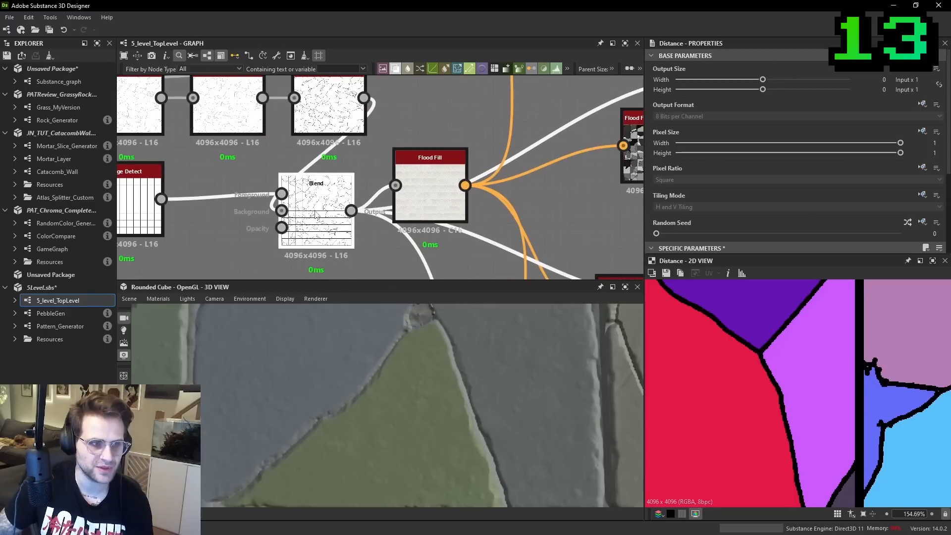
pyautogui.click(352, 210)
pyautogui.moveTo(512, 95); pyautogui.dragTo(252, 320, button='middle')
pyautogui.click(440, 182)
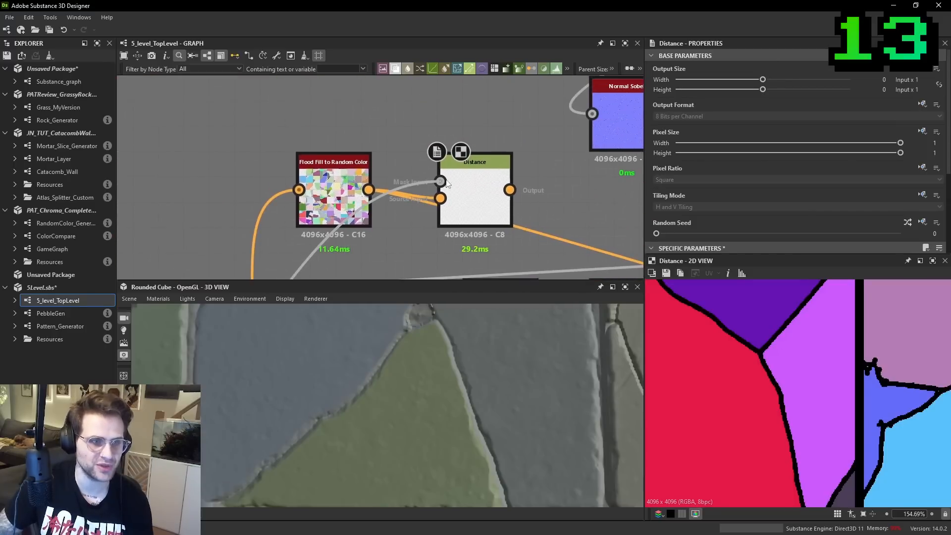
# - Paste a copy of the Flood Fill node into the empty area below, fed by the edge Blend, and move that Blend above it
pyautogui.scroll(-5, 471, 186)
pyautogui.moveTo(459, 194); pyautogui.dragTo(576, 78, button='middle')
pyautogui.click(476, 171)
pyautogui.hotkey('ctrl', 'v')
pyautogui.moveTo(374, 204); pyautogui.dragTo(465, 165, button='middle')
pyautogui.moveTo(468, 166); pyautogui.dragTo(382, 216)
pyautogui.scroll(1, 382, 215)
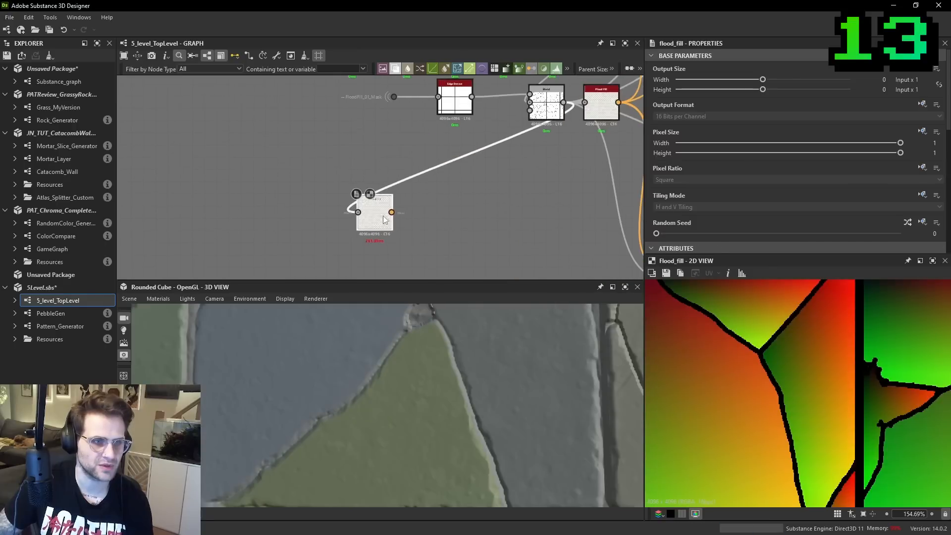
pyautogui.moveTo(553, 109); pyautogui.dragTo(297, 129)
pyautogui.moveTo(384, 216); pyautogui.dragTo(355, 216)
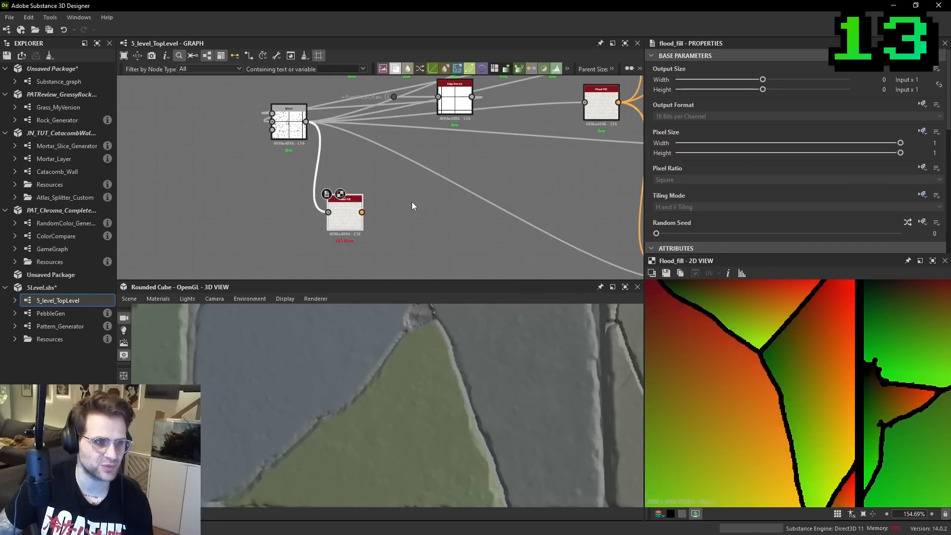
pyautogui.click(411, 202)
pyautogui.press('space')
pyautogui.write('flood')
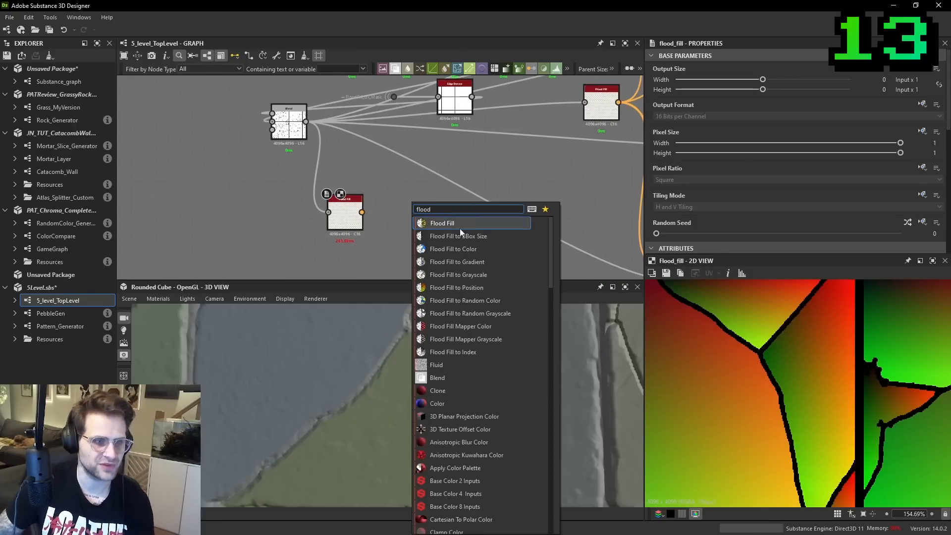
pyautogui.click(459, 249)
pyautogui.scroll(1, 390, 220)
pyautogui.hotkey('ctrl', 'z')
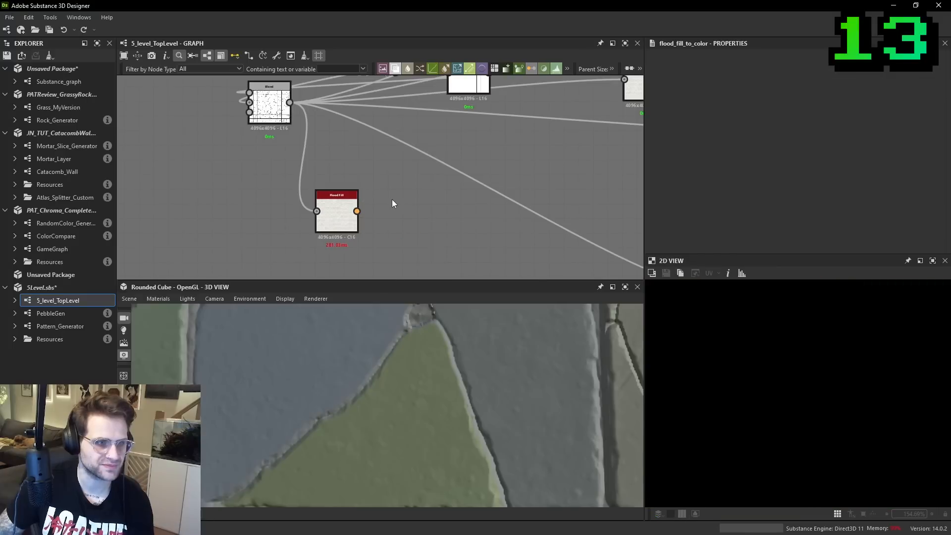
# - Add a Flood Fill to Random Color node beside the copied Flood Fill and connect the two
pyautogui.press('space')
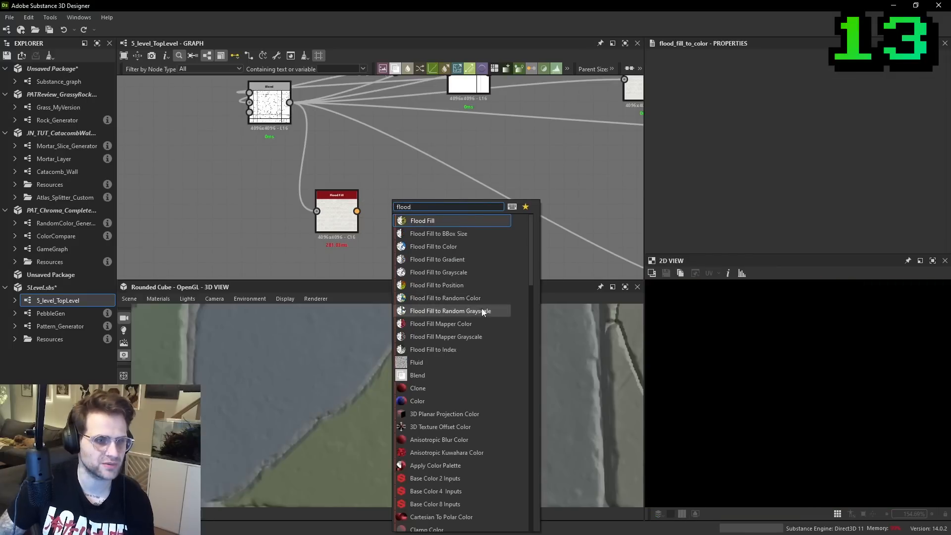
pyautogui.click(449, 298)
pyautogui.moveTo(356, 211); pyautogui.dragTo(375, 197)
pyautogui.moveTo(392, 199); pyautogui.dragTo(392, 212)
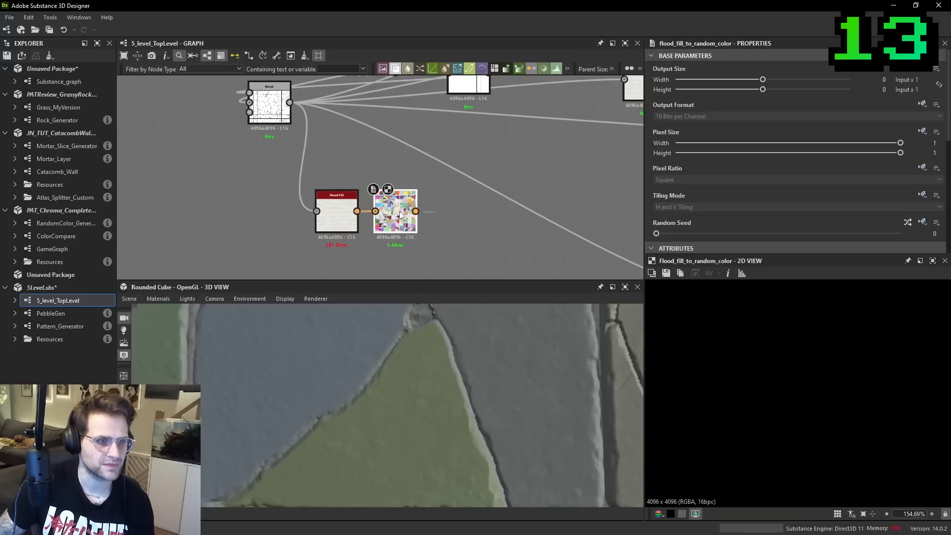
# - Add a Distance node after the new Flood Fill to Random Color, fed into its Source Input, and move the random colour node lower
pyautogui.click(457, 213)
pyautogui.press('space')
pyautogui.write('dist')
pyautogui.press('Return')
pyautogui.moveTo(456, 213); pyautogui.dragTo(438, 215)
pyautogui.moveTo(400, 214); pyautogui.dragTo(400, 242)
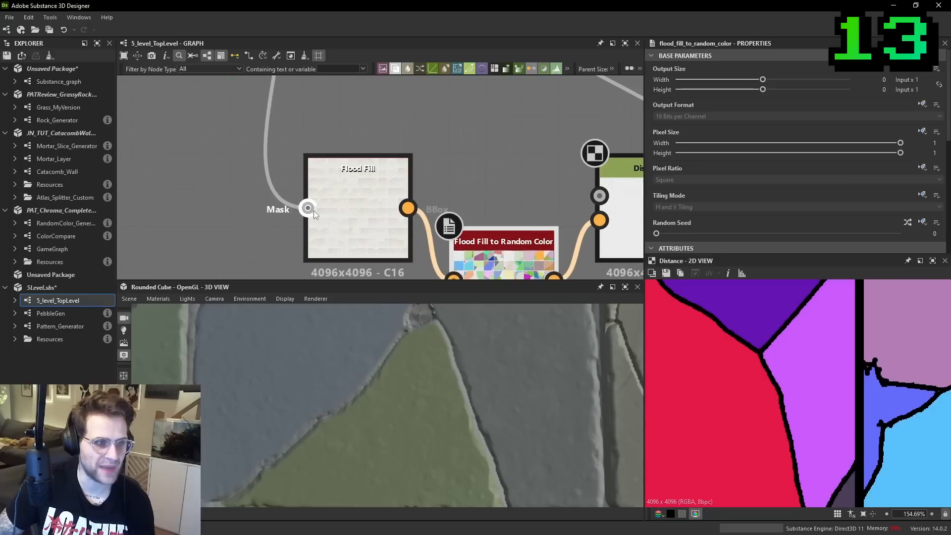
# - Connect the edge Blend's output to the new Distance node's Mask Input and check the gaps between tile colours
pyautogui.scroll(-2, 312, 213)
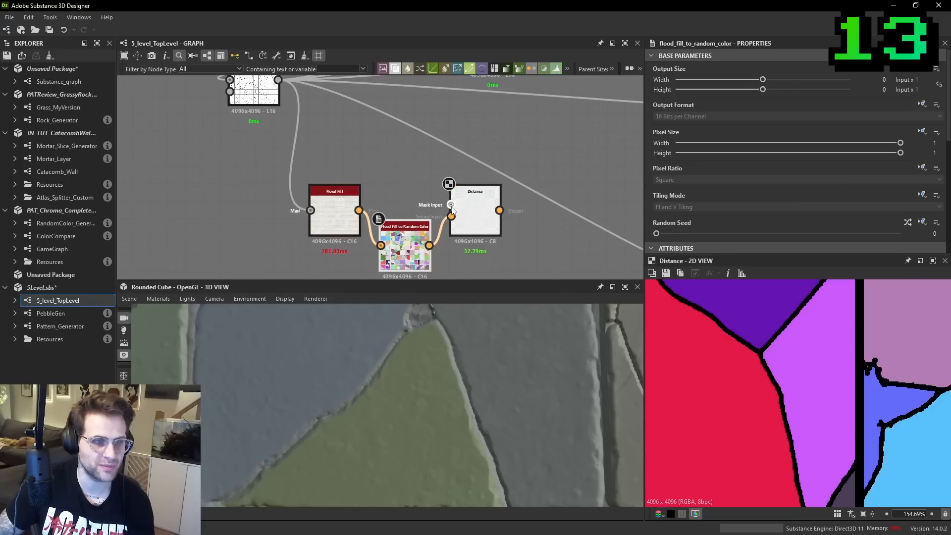
pyautogui.scroll(-2, 452, 209)
pyautogui.moveTo(452, 203); pyautogui.dragTo(332, 117)
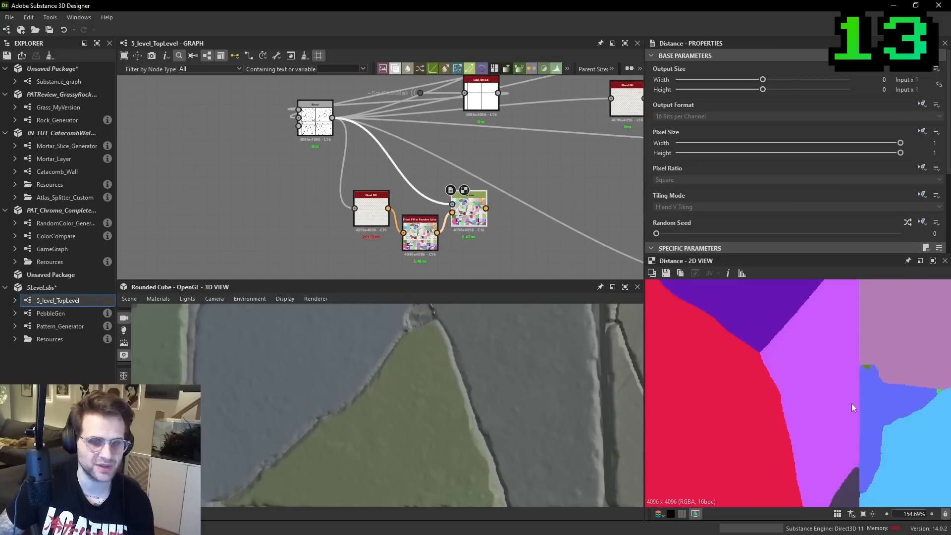
pyautogui.scroll(3, 775, 364)
pyautogui.scroll(-3, 755, 171)
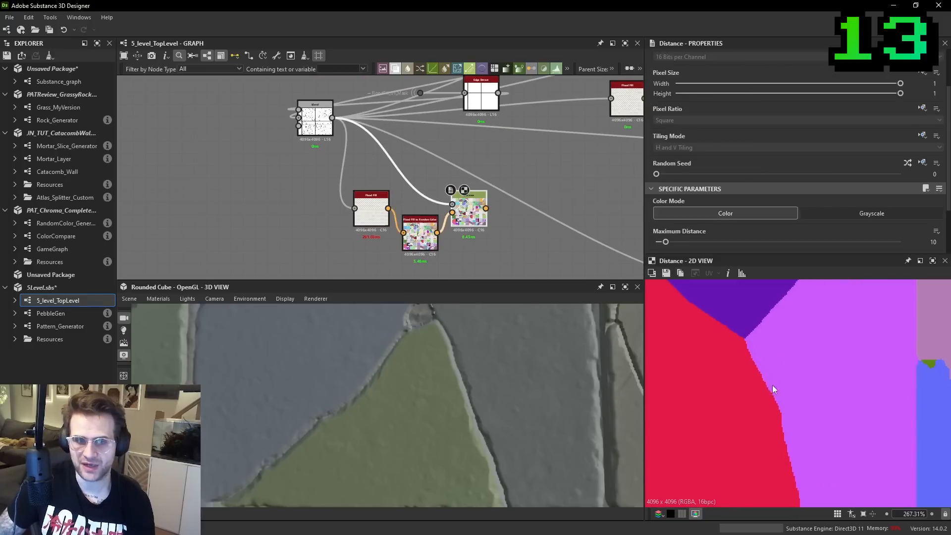
# - Set the Distance node's Maximum Distance to 256 and Combine Source/Distance to Only Source
pyautogui.scroll(-3, 783, 347)
pyautogui.scroll(-2, 793, 208)
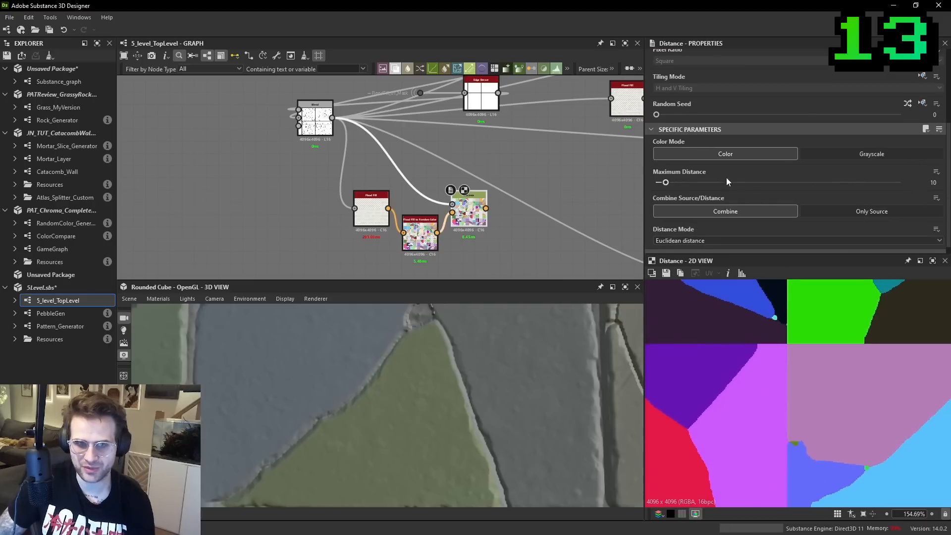
pyautogui.scroll(10, 792, 347)
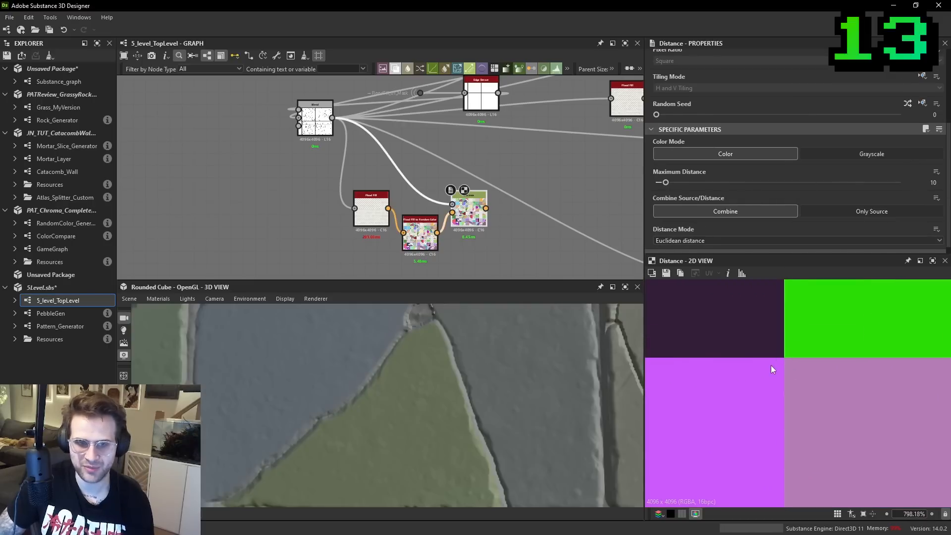
pyautogui.scroll(-5, 781, 357)
pyautogui.moveTo(681, 182); pyautogui.dragTo(901, 182)
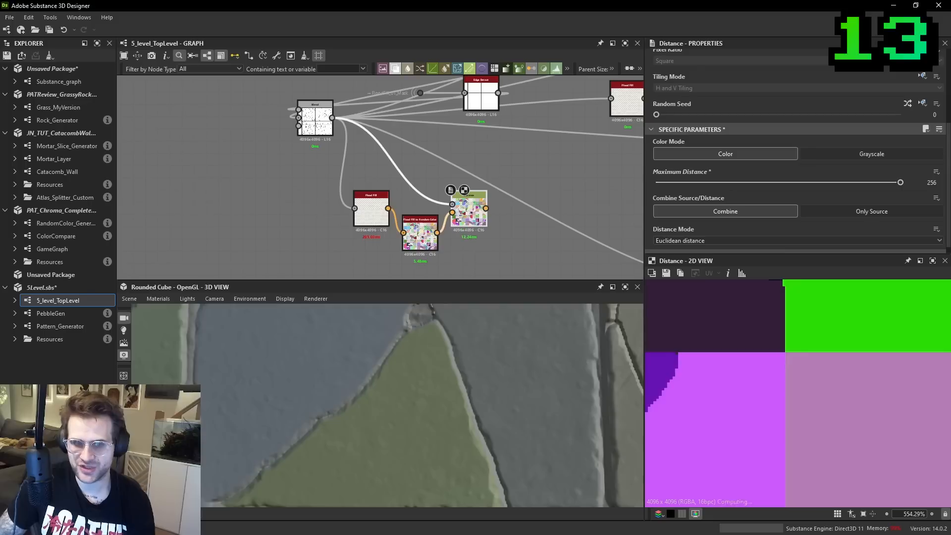
pyautogui.click(881, 214)
# - Examine the blends further along the graph and the tile colours along the stone edges in the 3D view
pyautogui.scroll(-2, 524, 202)
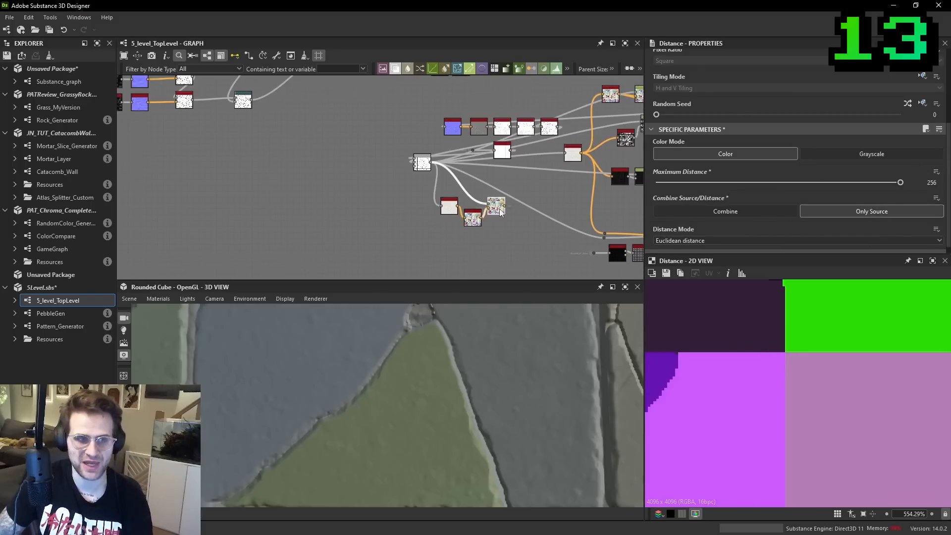
pyautogui.moveTo(505, 207); pyautogui.dragTo(569, 204)
pyautogui.scroll(-1, 569, 204)
pyautogui.scroll(-3, 569, 203)
pyautogui.moveTo(569, 203); pyautogui.dragTo(374, 126, button='middle')
pyautogui.moveTo(614, 238); pyautogui.dragTo(378, 148, button='middle')
pyautogui.scroll(3, 378, 148)
pyautogui.scroll(1, 367, 185)
pyautogui.moveTo(343, 186); pyautogui.dragTo(376, 182)
pyautogui.scroll(2, 396, 358)
pyautogui.scroll(-3, 411, 369)
pyautogui.moveTo(416, 370)
pyautogui.mouseDown(button='middle')
pyautogui.moveTo(427, 375)
pyautogui.moveTo(372, 374)
pyautogui.mouseUp(button='middle')
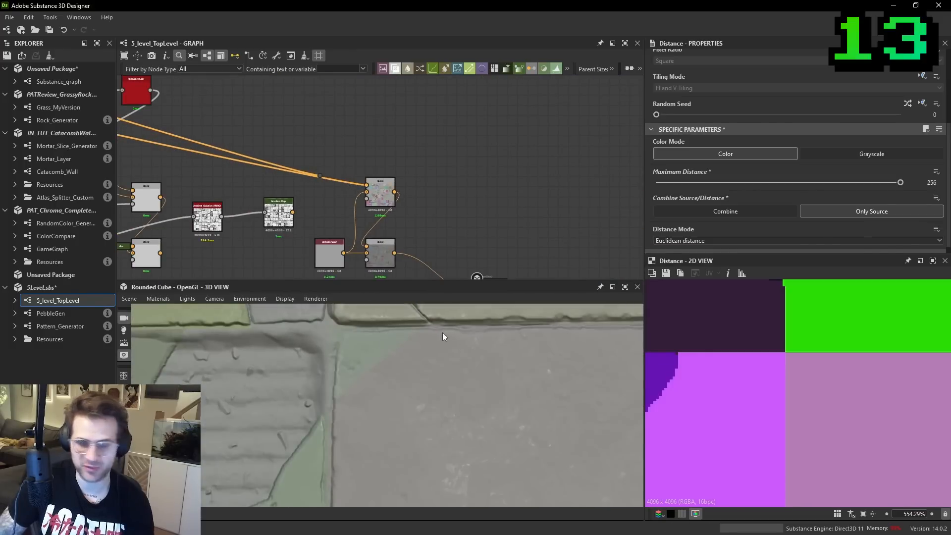
pyautogui.scroll(1, 335, 167)
pyautogui.scroll(-3, 336, 169)
pyautogui.moveTo(358, 177); pyautogui.dragTo(627, 221, button='middle')
pyautogui.moveTo(364, 189); pyautogui.dragTo(466, 199, button='middle')
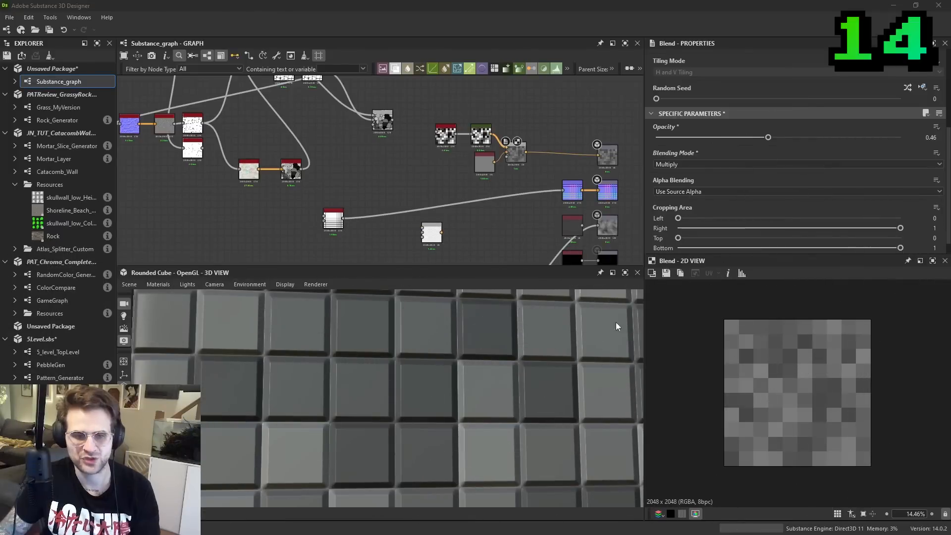
# - Move the cluster of unrelated nodes in Substance_graph away from the Tile Generator and output nodes
pyautogui.scroll(-5, 409, 183)
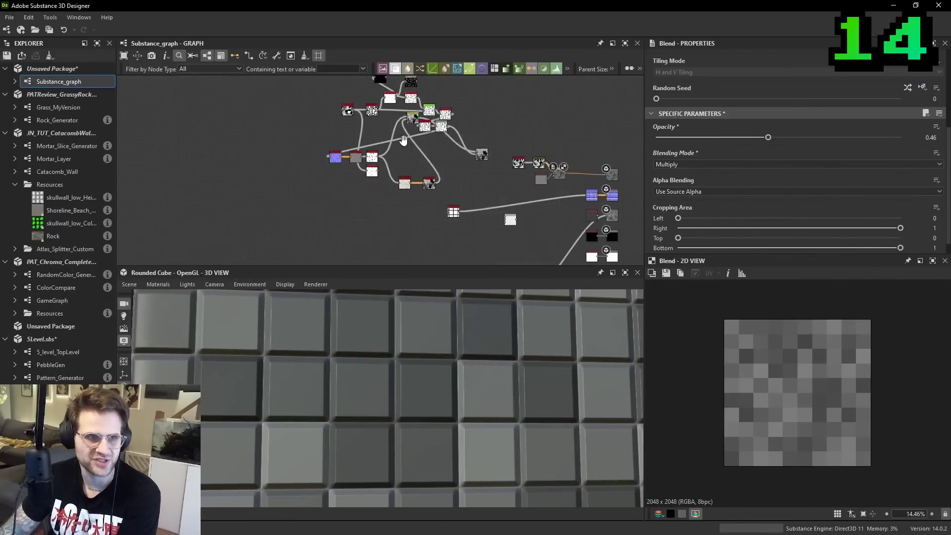
pyautogui.moveTo(294, 120); pyautogui.dragTo(487, 244)
pyautogui.moveTo(479, 211); pyautogui.dragTo(397, 169)
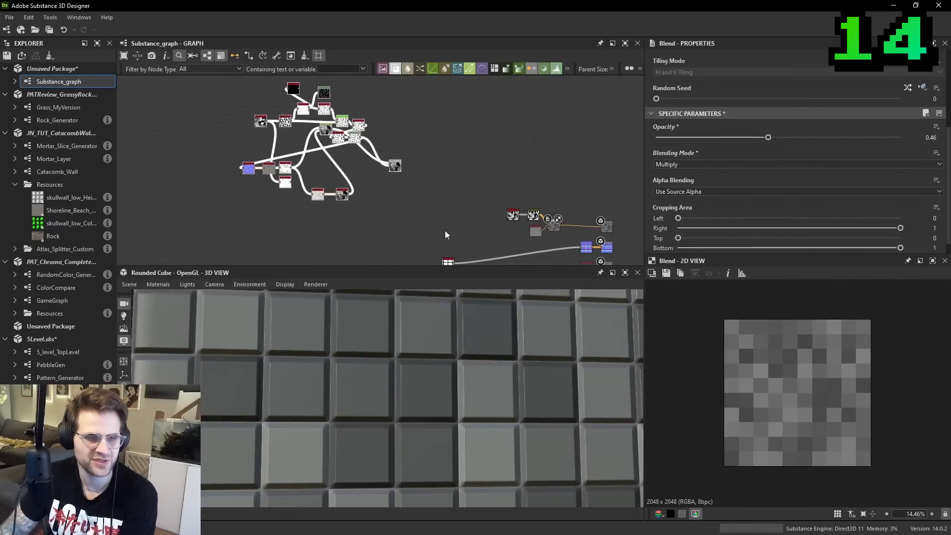
pyautogui.moveTo(454, 258); pyautogui.dragTo(433, 184, button='middle')
# - Set the brick-pattern Tile Generator's X Amount to 7 and Y Amount to 8
pyautogui.scroll(5, 432, 183)
pyautogui.click(414, 152)
pyautogui.click(415, 154)
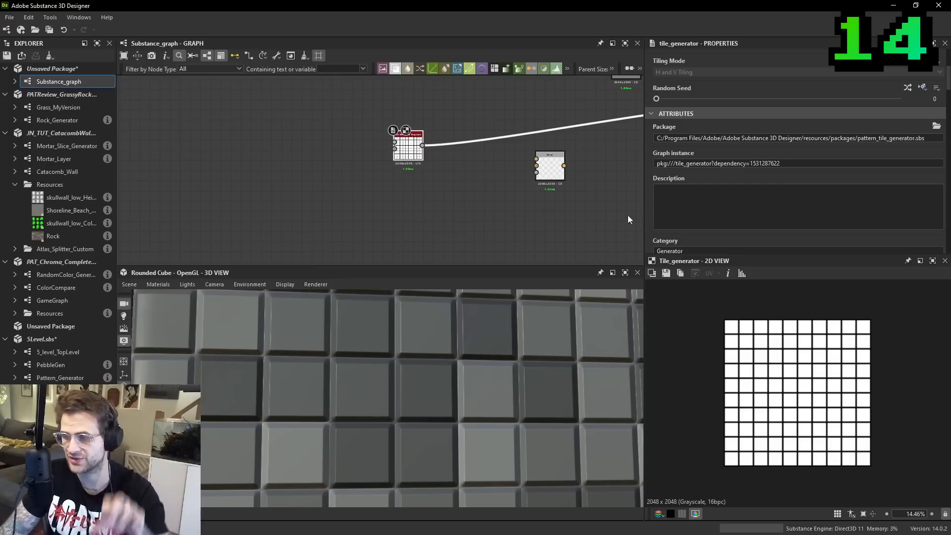
pyautogui.scroll(1, 563, 206)
pyautogui.moveTo(427, 113); pyautogui.dragTo(426, 172, button='middle')
pyautogui.moveTo(385, 195); pyautogui.dragTo(463, 160)
pyautogui.moveTo(515, 135); pyautogui.dragTo(474, 167, button='middle')
pyautogui.scroll(-8, 794, 151)
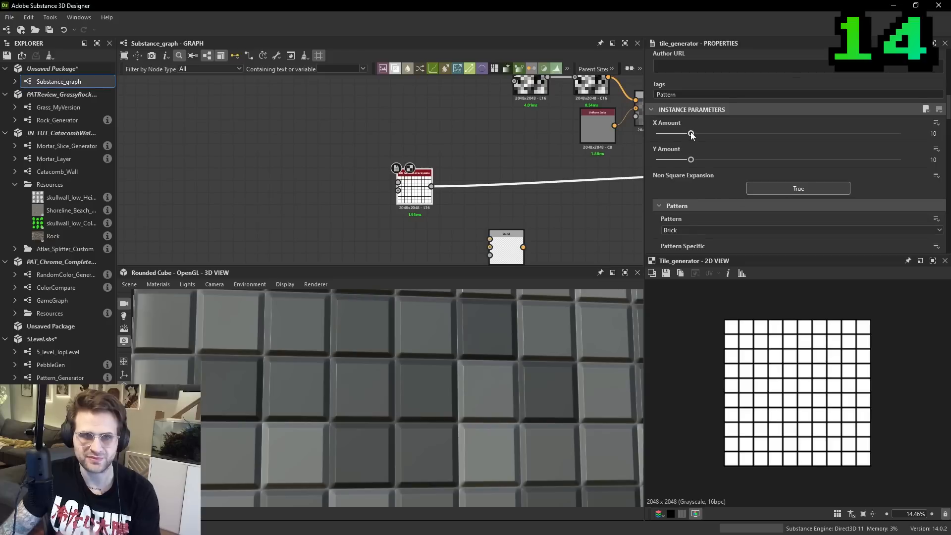
pyautogui.moveTo(691, 134); pyautogui.dragTo(679, 133)
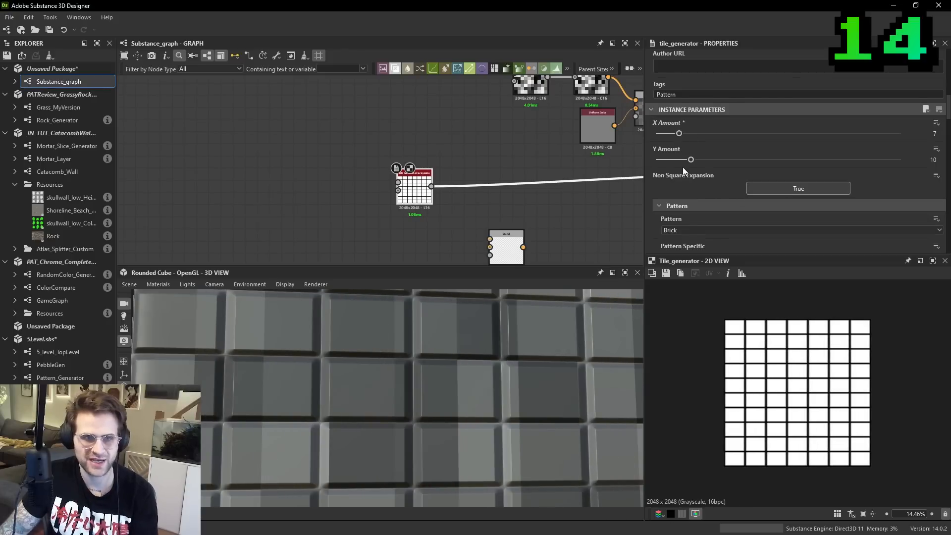
pyautogui.moveTo(690, 159); pyautogui.dragTo(683, 159)
# - Compare the X and Y Amounts of the square-pattern Tile Generator feeding the Gradient Map with those of the brick-pattern one
pyautogui.moveTo(536, 96); pyautogui.dragTo(455, 165, button='middle')
pyautogui.doubleClick(455, 165)
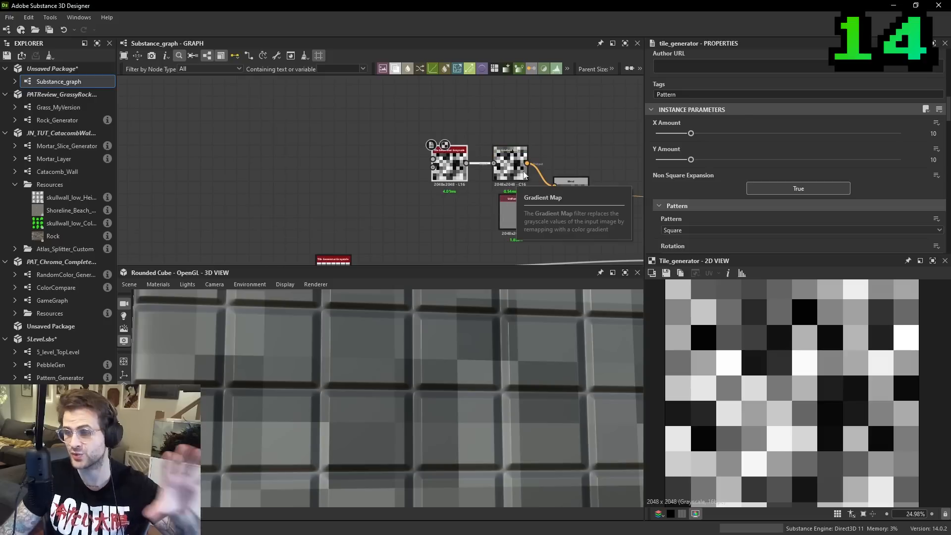
pyautogui.moveTo(399, 185); pyautogui.dragTo(486, 149, button='middle')
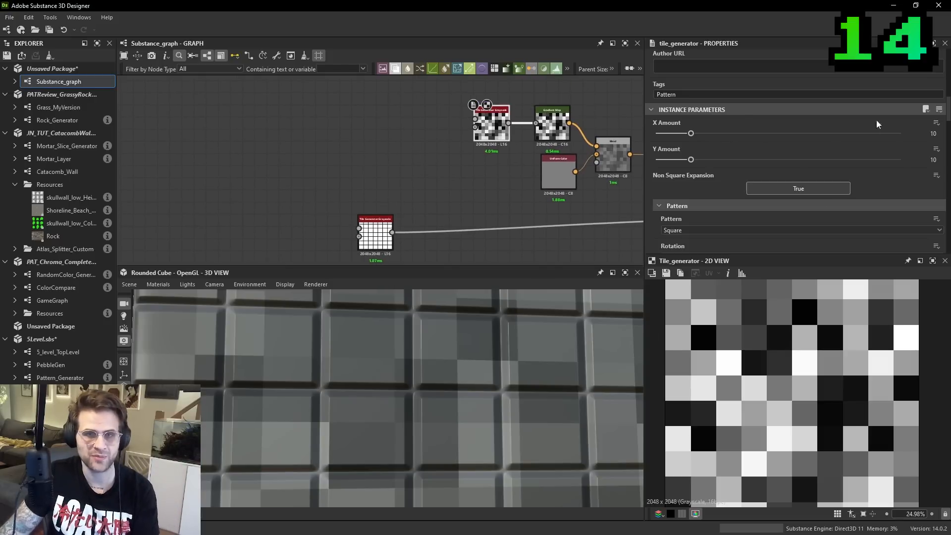
pyautogui.moveTo(378, 234); pyautogui.dragTo(424, 203, button='middle')
pyautogui.doubleClick(424, 202)
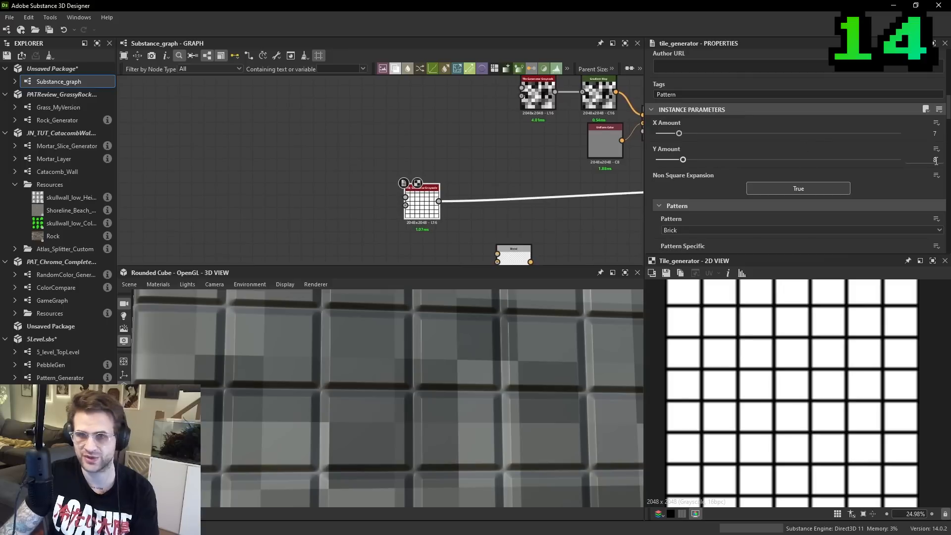
# - Match the square-pattern Tile Generator to the brick grid by setting X Amount to 7 and Y Amount to 8
pyautogui.moveTo(533, 149); pyautogui.dragTo(493, 179, button='middle')
pyautogui.doubleClick(497, 124)
pyautogui.click(822, 133)
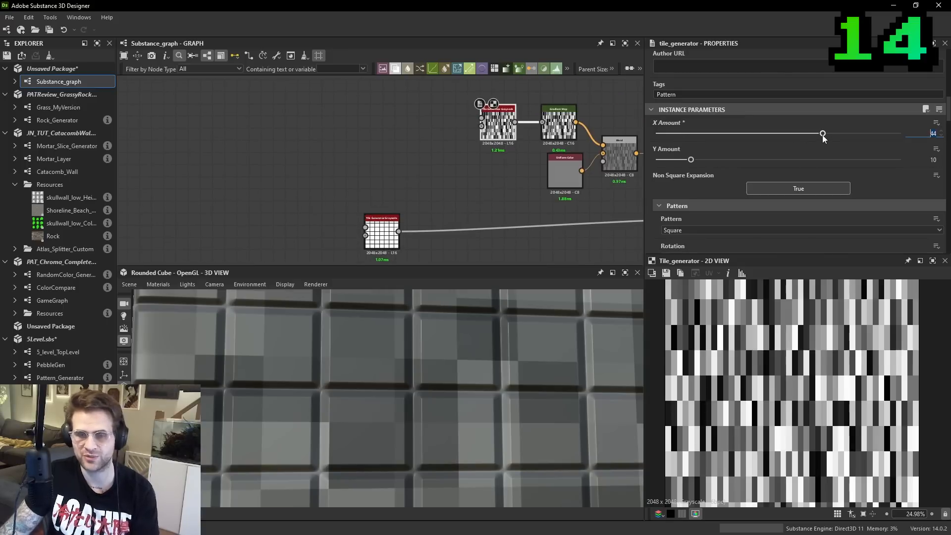
pyautogui.moveTo(823, 134); pyautogui.dragTo(679, 134)
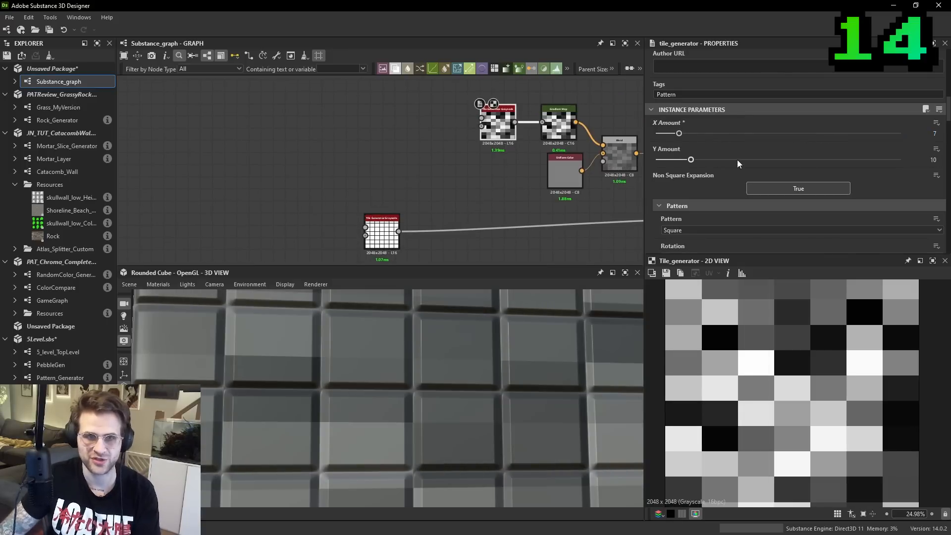
pyautogui.write('8')
pyautogui.press('Return')
pyautogui.scroll(-2, 753, 380)
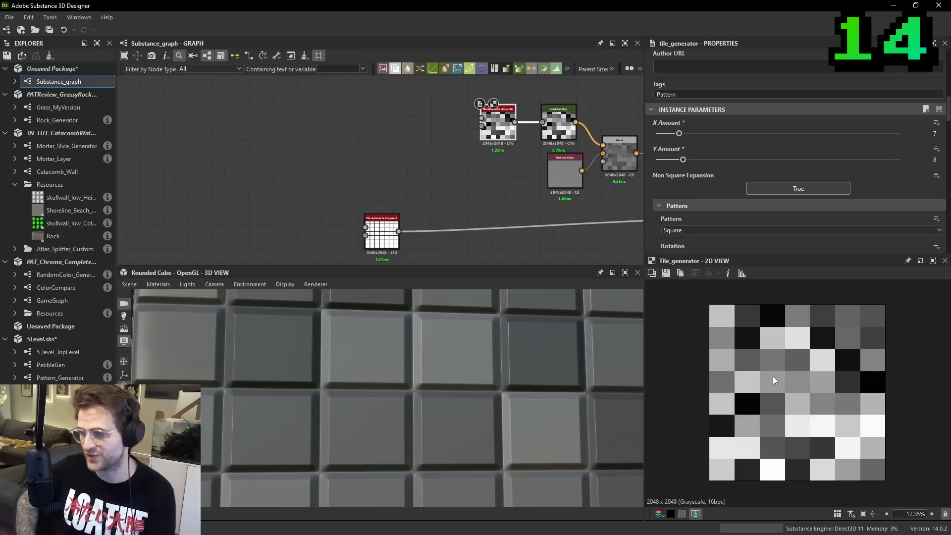
# - Expose the brick-pattern Tile Generator's X Amount as a new graph input with the identifier x_amount
pyautogui.doubleClick(381, 229)
pyautogui.moveTo(400, 201); pyautogui.dragTo(427, 174, button='middle')
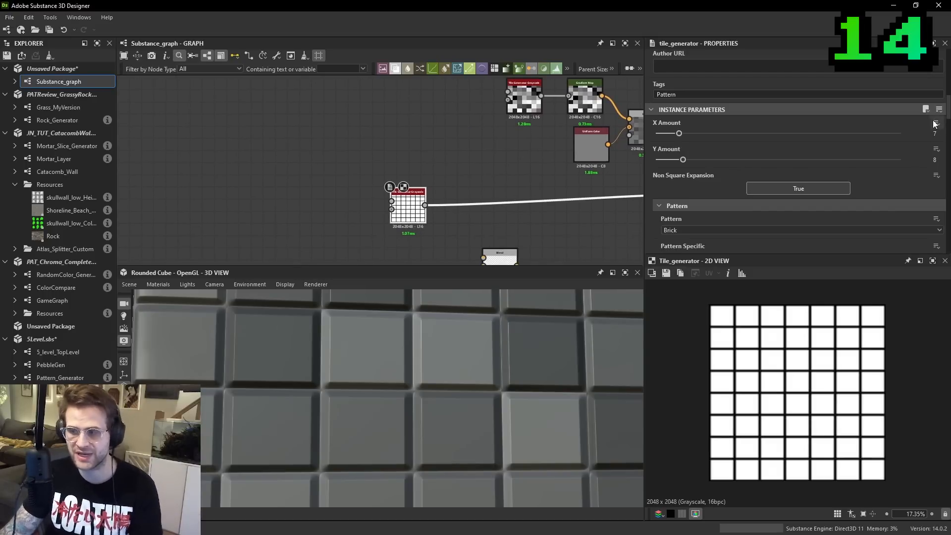
pyautogui.scroll(2, 430, 183)
pyautogui.scroll(3, 429, 185)
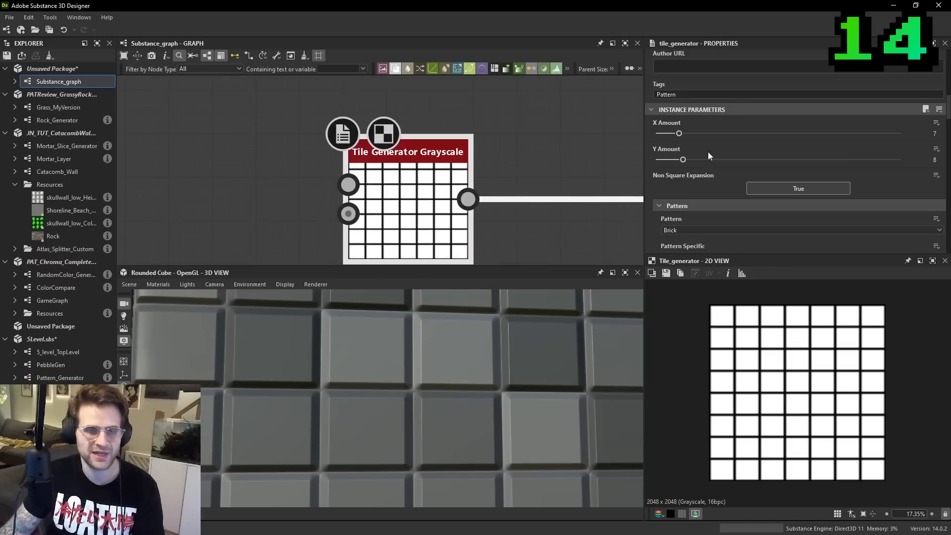
pyautogui.click(935, 123)
pyautogui.click(919, 139)
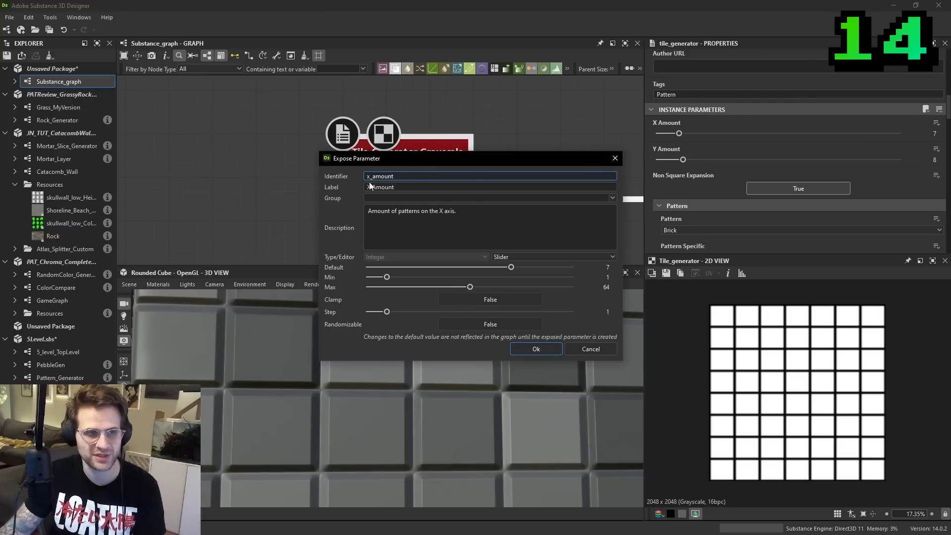
pyautogui.click(536, 348)
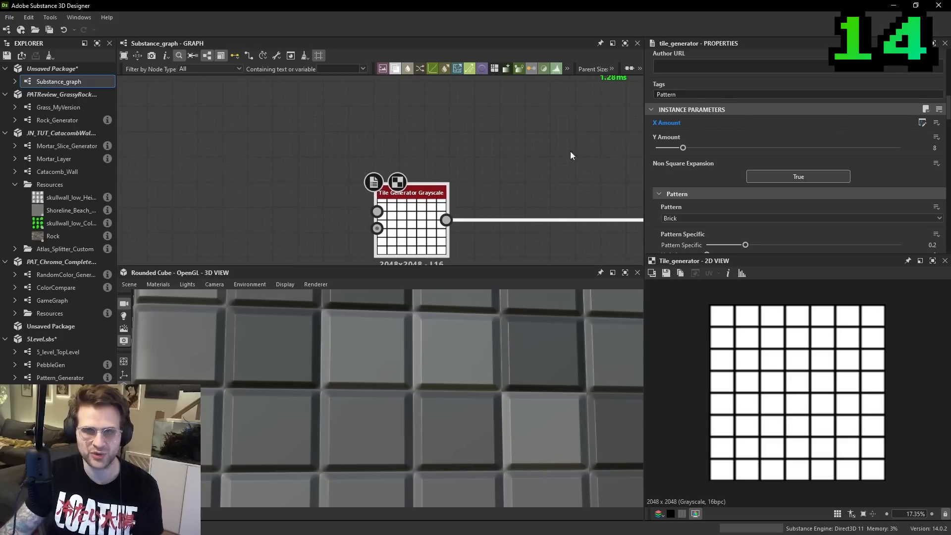
# - Set the exposed X Amount to 5 in the graph's input parameters
pyautogui.scroll(-1, 478, 181)
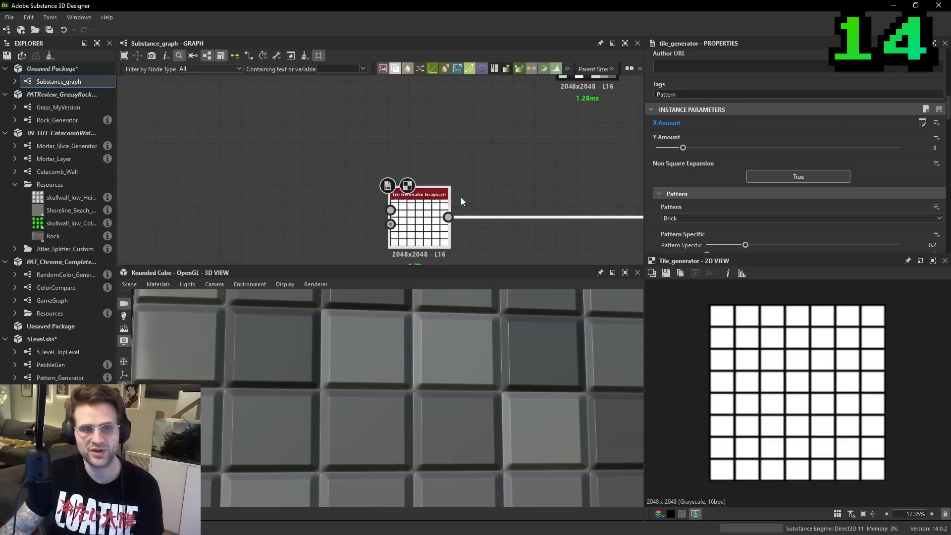
pyautogui.scroll(-2, 475, 140)
pyautogui.click(466, 154)
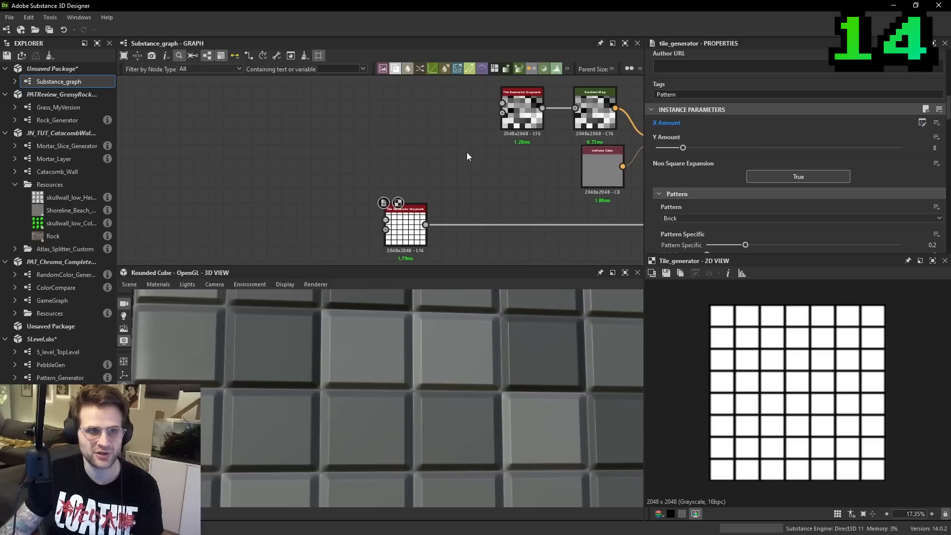
pyautogui.scroll(-3, 756, 119)
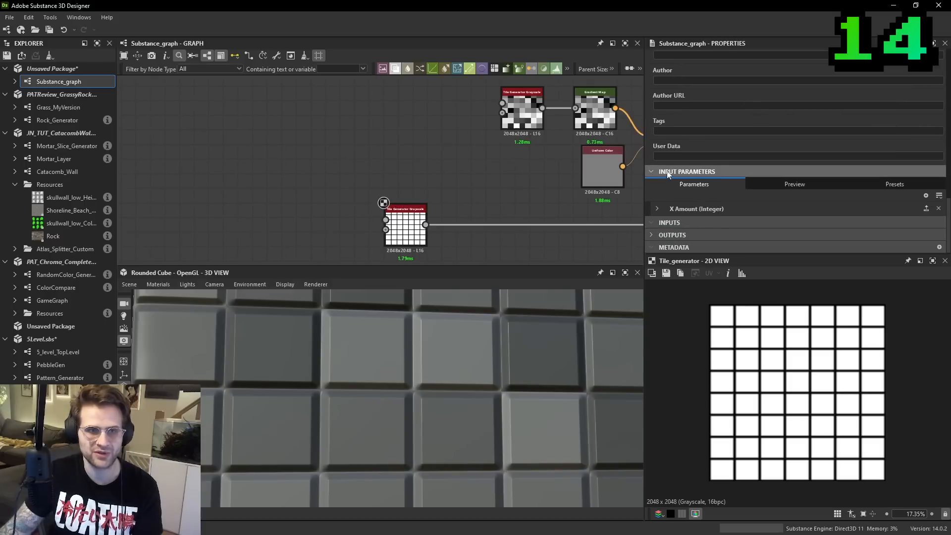
pyautogui.click(656, 208)
pyautogui.scroll(-2, 659, 213)
pyautogui.moveTo(842, 222); pyautogui.dragTo(811, 224)
# - Expose the brick-pattern Tile Generator's Y Amount as graph input y_amount and show both inputs in the graph's input parameters
pyautogui.click(403, 226)
pyautogui.scroll(6, 803, 138)
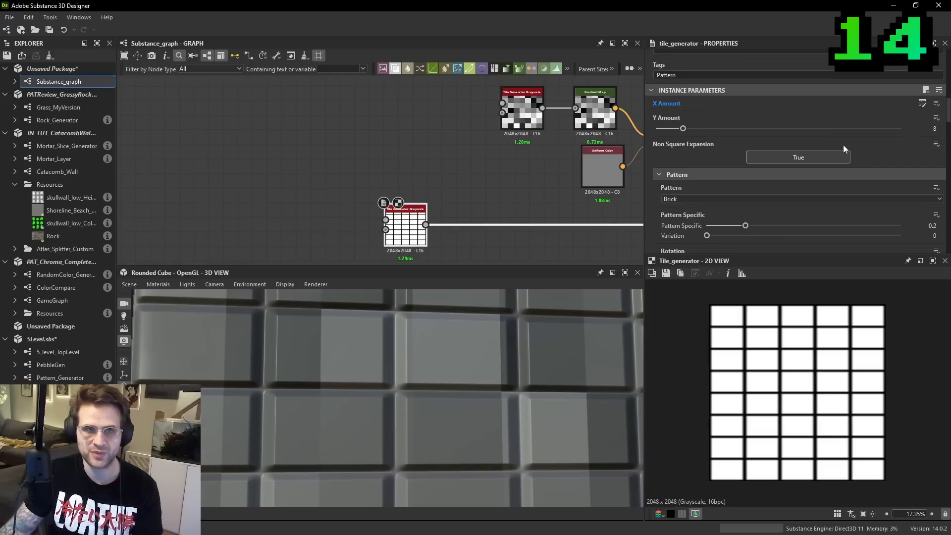
pyautogui.click(937, 118)
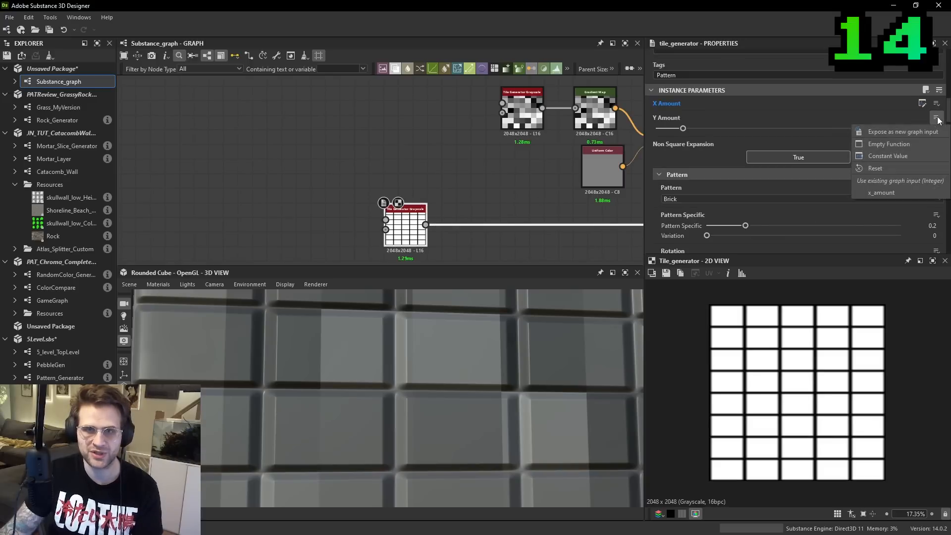
pyautogui.click(912, 133)
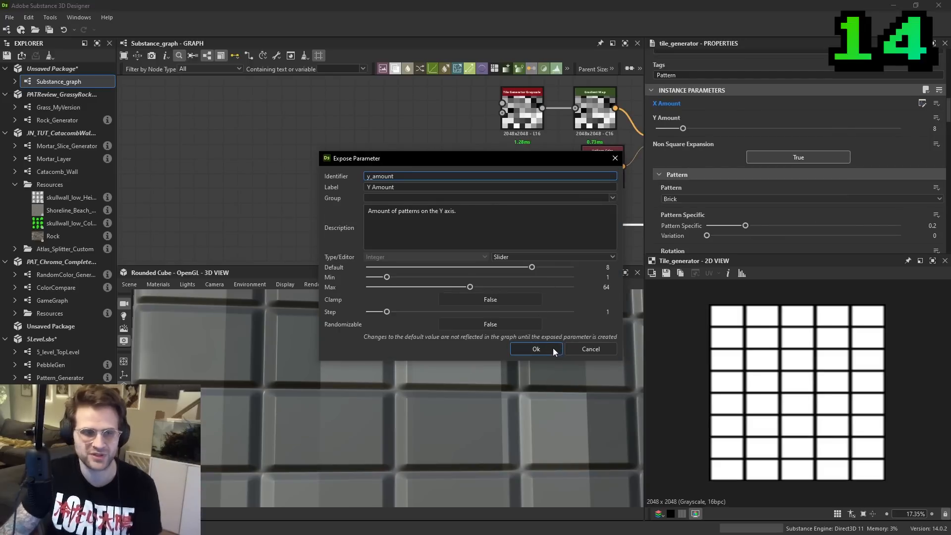
pyautogui.click(536, 349)
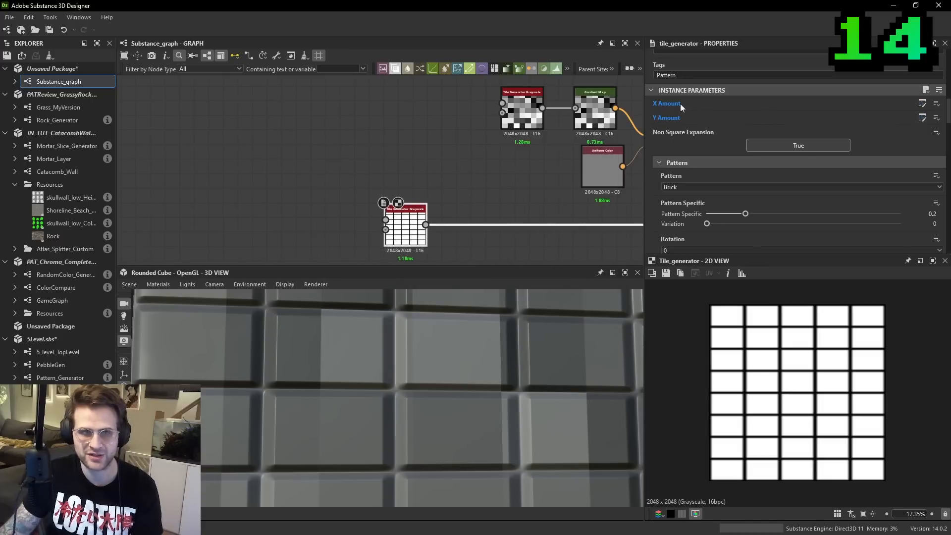
pyautogui.click(527, 177)
pyautogui.scroll(-3, 802, 148)
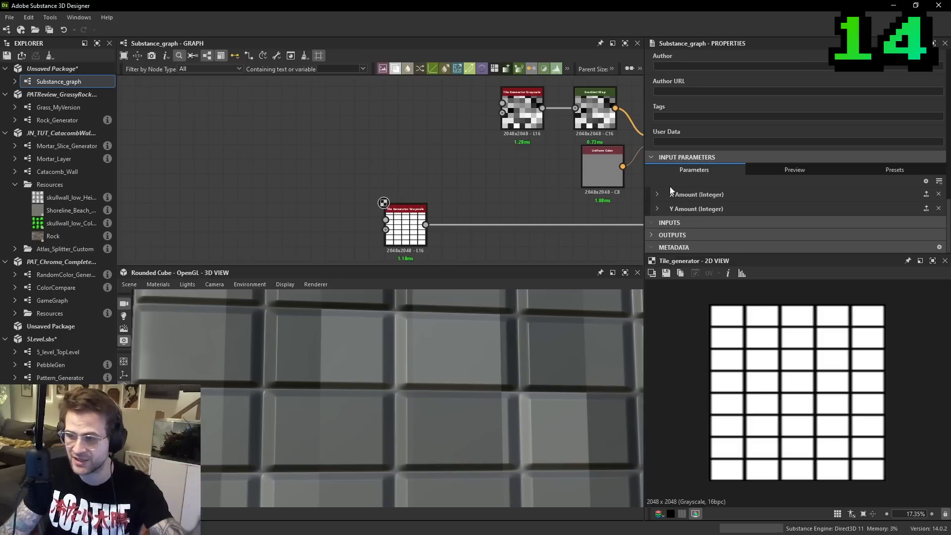
# - Link the X Amount and Y Amount of the random-grayscale Tile Generator to the existing graph inputs x_amount and y_amount
pyautogui.moveTo(532, 107); pyautogui.dragTo(476, 157, button='middle')
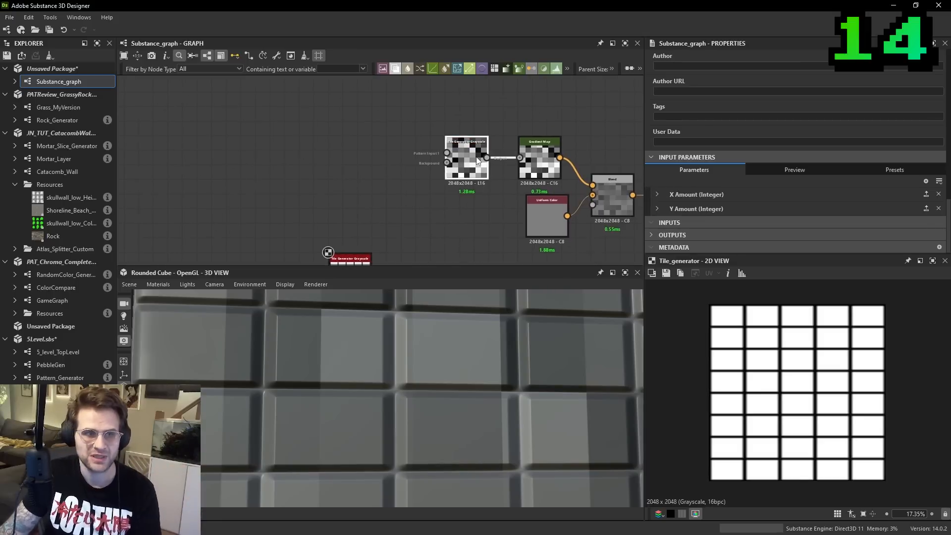
pyautogui.click(477, 157)
pyautogui.scroll(2, 459, 135)
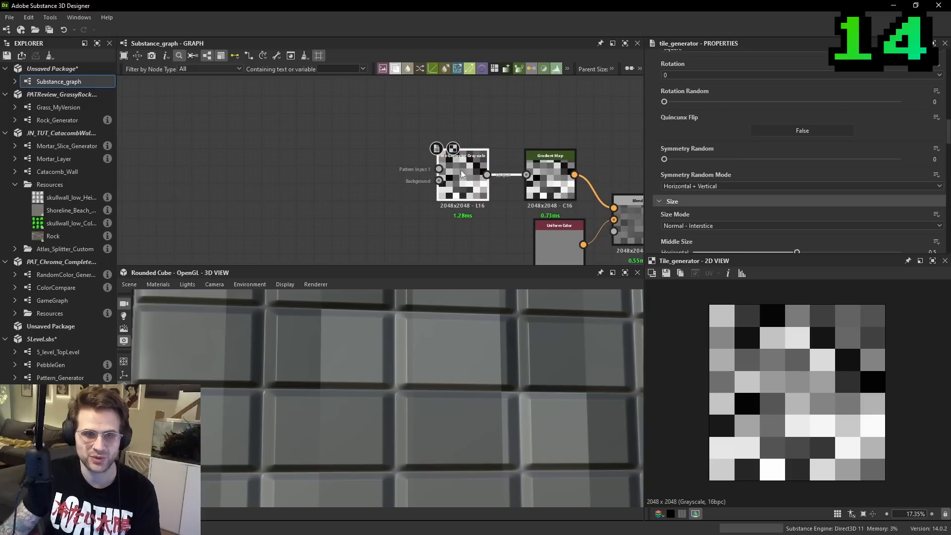
pyautogui.scroll(3, 842, 179)
pyautogui.scroll(3, 842, 179)
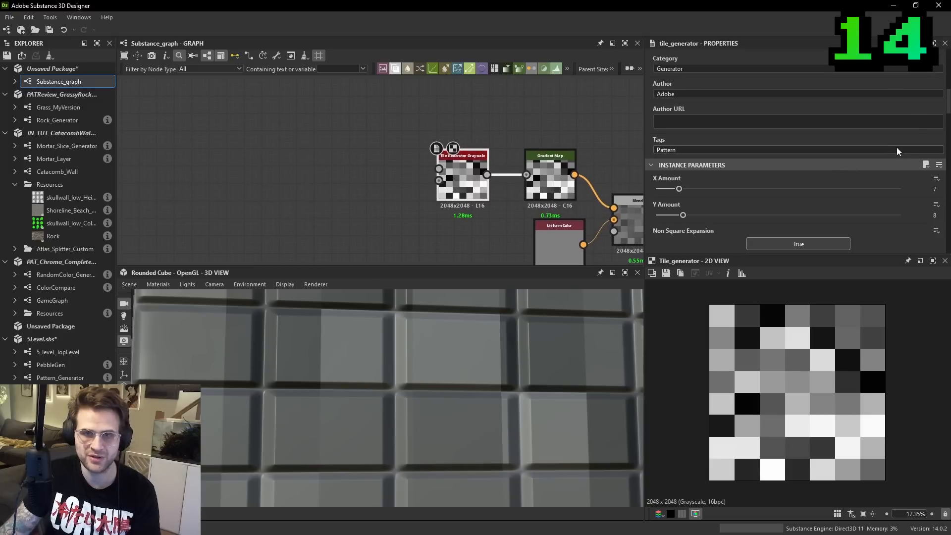
pyautogui.click(936, 179)
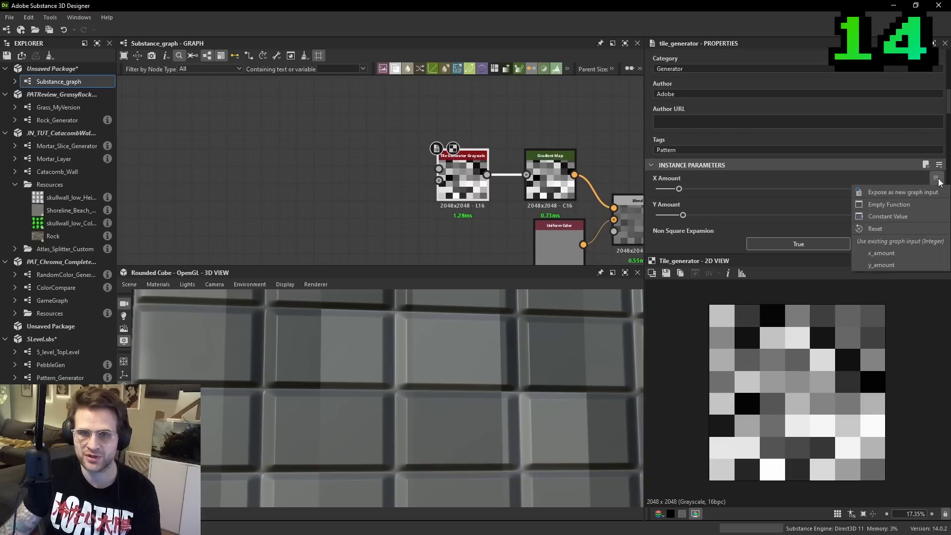
pyautogui.click(893, 251)
pyautogui.click(936, 192)
pyautogui.click(920, 278)
pyautogui.scroll(-2, 466, 168)
# - Adjust the exposed X Amount and Y Amount in the graph's input parameters to drive both Tile Generators together
pyautogui.click(448, 156)
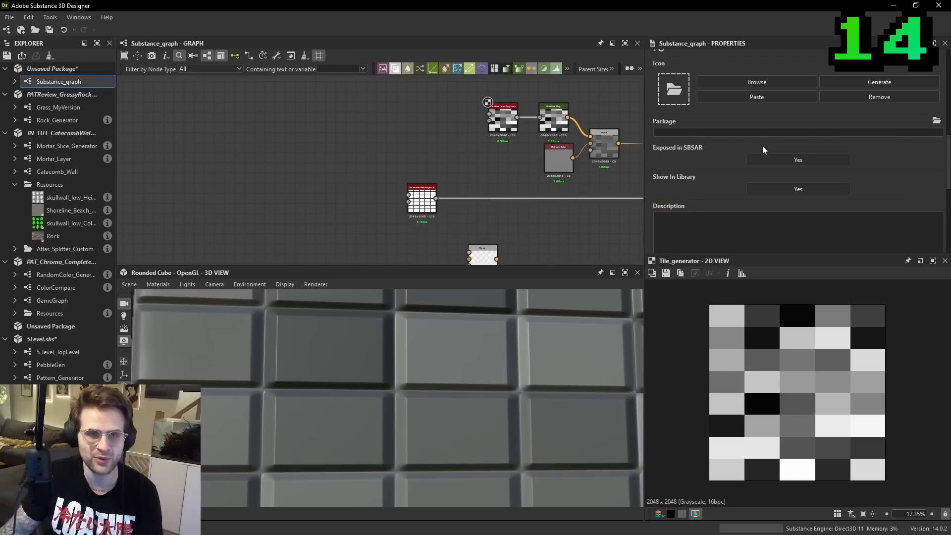
pyautogui.scroll(-5, 763, 149)
pyautogui.click(674, 194)
pyautogui.scroll(-3, 733, 188)
pyautogui.moveTo(791, 178); pyautogui.dragTo(821, 188)
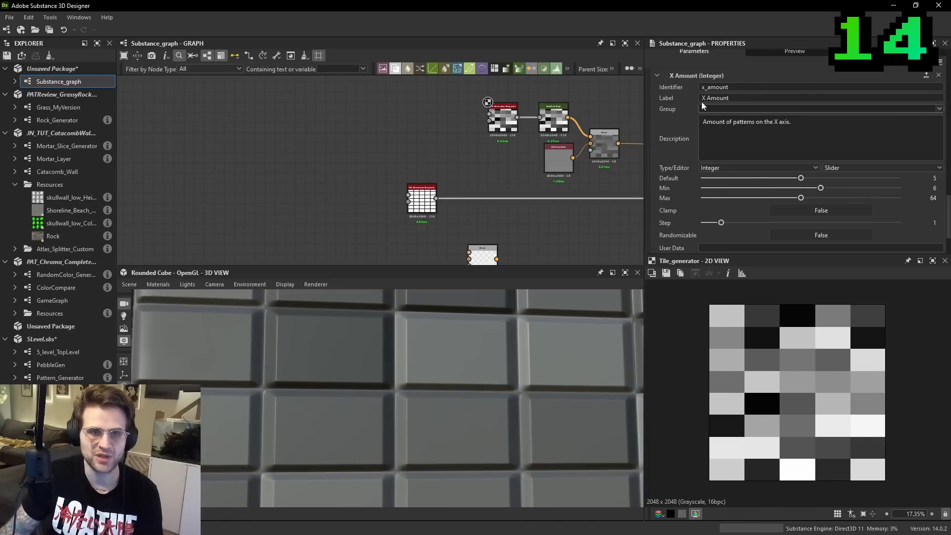
pyautogui.click(658, 75)
pyautogui.click(667, 209)
pyautogui.moveTo(788, 169); pyautogui.dragTo(825, 155)
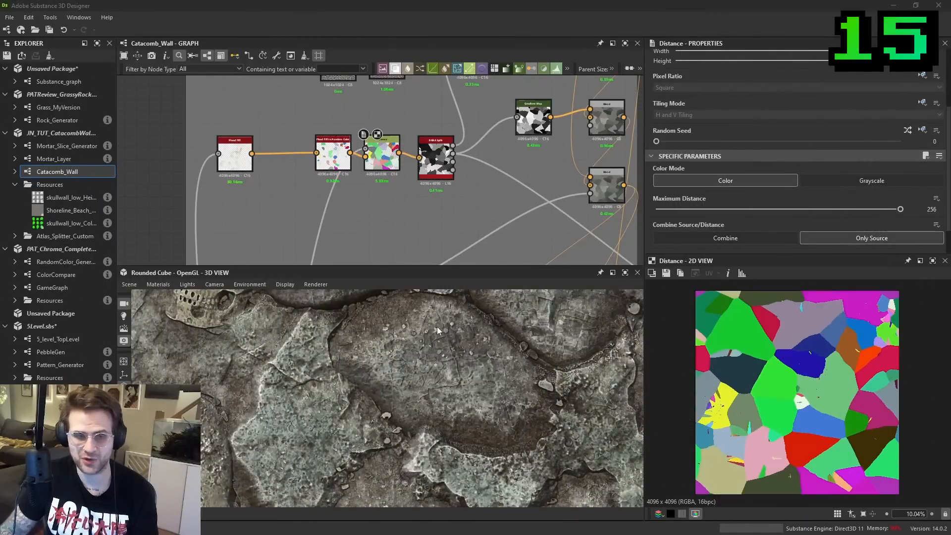
# - Preview the Distance node's red, green, blue and alpha channels one by one in the 2D view and return to RGB
pyautogui.moveTo(513, 189); pyautogui.dragTo(521, 207, button='middle')
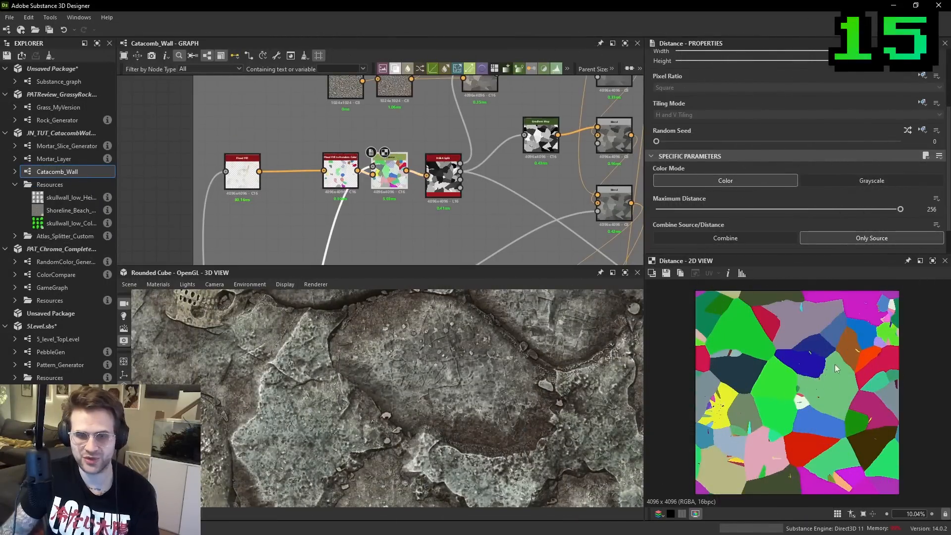
pyautogui.scroll(1, 823, 375)
pyautogui.click(659, 514)
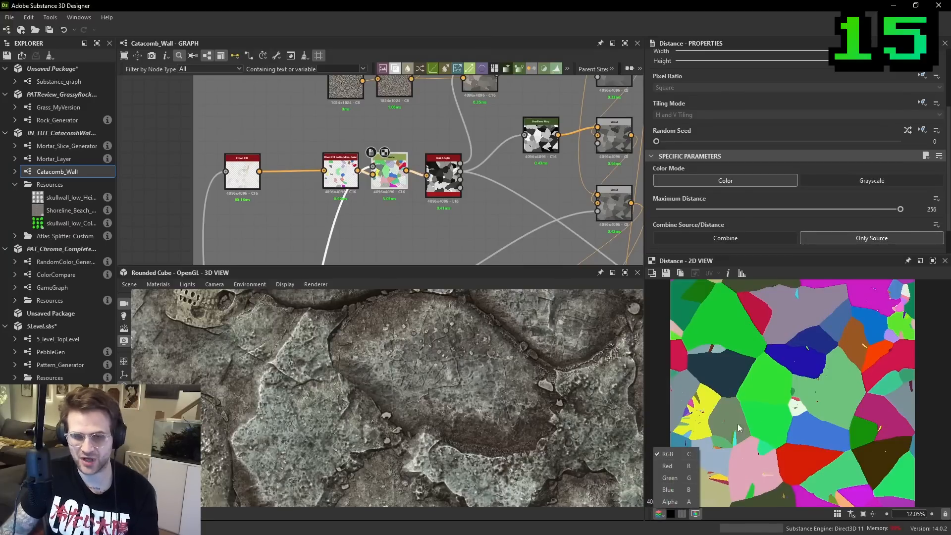
pyautogui.press('r')
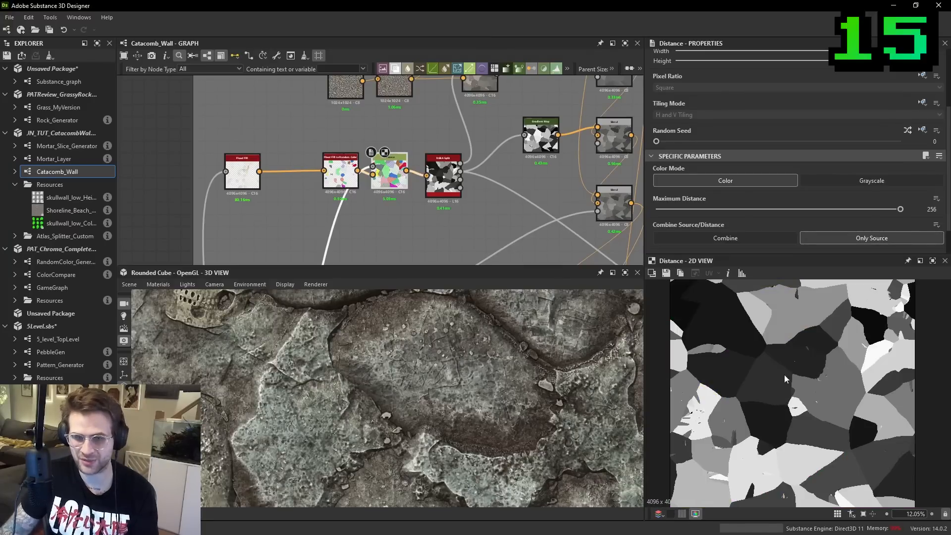
pyautogui.press('g')
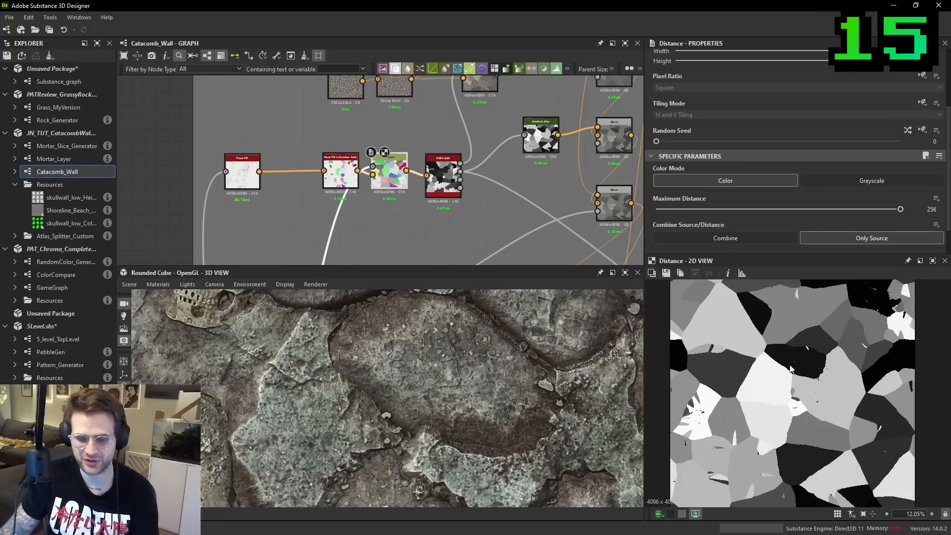
pyautogui.press('b')
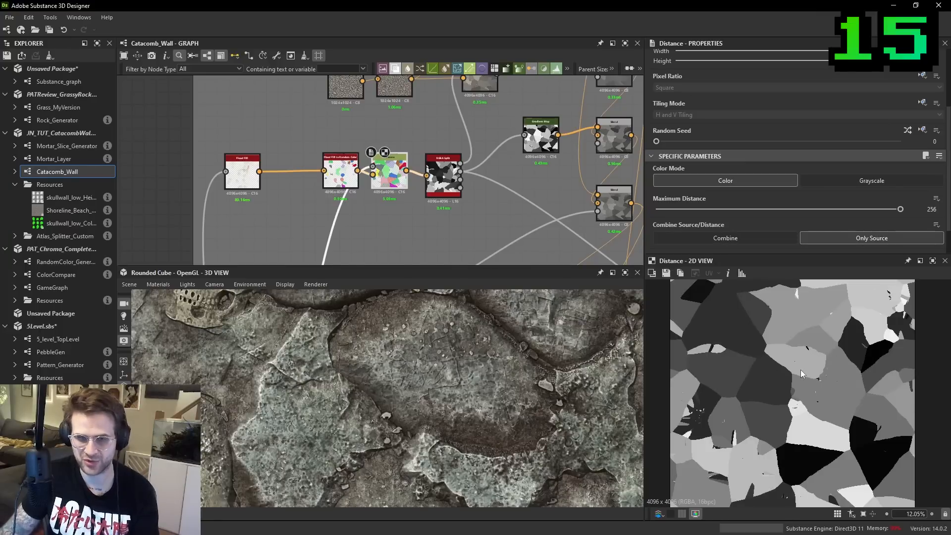
pyautogui.press('a')
pyautogui.press('a')
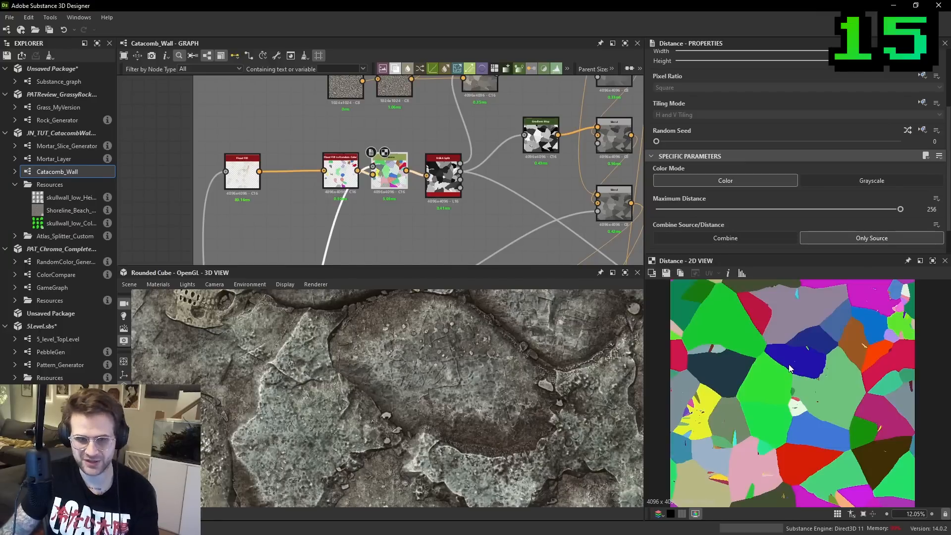
# - Add an RGBA Split node below the Distance node and feed it the Distance output
pyautogui.scroll(3, 355, 156)
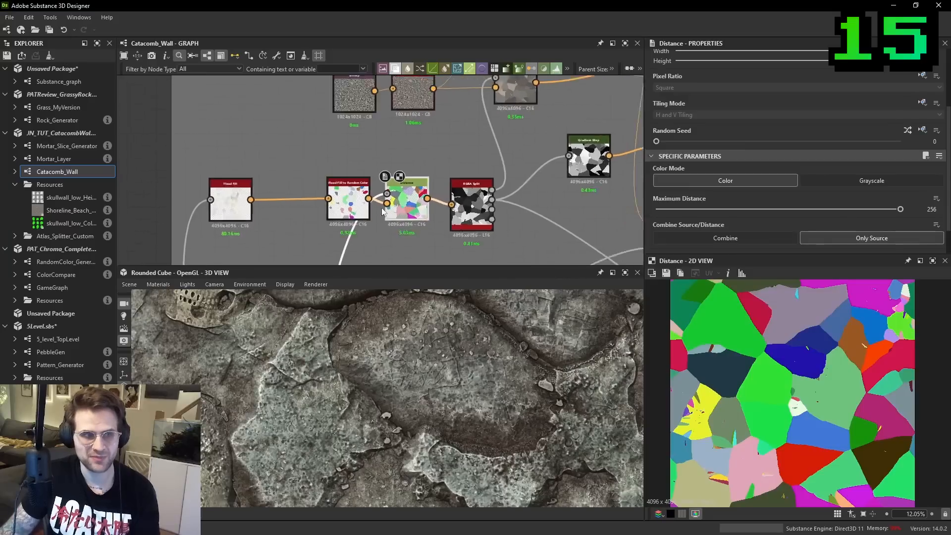
pyautogui.doubleClick(535, 208)
pyautogui.doubleClick(417, 201)
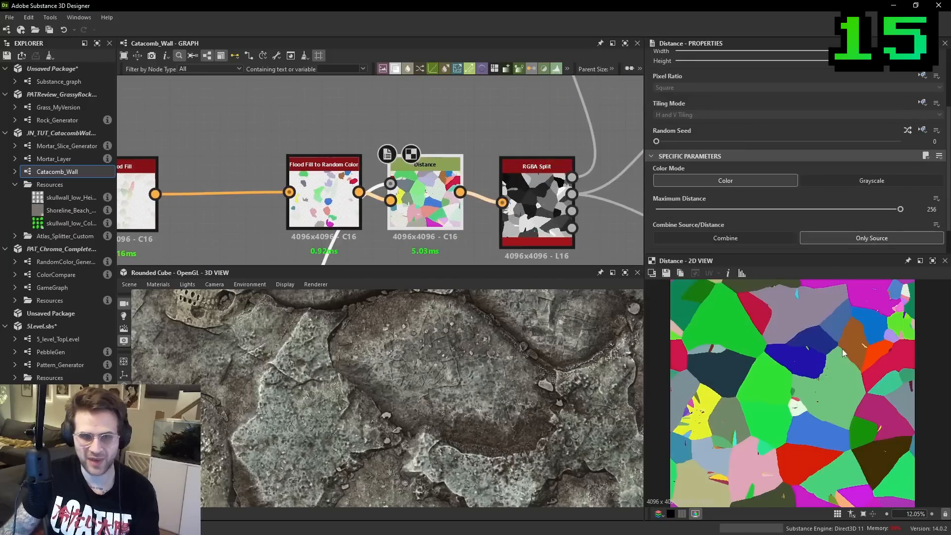
pyautogui.scroll(-2, 506, 244)
pyautogui.moveTo(507, 244); pyautogui.dragTo(513, 138, button='middle')
pyautogui.press('space')
pyautogui.write('rgb')
pyautogui.click(537, 243)
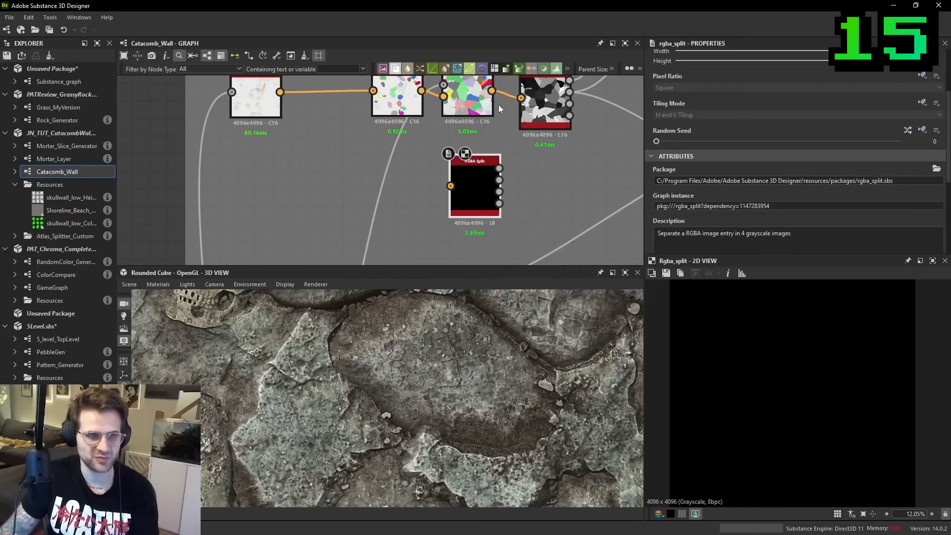
# - Preview the new RGBA Split node's separate channel outputs and delete the node
pyautogui.scroll(3, 483, 176)
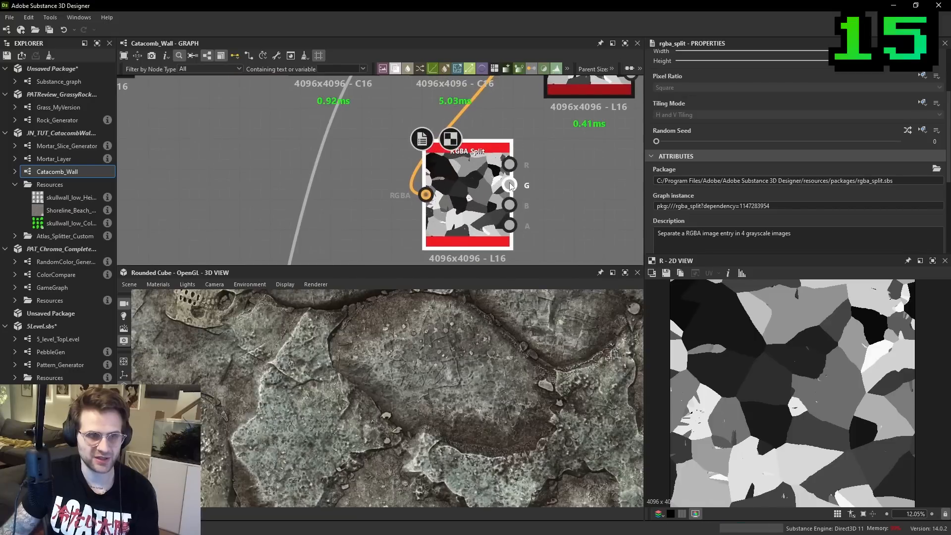
pyautogui.scroll(-2, 517, 228)
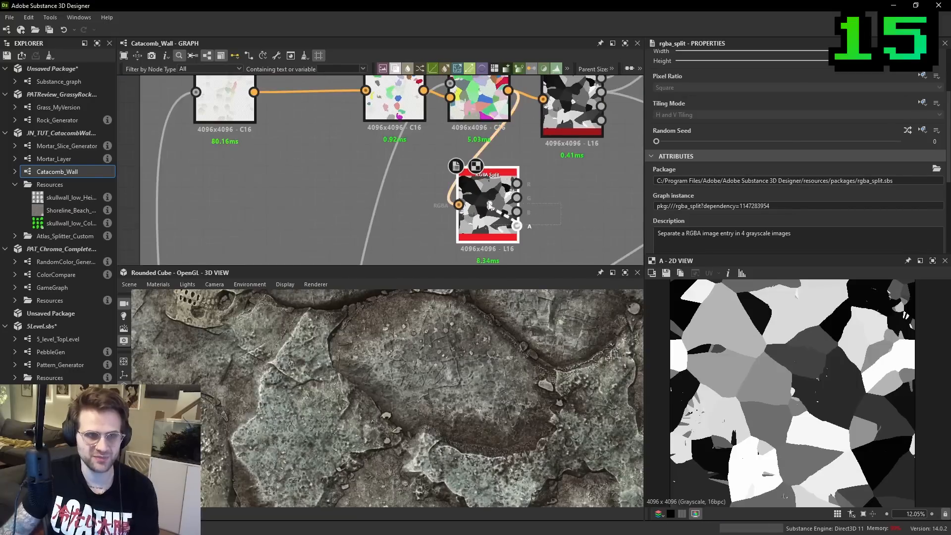
pyautogui.press('Delete')
# - Preview the green and blue channels of the Distance node, and of the Blur HQ normal map, in the 2D view
pyautogui.doubleClick(492, 119)
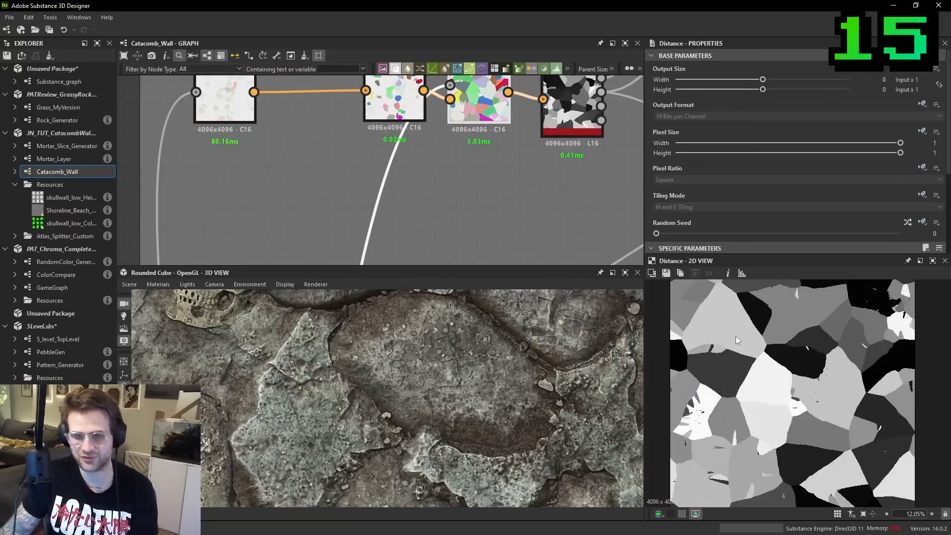
pyautogui.scroll(-10, 428, 124)
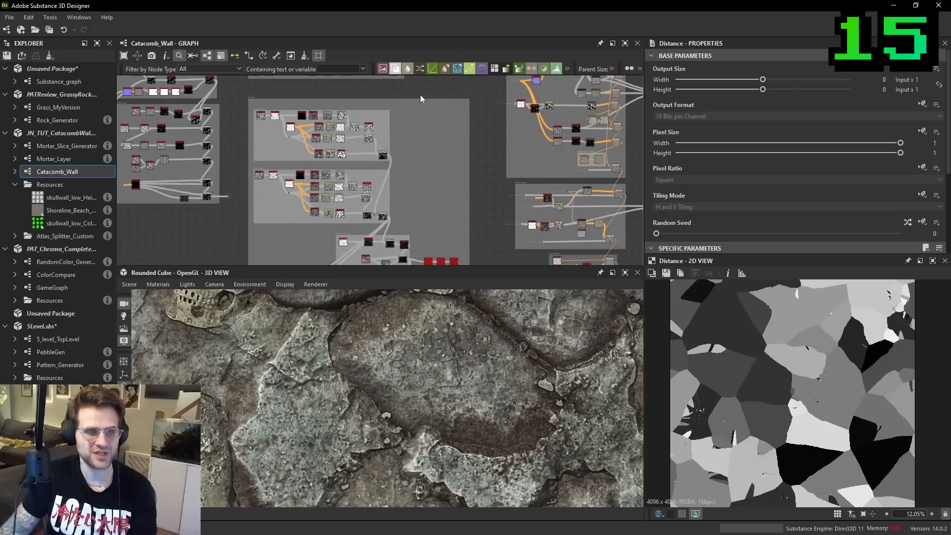
pyautogui.moveTo(431, 122); pyautogui.dragTo(436, 135, button='middle')
pyautogui.scroll(5, 545, 94)
pyautogui.doubleClick(512, 130)
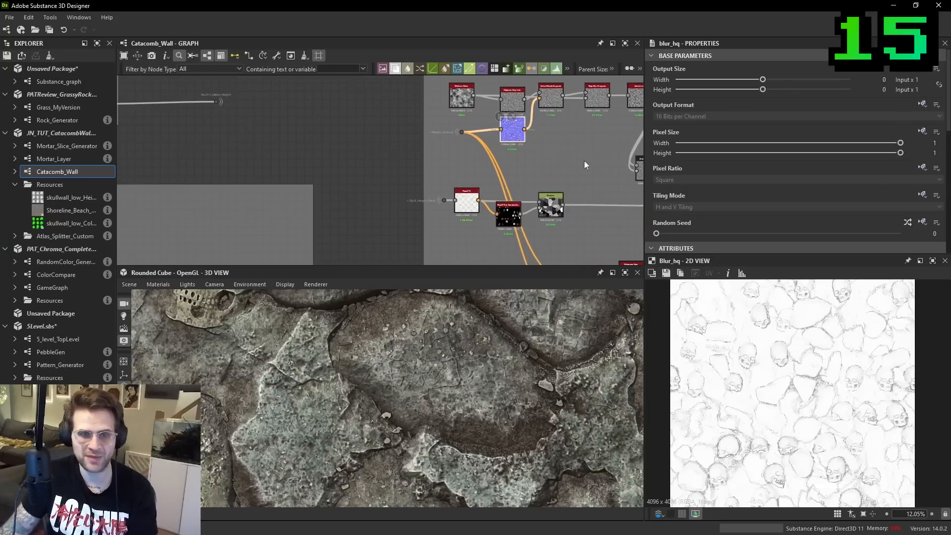
pyautogui.scroll(2, 827, 381)
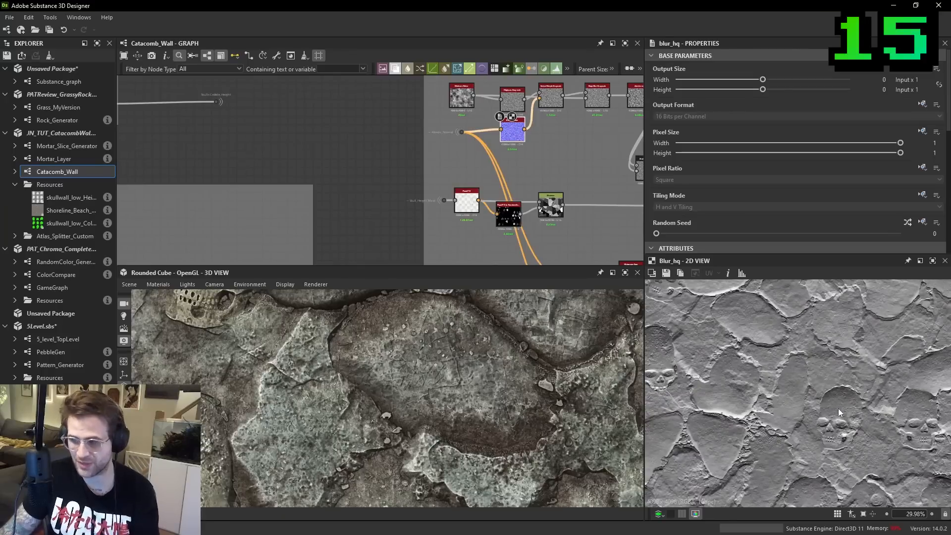
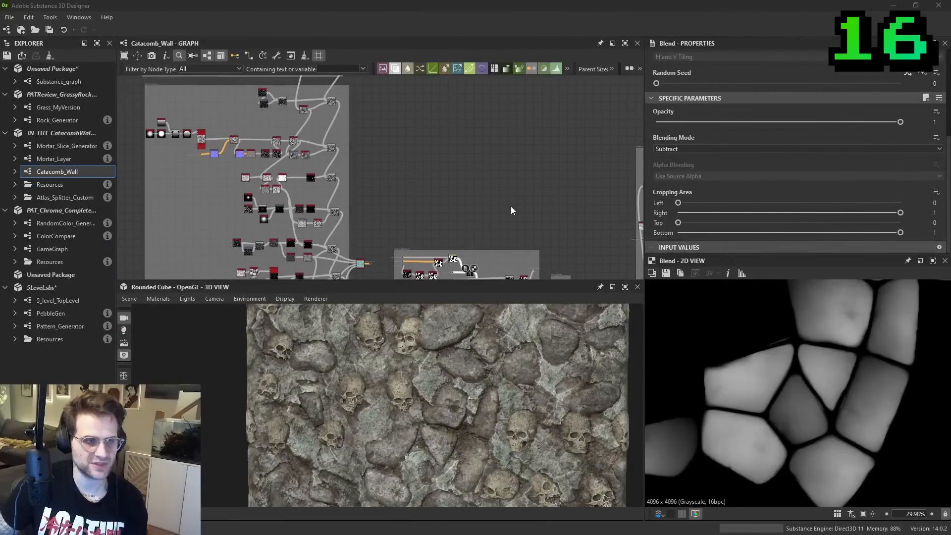
# - Compare the stone edges of the two existing Slope Blur Grayscale nodes in the Catacomb_Wall graph in the 2D view
pyautogui.moveTo(475, 222); pyautogui.dragTo(455, 237, button='middle')
pyautogui.scroll(3, 394, 156)
pyautogui.moveTo(325, 148); pyautogui.dragTo(431, 216, button='middle')
pyautogui.scroll(3, 394, 148)
pyautogui.moveTo(399, 153); pyautogui.dragTo(401, 98, button='middle')
pyautogui.moveTo(464, 200); pyautogui.dragTo(517, 161, button='middle')
pyautogui.scroll(1, 525, 93)
pyautogui.moveTo(525, 97); pyautogui.dragTo(489, 218, button='middle')
pyautogui.scroll(2, 536, 171)
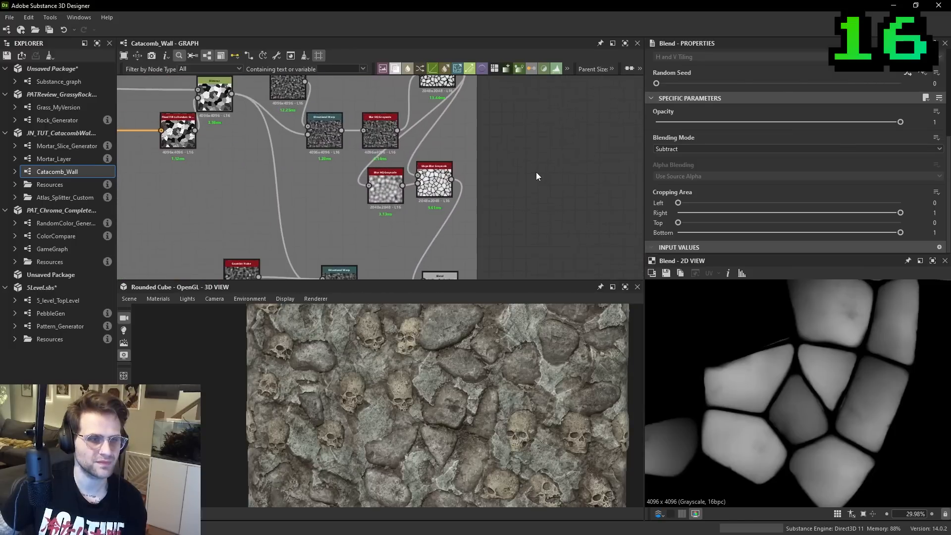
pyautogui.scroll(-1, 471, 136)
pyautogui.moveTo(479, 106); pyautogui.dragTo(482, 148, button='middle')
pyautogui.scroll(1, 449, 122)
pyautogui.doubleClick(449, 127)
pyautogui.scroll(4, 874, 390)
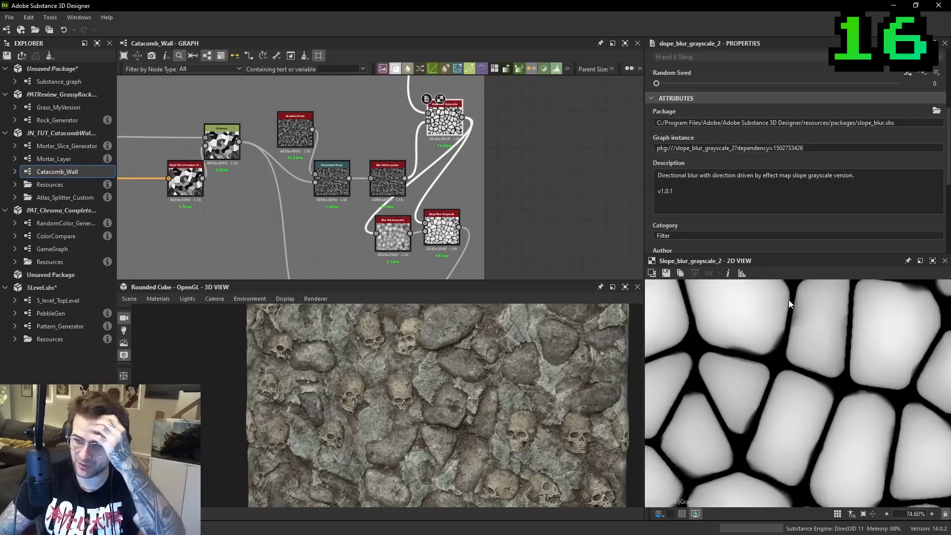
pyautogui.doubleClick(442, 230)
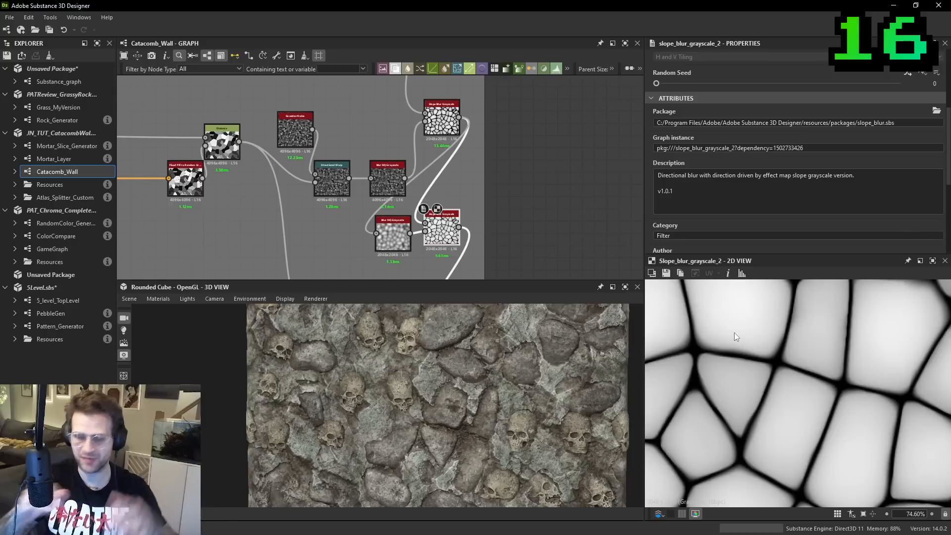
# - Add a Slope Blur Grayscale node beside the frame and feed its Grayscale input from the upper existing Slope Blur Grayscale
pyautogui.press('space')
pyautogui.write('slop')
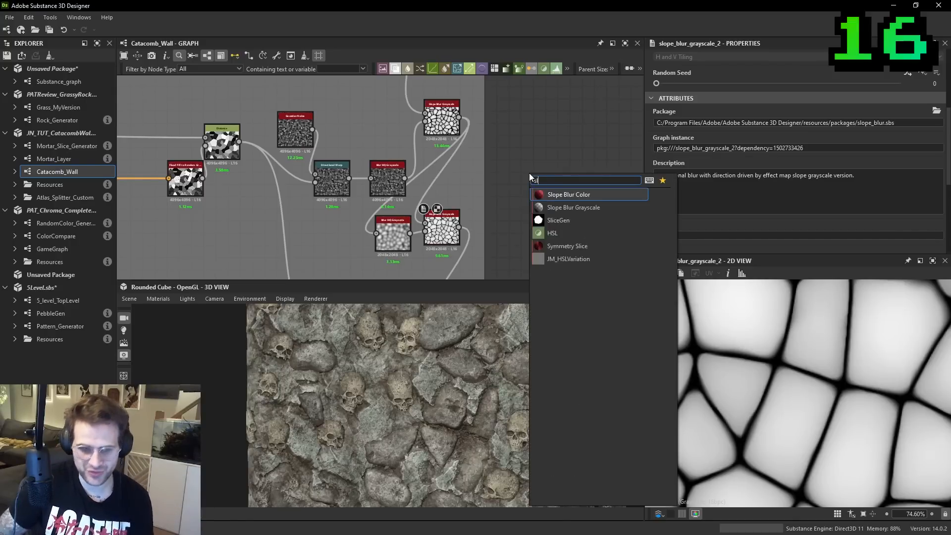
pyautogui.click(570, 210)
pyautogui.moveTo(538, 194); pyautogui.dragTo(505, 198, button='middle')
pyautogui.moveTo(426, 121); pyautogui.dragTo(538, 211)
pyautogui.moveTo(539, 212); pyautogui.dragTo(508, 220, button='middle')
pyautogui.moveTo(508, 220); pyautogui.dragTo(563, 220)
# - Add a Blur HQ Grayscale node before the new Slope Blur and feed it the same upper Slope Blur Grayscale output
pyautogui.press('space')
pyautogui.write('blur')
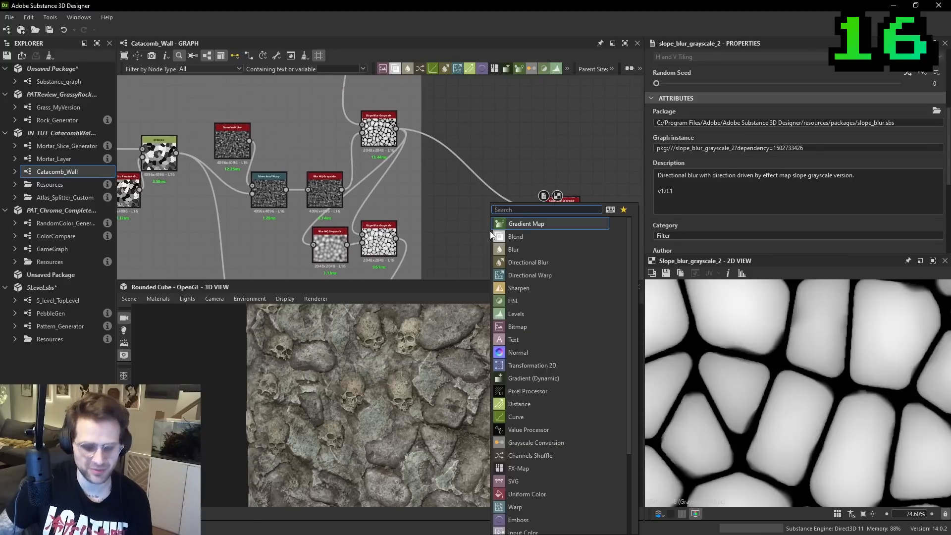
pyautogui.click(532, 249)
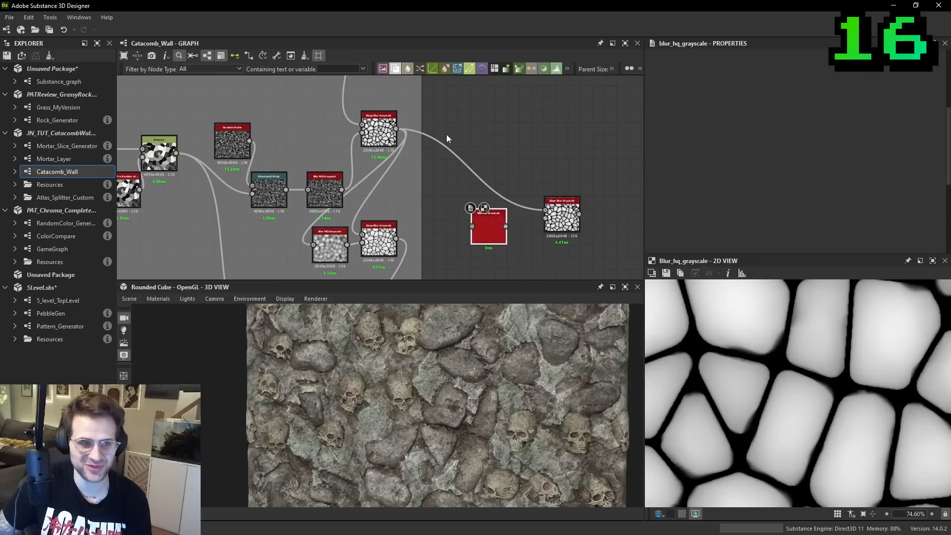
pyautogui.scroll(2, 447, 142)
pyautogui.moveTo(375, 124); pyautogui.dragTo(500, 222)
pyautogui.moveTo(501, 222); pyautogui.dragTo(469, 203, button='middle')
# - Set the new Blur HQ Grayscale node's Intensity to about 3.14
pyautogui.click(471, 244)
pyautogui.scroll(-5, 758, 230)
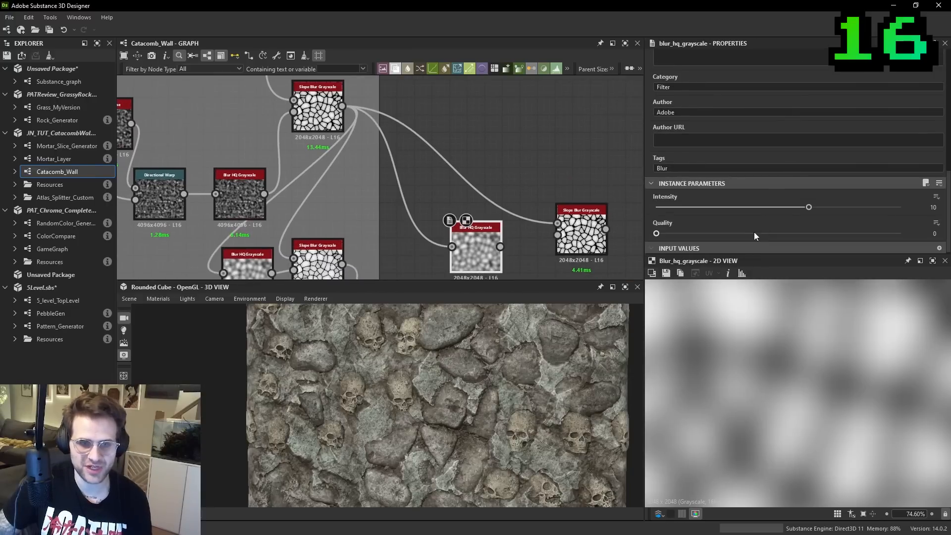
pyautogui.moveTo(784, 212); pyautogui.dragTo(703, 215)
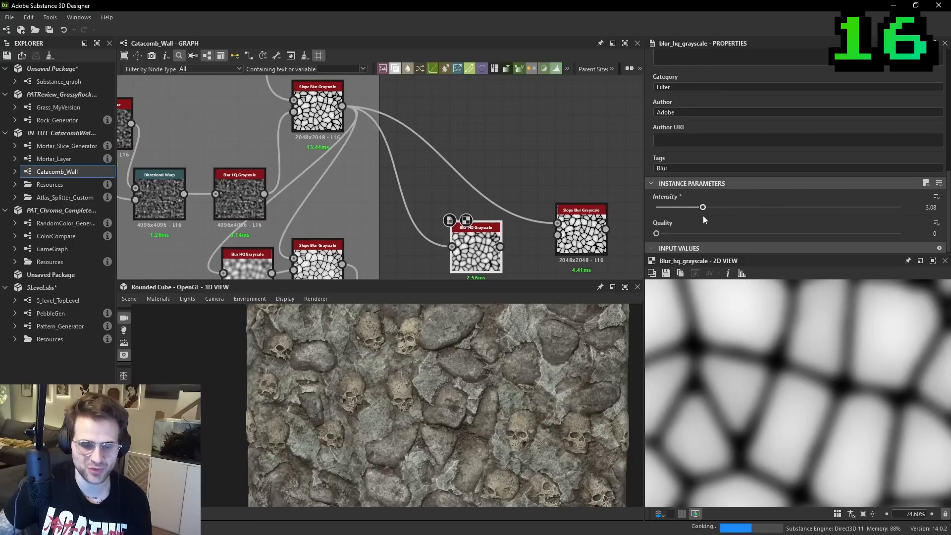
# - Connect the Blur HQ Grayscale output to the new Slope Blur's Slope input, and set Samples to 32 and Intensity to 0.1
pyautogui.moveTo(507, 238); pyautogui.dragTo(482, 198, button='middle')
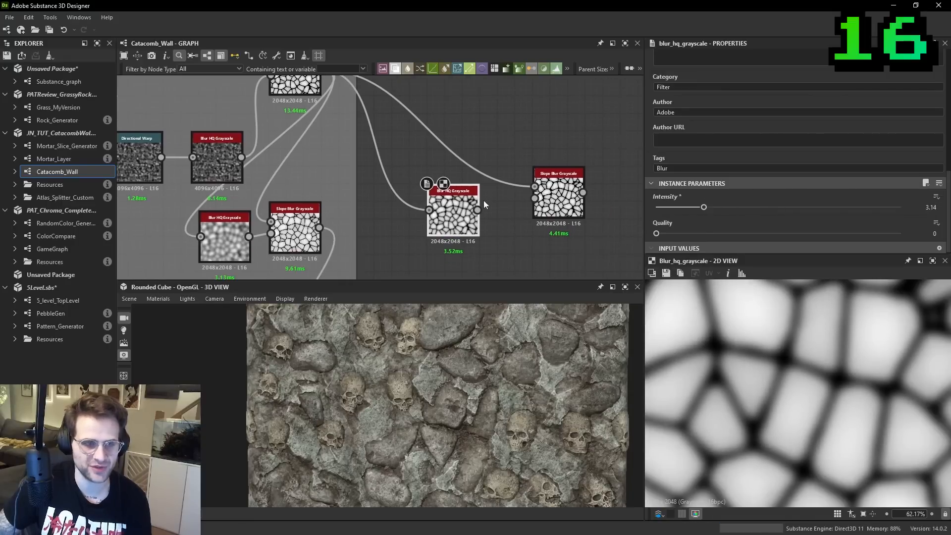
pyautogui.scroll(4, 517, 224)
pyautogui.doubleClick(517, 224)
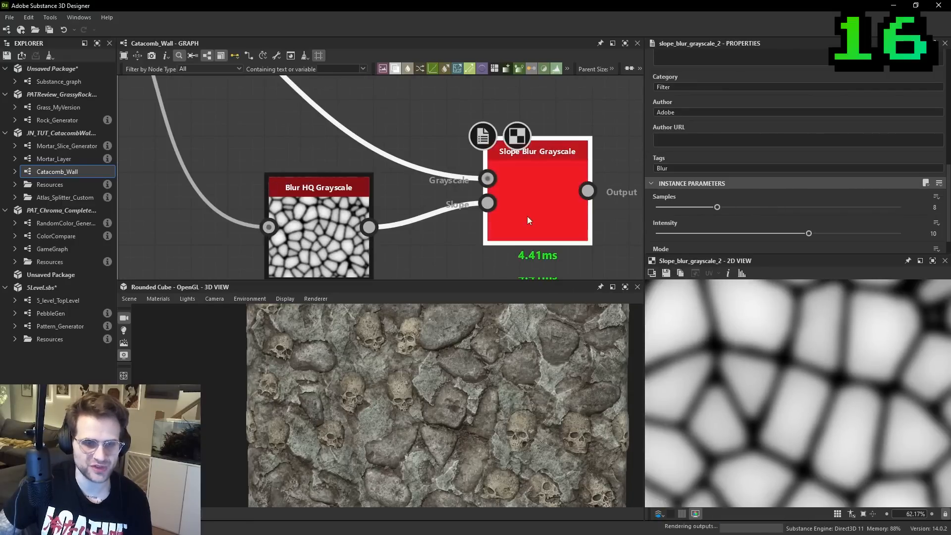
pyautogui.moveTo(736, 209); pyautogui.dragTo(900, 209)
pyautogui.moveTo(809, 233); pyautogui.dragTo(658, 237)
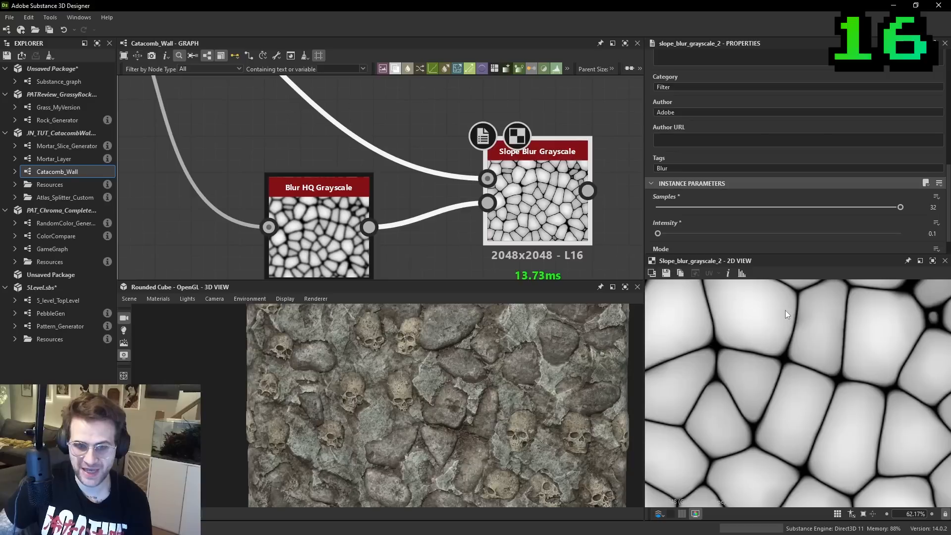
# - Feed the new Slope Blur's output into the Blend node below in place of the old one and inspect the wall in 3D
pyautogui.scroll(-4, 513, 169)
pyautogui.scroll(-1, 550, 176)
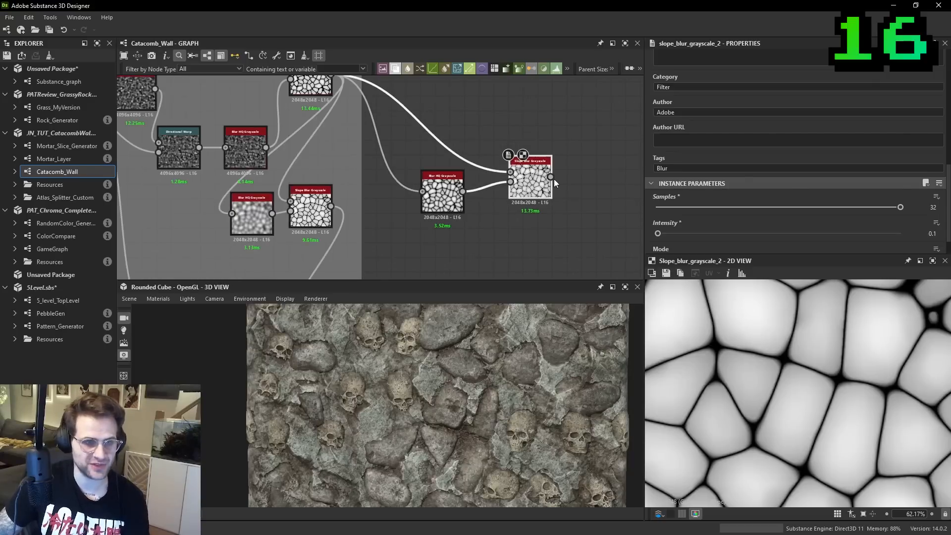
pyautogui.click(550, 182)
pyautogui.moveTo(473, 244); pyautogui.dragTo(536, 152, button='middle')
pyautogui.click(358, 242)
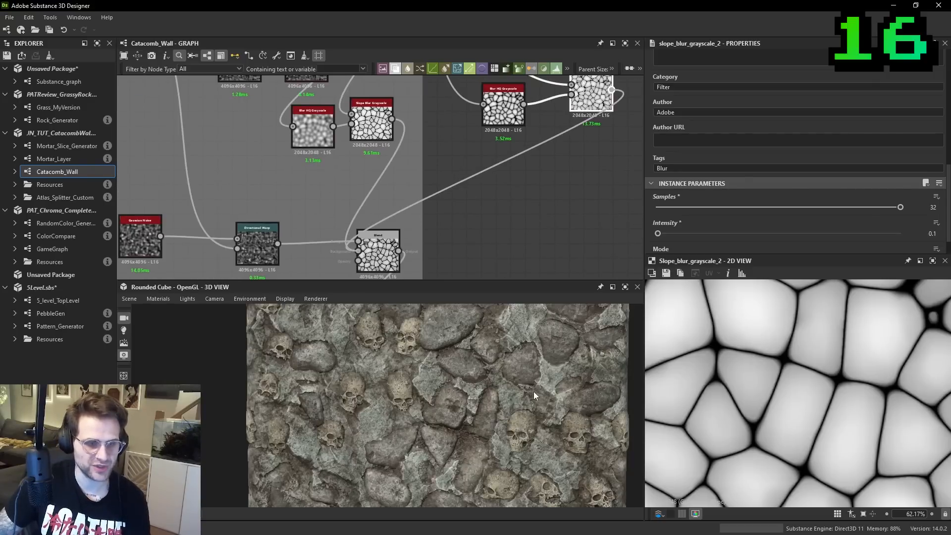
pyautogui.moveTo(552, 375); pyautogui.dragTo(533, 383, button='middle')
pyautogui.scroll(1, 502, 365)
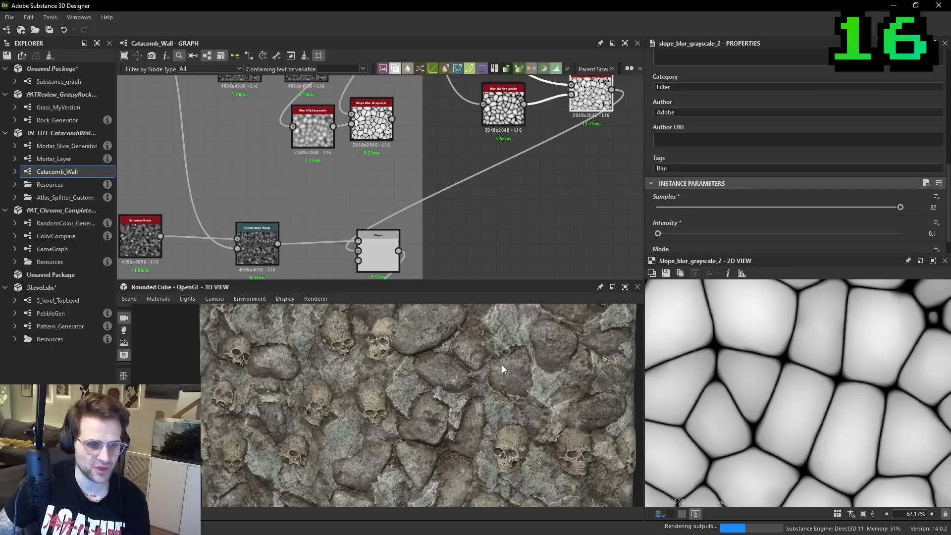
pyautogui.scroll(2, 486, 361)
# - Lower the Intensity of the Blur HQ Grayscale node driving the slope to 1.46
pyautogui.moveTo(552, 104); pyautogui.dragTo(528, 135, button='middle')
pyautogui.click(479, 140)
pyautogui.moveTo(690, 206); pyautogui.dragTo(679, 206)
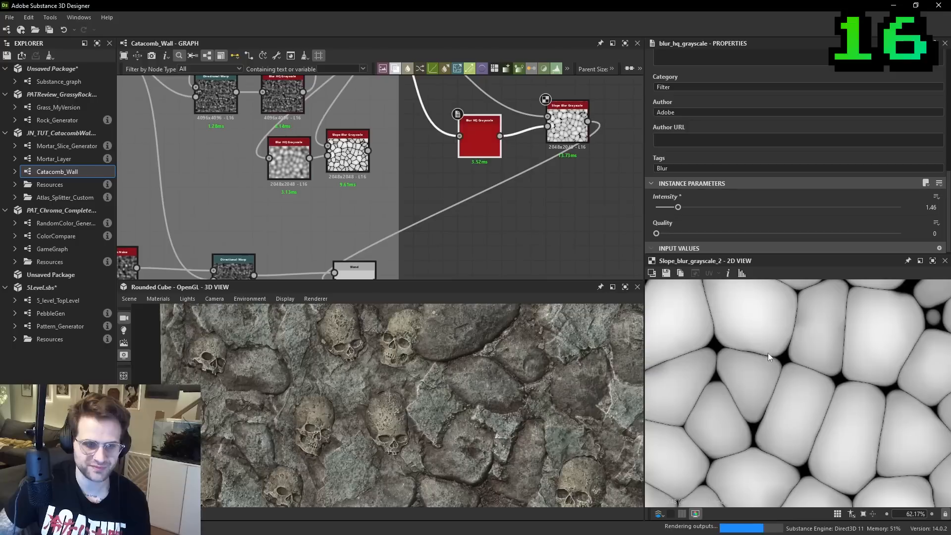
# - Set the new Slope Blur Grayscale node's Intensity to 0.05
pyautogui.click(568, 124)
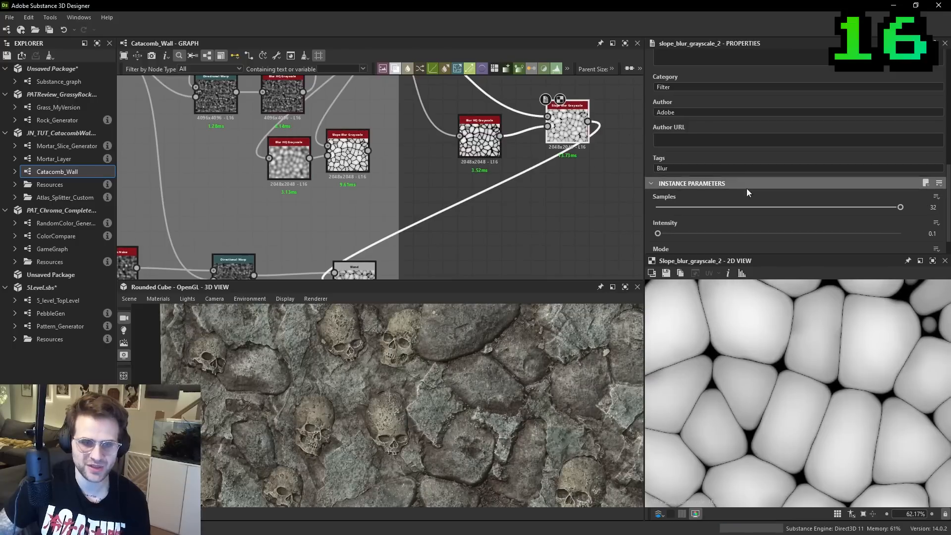
pyautogui.write('.05')
pyautogui.press('Return')
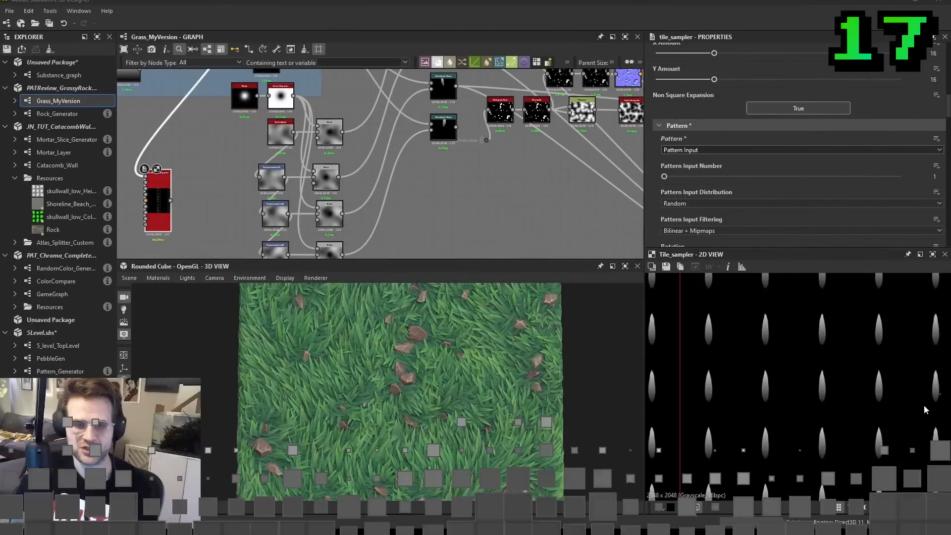
# - Examine the Grass_MyVersion material on the cube and the Tile Sampler's evenly spaced blade pattern in the 2D view
pyautogui.moveTo(413, 205); pyautogui.dragTo(494, 187, button='middle')
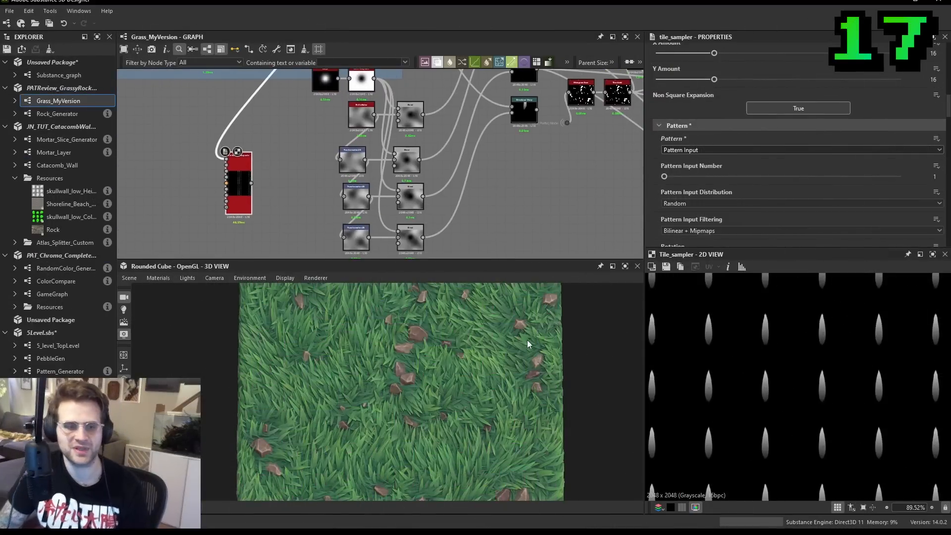
pyautogui.scroll(-3, 527, 339)
pyautogui.moveTo(501, 352); pyautogui.dragTo(474, 347)
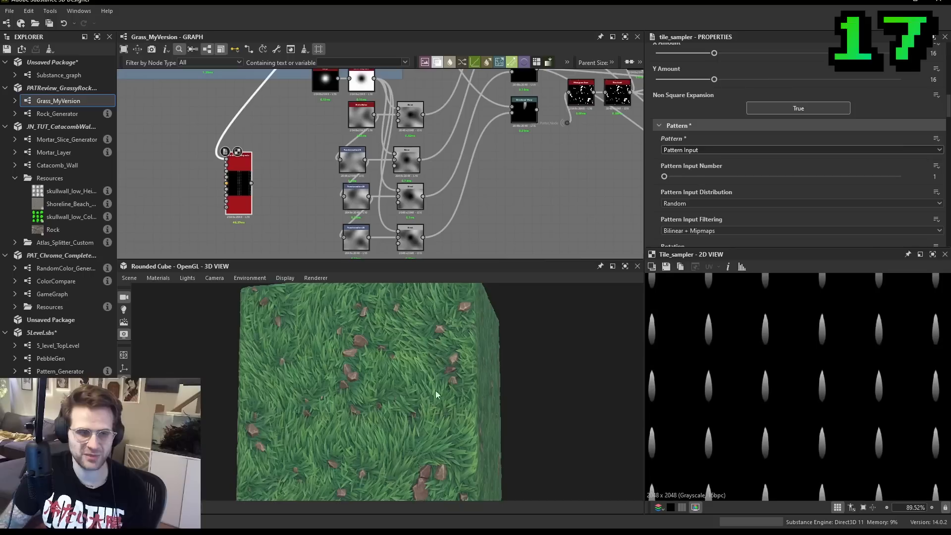
pyautogui.moveTo(459, 363); pyautogui.dragTo(435, 356)
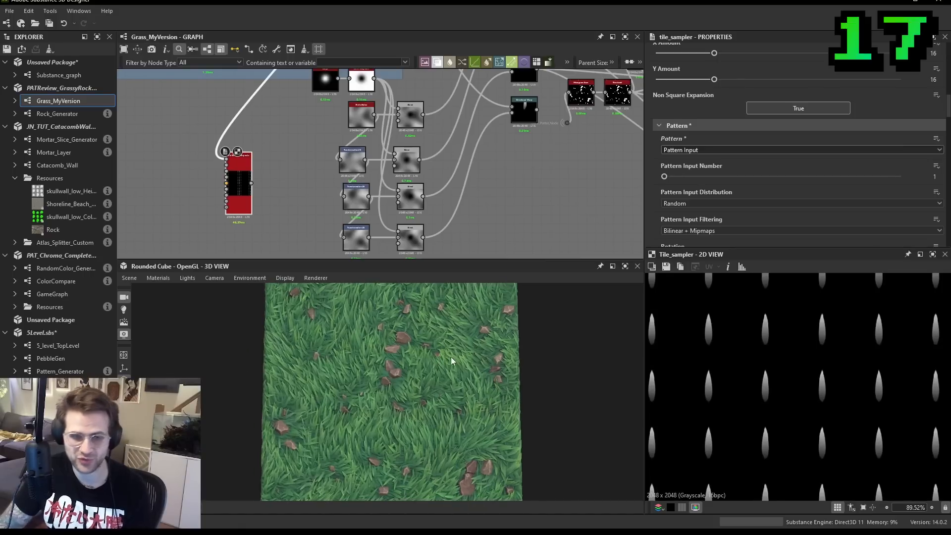
pyautogui.moveTo(342, 164); pyautogui.dragTo(430, 164, button='middle')
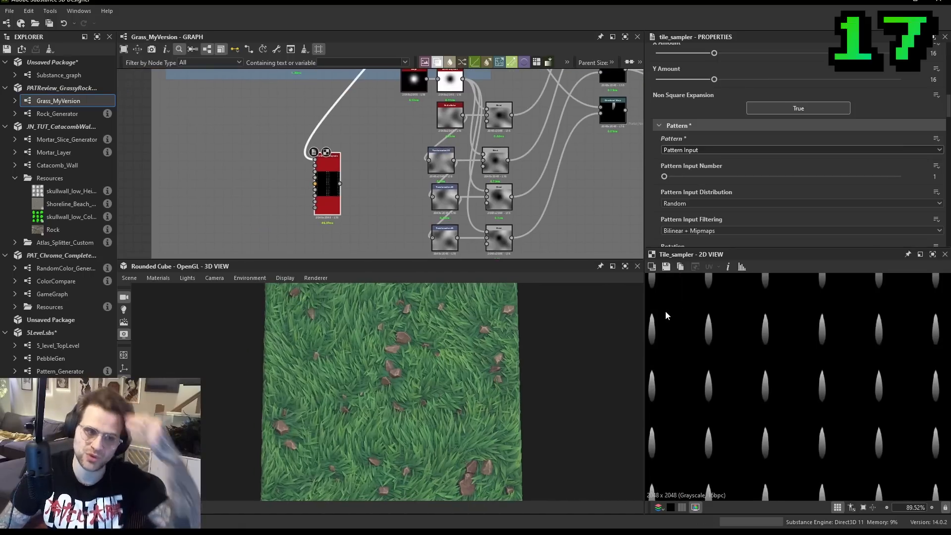
pyautogui.moveTo(436, 381); pyautogui.dragTo(424, 388)
pyautogui.moveTo(355, 160); pyautogui.dragTo(369, 166, button='middle')
pyautogui.scroll(1, 357, 183)
pyautogui.moveTo(798, 379); pyautogui.dragTo(860, 378, button='middle')
pyautogui.scroll(1, 808, 364)
pyautogui.moveTo(370, 162); pyautogui.dragTo(439, 201, button='middle')
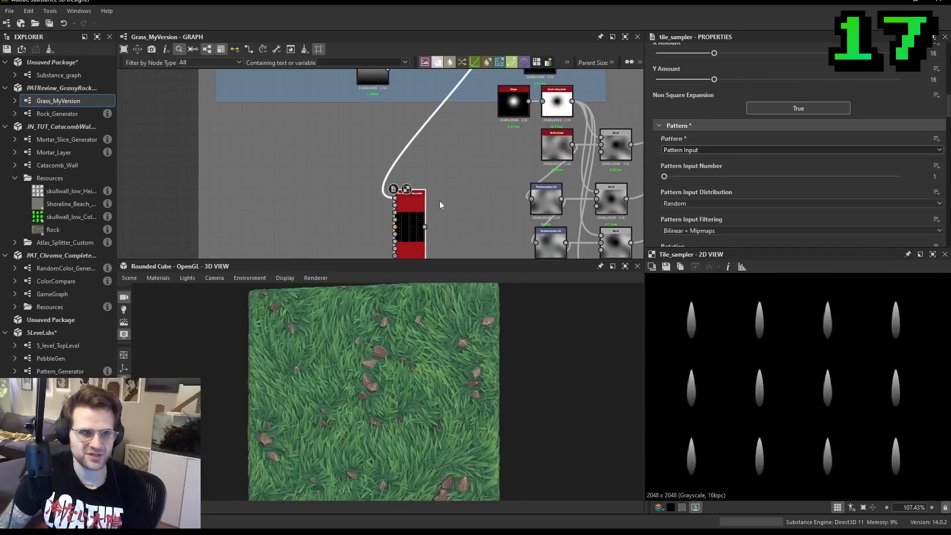
# - Preview the Blend node that supplies the grass blade shape to the Tile Sampler
pyautogui.scroll(1, 455, 127)
pyautogui.moveTo(454, 127); pyautogui.dragTo(441, 268, button='middle')
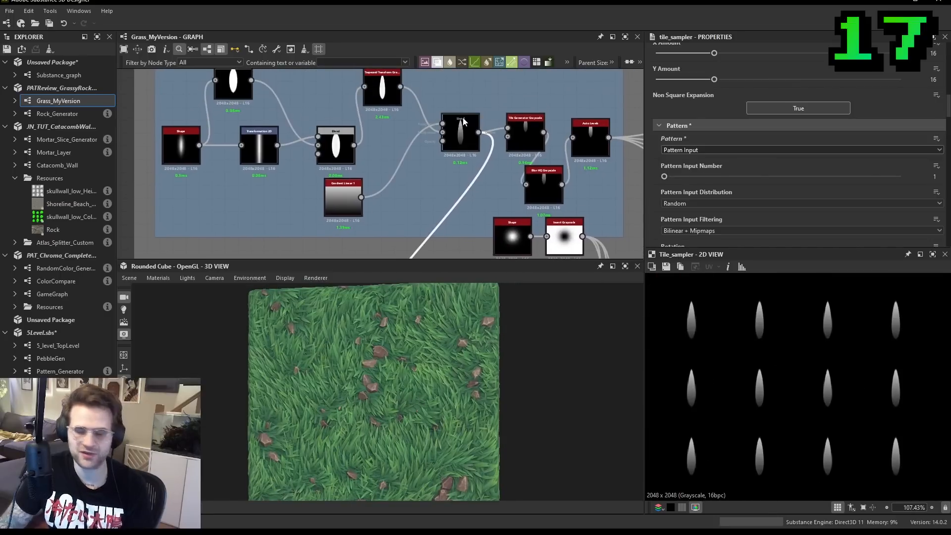
pyautogui.scroll(1, 487, 131)
pyautogui.doubleClick(465, 132)
# - Set the Tile Sampler Grayscale's X Amount and Y Amount to 29
pyautogui.moveTo(396, 238); pyautogui.dragTo(433, 106, button='middle')
pyautogui.moveTo(398, 220); pyautogui.dragTo(442, 104, button='middle')
pyautogui.doubleClick(448, 180)
pyautogui.scroll(-2, 463, 139)
pyautogui.scroll(-5, 793, 144)
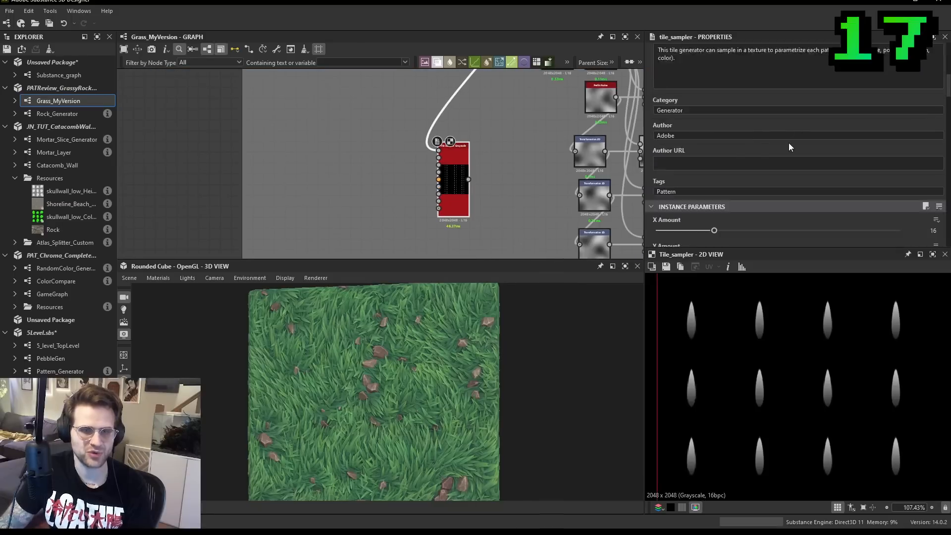
pyautogui.scroll(-2, 726, 148)
pyautogui.scroll(-5, 718, 134)
pyautogui.scroll(5, 733, 118)
pyautogui.scroll(1, 753, 80)
pyautogui.moveTo(715, 79); pyautogui.dragTo(765, 78)
pyautogui.moveTo(714, 52); pyautogui.dragTo(764, 52)
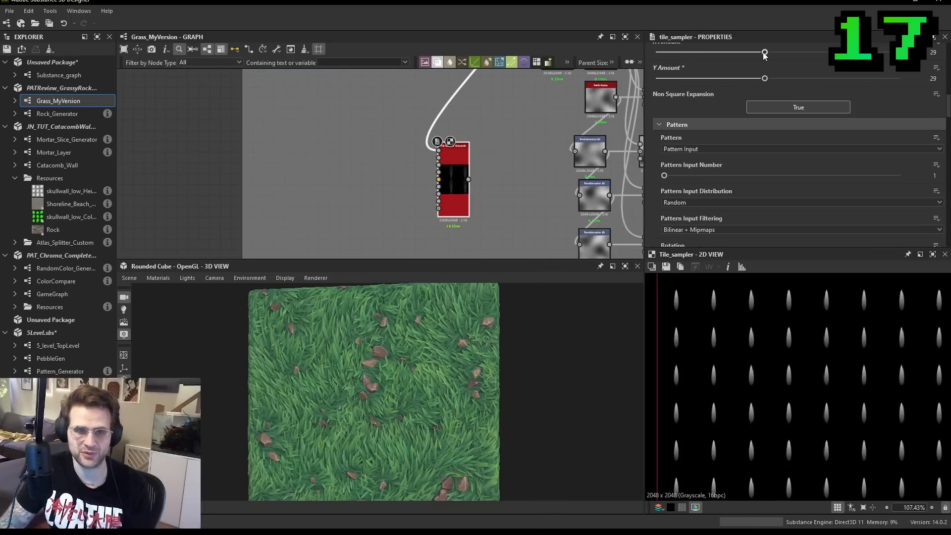
# - Set the Tile Sampler's pattern Scale to 1.9
pyautogui.scroll(-5, 794, 119)
pyautogui.scroll(-5, 766, 163)
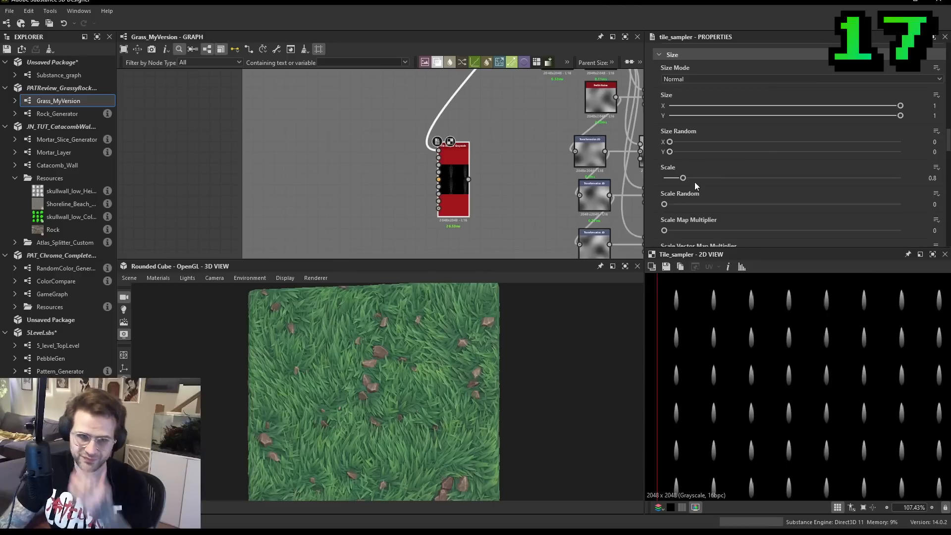
pyautogui.click(709, 177)
# - Add a Clouds 2 noise beside the Tile Sampler and connect it to the sampler's Rotation Map input
pyautogui.moveTo(585, 161); pyautogui.dragTo(587, 185, button='middle')
pyautogui.press('space')
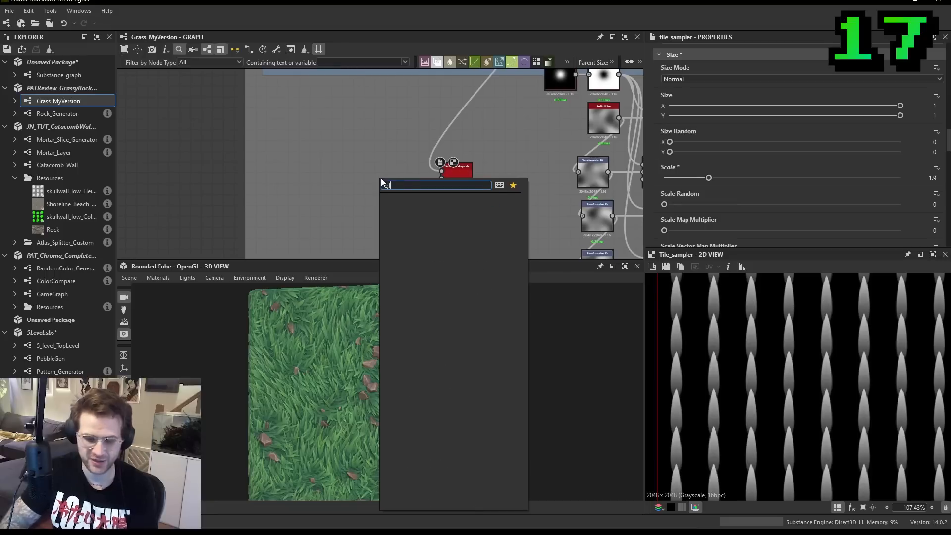
pyautogui.write('clouds')
pyautogui.press('Down')
pyautogui.press('Return')
pyautogui.scroll(2, 442, 180)
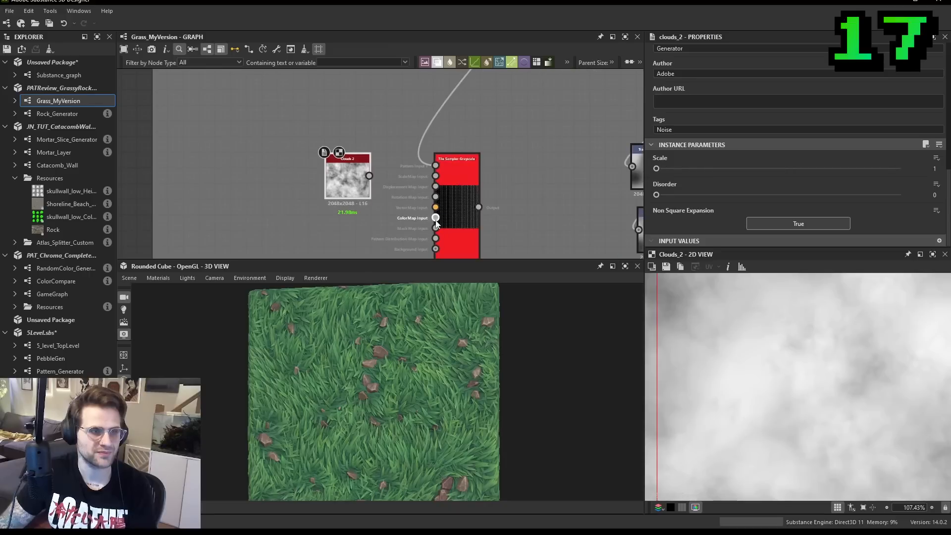
pyautogui.moveTo(435, 197); pyautogui.dragTo(308, 189)
# - Set the Tile Sampler's Rotation Map Multiplier to 0.34 and view more of the pattern in 2D
pyautogui.click(463, 197)
pyautogui.scroll(-3, 756, 165)
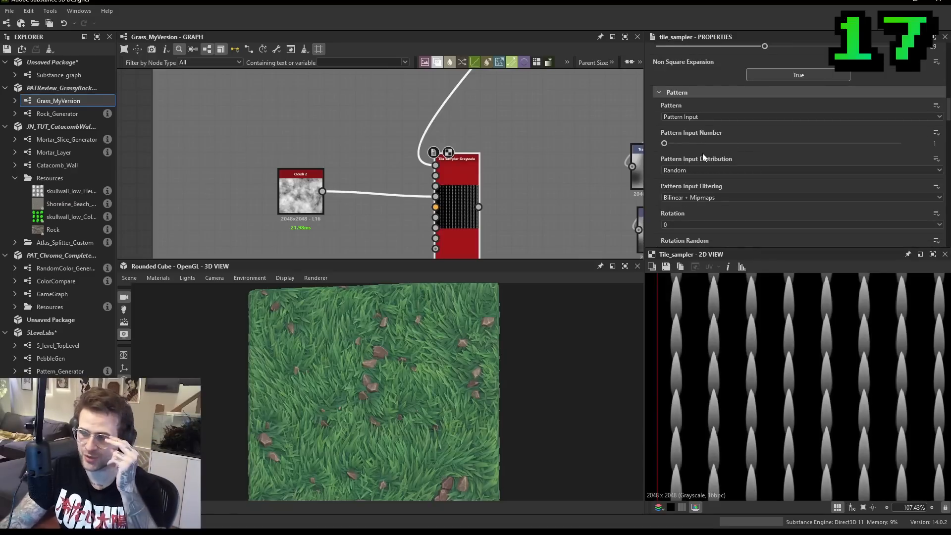
pyautogui.scroll(-5, 720, 154)
pyautogui.scroll(-8, 747, 160)
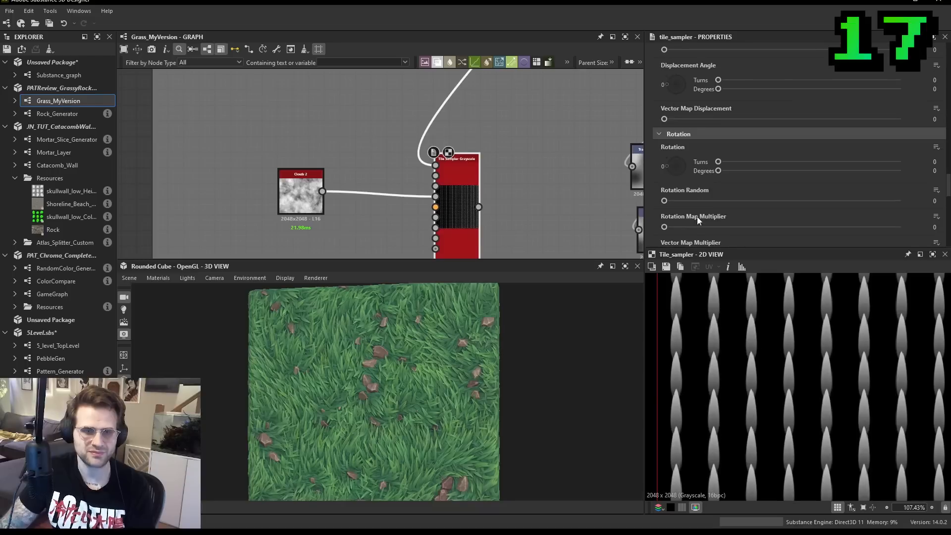
pyautogui.moveTo(680, 226); pyautogui.dragTo(744, 210)
pyautogui.scroll(-3, 828, 339)
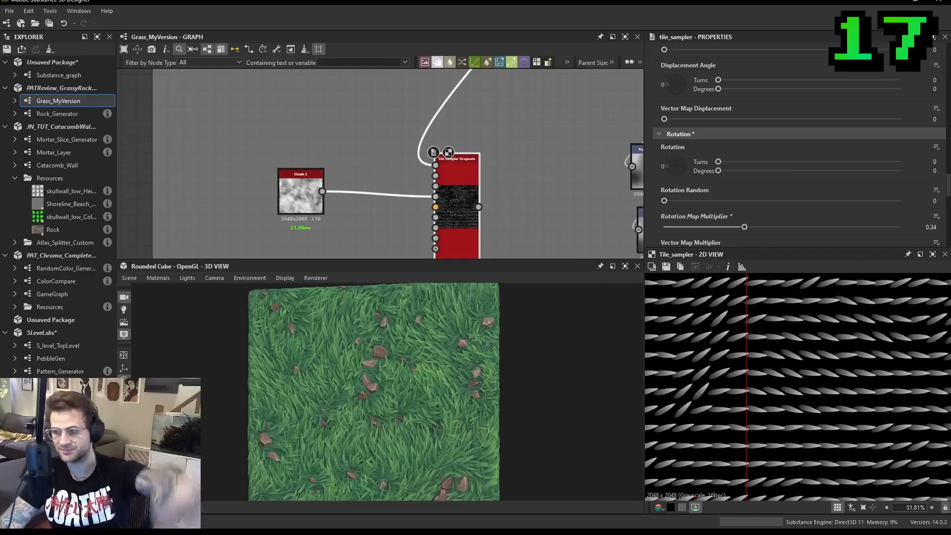
# - Preview the grass blade's Blend node and the Tile Generator Grayscale after it, comparing where the blade sits within the tile
pyautogui.scroll(1, 451, 197)
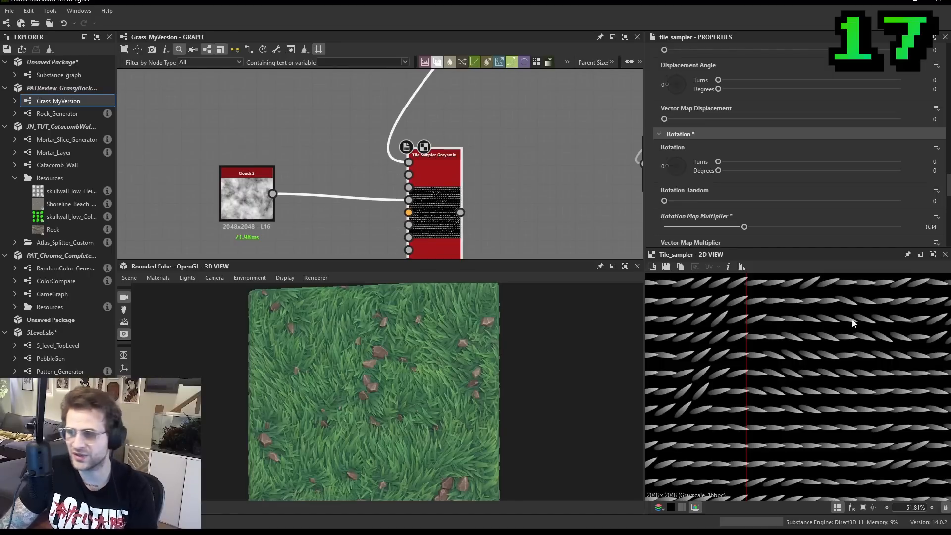
pyautogui.moveTo(372, 208); pyautogui.dragTo(423, 210, button='middle')
pyautogui.scroll(-2, 423, 211)
pyautogui.moveTo(493, 82); pyautogui.dragTo(462, 254, button='middle')
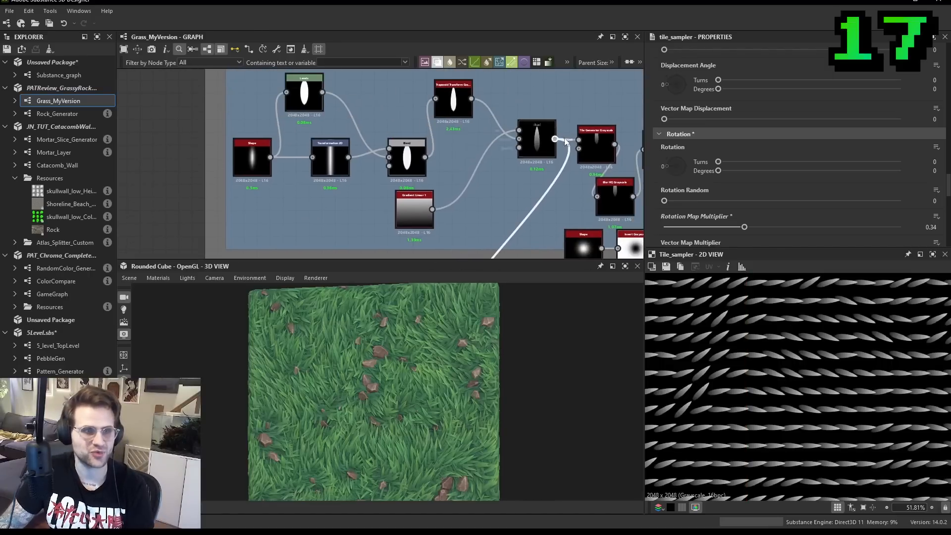
pyautogui.scroll(1, 536, 150)
pyautogui.doubleClick(536, 150)
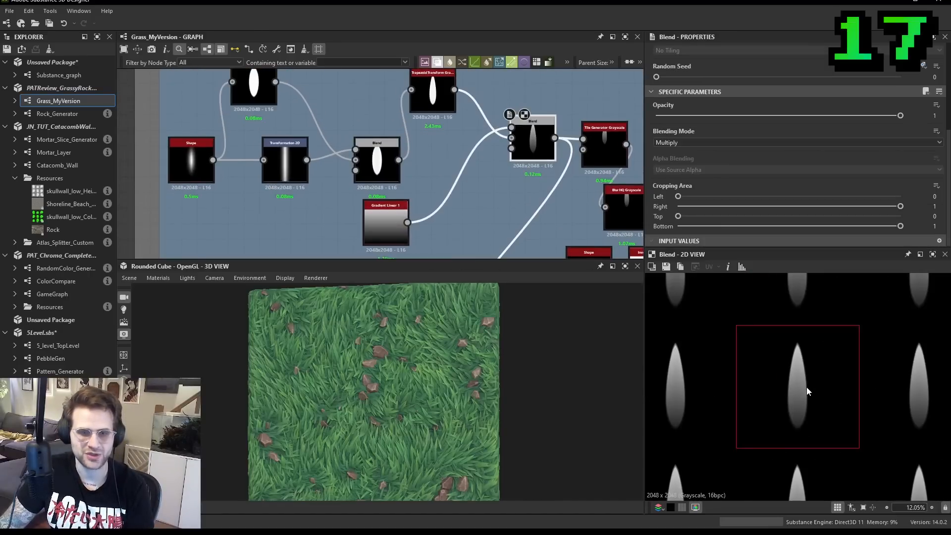
pyautogui.moveTo(535, 150); pyautogui.dragTo(429, 164, button='middle')
pyautogui.scroll(1, 492, 153)
pyautogui.doubleClick(493, 153)
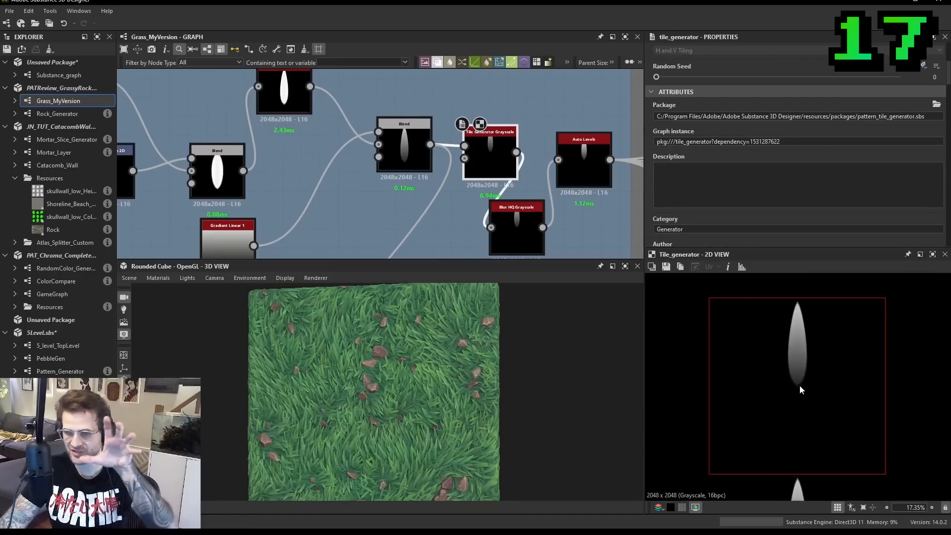
# - Compare the blade's position relative to the tile centre in the Blend and Tile Generator Grayscale outputs
pyautogui.scroll(-3, 401, 149)
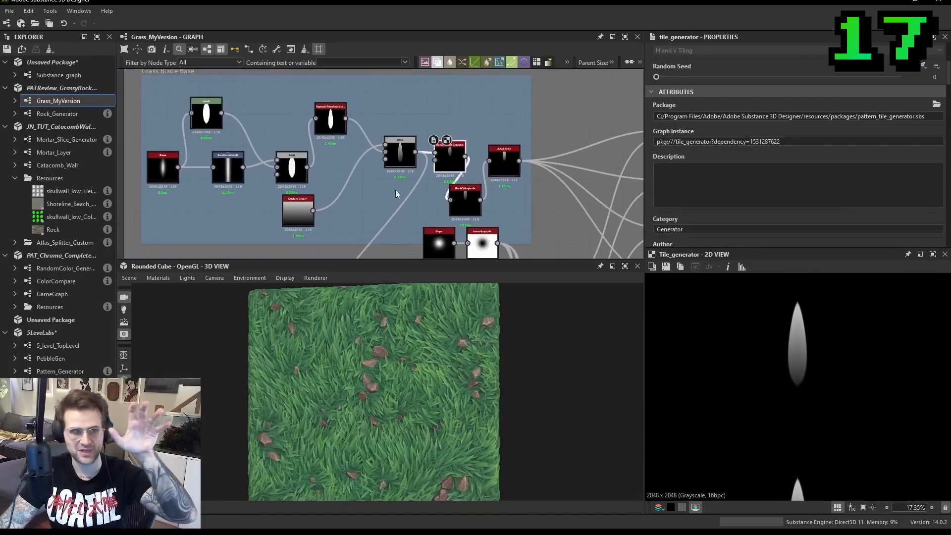
pyautogui.doubleClick(399, 151)
pyautogui.scroll(-1, 813, 375)
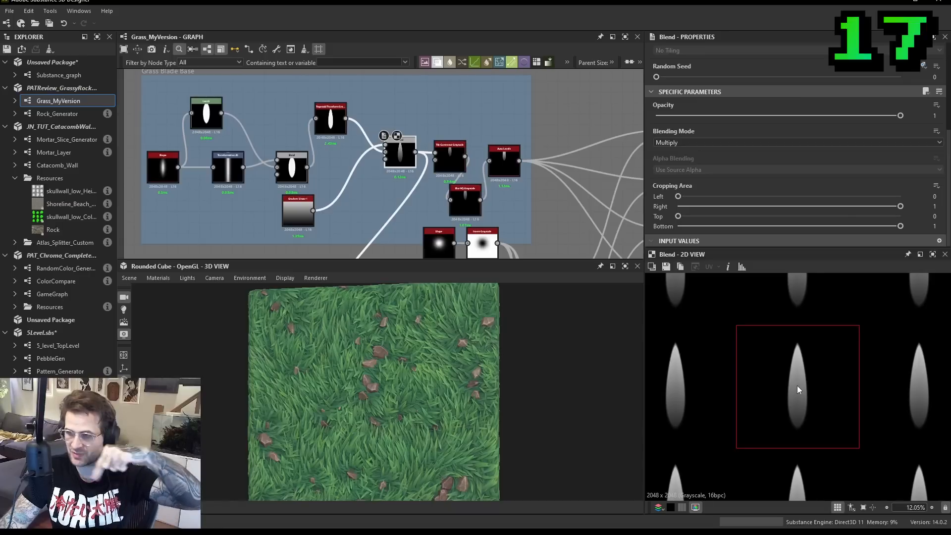
pyautogui.doubleClick(450, 157)
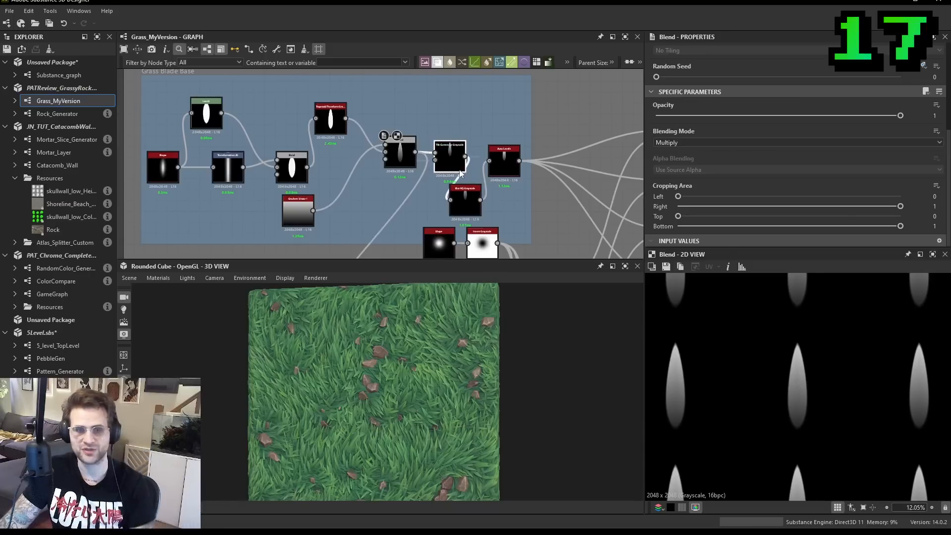
pyautogui.scroll(3, 798, 385)
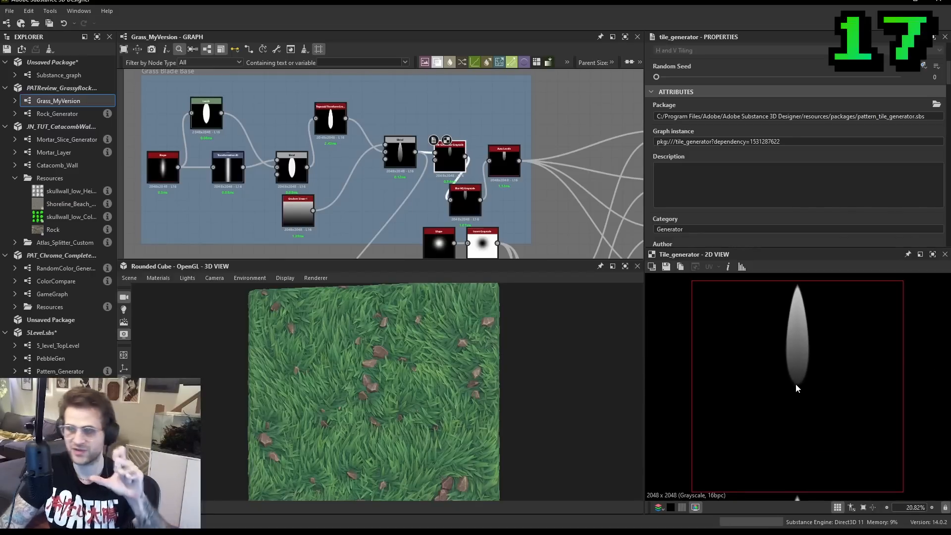
# - Add a second Tile Generator Grayscale fed by the grass blade's Blend node, in the empty area above the Tile Sampler
pyautogui.scroll(-2, 438, 202)
pyautogui.moveTo(434, 203)
pyautogui.mouseDown(button='middle')
pyautogui.moveTo(418, 70)
pyautogui.moveTo(427, 210)
pyautogui.mouseUp(button='middle')
pyautogui.press('space')
pyautogui.write('tile g')
pyautogui.press('Return')
pyautogui.scroll(3, 477, 107)
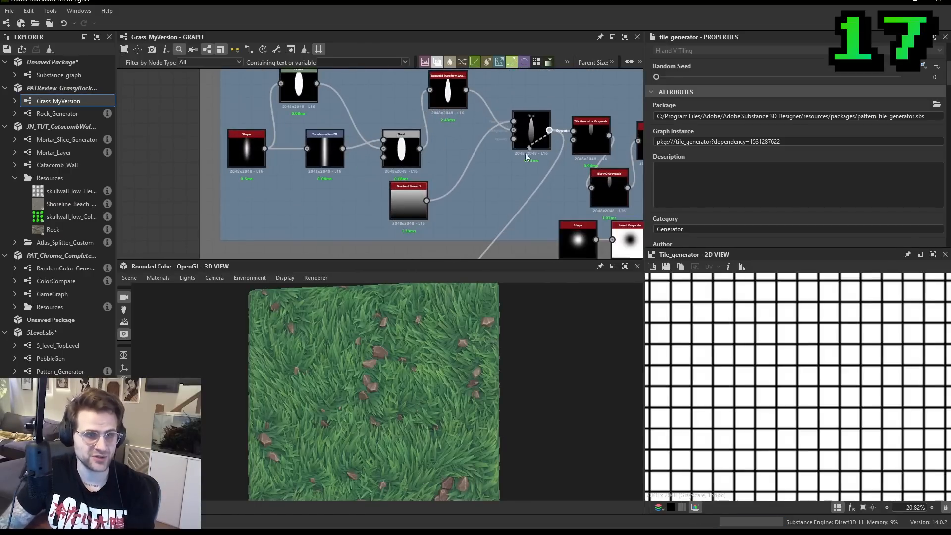
pyautogui.press('f')
pyautogui.scroll(-4, 803, 294)
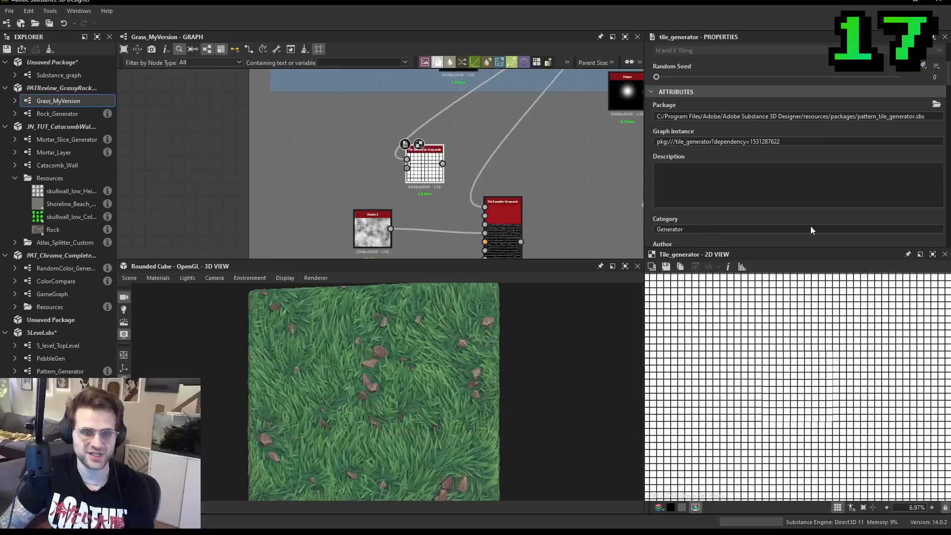
# - Set the new Tile Generator's Pattern to Image Input with an X Amount and Y Amount of 1
pyautogui.scroll(-5, 674, 191)
pyautogui.click(702, 180)
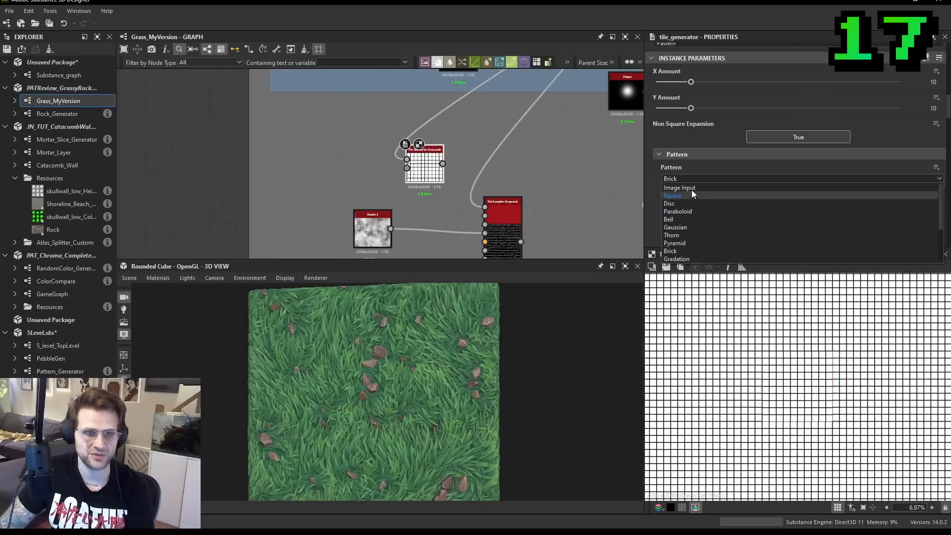
pyautogui.click(691, 193)
pyautogui.moveTo(689, 81); pyautogui.dragTo(657, 82)
pyautogui.moveTo(690, 108); pyautogui.dragTo(627, 109)
# - Shift the blade into the tile's upper half with Global Offset Y and set the Tile Generator's Scale to 0.74
pyautogui.scroll(-5, 773, 189)
pyautogui.scroll(-5, 728, 189)
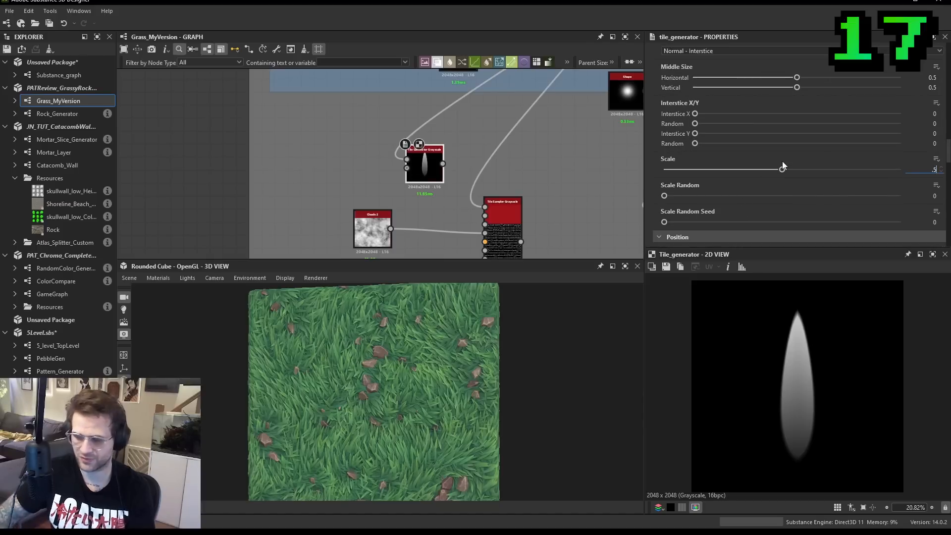
pyautogui.scroll(-6, 745, 189)
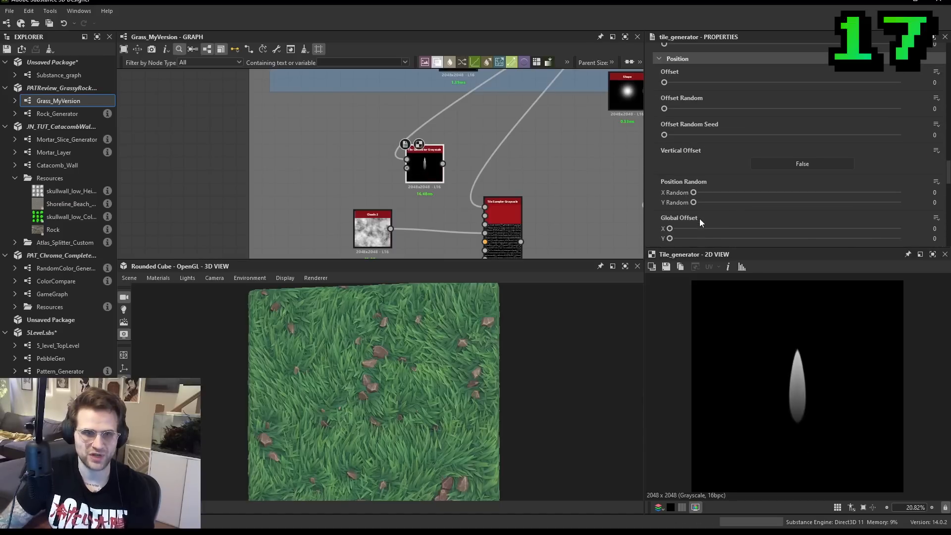
pyautogui.moveTo(670, 238); pyautogui.dragTo(852, 238)
pyautogui.scroll(4, 730, 89)
pyautogui.moveTo(730, 110); pyautogui.dragTo(745, 111)
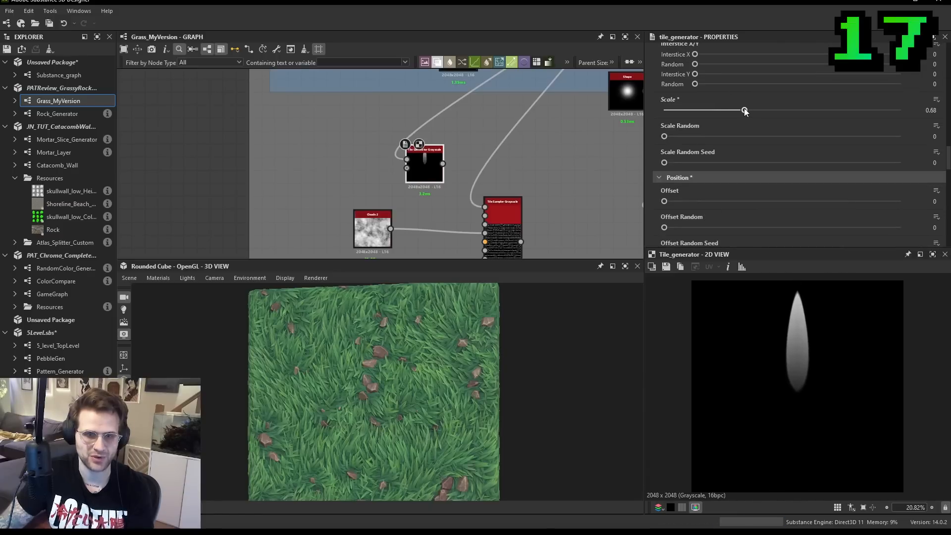
# - Add a Transformation 2D node after the Tile Generator and check the blade's base against the transform's centre point
pyautogui.moveTo(481, 151); pyautogui.dragTo(442, 150, button='middle')
pyautogui.press('space')
pyautogui.write('tr')
pyautogui.click(485, 172)
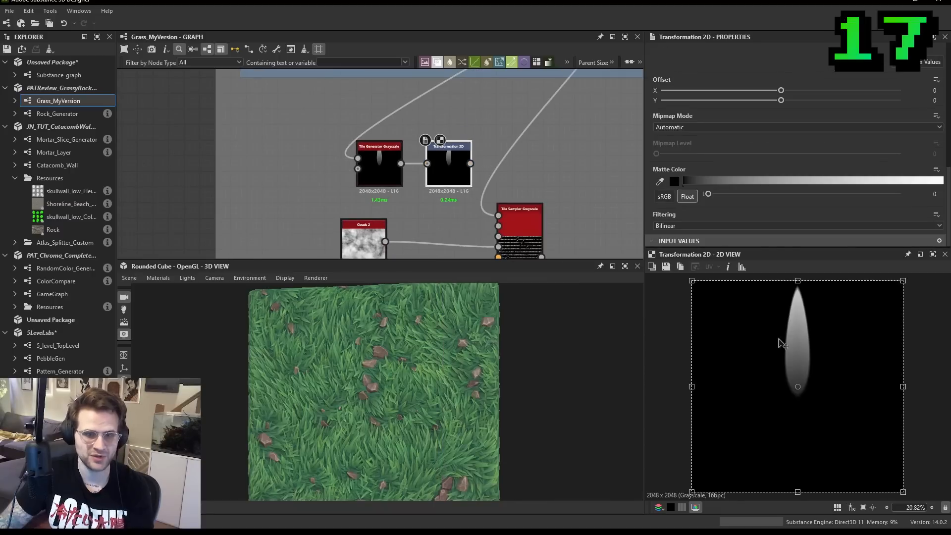
pyautogui.scroll(2, 785, 383)
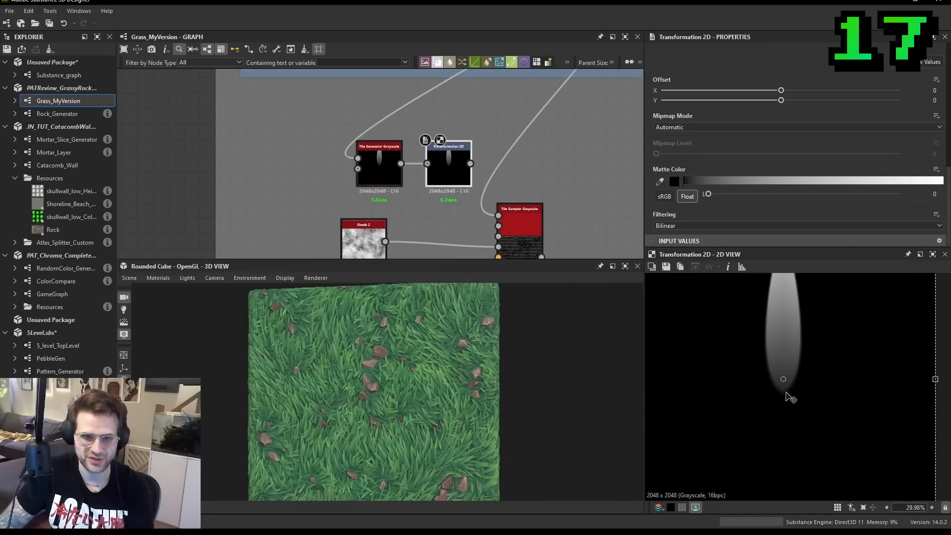
# - Adjust the Tile Generator's Global Offset Y so the blade's base sits on the centre point of the Transformation 2D
pyautogui.click(393, 170)
pyautogui.scroll(-6, 781, 175)
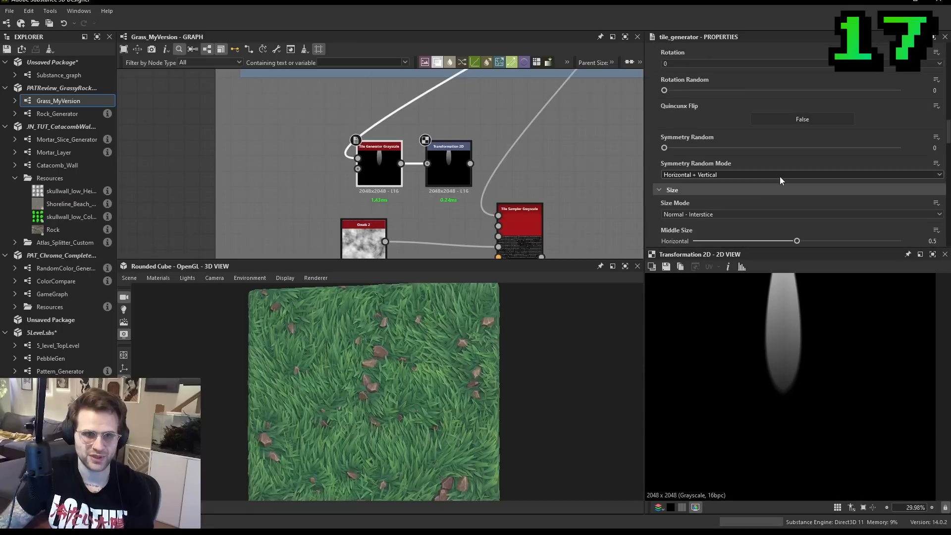
pyautogui.scroll(-1, 743, 178)
pyautogui.scroll(-6, 725, 181)
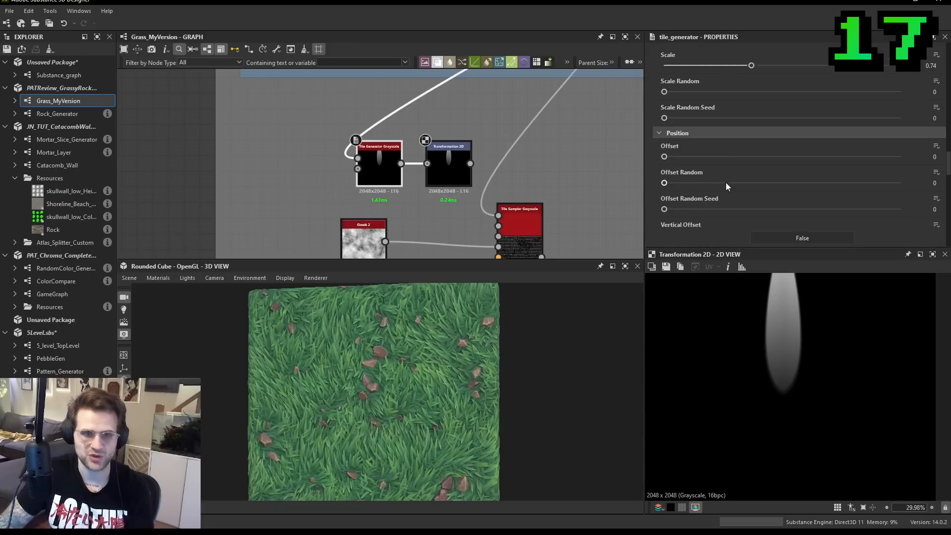
pyautogui.moveTo(740, 224); pyautogui.dragTo(845, 224)
pyautogui.scroll(-2, 812, 322)
pyautogui.click(442, 170)
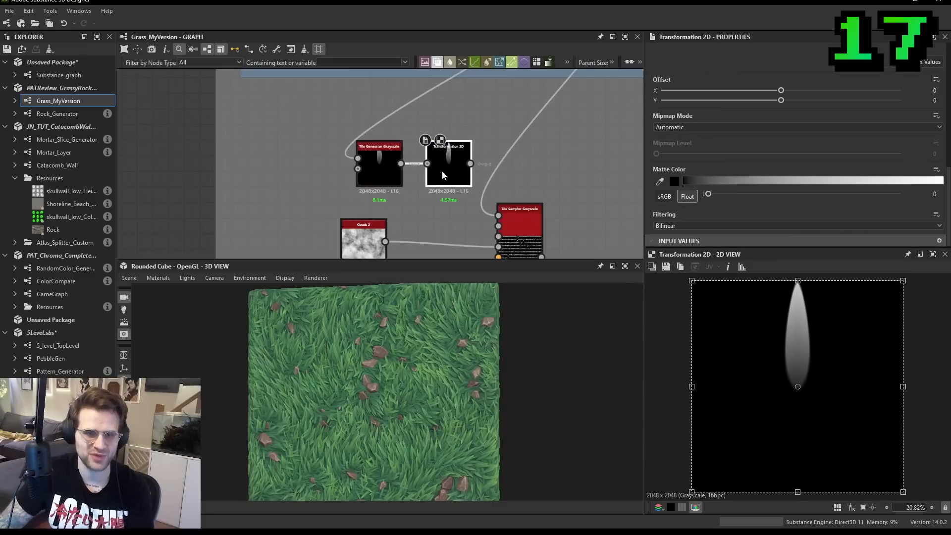
pyautogui.scroll(3, 817, 361)
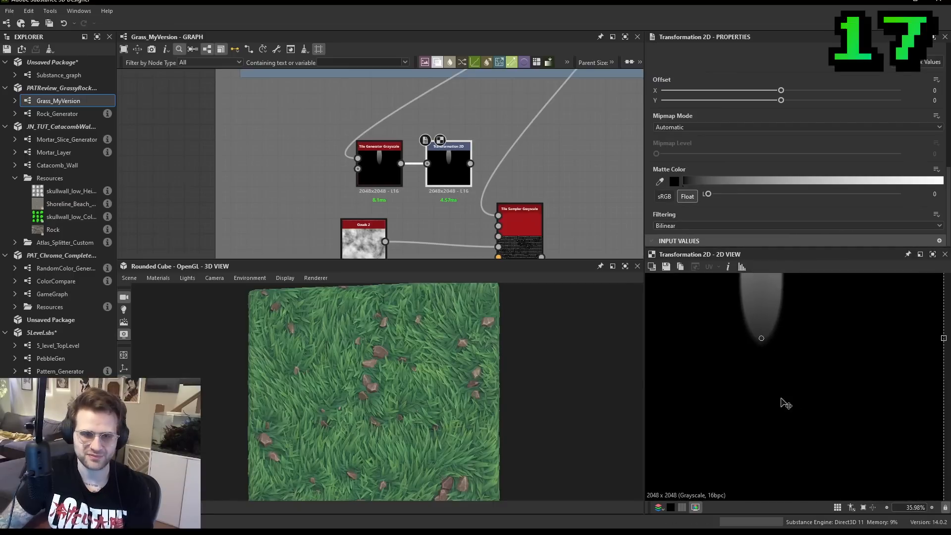
pyautogui.scroll(-2, 818, 361)
pyautogui.scroll(1, 819, 381)
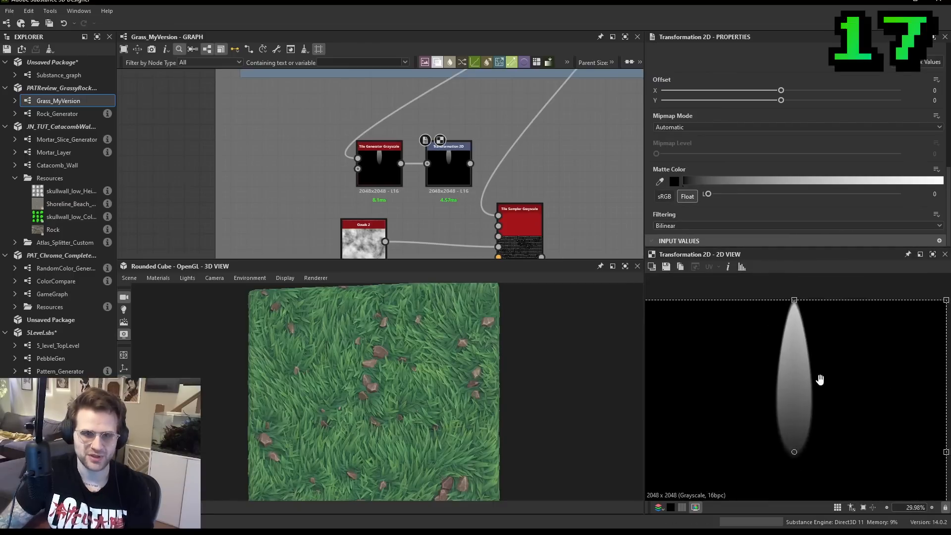
# - Reduce the Tile Generator's Scale to 0.7 and recheck the blade through the Transformation 2D node
pyautogui.click(379, 149)
pyautogui.scroll(-10, 822, 132)
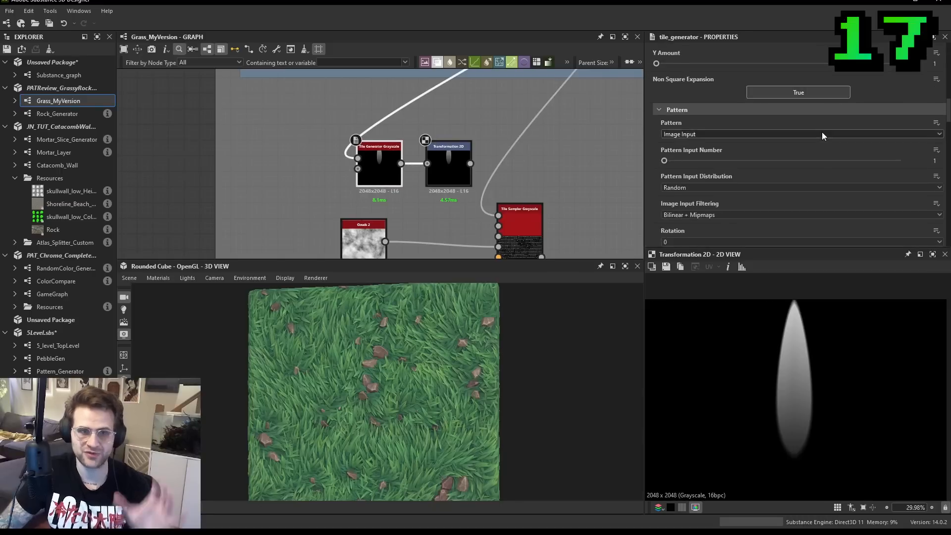
pyautogui.scroll(-4, 793, 203)
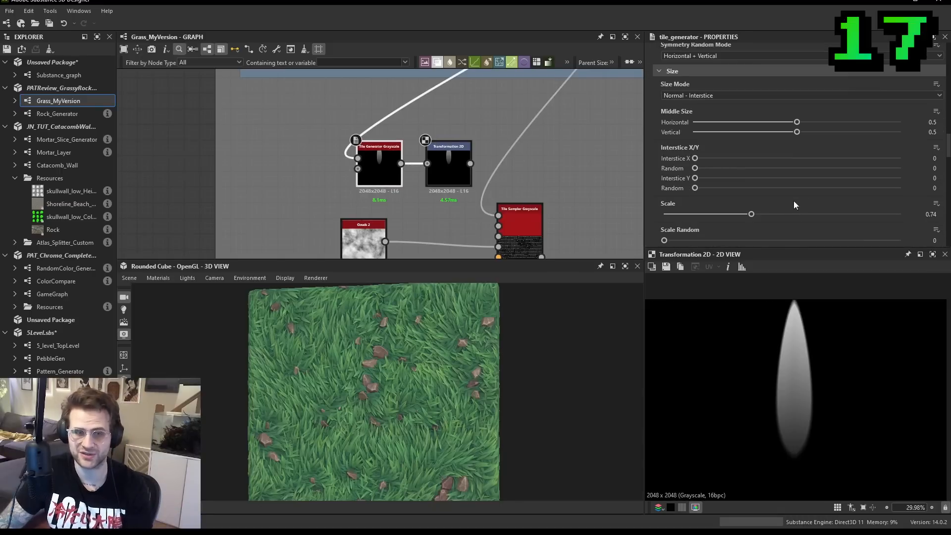
pyautogui.moveTo(751, 214); pyautogui.dragTo(747, 215)
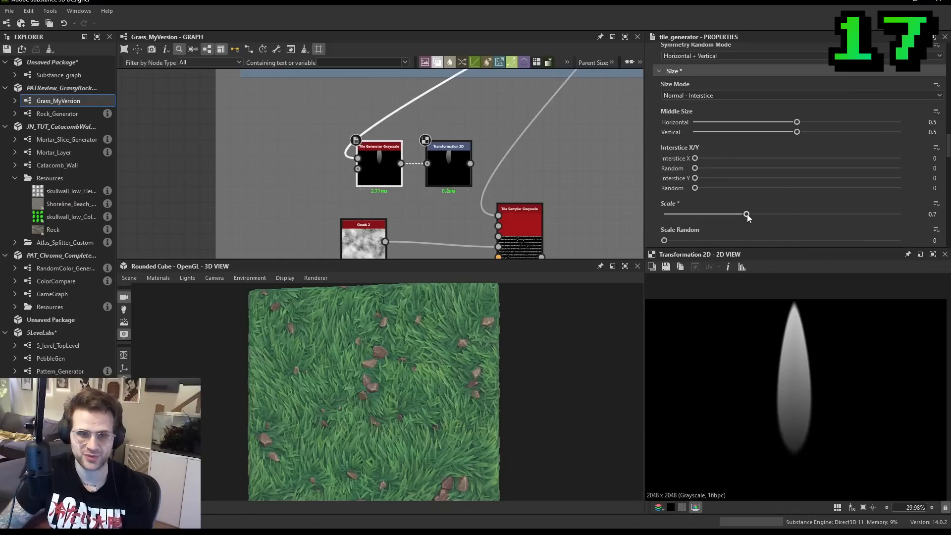
pyautogui.click(437, 173)
# - Connect the Transformation 2D output to the Tile Sampler's pattern input in place of the Blend, and preview the sampler
pyautogui.scroll(-1, 493, 213)
pyautogui.moveTo(472, 176); pyautogui.dragTo(459, 177)
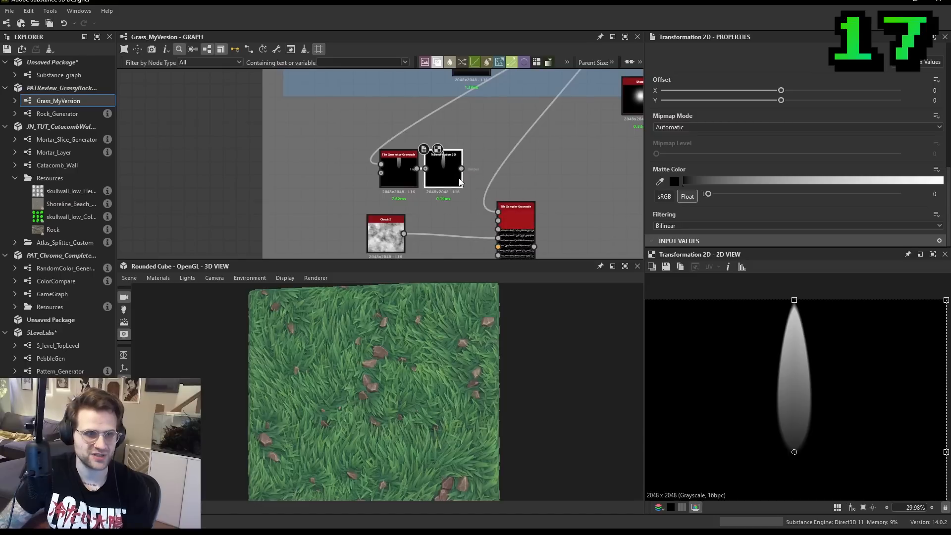
pyautogui.doubleClick(519, 212)
pyautogui.moveTo(499, 212); pyautogui.dragTo(451, 169)
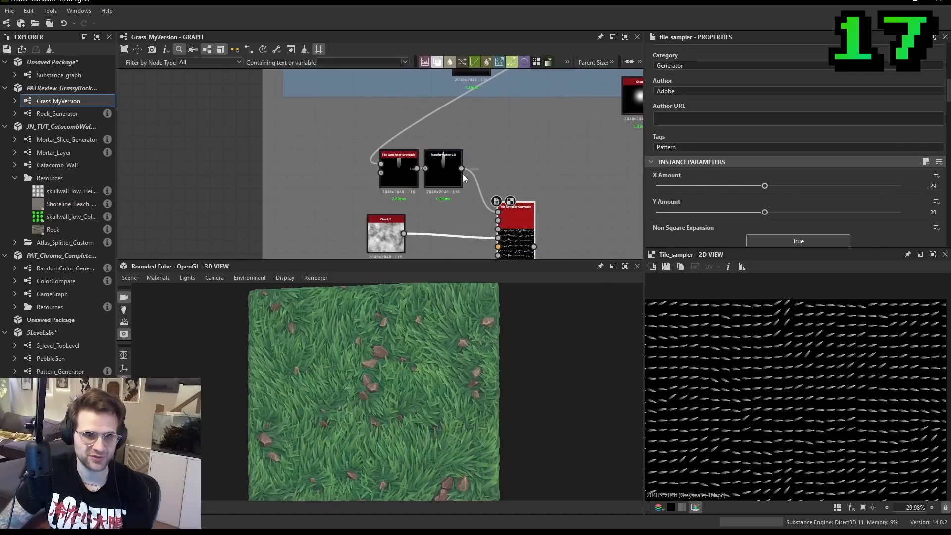
# - Set the Tile Sampler's Scale to 5.02 and its Rotation Map Multiplier to 0.46
pyautogui.scroll(-10, 780, 201)
pyautogui.scroll(-5, 744, 201)
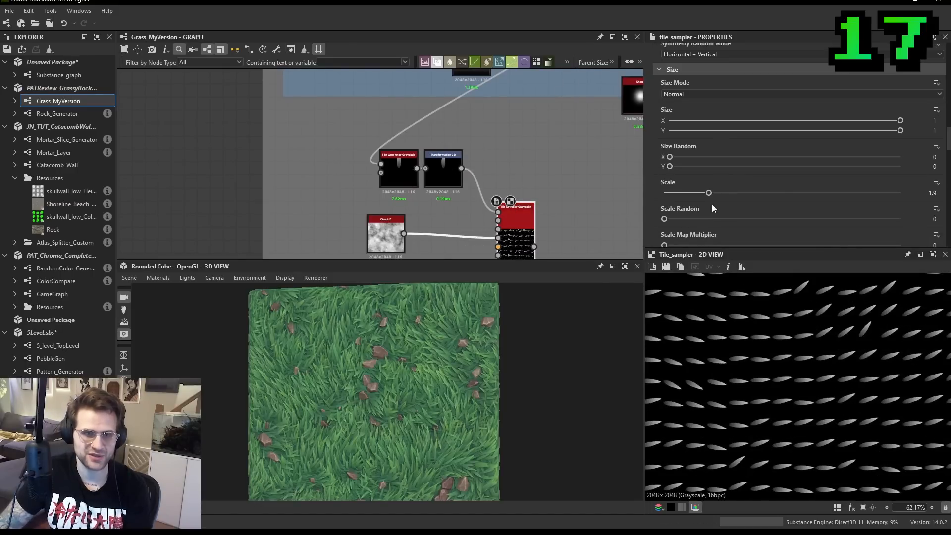
pyautogui.moveTo(710, 193); pyautogui.dragTo(782, 195)
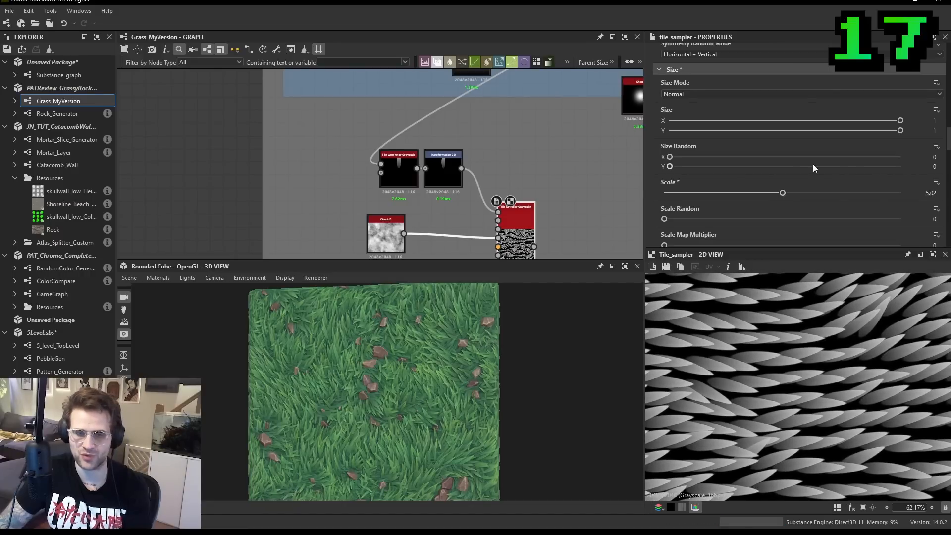
pyautogui.scroll(-15, 793, 178)
pyautogui.moveTo(746, 156); pyautogui.dragTo(772, 165)
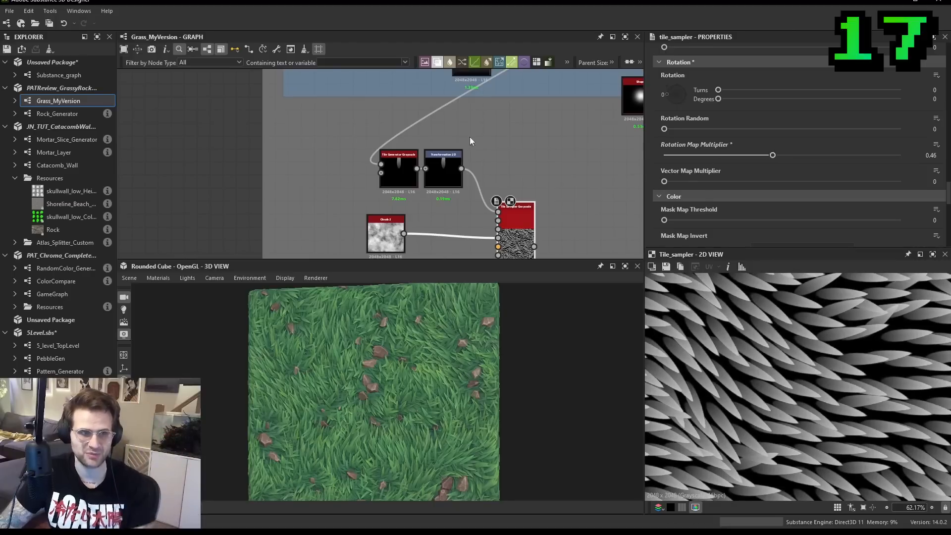
# - Reconnect the original blade Blend to the Tile Sampler's pattern input and compare how the blades rotate
pyautogui.moveTo(466, 142); pyautogui.dragTo(441, 211, button='middle')
pyautogui.scroll(-1, 440, 212)
pyautogui.moveTo(502, 126); pyautogui.dragTo(475, 173, button='middle')
pyautogui.scroll(-1, 474, 102)
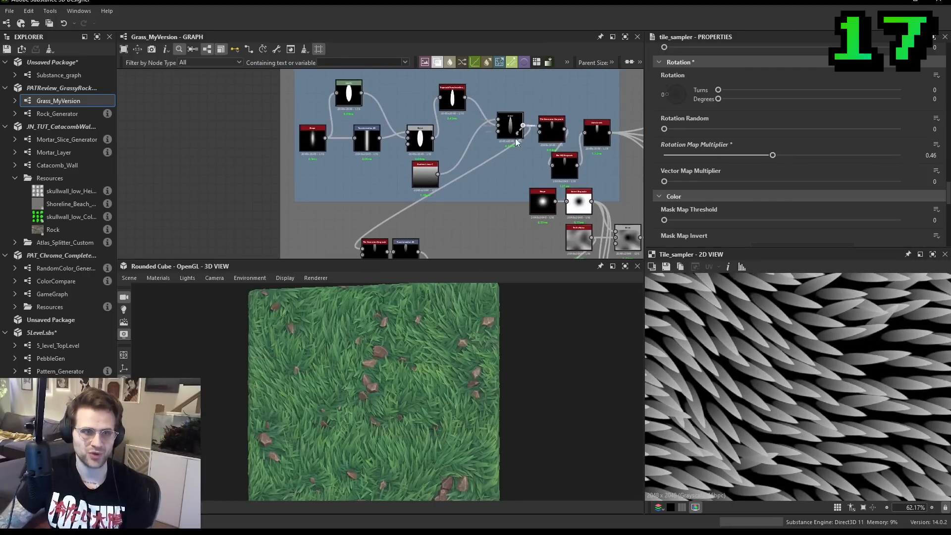
pyautogui.moveTo(522, 126); pyautogui.dragTo(487, 168)
pyautogui.scroll(3, 760, 365)
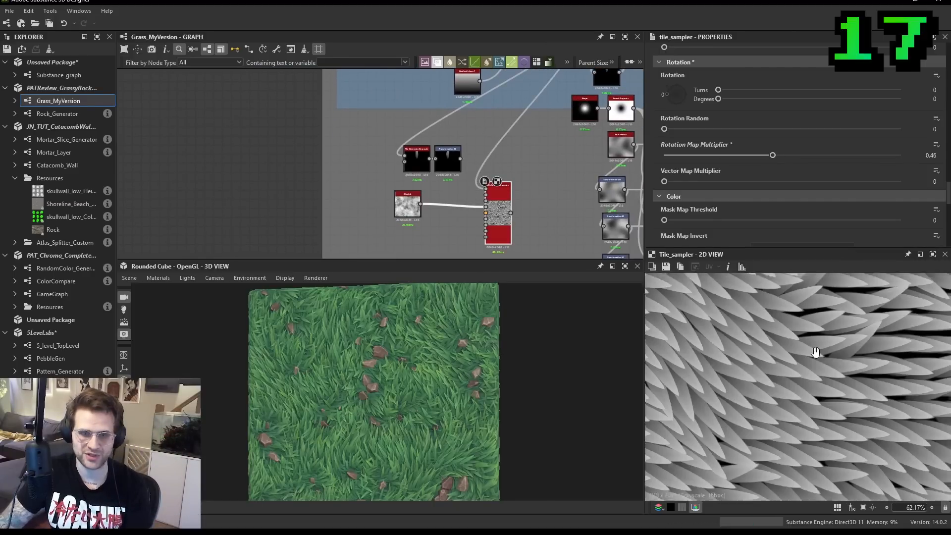
pyautogui.scroll(4, 834, 378)
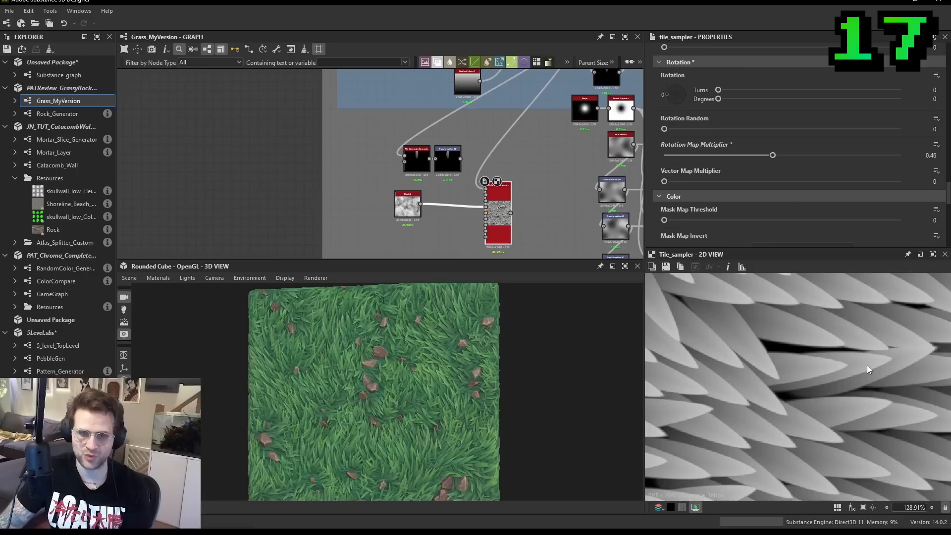
# - Try a Rotation Random of 0.27 on the Tile Sampler, undo it, and apply a slight random rotation instead
pyautogui.scroll(-10, 842, 384)
pyautogui.scroll(-6, 757, 166)
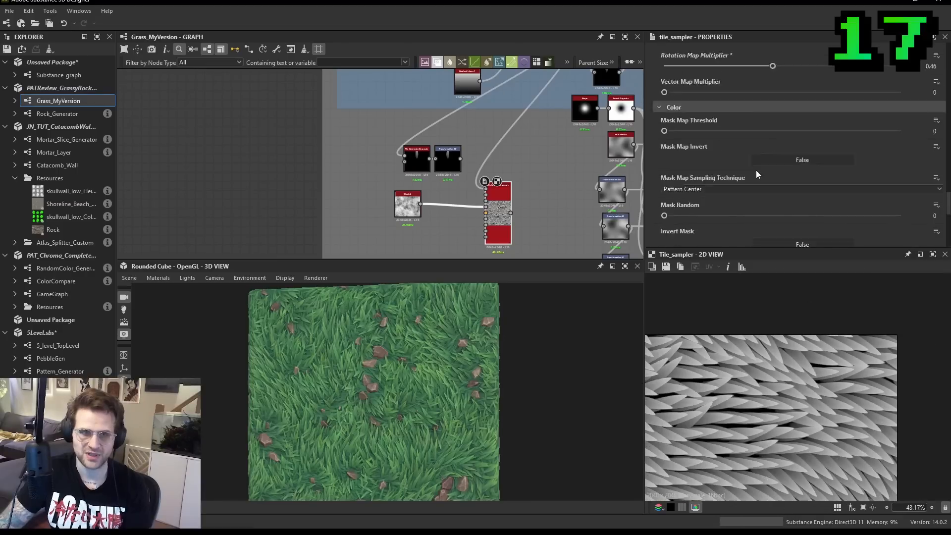
pyautogui.scroll(8, 701, 158)
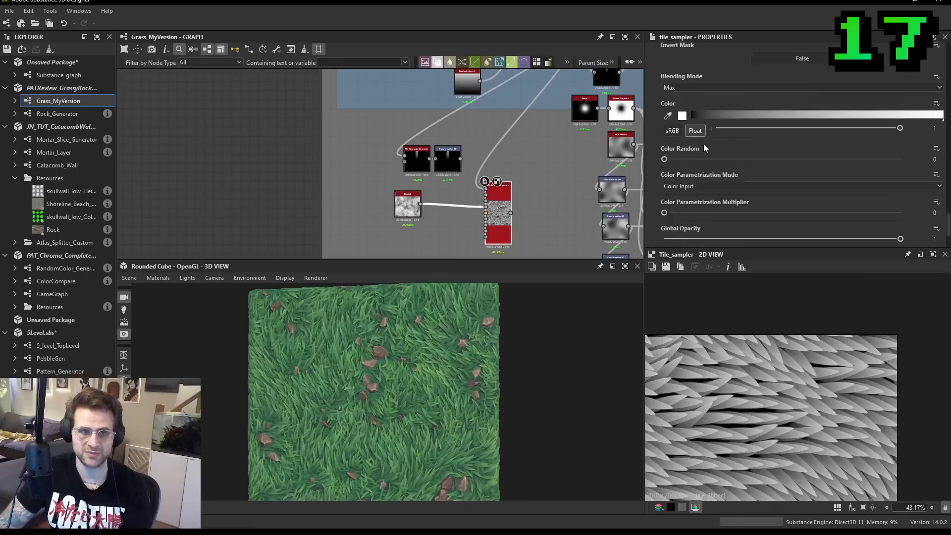
pyautogui.scroll(1, 700, 155)
pyautogui.moveTo(679, 211); pyautogui.dragTo(727, 211)
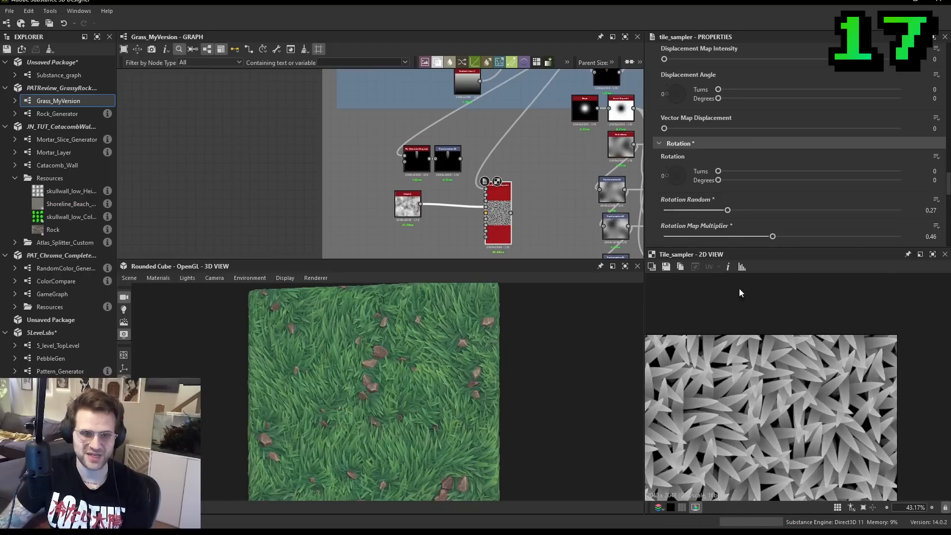
pyautogui.hotkey('ctrl', 'z')
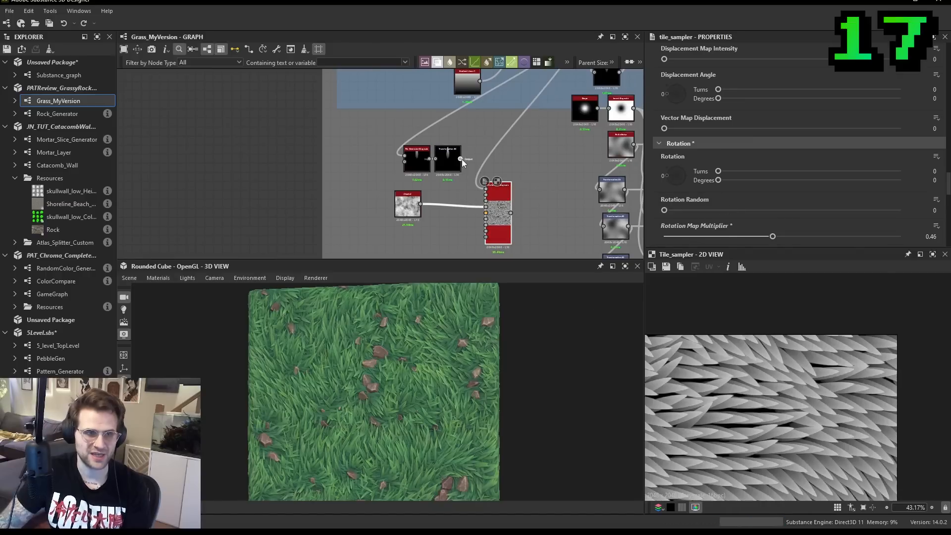
pyautogui.hotkey('ctrl', 'y')
pyautogui.moveTo(664, 211); pyautogui.dragTo(675, 212)
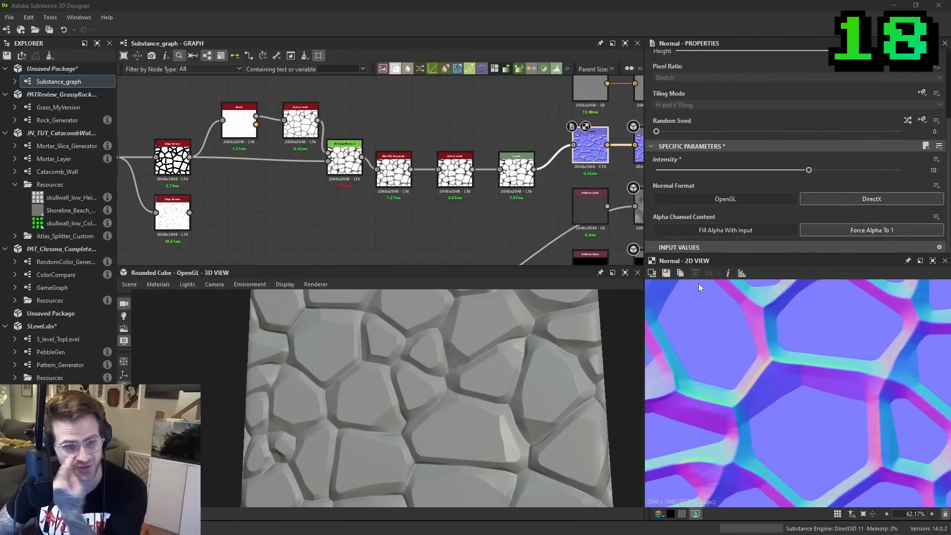
# - Examine the stone graph's Normal output in 2D, the stone surface in 3D and the start of the node chain
pyautogui.scroll(3, 835, 388)
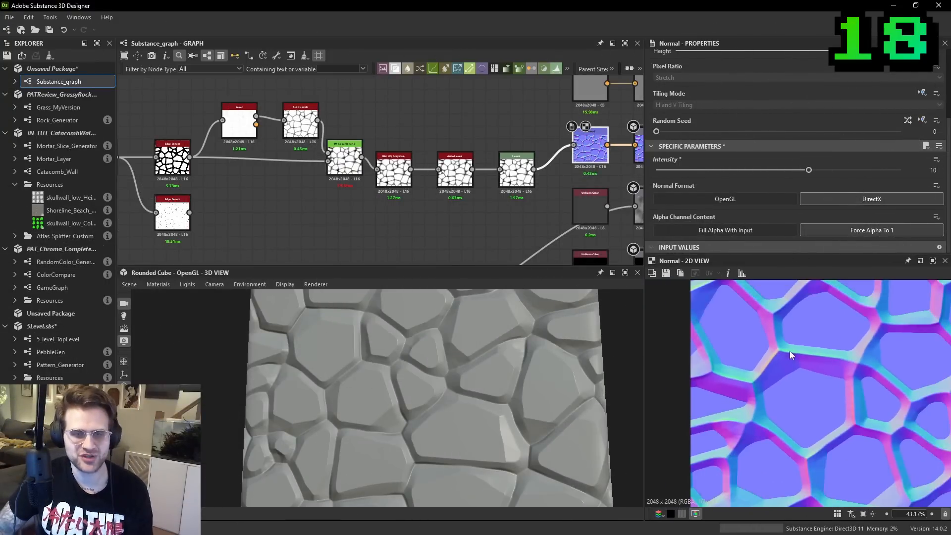
pyautogui.scroll(-5, 771, 353)
pyautogui.moveTo(303, 387); pyautogui.dragTo(438, 364)
pyautogui.moveTo(375, 171); pyautogui.dragTo(429, 176, button='middle')
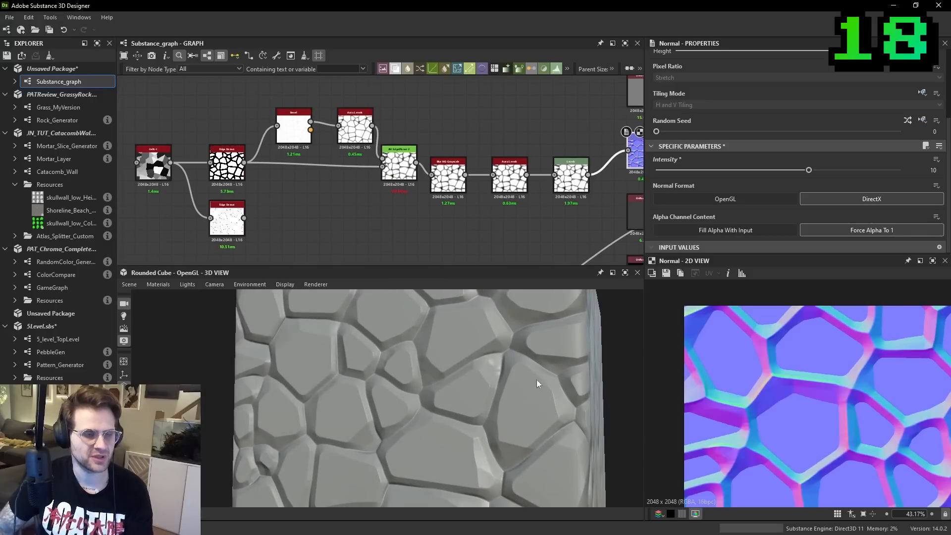
# - Check the Levels output up close and set the Blur HQ Grayscale node's Intensity to 0.49
pyautogui.scroll(5, 747, 385)
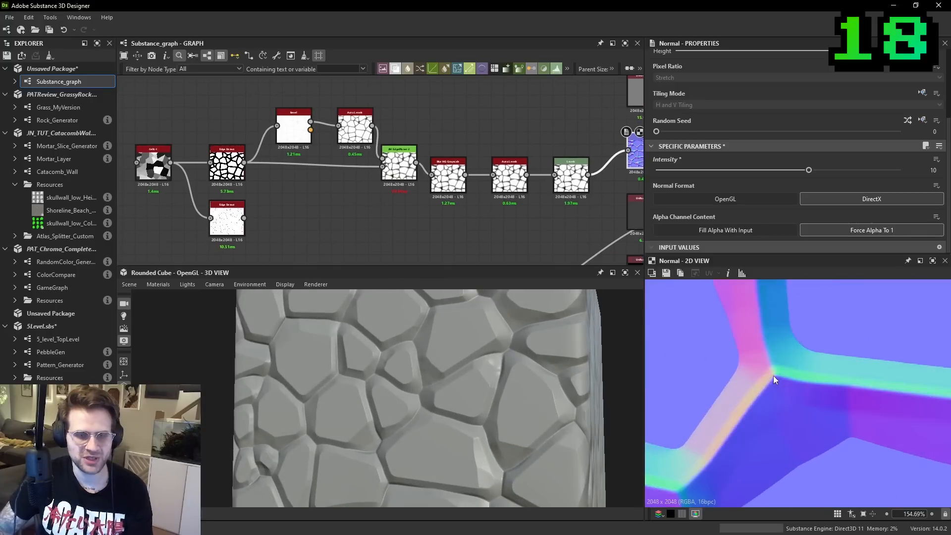
pyautogui.click(570, 193)
pyautogui.scroll(-2, 545, 188)
pyautogui.scroll(2, 517, 185)
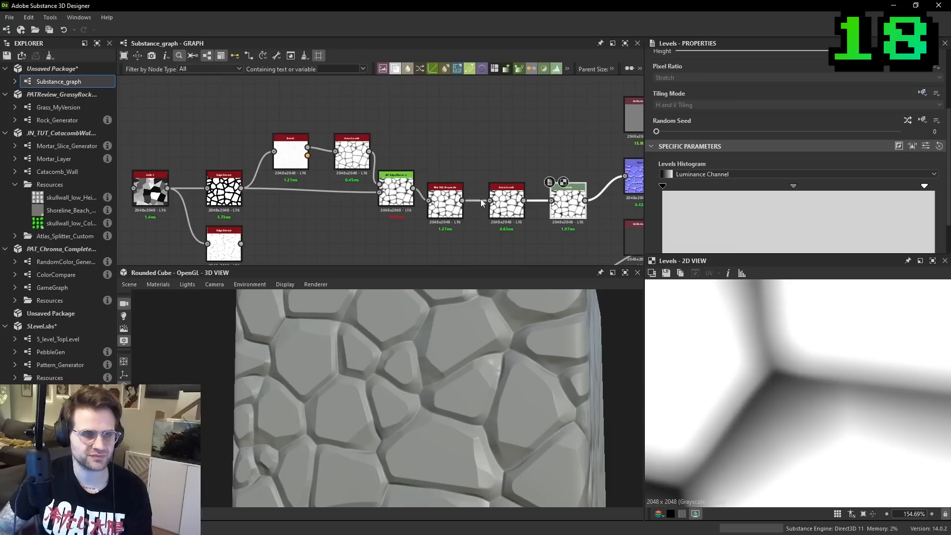
pyautogui.click(447, 200)
pyautogui.scroll(-5, 768, 206)
pyautogui.moveTo(671, 207); pyautogui.dragTo(664, 206)
# - Compare the outputs of the upper and lower Edge Detect nodes in the 2D view at a cell junction
pyautogui.scroll(-2, 351, 172)
pyautogui.moveTo(186, 129); pyautogui.dragTo(464, 189)
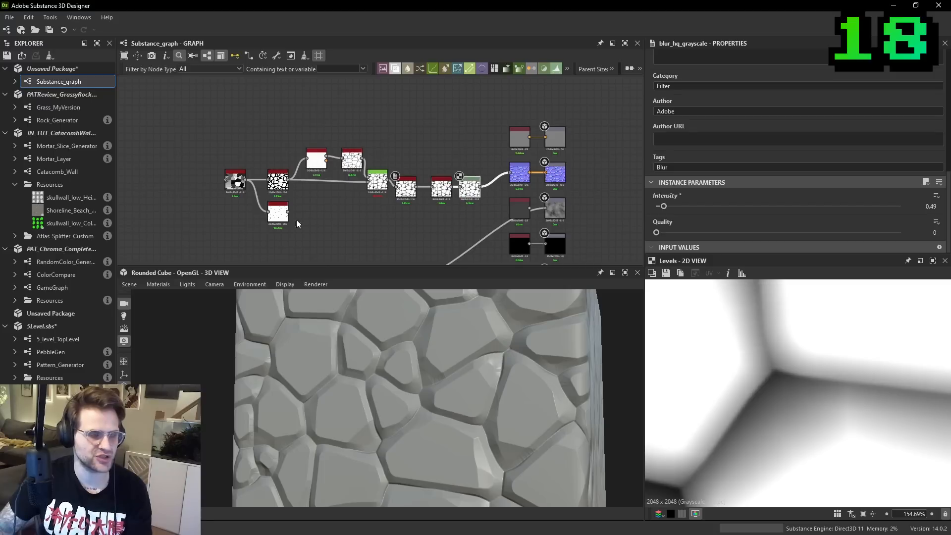
pyautogui.moveTo(228, 240); pyautogui.dragTo(228, 240)
pyautogui.click(195, 179)
pyautogui.scroll(3, 274, 212)
pyautogui.doubleClick(280, 158)
pyautogui.scroll(1, 728, 375)
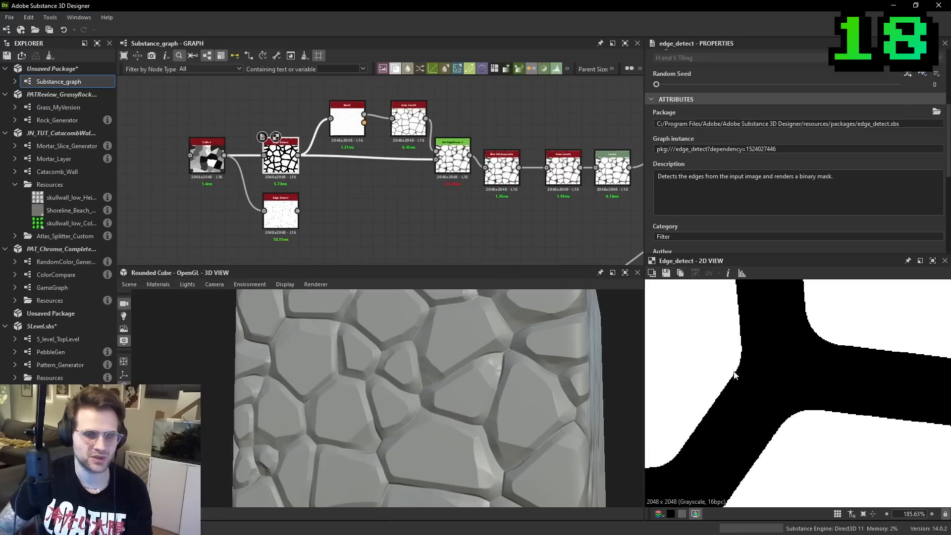
pyautogui.doubleClick(268, 224)
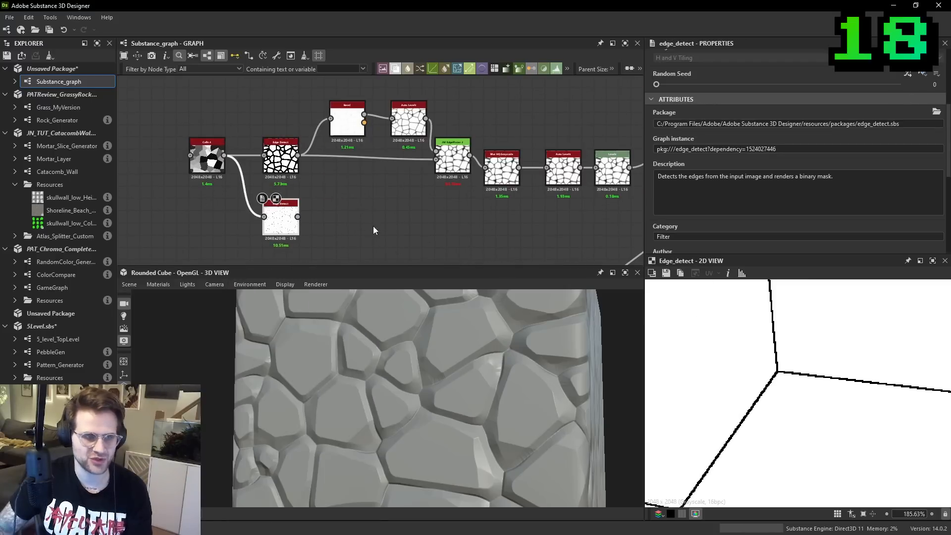
# - Add a Flood Fill node and feed it from the lower Edge Detect
pyautogui.press('space')
pyautogui.write('flood')
pyautogui.press('Return')
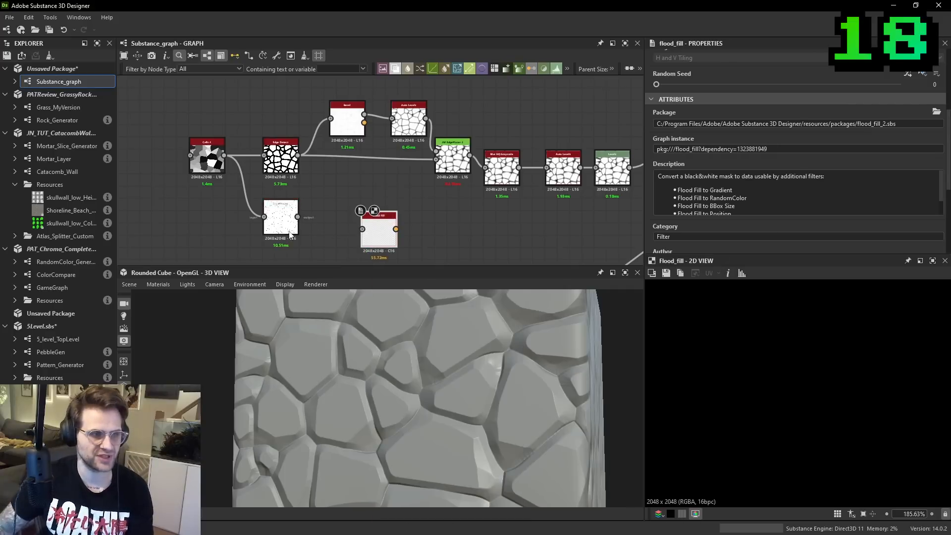
pyautogui.moveTo(297, 218); pyautogui.dragTo(362, 229)
pyautogui.scroll(-5, 843, 400)
pyautogui.moveTo(580, 214); pyautogui.dragTo(495, 216, button='middle')
# - Add a Flood Fill to Random Grayscale node and connect the Flood Fill output to it
pyautogui.press('space')
pyautogui.write('flood')
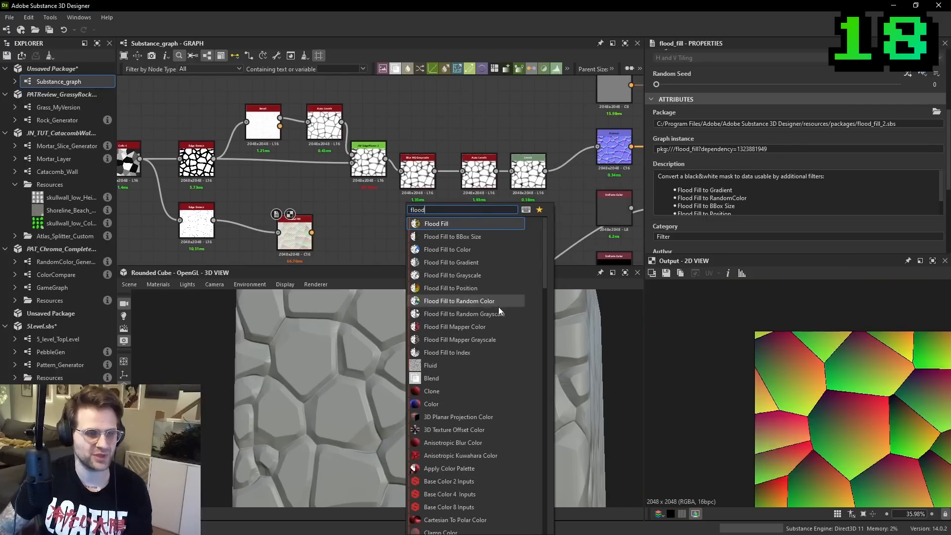
pyautogui.click(495, 313)
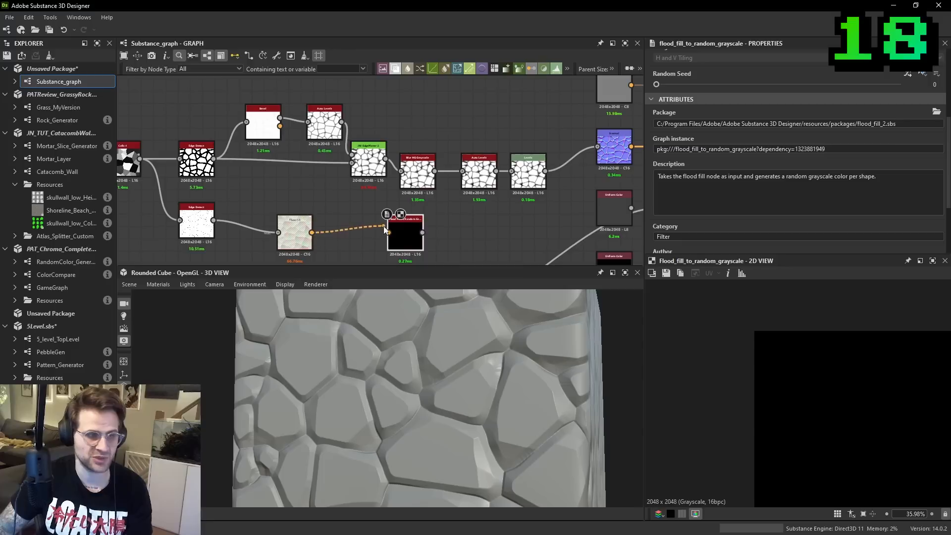
pyautogui.moveTo(402, 231); pyautogui.dragTo(365, 236)
# - Add a Distance node and connect Flood Fill to Random Grayscale to its Source Input
pyautogui.press('space')
pyautogui.write('dis')
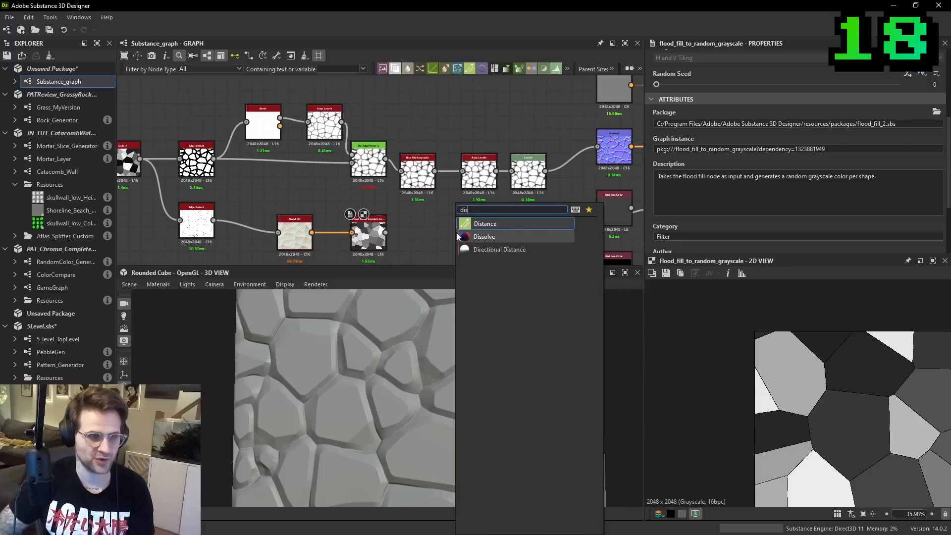
pyautogui.press('Return')
pyautogui.scroll(2, 415, 229)
pyautogui.moveTo(416, 229); pyautogui.dragTo(454, 133, button='middle')
pyautogui.scroll(1, 455, 132)
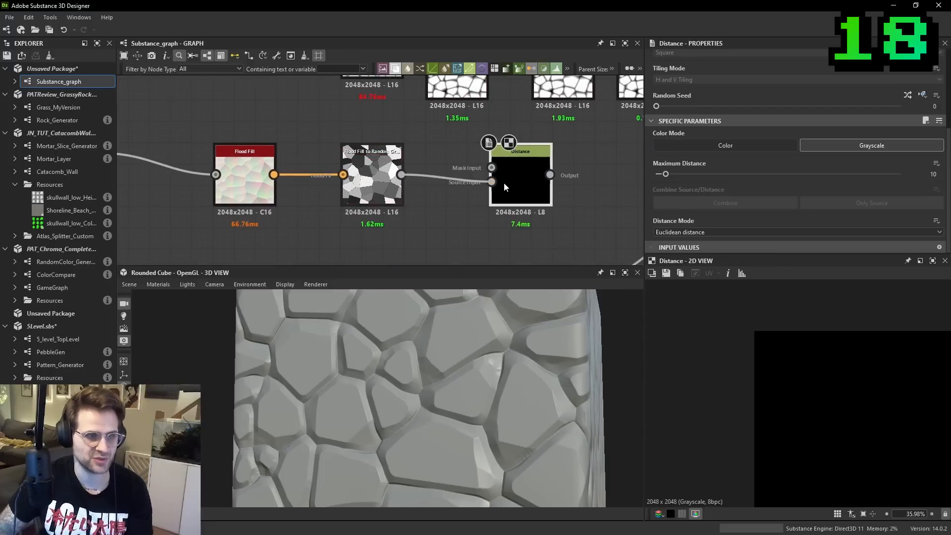
pyautogui.moveTo(504, 184); pyautogui.dragTo(504, 184)
# - Connect the lower Edge Detect to the Distance node's Mask Input, choose Only Source, and raise the Maximum Distance
pyautogui.click(492, 168)
pyautogui.moveTo(141, 117); pyautogui.dragTo(263, 191, button='middle')
pyautogui.click(226, 227)
pyautogui.moveTo(432, 215); pyautogui.dragTo(394, 159, button='middle')
pyautogui.moveTo(301, 234); pyautogui.dragTo(446, 229)
pyautogui.moveTo(529, 221); pyautogui.dragTo(419, 240, button='middle')
pyautogui.click(495, 215)
pyautogui.click(894, 202)
pyautogui.click(900, 174)
# - Add a Blend node combining the Levels and Distance outputs, with its Blending Mode set to Multiply
pyautogui.moveTo(443, 205); pyautogui.dragTo(274, 221, button='middle')
pyautogui.click(478, 181)
pyautogui.press('space')
pyautogui.click(504, 215)
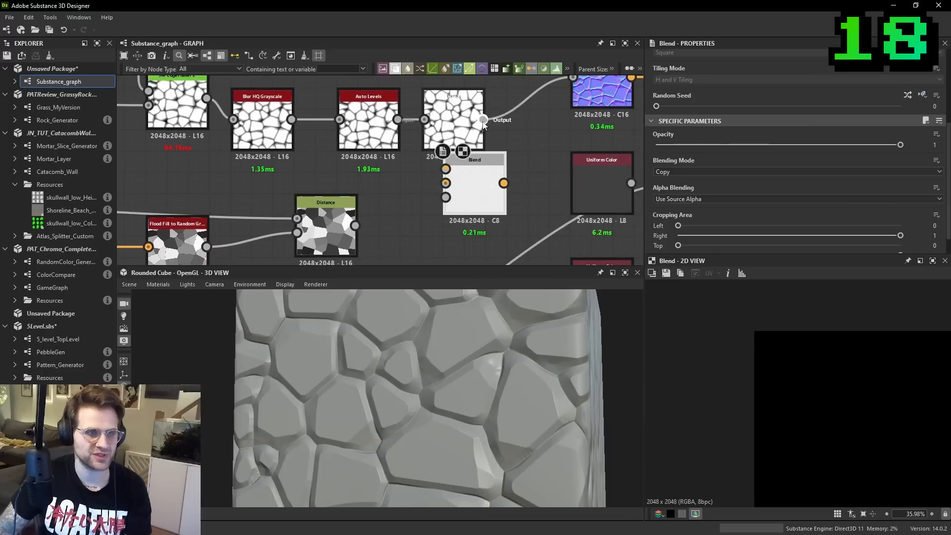
pyautogui.moveTo(470, 188); pyautogui.dragTo(449, 229)
pyautogui.moveTo(355, 226); pyautogui.dragTo(425, 212)
pyautogui.click(682, 172)
pyautogui.click(679, 194)
# - Check the blended cell edge up close and connect the Blend output to the Normal node
pyautogui.scroll(10, 845, 391)
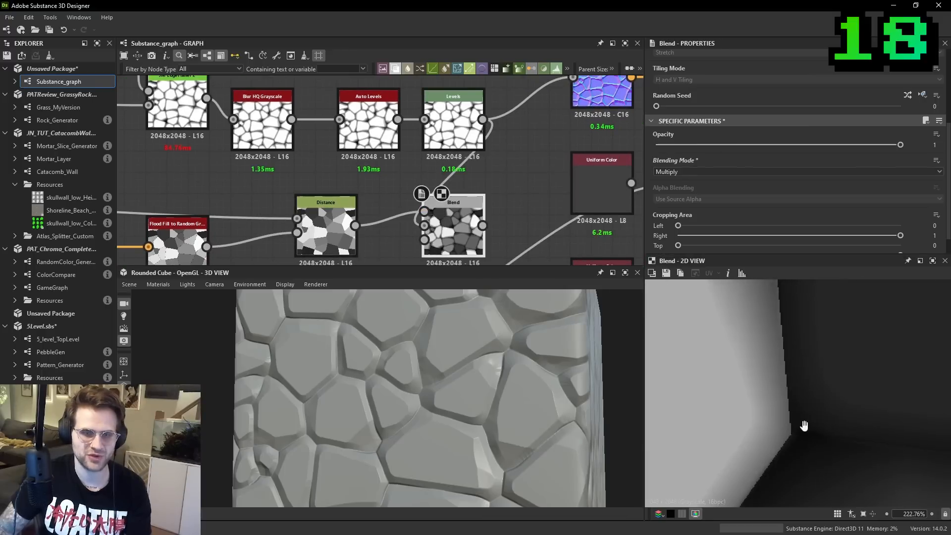
pyautogui.scroll(2, 782, 352)
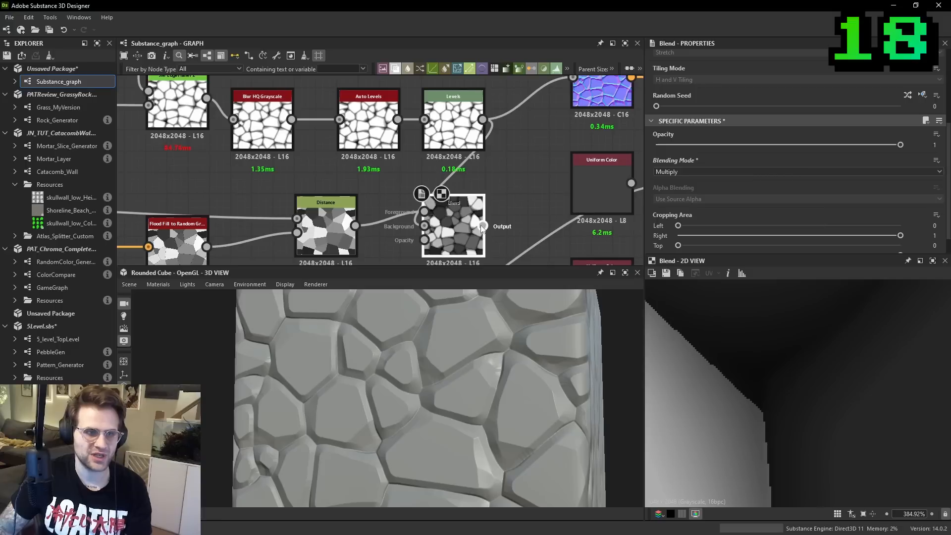
pyautogui.moveTo(584, 70); pyautogui.dragTo(566, 106)
pyautogui.moveTo(467, 252); pyautogui.dragTo(495, 177, button='middle')
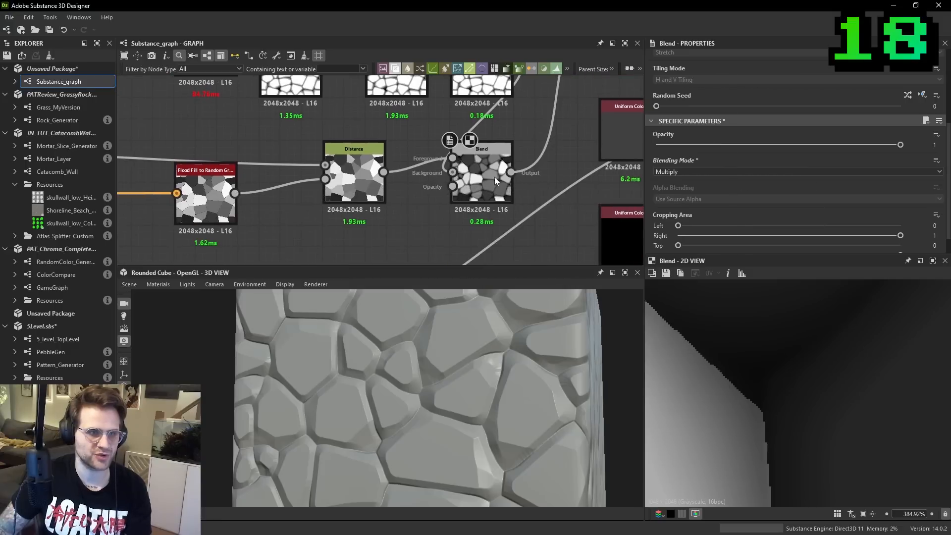
# - Examine the seams between neighbouring stones up close in the 3D view
pyautogui.scroll(6, 468, 370)
pyautogui.moveTo(486, 374); pyautogui.dragTo(456, 376, button='middle')
pyautogui.keyDown('ctrl'); pyautogui.keyDown('shift'); pyautogui.moveTo(456, 375); pyautogui.dragTo(379, 386, button='right'); pyautogui.keyUp('shift'); pyautogui.keyUp('ctrl')
pyautogui.scroll(-3, 379, 386)
pyautogui.moveTo(379, 385); pyautogui.dragTo(412, 356, button='middle')
pyautogui.scroll(4, 416, 361)
pyautogui.keyDown('ctrl'); pyautogui.keyDown('shift'); pyautogui.moveTo(419, 363); pyautogui.dragTo(570, 411, button='right'); pyautogui.keyUp('shift'); pyautogui.keyUp('ctrl')
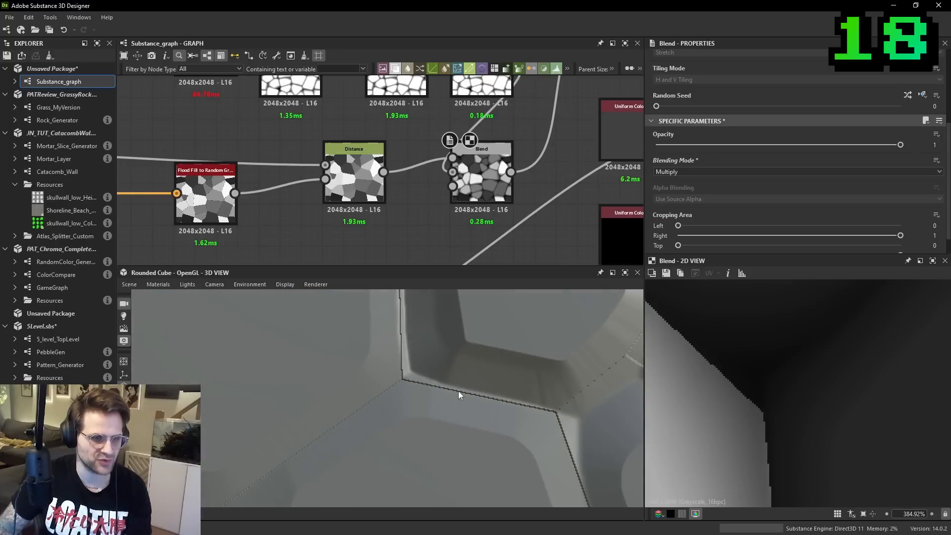
pyautogui.moveTo(400, 362); pyautogui.dragTo(391, 344, button='middle')
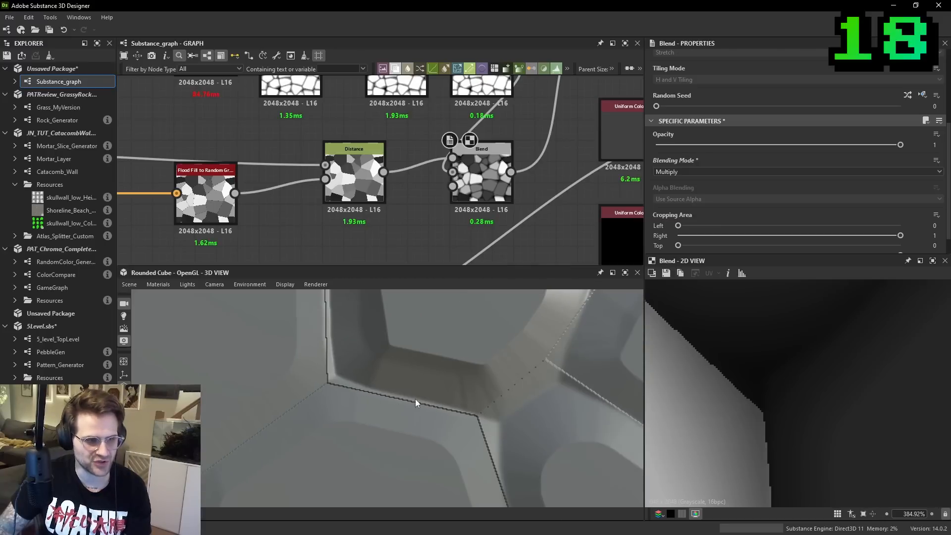
# - Inspect the Bevel, Auto Levels and upper Edge Detect outputs in 2D and compare them with the stone seams in 3D
pyautogui.moveTo(315, 129); pyautogui.dragTo(570, 310, button='middle')
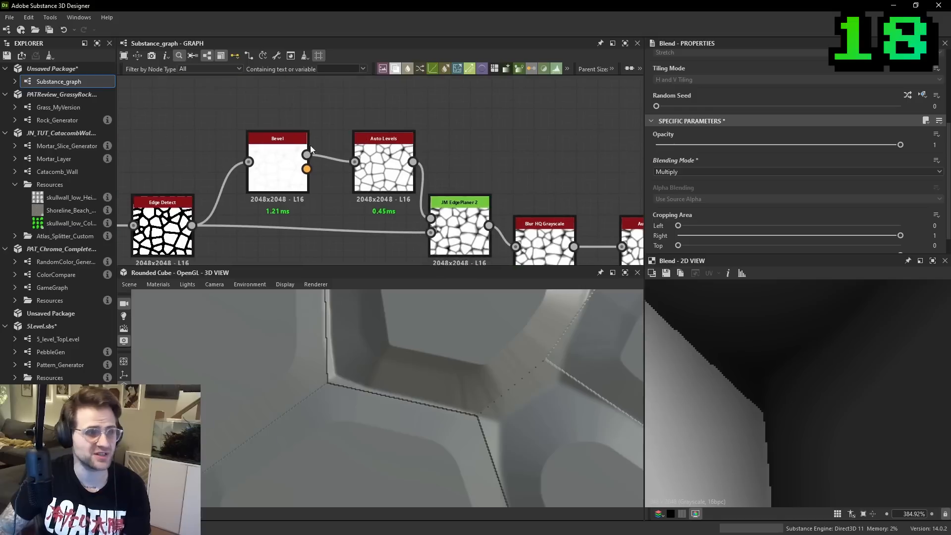
pyautogui.doubleClick(278, 159)
pyautogui.doubleClick(384, 169)
pyautogui.moveTo(384, 168); pyautogui.dragTo(487, 152, button='middle')
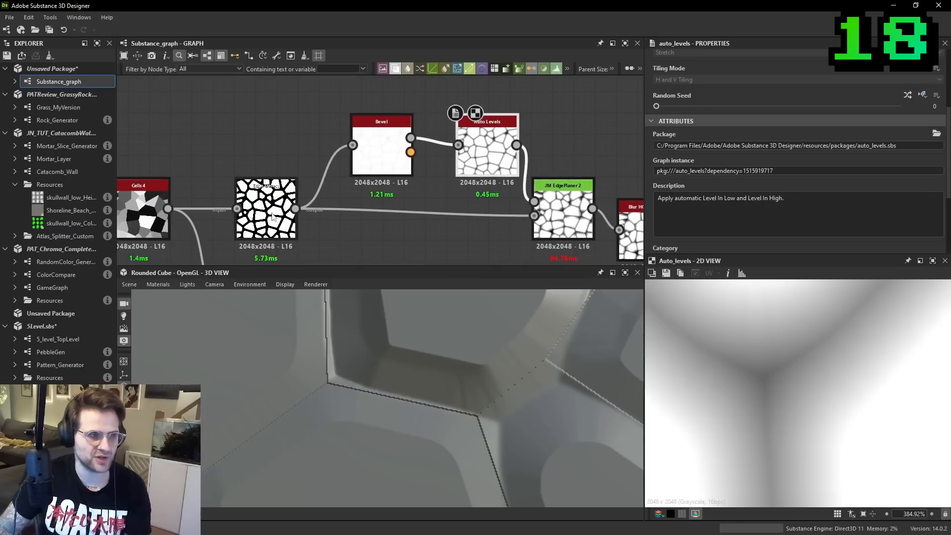
pyautogui.doubleClick(266, 213)
pyautogui.scroll(-4, 831, 399)
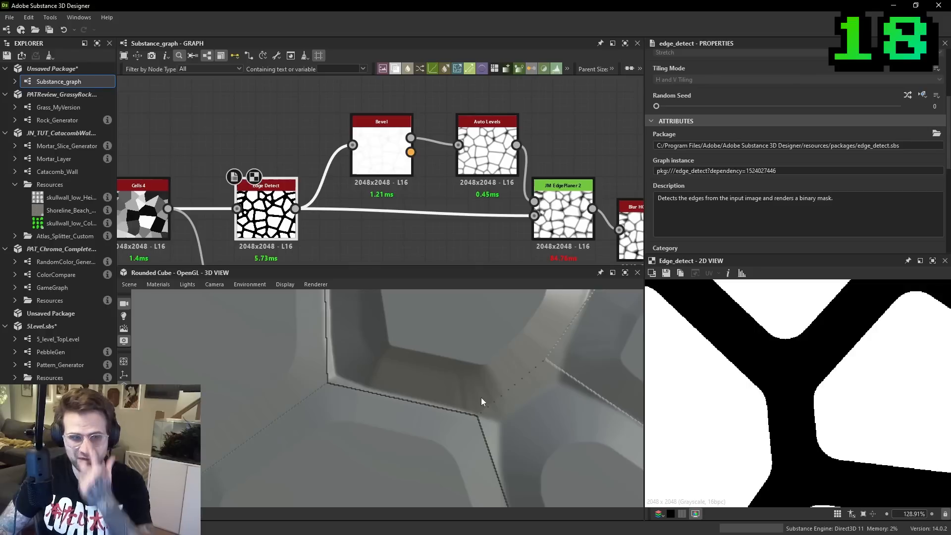
pyautogui.scroll(-6, 522, 394)
pyautogui.moveTo(486, 364); pyautogui.dragTo(485, 391, button='middle')
pyautogui.scroll(5, 485, 391)
pyautogui.moveTo(507, 385); pyautogui.dragTo(451, 372)
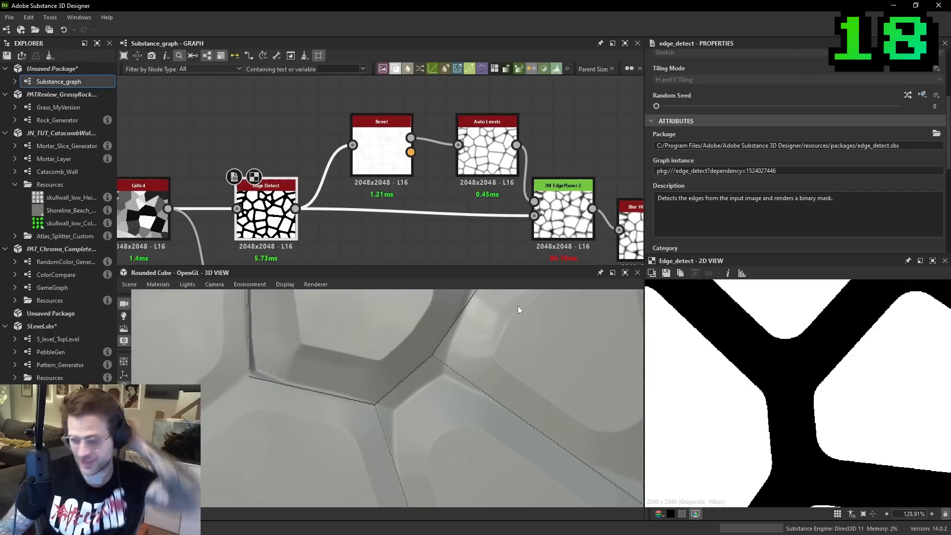
# - Review the whole stone node chain and preview the Levels output in the 2D view
pyautogui.scroll(-3, 479, 180)
pyautogui.moveTo(490, 228); pyautogui.dragTo(345, 145, button='middle')
pyautogui.scroll(-1, 345, 145)
pyautogui.scroll(-4, 487, 159)
pyautogui.moveTo(456, 191); pyautogui.dragTo(457, 235)
pyautogui.moveTo(458, 218); pyautogui.dragTo(482, 252, button='middle')
pyautogui.moveTo(341, 132); pyautogui.dragTo(432, 168)
pyautogui.scroll(3, 433, 170)
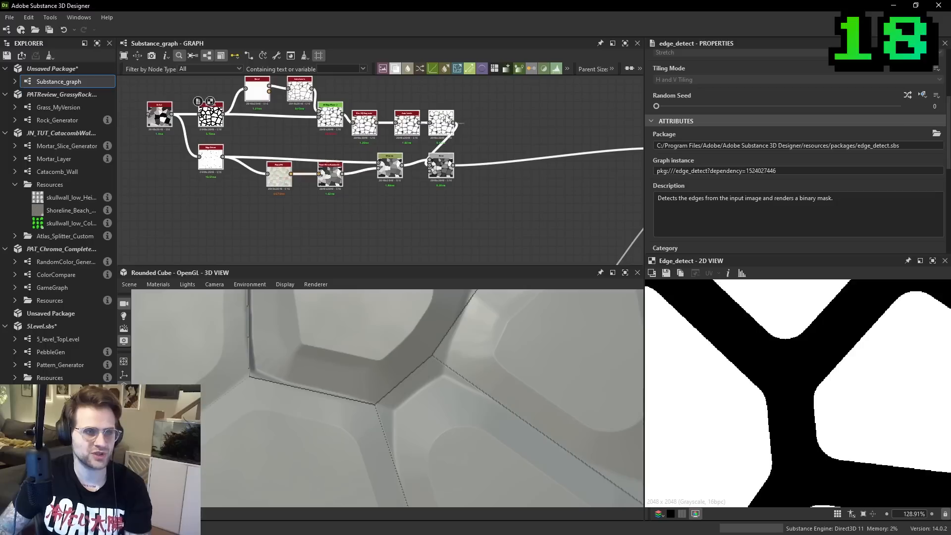
pyautogui.doubleClick(441, 167)
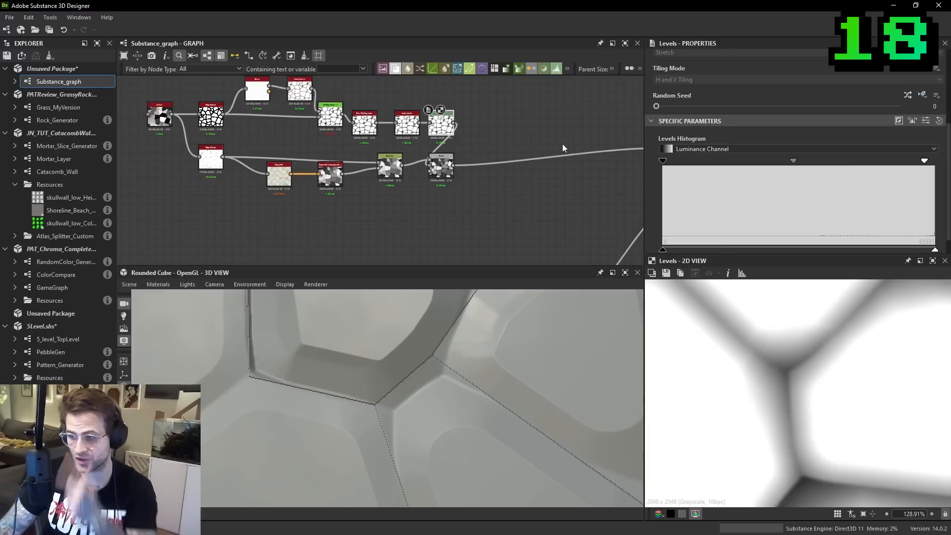
# - Add a Normal Sobel node below the chain and connect the Levels output to it
pyautogui.press('space')
pyautogui.write('normal')
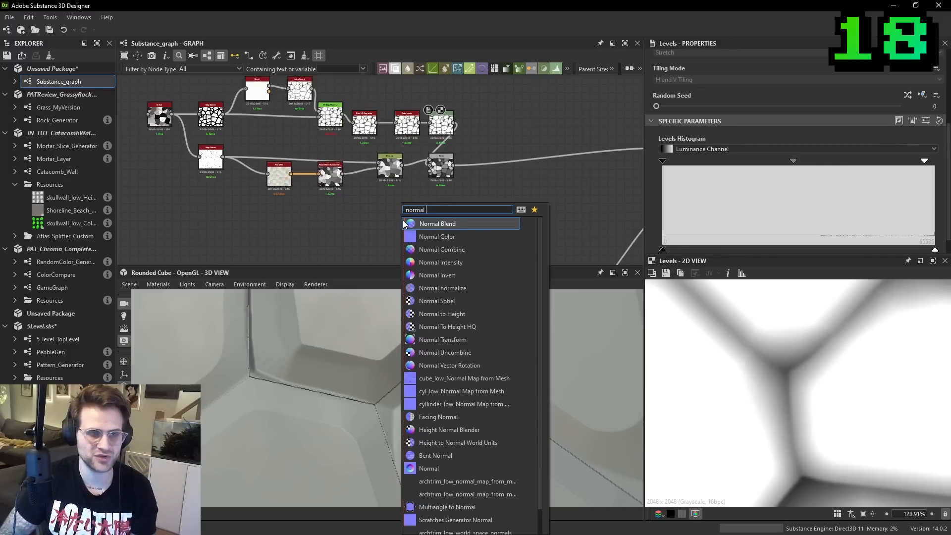
pyautogui.write(' so')
pyautogui.press('Return')
pyautogui.scroll(3, 419, 125)
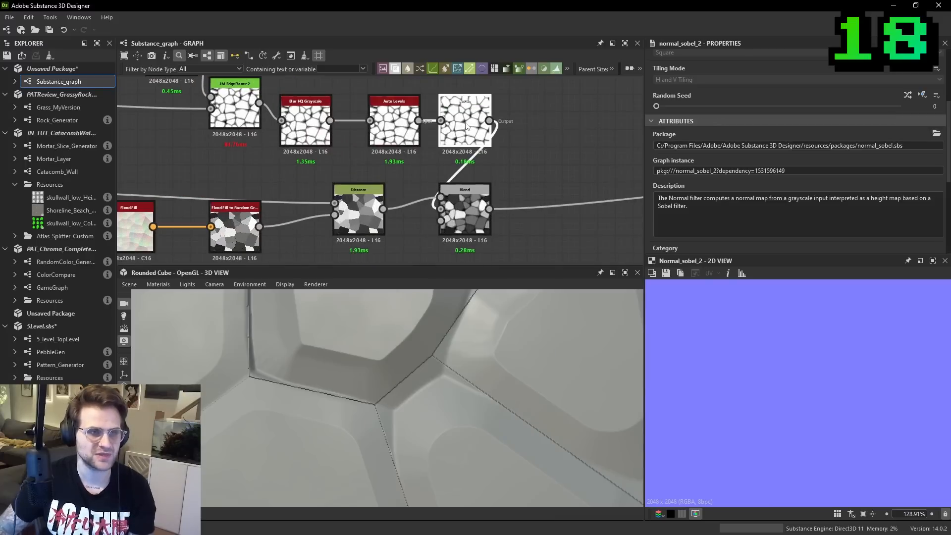
pyautogui.click(466, 123)
pyautogui.click(489, 120)
pyautogui.moveTo(440, 203); pyautogui.dragTo(491, 109, button='middle')
pyautogui.click(420, 239)
pyautogui.click(422, 238)
pyautogui.scroll(1, 422, 239)
pyautogui.moveTo(422, 238); pyautogui.dragTo(477, 188, button='middle')
pyautogui.moveTo(477, 188); pyautogui.dragTo(401, 197)
# - Set the Normal Sobel's Intensity to 5 and check the resulting normals at a cell junction
pyautogui.scroll(-5, 746, 213)
pyautogui.click(774, 229)
pyautogui.write('5')
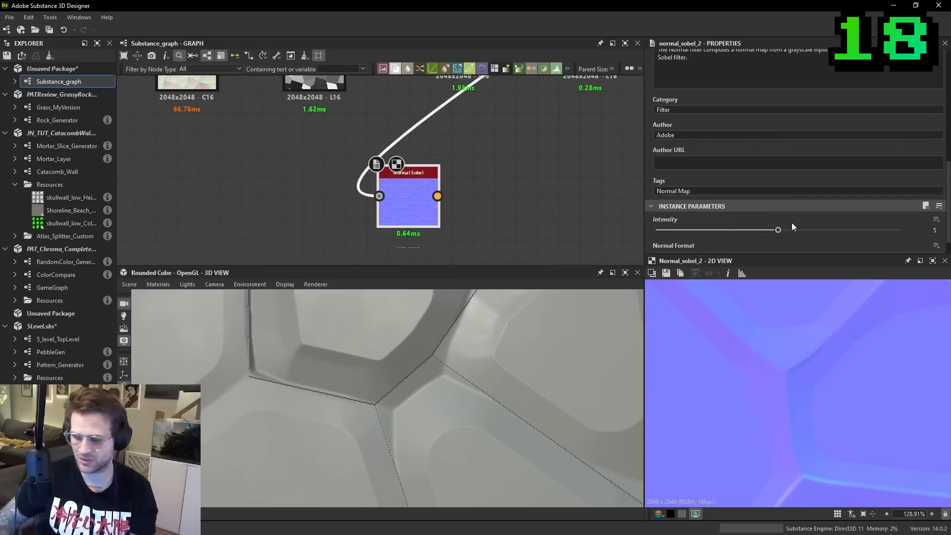
pyautogui.press('Return')
pyautogui.scroll(-3, 822, 352)
pyautogui.scroll(5, 849, 413)
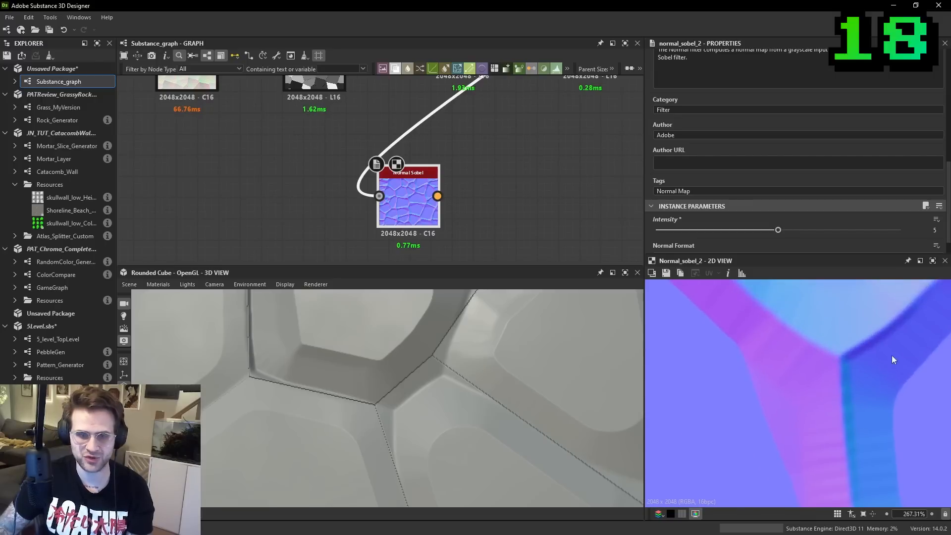
# - Slightly adjust the Intensity of the Blur HQ Grayscale node upstream of Levels
pyautogui.moveTo(448, 208); pyautogui.dragTo(500, 216, button='middle')
pyautogui.moveTo(458, 209); pyautogui.dragTo(344, 189)
pyautogui.moveTo(476, 82); pyautogui.dragTo(421, 265, button='middle')
pyautogui.click(391, 164)
pyautogui.moveTo(663, 206); pyautogui.dragTo(667, 206)
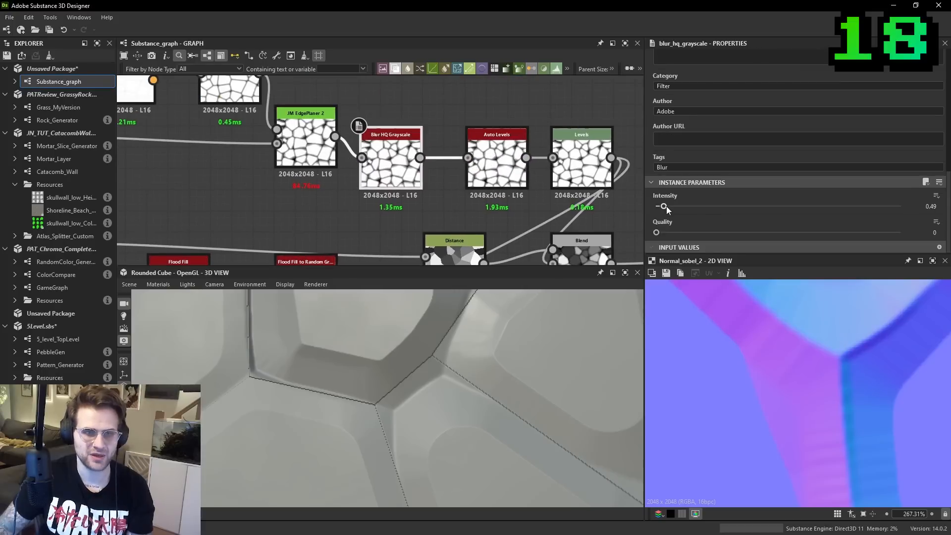
pyautogui.scroll(-3, 447, 193)
pyautogui.moveTo(490, 198); pyautogui.dragTo(536, 89, button='middle')
# - Add a Curvature Sobel node after the Normal Sobel
pyautogui.click(396, 204)
pyautogui.press('space')
pyautogui.write('curv')
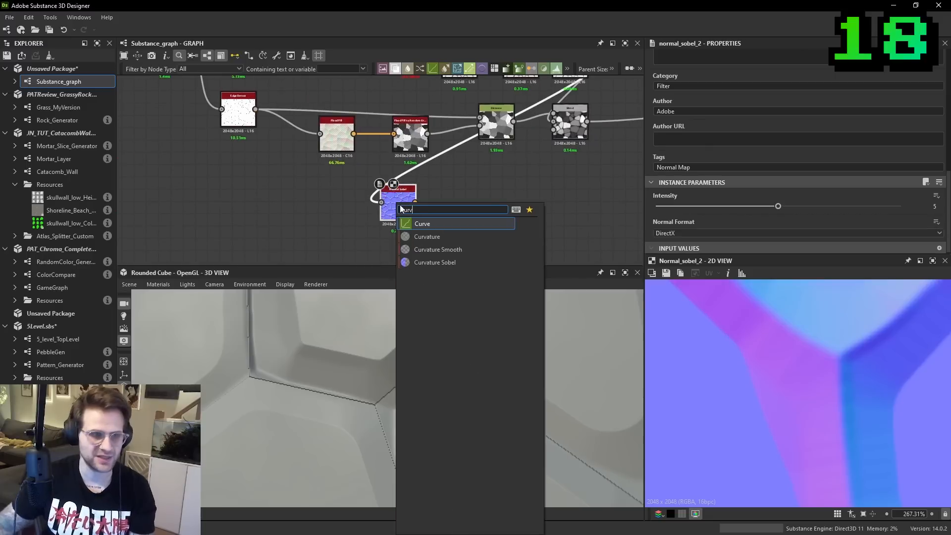
pyautogui.click(454, 263)
pyautogui.scroll(-3, 854, 380)
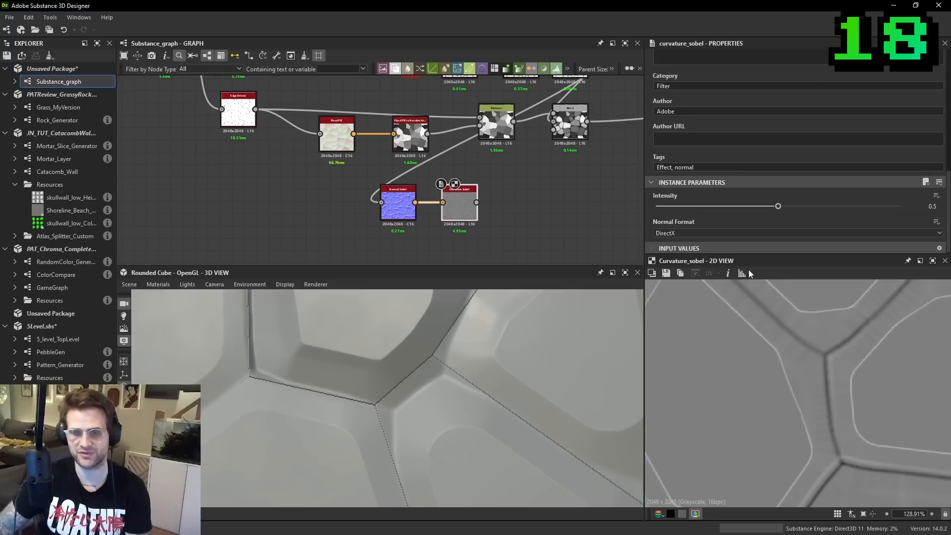
# - Add a Histogram Scan node and connect the Curvature Sobel output to it
pyautogui.click(513, 211)
pyautogui.press('space')
pyautogui.write('his')
pyautogui.click(578, 231)
pyautogui.scroll(1, 507, 195)
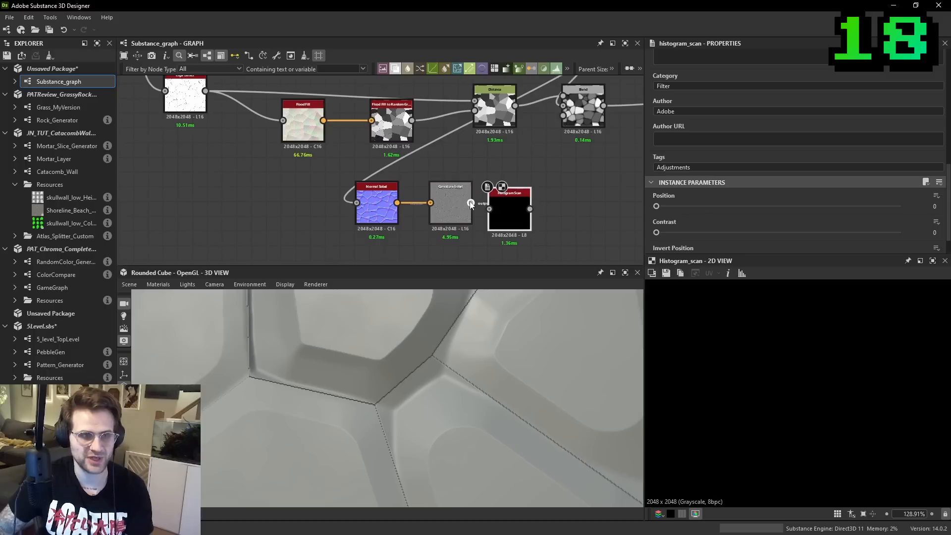
# - Isolate the dark crease lines by setting the Histogram Scan's Position to 0.52 and Contrast to 0.99
pyautogui.moveTo(685, 208); pyautogui.dragTo(791, 214)
pyautogui.moveTo(893, 236); pyautogui.dragTo(899, 235)
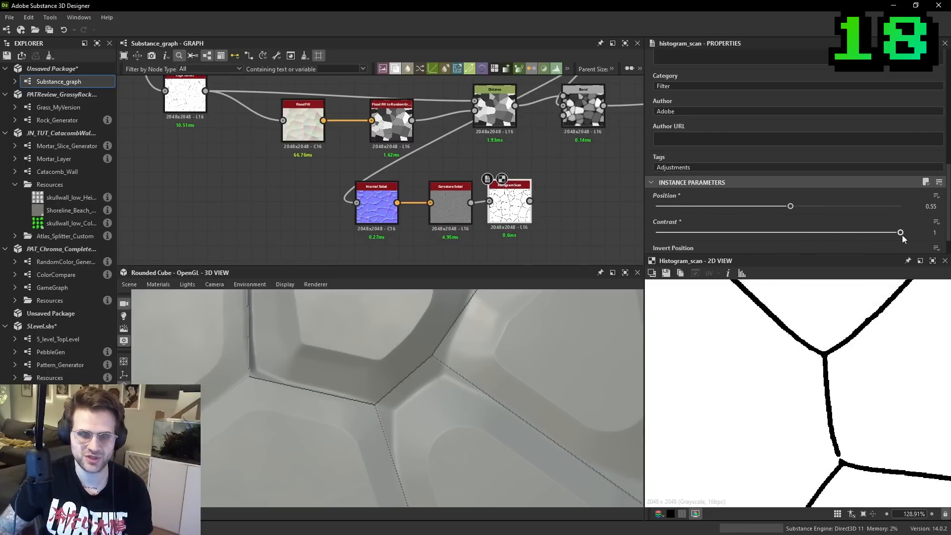
pyautogui.moveTo(791, 206); pyautogui.dragTo(785, 211)
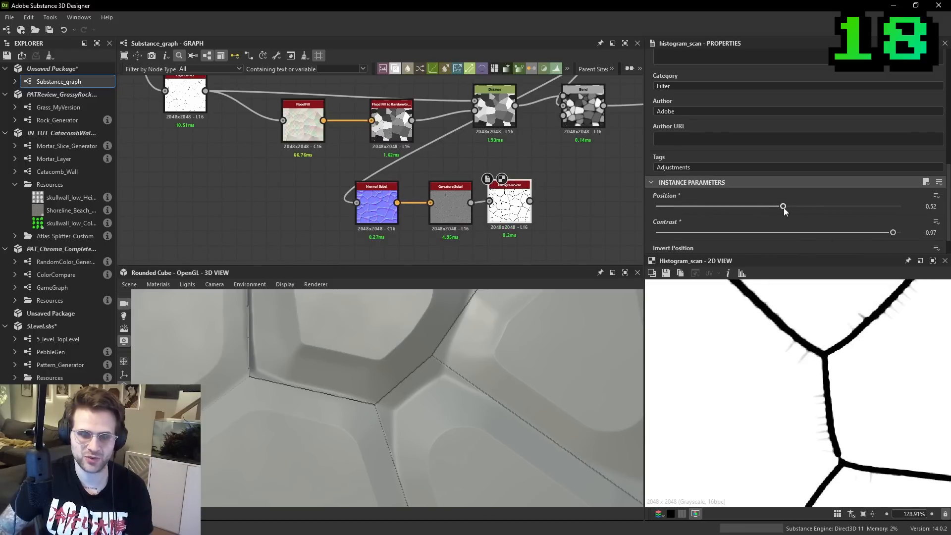
pyautogui.scroll(-8, 862, 423)
pyautogui.scroll(2, 822, 396)
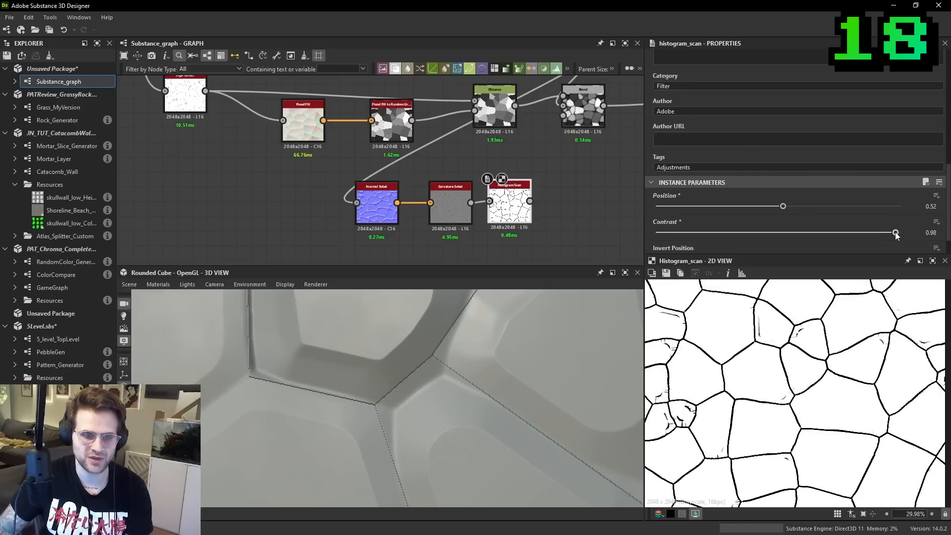
pyautogui.scroll(-1, 827, 389)
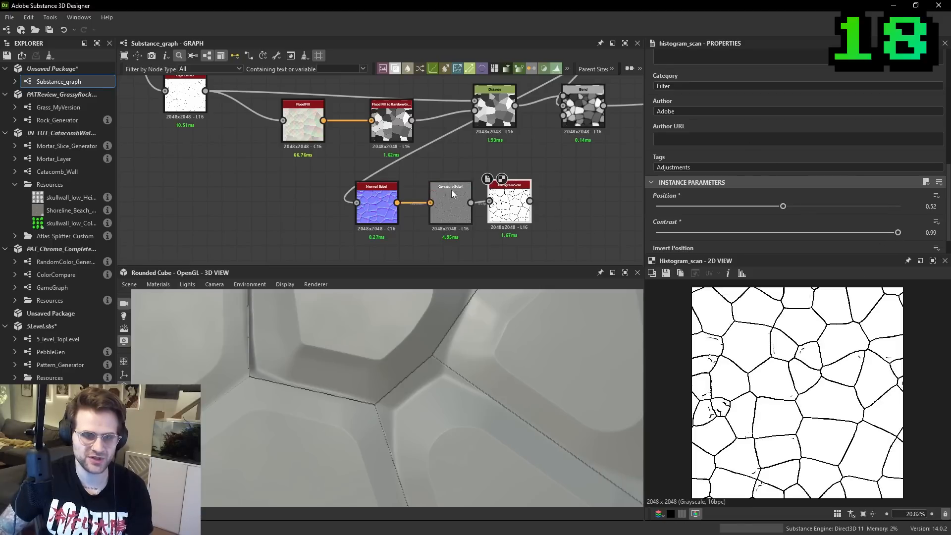
# - Rearrange the curvature branch and feed the Histogram Scan output into the lower Edge Detect as its new input
pyautogui.scroll(-1, 456, 200)
pyautogui.moveTo(456, 200); pyautogui.dragTo(397, 194)
pyautogui.moveTo(398, 195); pyautogui.dragTo(191, 194)
pyautogui.moveTo(191, 195); pyautogui.dragTo(280, 216, button='middle')
pyautogui.moveTo(279, 217); pyautogui.dragTo(261, 207)
pyautogui.scroll(-1, 324, 135)
pyautogui.moveTo(323, 132); pyautogui.dragTo(529, 238)
pyautogui.moveTo(528, 238); pyautogui.dragTo(516, 195, button='middle')
pyautogui.moveTo(567, 105); pyautogui.dragTo(567, 148)
pyautogui.scroll(1, 373, 166)
pyautogui.moveTo(320, 205); pyautogui.dragTo(320, 206)
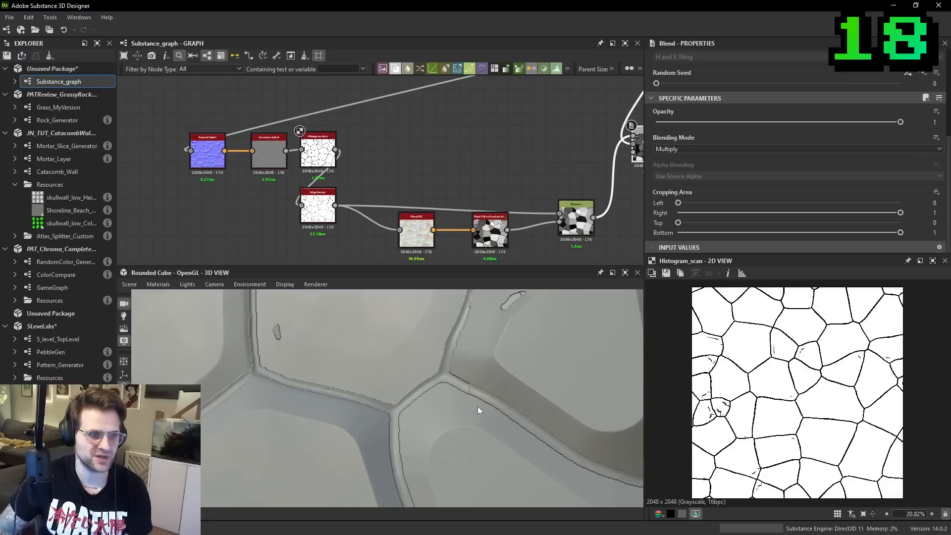
# - Move the lower Edge Detect's outgoing connections to the Histogram Scan output and delete that Edge Detect node
pyautogui.moveTo(501, 183); pyautogui.dragTo(395, 196, button='middle')
pyautogui.scroll(-1, 459, 153)
pyautogui.moveTo(453, 185); pyautogui.dragTo(424, 195, button='middle')
pyautogui.moveTo(465, 228); pyautogui.dragTo(467, 217)
pyautogui.moveTo(246, 143); pyautogui.dragTo(257, 137, button='middle')
pyautogui.scroll(2, 240, 156)
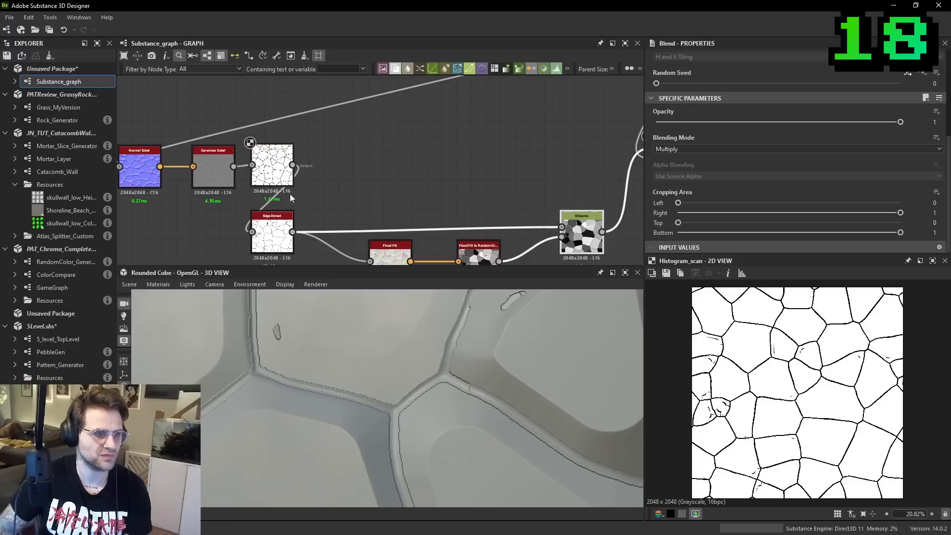
pyautogui.keyDown('shift'); pyautogui.moveTo(292, 231); pyautogui.dragTo(293, 165); pyautogui.keyUp('shift')
pyautogui.click(273, 236)
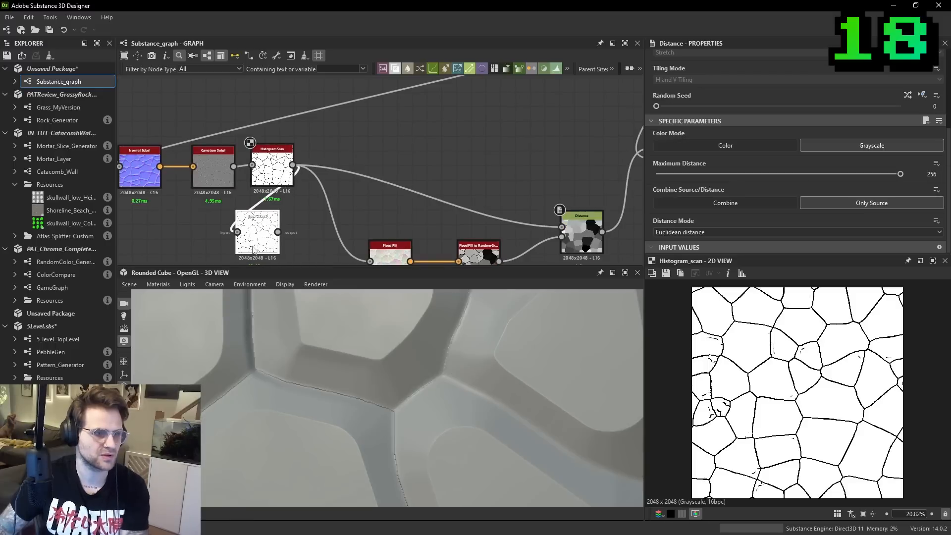
pyautogui.press('Delete')
# - Examine the seams between the stones in the 3D view under changed lighting, and preview the multiplied Blend in the 2D view
pyautogui.scroll(4, 440, 353)
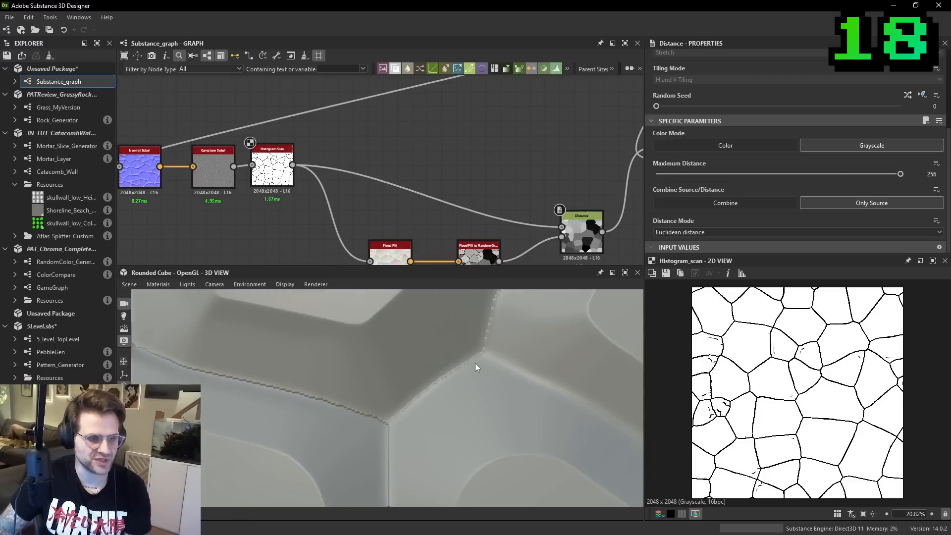
pyautogui.keyDown('ctrl'); pyautogui.keyDown('shift'); pyautogui.moveTo(445, 376); pyautogui.dragTo(474, 366, button='right'); pyautogui.keyUp('shift'); pyautogui.keyUp('ctrl')
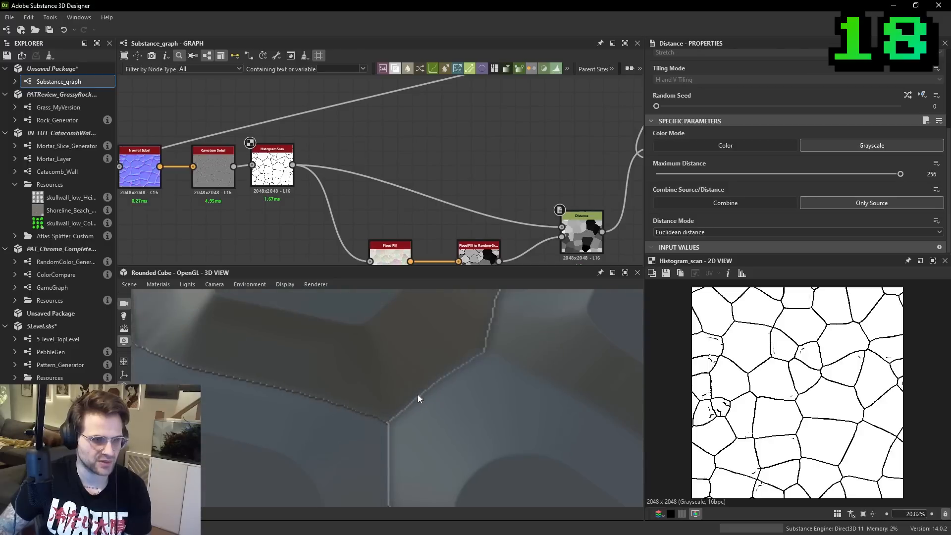
pyautogui.moveTo(574, 224); pyautogui.dragTo(492, 186, button='middle')
pyautogui.scroll(1, 759, 370)
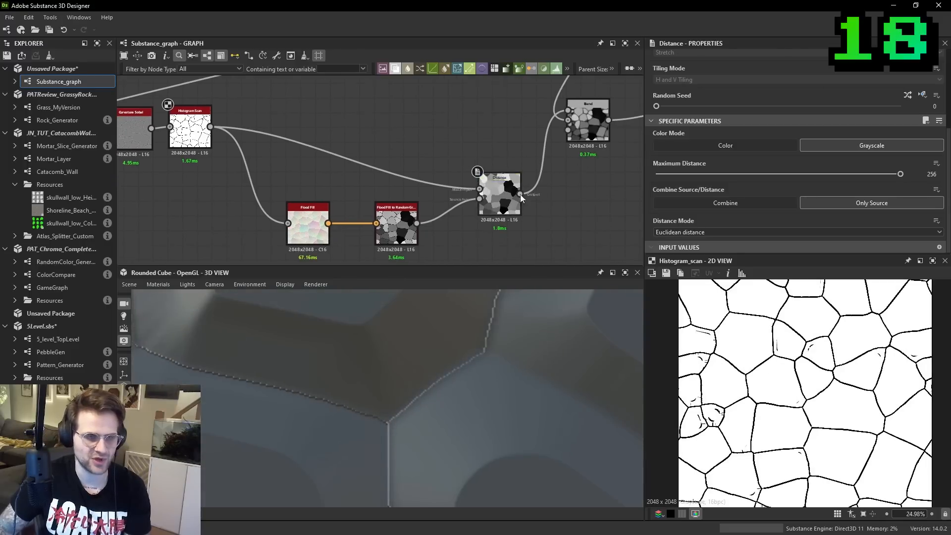
pyautogui.doubleClick(587, 122)
pyautogui.moveTo(460, 375); pyautogui.dragTo(520, 342)
pyautogui.moveTo(401, 356); pyautogui.dragTo(447, 382)
pyautogui.scroll(-3, 327, 229)
pyautogui.moveTo(320, 126); pyautogui.dragTo(354, 160, button='middle')
pyautogui.scroll(1, 305, 114)
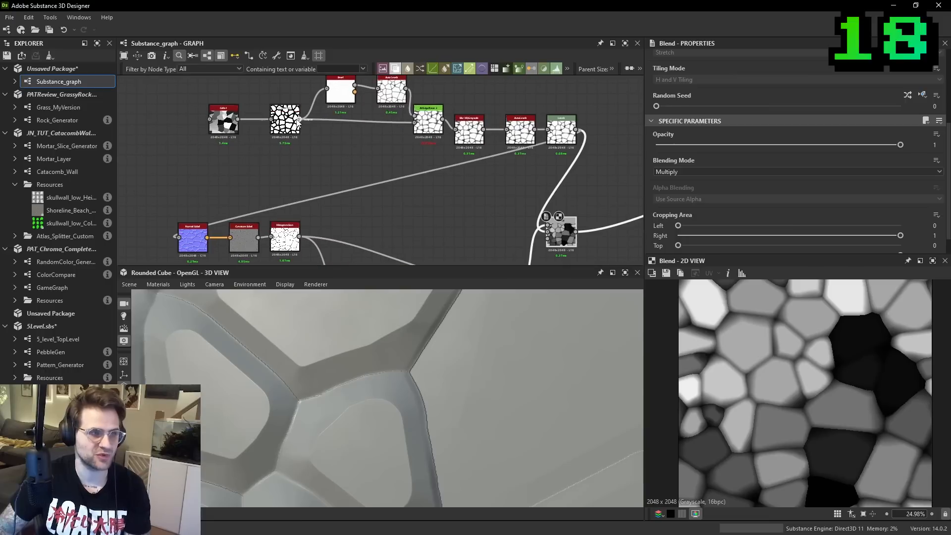
pyautogui.click(276, 171)
pyautogui.press('space')
pyautogui.write('e')
pyautogui.click(307, 192)
pyautogui.hotkey('ctrl', 'z')
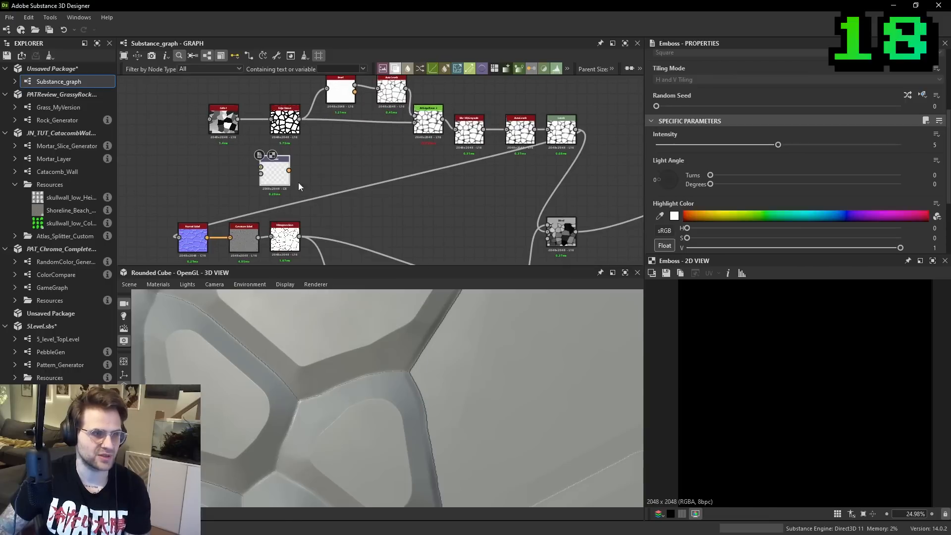
# - Add an Edge Detect node fed by the source cell pattern and place it just below the Histogram Scan
pyautogui.press('space')
pyautogui.write('edge')
pyautogui.click(329, 181)
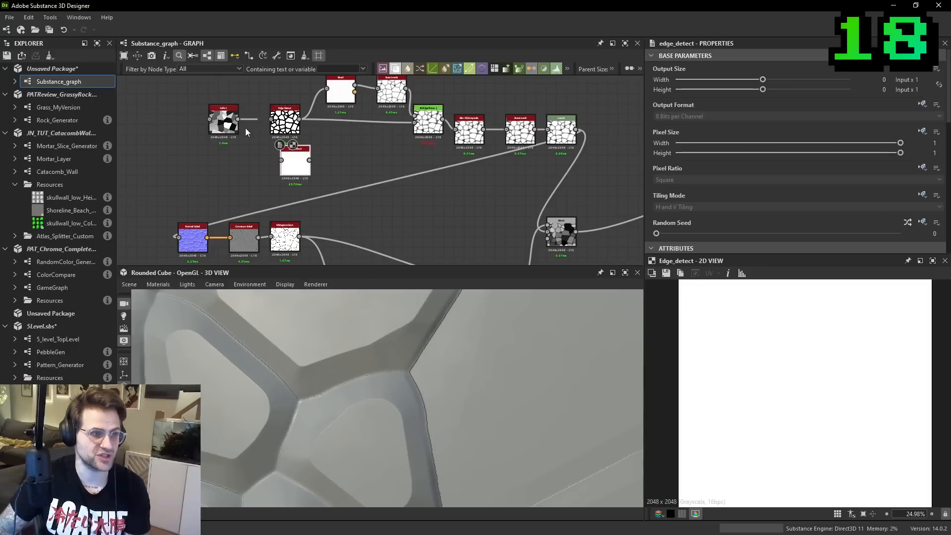
pyautogui.moveTo(242, 123); pyautogui.dragTo(280, 160)
pyautogui.moveTo(298, 208); pyautogui.dragTo(300, 157, button='middle')
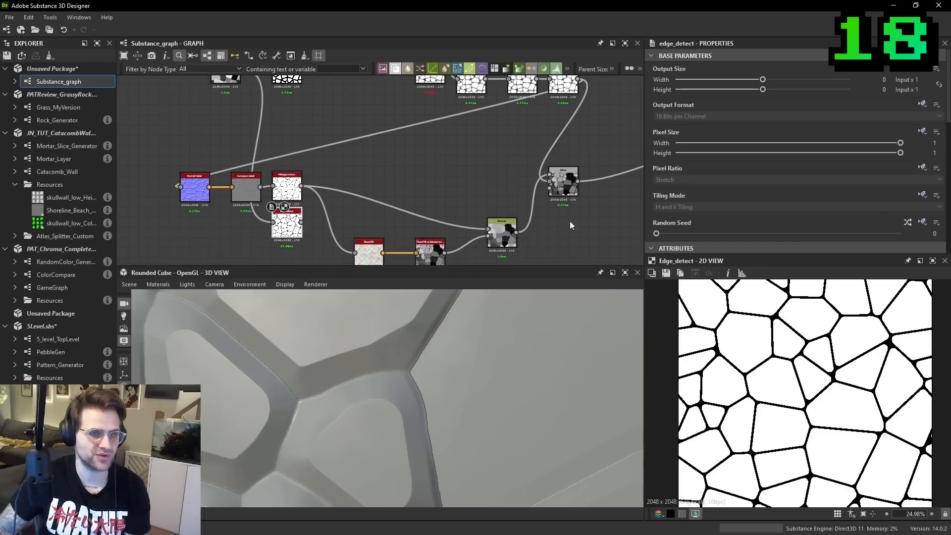
# - Set the new Edge Detect's Edge Width to 1 and its Edge Roundness to 0
pyautogui.scroll(-3, 721, 206)
pyautogui.scroll(-3, 722, 206)
pyautogui.moveTo(686, 205); pyautogui.dragTo(652, 179)
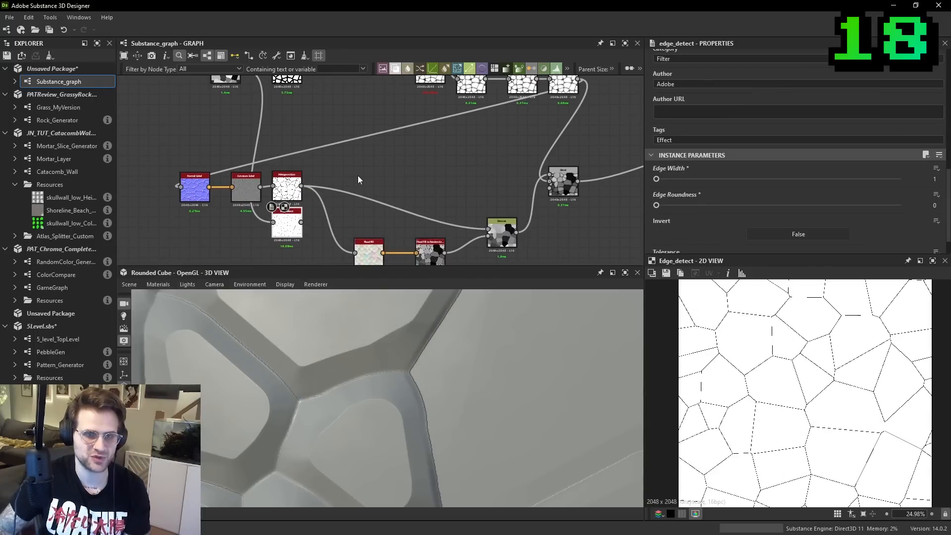
# - Switch the Flood Fill and Distance inputs to the Edge Detect to compare the seams, and return them to the Histogram Scan
pyautogui.moveTo(321, 160); pyautogui.dragTo(323, 189, button='middle')
pyautogui.scroll(1, 308, 221)
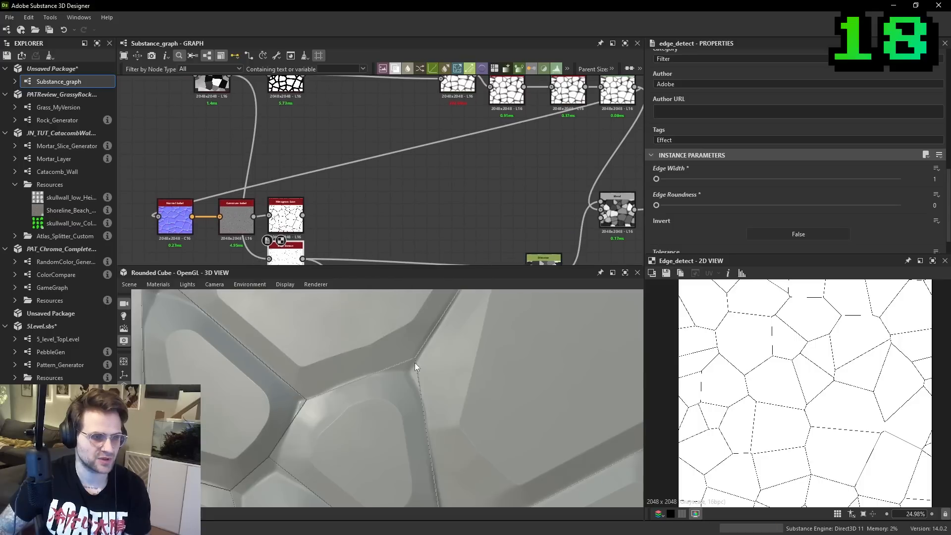
pyautogui.scroll(3, 410, 365)
pyautogui.keyDown('shift'); pyautogui.moveTo(303, 259); pyautogui.dragTo(303, 216); pyautogui.keyUp('shift')
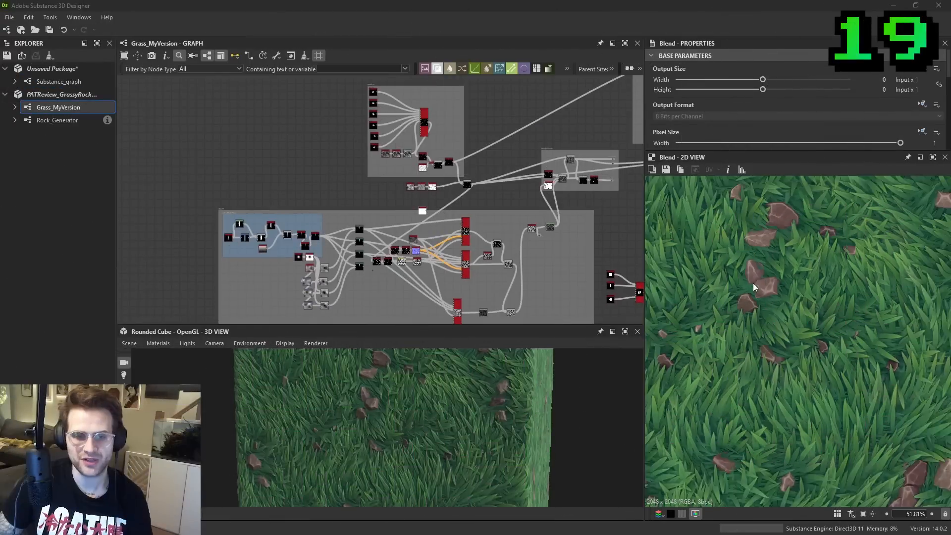
# - Look over the Grass_MyVersion graph, examining the frames and the long connections running between them
pyautogui.scroll(-1, 860, 287)
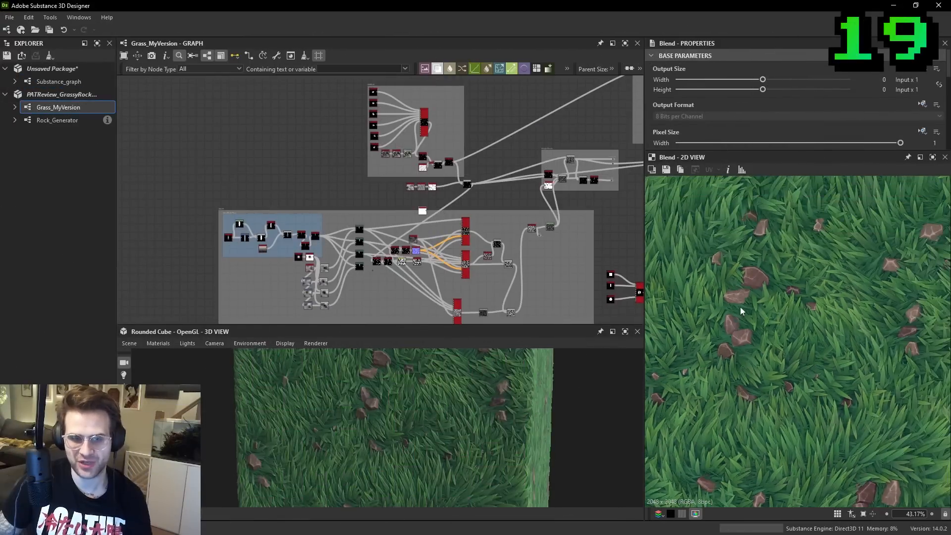
pyautogui.moveTo(472, 155); pyautogui.dragTo(356, 168, button='middle')
pyautogui.moveTo(504, 165); pyautogui.dragTo(492, 186, button='middle')
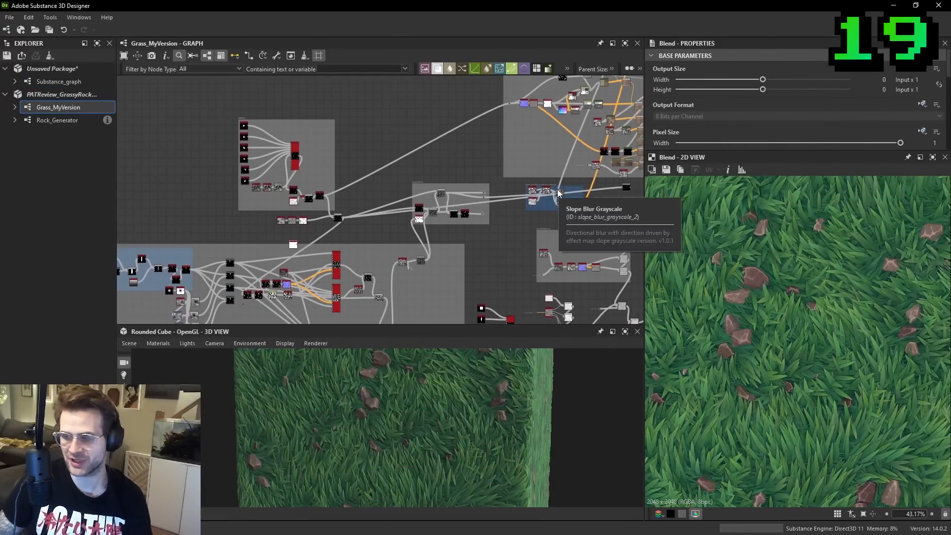
pyautogui.moveTo(413, 170); pyautogui.dragTo(374, 230, button='middle')
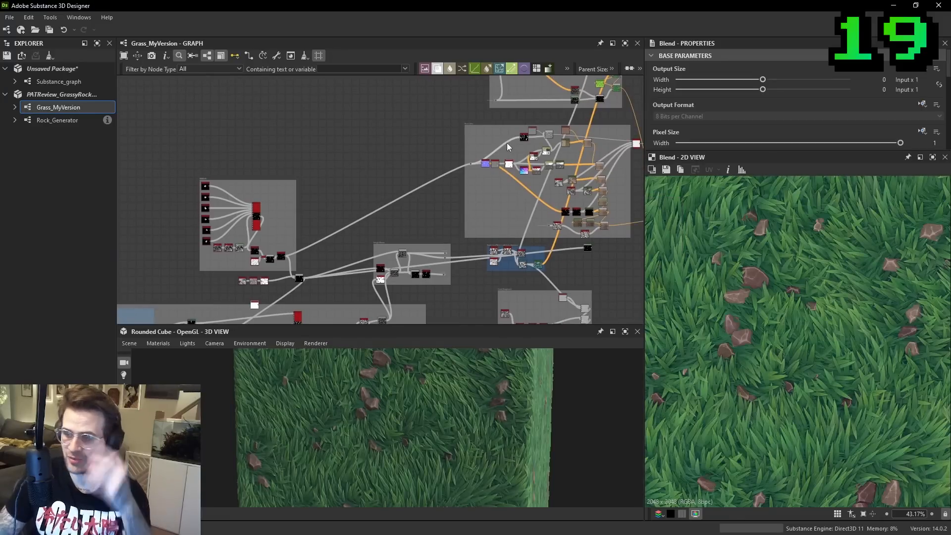
pyautogui.moveTo(347, 272); pyautogui.dragTo(522, 198, button='middle')
pyautogui.scroll(4, 450, 206)
pyautogui.scroll(3, 449, 205)
pyautogui.scroll(-1, 420, 186)
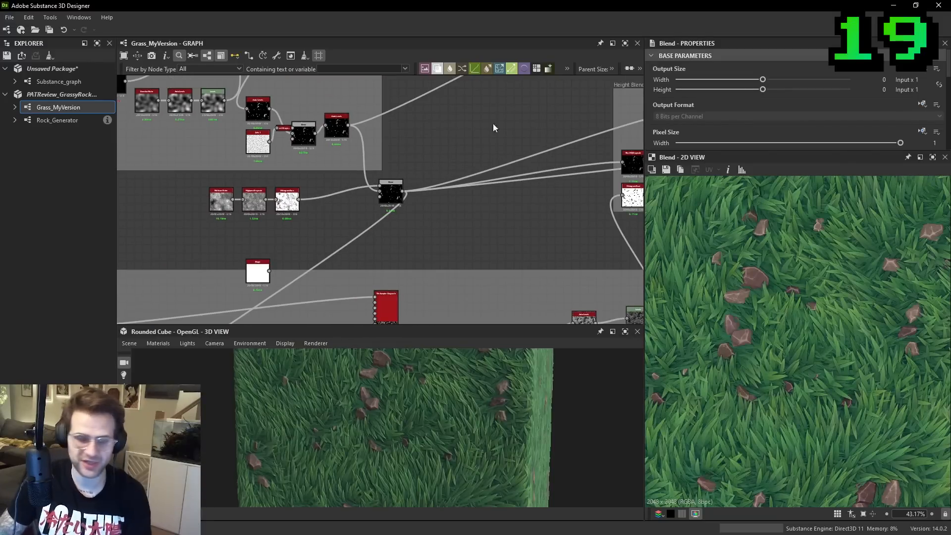
pyautogui.scroll(-2, 423, 186)
pyautogui.moveTo(424, 184); pyautogui.dragTo(371, 200, button='middle')
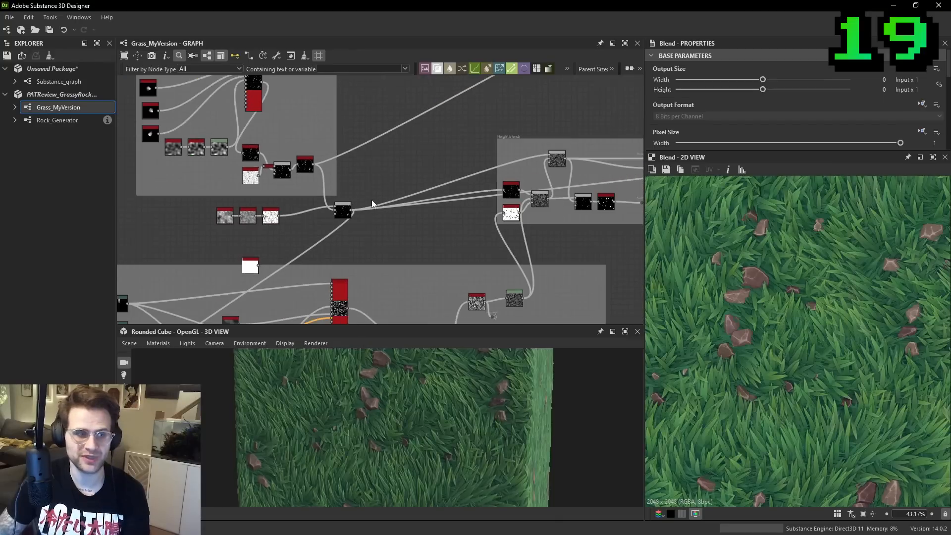
# - Trace the rock Blend's long outgoing connections through the graph and preview the downstream Levels node in the 2D view
pyautogui.click(345, 215)
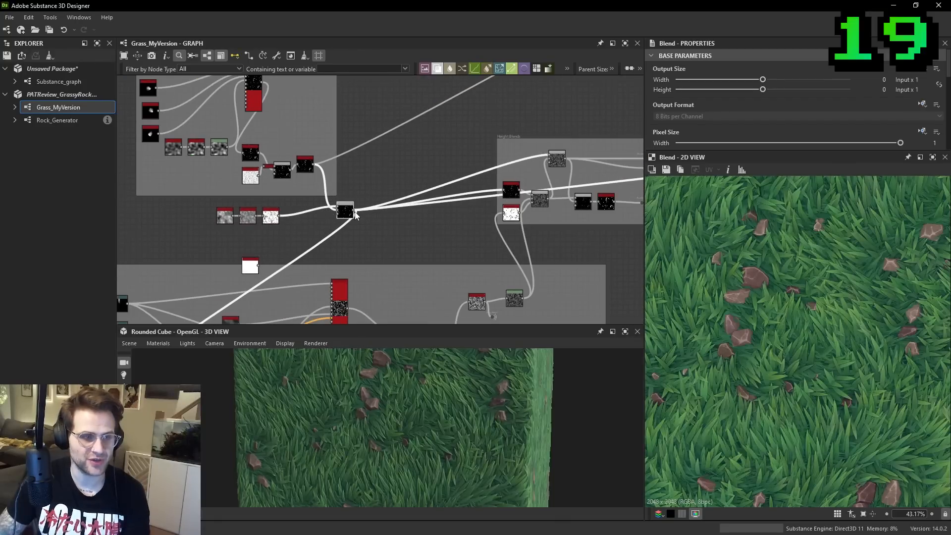
pyautogui.moveTo(609, 173); pyautogui.dragTo(244, 230, button='middle')
pyautogui.scroll(-1, 243, 230)
pyautogui.doubleClick(515, 207)
pyautogui.moveTo(515, 207); pyautogui.dragTo(504, 253)
pyautogui.scroll(-1, 554, 222)
pyautogui.moveTo(554, 221); pyautogui.dragTo(693, 210, button='middle')
pyautogui.scroll(1, 275, 225)
pyautogui.moveTo(274, 225); pyautogui.dragTo(476, 208, button='middle')
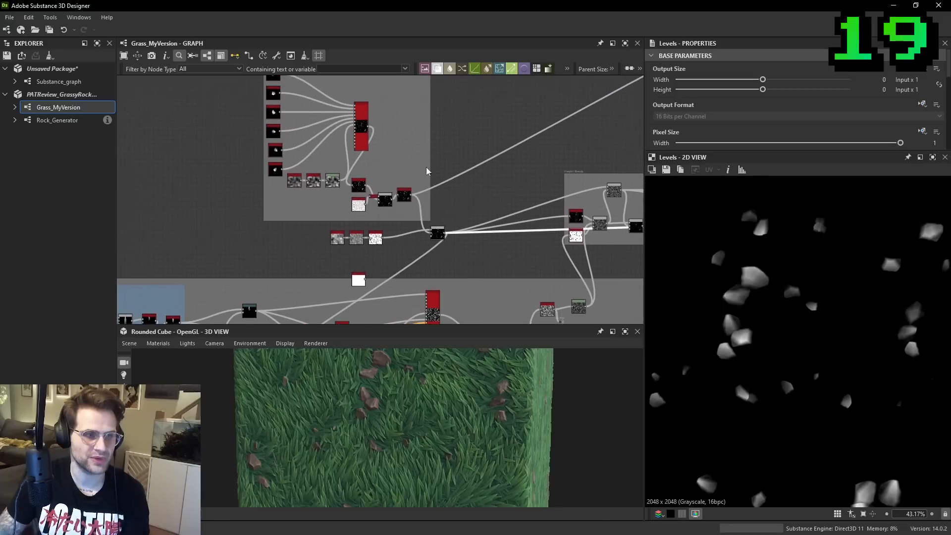
# - Select the rock Blend node and examine how its outgoing connections spread to the Height Blends frame and the grass section
pyautogui.scroll(1, 440, 237)
pyautogui.click(441, 236)
pyautogui.scroll(-2, 441, 236)
pyautogui.moveTo(441, 237); pyautogui.dragTo(326, 237, button='middle')
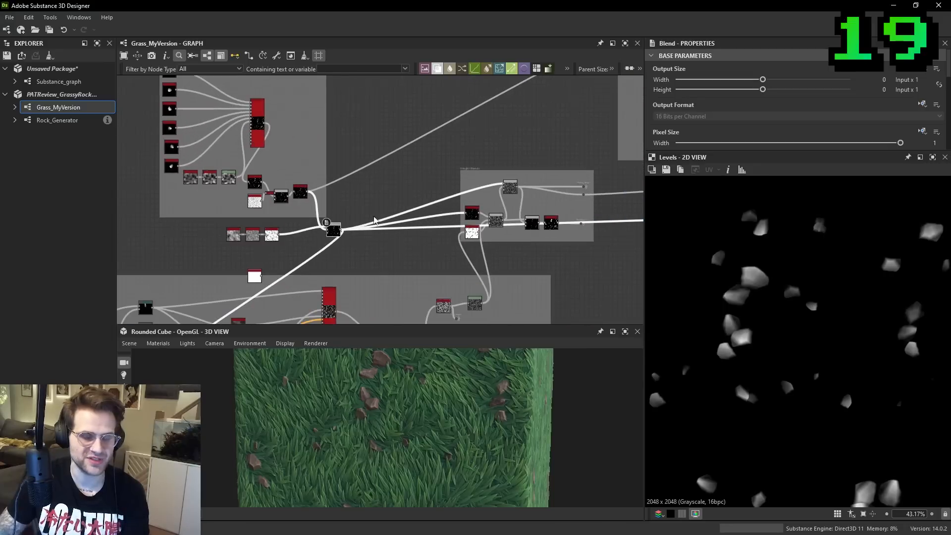
pyautogui.scroll(2, 319, 204)
pyautogui.scroll(-4, 404, 200)
pyautogui.moveTo(395, 187); pyautogui.dragTo(430, 167, button='middle')
pyautogui.moveTo(550, 139); pyautogui.dragTo(582, 126, button='middle')
pyautogui.scroll(3, 442, 178)
pyautogui.scroll(1, 405, 189)
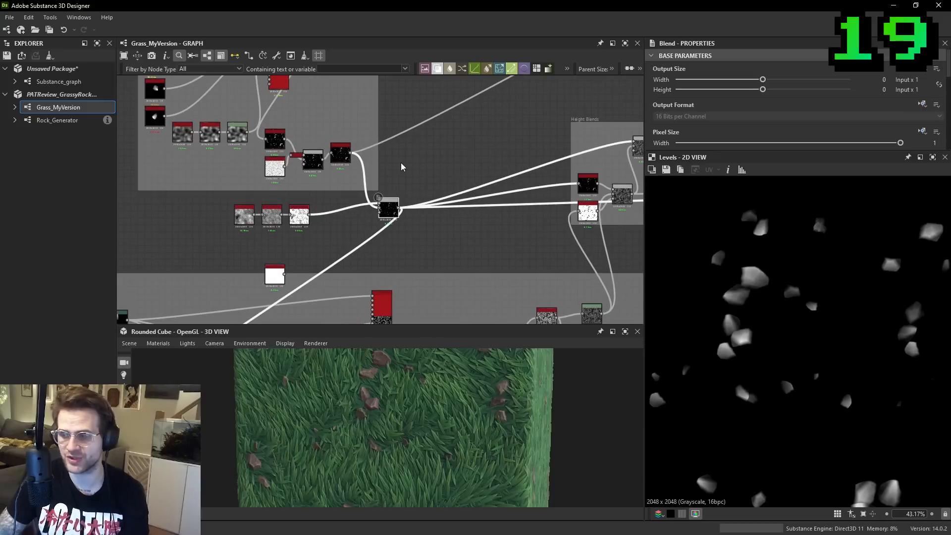
pyautogui.scroll(-1, 399, 162)
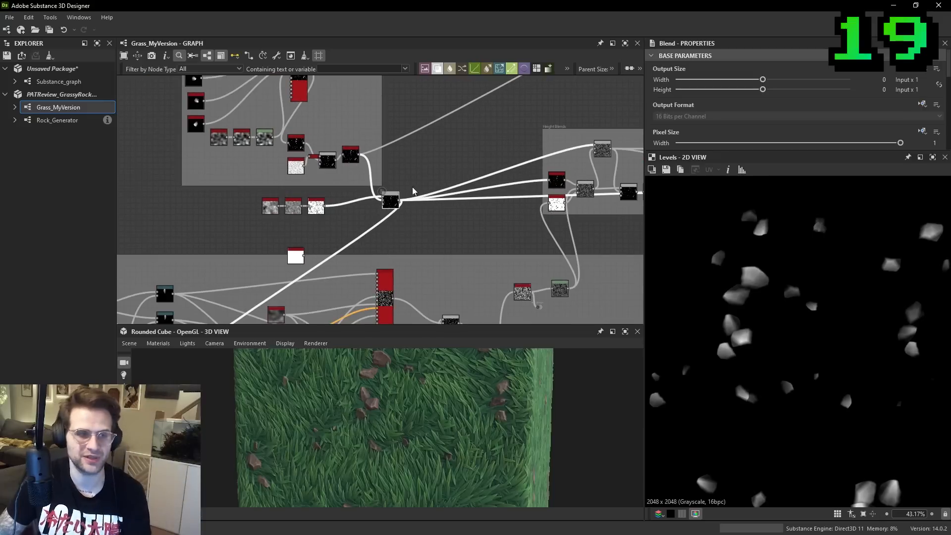
pyautogui.scroll(3, 414, 184)
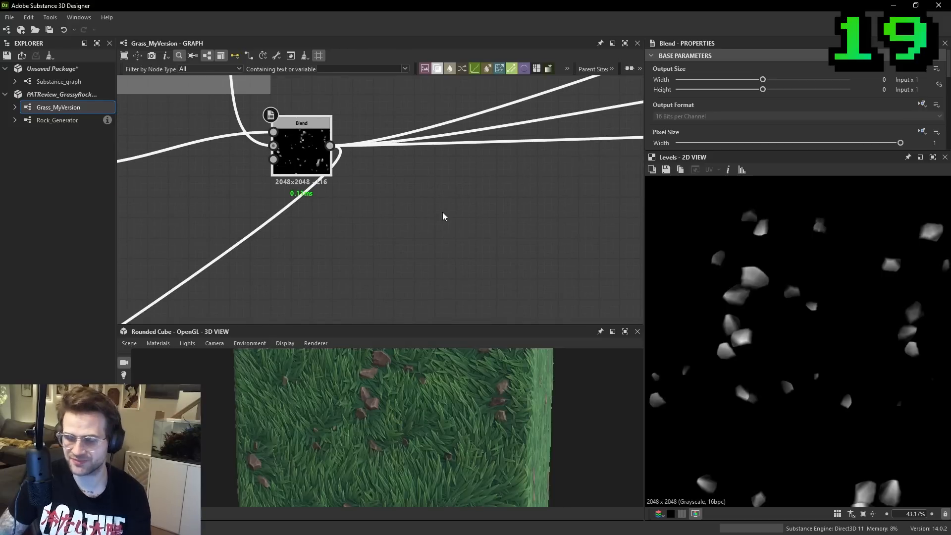
# - Try to gather all of the rock Blend's outgoing connections through a Dot Node, and undo it
pyautogui.moveTo(444, 217); pyautogui.dragTo(416, 212, button='middle')
pyautogui.rightClick(419, 230)
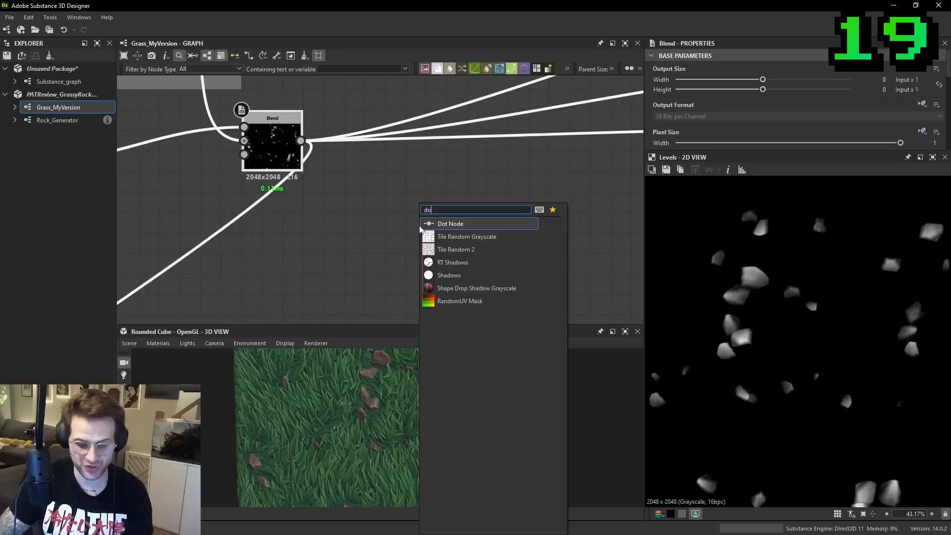
pyautogui.click(420, 225)
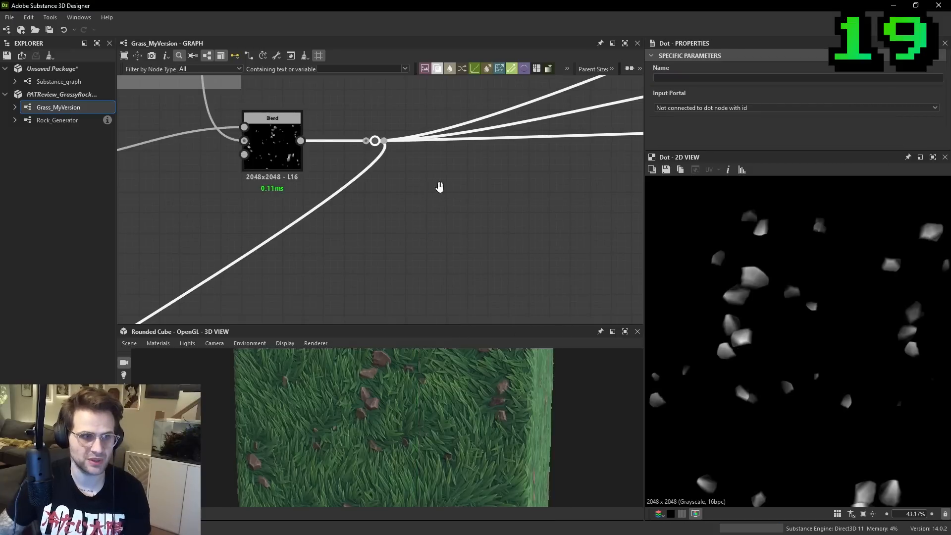
pyautogui.moveTo(442, 190); pyautogui.dragTo(412, 185, button='middle')
pyautogui.hotkey('ctrl', 'z')
# - Add an unconnected Dot Node beside the rock Blend's output
pyautogui.press('space')
pyautogui.write('dot')
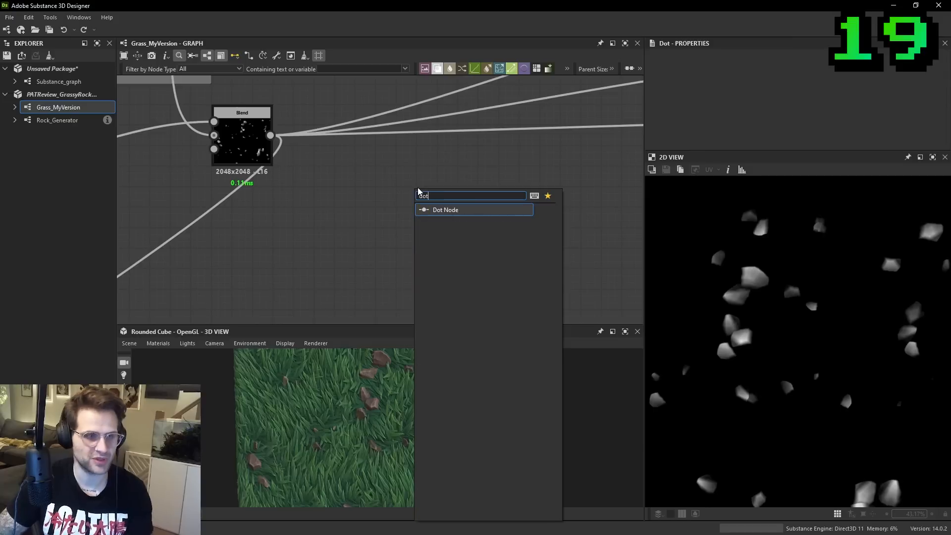
pyautogui.press('Return')
# - Insert a Dot Node on the rock Blend's connection to the grass section, and undo the insertion
pyautogui.scroll(-3, 370, 190)
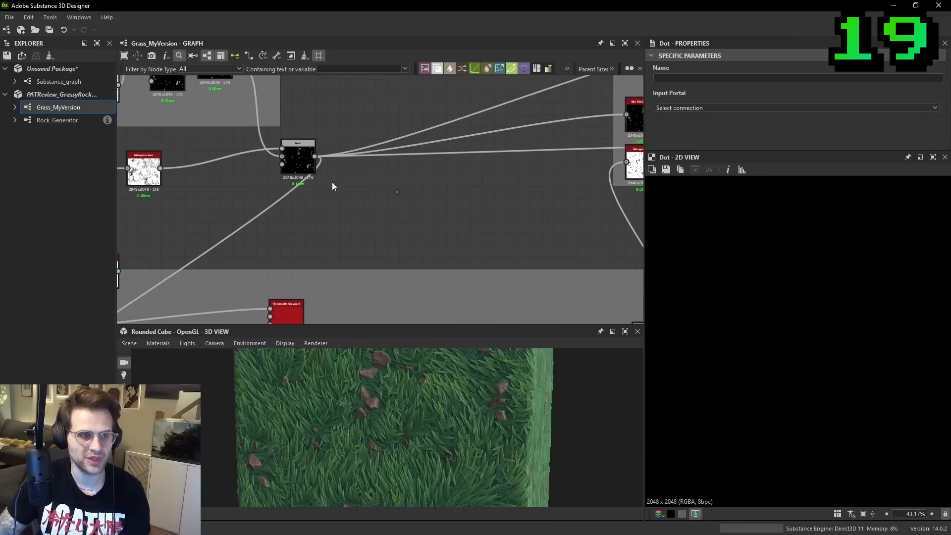
pyautogui.moveTo(252, 219); pyautogui.dragTo(302, 220, button='middle')
pyautogui.scroll(3, 302, 218)
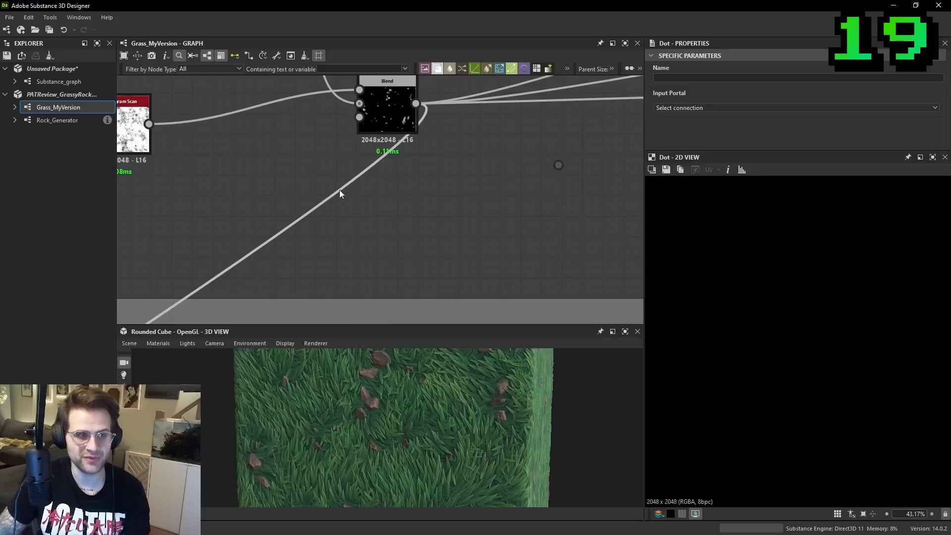
pyautogui.keyDown('alt'); pyautogui.click(315, 208); pyautogui.keyUp('alt')
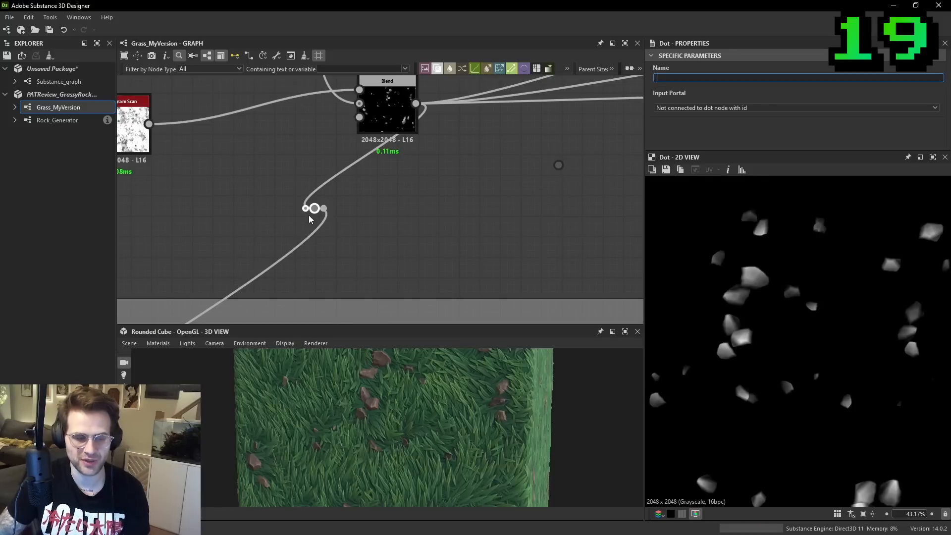
pyautogui.moveTo(494, 183); pyautogui.dragTo(429, 206, button='middle')
pyautogui.hotkey('ctrl', 'z')
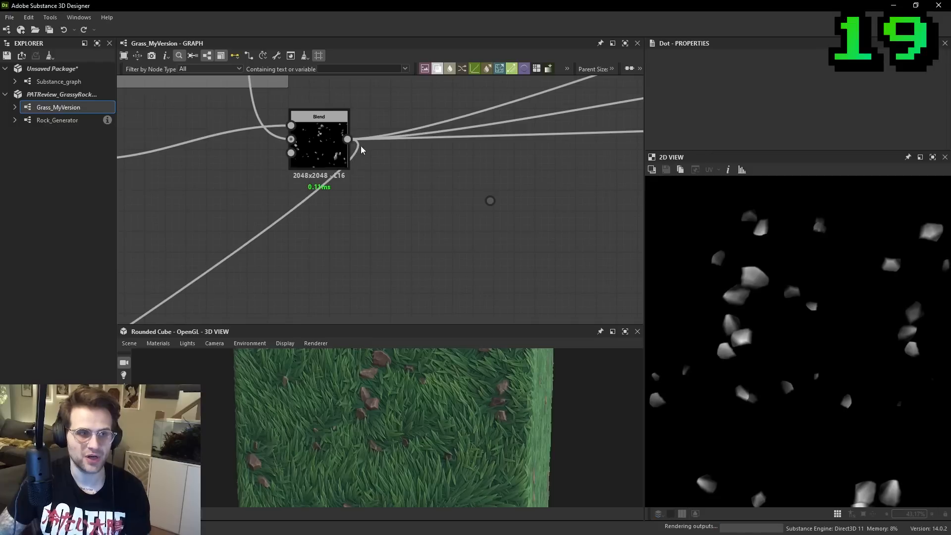
# - Try to branch a separate Dot Node off the rock Blend's output in place of the unconnected one, and remove the branch
pyautogui.moveTo(347, 139); pyautogui.dragTo(459, 249)
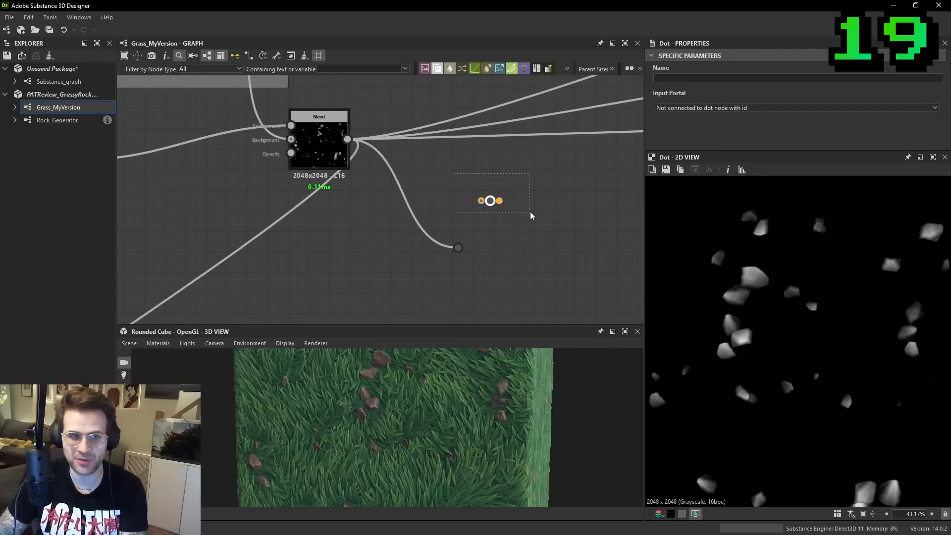
pyautogui.scroll(2, 497, 201)
pyautogui.press('Delete')
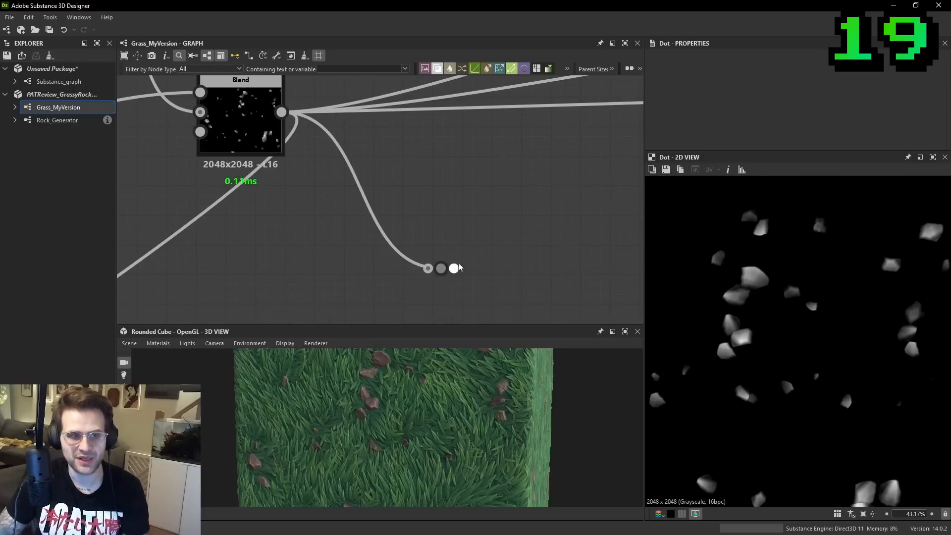
pyautogui.scroll(-5, 455, 266)
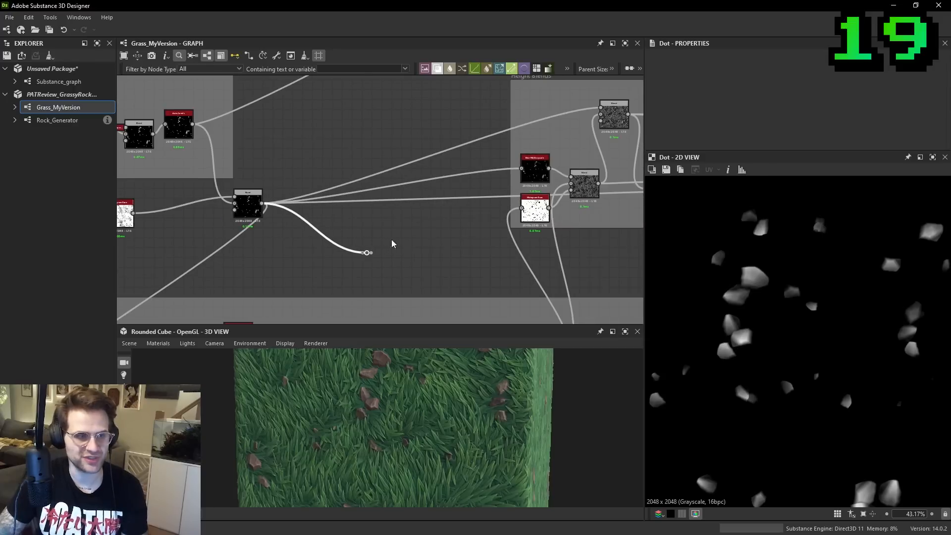
pyautogui.hotkey('ctrl', 'z')
pyautogui.press('Delete')
# - Try inserting and repositioning a Dot Node on the rock Blend's diagonal connection to the grass section, and undo it
pyautogui.moveTo(307, 162); pyautogui.dragTo(348, 183, button='middle')
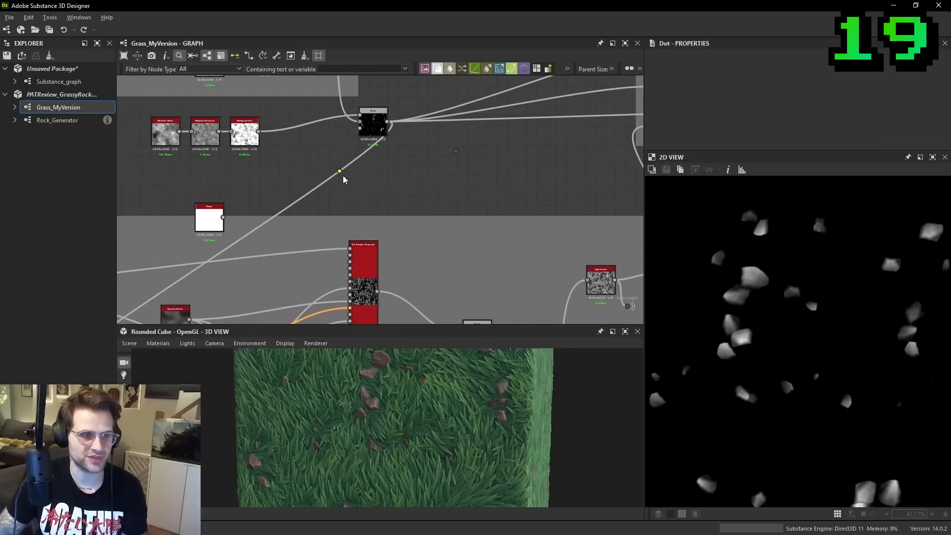
pyautogui.keyDown('alt'); pyautogui.click(343, 176); pyautogui.keyUp('alt')
pyautogui.moveTo(341, 171); pyautogui.dragTo(169, 182)
pyautogui.hotkey('ctrl', 'z')
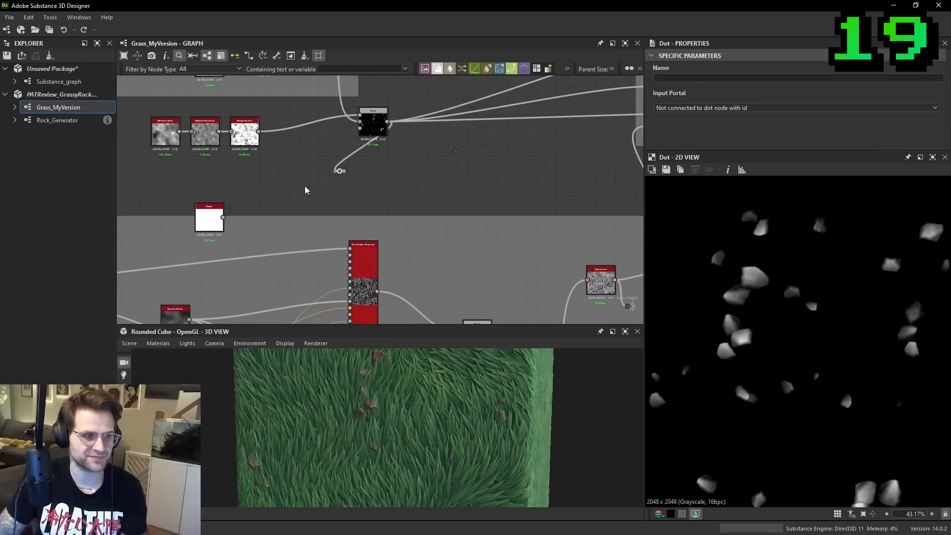
pyautogui.moveTo(340, 172); pyautogui.dragTo(424, 163, button='middle')
pyautogui.moveTo(425, 163); pyautogui.dragTo(142, 173)
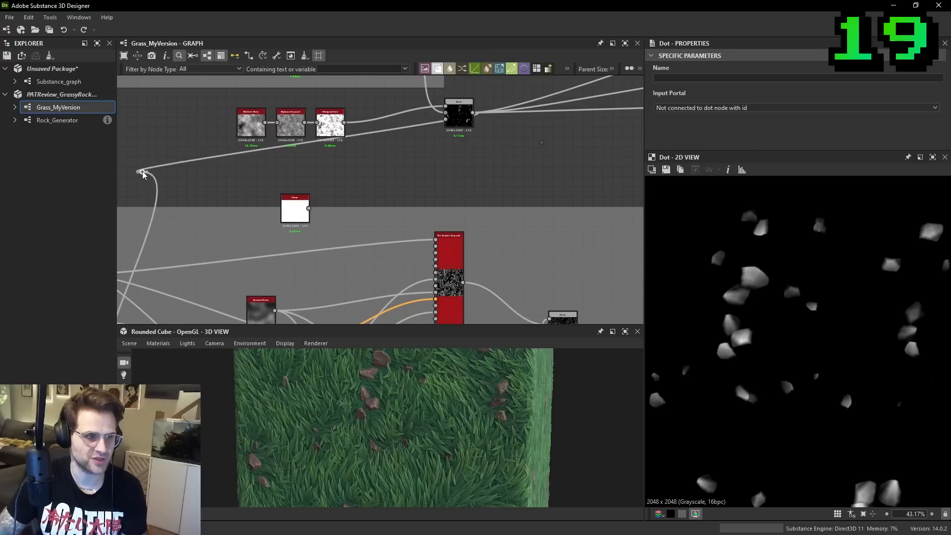
pyautogui.scroll(-2, 273, 174)
pyautogui.moveTo(258, 180); pyautogui.dragTo(389, 157, button='middle')
pyautogui.moveTo(328, 165); pyautogui.dragTo(305, 187, button='middle')
pyautogui.moveTo(431, 163); pyautogui.dragTo(280, 196, button='middle')
pyautogui.hotkey('ctrl', 'z')
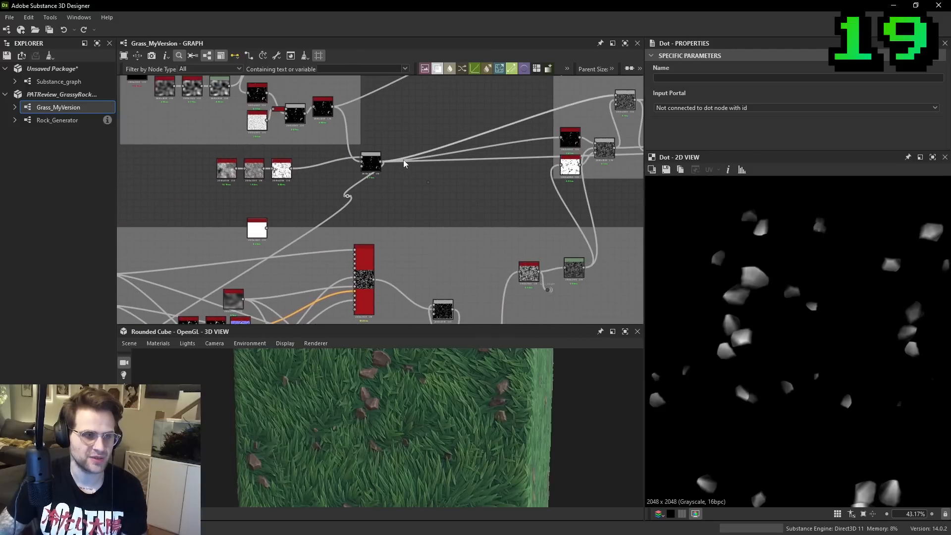
pyautogui.hotkey('ctrl', 'z')
# - Branch a Dot Node off the rock Blend's output and name it Rock_Portal_Node
pyautogui.scroll(5, 398, 166)
pyautogui.moveTo(362, 162); pyautogui.dragTo(299, 171, button='middle')
pyautogui.moveTo(259, 141); pyautogui.dragTo(419, 215)
pyautogui.moveTo(430, 217); pyautogui.dragTo(333, 202)
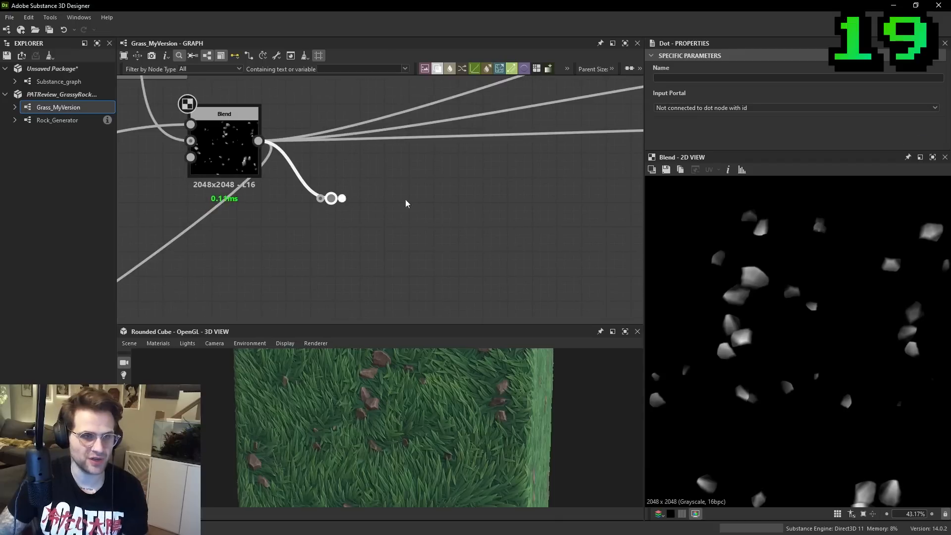
pyautogui.click(697, 79)
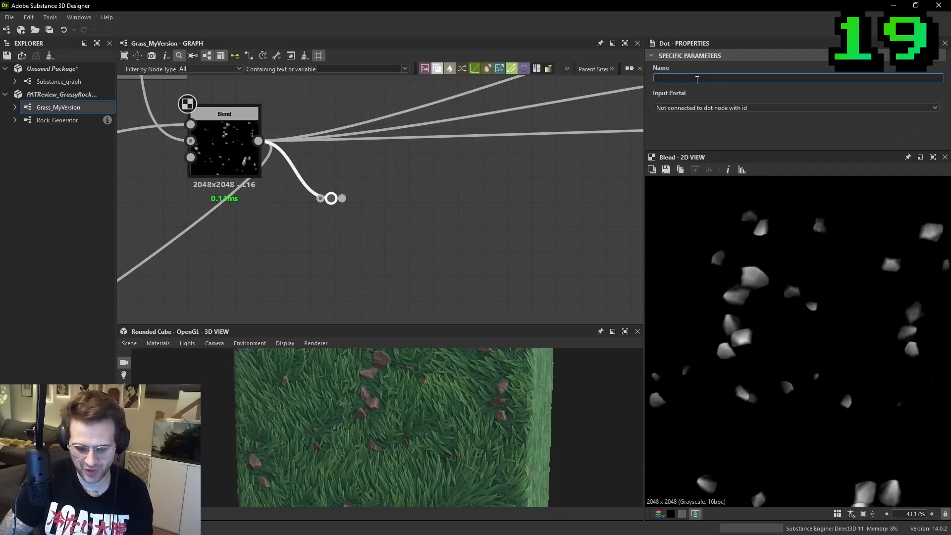
pyautogui.write('Rock_Portal_Node')
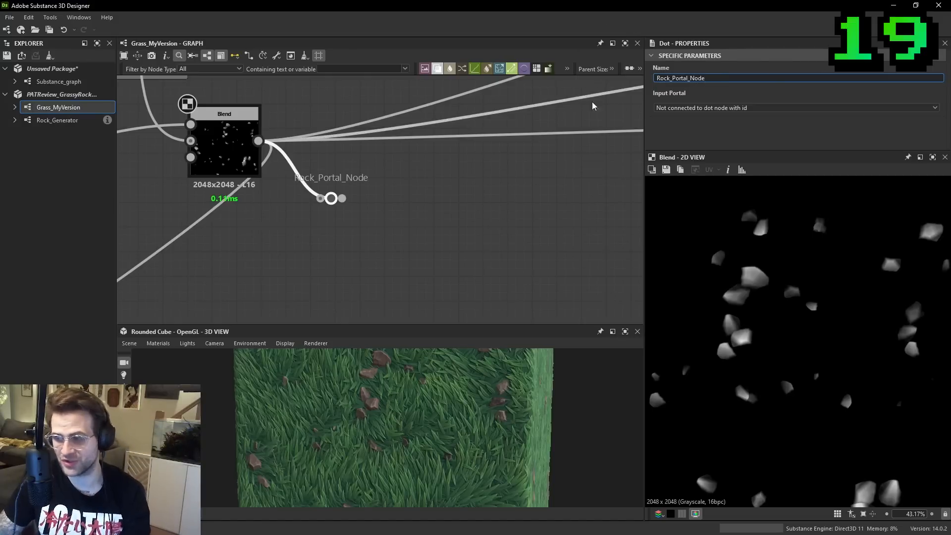
# - Add an unconnected Dot Node just outside the height blending section, beside its Blur HQ Grayscale input
pyautogui.scroll(-4, 436, 163)
pyautogui.scroll(-4, 405, 177)
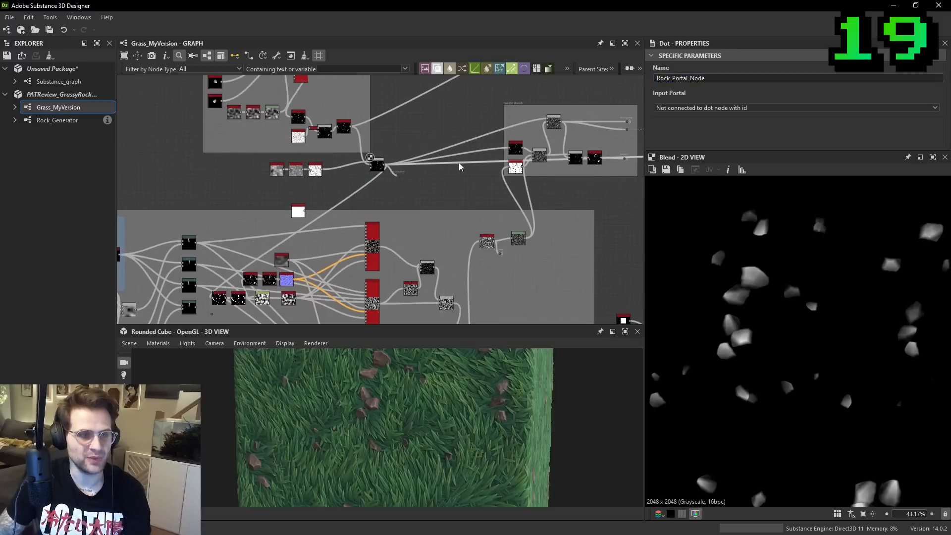
pyautogui.moveTo(528, 134); pyautogui.dragTo(418, 155, button='middle')
pyautogui.scroll(5, 418, 156)
pyautogui.scroll(3, 364, 156)
pyautogui.press('space')
pyautogui.press('Escape')
pyautogui.press('space')
pyautogui.write('dot')
pyautogui.press('Return')
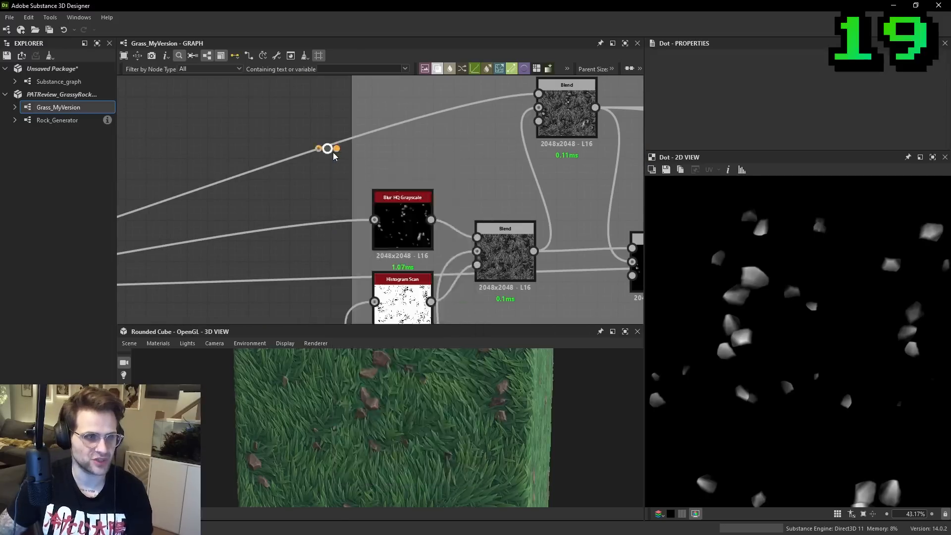
pyautogui.moveTo(330, 153); pyautogui.dragTo(295, 215)
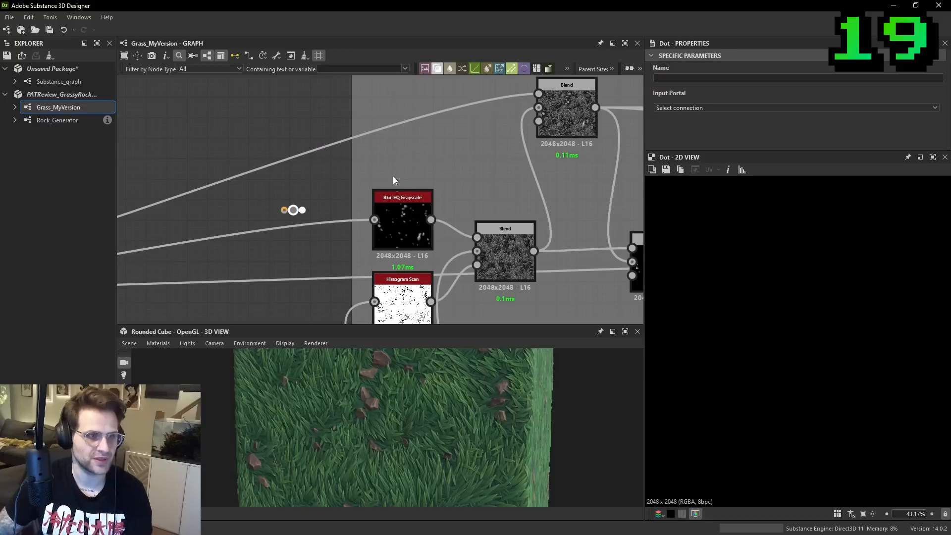
# - Set this Dot Node's input portal to Rock_Portal_Node and feed it into the section's upper Blend and Blur HQ Grayscale
pyautogui.click(674, 107)
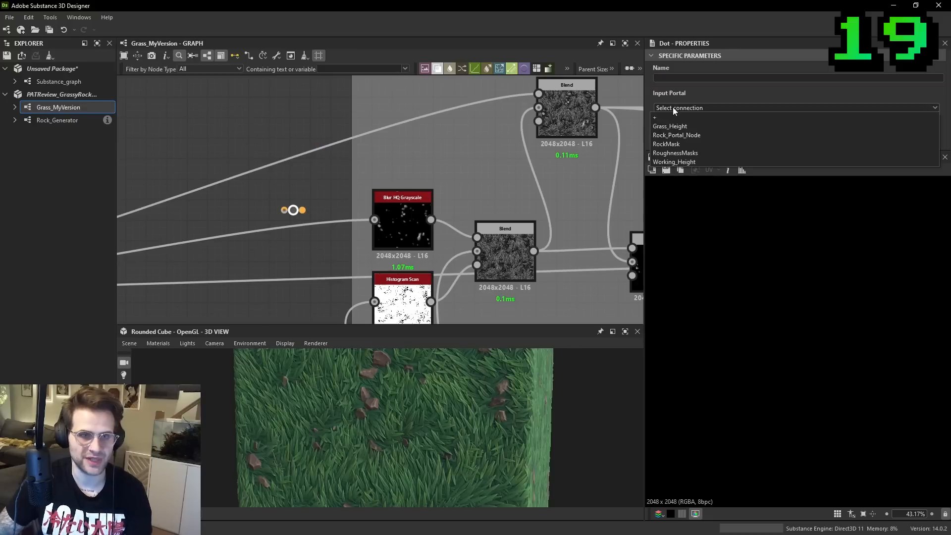
pyautogui.click(686, 136)
pyautogui.scroll(-1, 323, 174)
pyautogui.moveTo(313, 205); pyautogui.dragTo(367, 214)
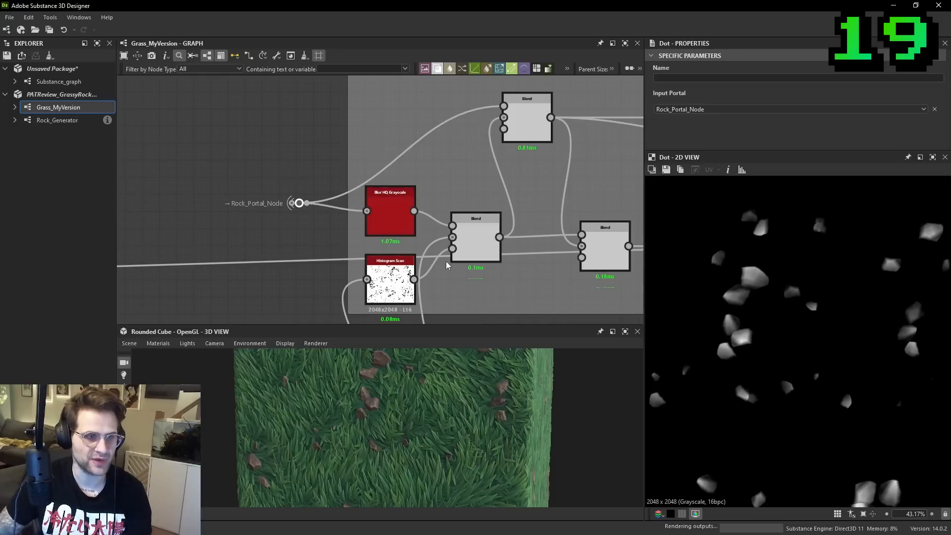
# - Add a Dot Node beside the green node above Grass Roughness, set its input portal to Rock_Portal_Node, and connect it to that node
pyautogui.scroll(-2, 581, 255)
pyautogui.moveTo(581, 255); pyautogui.dragTo(448, 225, button='middle')
pyautogui.scroll(1, 514, 230)
pyautogui.moveTo(526, 234); pyautogui.dragTo(532, 211)
pyautogui.scroll(-3, 532, 211)
pyautogui.moveTo(532, 211); pyautogui.dragTo(301, 212, button='middle')
pyautogui.moveTo(584, 237); pyautogui.dragTo(362, 226, button='middle')
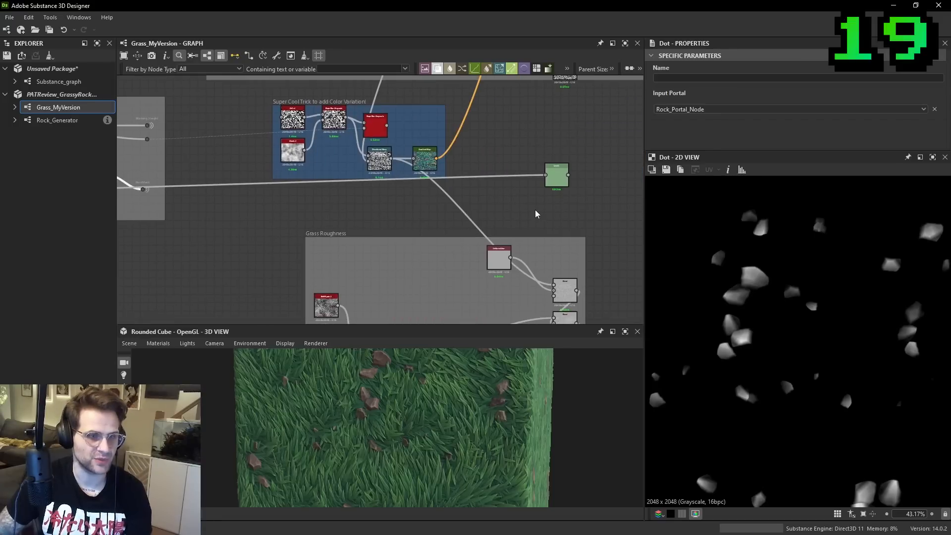
pyautogui.press('space')
pyautogui.write('dot')
pyautogui.press('Return')
pyautogui.scroll(1, 641, 165)
pyautogui.click(702, 108)
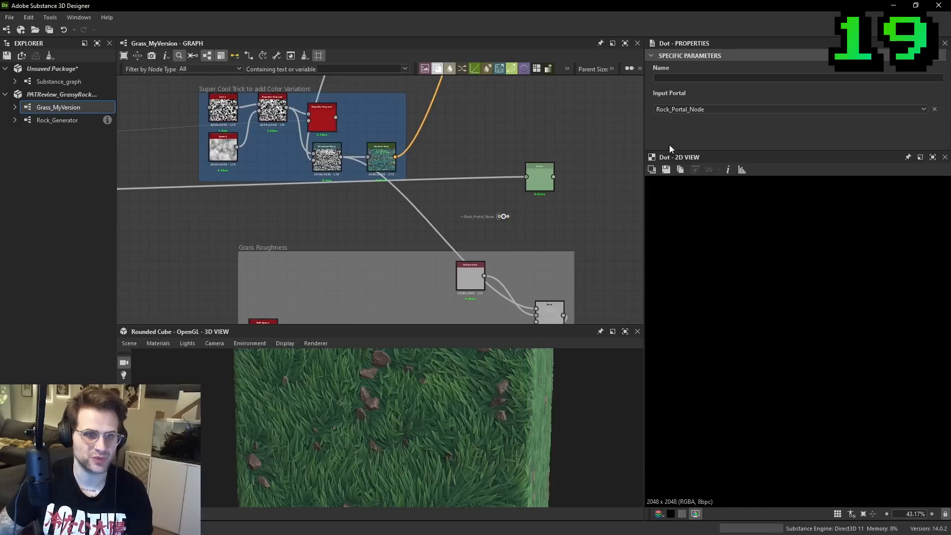
pyautogui.click(695, 135)
pyautogui.moveTo(525, 187); pyautogui.dragTo(526, 178)
pyautogui.scroll(-3, 377, 201)
# - Use a Dot Node with its input portal set to Rock_Portal_Node to feed the grass section's Histogram Scan
pyautogui.moveTo(328, 207); pyautogui.dragTo(611, 209, button='middle')
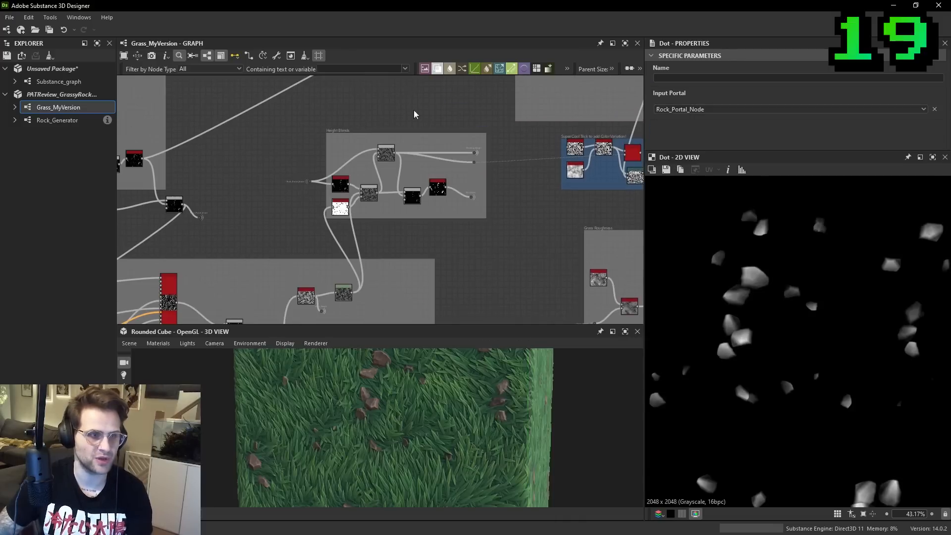
pyautogui.scroll(-2, 411, 203)
pyautogui.moveTo(414, 195); pyautogui.dragTo(499, 182, button='middle')
pyautogui.scroll(5, 336, 211)
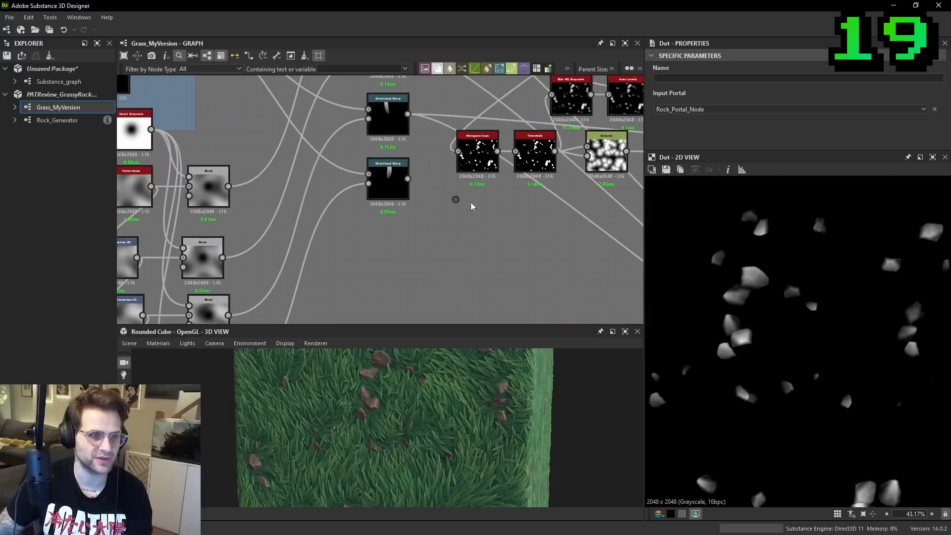
pyautogui.click(686, 109)
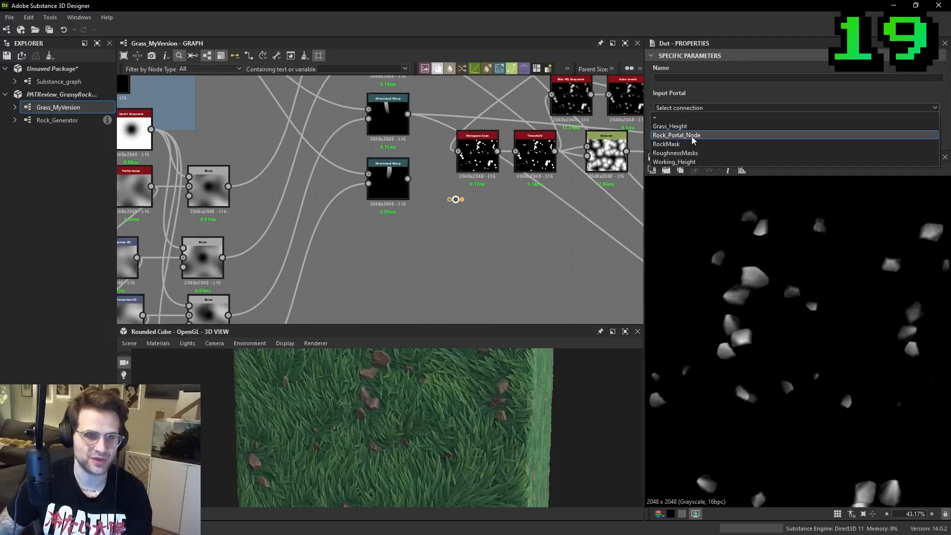
pyautogui.click(693, 135)
# - Check the rewired grass section and its portal Dot Nodes for leftover long connections
pyautogui.scroll(-1, 470, 158)
pyautogui.moveTo(500, 179); pyautogui.dragTo(395, 260, button='middle')
pyautogui.scroll(-1, 549, 183)
pyautogui.moveTo(560, 176); pyautogui.dragTo(418, 221, button='middle')
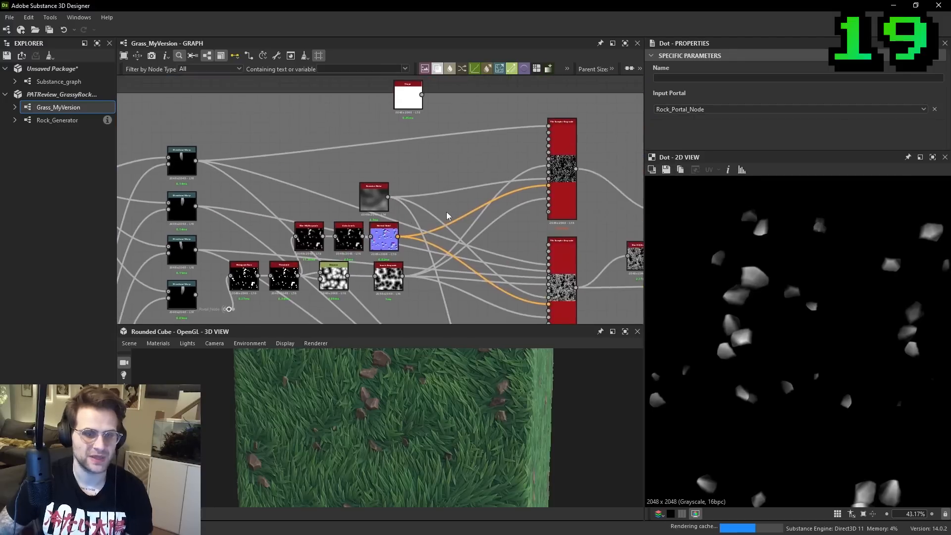
pyautogui.scroll(-1, 535, 201)
pyautogui.moveTo(515, 179); pyautogui.dragTo(426, 255, button='middle')
pyautogui.scroll(-2, 426, 254)
pyautogui.scroll(3, 486, 160)
pyautogui.scroll(2, 481, 157)
pyautogui.moveTo(494, 173); pyautogui.dragTo(496, 143)
pyautogui.moveTo(496, 143); pyautogui.dragTo(463, 189, button='middle')
pyautogui.scroll(2, 464, 189)
pyautogui.click(488, 202)
pyautogui.click(462, 184)
# - Select the portal Dot Node feeding the green node above Grass Roughness to trace its link back to the source
pyautogui.scroll(-3, 483, 208)
pyautogui.scroll(-2, 530, 213)
pyautogui.moveTo(614, 218); pyautogui.dragTo(374, 193, button='middle')
pyautogui.moveTo(634, 185); pyautogui.dragTo(383, 175, button='middle')
pyautogui.click(508, 168)
pyautogui.scroll(2, 508, 168)
pyautogui.click(464, 169)
pyautogui.scroll(3, 456, 166)
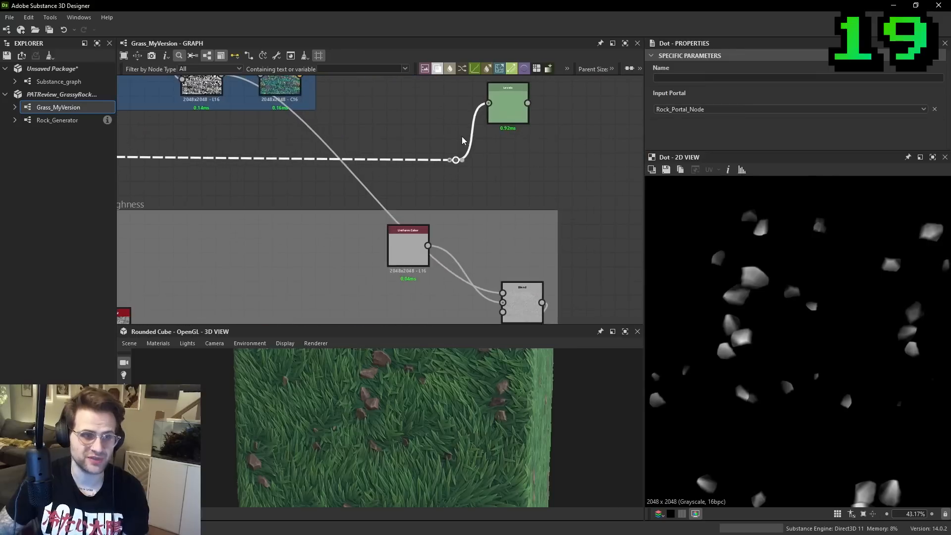
pyautogui.click(449, 162)
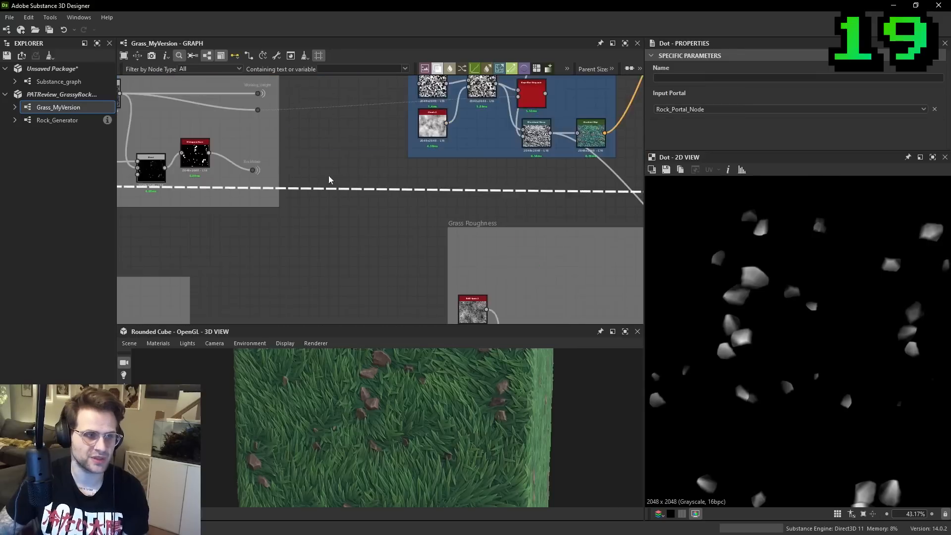
# - Select the source Rock_Portal_Node at the rock Blend to display all of its portal links, and inspect them
pyautogui.scroll(1, 405, 197)
pyautogui.click(408, 193)
pyautogui.scroll(-5, 445, 193)
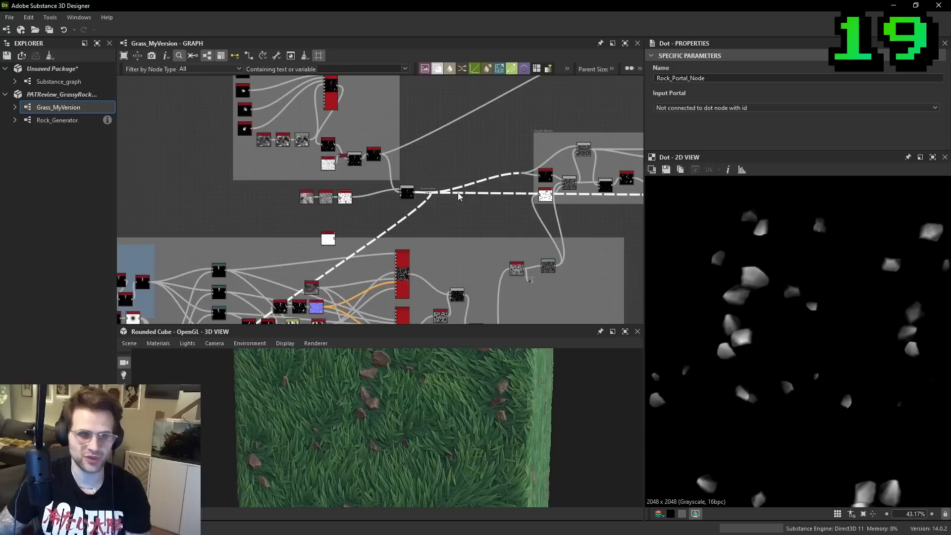
pyautogui.moveTo(455, 194); pyautogui.dragTo(409, 216, button='middle')
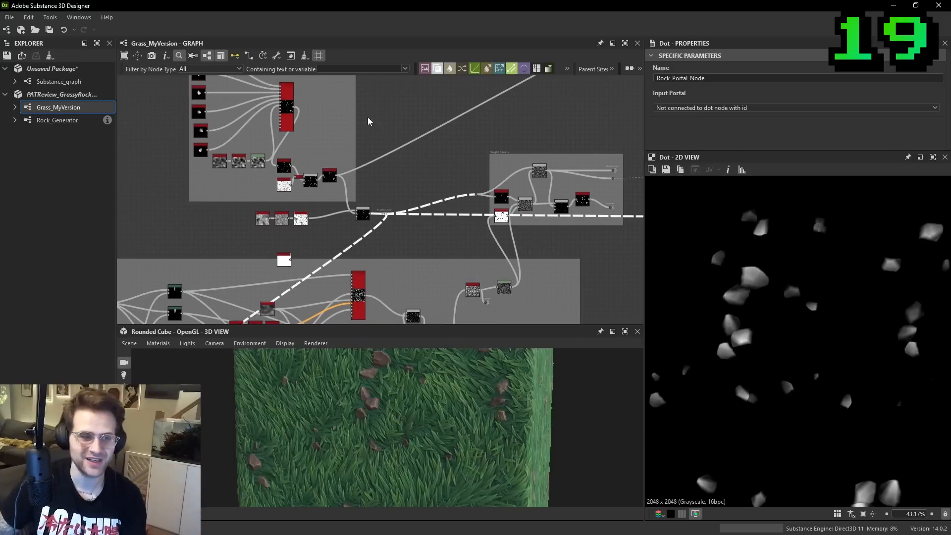
pyautogui.scroll(4, 379, 222)
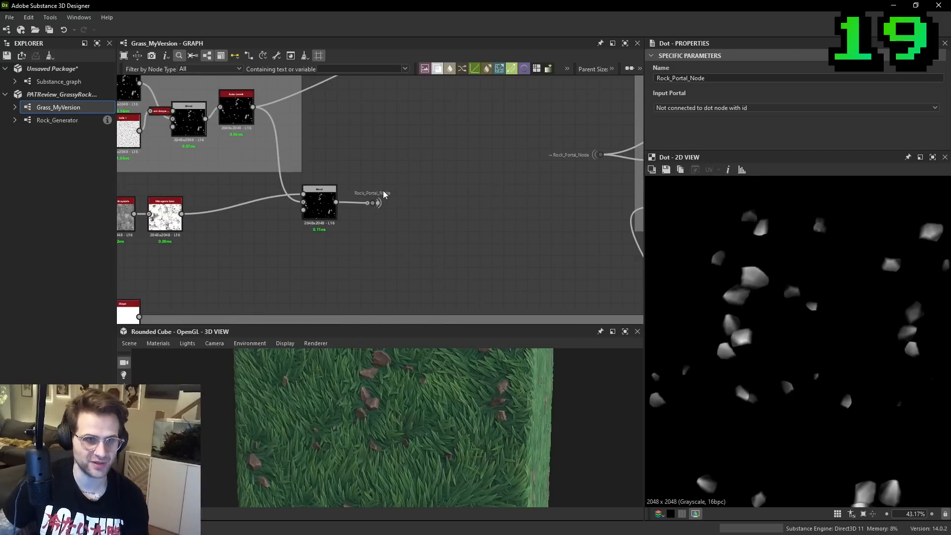
pyautogui.scroll(-4, 372, 206)
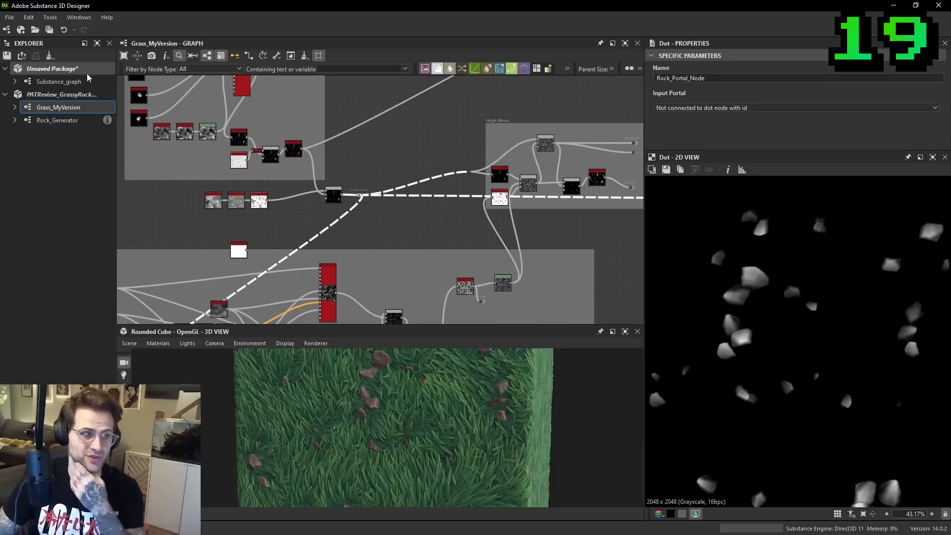
# - Open the recent JN_TUT_CatacombWall package and display its Catacomb_Wall graph
pyautogui.click(10, 18)
pyautogui.moveTo(50, 54)
pyautogui.click(293, 56)
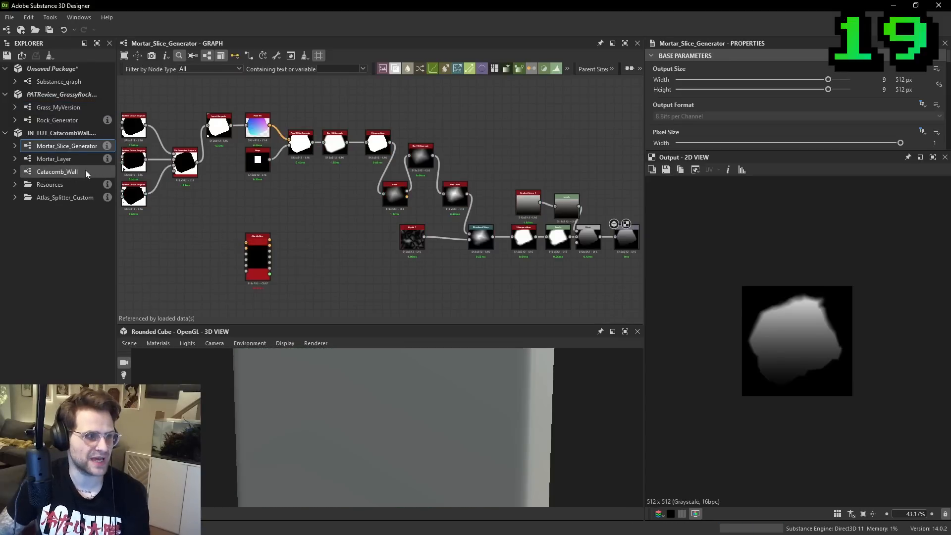
pyautogui.click(78, 170)
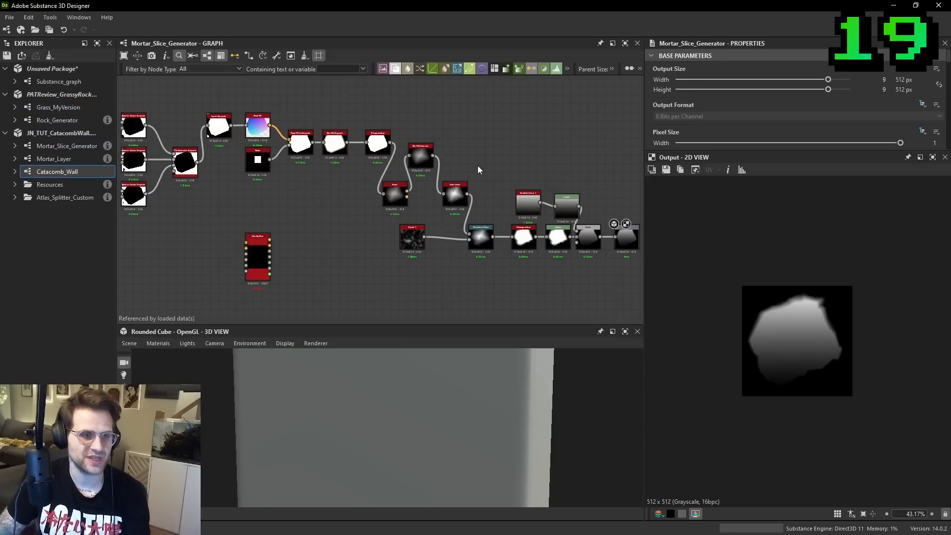
# - Select the CobbleStone_Noise_01 and Cobble_Height Dot Nodes in turn to inspect their portal links
pyautogui.scroll(8, 376, 172)
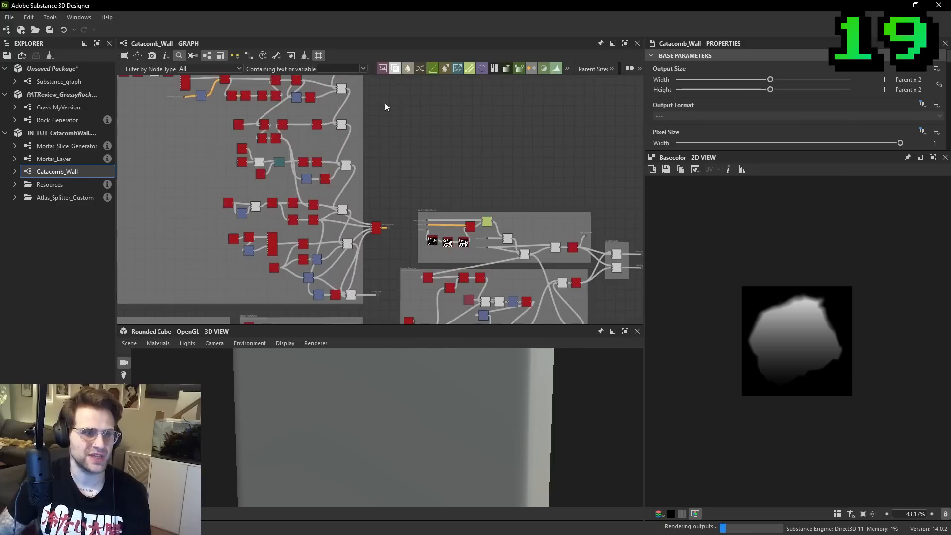
pyautogui.scroll(3, 399, 177)
pyautogui.moveTo(398, 110); pyautogui.dragTo(406, 175, button='middle')
pyautogui.moveTo(418, 320); pyautogui.dragTo(420, 261, button='middle')
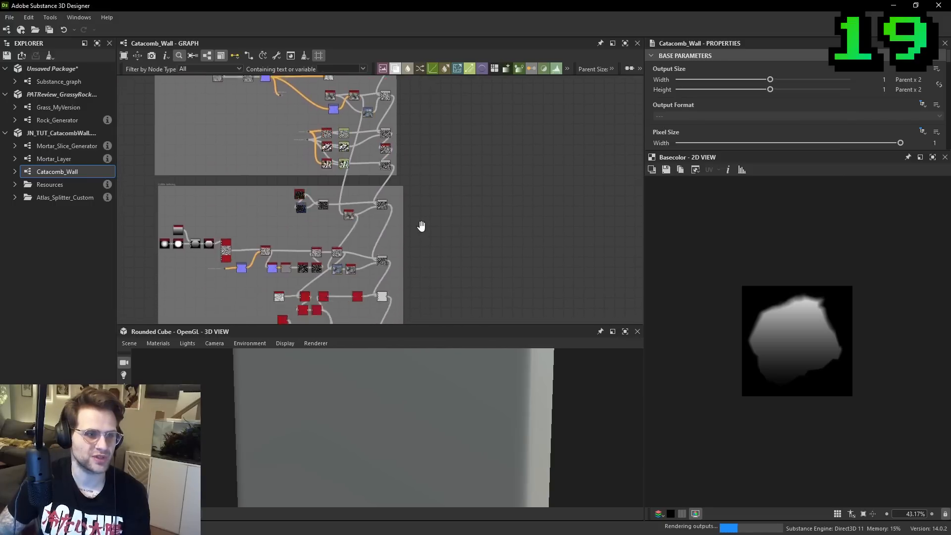
pyautogui.scroll(-4, 419, 247)
pyautogui.scroll(4, 414, 177)
pyautogui.scroll(4, 391, 115)
pyautogui.click(391, 114)
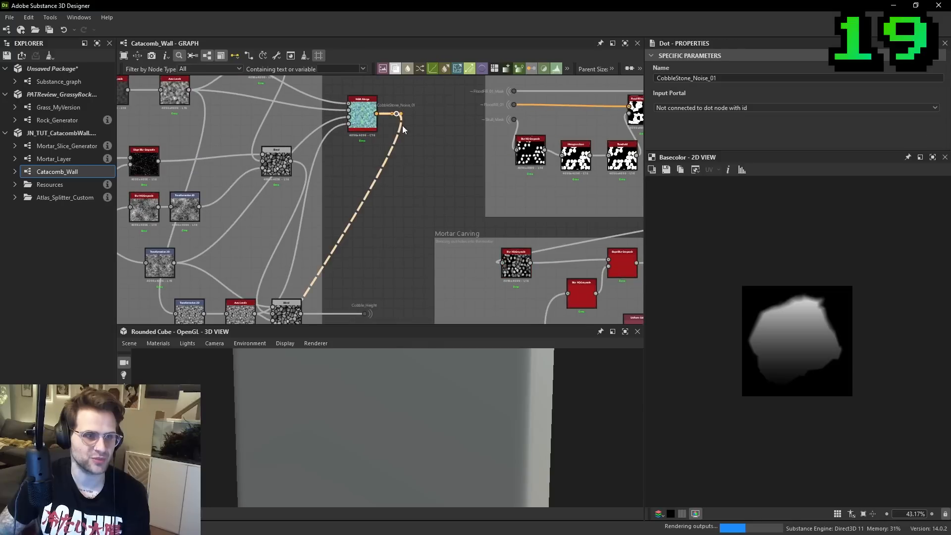
pyautogui.scroll(-3, 391, 162)
pyautogui.scroll(3, 393, 174)
pyautogui.click(391, 178)
pyautogui.scroll(-5, 388, 180)
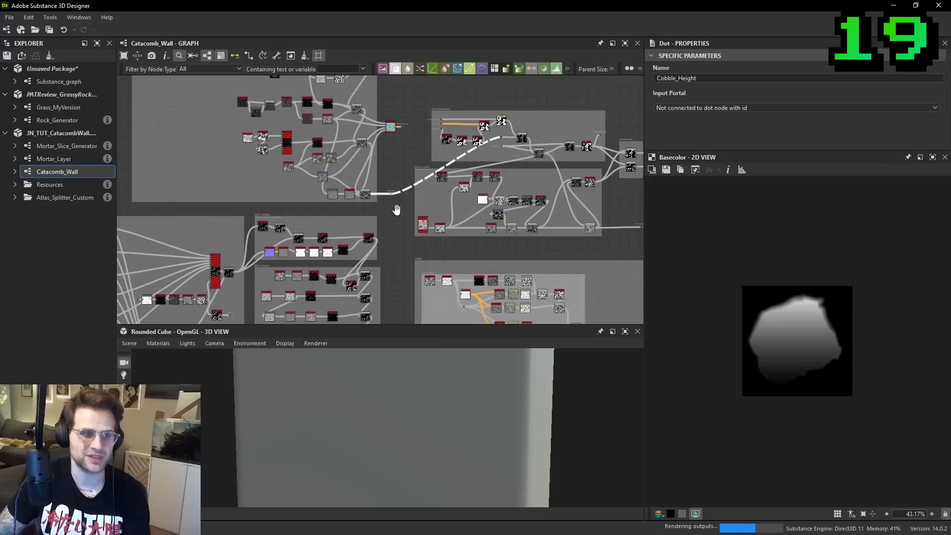
# - Select the Skull_Height Dot Node and examine how it links to the rest of the catacomb graph
pyautogui.moveTo(371, 181); pyautogui.dragTo(371, 232, button='middle')
pyautogui.scroll(2, 383, 231)
pyautogui.click(375, 227)
pyautogui.click(364, 158)
pyautogui.scroll(-3, 364, 158)
pyautogui.scroll(-3, 367, 209)
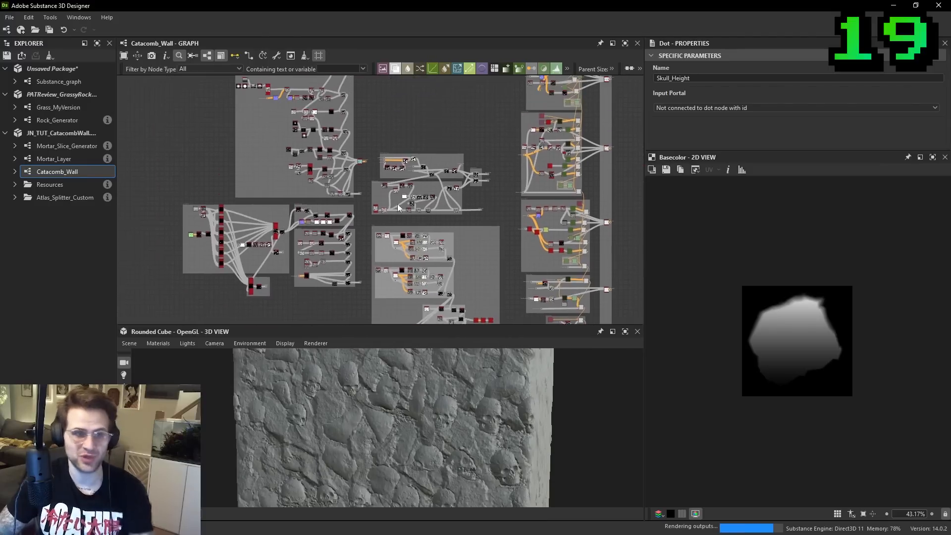
# - Examine the Skull Cobble Blend section's portal inputs, selecting the Dot Node fed by FloodFill_01_Mask
pyautogui.moveTo(513, 179); pyautogui.dragTo(441, 183, button='middle')
pyautogui.scroll(3, 383, 174)
pyautogui.moveTo(383, 174); pyautogui.dragTo(538, 163, button='middle')
pyautogui.scroll(6, 394, 147)
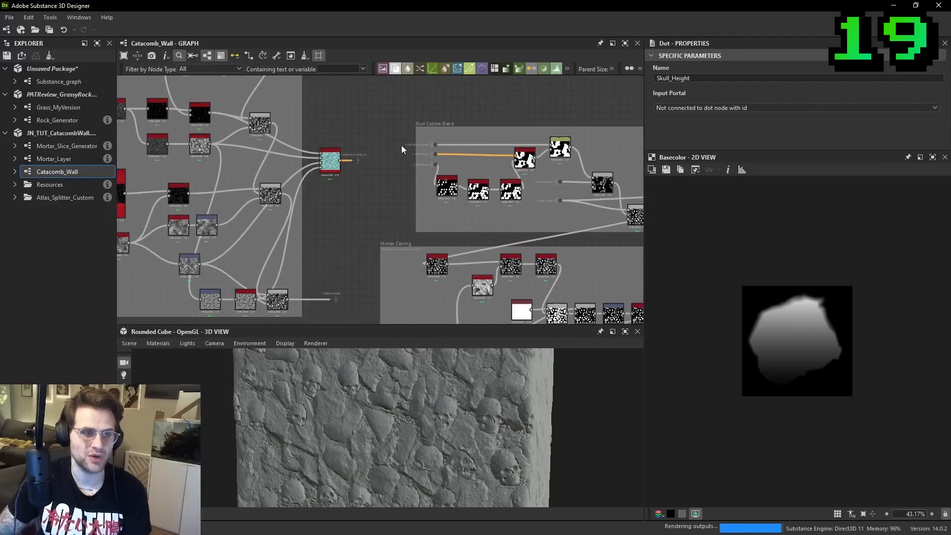
pyautogui.click(441, 145)
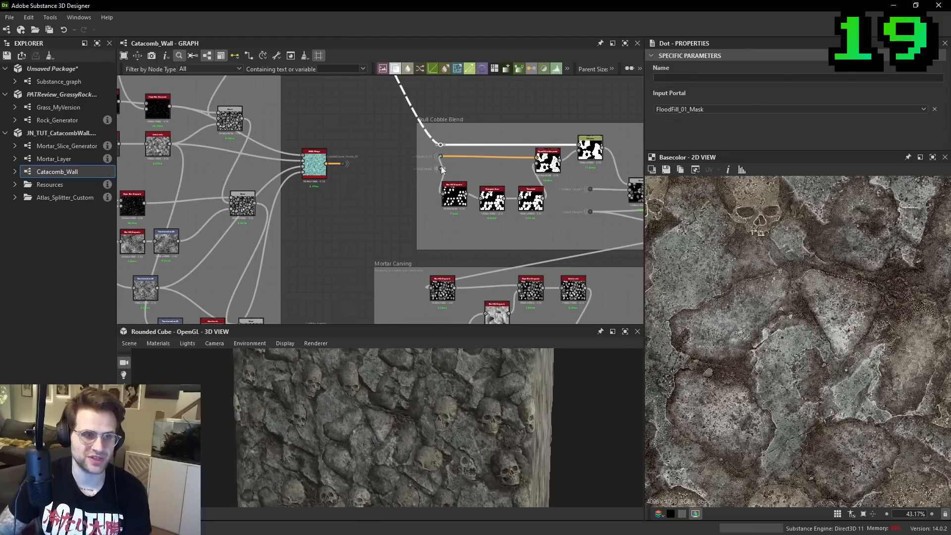
pyautogui.hotkey('ctrl', 'z')
pyautogui.scroll(-4, 402, 153)
pyautogui.scroll(-2, 404, 151)
pyautogui.moveTo(410, 312); pyautogui.dragTo(428, 224, button='middle')
pyautogui.scroll(-1, 428, 224)
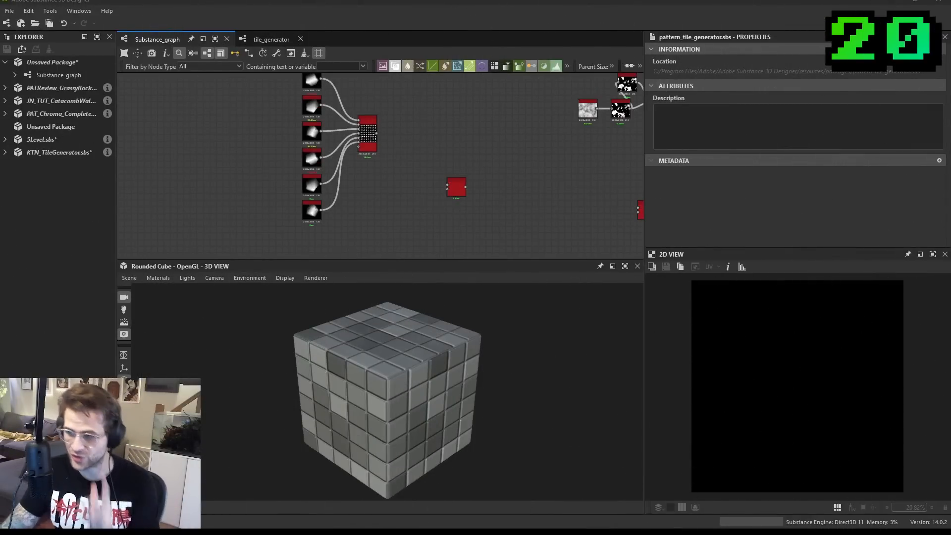
pyautogui.scroll(2, 455, 162)
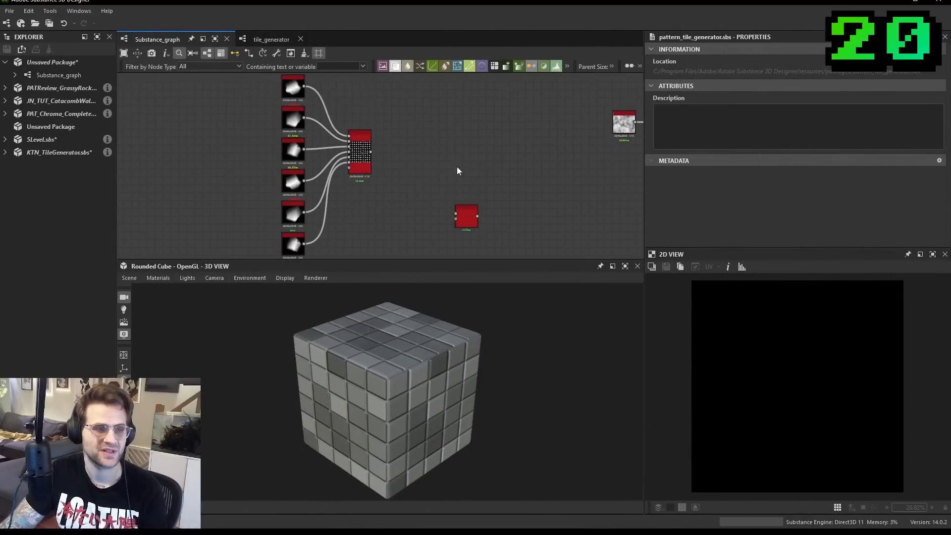
# - Select the Tile Generator Grayscale node fed by the YT Pebble Gen nodes and view its output pattern
pyautogui.click(347, 149)
pyautogui.press('f')
pyautogui.scroll(-2, 375, 144)
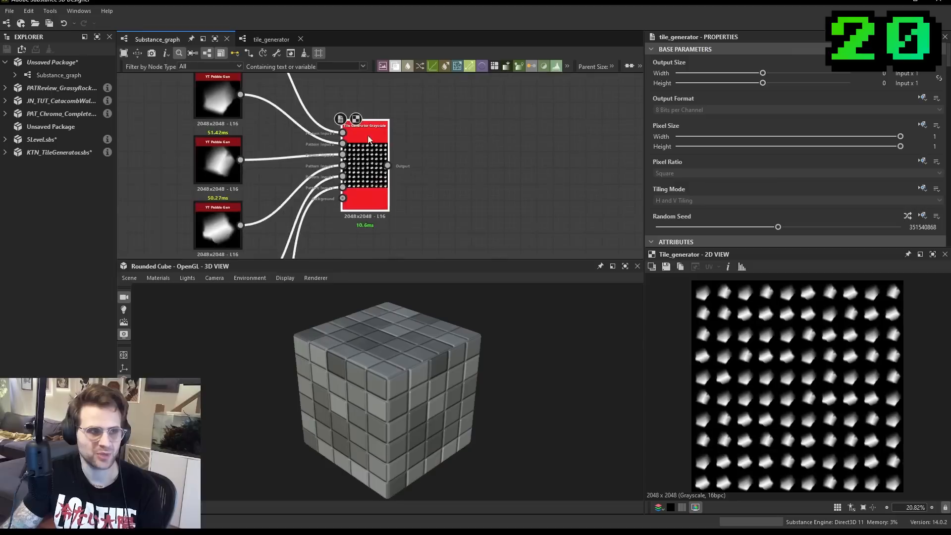
pyautogui.moveTo(373, 142); pyautogui.dragTo(410, 205, button='middle')
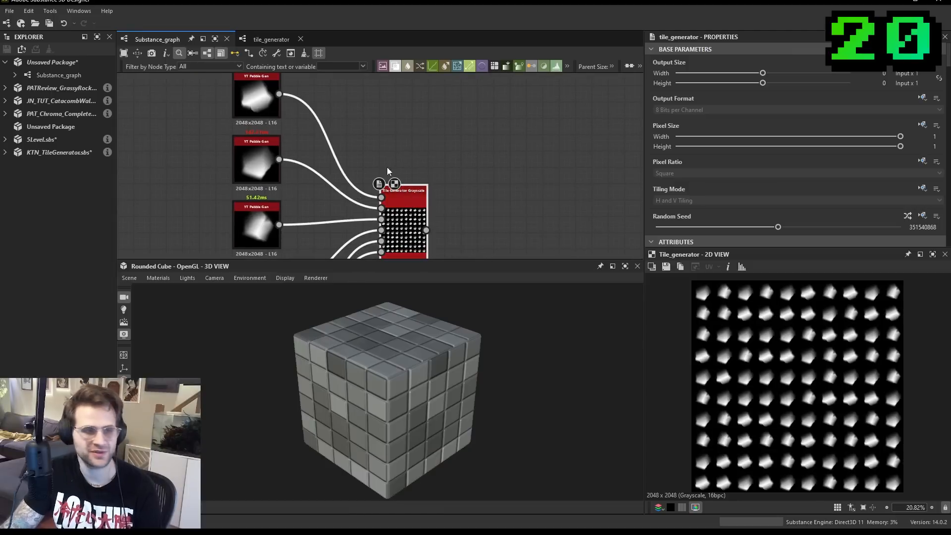
pyautogui.scroll(4, 862, 327)
pyautogui.scroll(-3, 849, 311)
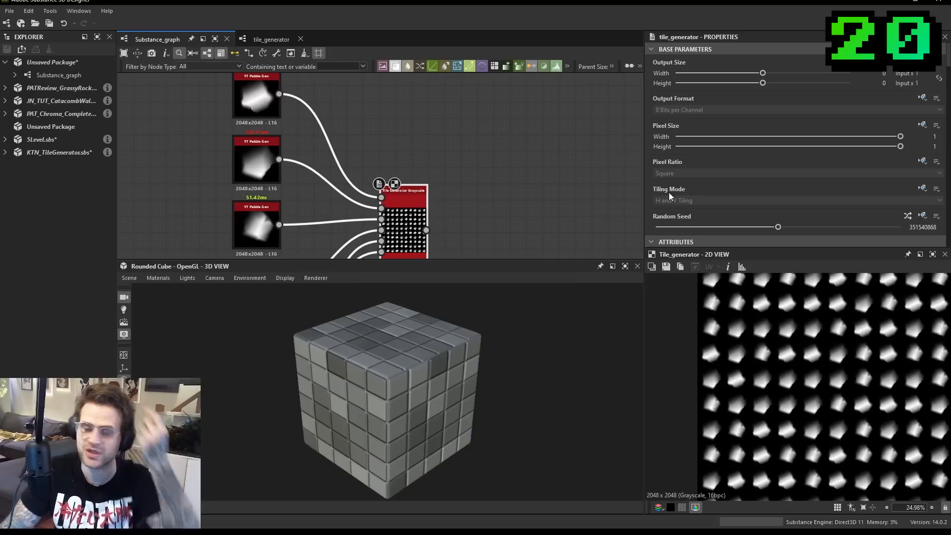
pyautogui.scroll(-1, 356, 176)
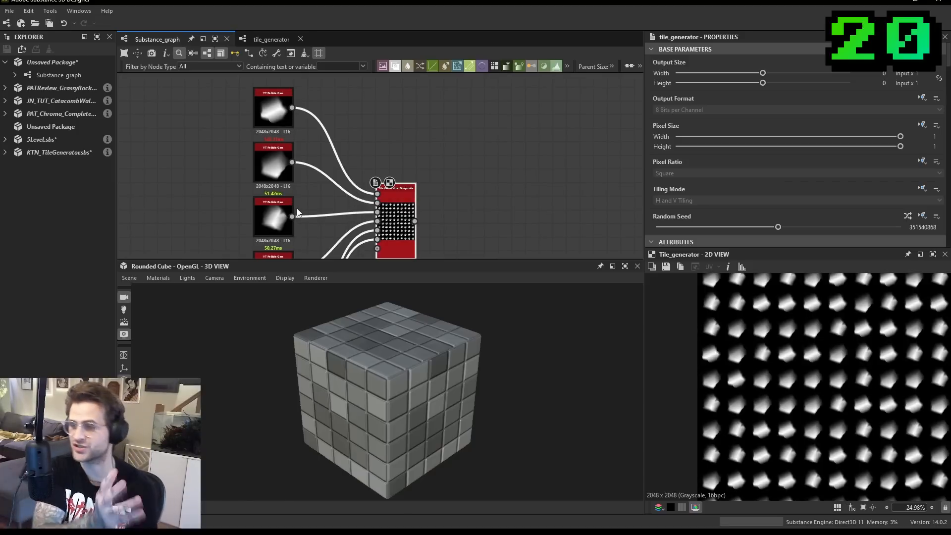
# - Examine the tile generator's Pattern Input Number setting and the pattern input connectors on the node
pyautogui.scroll(-12, 802, 169)
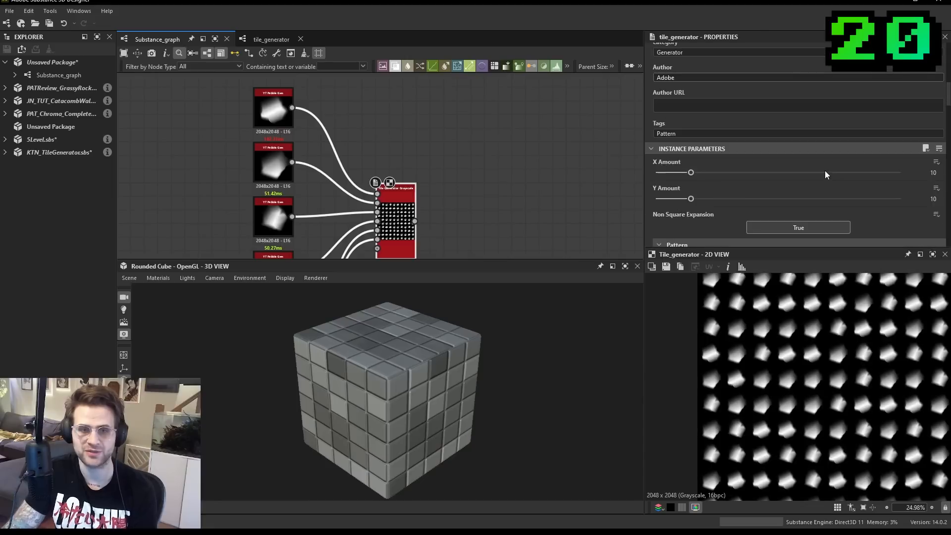
pyautogui.scroll(-3, 792, 194)
pyautogui.scroll(6, 786, 180)
pyautogui.moveTo(922, 147)
pyautogui.mouseDown()
pyautogui.moveTo(853, 148)
pyautogui.moveTo(922, 150)
pyautogui.mouseUp()
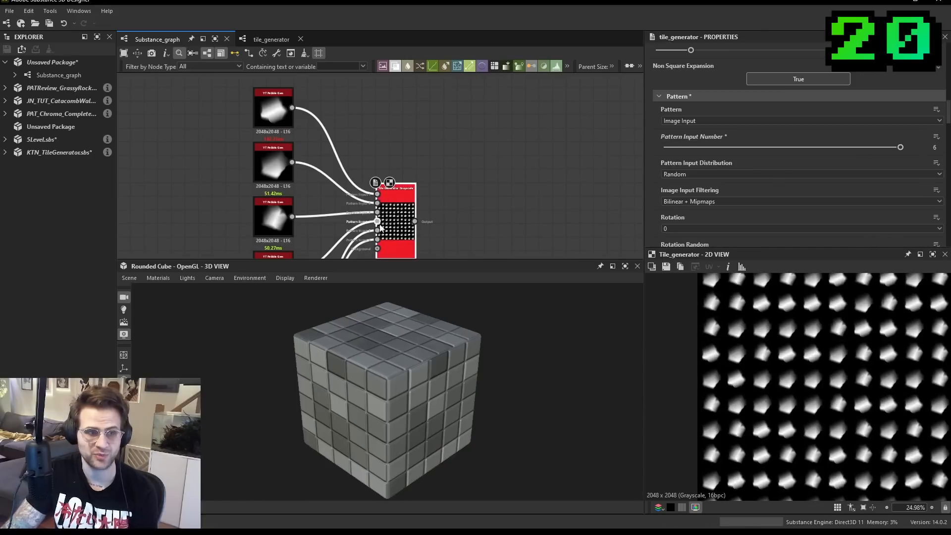
pyautogui.scroll(2, 377, 228)
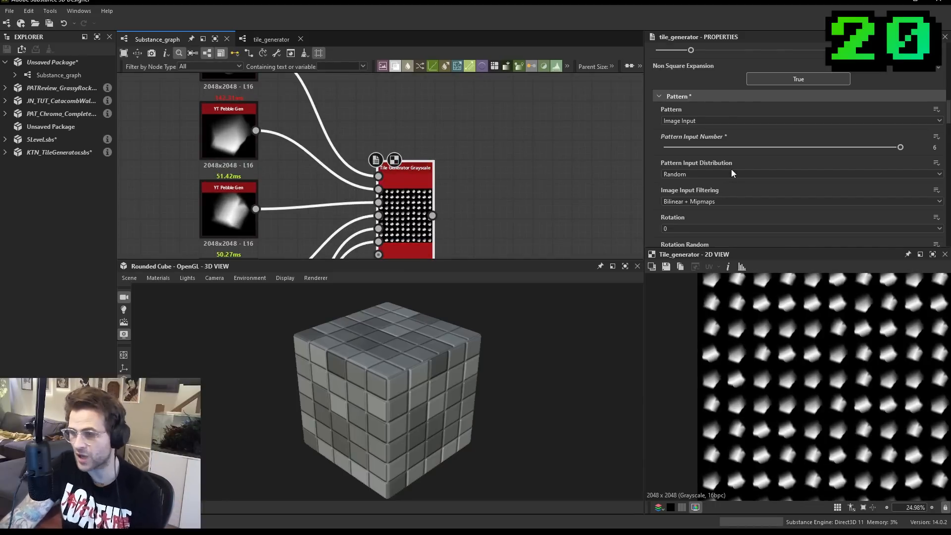
pyautogui.moveTo(483, 182); pyautogui.dragTo(555, 128, button='middle')
pyautogui.moveTo(472, 118); pyautogui.dragTo(465, 132, button='middle')
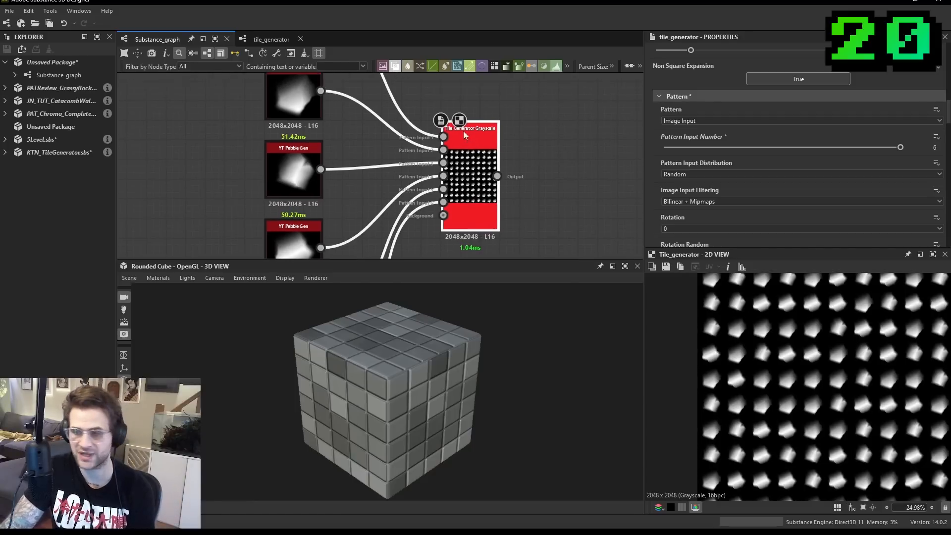
# - Open the Tile Generator Grayscale node's referenced graph and list the graphs in its pattern_tile_generator package
pyautogui.rightClick(465, 148)
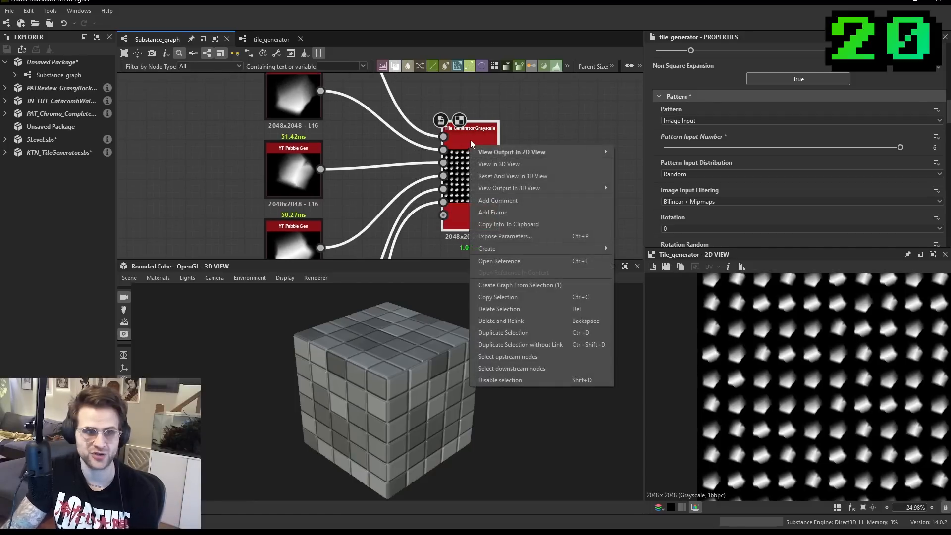
pyautogui.click(542, 260)
pyautogui.click(443, 266)
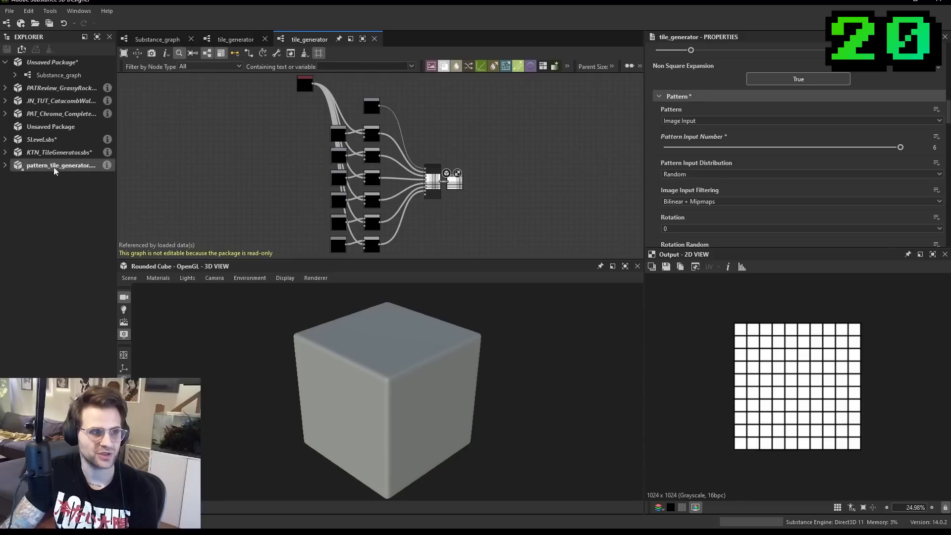
pyautogui.scroll(5, 447, 196)
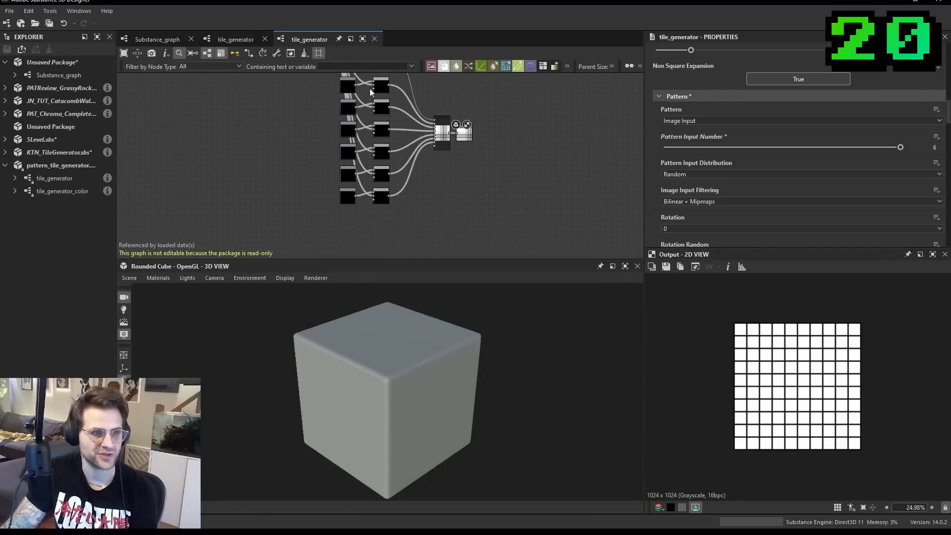
# - Select the FX-Map node and inspect the functions driving its Background and Global Opacity parameters
pyautogui.doubleClick(431, 171)
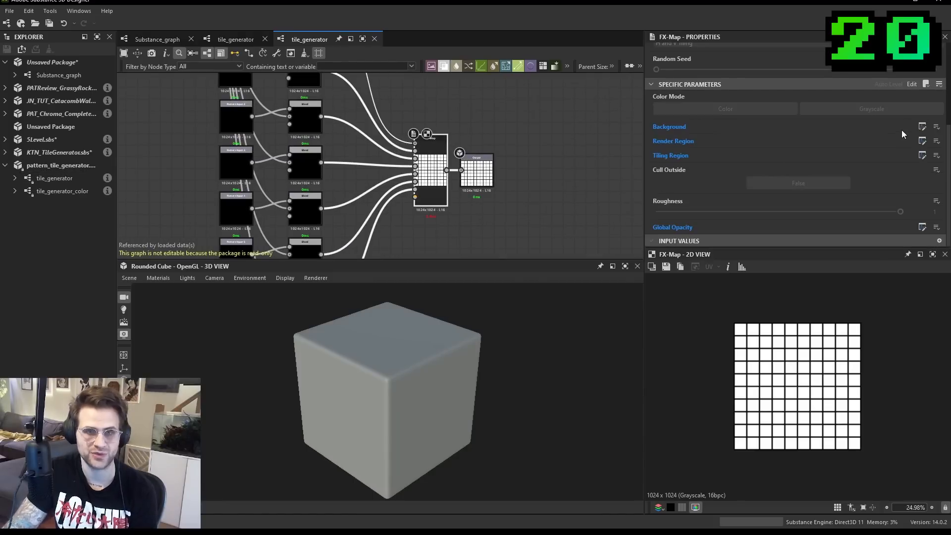
pyautogui.click(922, 128)
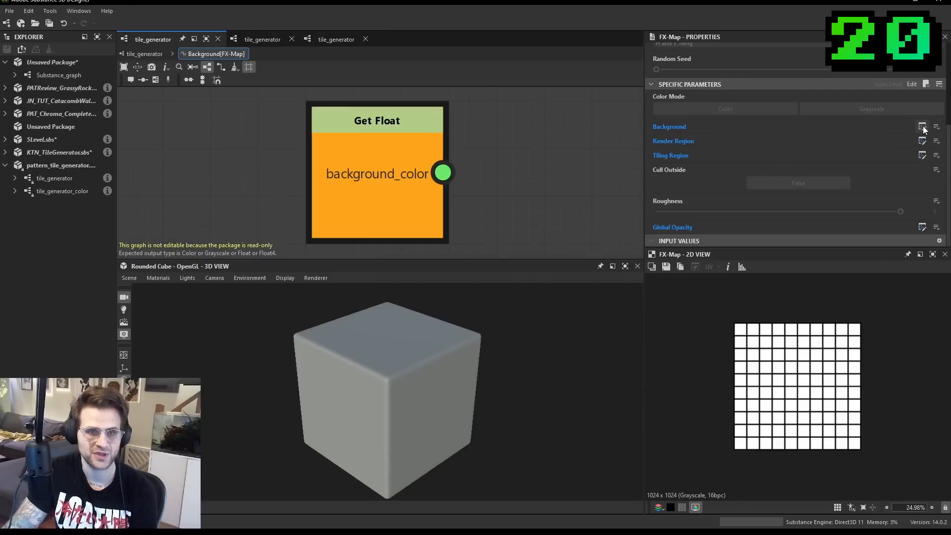
pyautogui.click(146, 55)
pyautogui.click(922, 227)
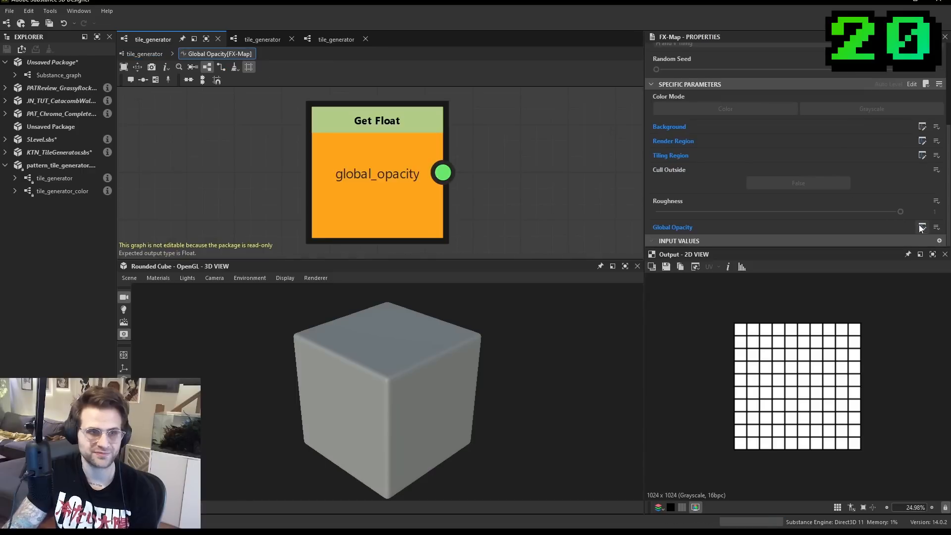
pyautogui.click(145, 54)
pyautogui.doubleClick(432, 185)
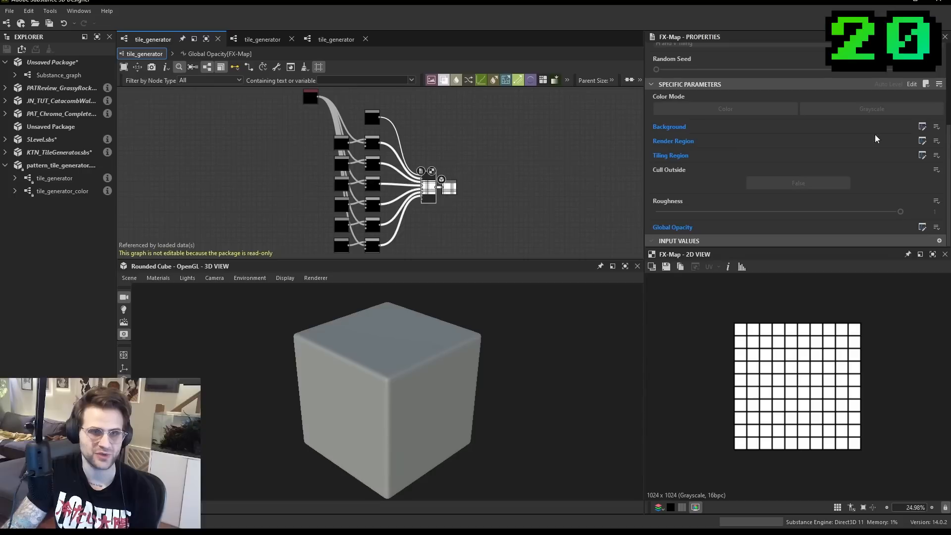
# - Open the FX-Map's internal graph and inspect the Iterations function of its Iterate node
pyautogui.scroll(5, 887, 139)
pyautogui.scroll(-5, 890, 149)
pyautogui.scroll(1, 450, 168)
pyautogui.scroll(2, 450, 168)
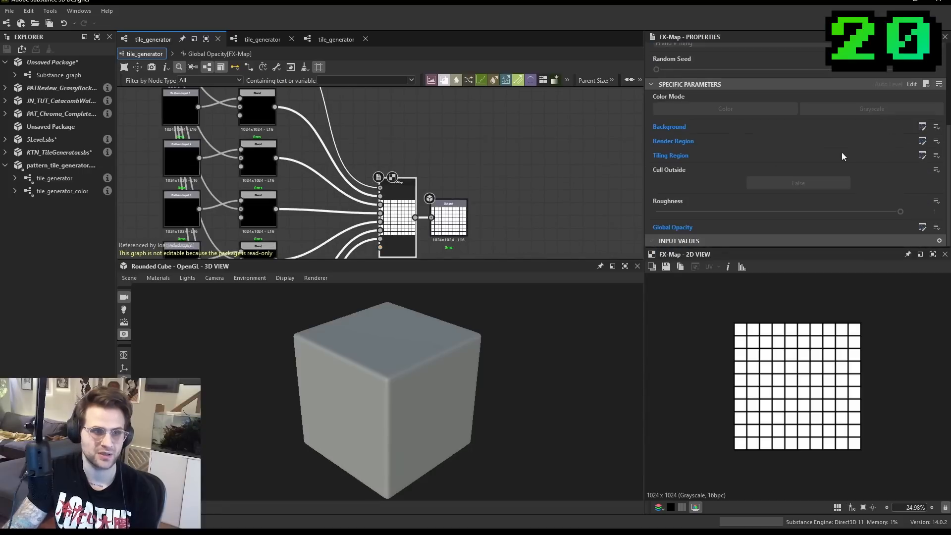
pyautogui.scroll(2, 891, 168)
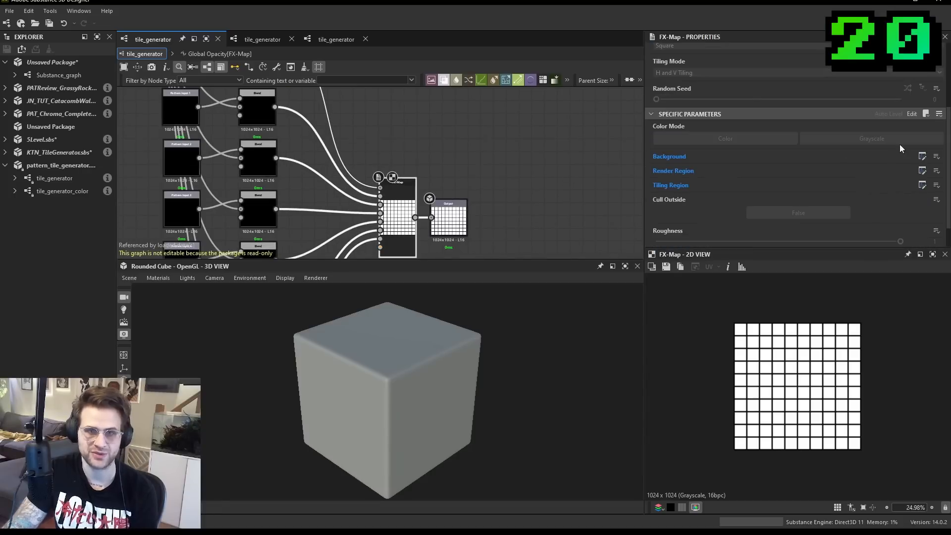
pyautogui.click(912, 114)
pyautogui.click(375, 128)
pyautogui.click(922, 62)
pyautogui.scroll(-3, 501, 150)
pyautogui.scroll(2, 497, 146)
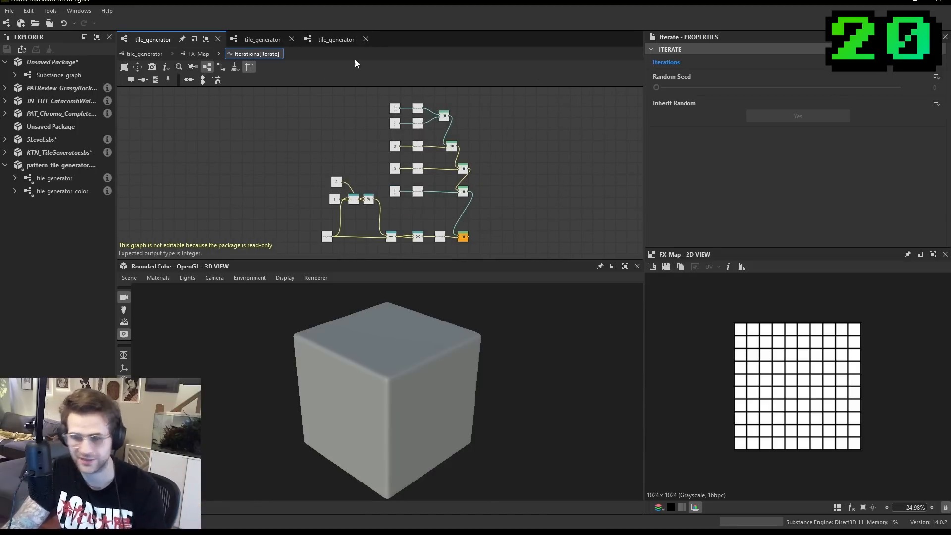
# - Leave the Iterations function and display the read-only tile_generator graph's full node network
pyautogui.click(246, 39)
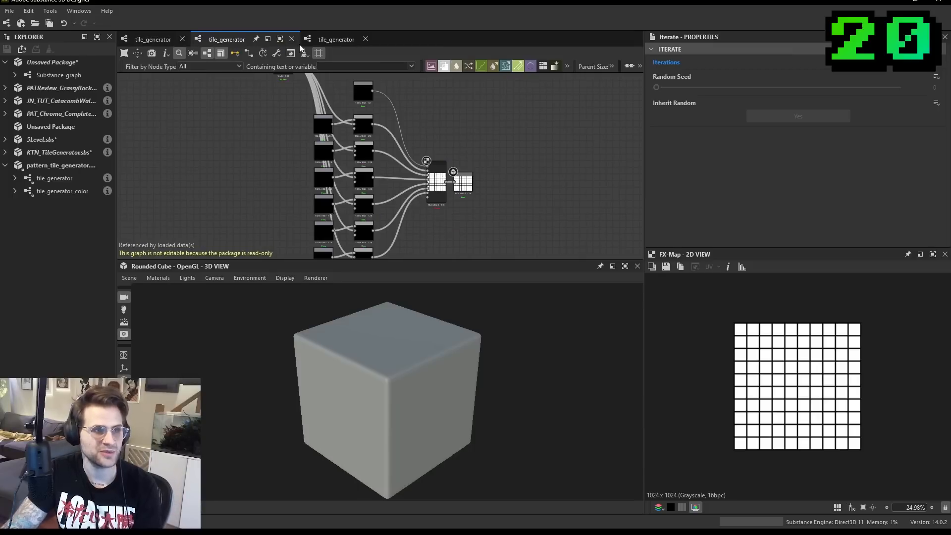
pyautogui.click(337, 38)
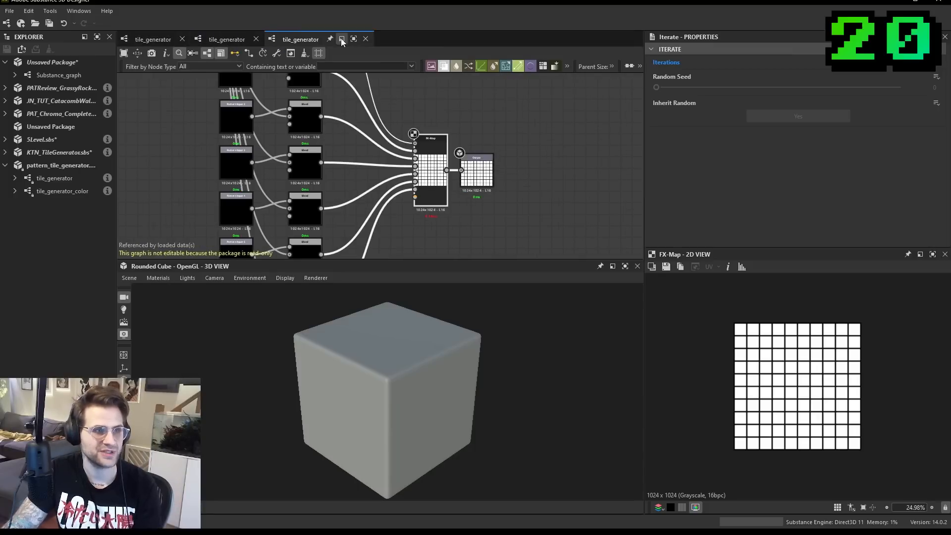
pyautogui.doubleClick(71, 180)
pyautogui.moveTo(394, 151); pyautogui.dragTo(453, 149, button='middle')
pyautogui.scroll(-4, 453, 148)
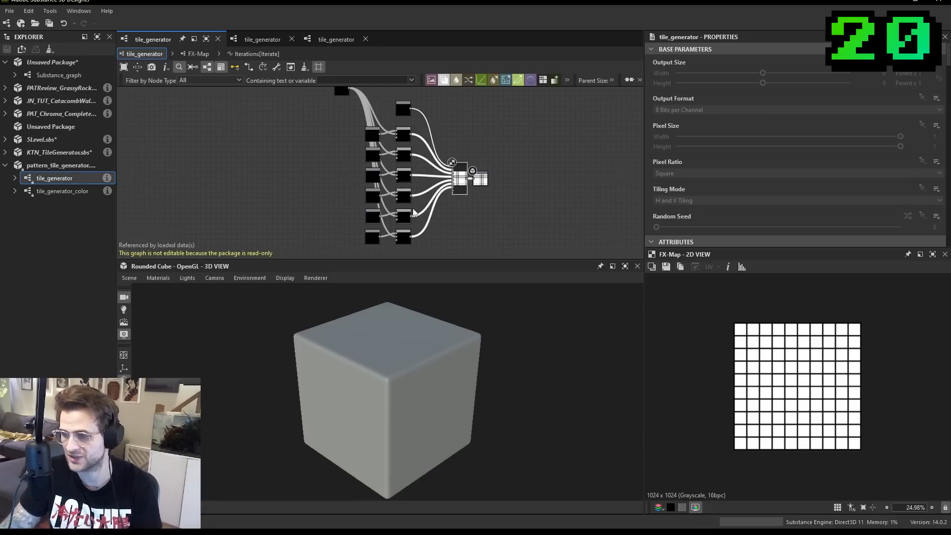
# - Copy the read-only tile_generator graph into a new unsaved package
pyautogui.rightClick(60, 180)
pyautogui.click(85, 200)
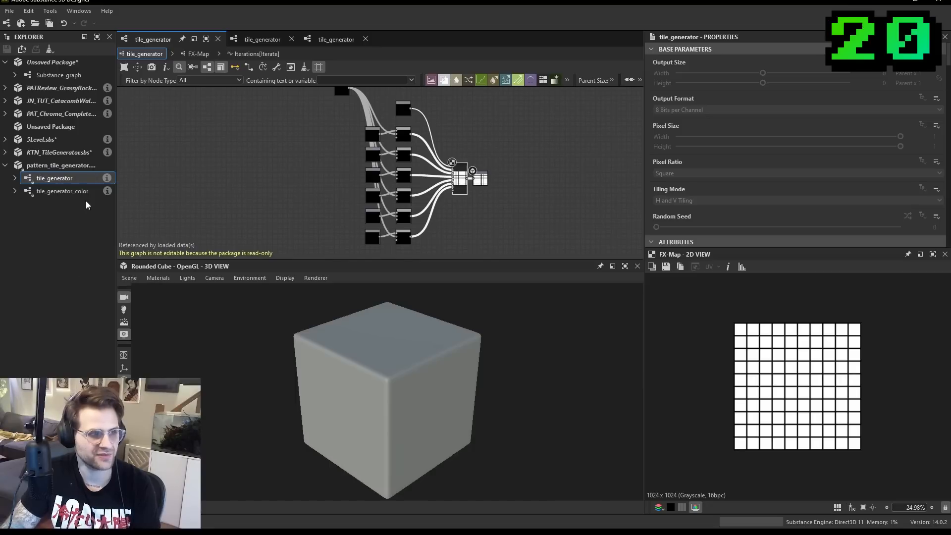
pyautogui.rightClick(59, 214)
pyautogui.click(69, 217)
pyautogui.rightClick(45, 206)
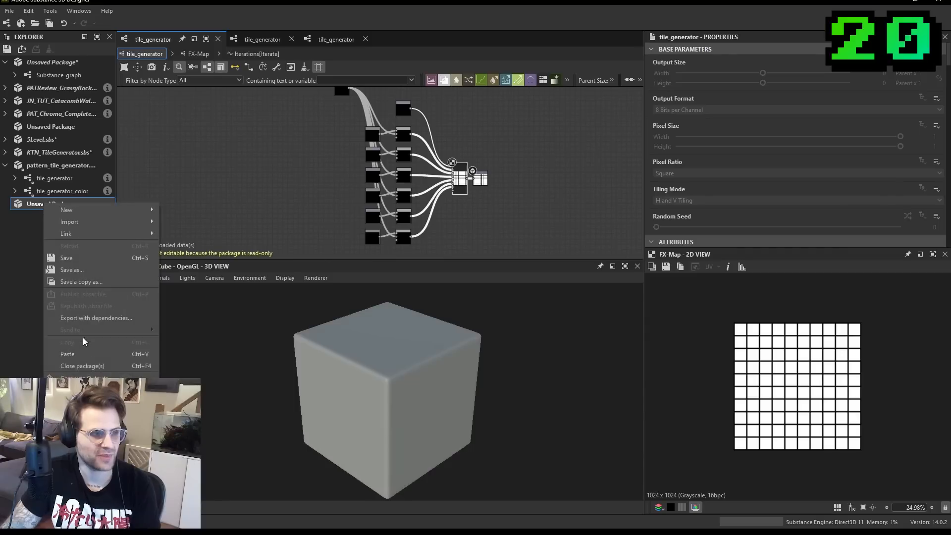
pyautogui.click(82, 354)
pyautogui.click(61, 219)
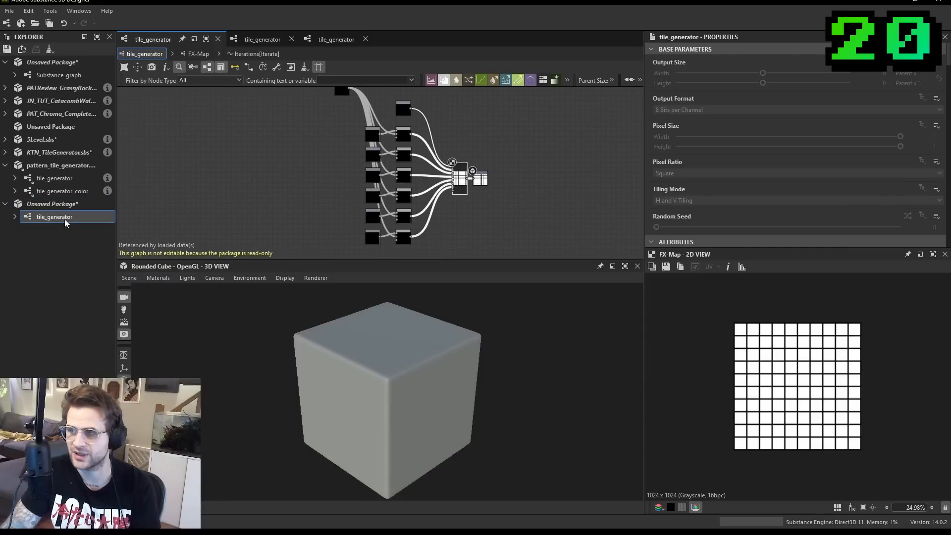
# - Open the copied graph, rename it tile_generator_custom and set its label to Tile Generator Grayscale Custom
pyautogui.doubleClick(54, 218)
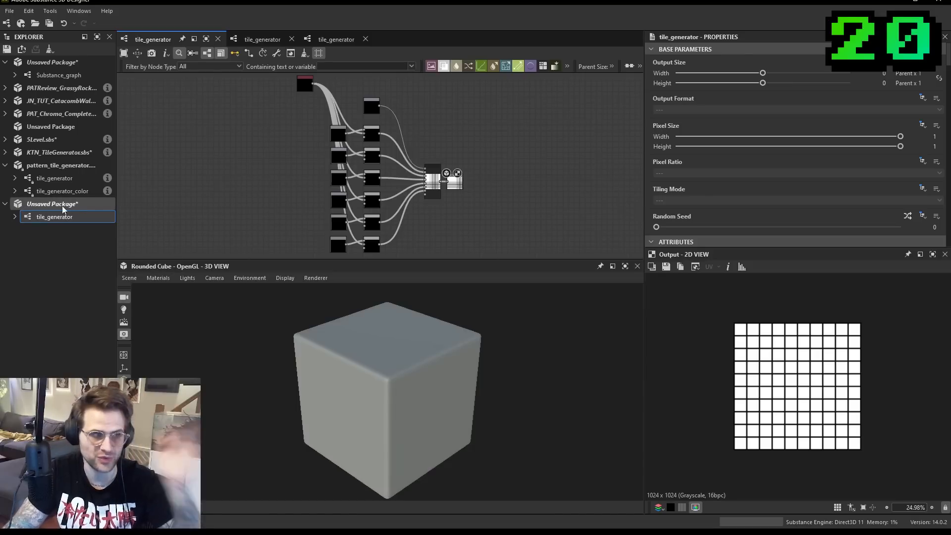
pyautogui.click(49, 217)
pyautogui.click(46, 217)
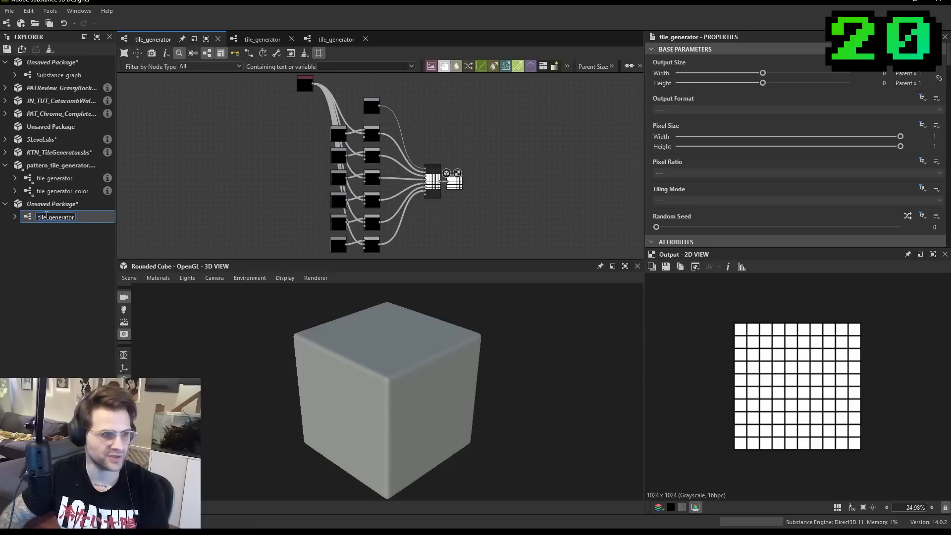
pyautogui.write('_custom')
pyautogui.press('Return')
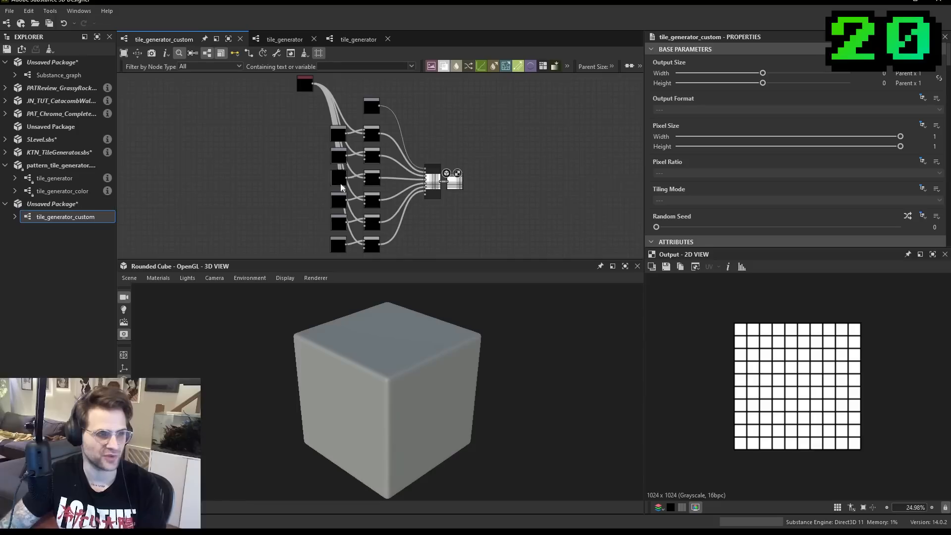
pyautogui.scroll(-5, 660, 118)
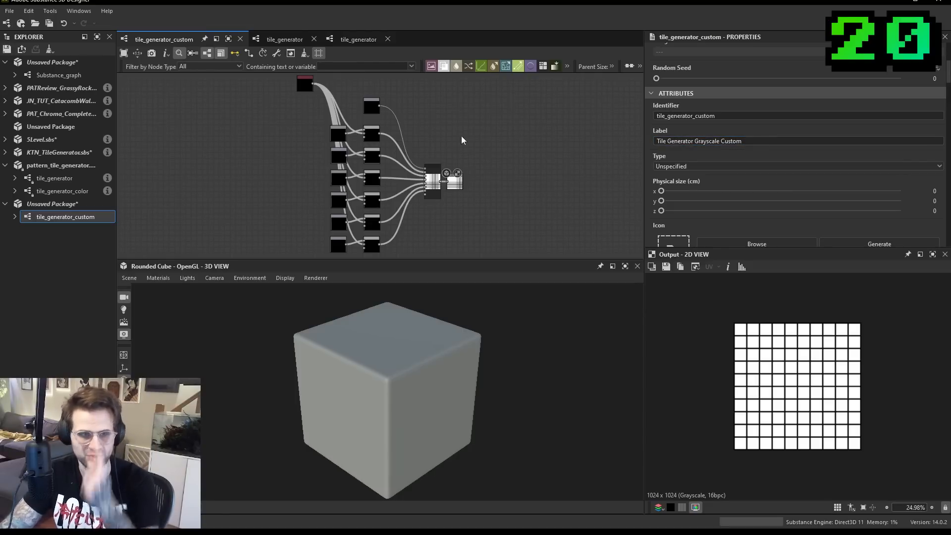
pyautogui.scroll(5, 435, 155)
# - Examine the custom graph's FX-Map node and the pattern input and Blend pairs that feed it
pyautogui.click(448, 150)
pyautogui.scroll(3, 448, 149)
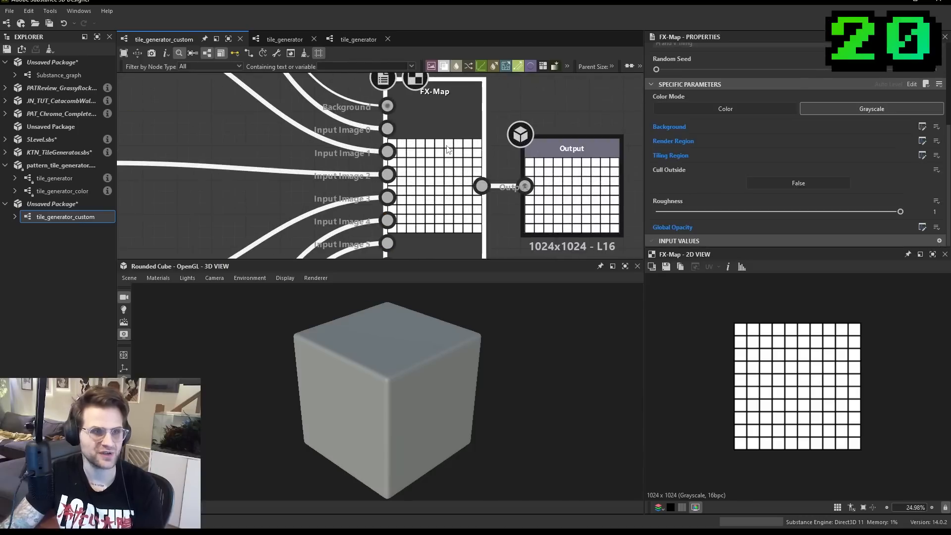
pyautogui.scroll(-3, 441, 216)
pyautogui.moveTo(441, 217); pyautogui.dragTo(548, 276, button='middle')
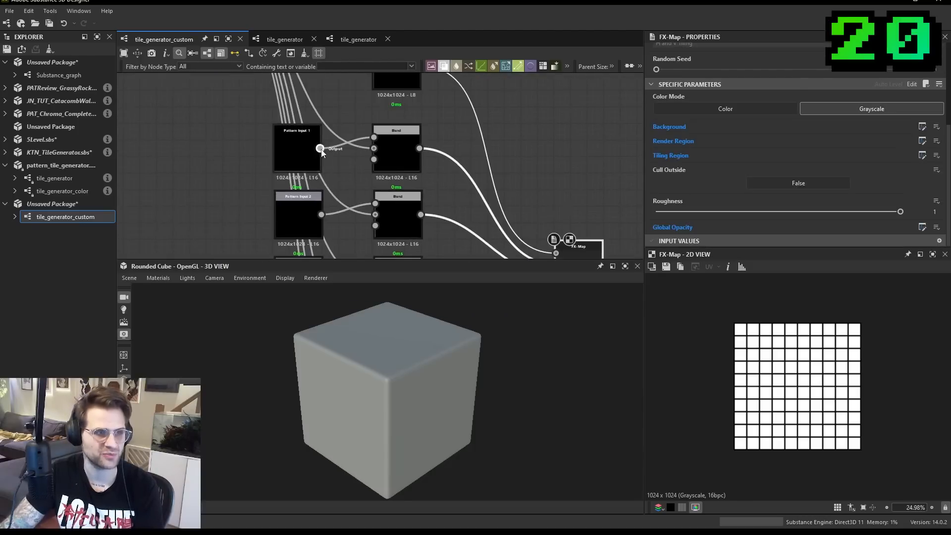
pyautogui.scroll(2, 320, 155)
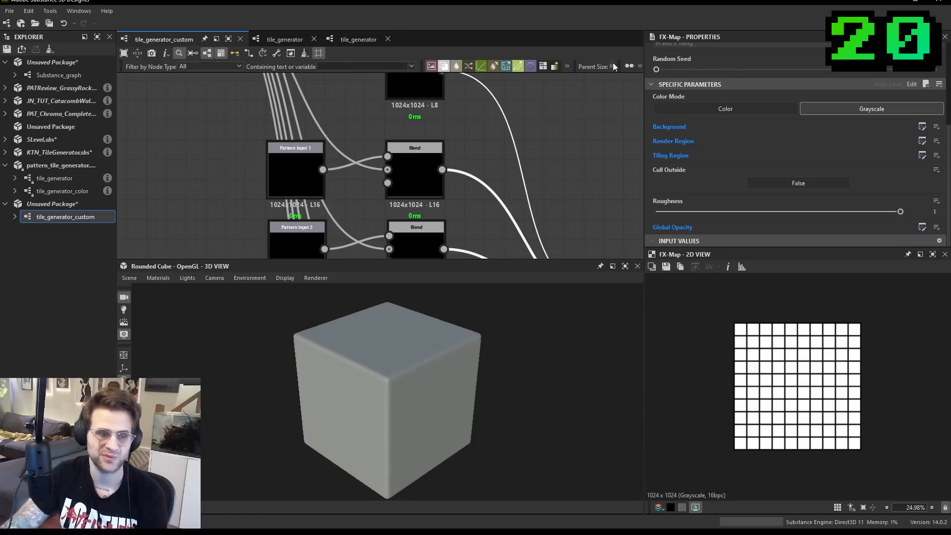
pyautogui.scroll(-3, 306, 149)
# - Select the Pattern Input 1 node and examine its properties and link to its Blend node
pyautogui.click(301, 157)
pyautogui.scroll(3, 301, 157)
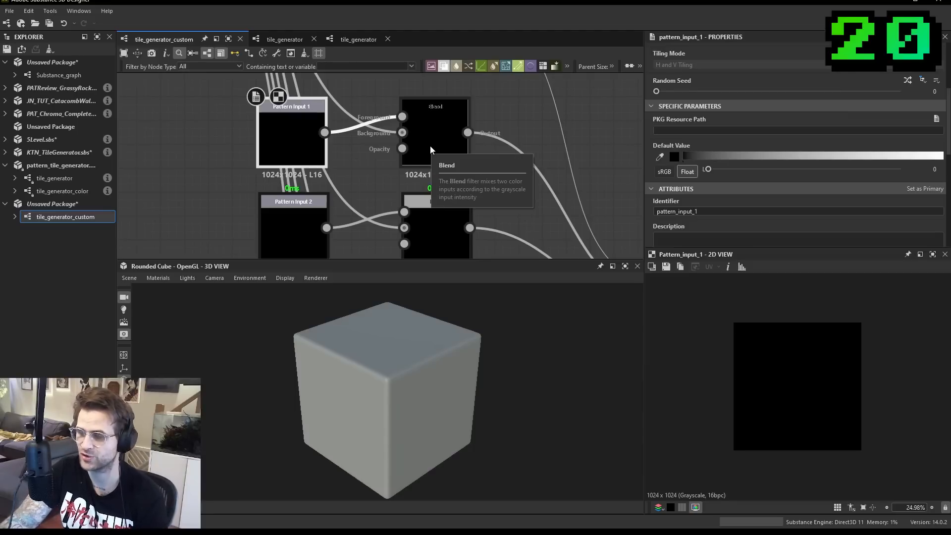
pyautogui.scroll(-4, 432, 152)
pyautogui.scroll(3, 336, 120)
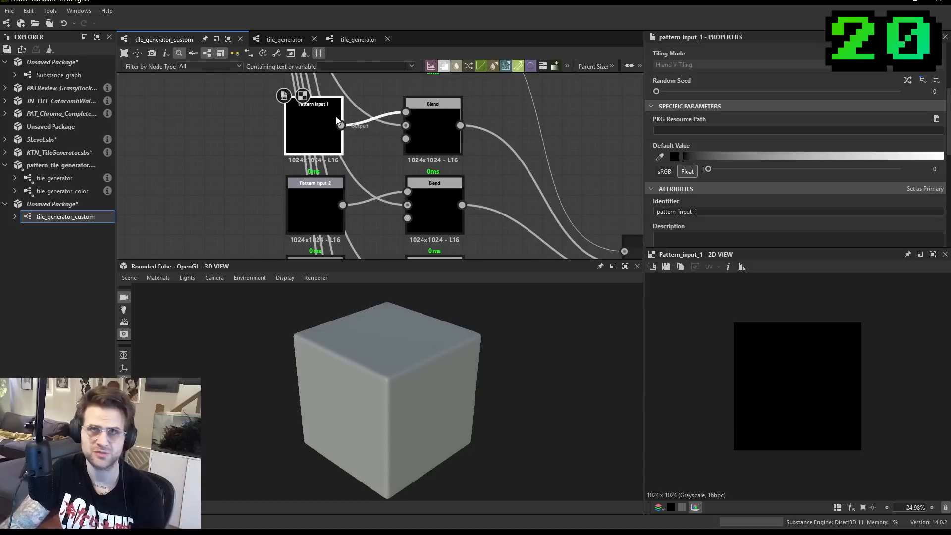
pyautogui.scroll(2, 336, 120)
# - Duplicate the Pattern Input 6 node together with its Blend node and place the copies directly below the originals
pyautogui.click(325, 212)
pyautogui.moveTo(326, 208); pyautogui.dragTo(339, 104, button='middle')
pyautogui.scroll(-1, 334, 221)
pyautogui.moveTo(342, 231); pyautogui.dragTo(356, 74, button='middle')
pyautogui.click(374, 162)
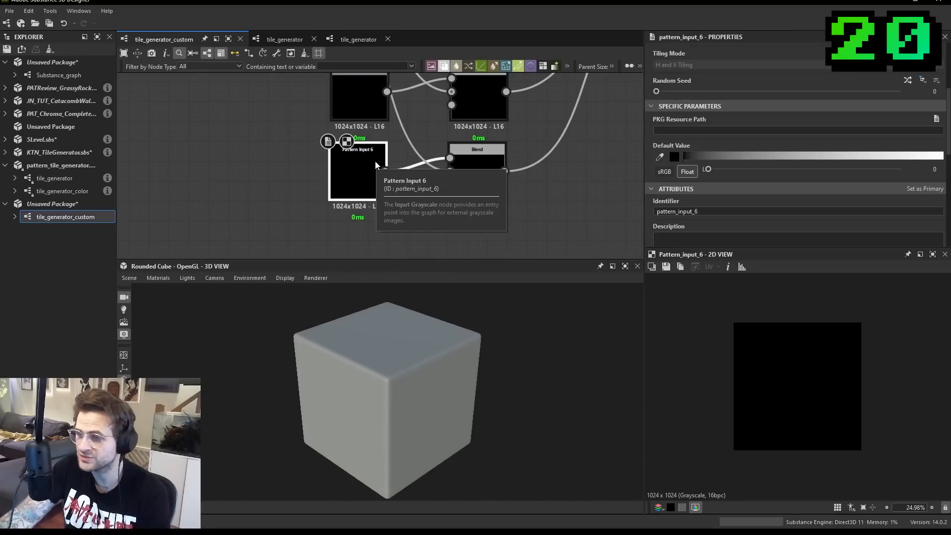
pyautogui.scroll(-1, 375, 162)
pyautogui.moveTo(369, 188); pyautogui.dragTo(373, 179)
pyautogui.moveTo(465, 198); pyautogui.dragTo(382, 178)
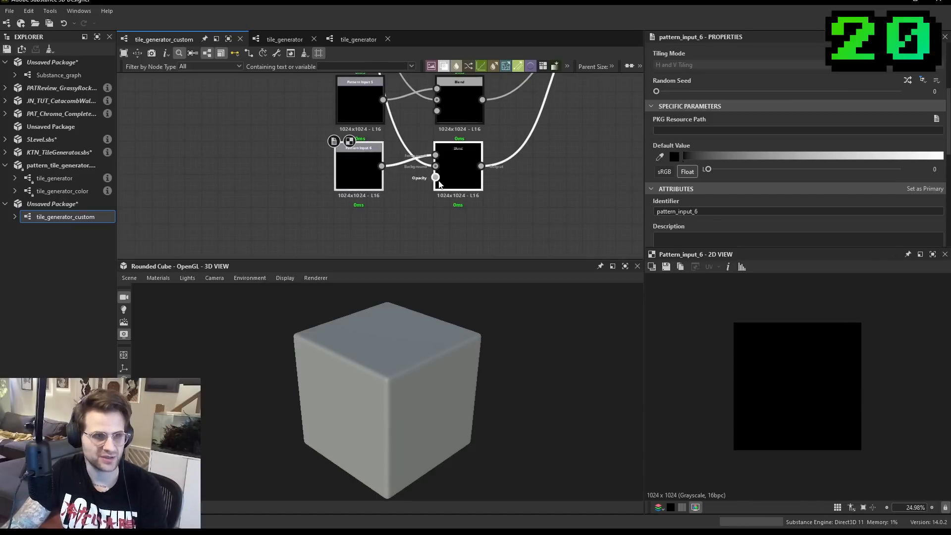
pyautogui.hotkey('ctrl', 'd')
pyautogui.click(388, 239)
pyautogui.click(368, 240)
# - Compare the duplicated input's attributes with Pattern Input 6 and change its label to Pattern Input 7
pyautogui.scroll(3, 697, 75)
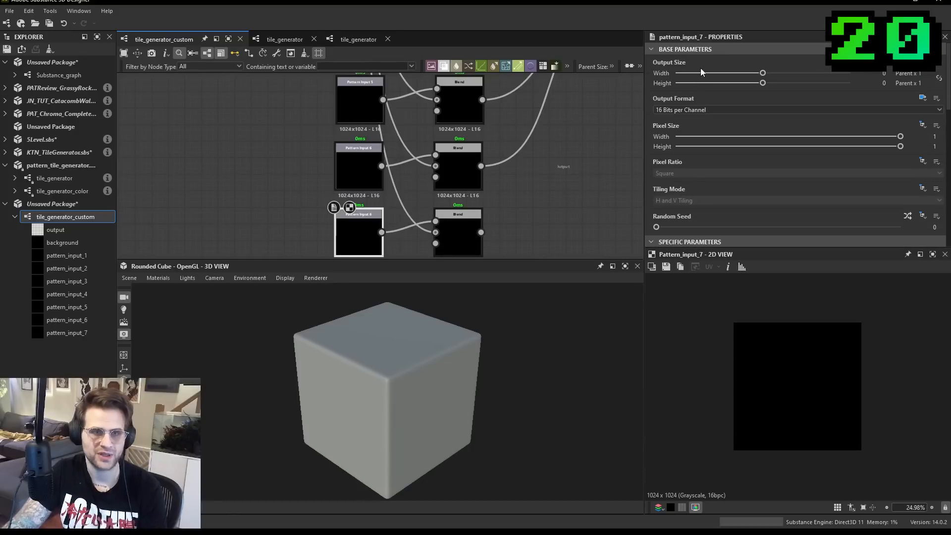
pyautogui.scroll(-3, 709, 114)
pyautogui.moveTo(530, 217); pyautogui.dragTo(565, 143, button='middle')
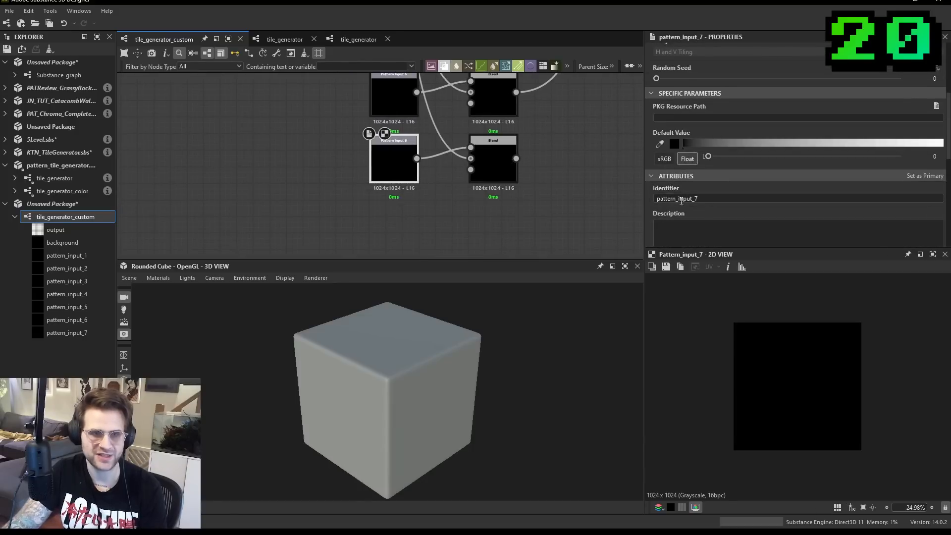
pyautogui.moveTo(421, 103); pyautogui.dragTo(415, 124, button='middle')
pyautogui.click(402, 123)
pyautogui.click(391, 183)
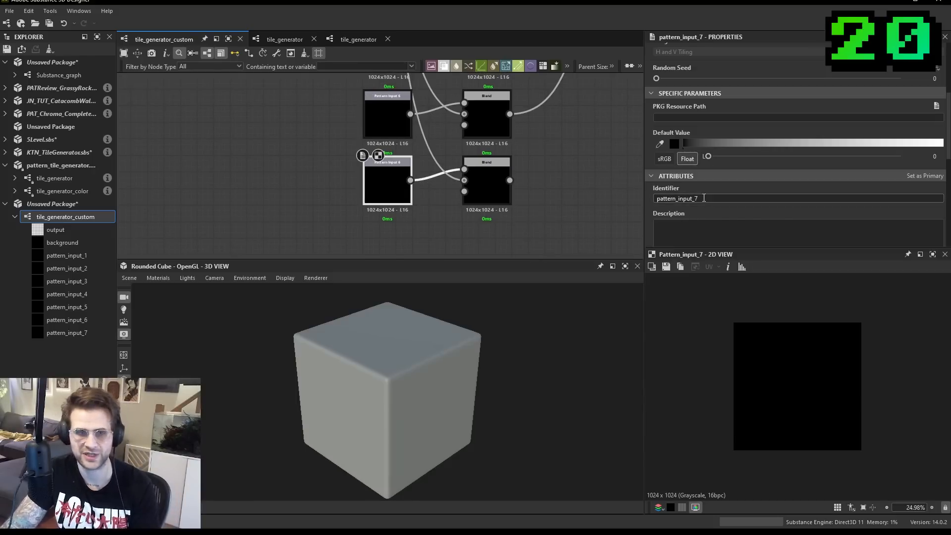
pyautogui.click(375, 117)
pyautogui.click(371, 184)
pyautogui.click(373, 119)
pyautogui.click(377, 182)
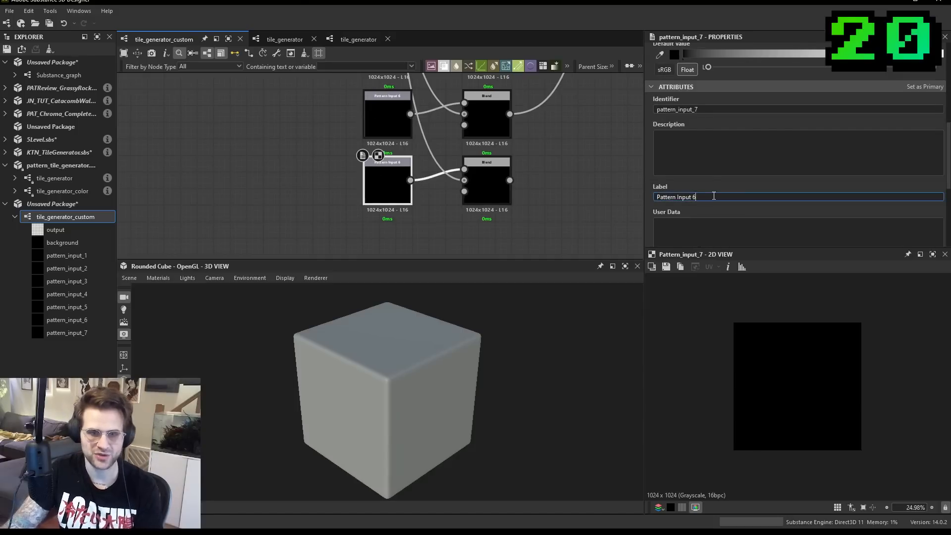
# - Connect the output of Pattern Input 7's Blend node to the free last input of the FX-Map
pyautogui.scroll(-3, 505, 222)
pyautogui.moveTo(521, 173); pyautogui.dragTo(456, 204, button='middle')
pyautogui.scroll(3, 524, 103)
pyautogui.click(521, 106)
pyautogui.scroll(-3, 521, 108)
pyautogui.moveTo(522, 108); pyautogui.dragTo(517, 84, button='middle')
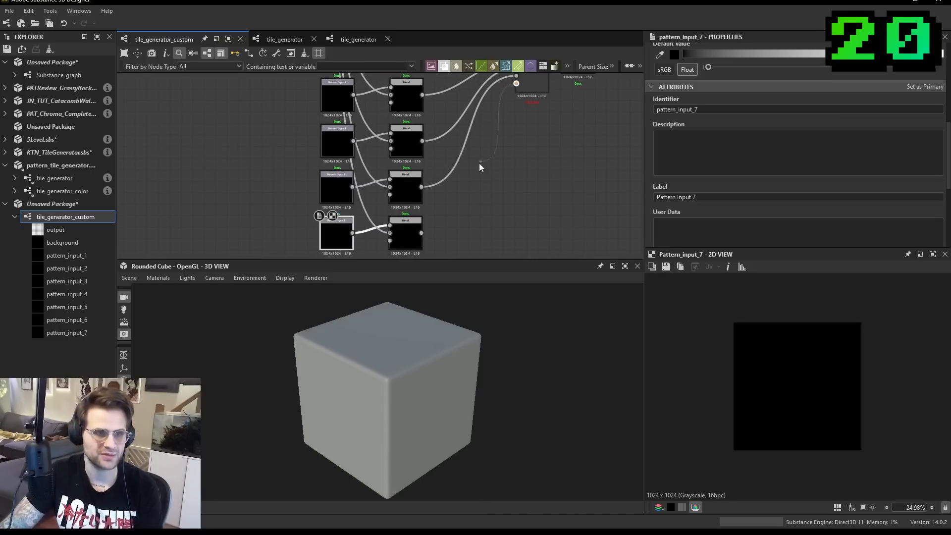
pyautogui.click(417, 233)
pyautogui.moveTo(566, 147); pyautogui.dragTo(511, 185, button='middle')
pyautogui.scroll(3, 476, 93)
pyautogui.moveTo(475, 91); pyautogui.dragTo(468, 139, button='middle')
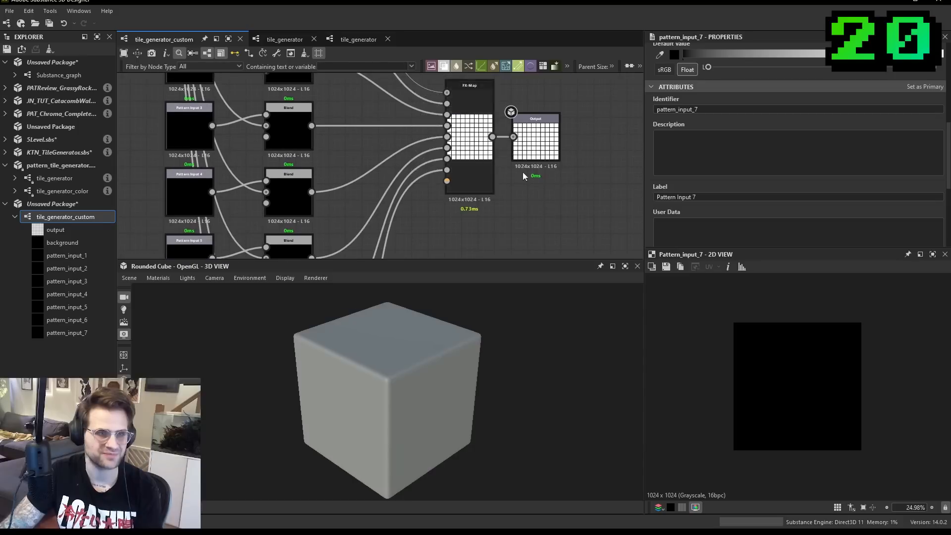
# - Set the maximum of the graph's Pattern Input Number parameter to 7
pyautogui.scroll(1, 540, 180)
pyautogui.doubleClick(570, 203)
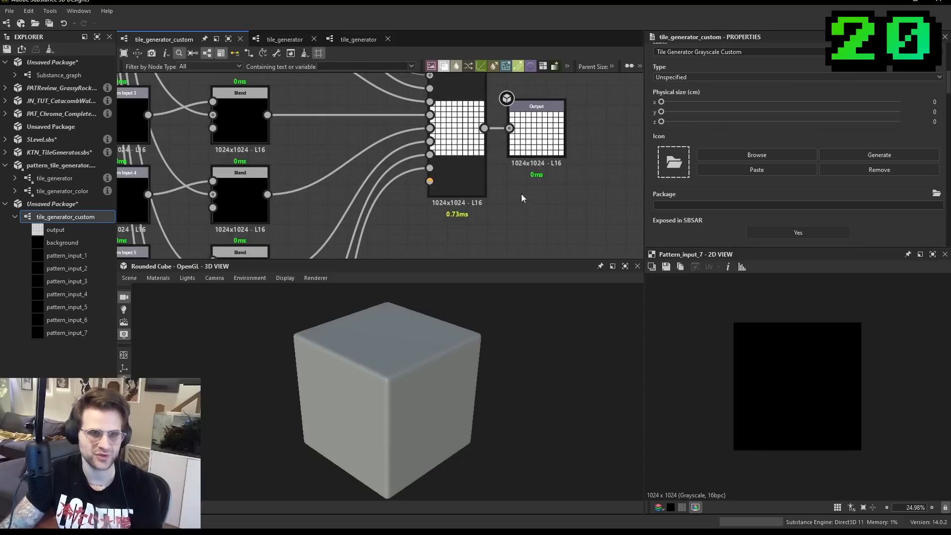
pyautogui.scroll(-6, 680, 151)
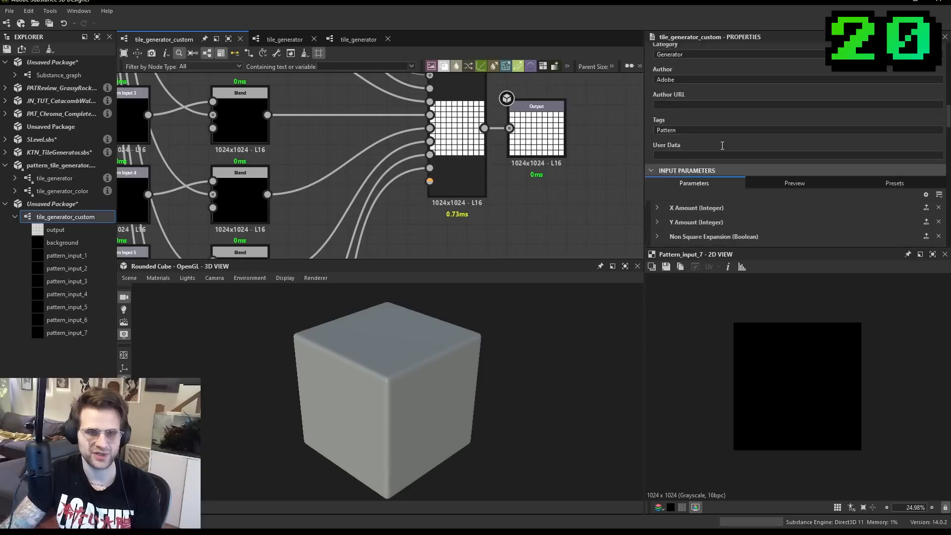
pyautogui.scroll(-2, 704, 155)
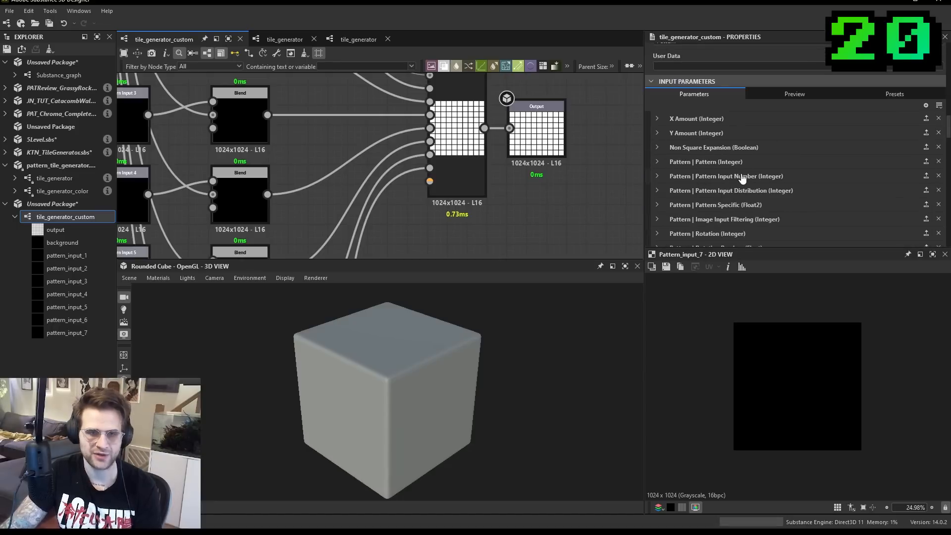
pyautogui.click(657, 177)
pyautogui.scroll(-6, 793, 183)
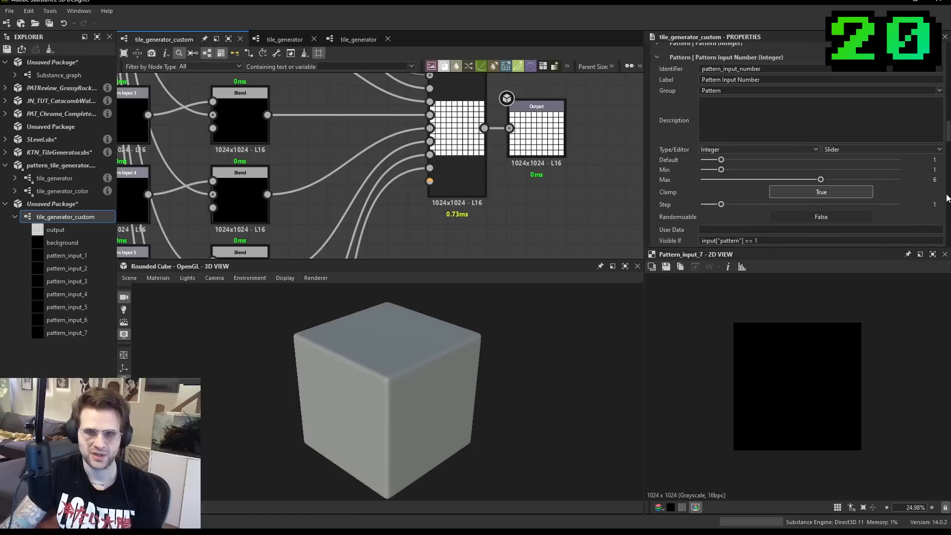
pyautogui.moveTo(937, 180); pyautogui.dragTo(864, 180)
pyautogui.write('7')
pyautogui.press('Return')
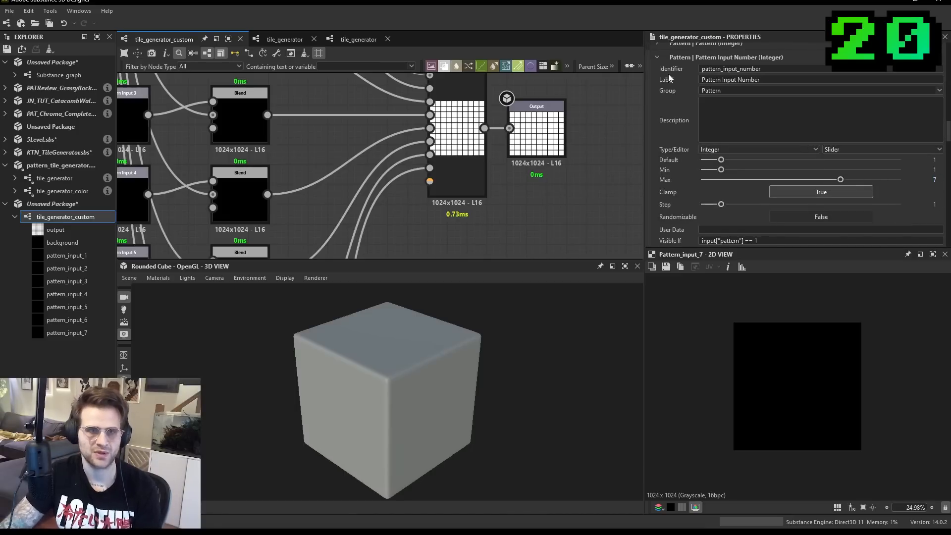
pyautogui.click(659, 57)
# - Reorder the graph's inputs so that Pattern Input 7 comes directly after Pattern Input 6, ahead of Background
pyautogui.scroll(-5, 695, 142)
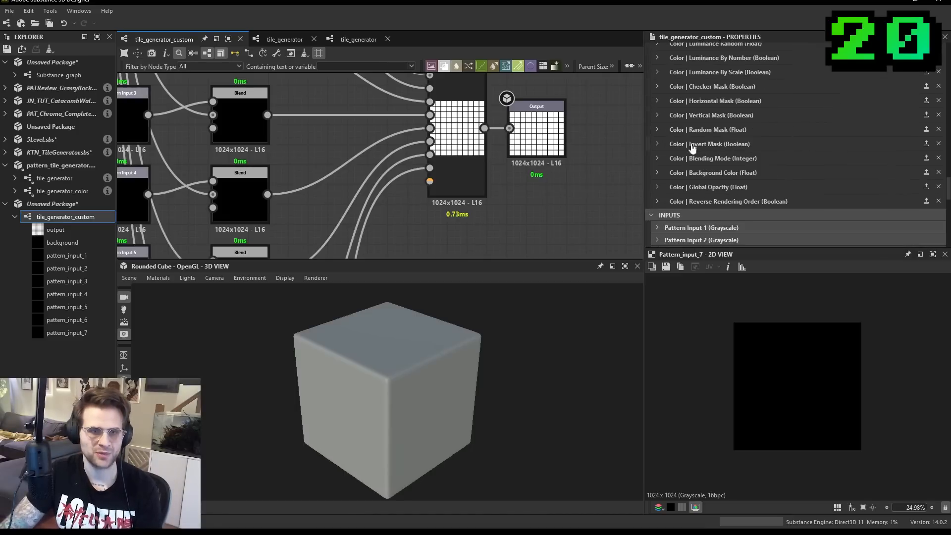
pyautogui.scroll(-1, 695, 143)
pyautogui.scroll(-2, 560, 161)
pyautogui.scroll(1, 397, 203)
pyautogui.moveTo(347, 223); pyautogui.dragTo(406, 136, button='middle')
pyautogui.moveTo(288, 255); pyautogui.dragTo(313, 172, button='middle')
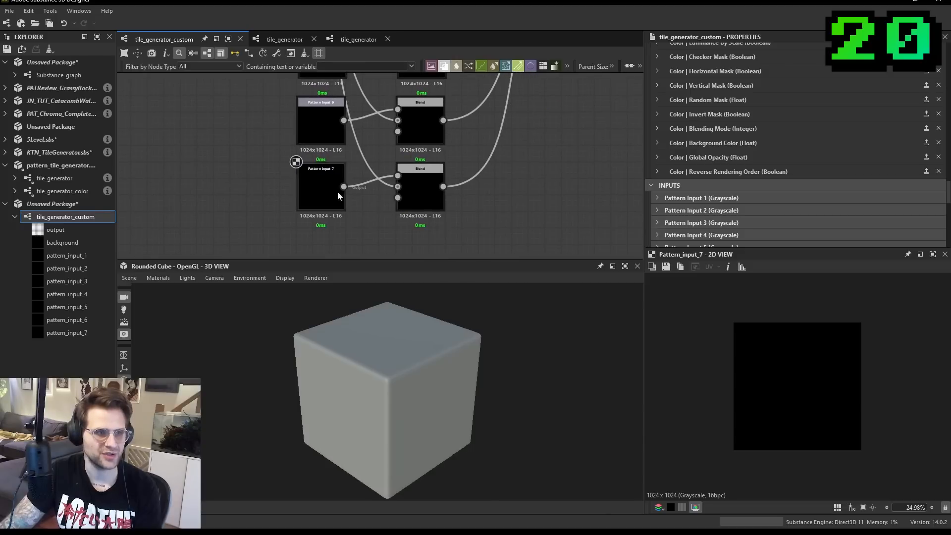
pyautogui.scroll(2, 344, 191)
pyautogui.scroll(-3, 732, 165)
pyautogui.scroll(2, 713, 181)
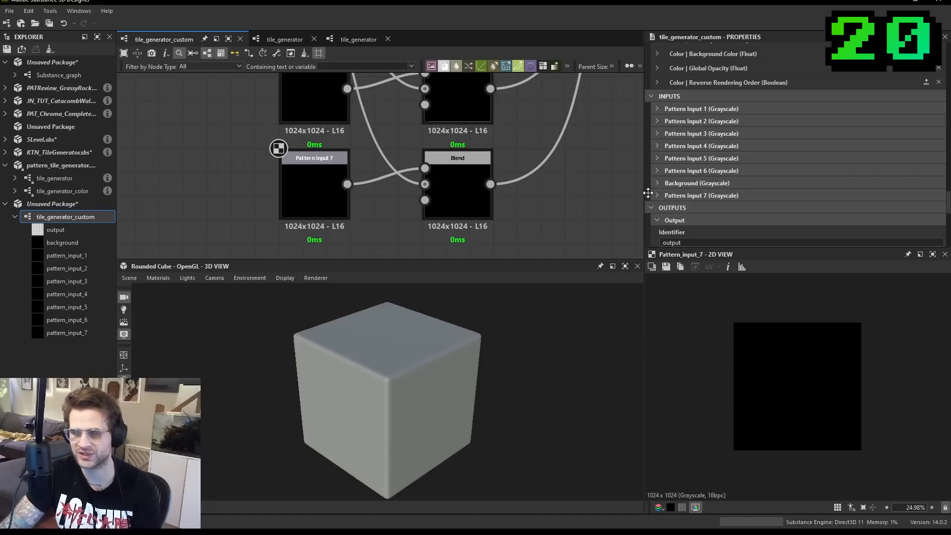
pyautogui.moveTo(648, 192); pyautogui.dragTo(720, 186)
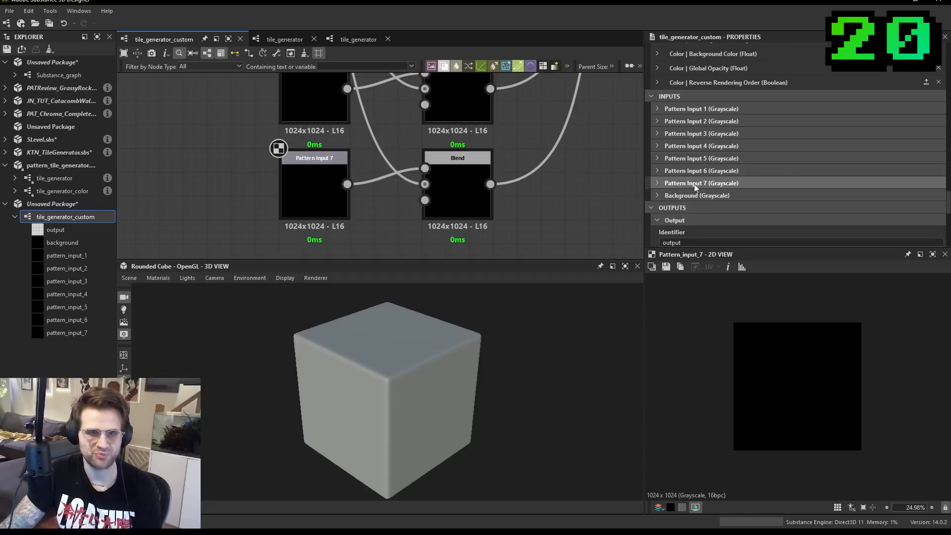
# - Open Substance_graph and add the tile_generator_custom graph as a node near the YT Pebble Gen nodes
pyautogui.scroll(-3, 563, 171)
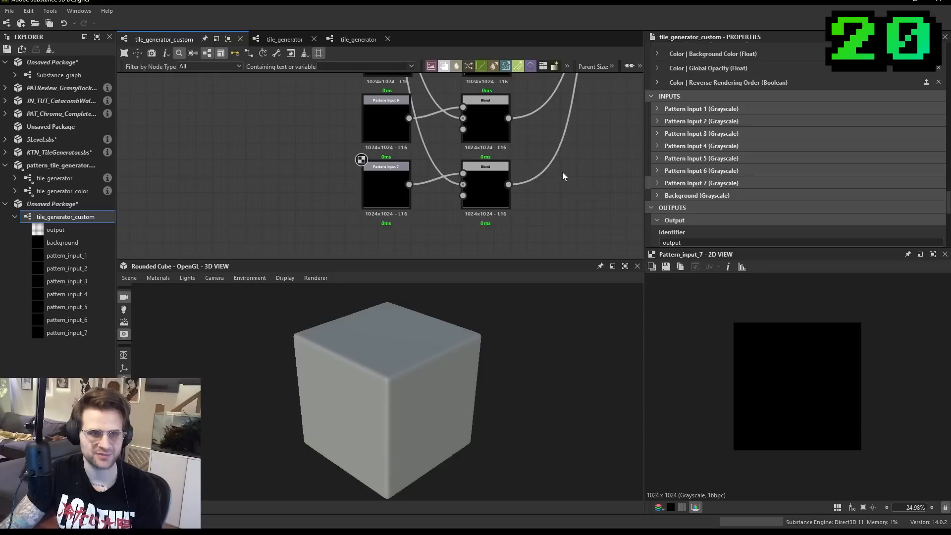
pyautogui.click(67, 74)
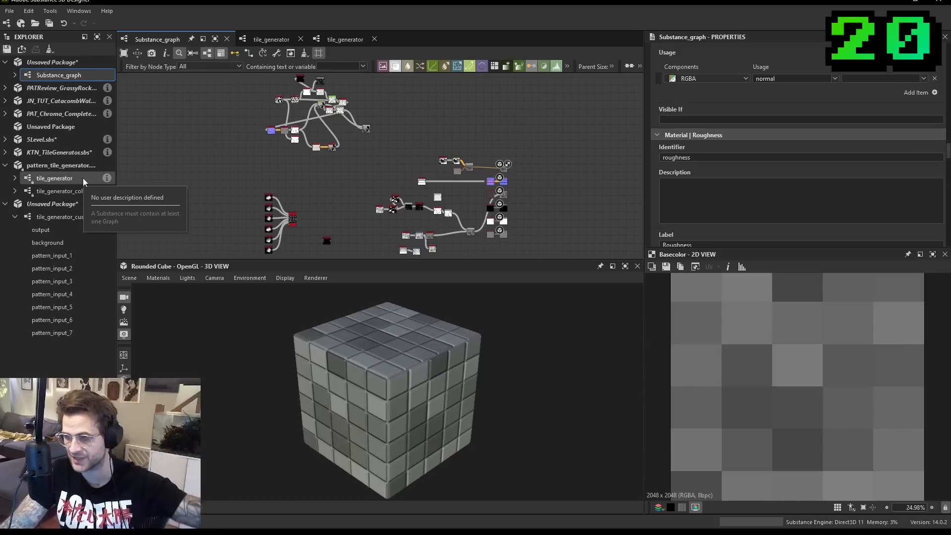
pyautogui.moveTo(72, 219); pyautogui.dragTo(300, 200)
pyautogui.scroll(8, 338, 191)
pyautogui.scroll(-2, 754, 124)
pyautogui.scroll(-5, 399, 156)
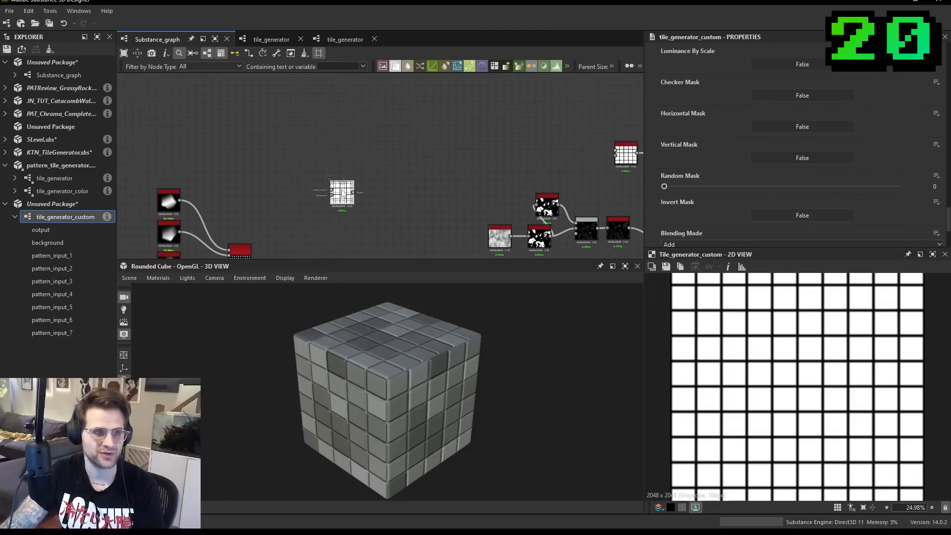
pyautogui.moveTo(360, 133); pyautogui.dragTo(502, 156)
# - Set the custom tile generator's Pattern to Image Input and its Pattern Input Number to 7
pyautogui.scroll(10, 794, 159)
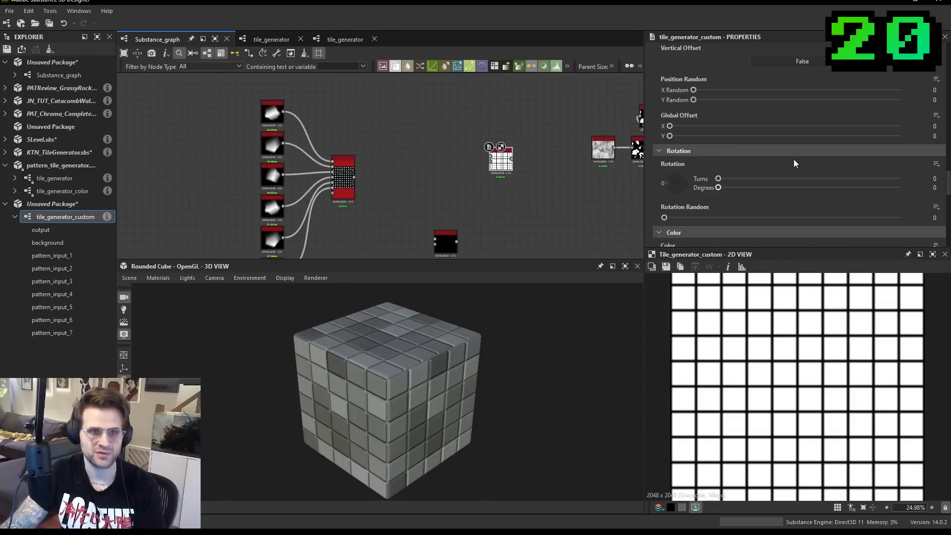
pyautogui.scroll(8, 798, 167)
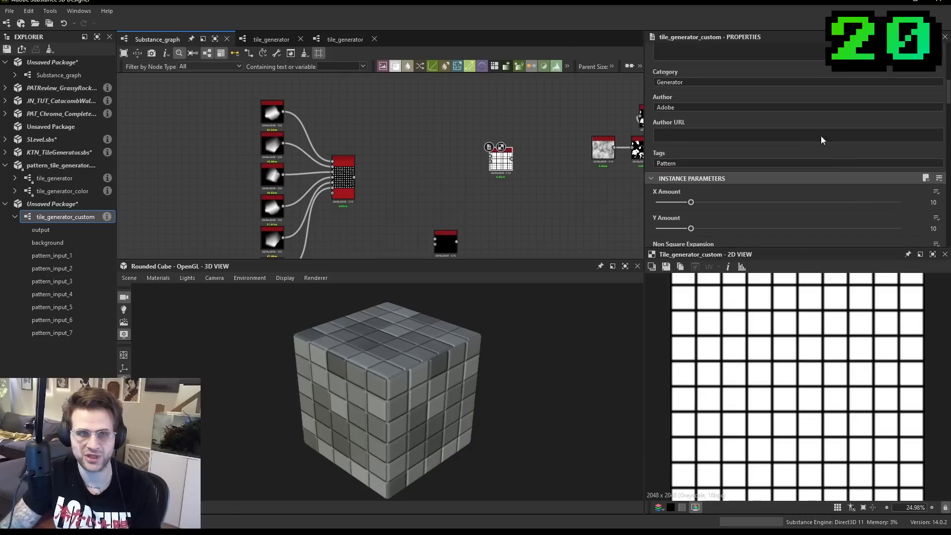
pyautogui.scroll(-3, 776, 123)
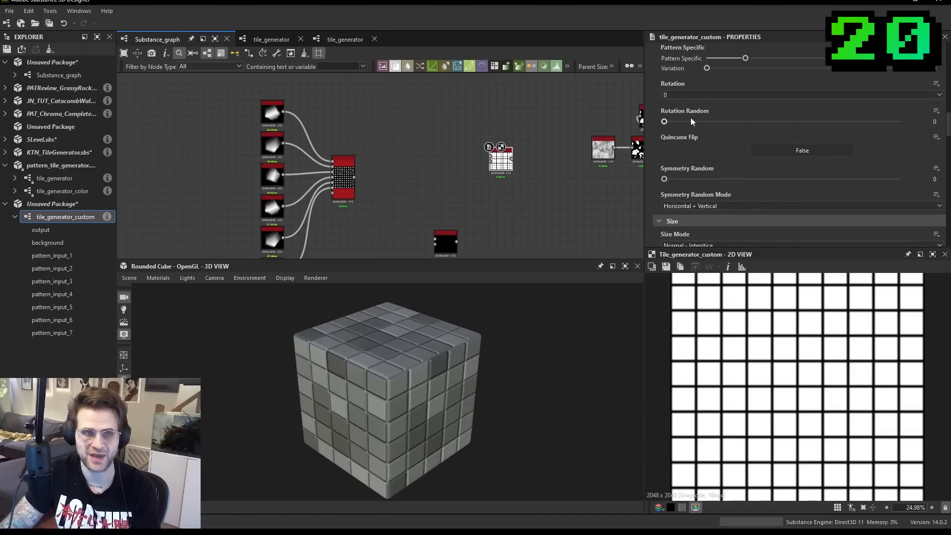
pyautogui.scroll(-2, 693, 120)
pyautogui.scroll(4, 699, 124)
pyautogui.click(689, 150)
pyautogui.click(688, 165)
pyautogui.scroll(-1, 680, 168)
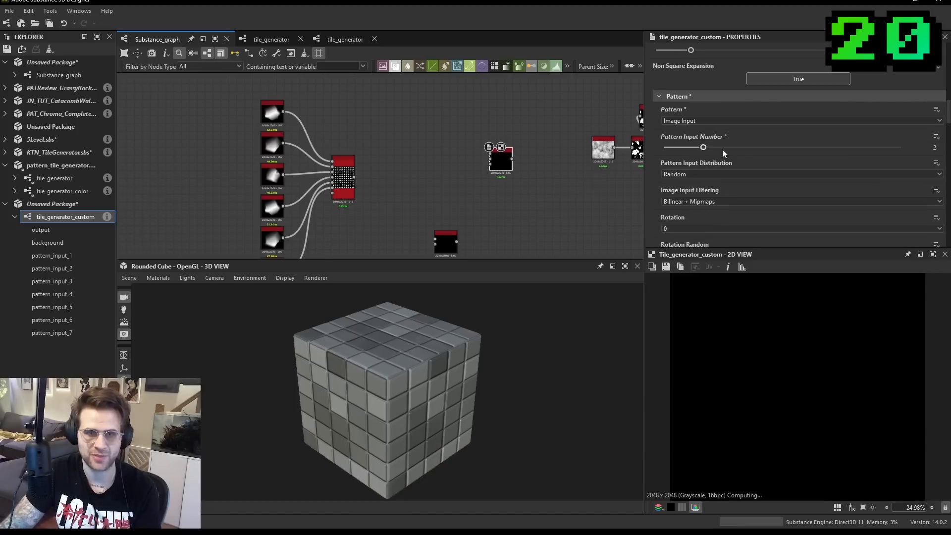
pyautogui.moveTo(709, 148); pyautogui.dragTo(899, 155)
# - Move the custom tile generator beside the pebble nodes and connect the first YT Pebble Gen to its first pattern input
pyautogui.scroll(3, 431, 126)
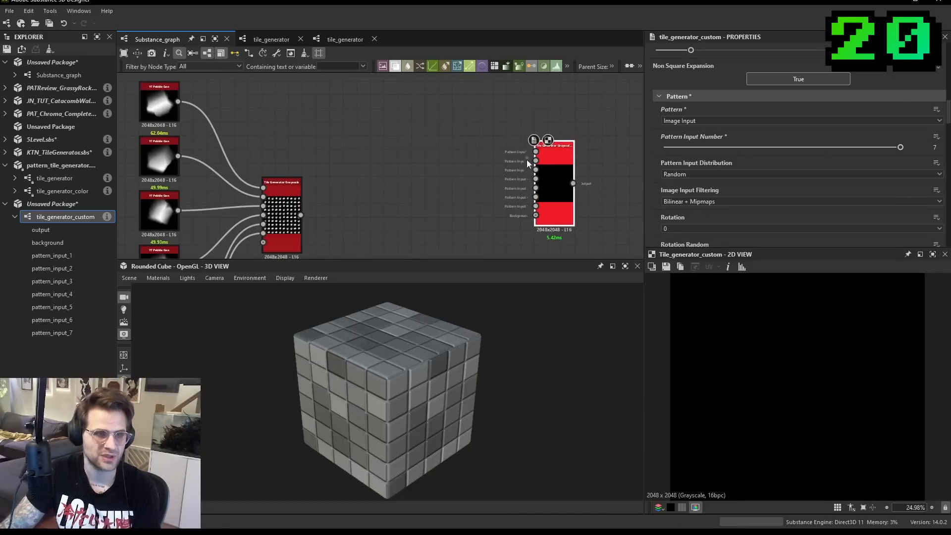
pyautogui.moveTo(545, 166); pyautogui.dragTo(341, 100)
pyautogui.moveTo(341, 101); pyautogui.dragTo(403, 113, button='middle')
pyautogui.moveTo(383, 98); pyautogui.dragTo(225, 118)
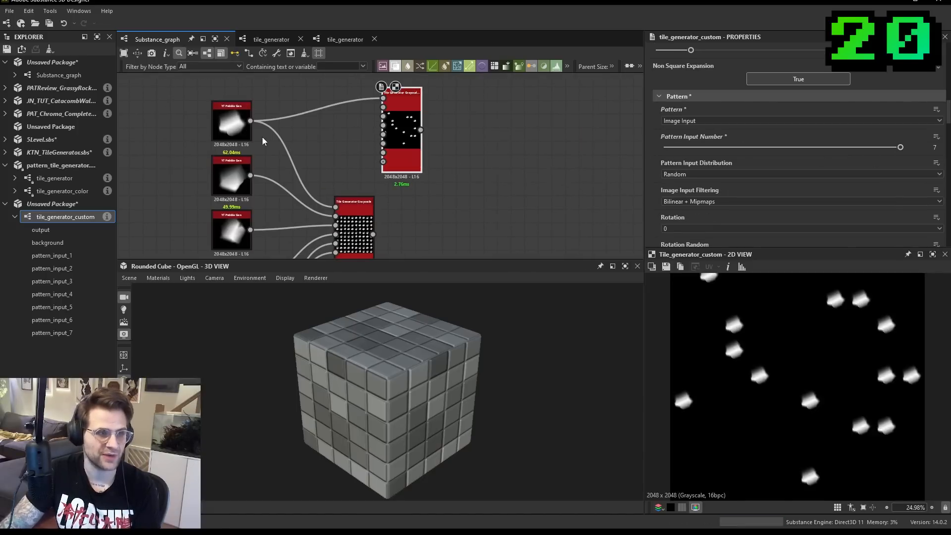
# - Connect the next YT Pebble Gen nodes below the first to the custom tile generator's following pattern inputs
pyautogui.moveTo(250, 175); pyautogui.dragTo(268, 212)
pyautogui.scroll(-2, 306, 176)
pyautogui.moveTo(275, 211); pyautogui.dragTo(287, 175, button='middle')
pyautogui.moveTo(280, 213); pyautogui.dragTo(339, 145)
pyautogui.moveTo(340, 144); pyautogui.dragTo(355, 130, button='middle')
pyautogui.click(377, 110)
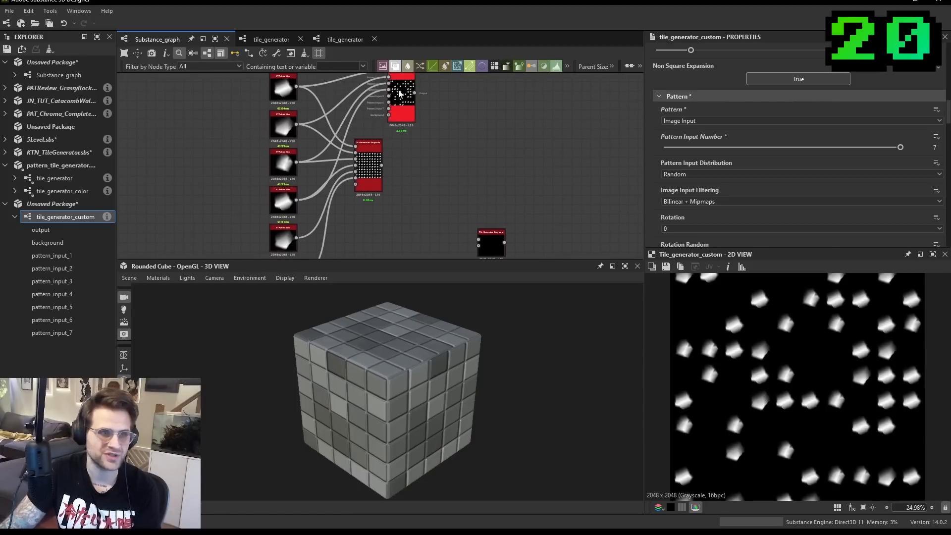
# - Move the custom tile generator lower and connect the remaining YT Pebble Gen nodes, up to its sixth pattern input
pyautogui.moveTo(387, 95); pyautogui.dragTo(351, 143)
pyautogui.moveTo(350, 143); pyautogui.dragTo(362, 126, button='middle')
pyautogui.moveTo(363, 126); pyautogui.dragTo(307, 216)
pyautogui.moveTo(418, 98); pyautogui.dragTo(404, 249)
pyautogui.moveTo(405, 249); pyautogui.dragTo(437, 198, button='middle')
pyautogui.moveTo(438, 198); pyautogui.dragTo(328, 209)
pyautogui.scroll(1, 414, 189)
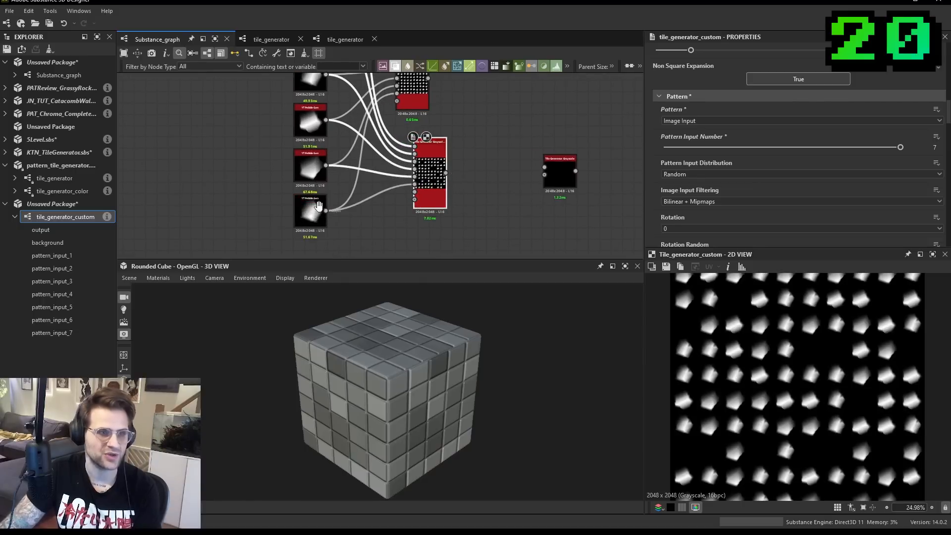
pyautogui.moveTo(328, 212); pyautogui.dragTo(335, 167, button='middle')
# - Duplicate the last YT Pebble Gen node below the others and randomise the copy's random seed
pyautogui.click(329, 169)
pyautogui.hotkey('ctrl', 'd')
pyautogui.click(319, 218)
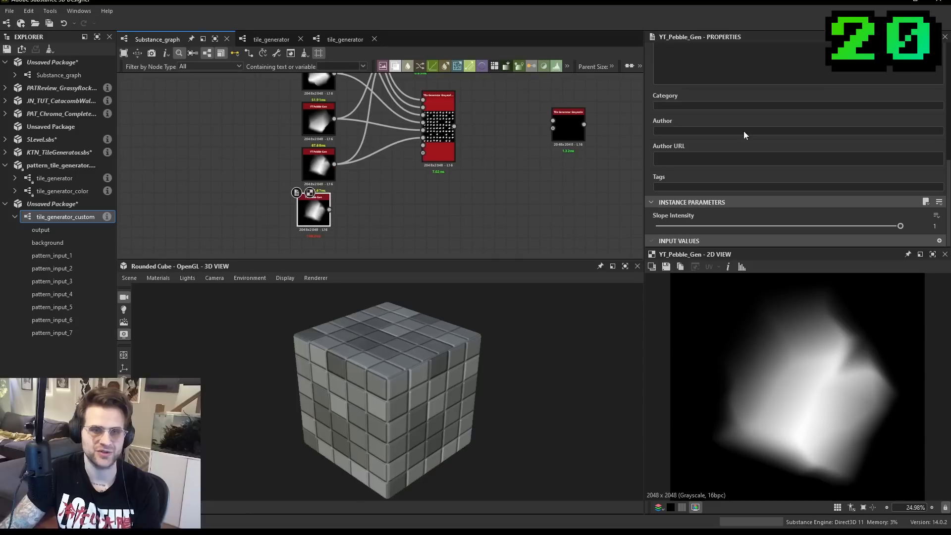
pyautogui.scroll(5, 895, 99)
pyautogui.click(907, 91)
# - Connect the new YT Pebble Gen to the custom tile generator's seventh pattern input and shift the generator slightly lower
pyautogui.scroll(2, 413, 134)
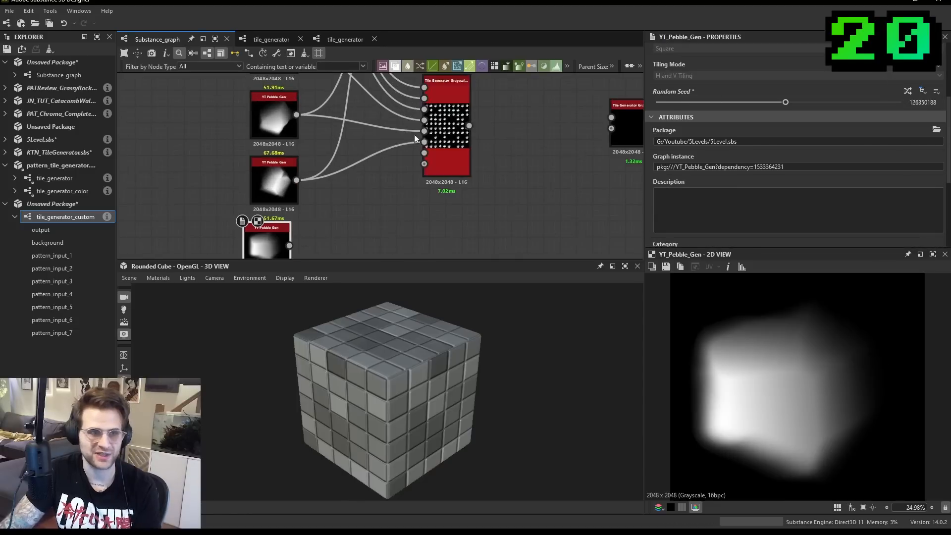
pyautogui.click(432, 147)
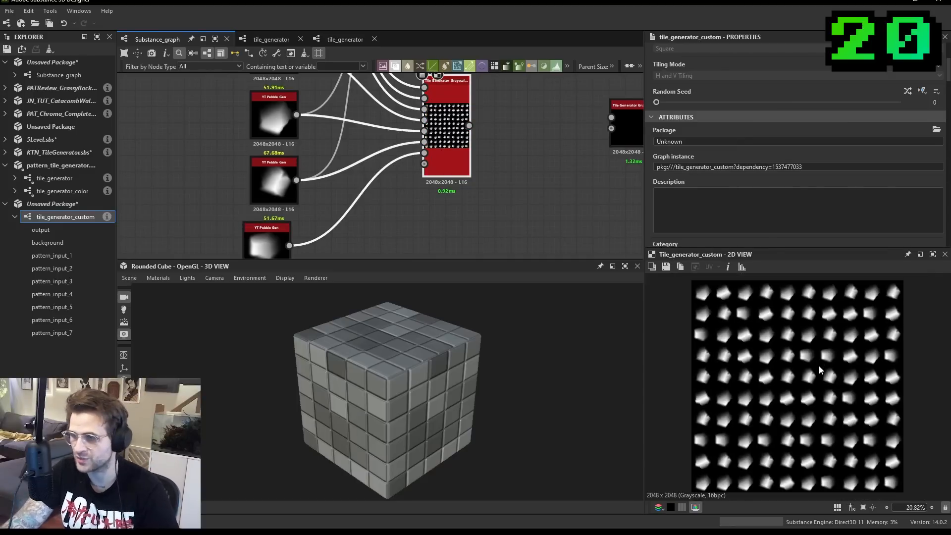
pyautogui.moveTo(459, 128); pyautogui.dragTo(466, 146)
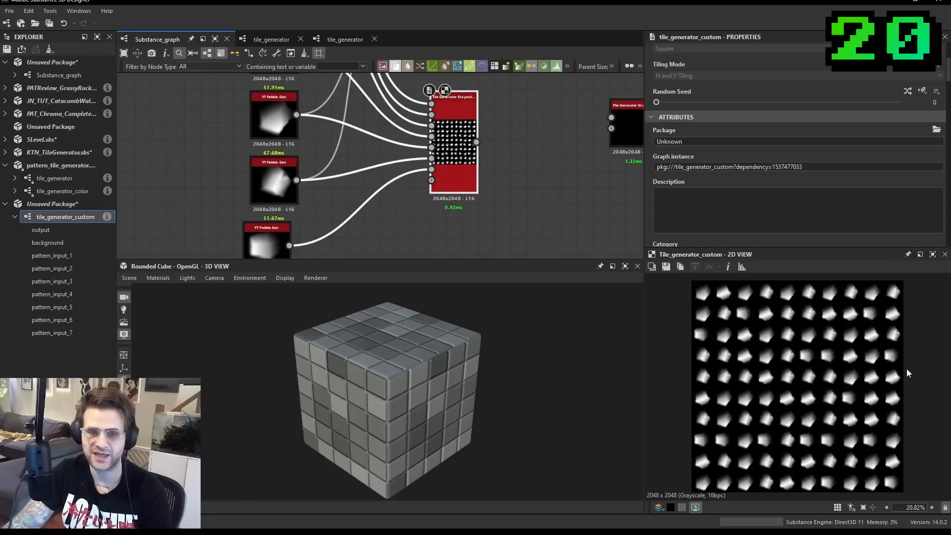